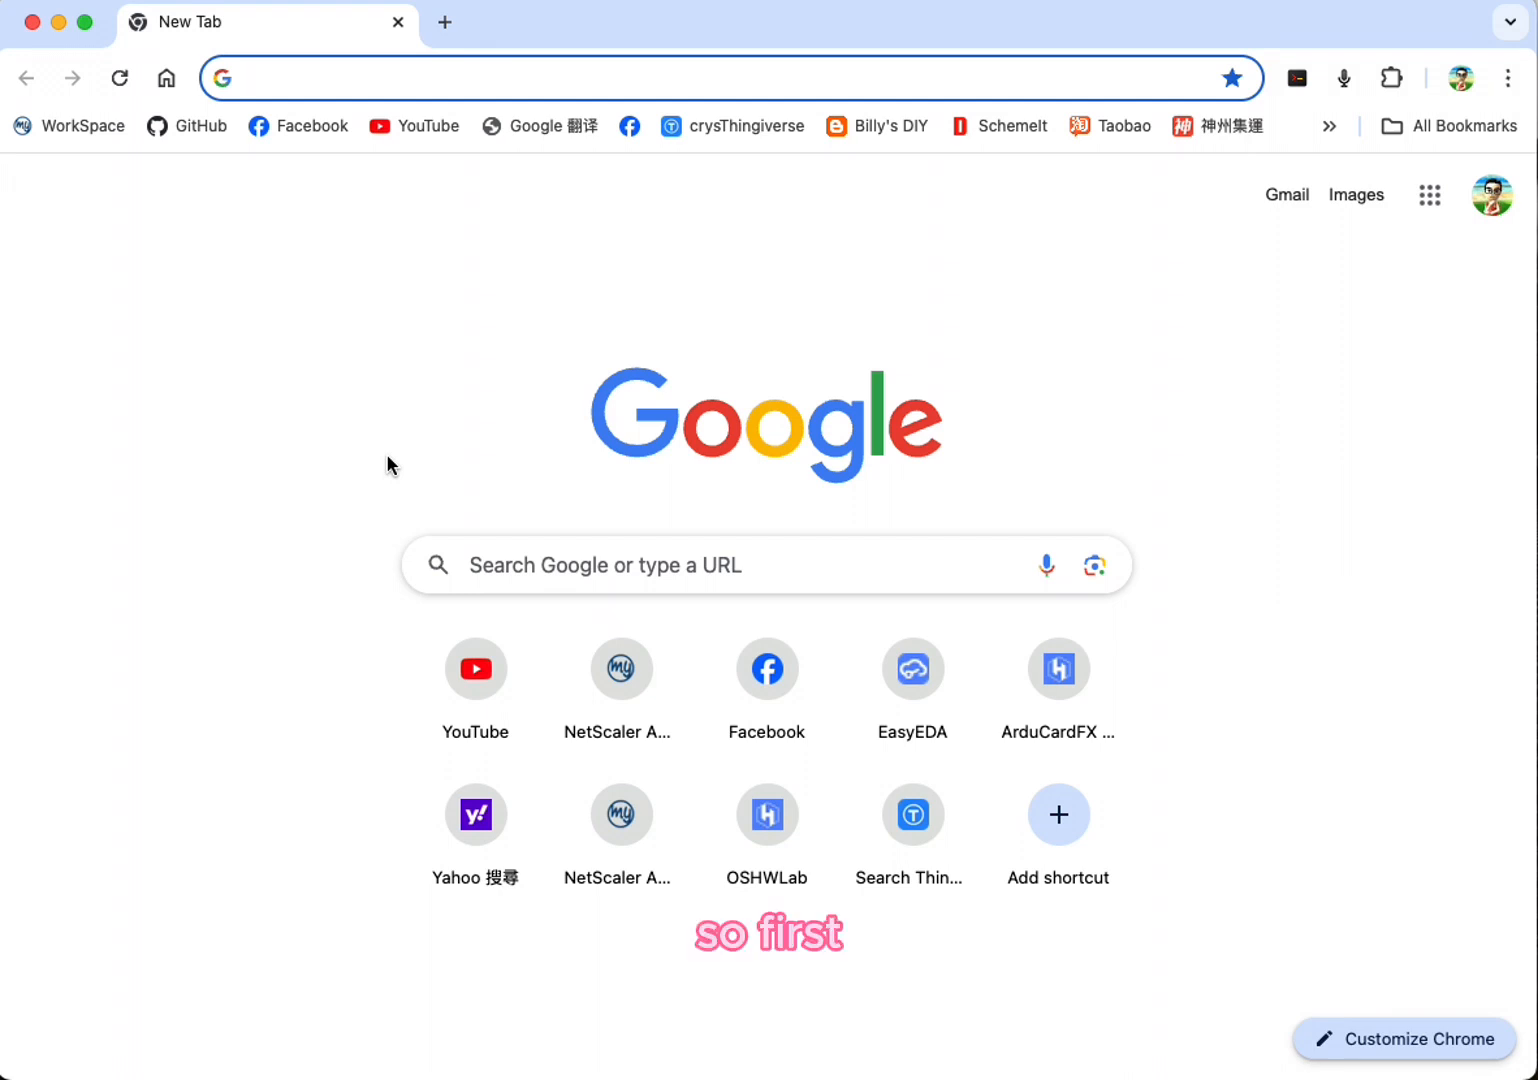
Step: Search Google for "easyeda" and open the EasyEDA home page
text(easyeda)
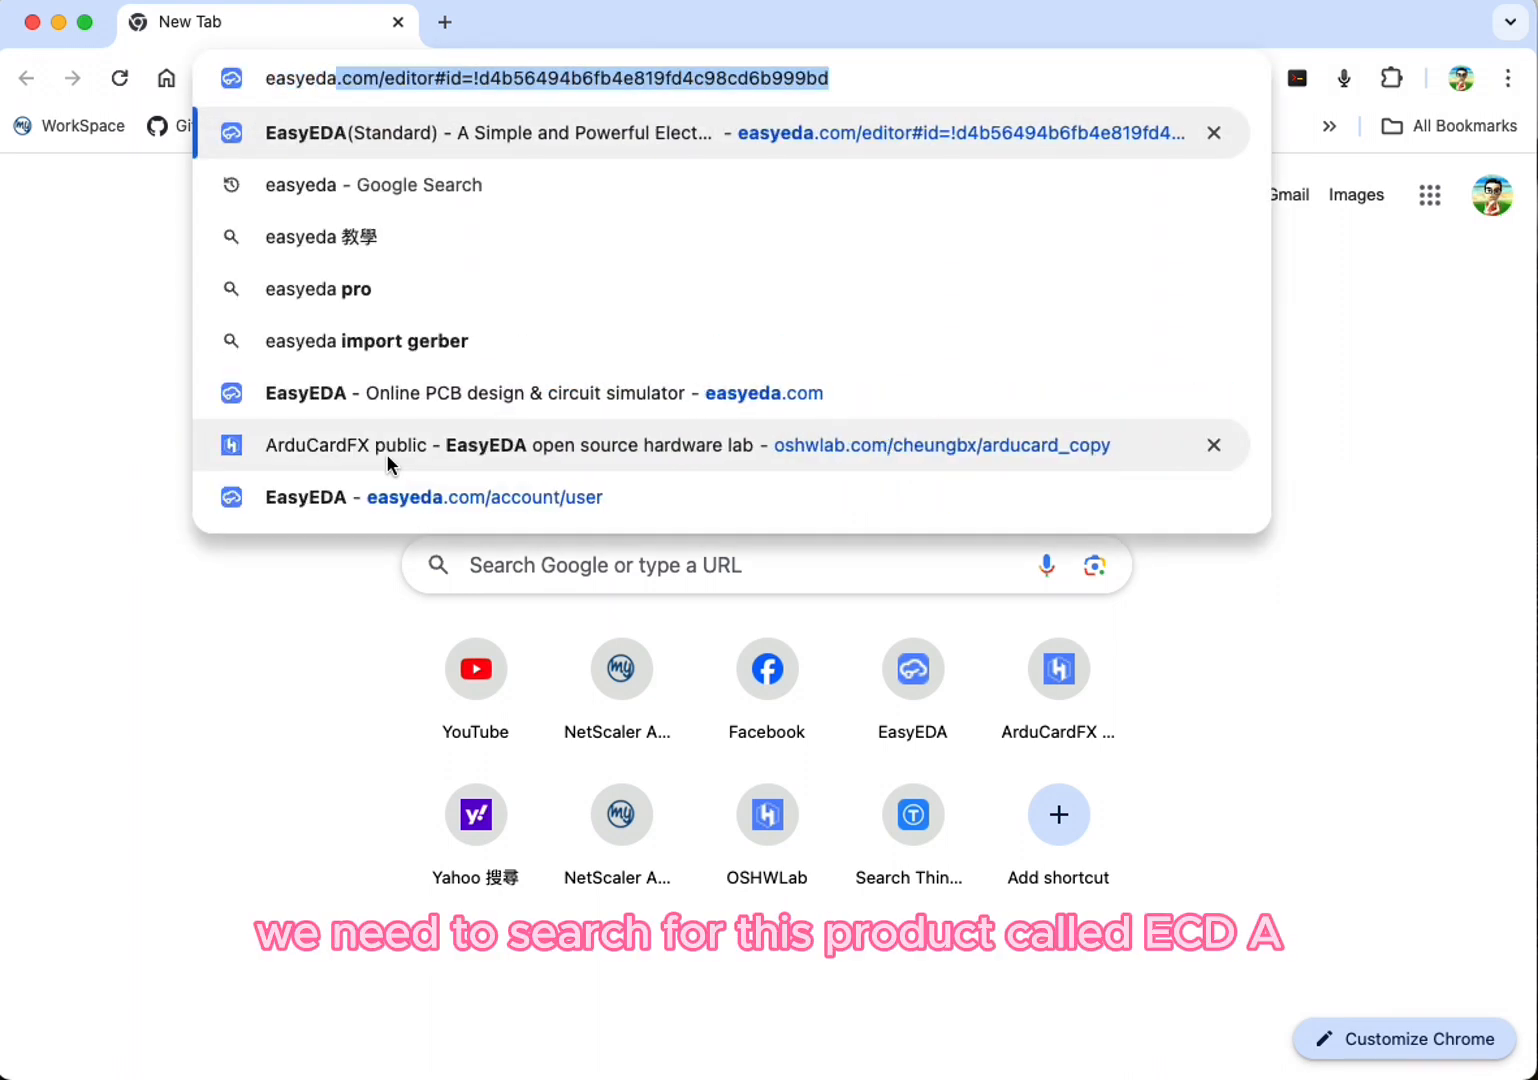
key(BackSpace)
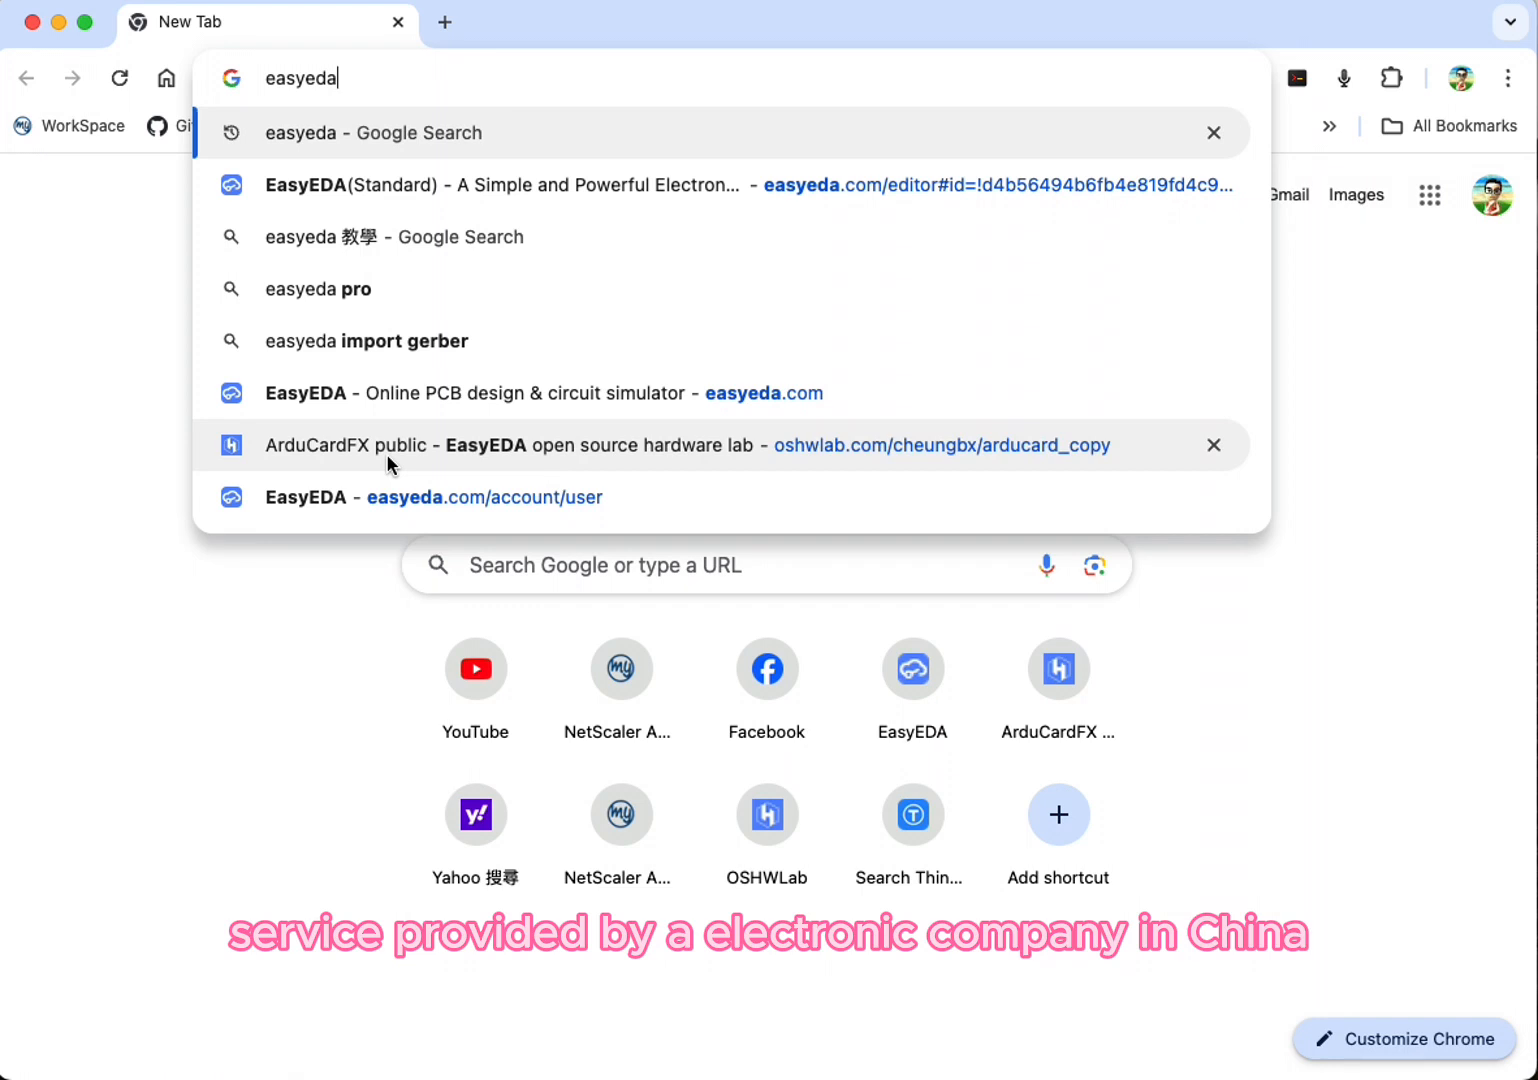
key(Return)
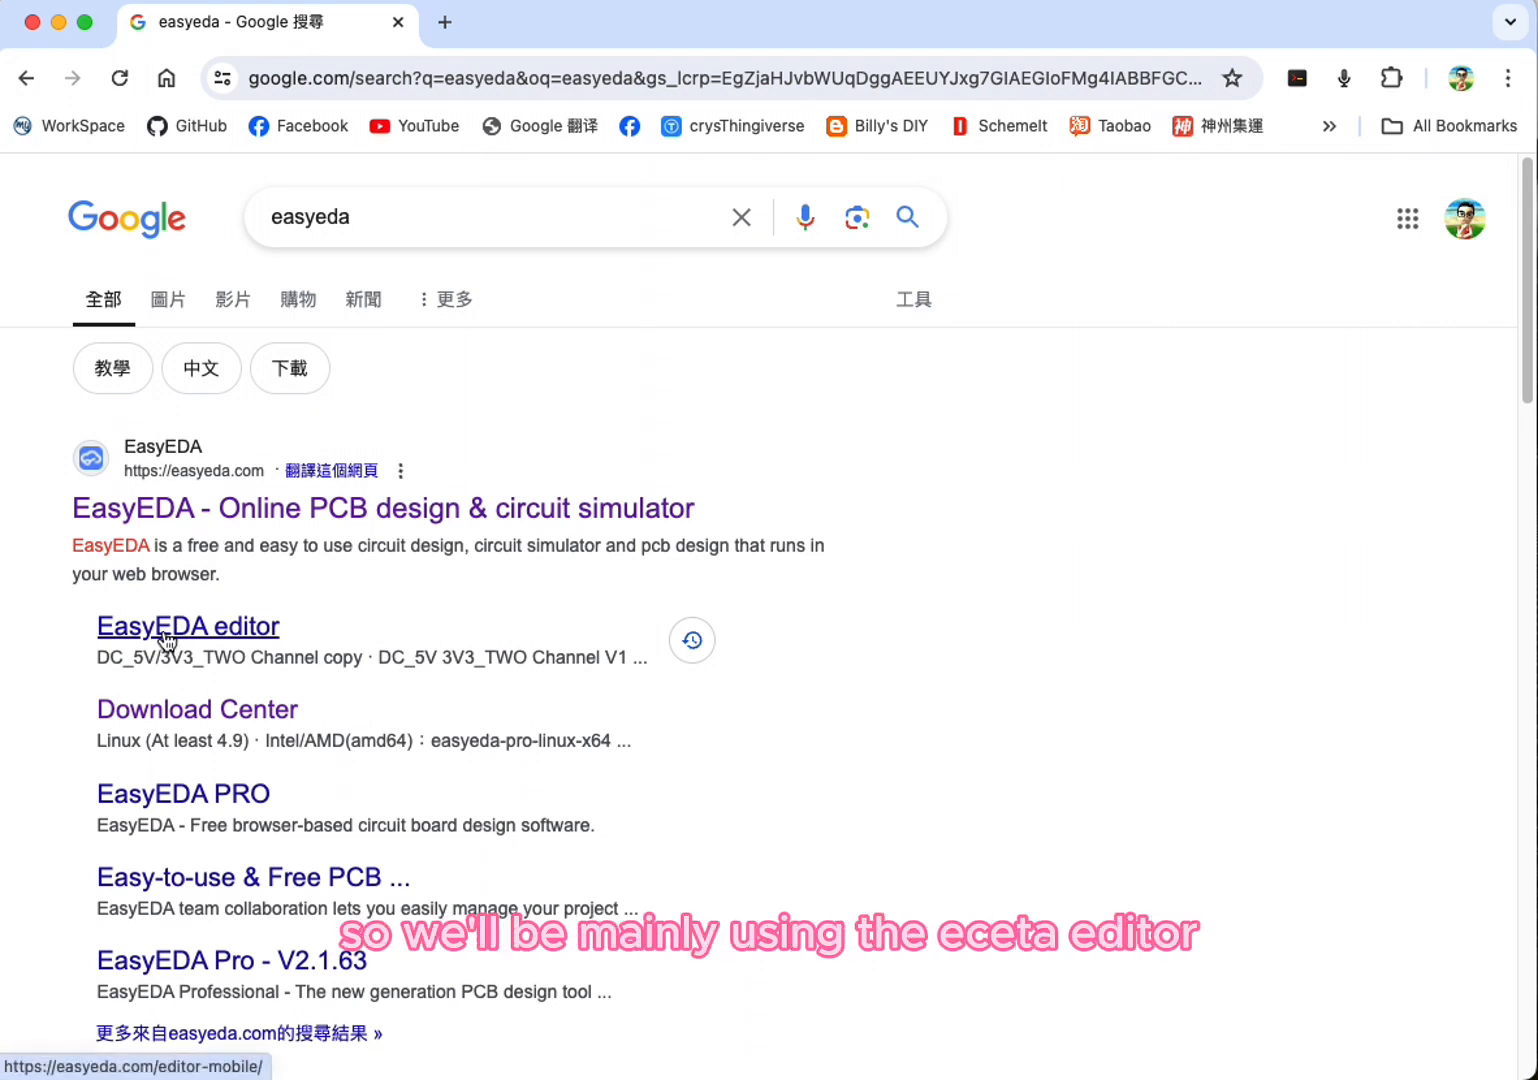
click(167, 526)
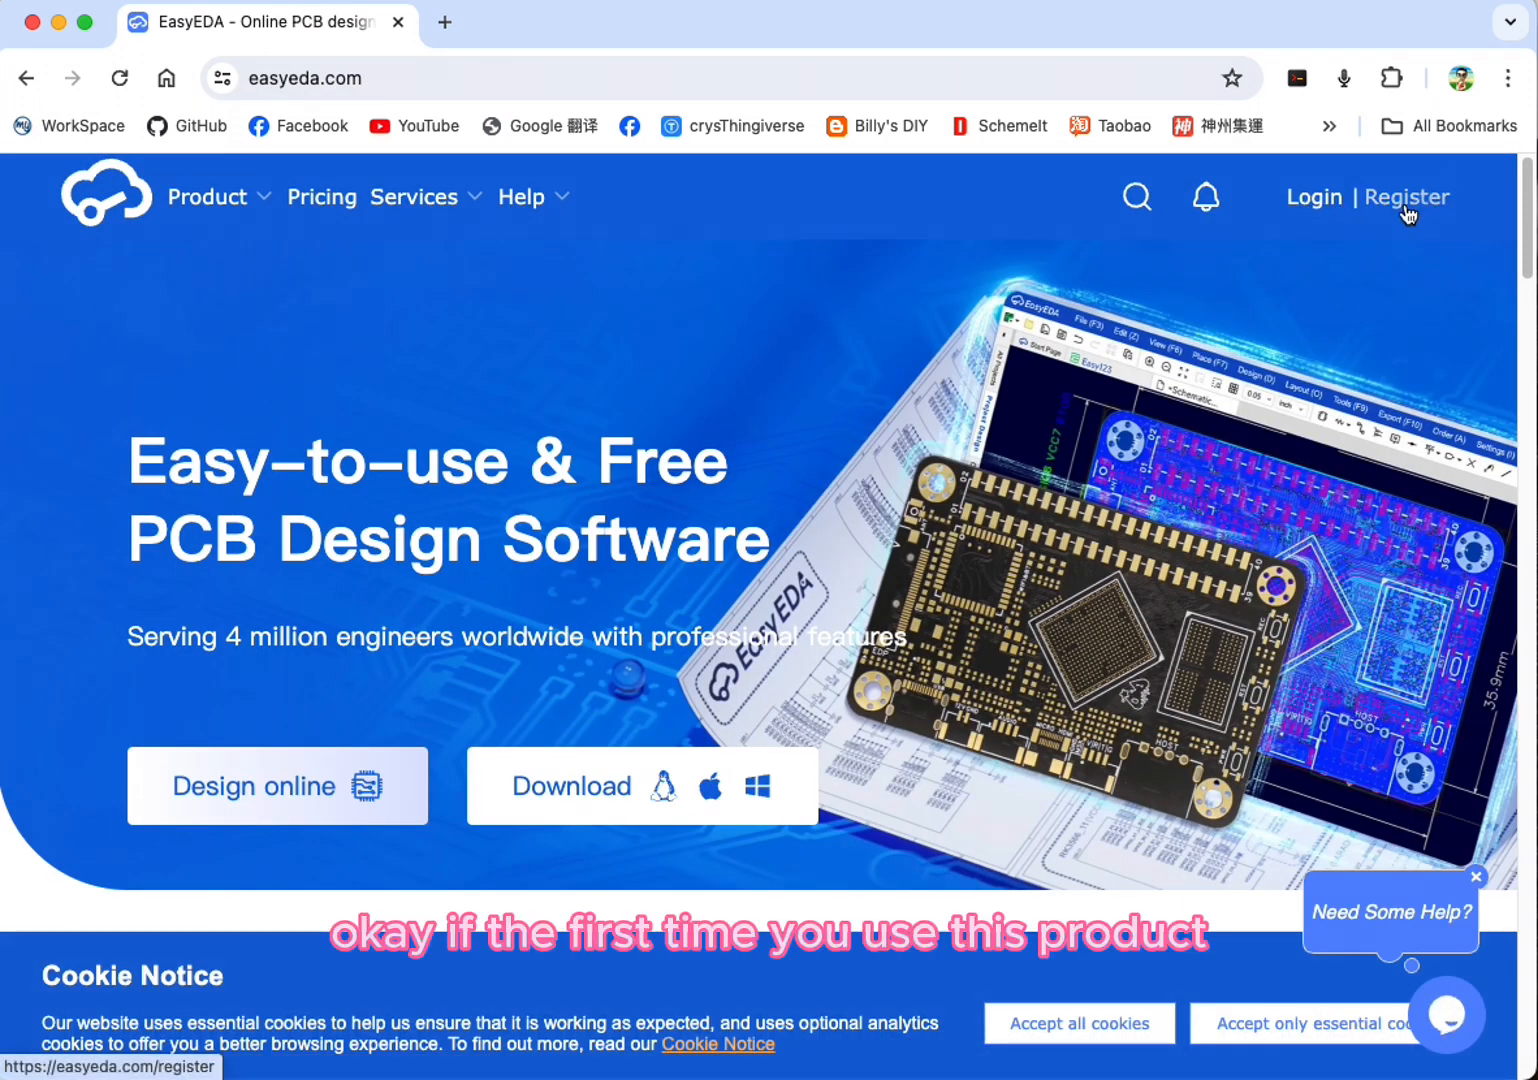
Step: Open the EasyEDA account registration form and switch to logging in with an existing account
click(1408, 207)
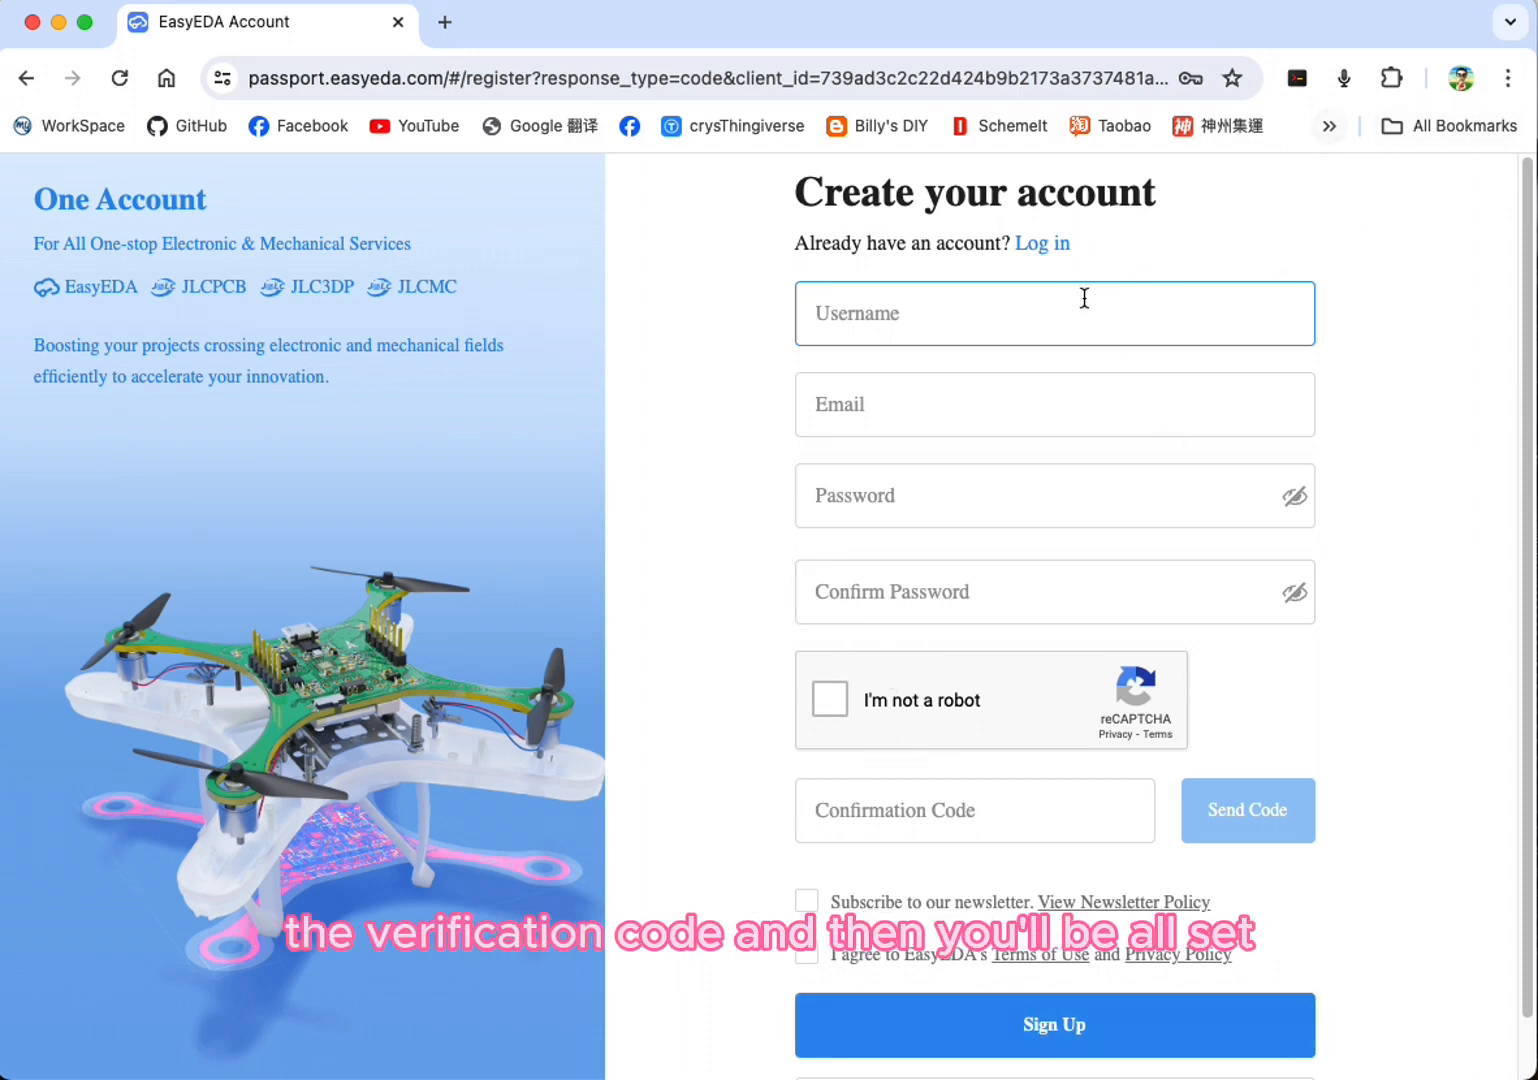
click(1440, 214)
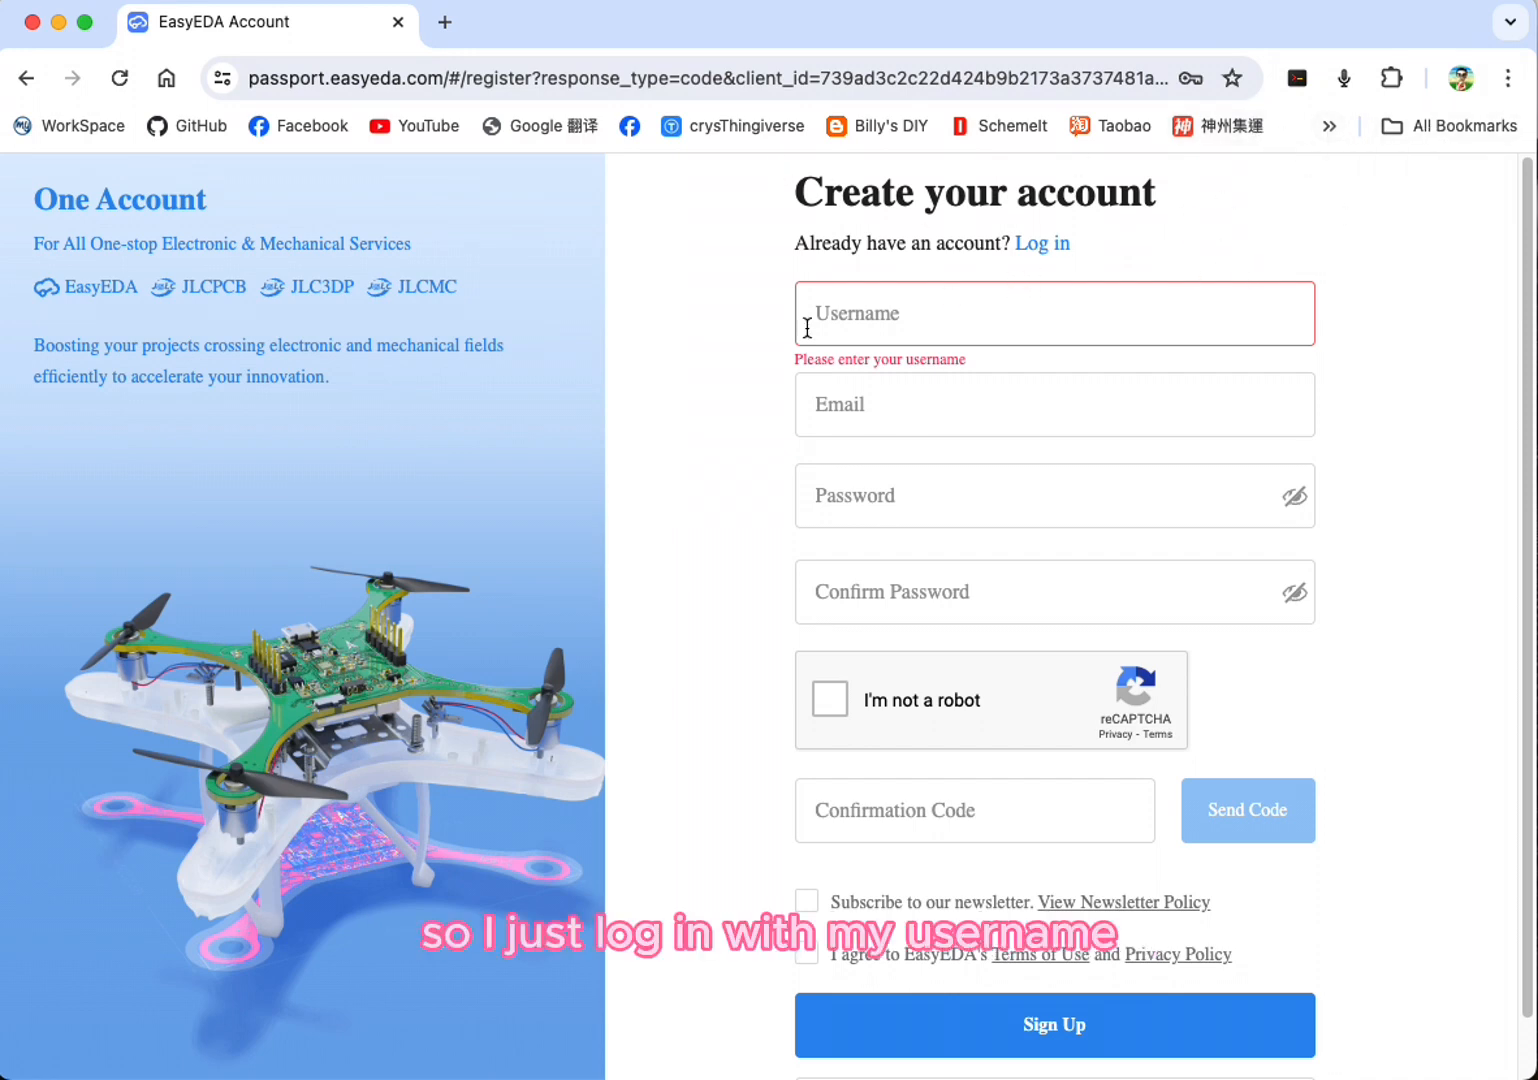
click(1042, 245)
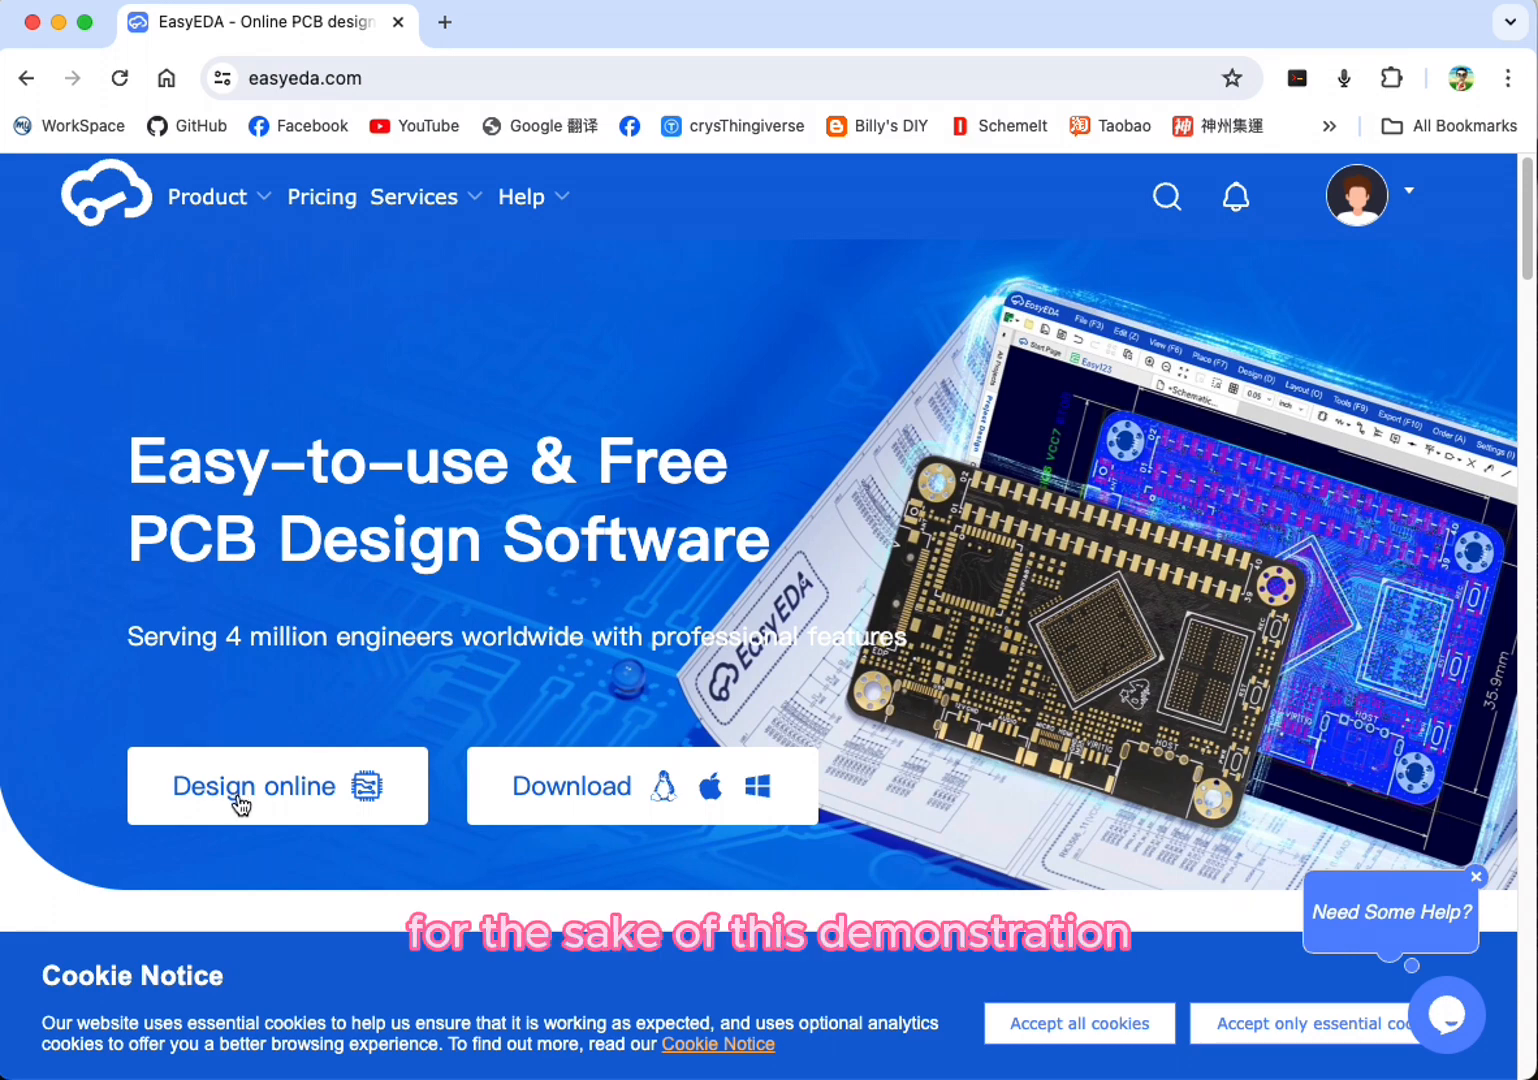
Step: Open the online design editor in its Std Edition and show the signed-in account's menu
click(240, 798)
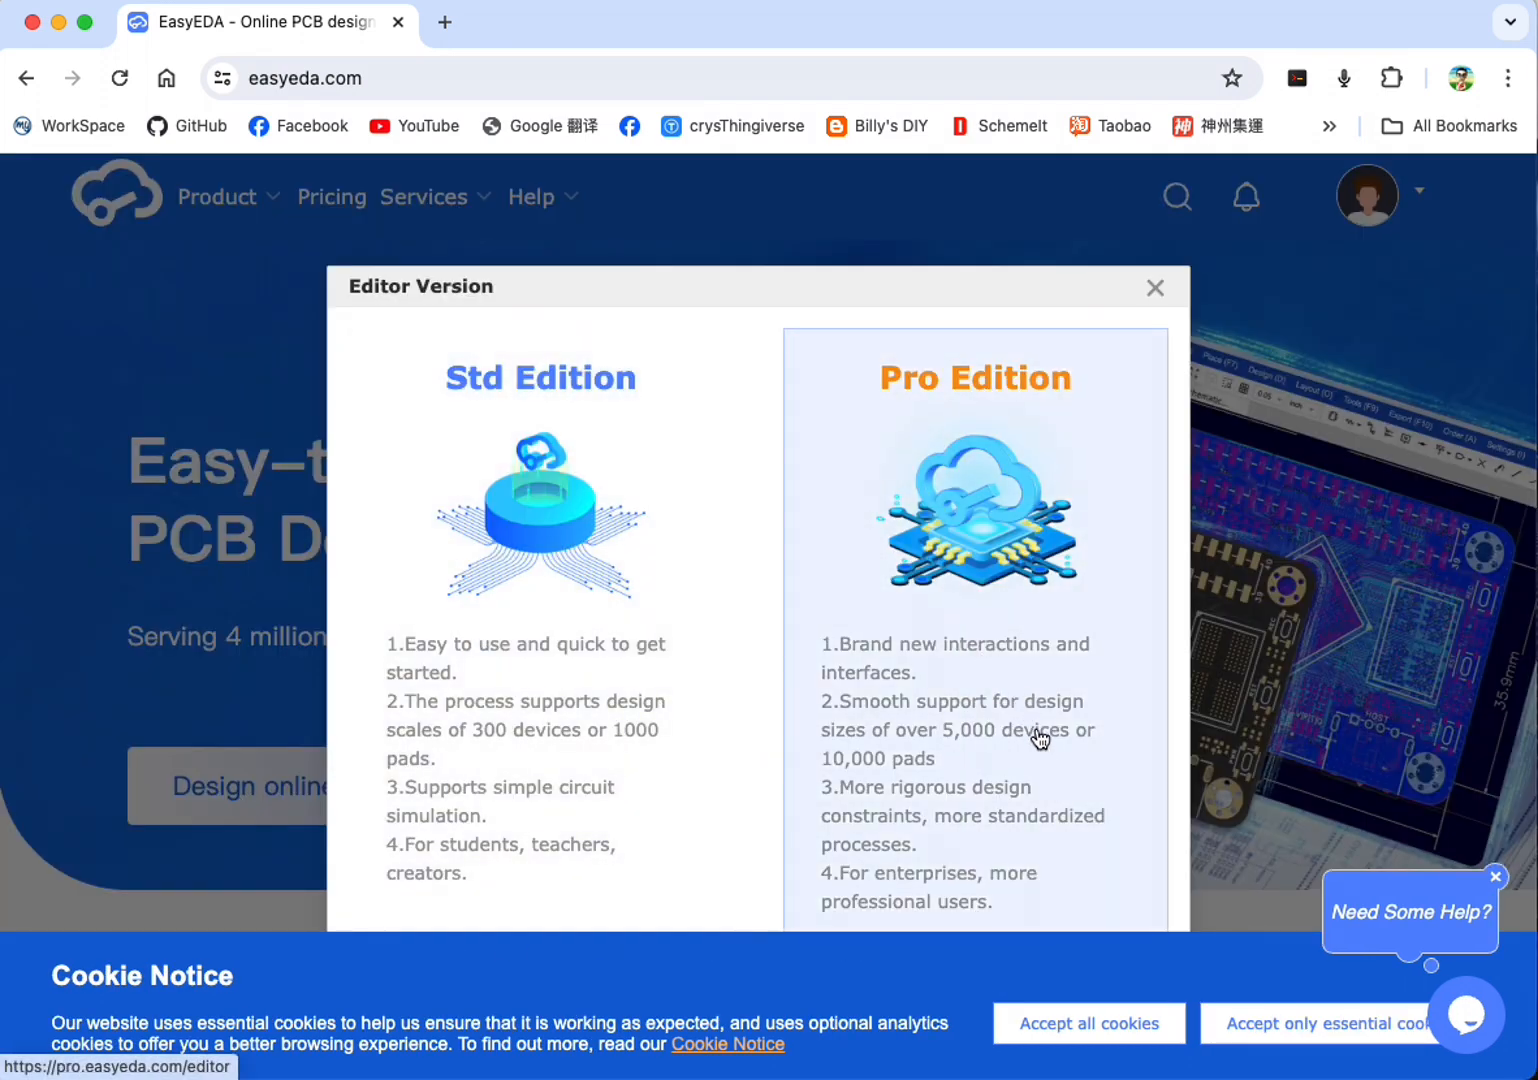
click(587, 663)
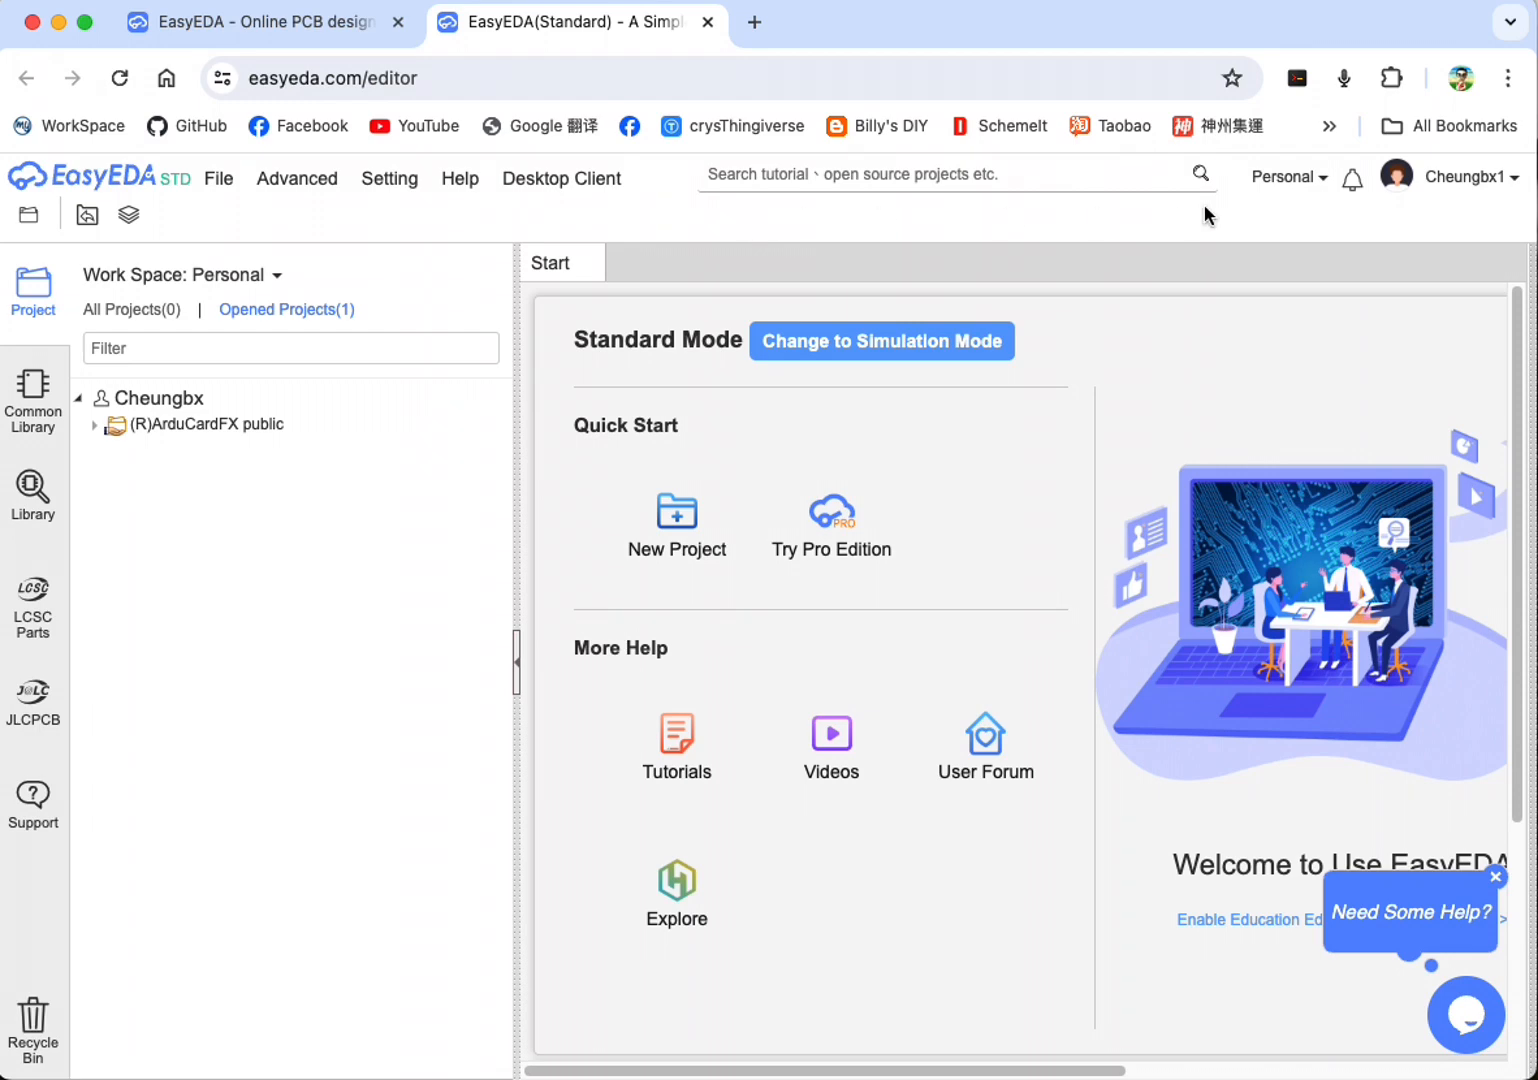
click(1470, 178)
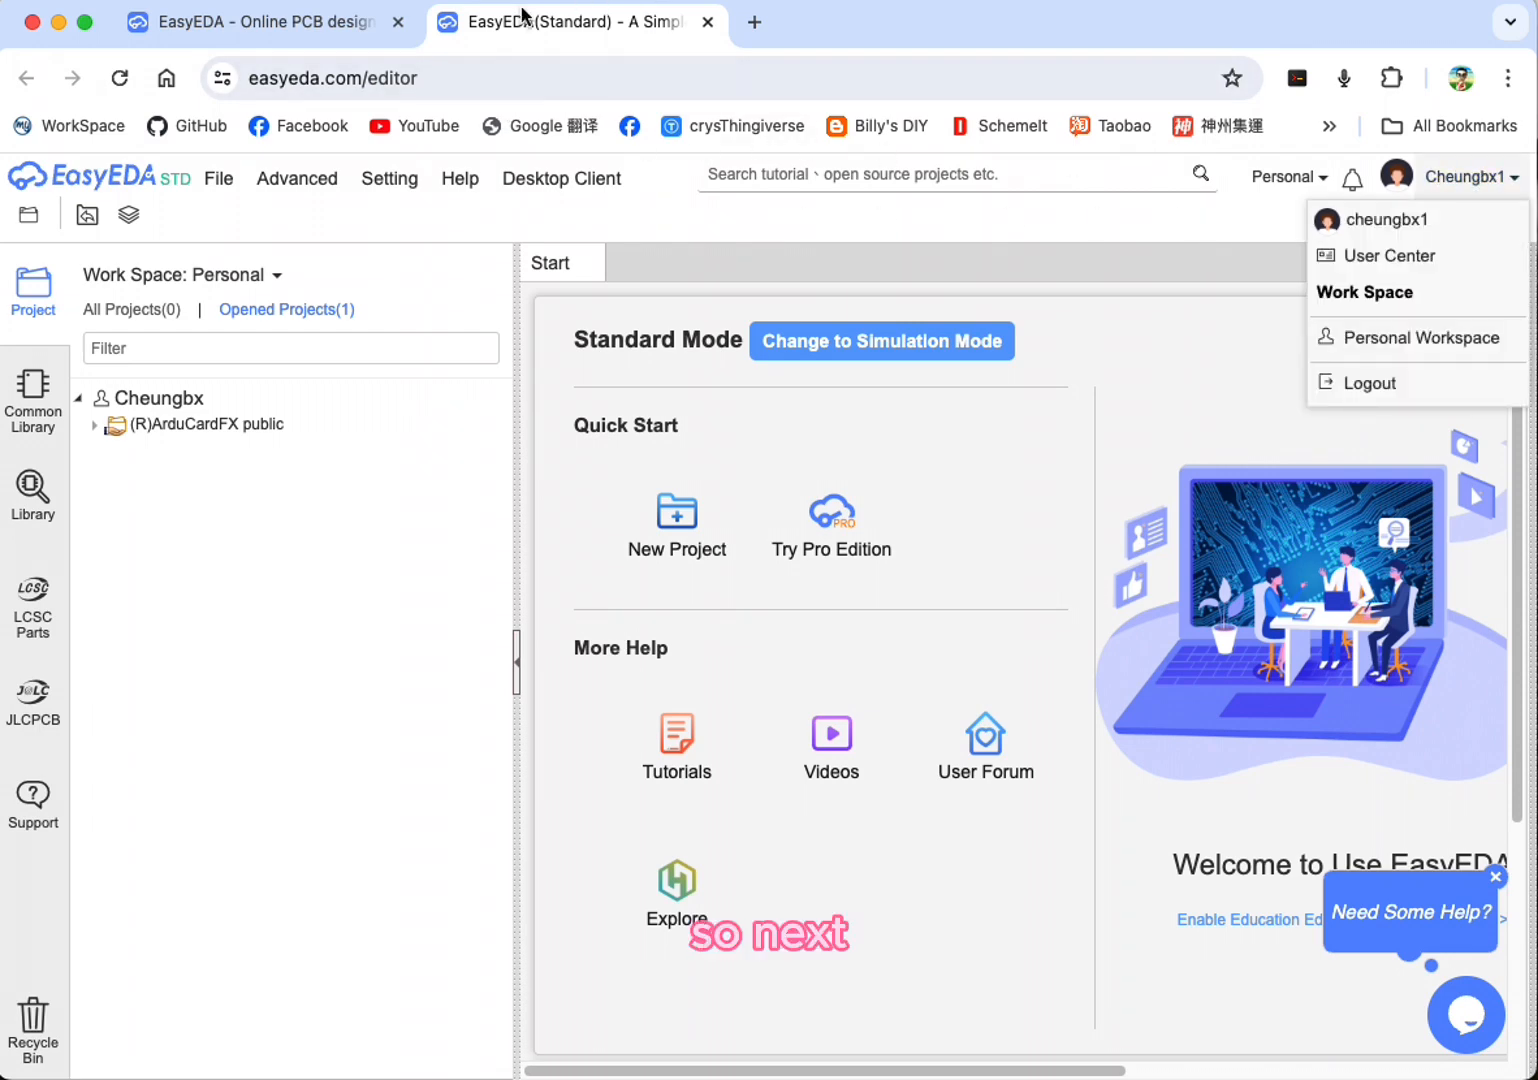
Step: Open the ArduCardFX public project page (arducard_copy) on oshwlab.com in a new browser tab
click(756, 22)
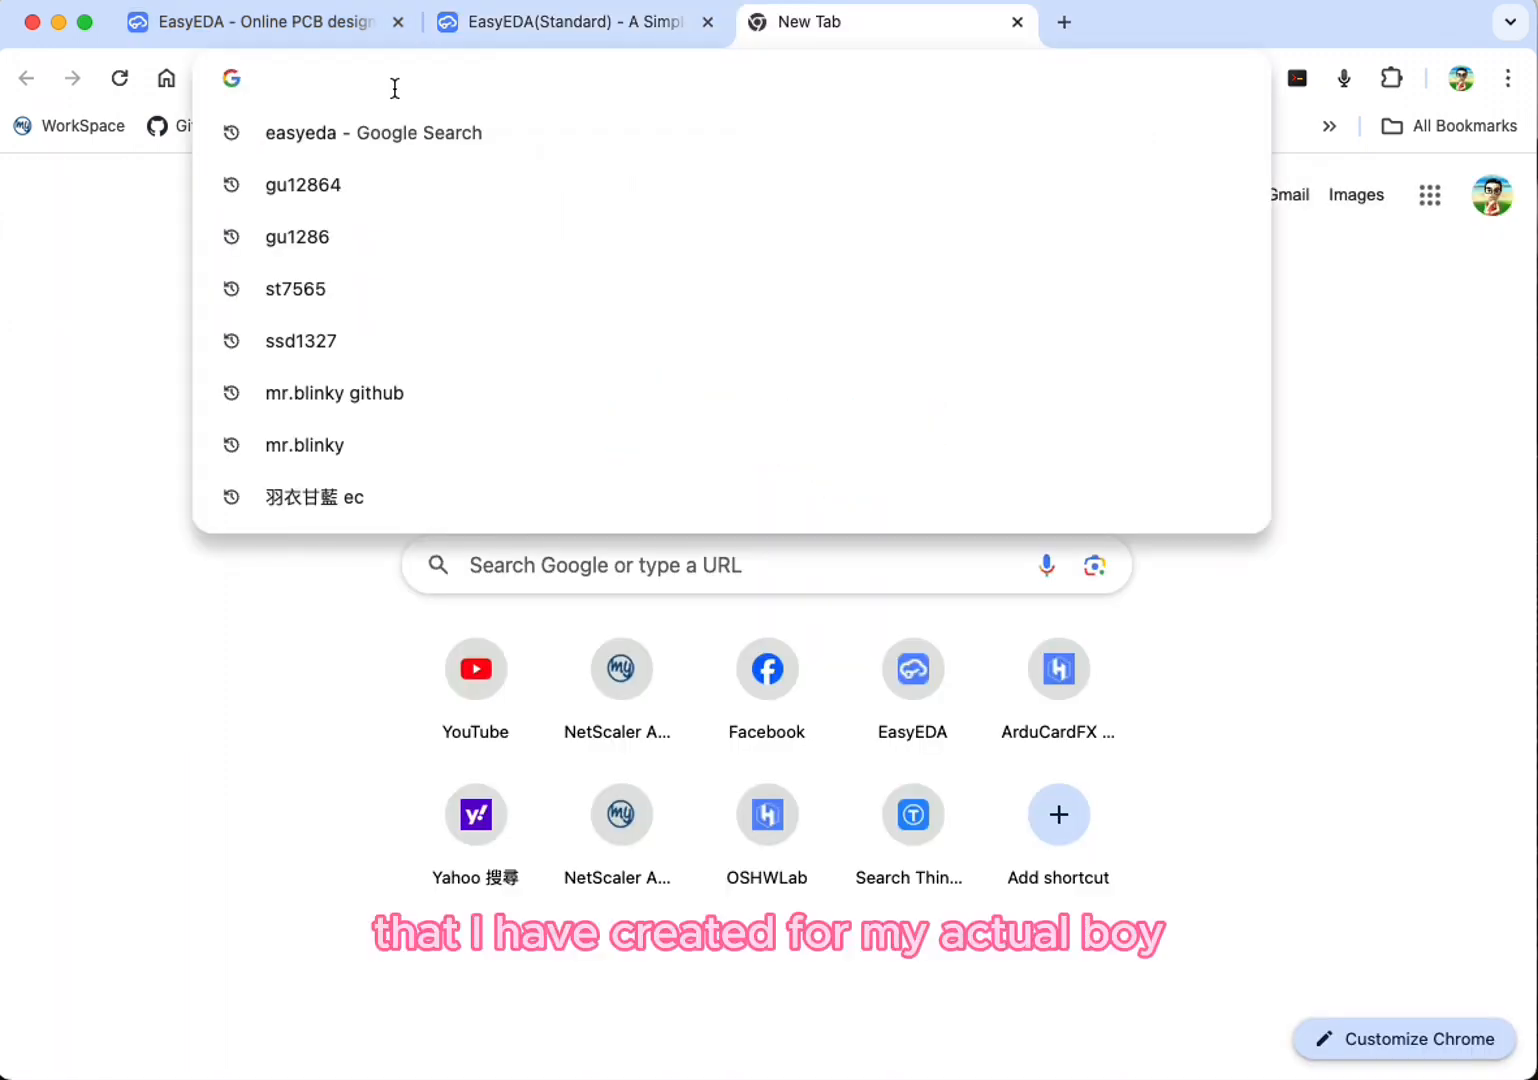
text(https://oshwlab.com/cheungbx/arducard_copy)
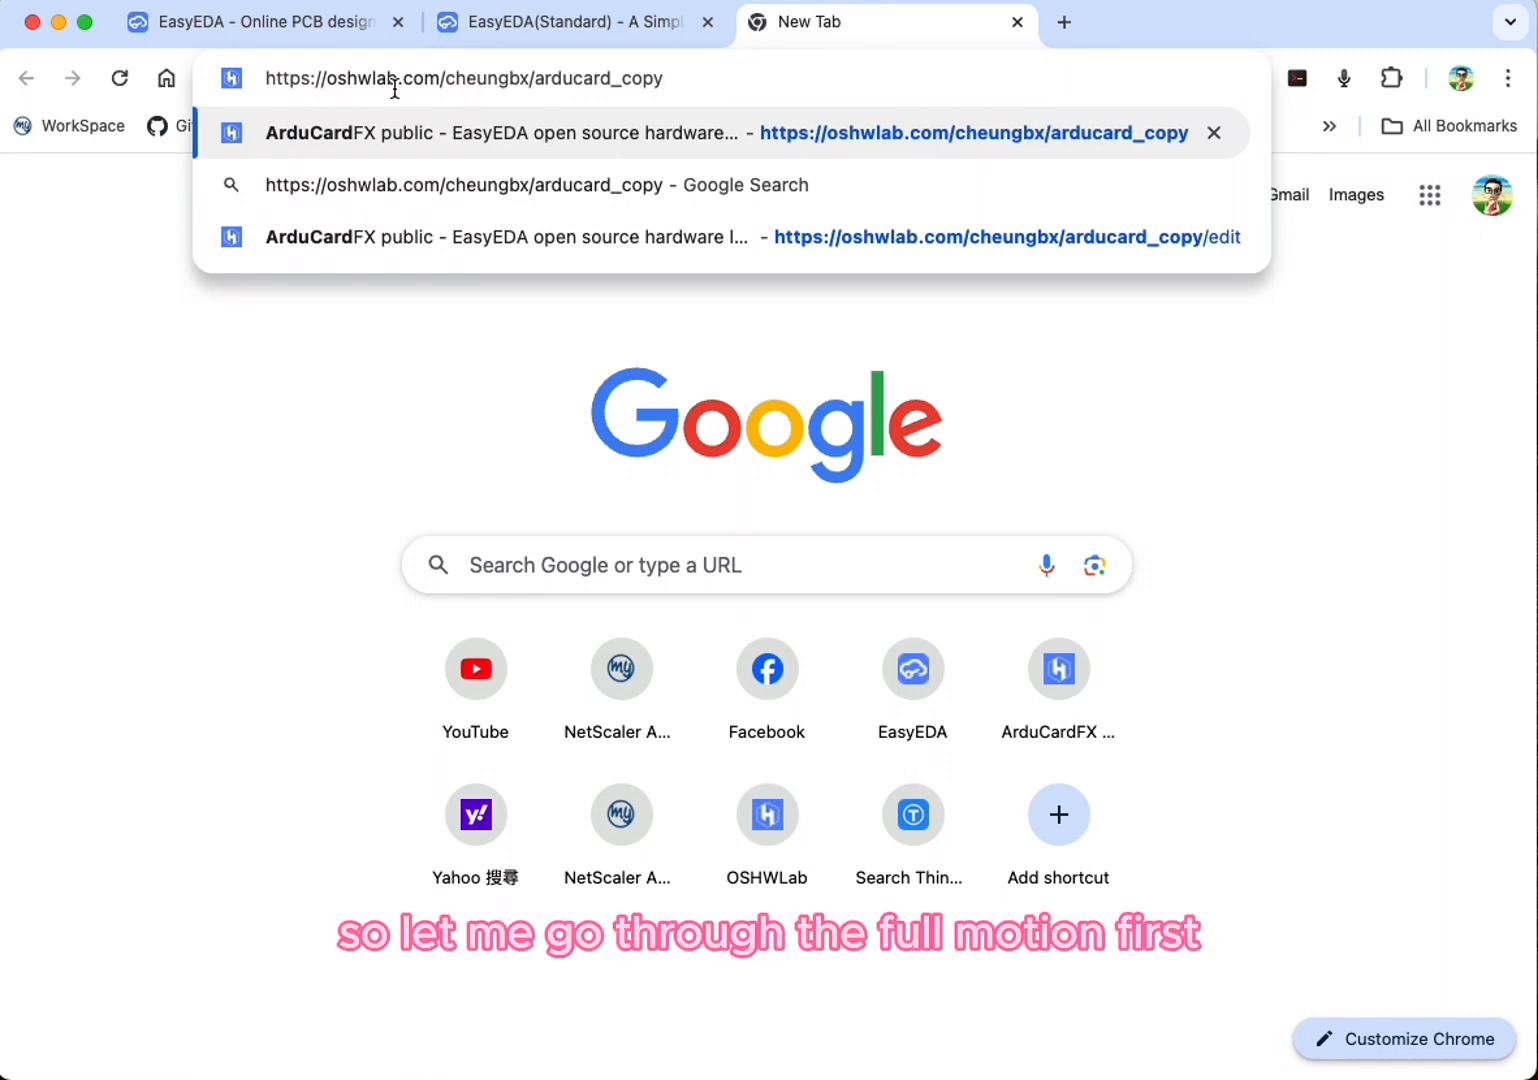
drag(721, 77, 307, 59)
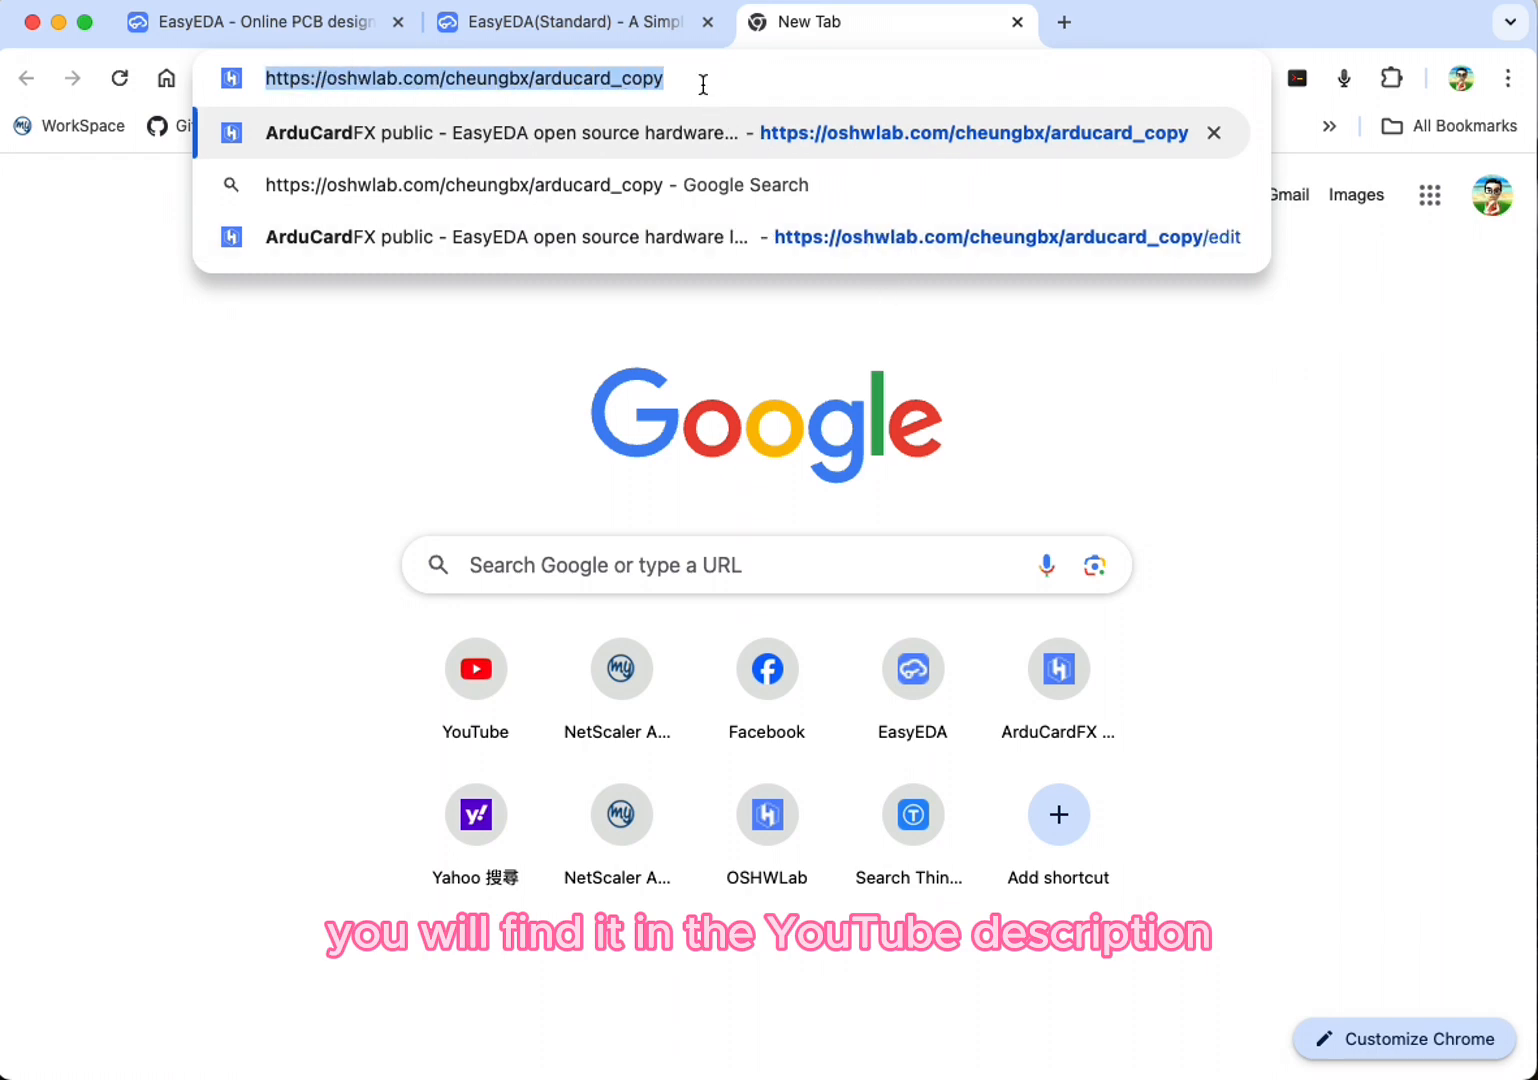
key(Return)
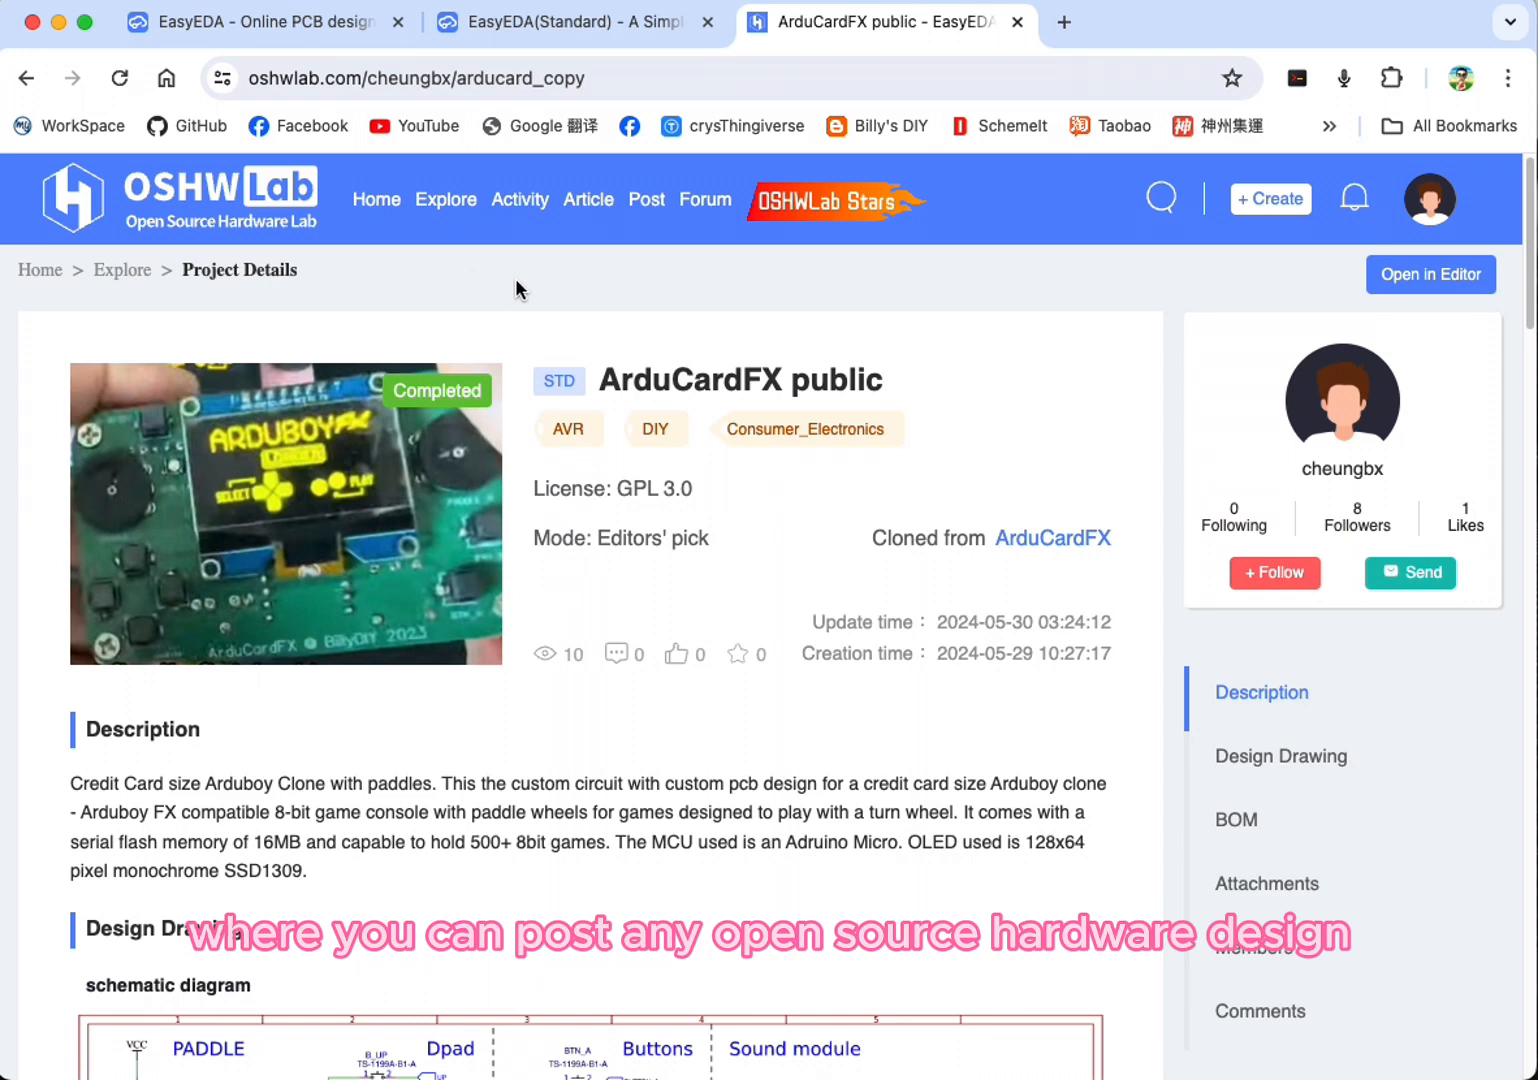
Step: Examine the ArduCardFX project's schematic, PCB layout and license information
scroll(650, 439, down, 1)
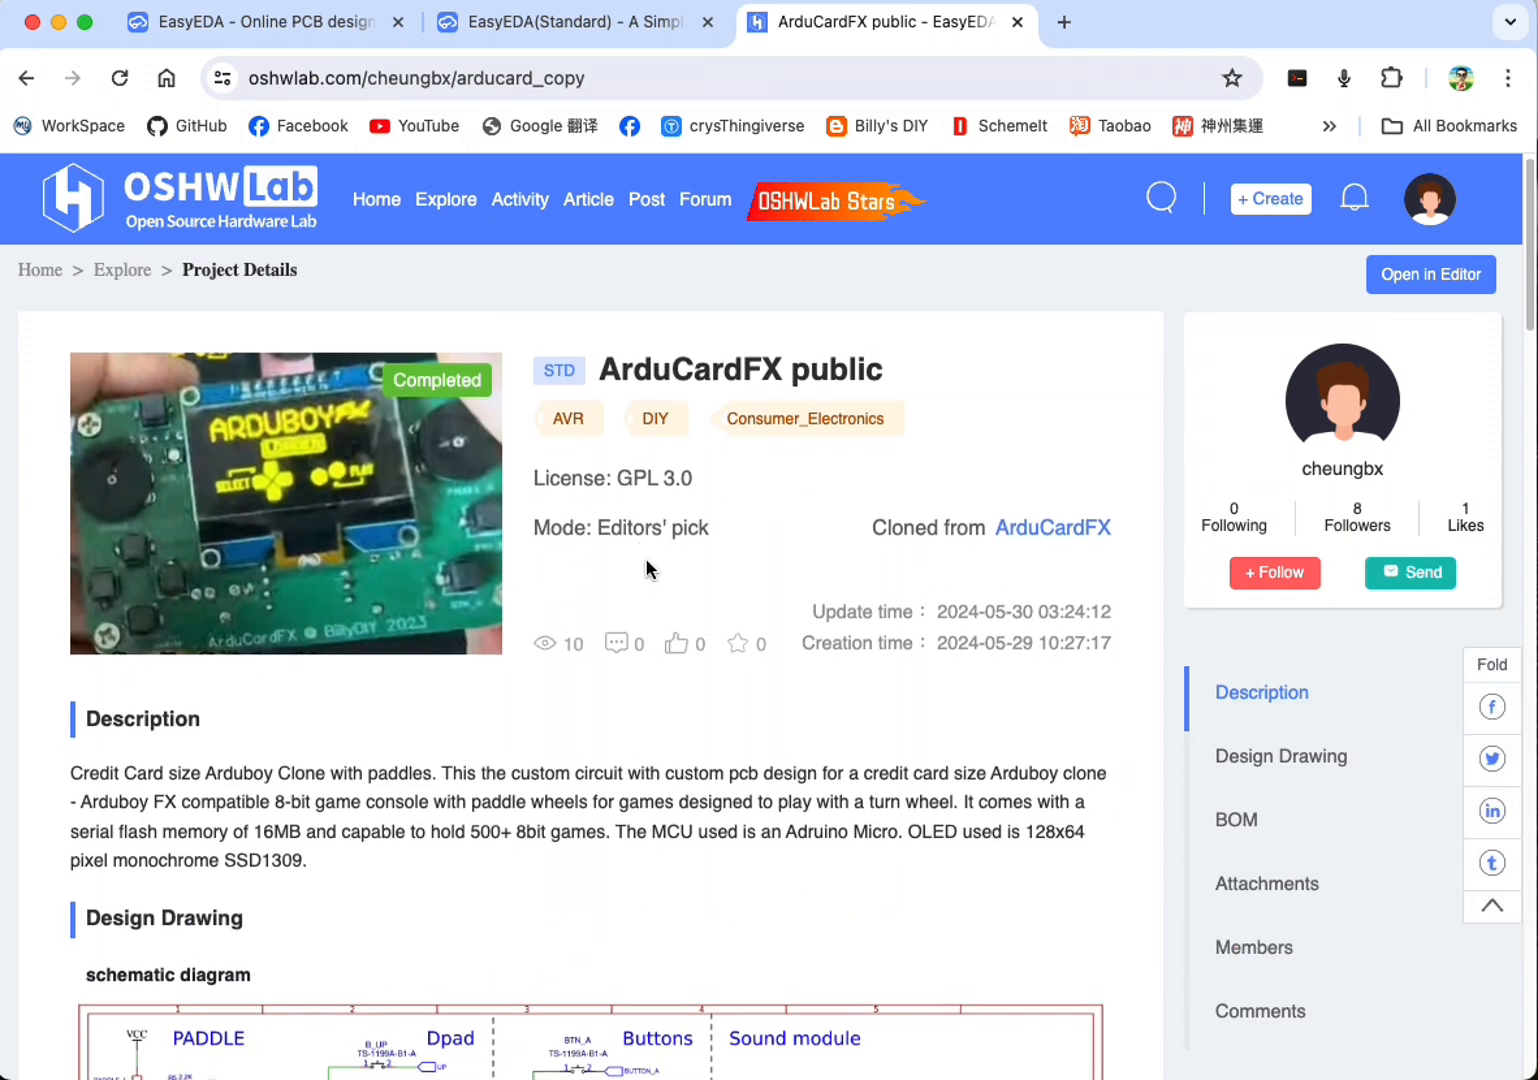
scroll(645, 560, down, 5)
scroll(534, 628, down, 1)
scroll(540, 630, down, 7)
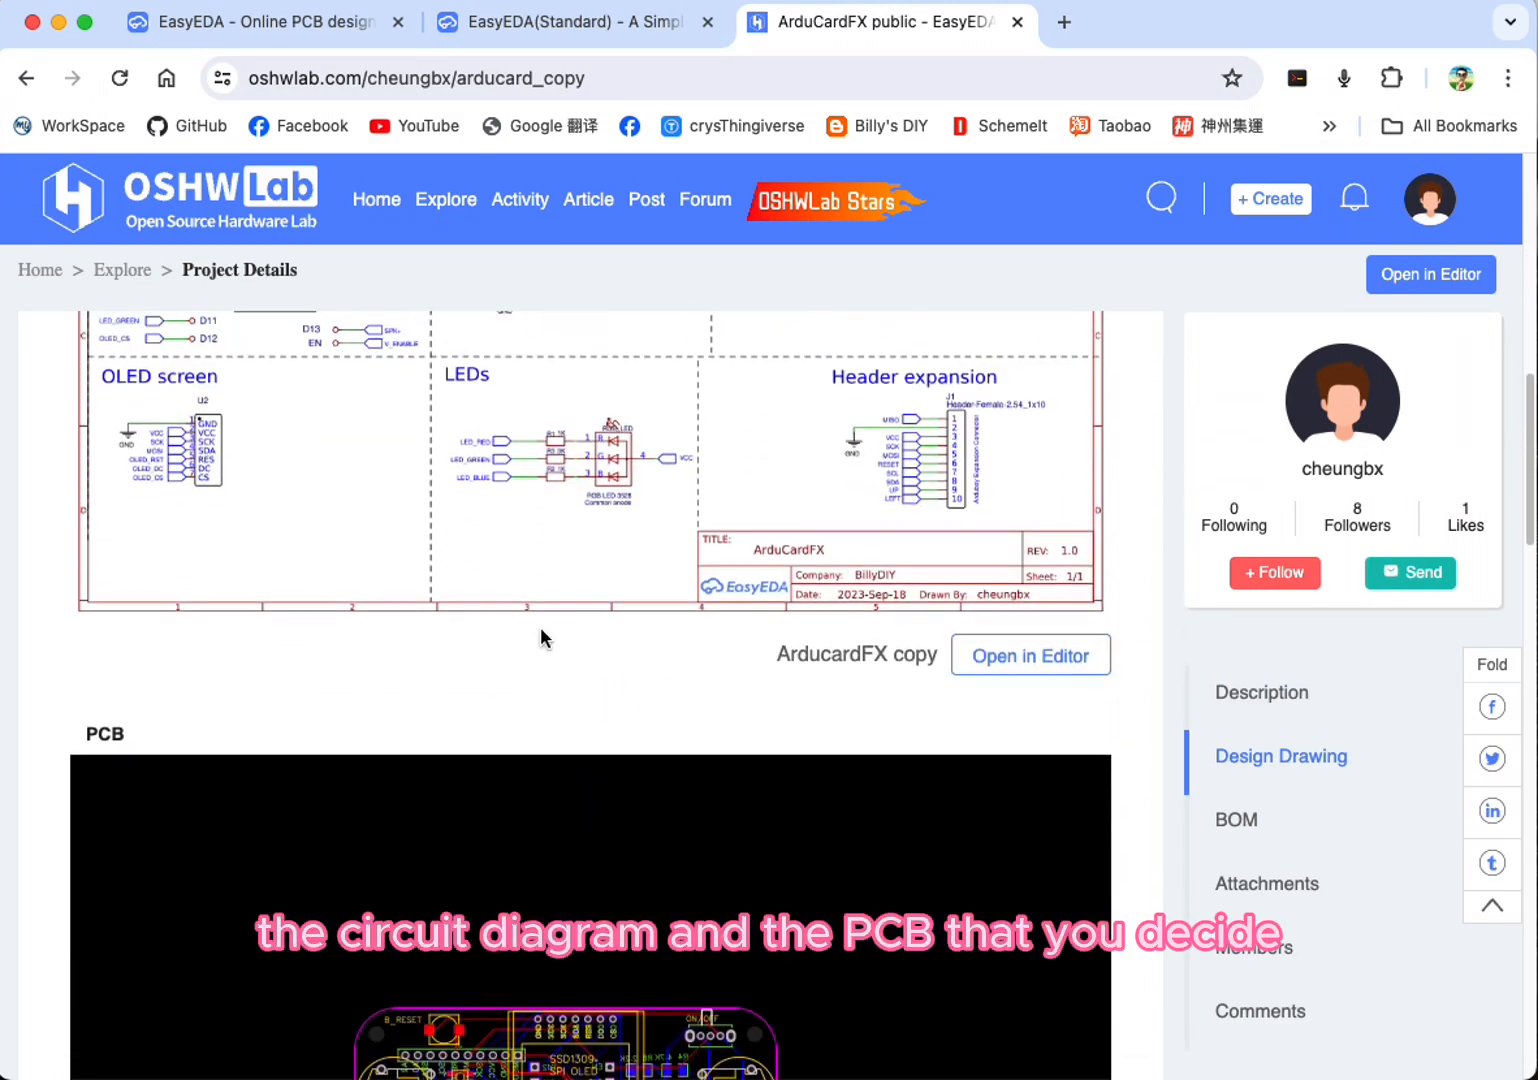
scroll(542, 626, down, 3)
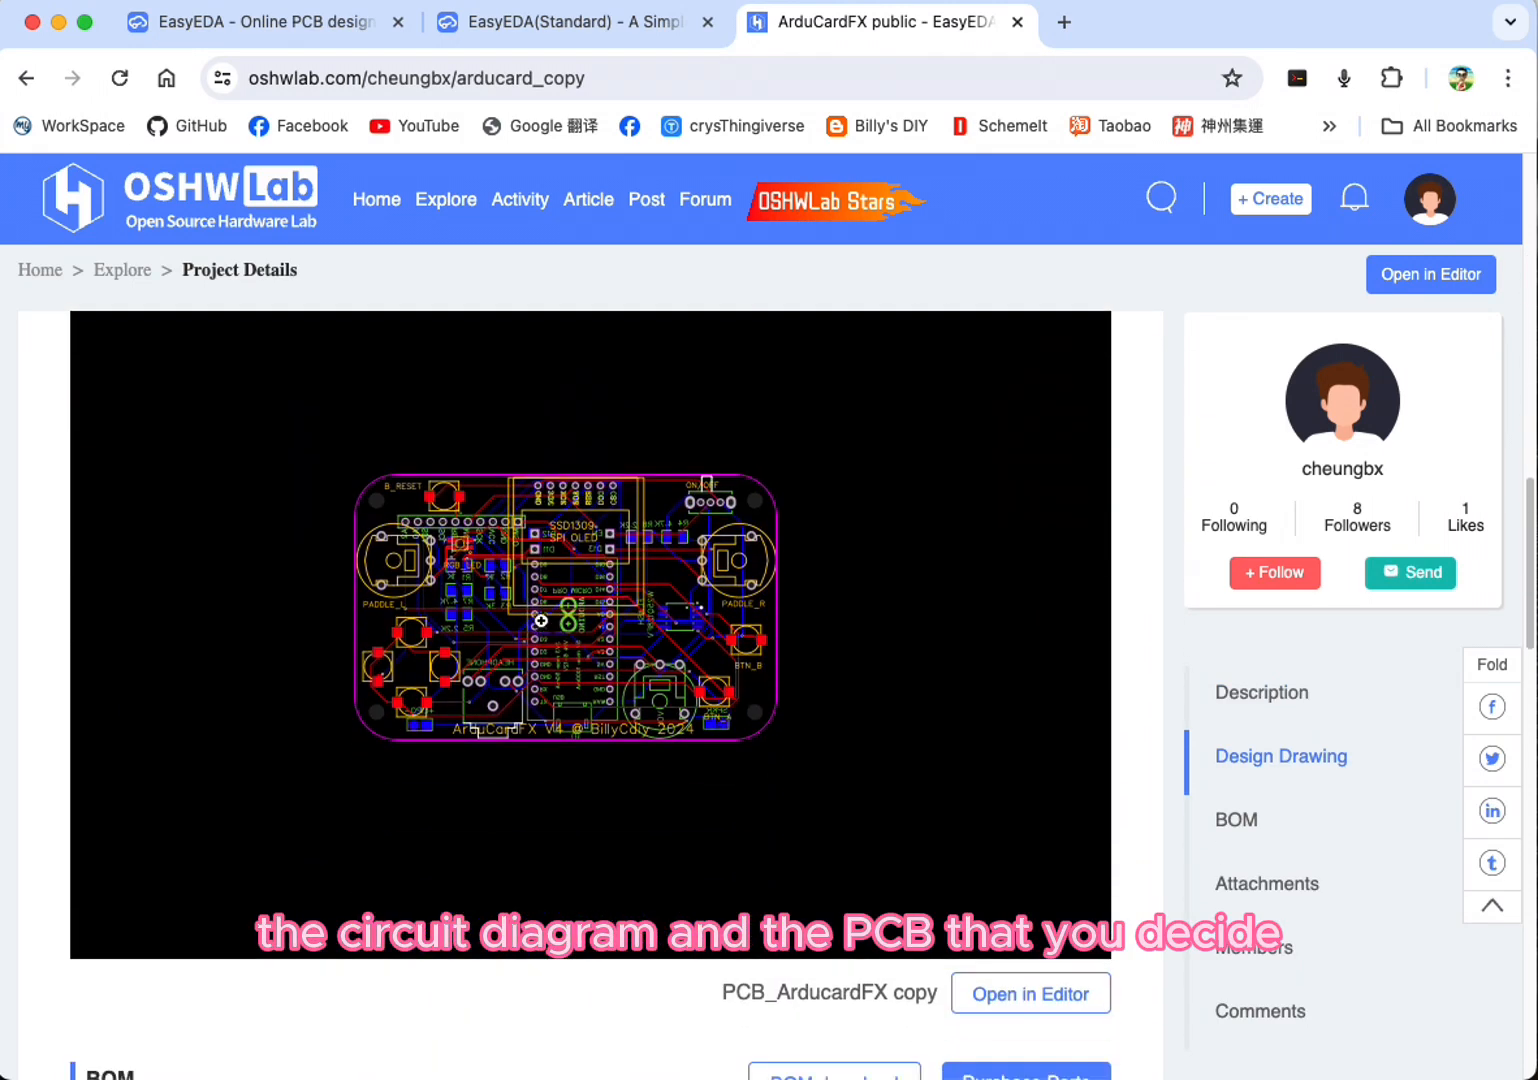
scroll(538, 608, up, 11)
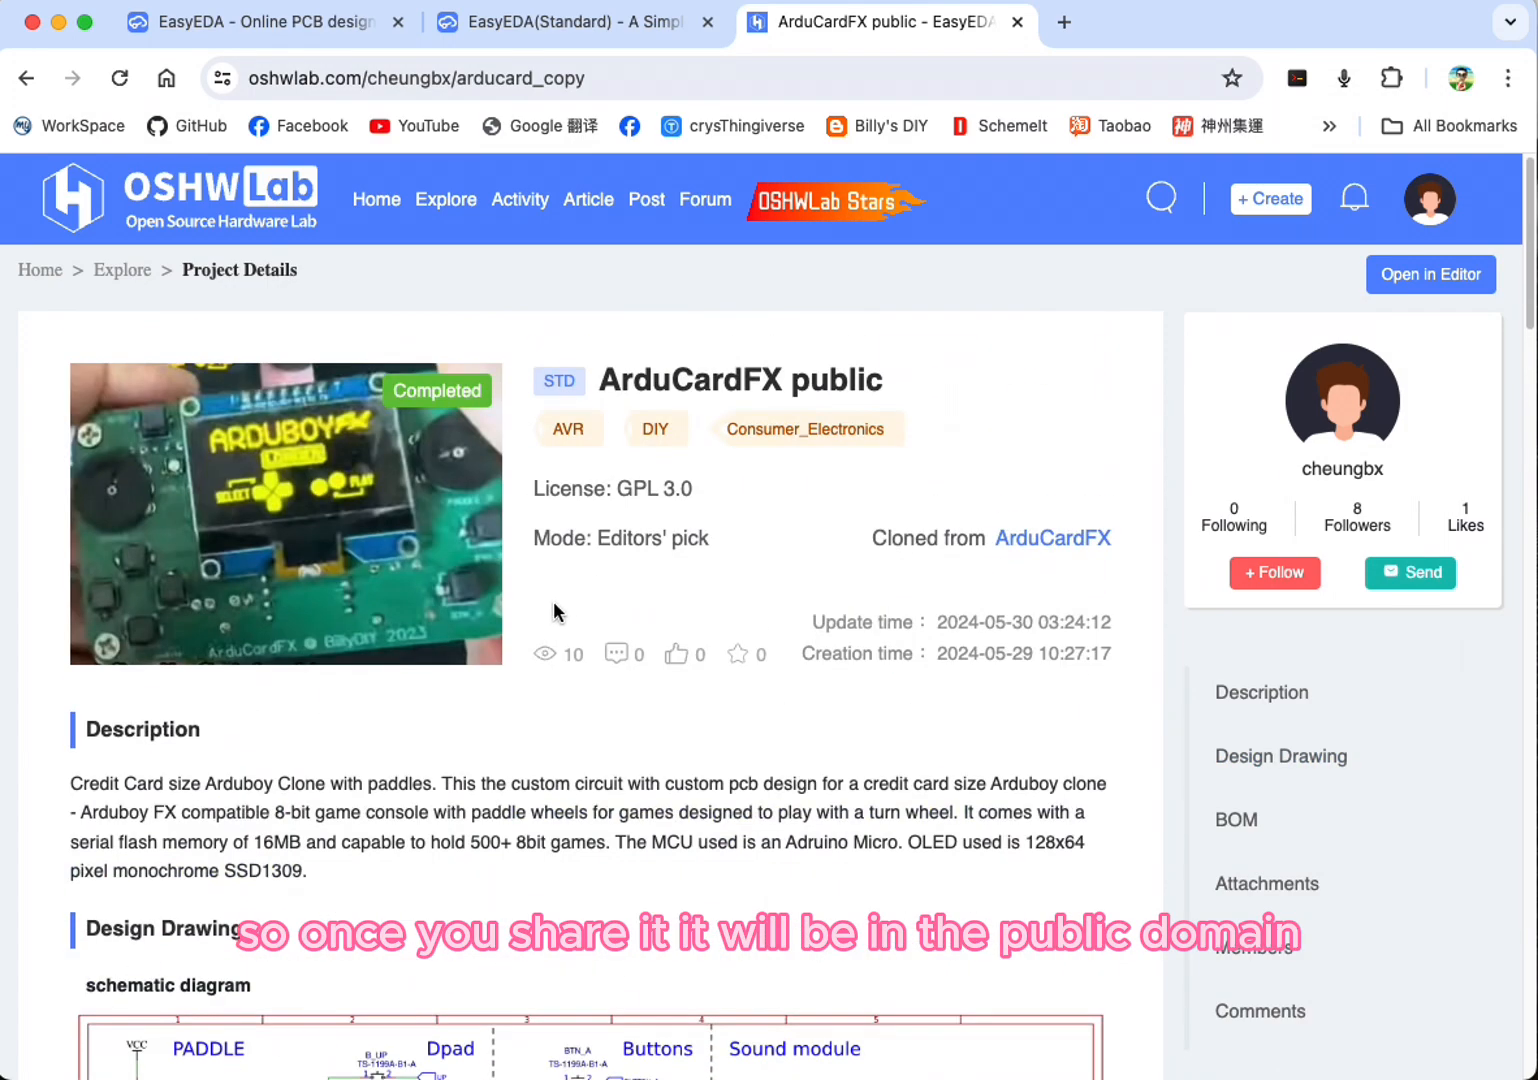
click(620, 488)
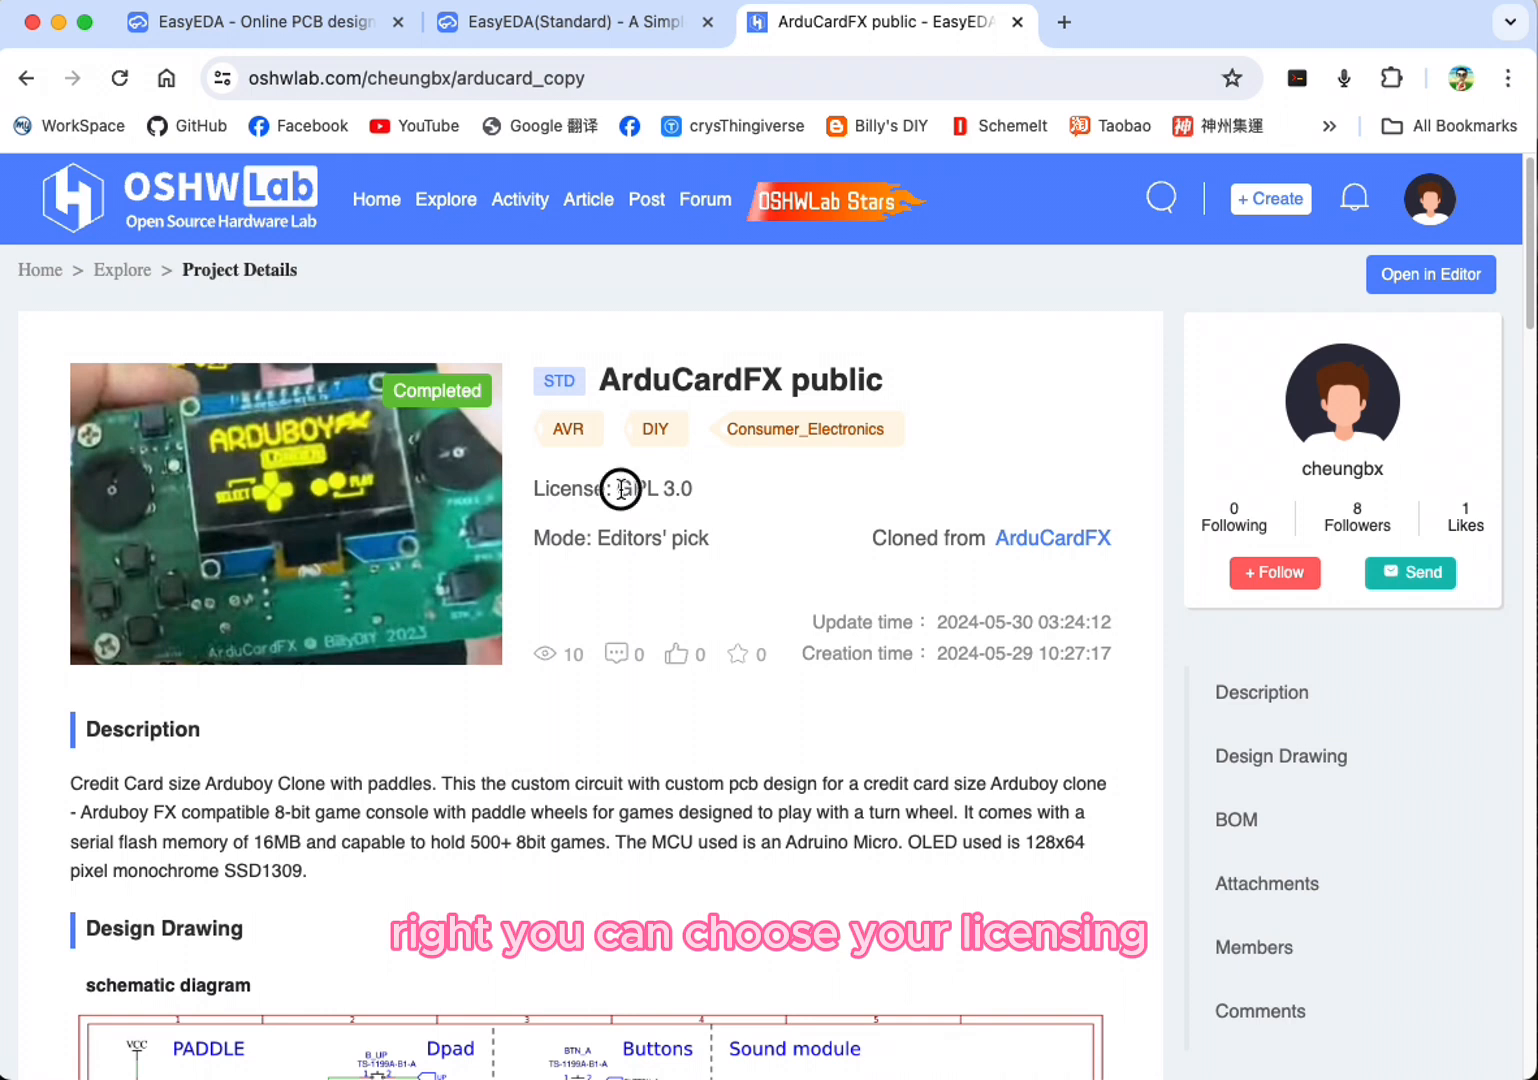
drag(620, 488, 710, 490)
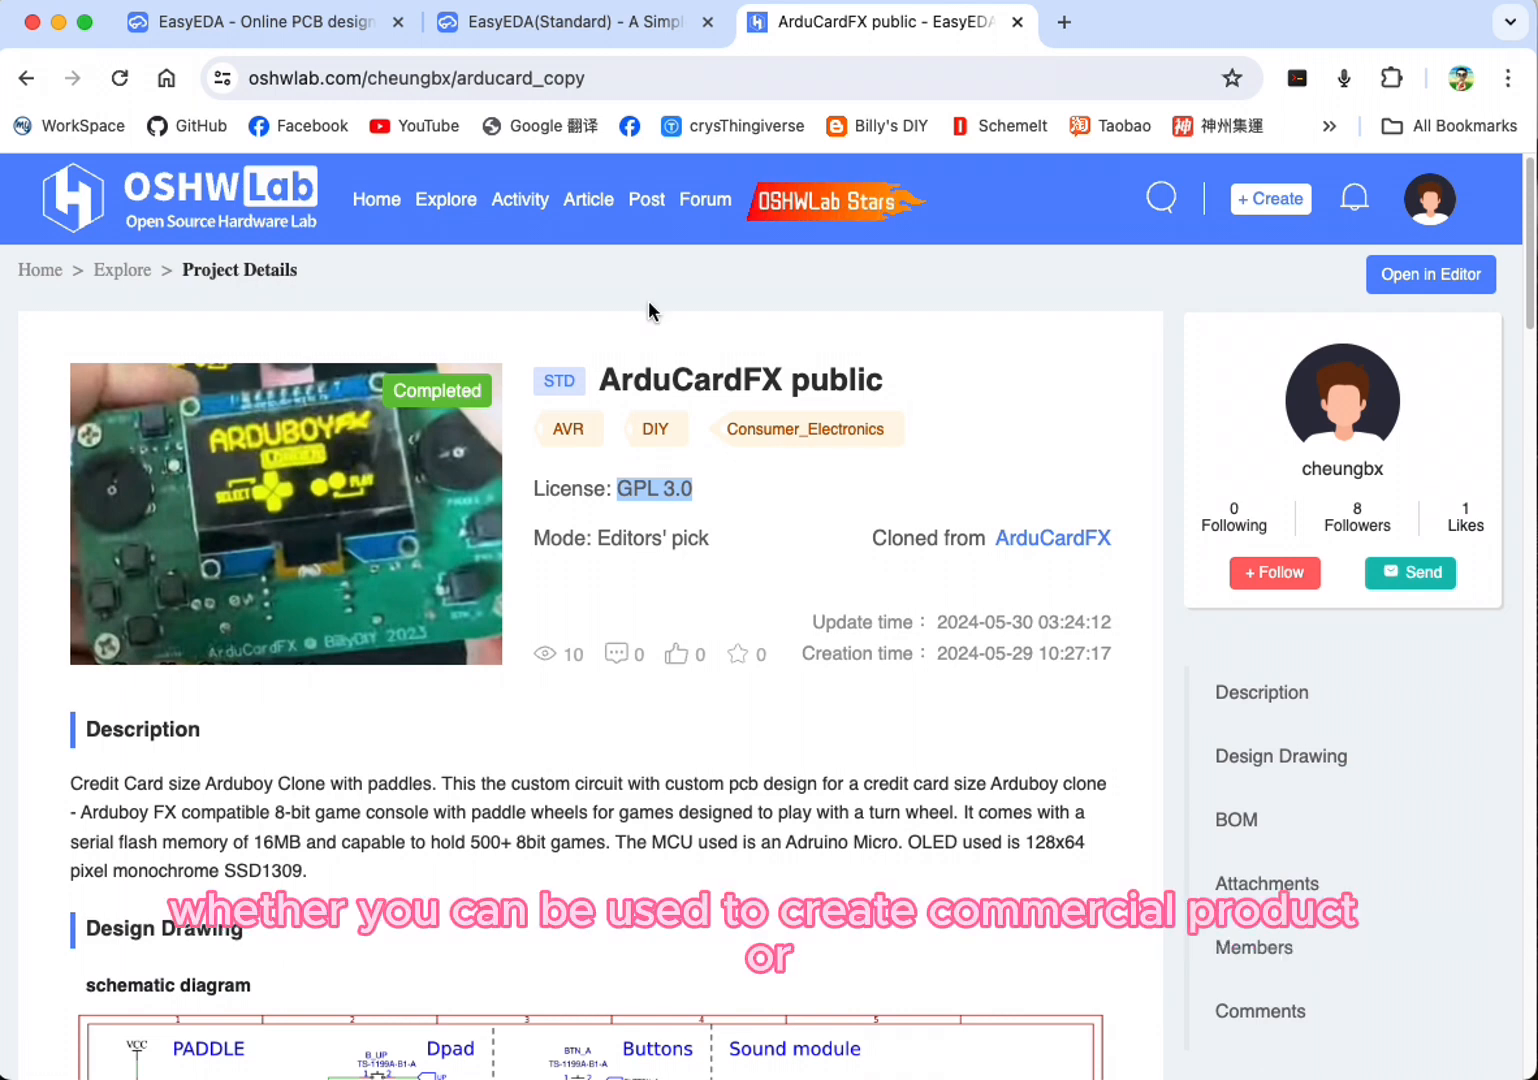
click(632, 498)
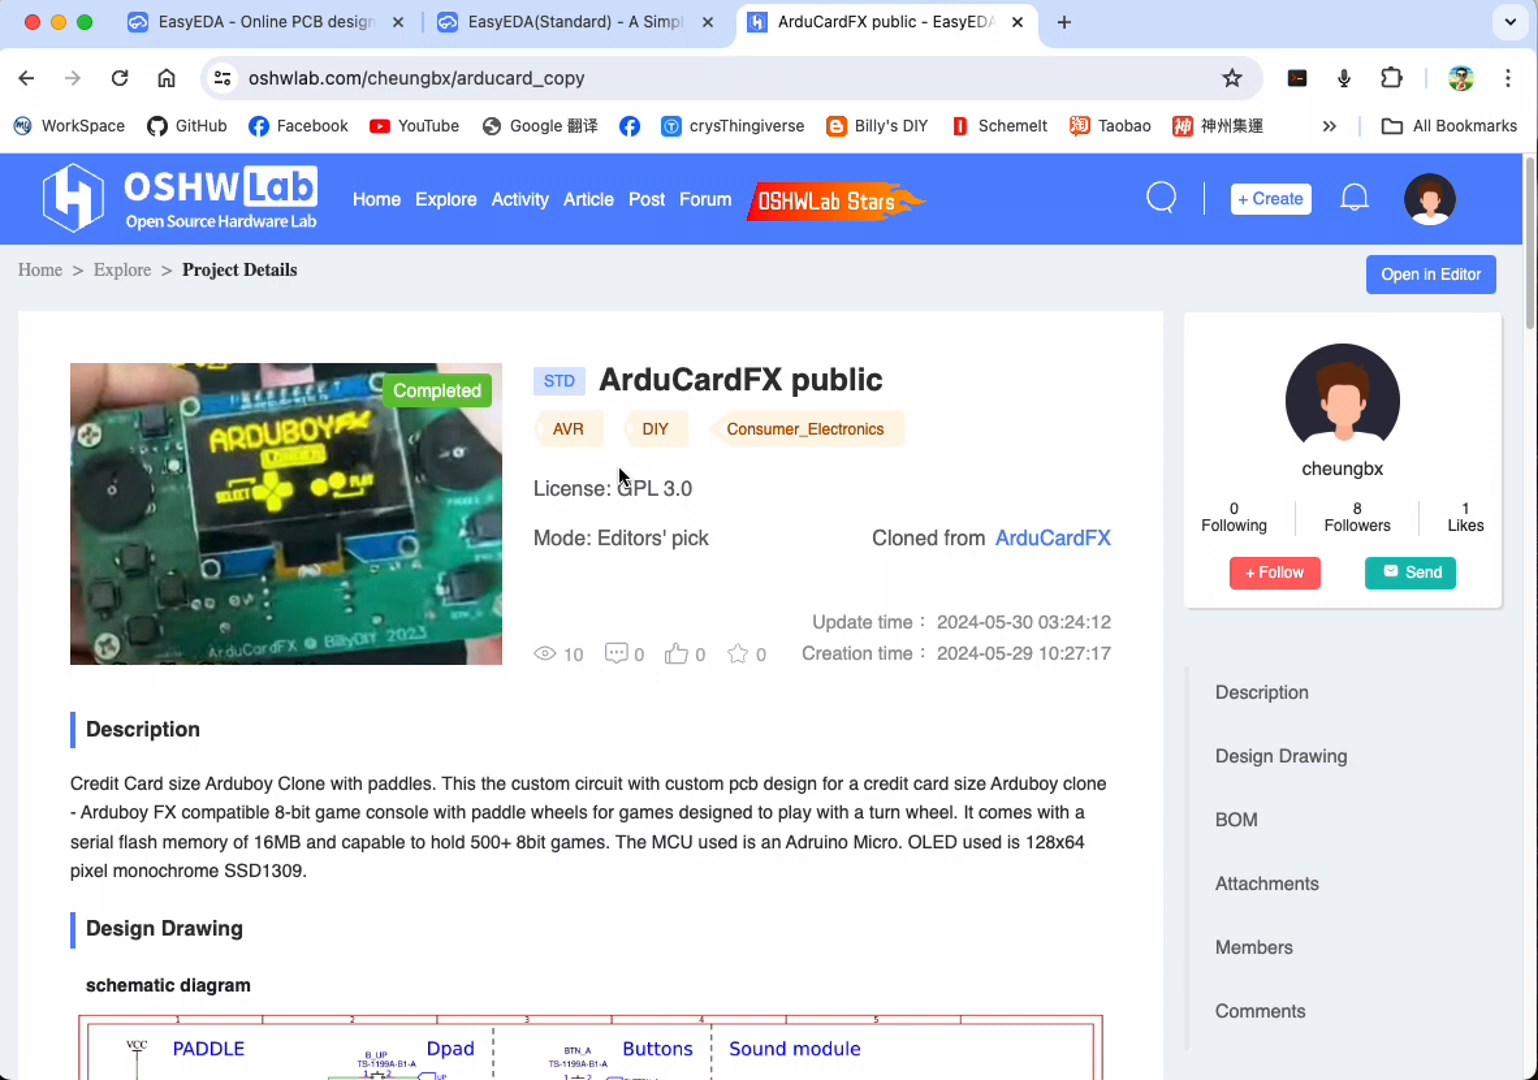
Step: Read the ArduCardFX project description and look over the circuit blocks in its schematic diagram
scroll(627, 640, down, 2)
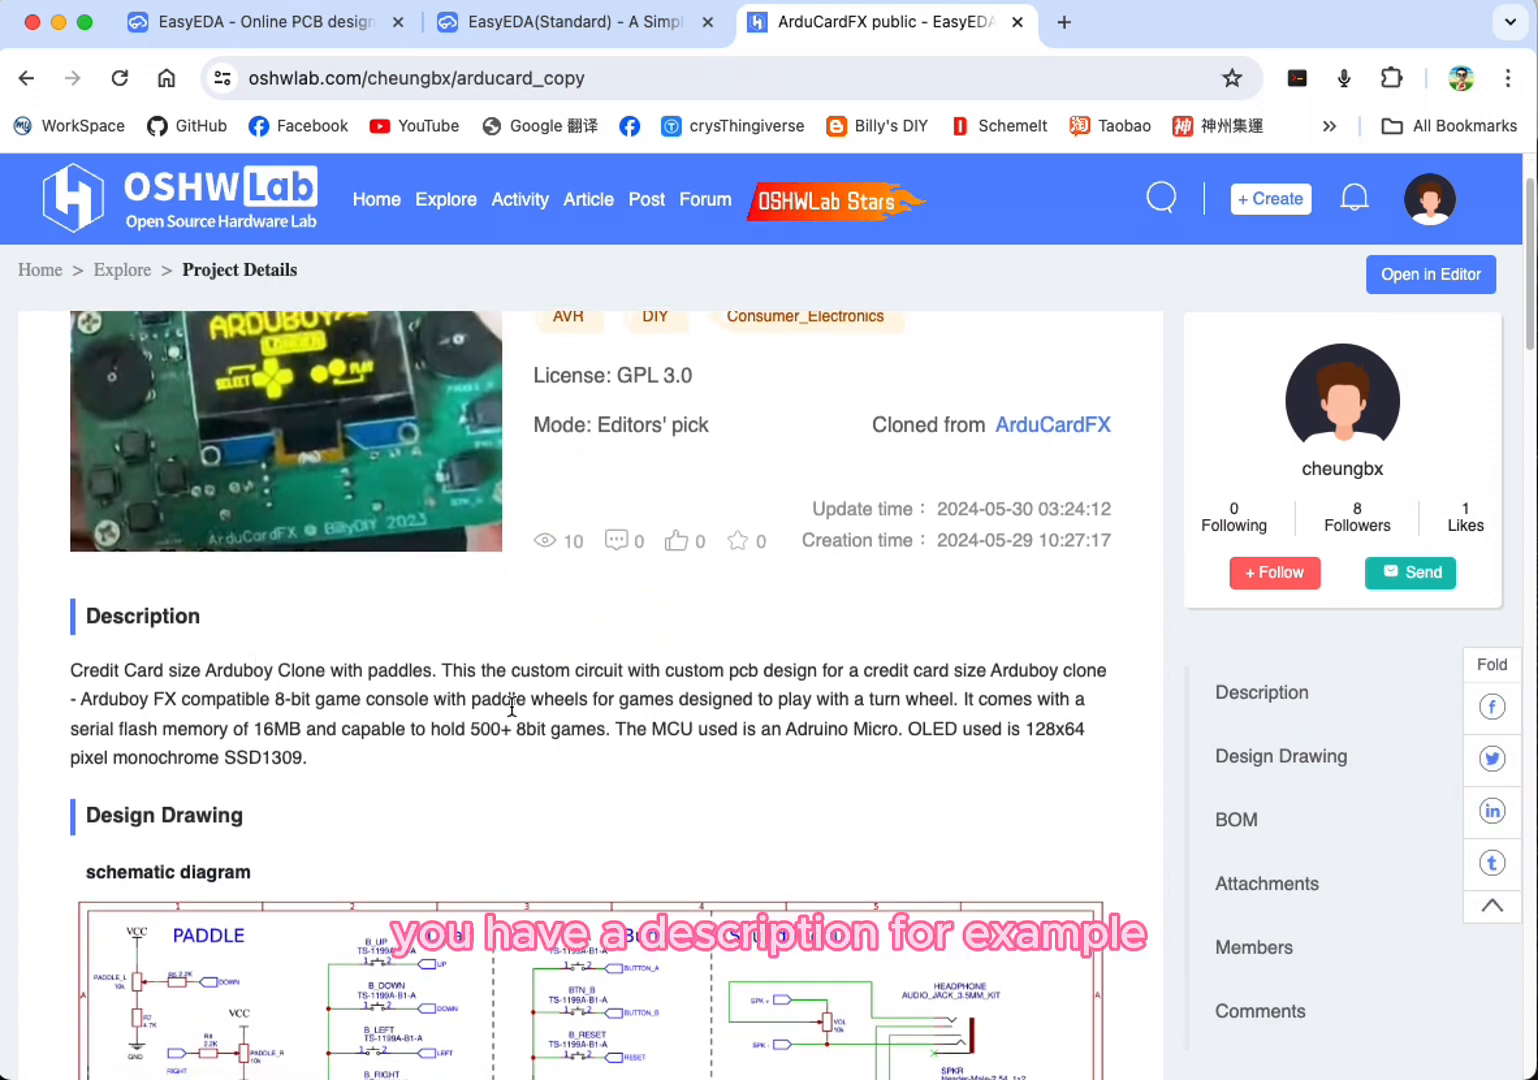
scroll(440, 706, down, 1)
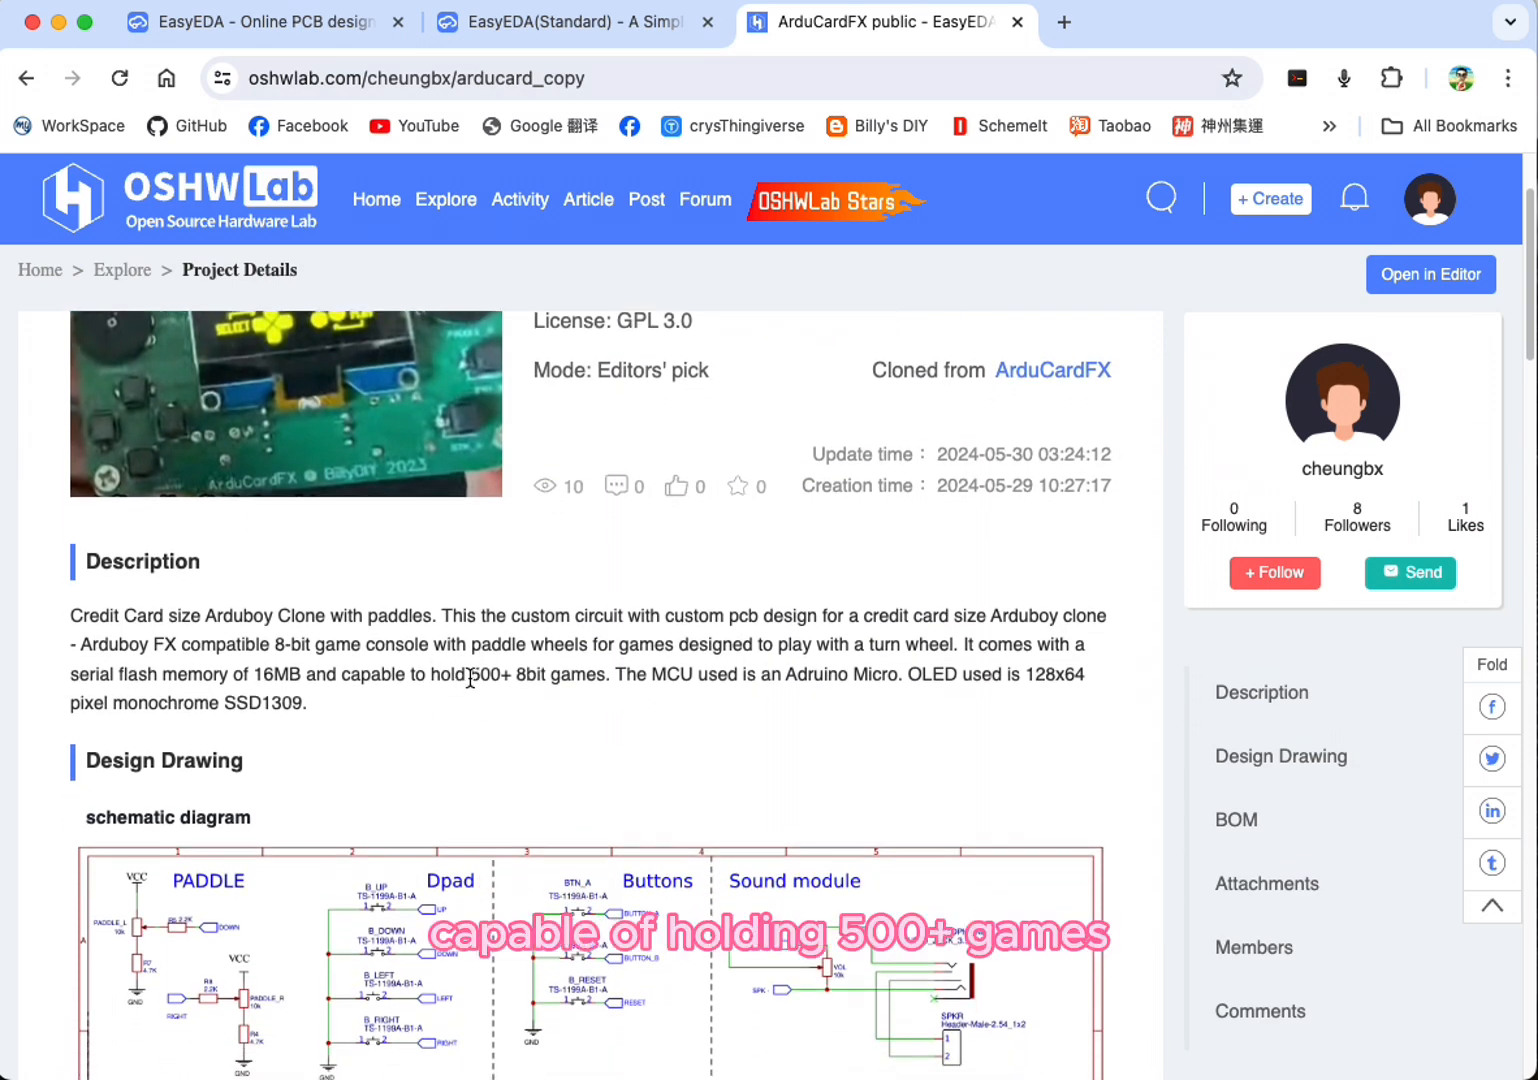
scroll(439, 707, down, 5)
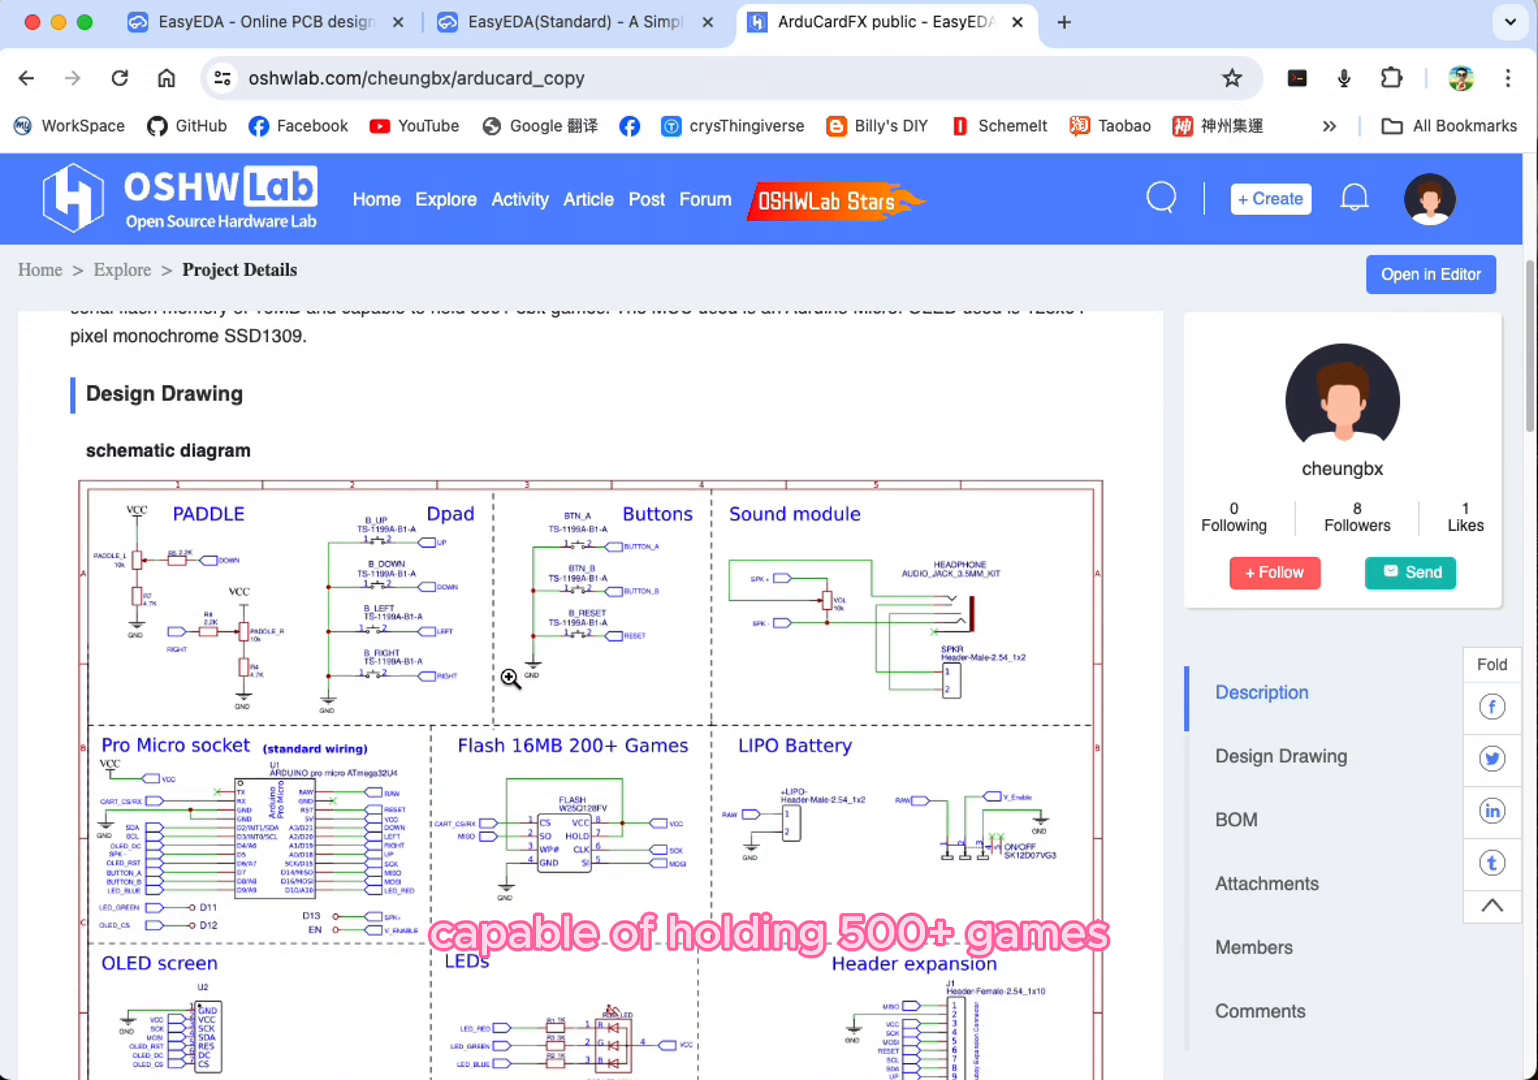
scroll(320, 575, down, 2)
scroll(316, 584, down, 1)
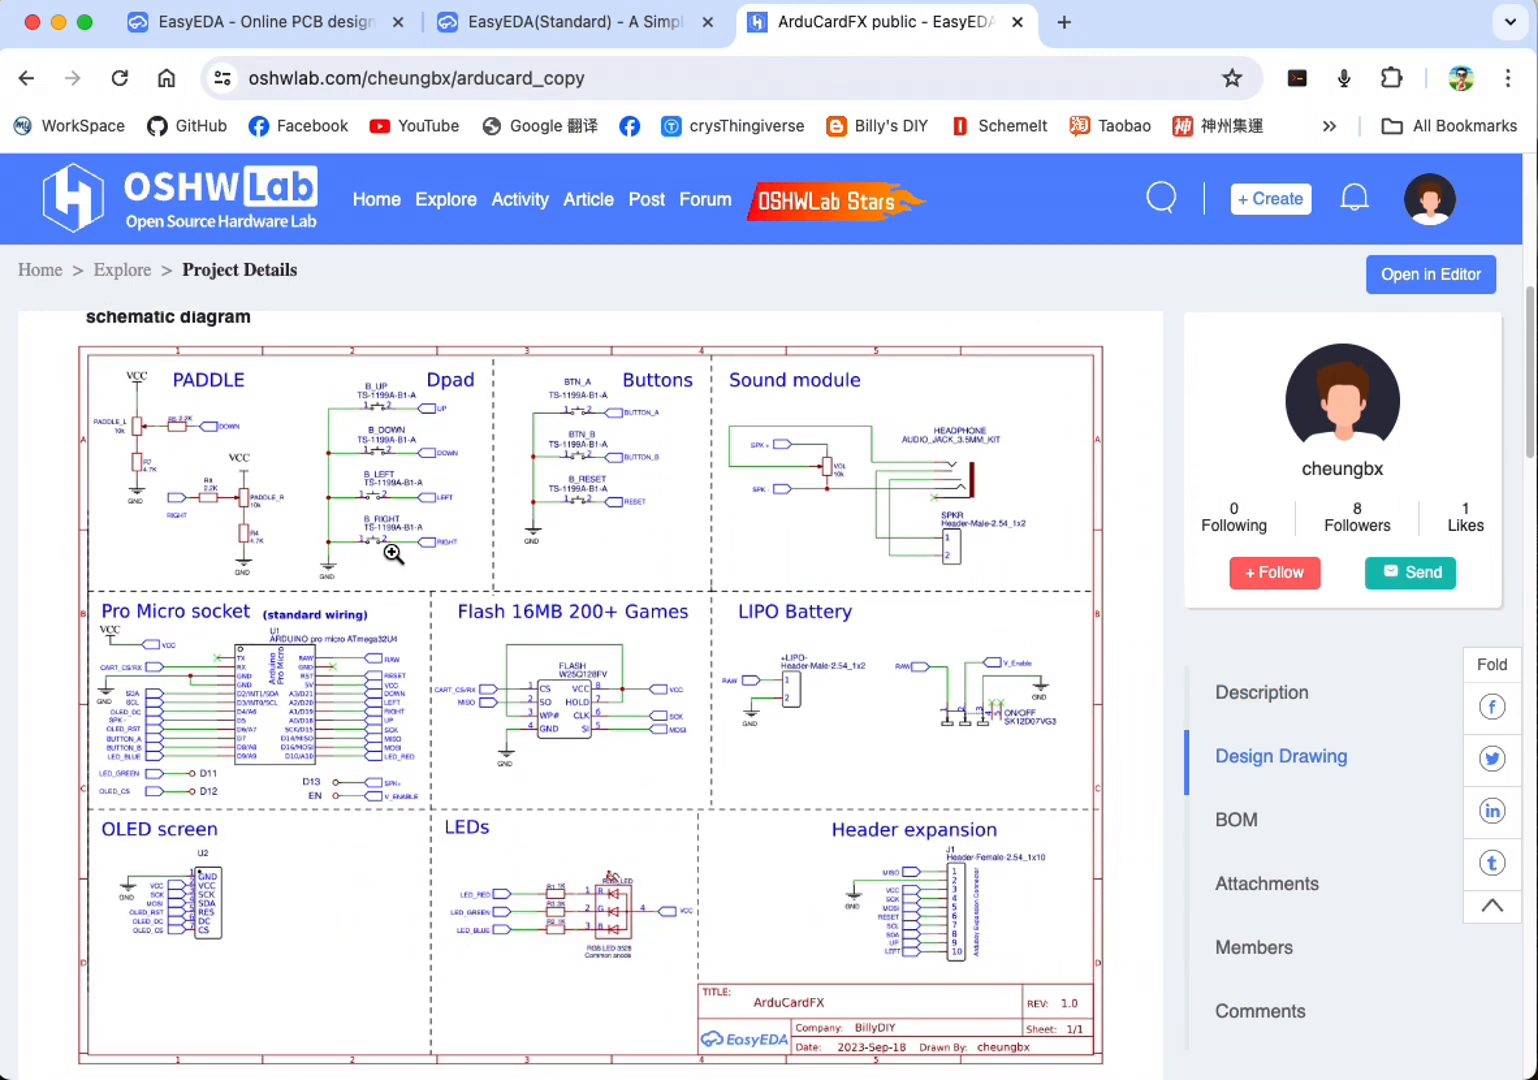
scroll(392, 553, down, 9)
scroll(397, 558, up, 12)
scroll(400, 560, up, 5)
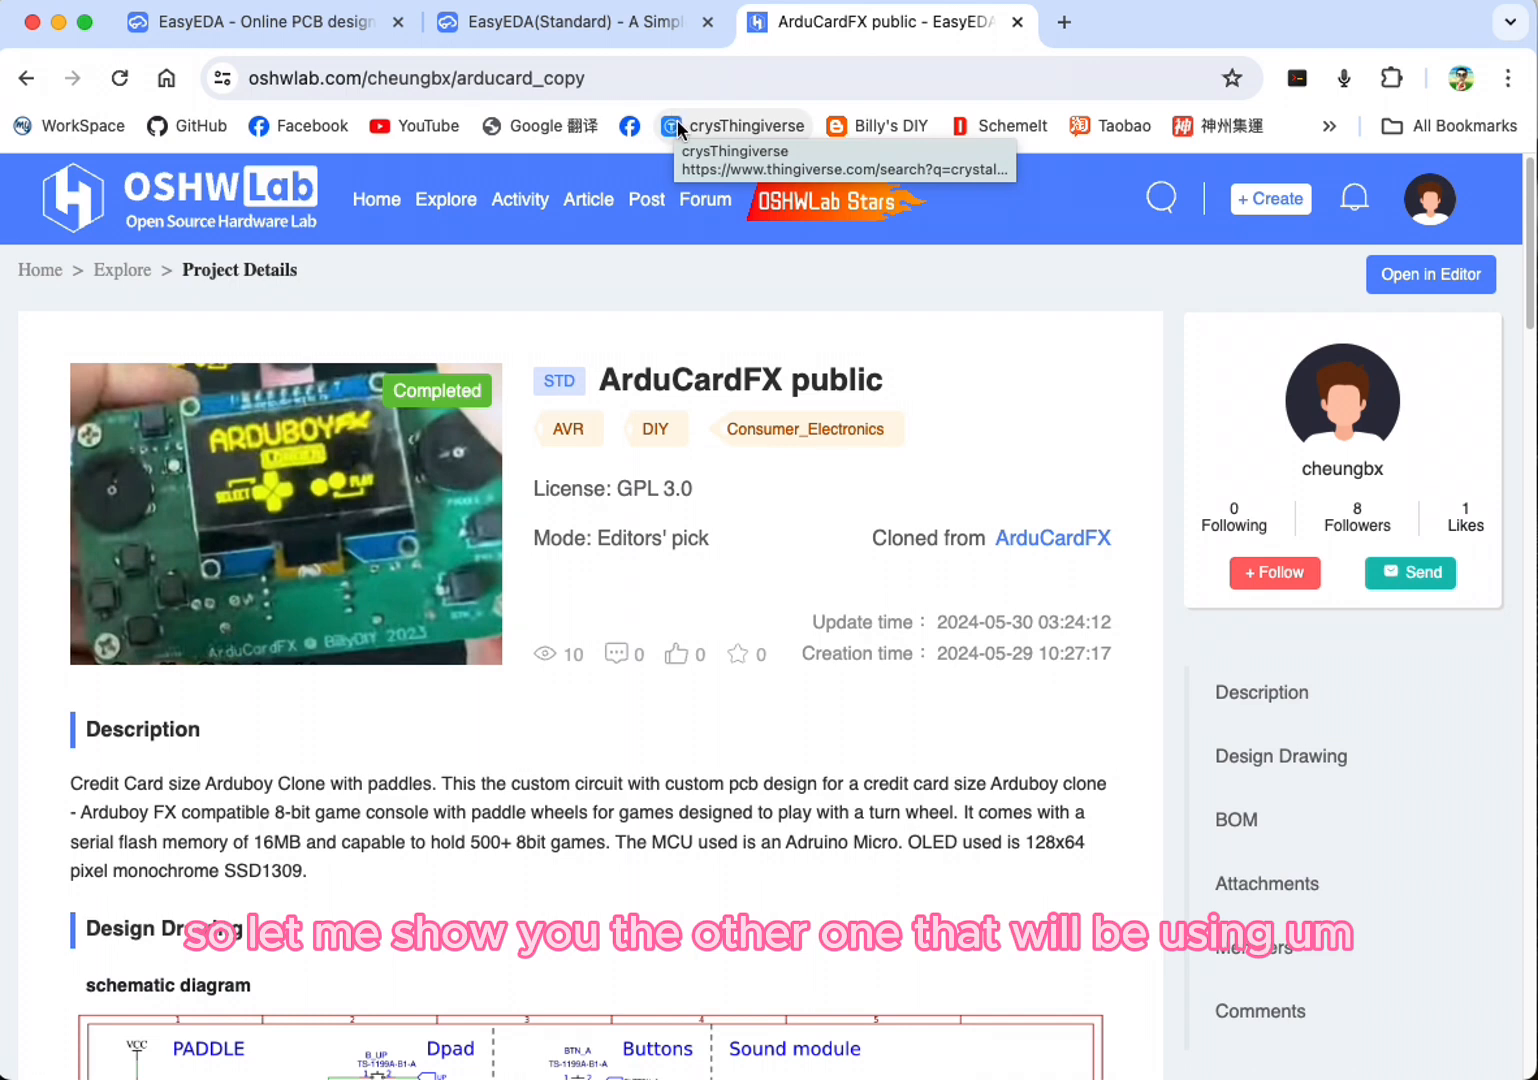
Step: Open the Ardubaby project in a new browser tab by reusing the ArduCardFX address with the project name changed to ardubabe_copy
click(716, 80)
key(super+c)
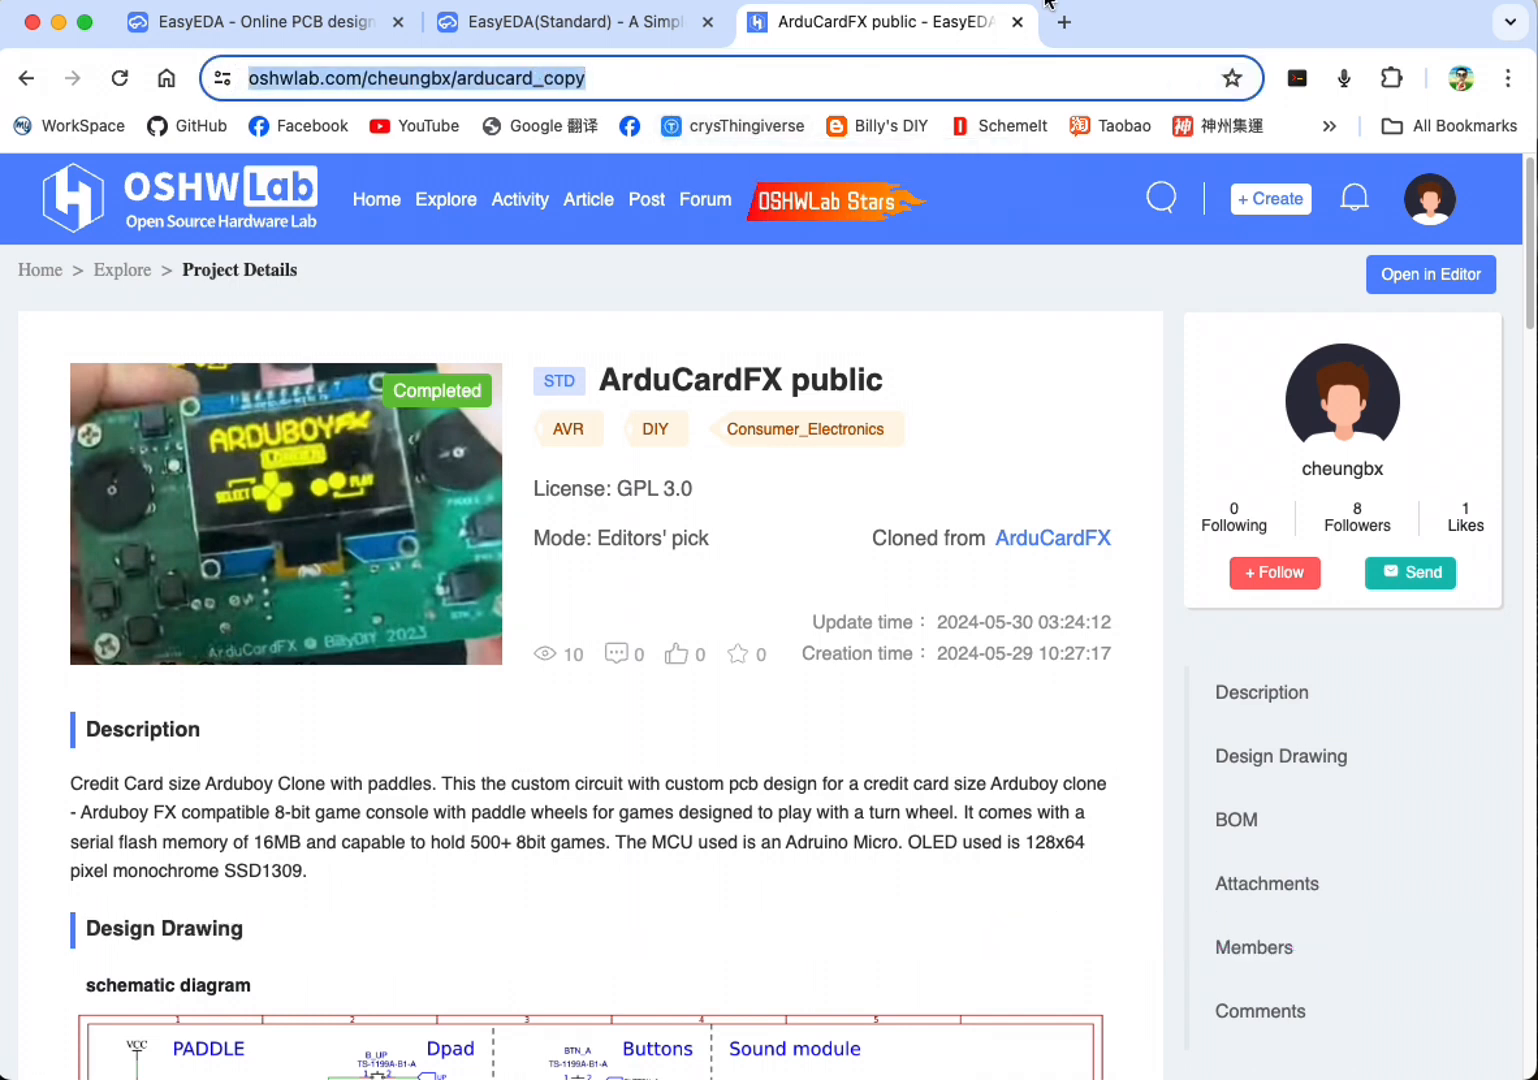
click(1064, 22)
key(super+v)
key(Left)
key(Left)
key(Left)
key(Left)
key(Left)
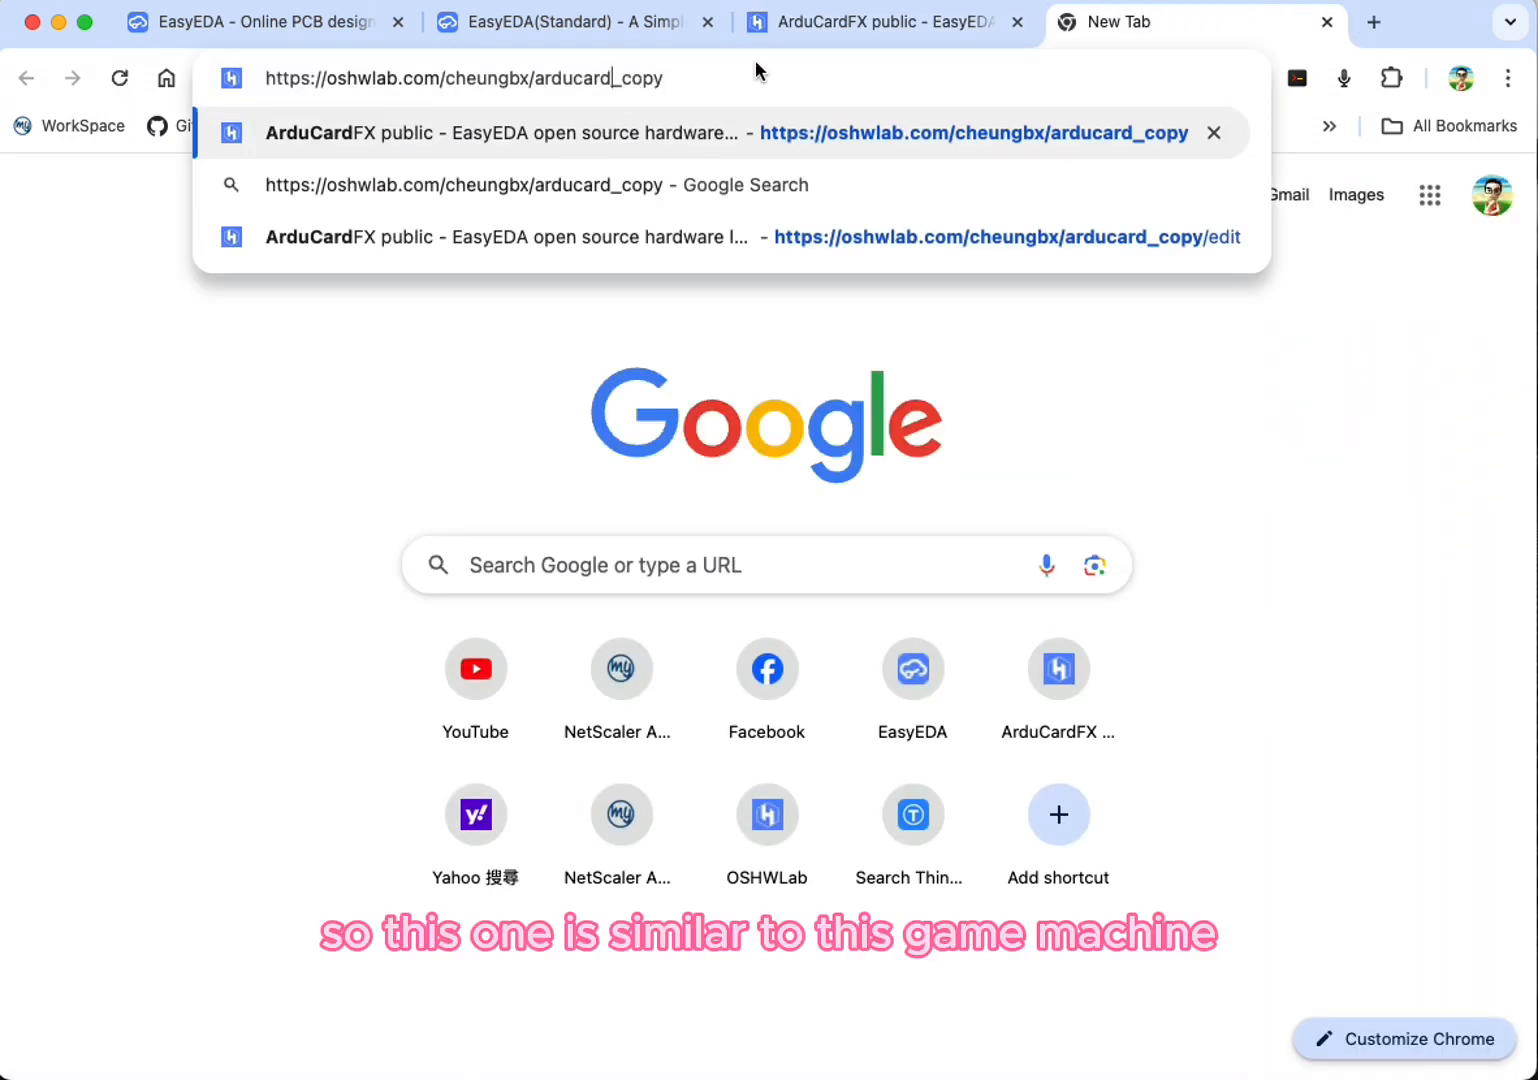
key(BackSpace)
key(BackSpace)
key(BackSpace)
key(BackSpace)
text(babe)
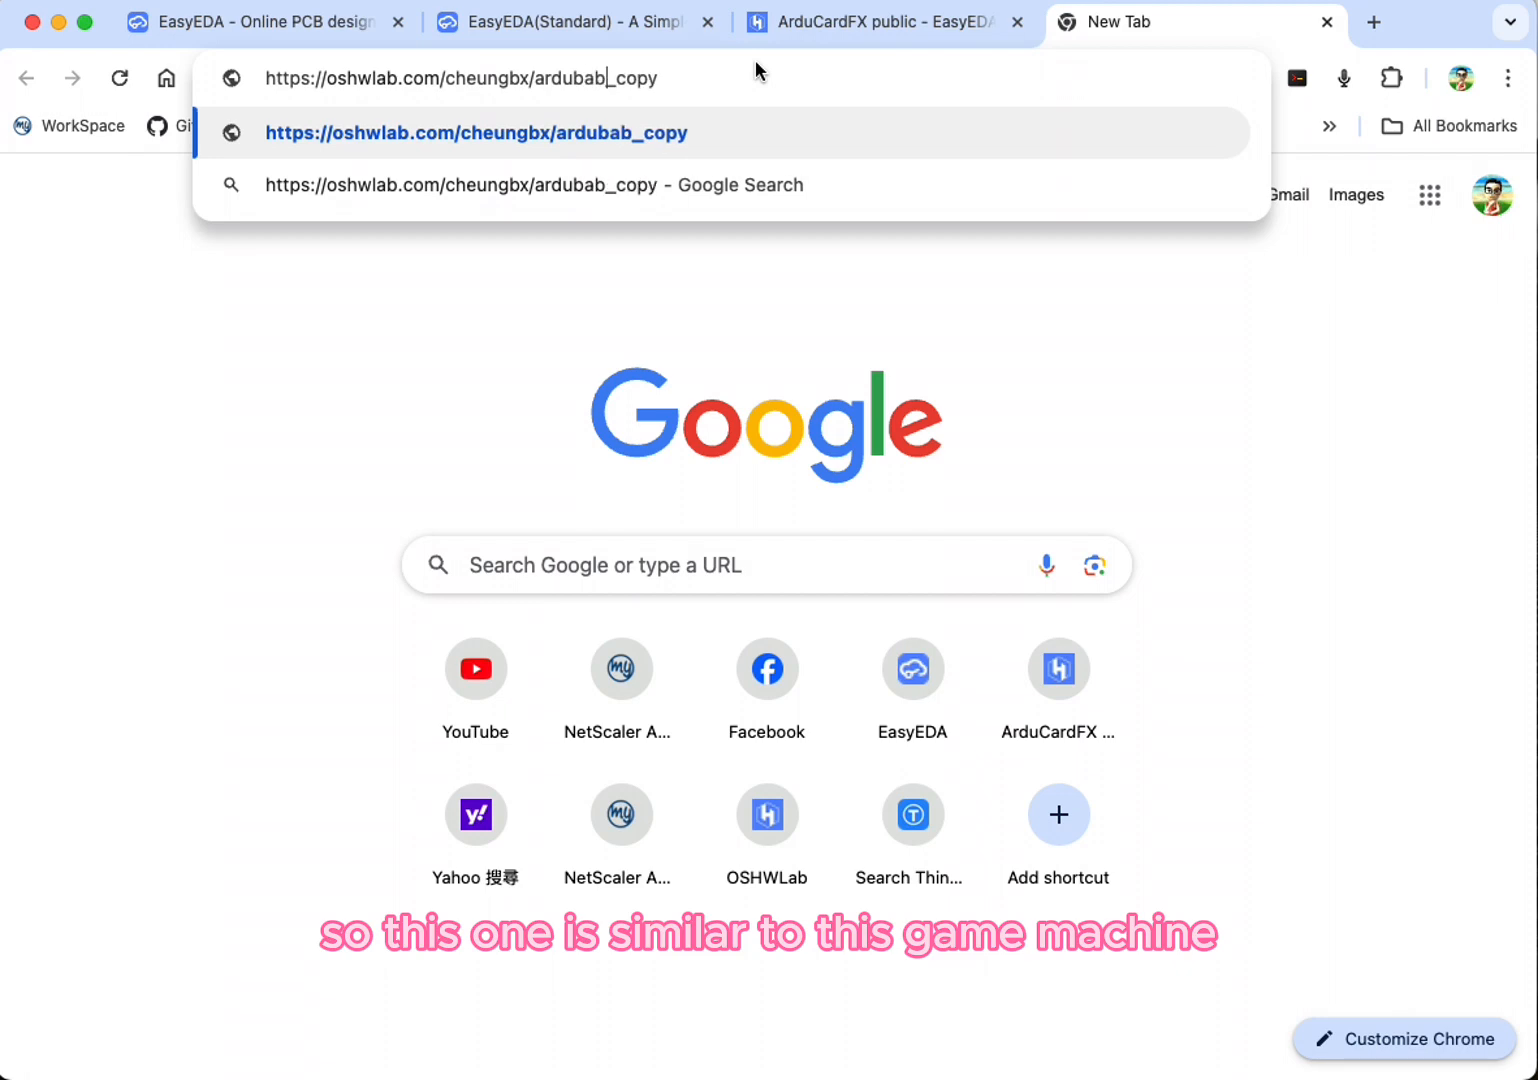
key(Return)
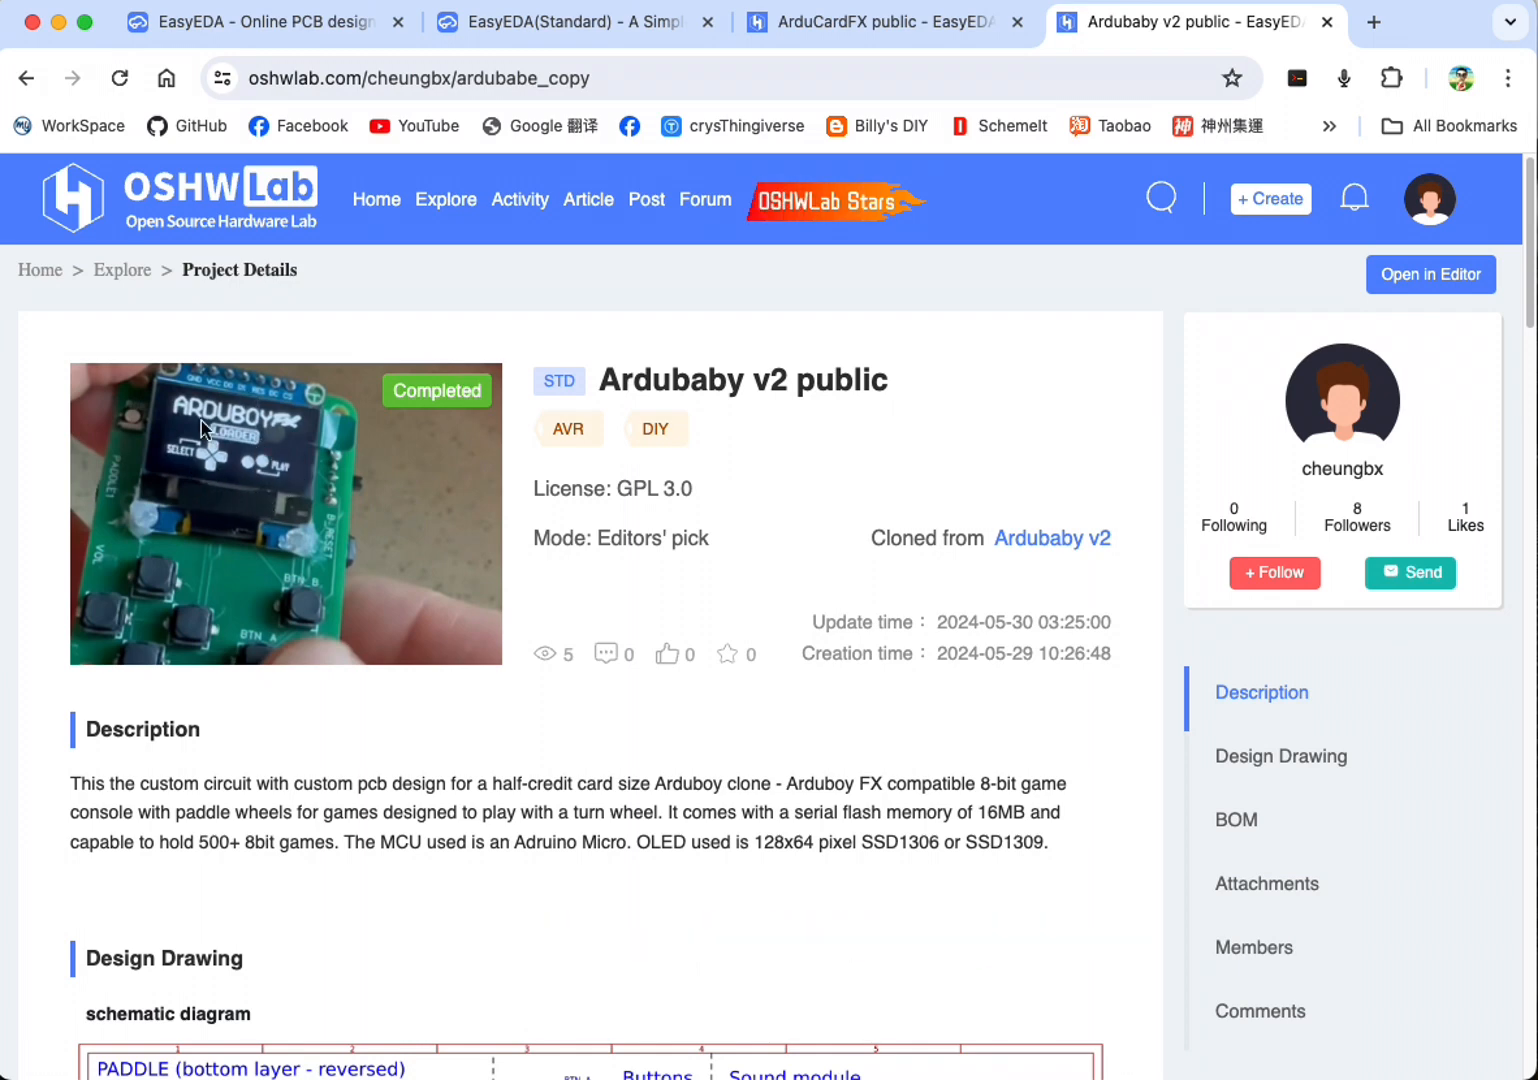
Step: Examine the Ardubaby v2 project's description and schematic diagram, including its paddle circuit
scroll(498, 600, down, 5)
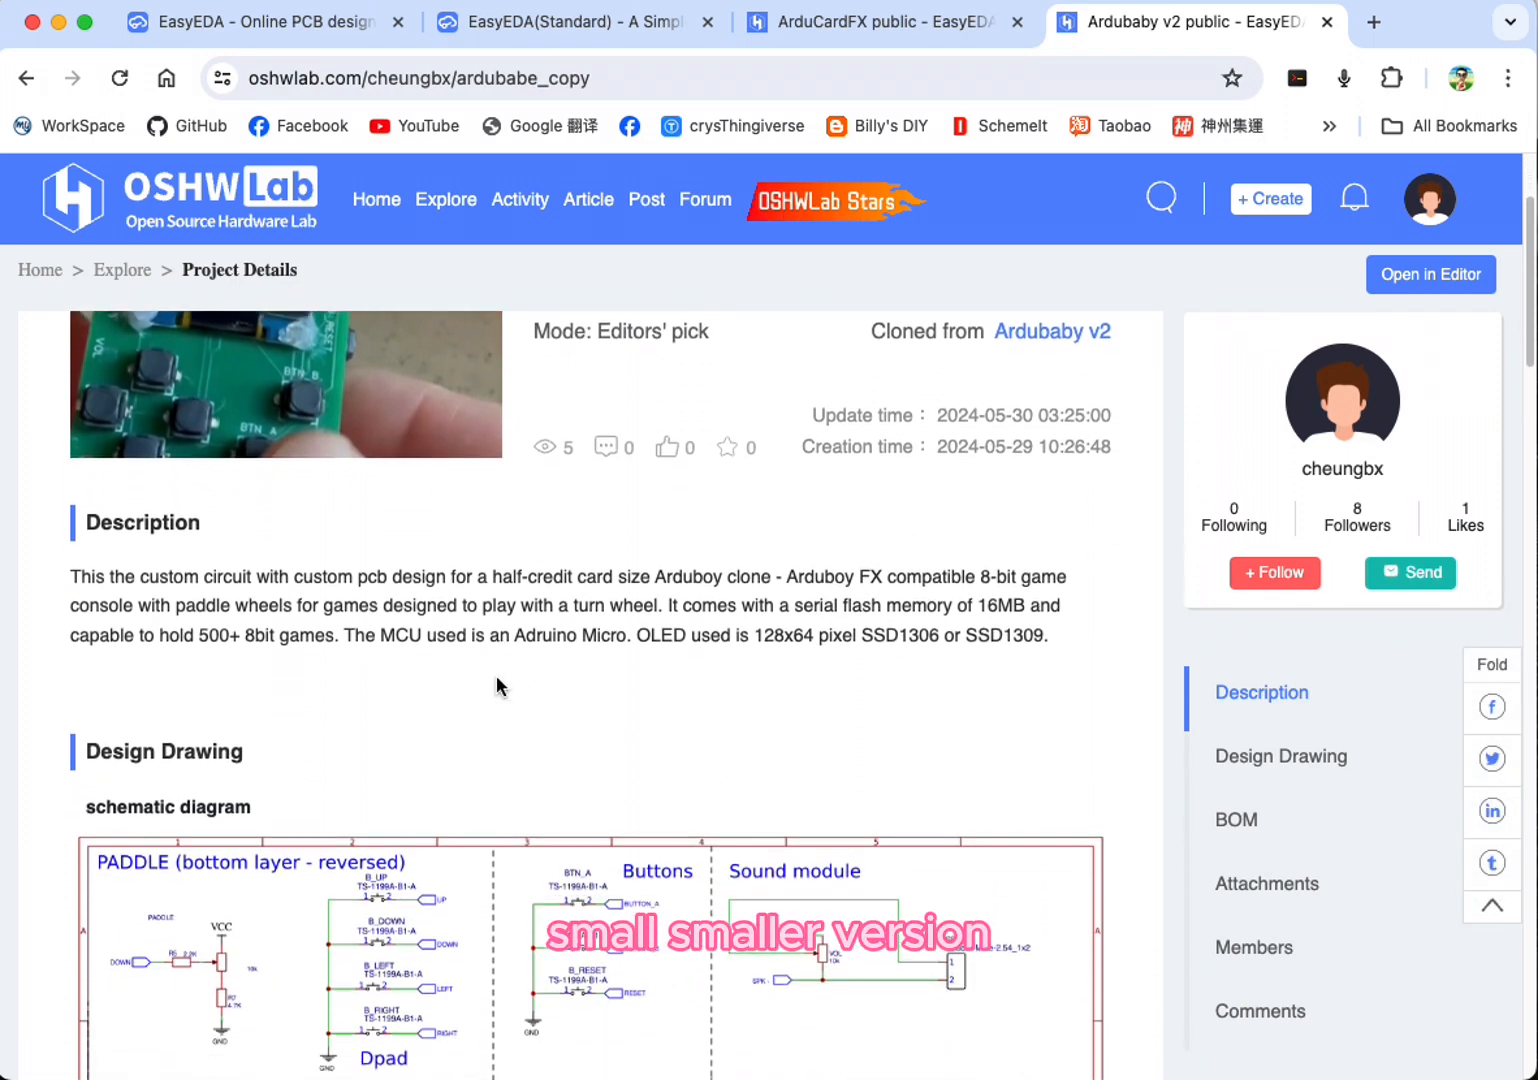
scroll(503, 676, down, 2)
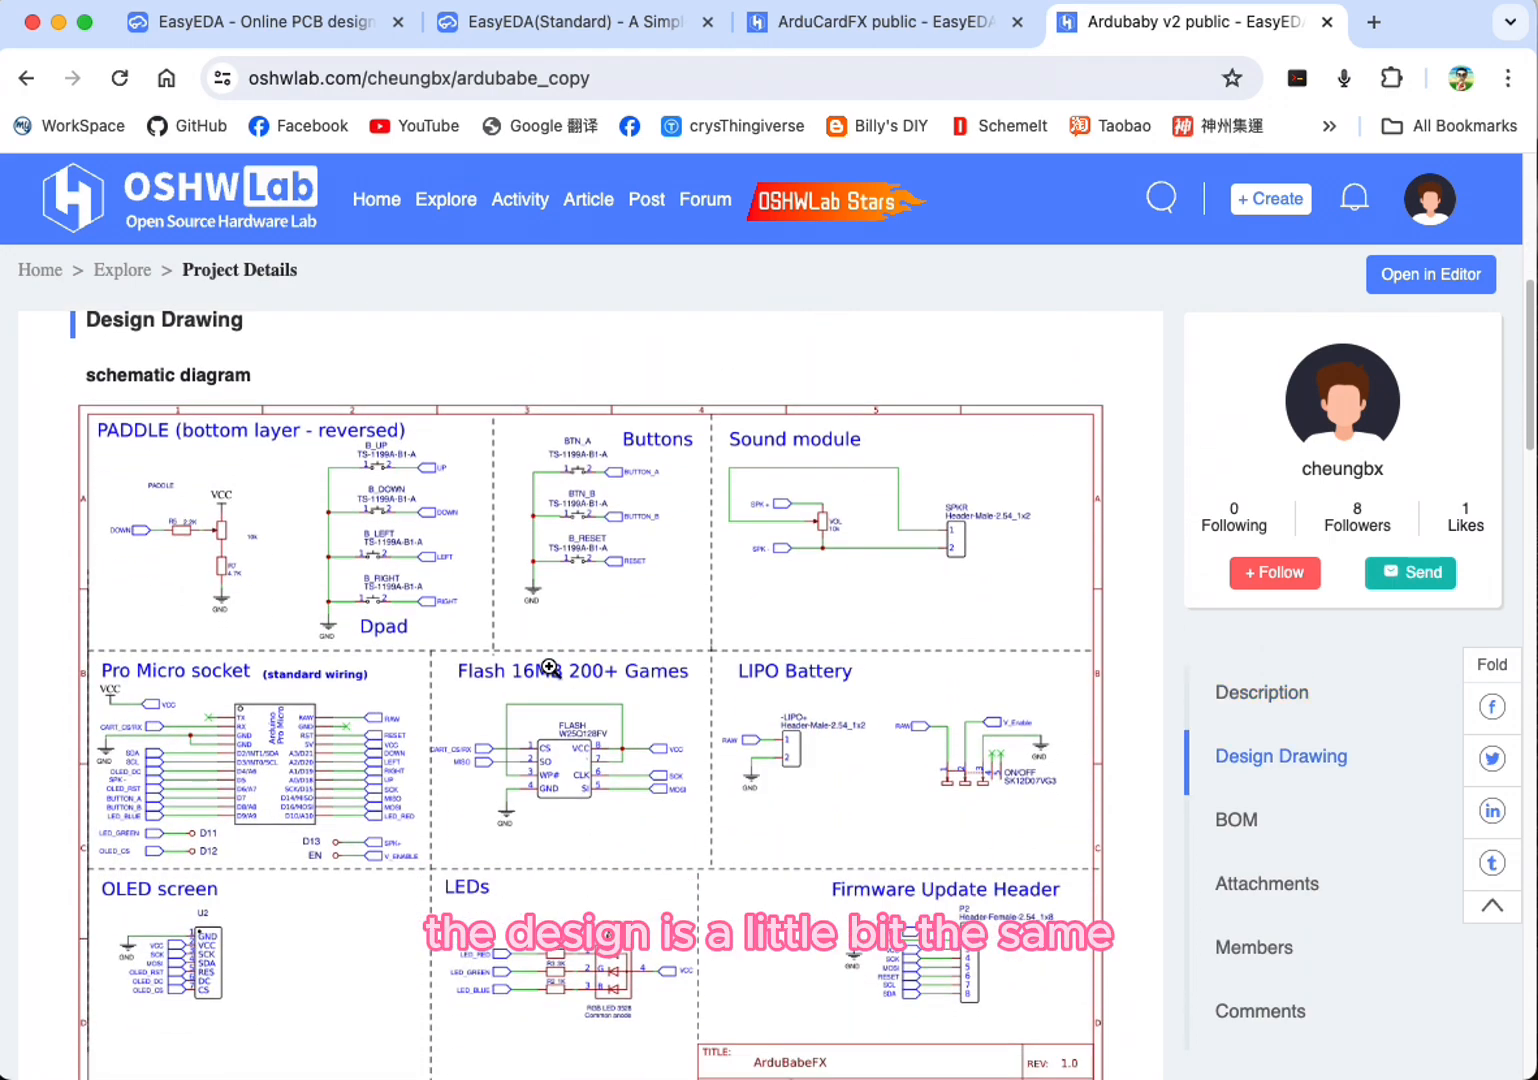
scroll(549, 666, up, 6)
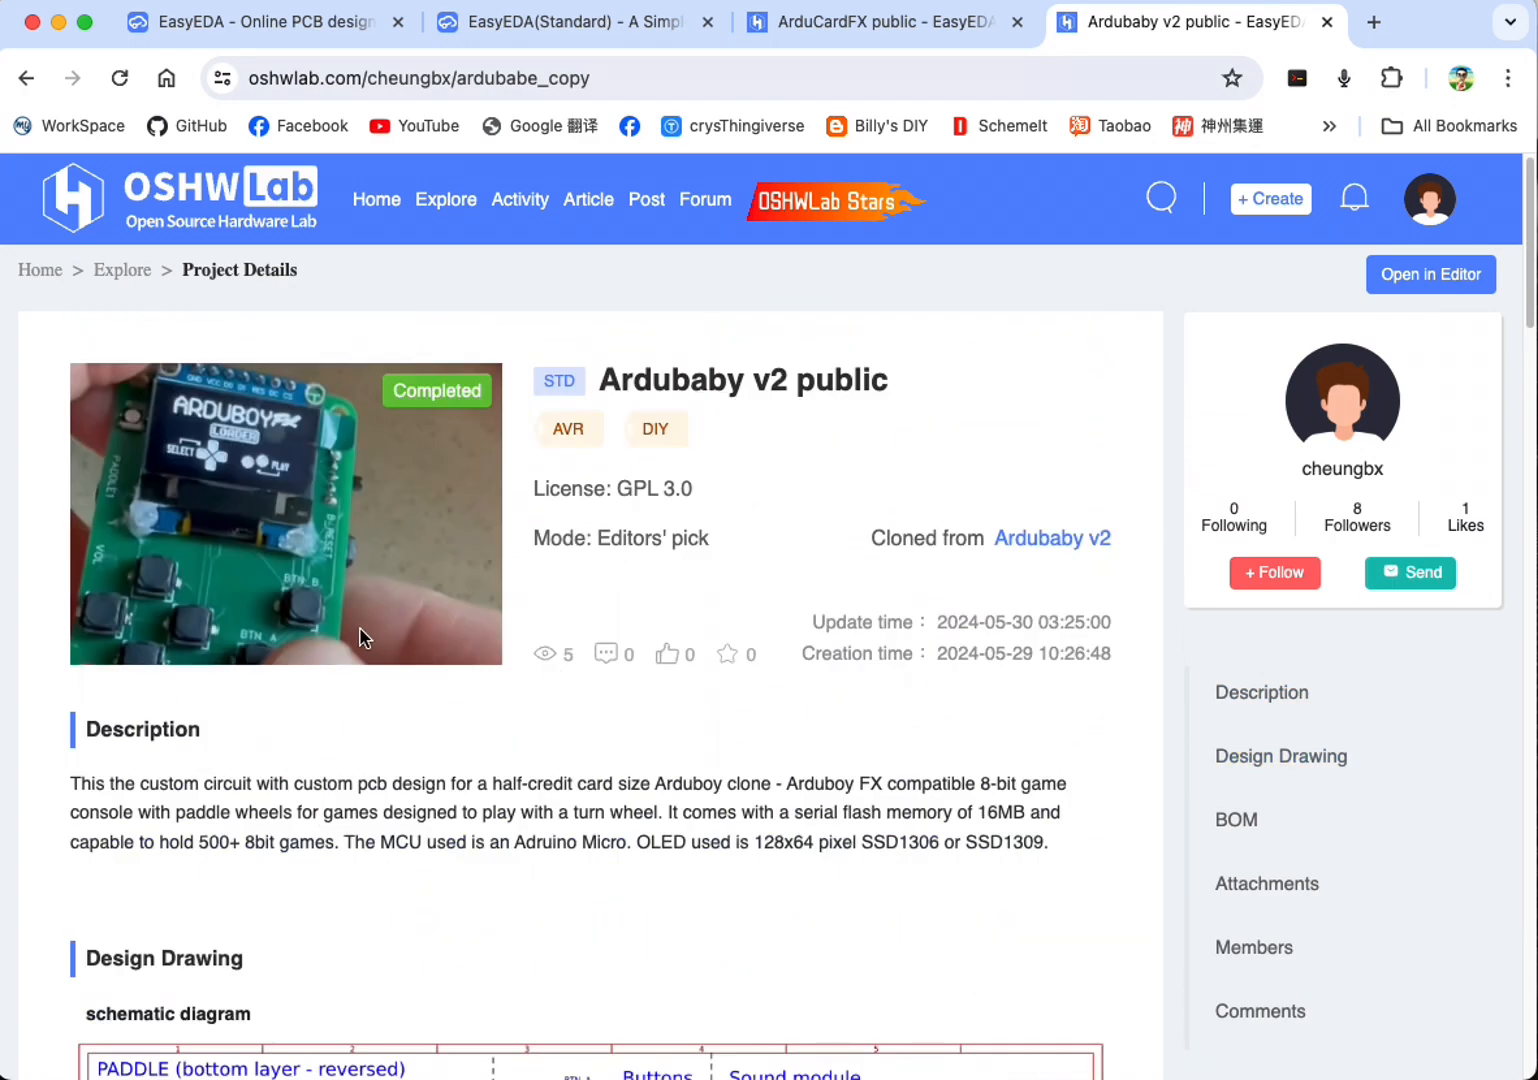
scroll(558, 633, down, 8)
scroll(207, 457, up, 1)
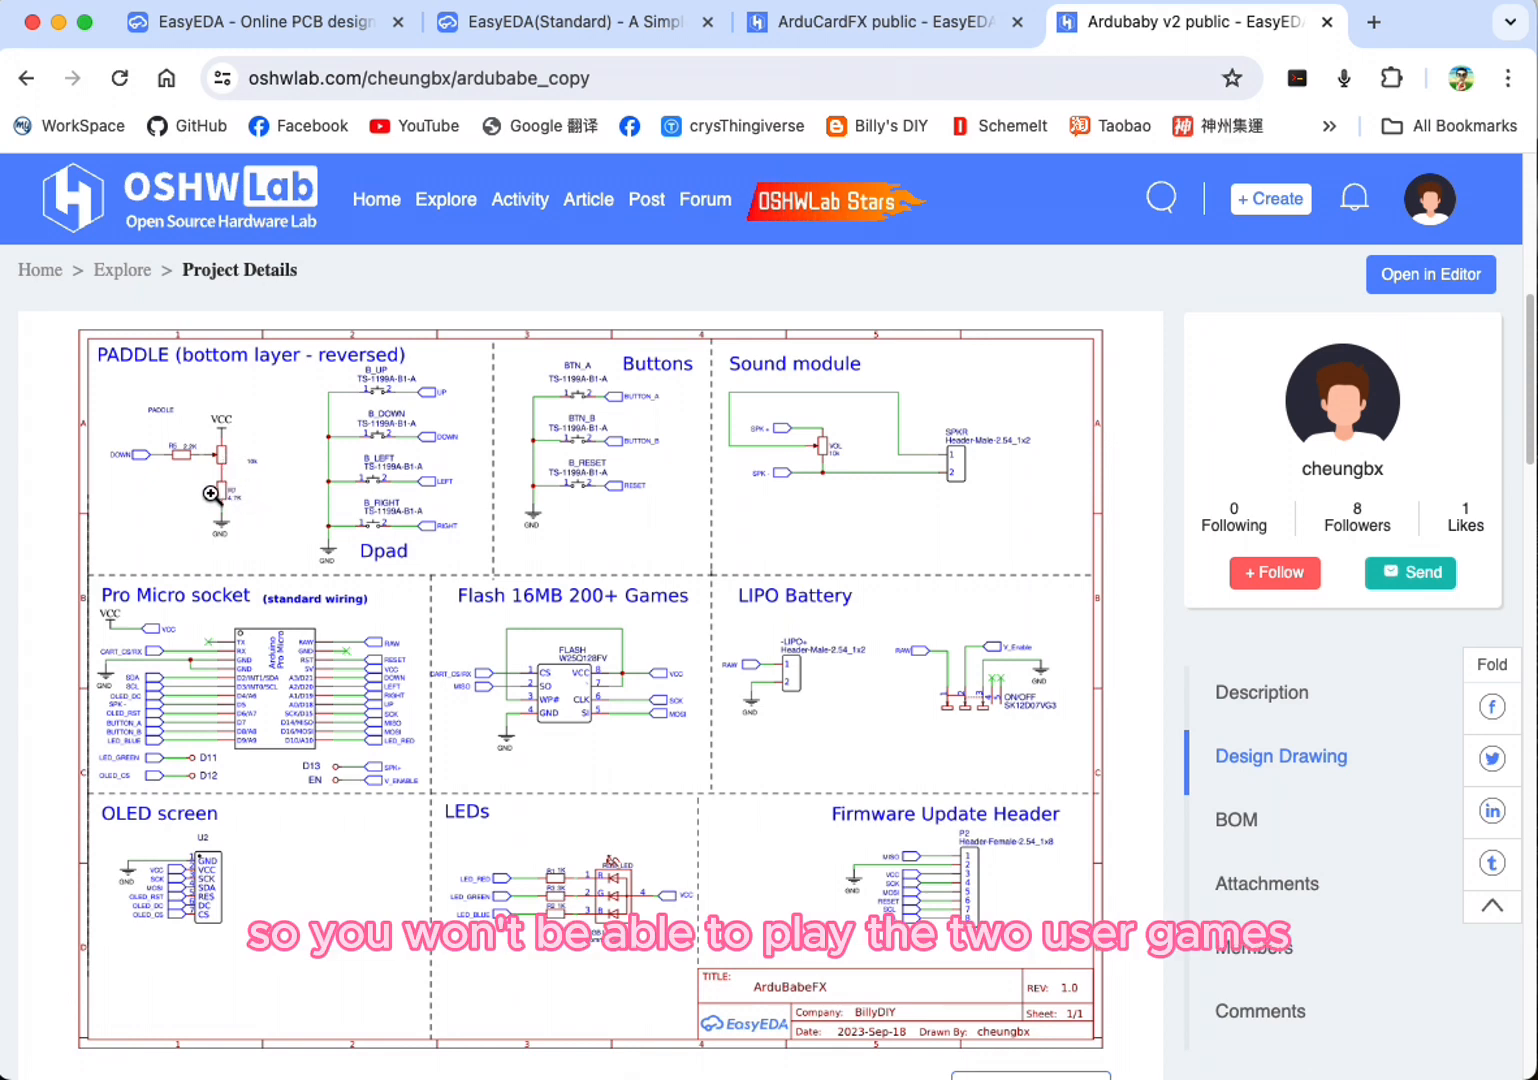
scroll(255, 488, down, 4)
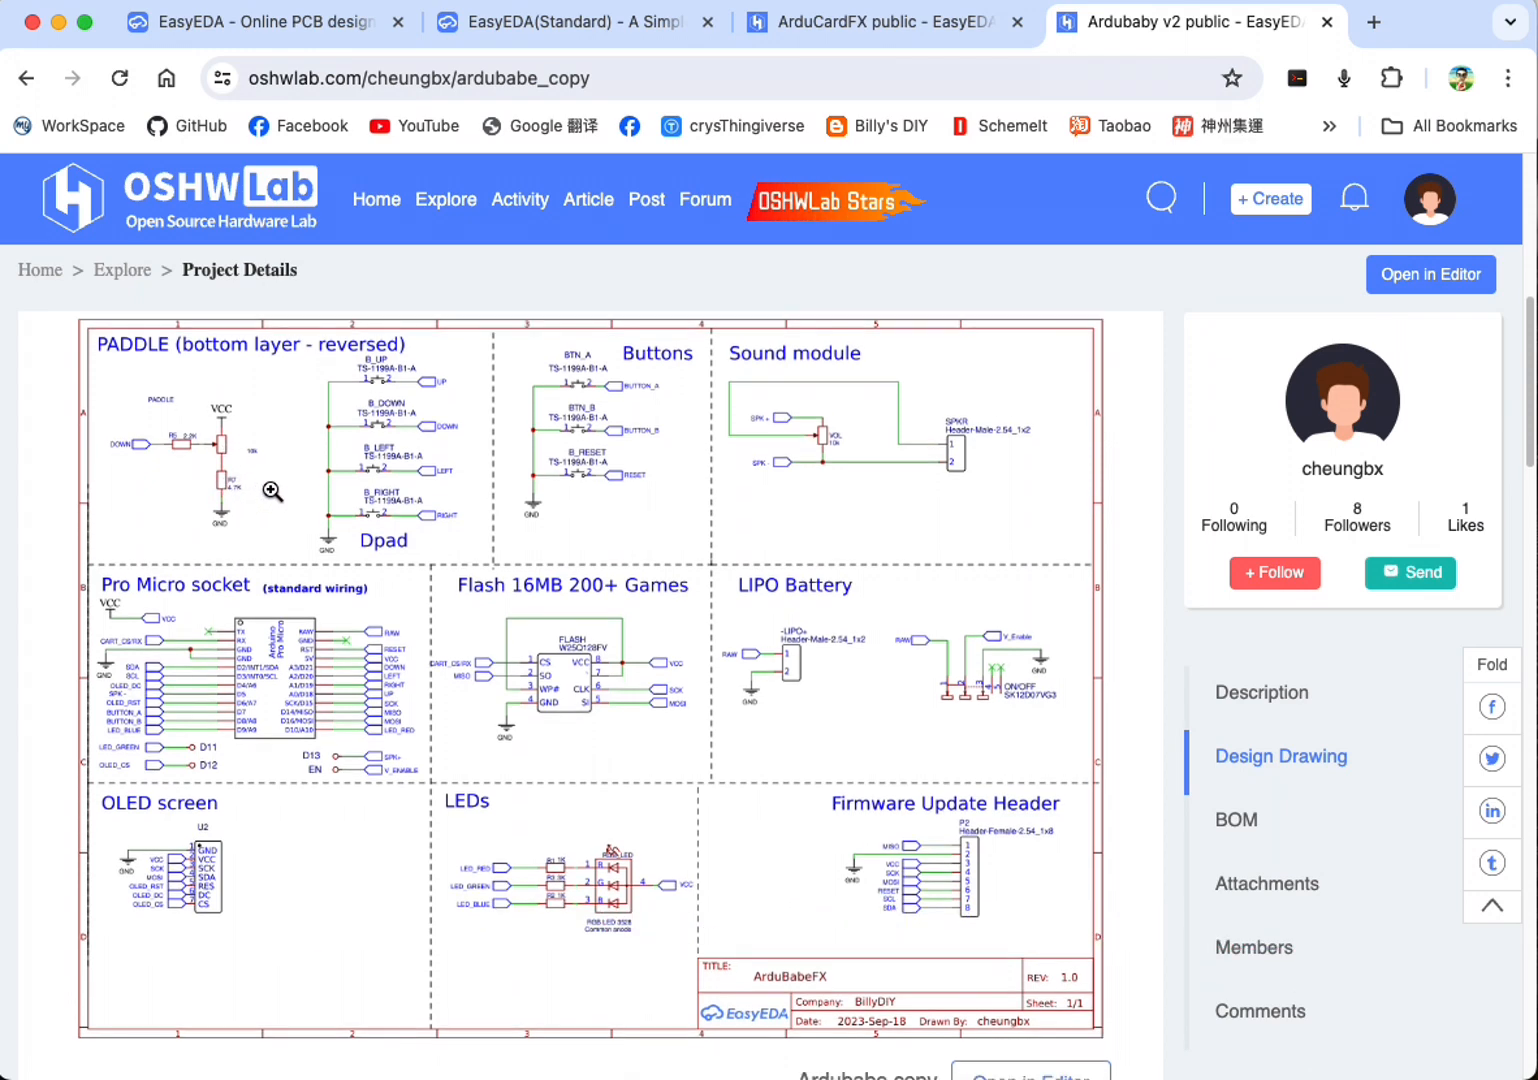
Step: Look over the Ardubaby v2 project's PCB layout, then return to the project overview
scroll(273, 488, down, 9)
scroll(276, 490, up, 4)
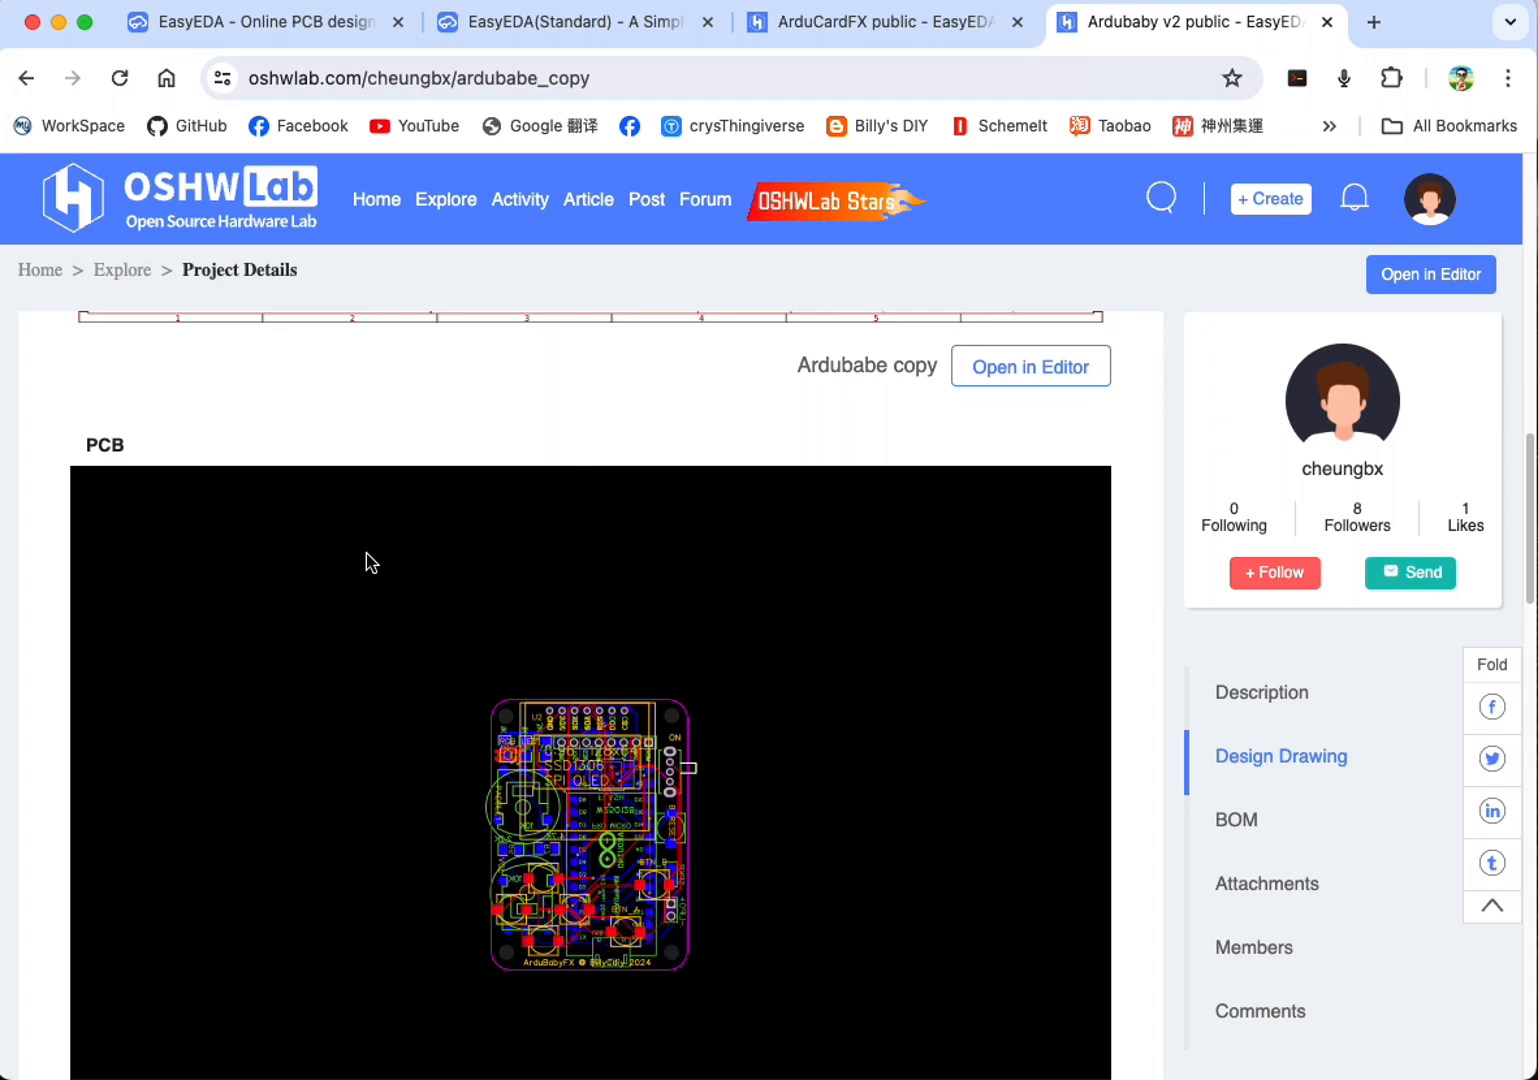
scroll(366, 553, up, 3)
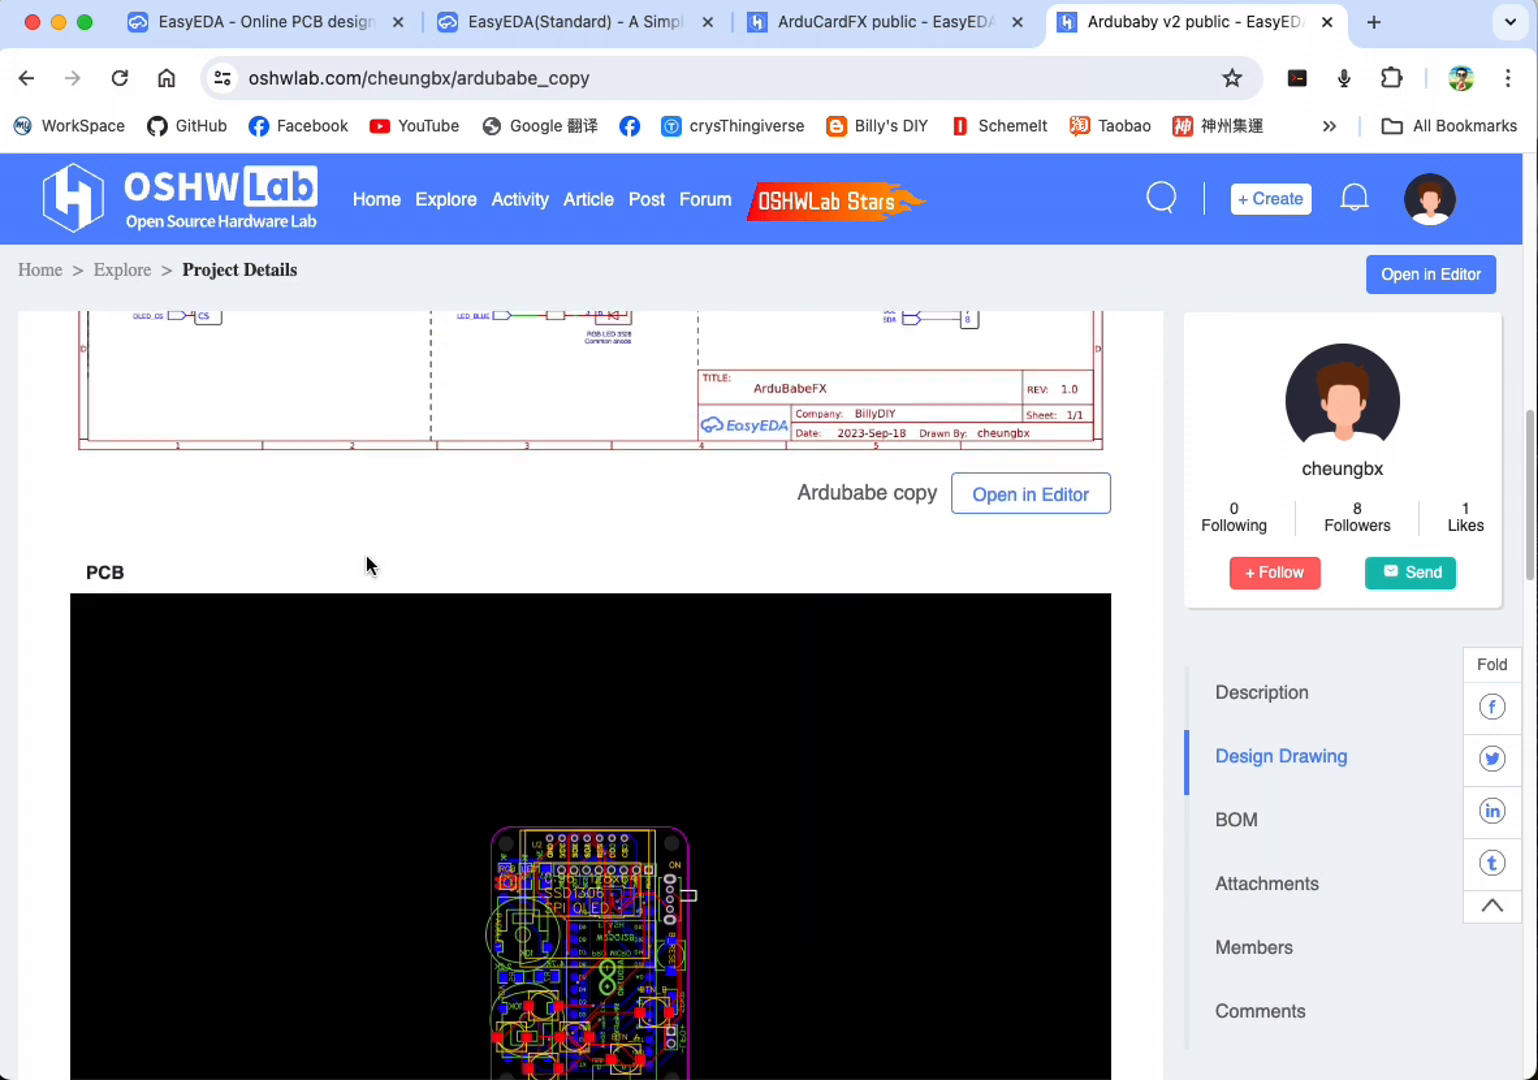
scroll(366, 554, up, 20)
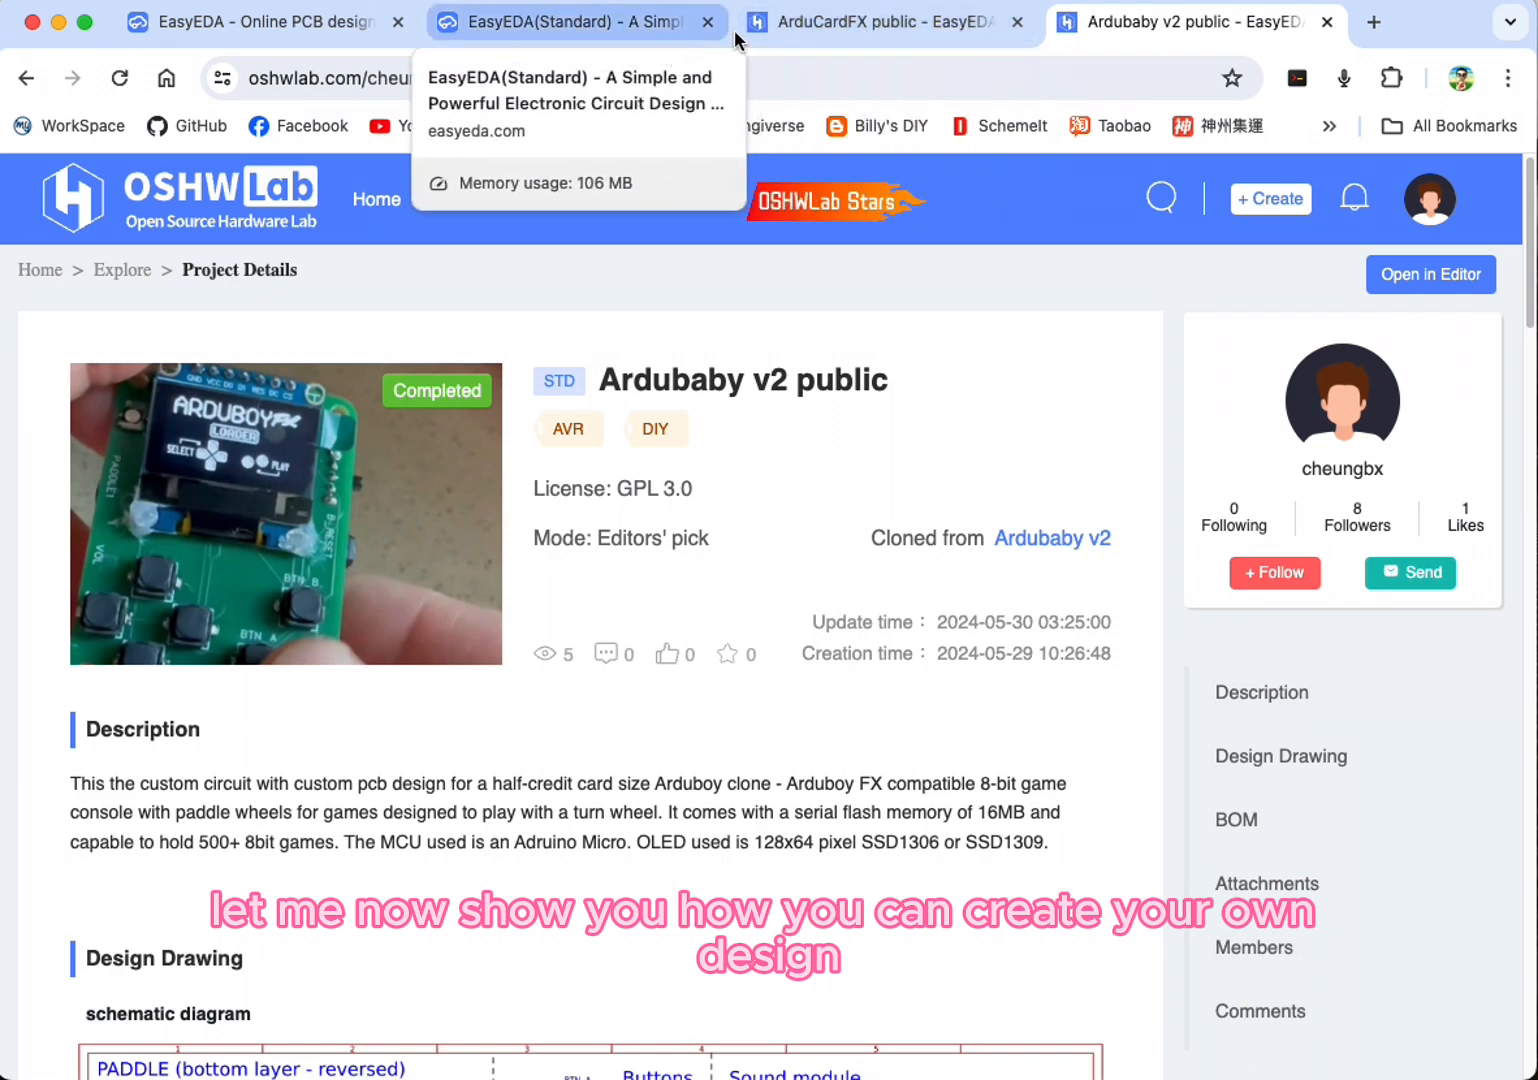
Step: Open the ArduCardFX project's schematic in the Standard editor and dismiss the error dialog
click(870, 24)
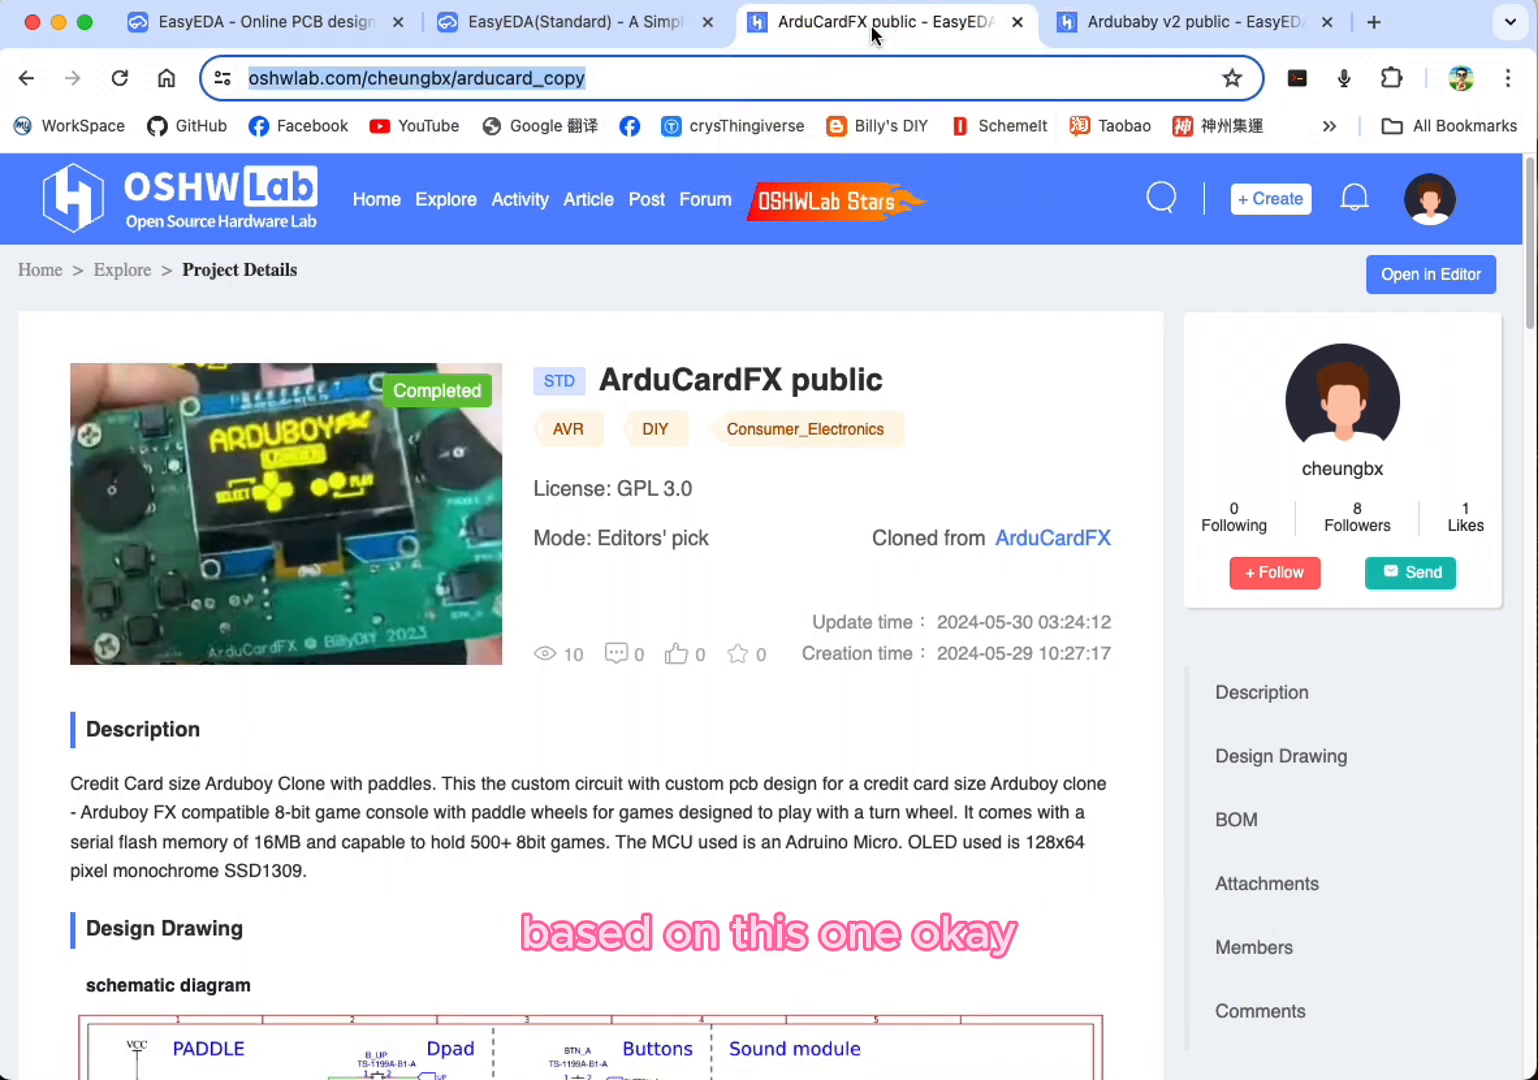
scroll(697, 558, down, 7)
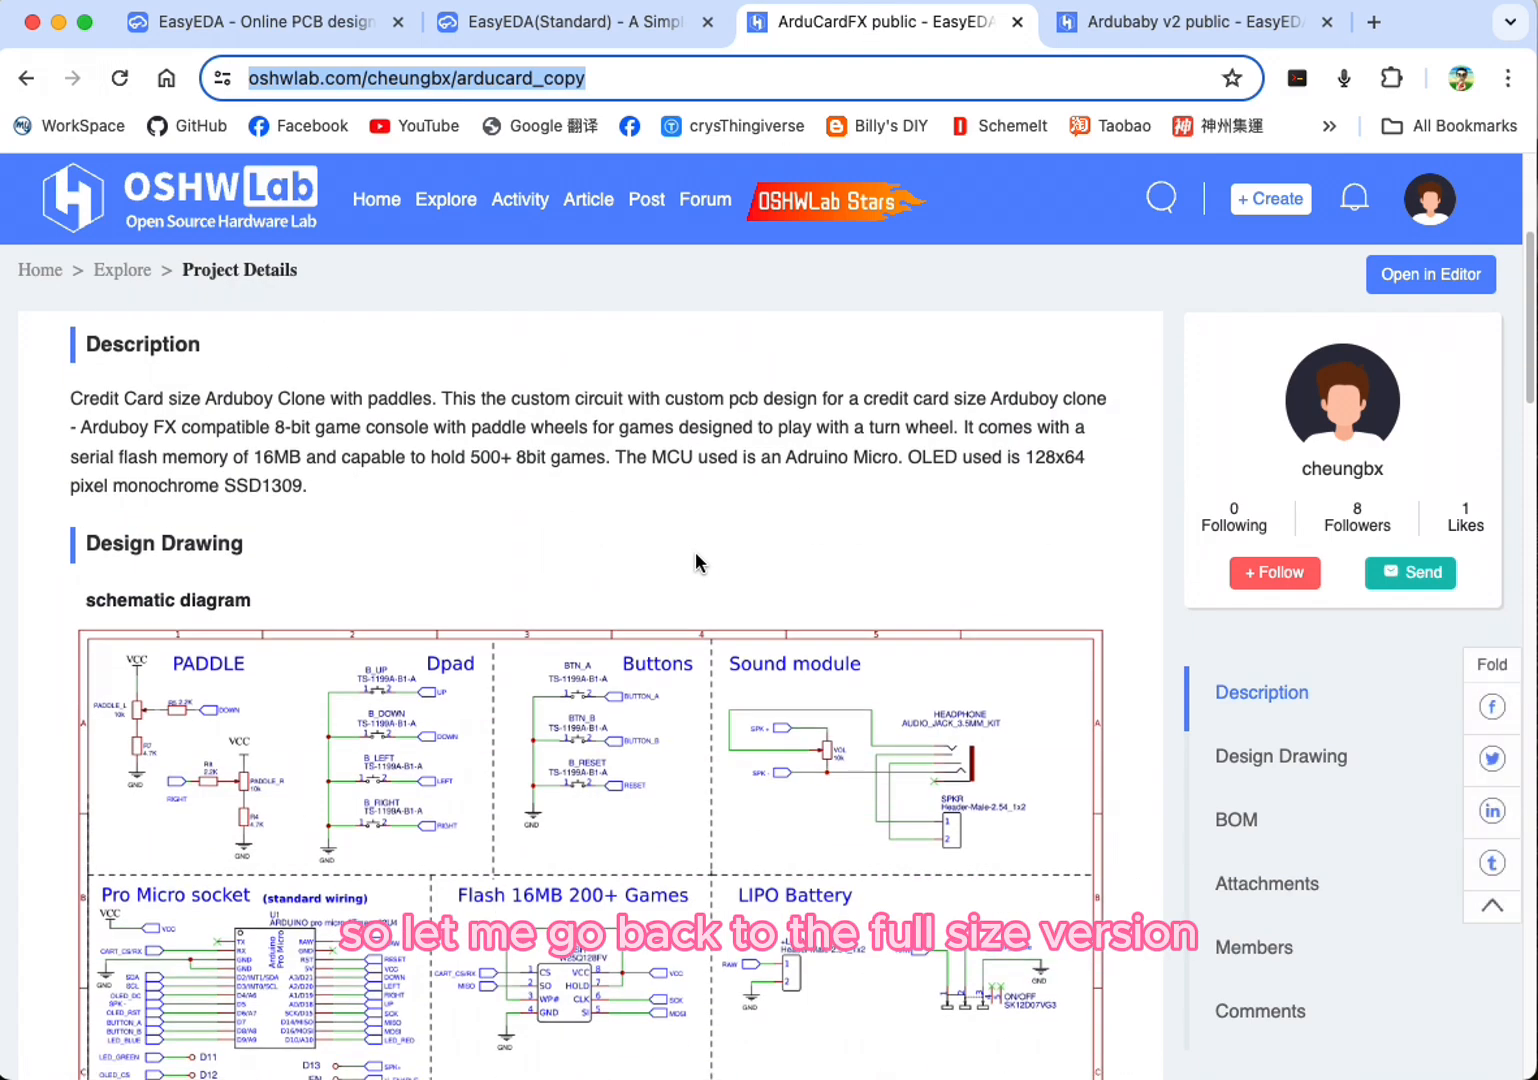
scroll(700, 556, down, 2)
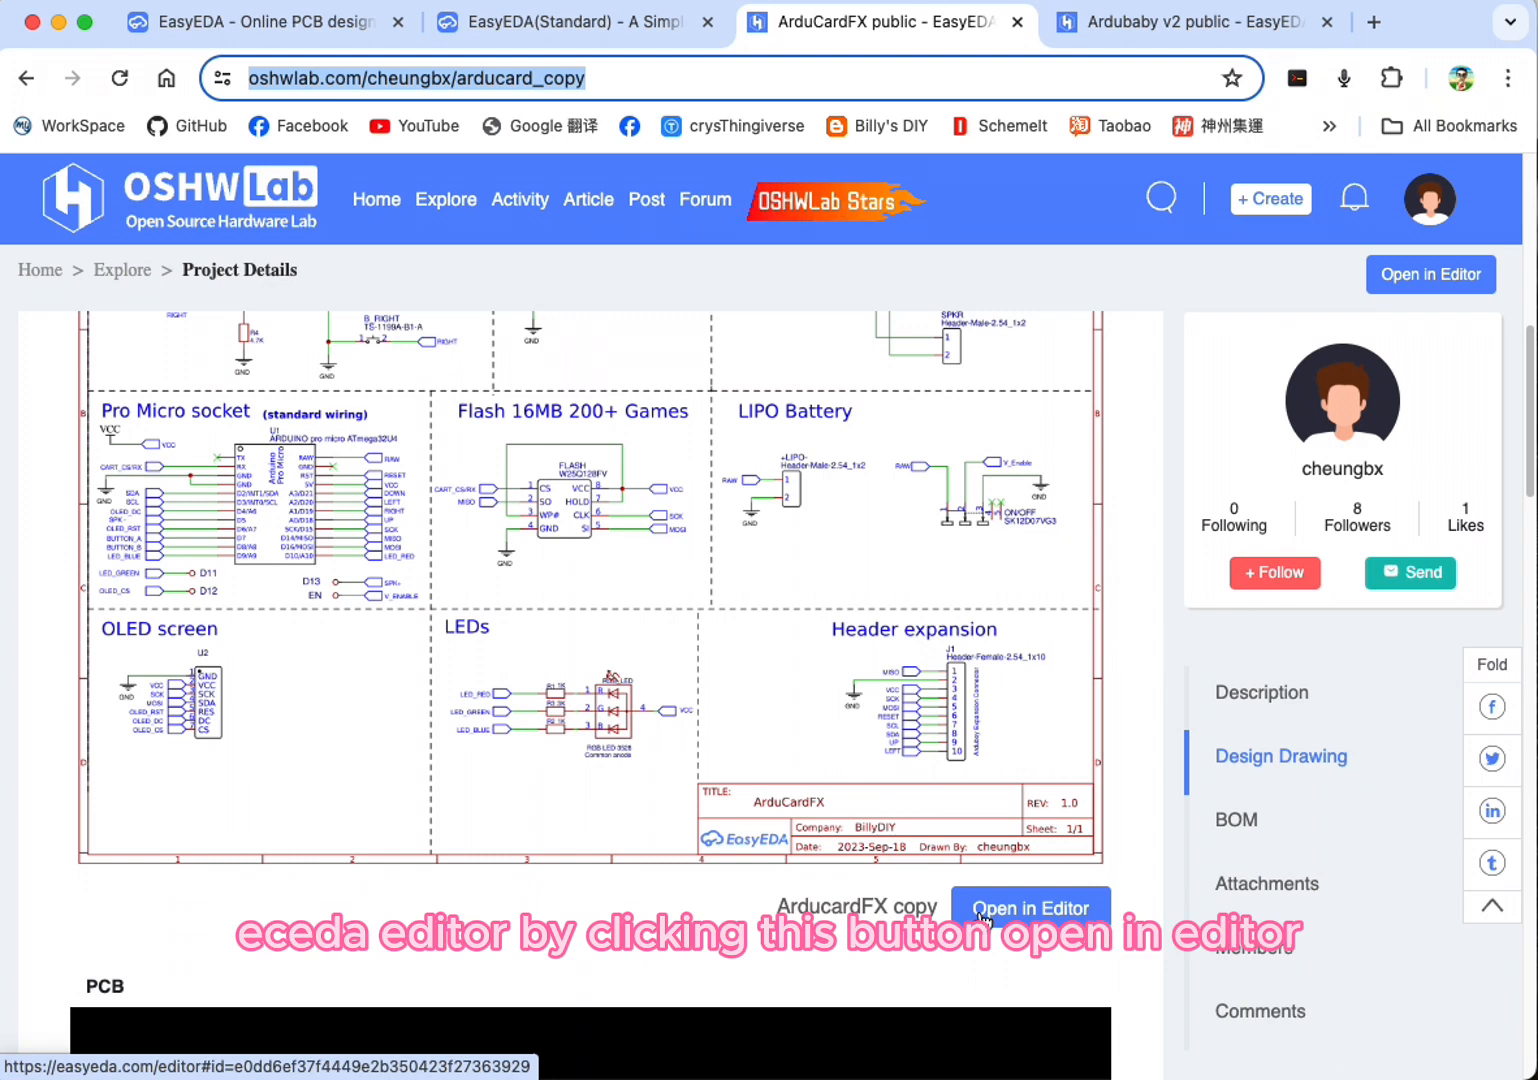
click(982, 912)
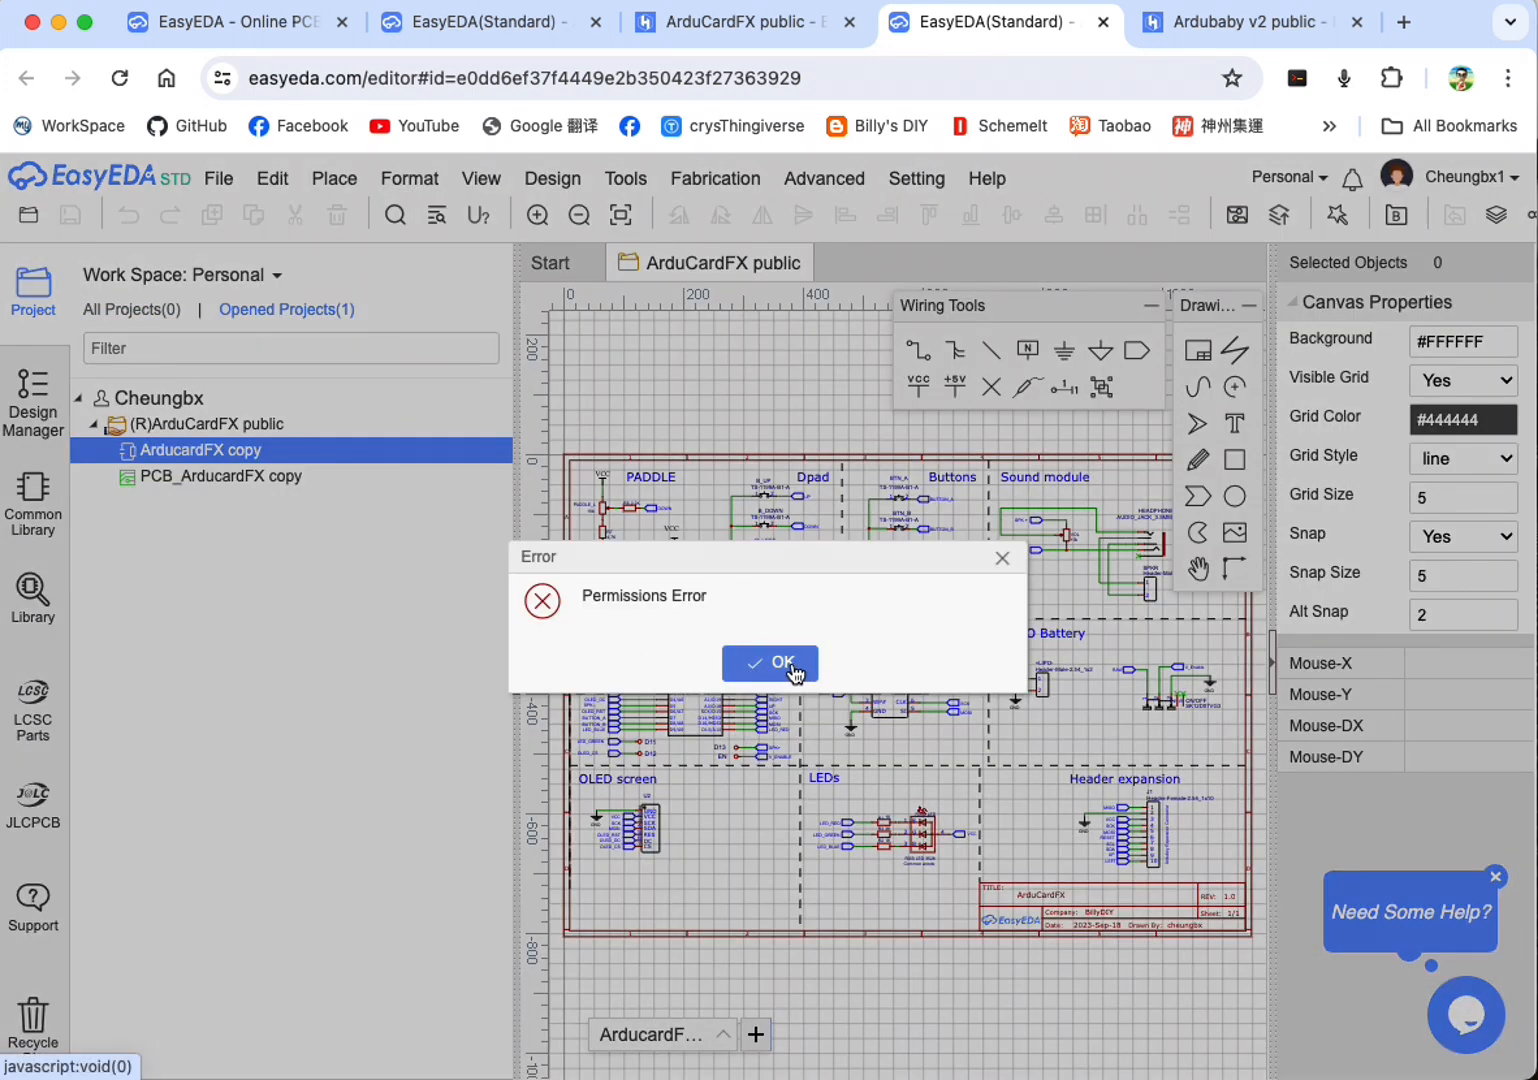
click(1002, 560)
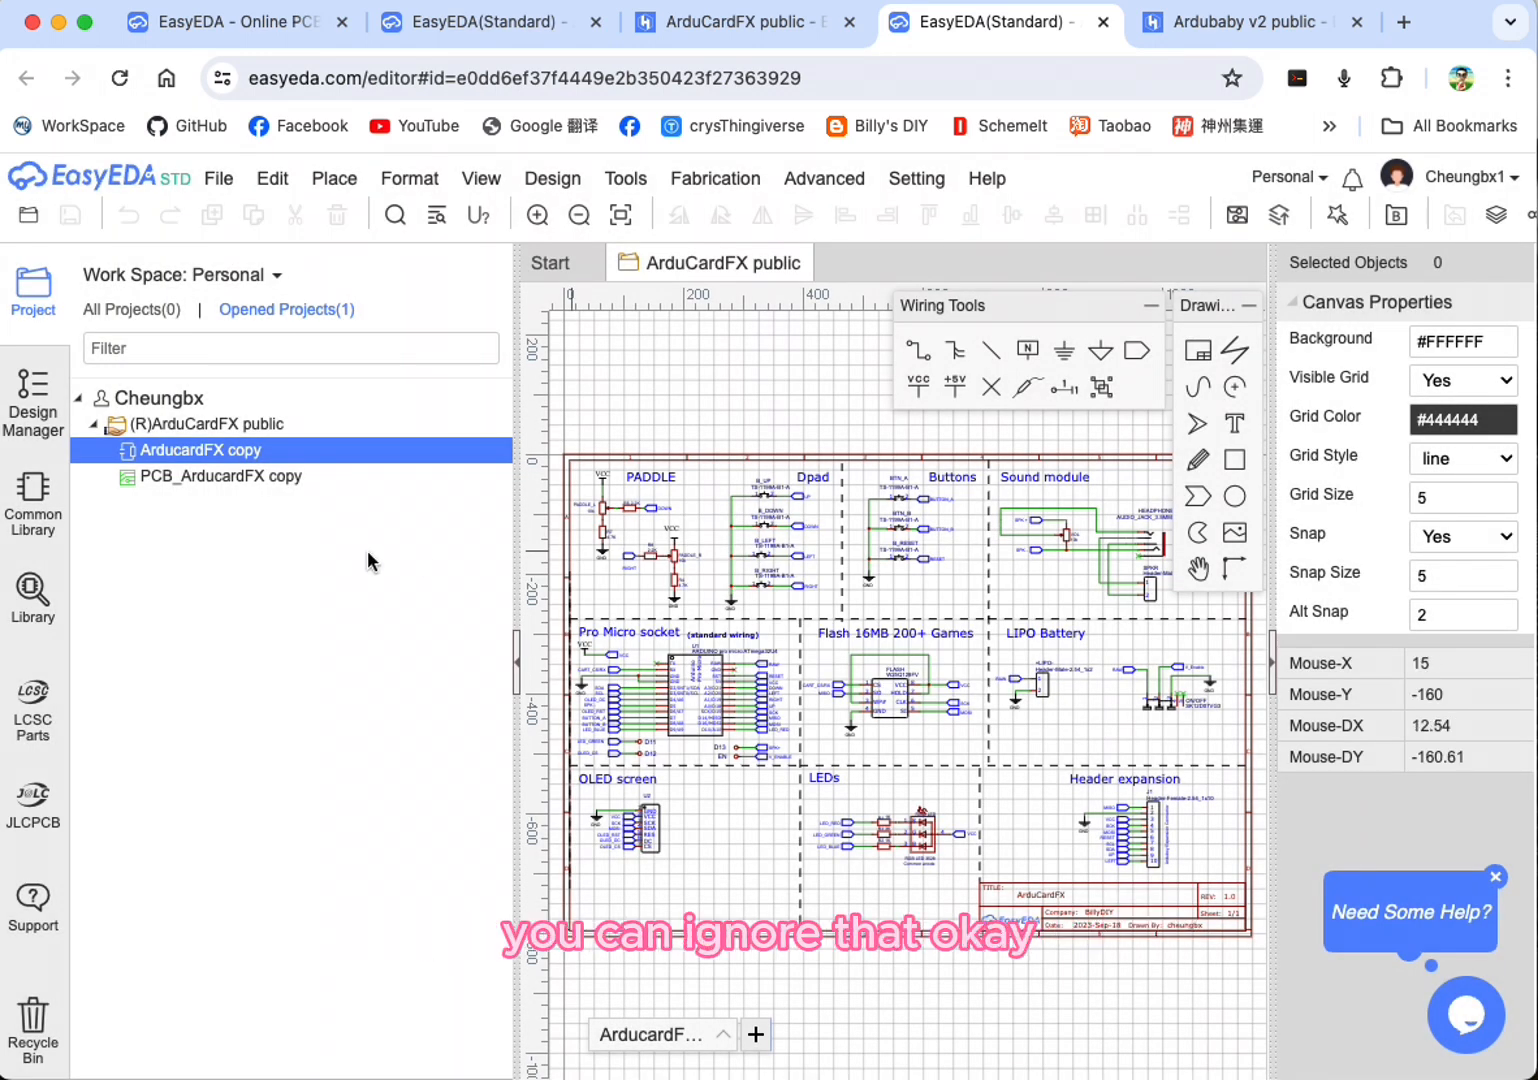
Step: Open the PCB_ArducardFX copy document from the ArduCardFX public project
click(203, 482)
click(211, 460)
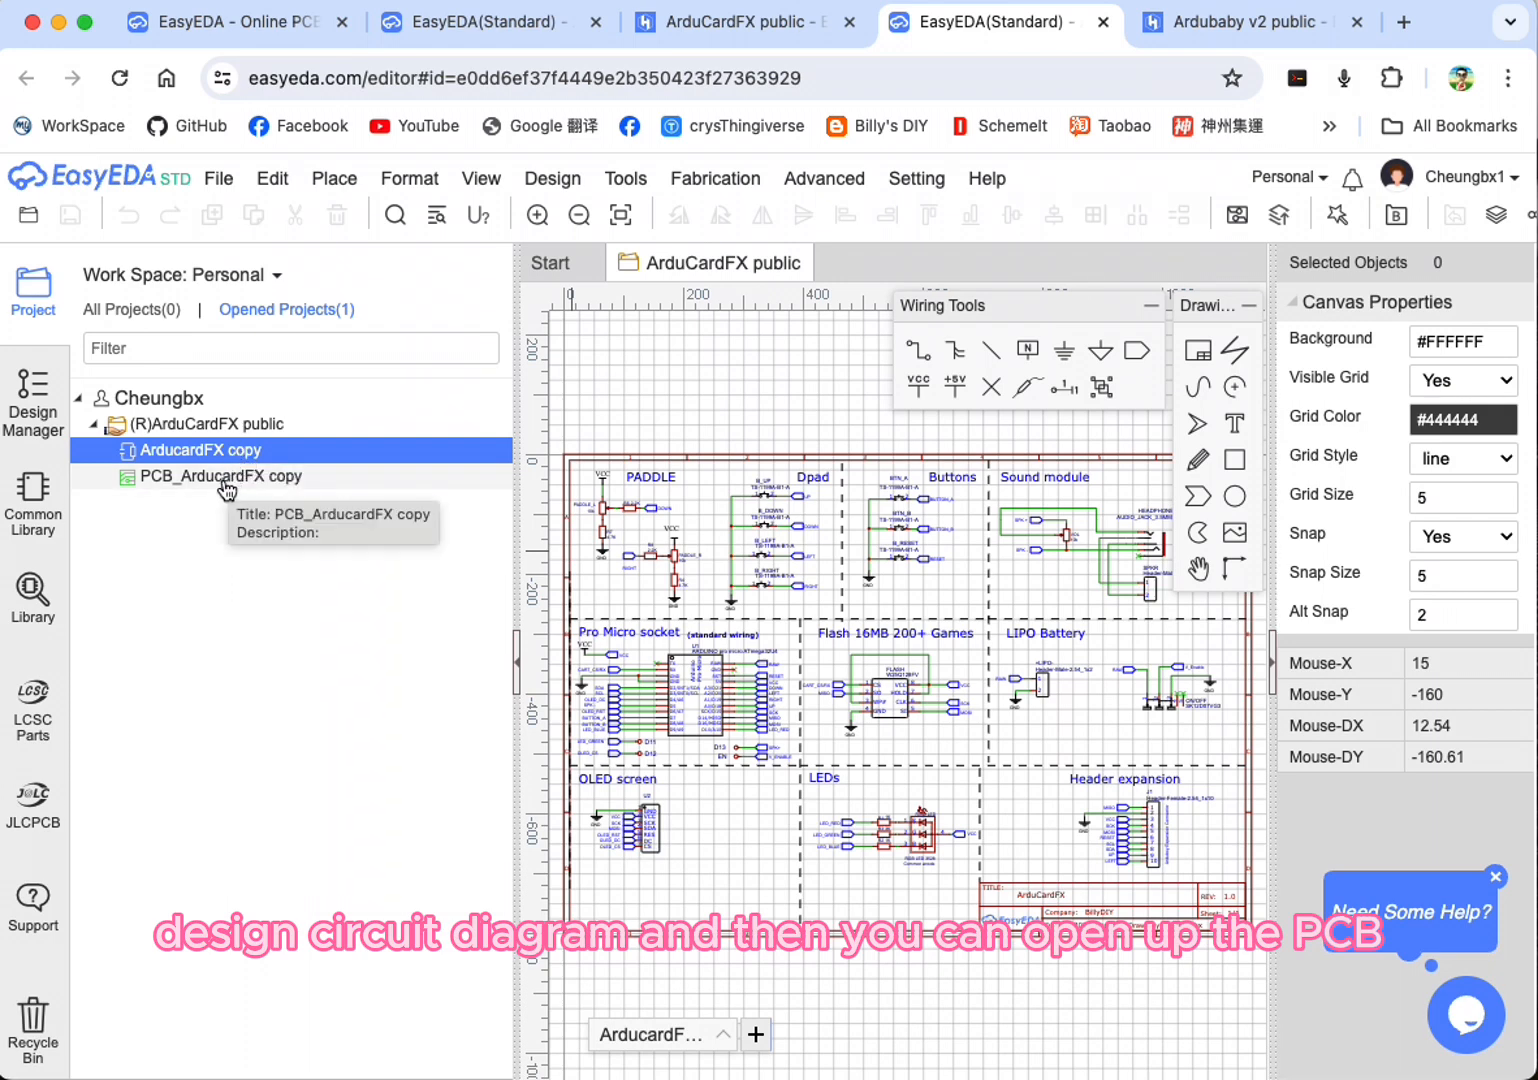
click(226, 477)
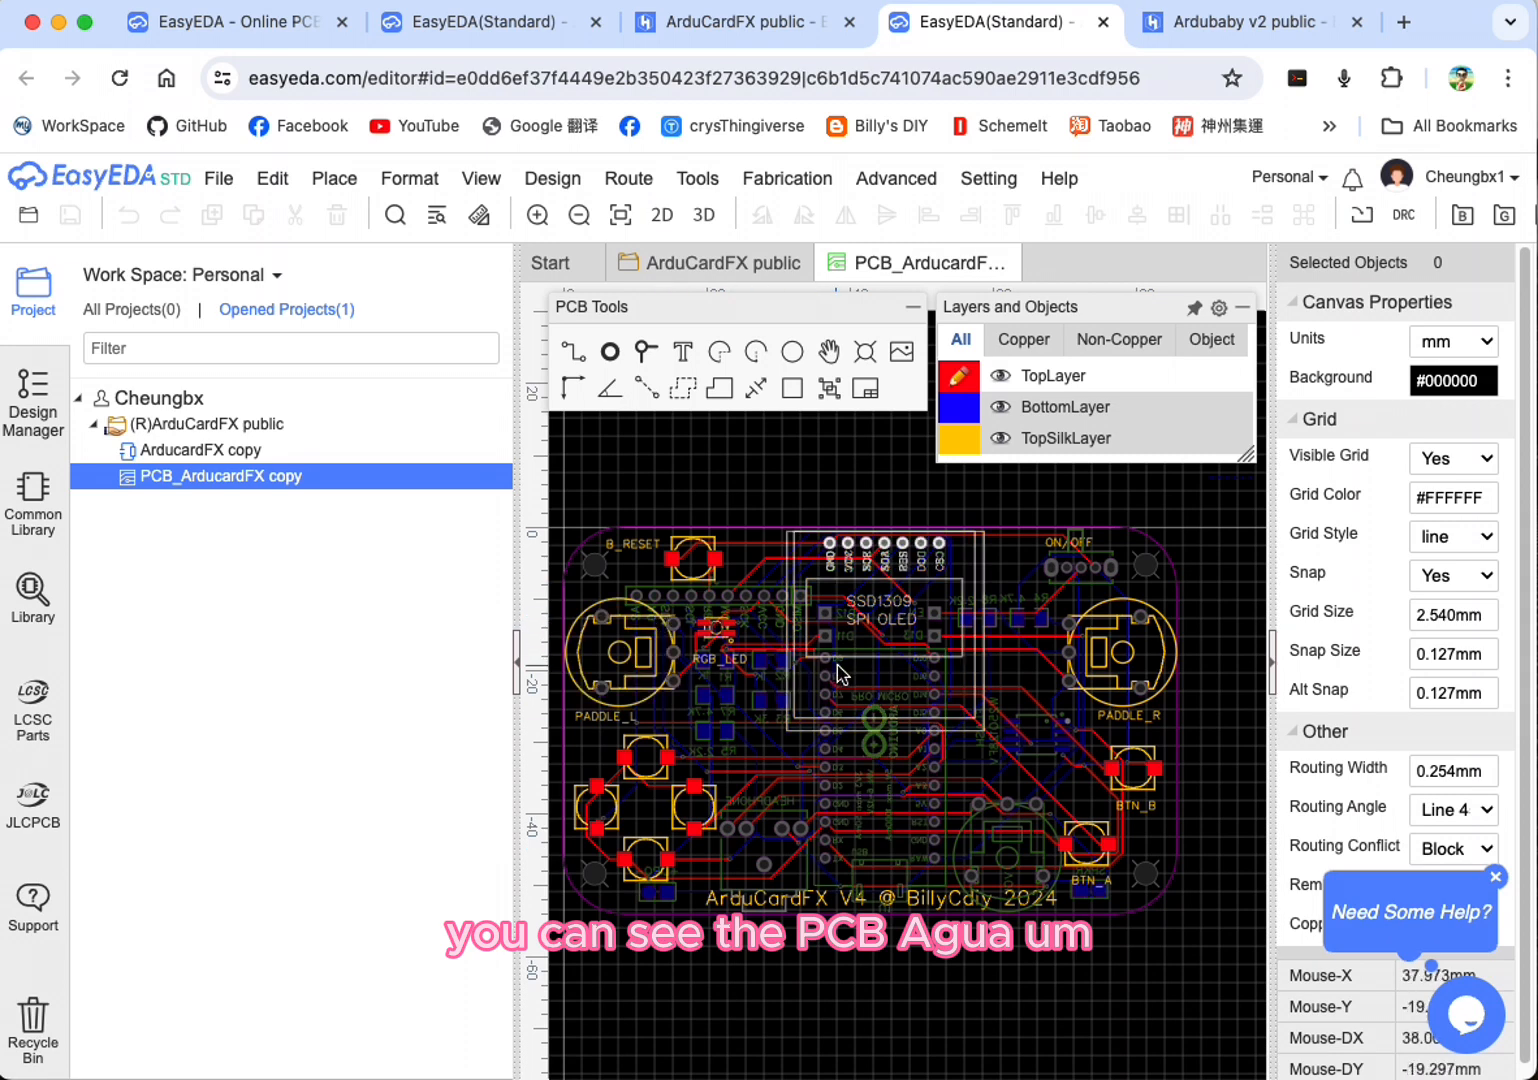
Step: Hide the board's TopLayer, BottomLayer, TopSilkLayer, BottomSilkLayer and TopPasteMaskLayer, keeping TopSolderMaskLayer visible
mouse_move(1025, 409)
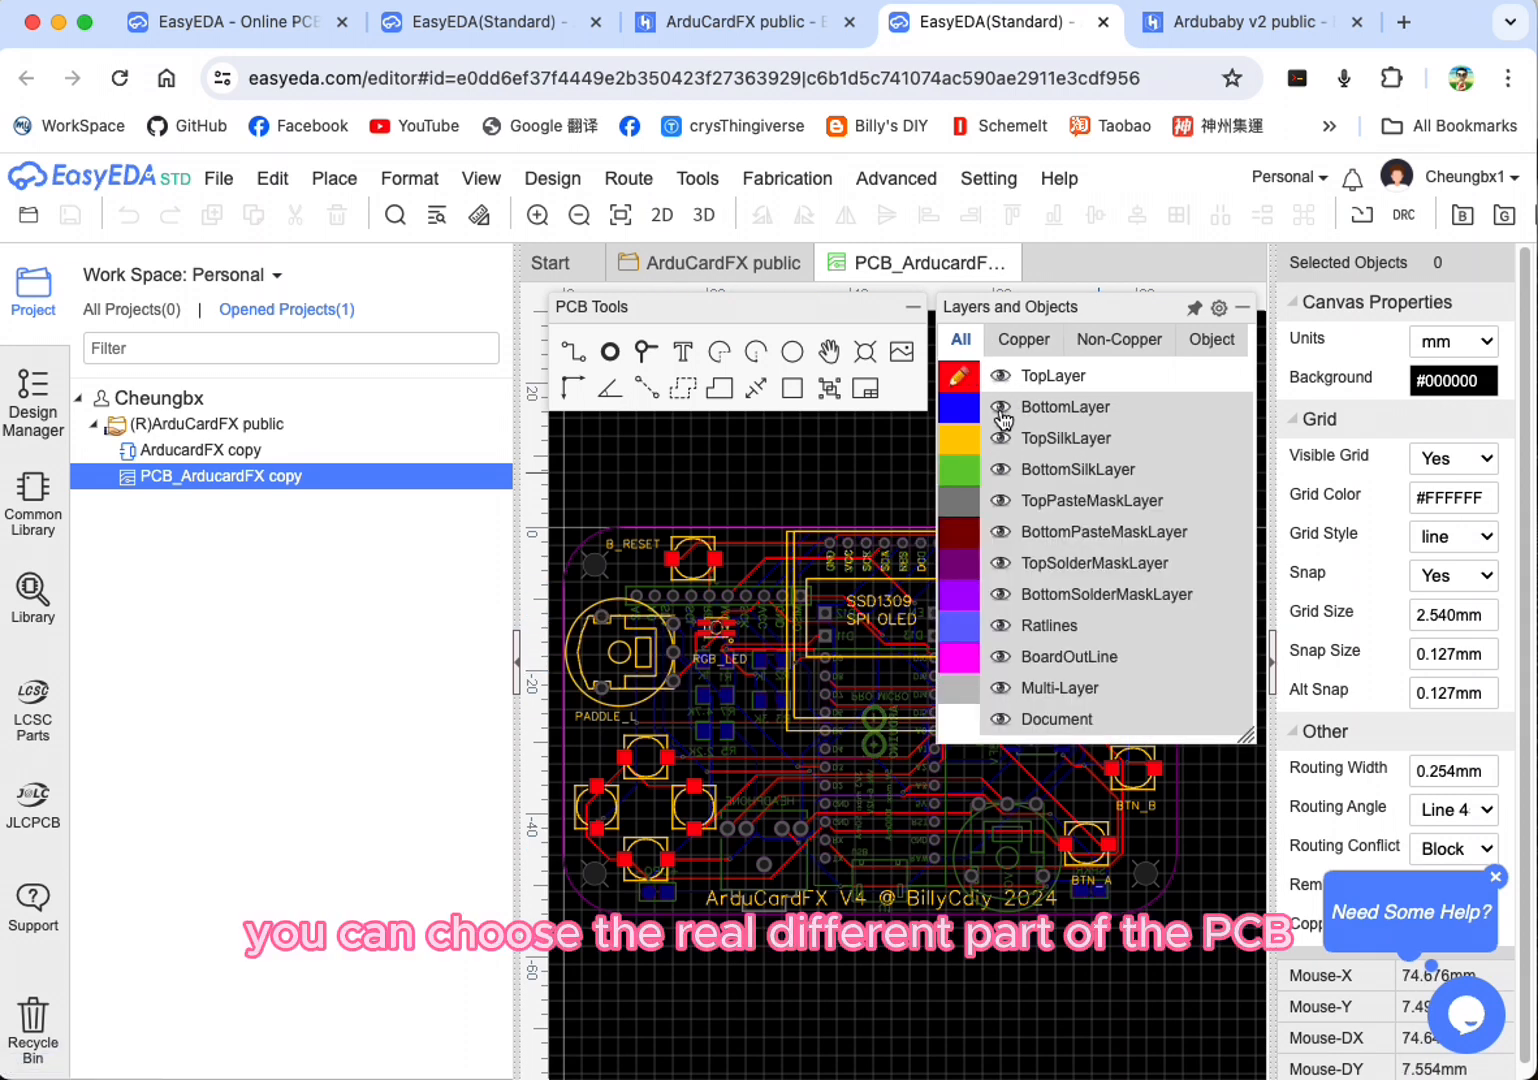
click(1001, 377)
click(1001, 410)
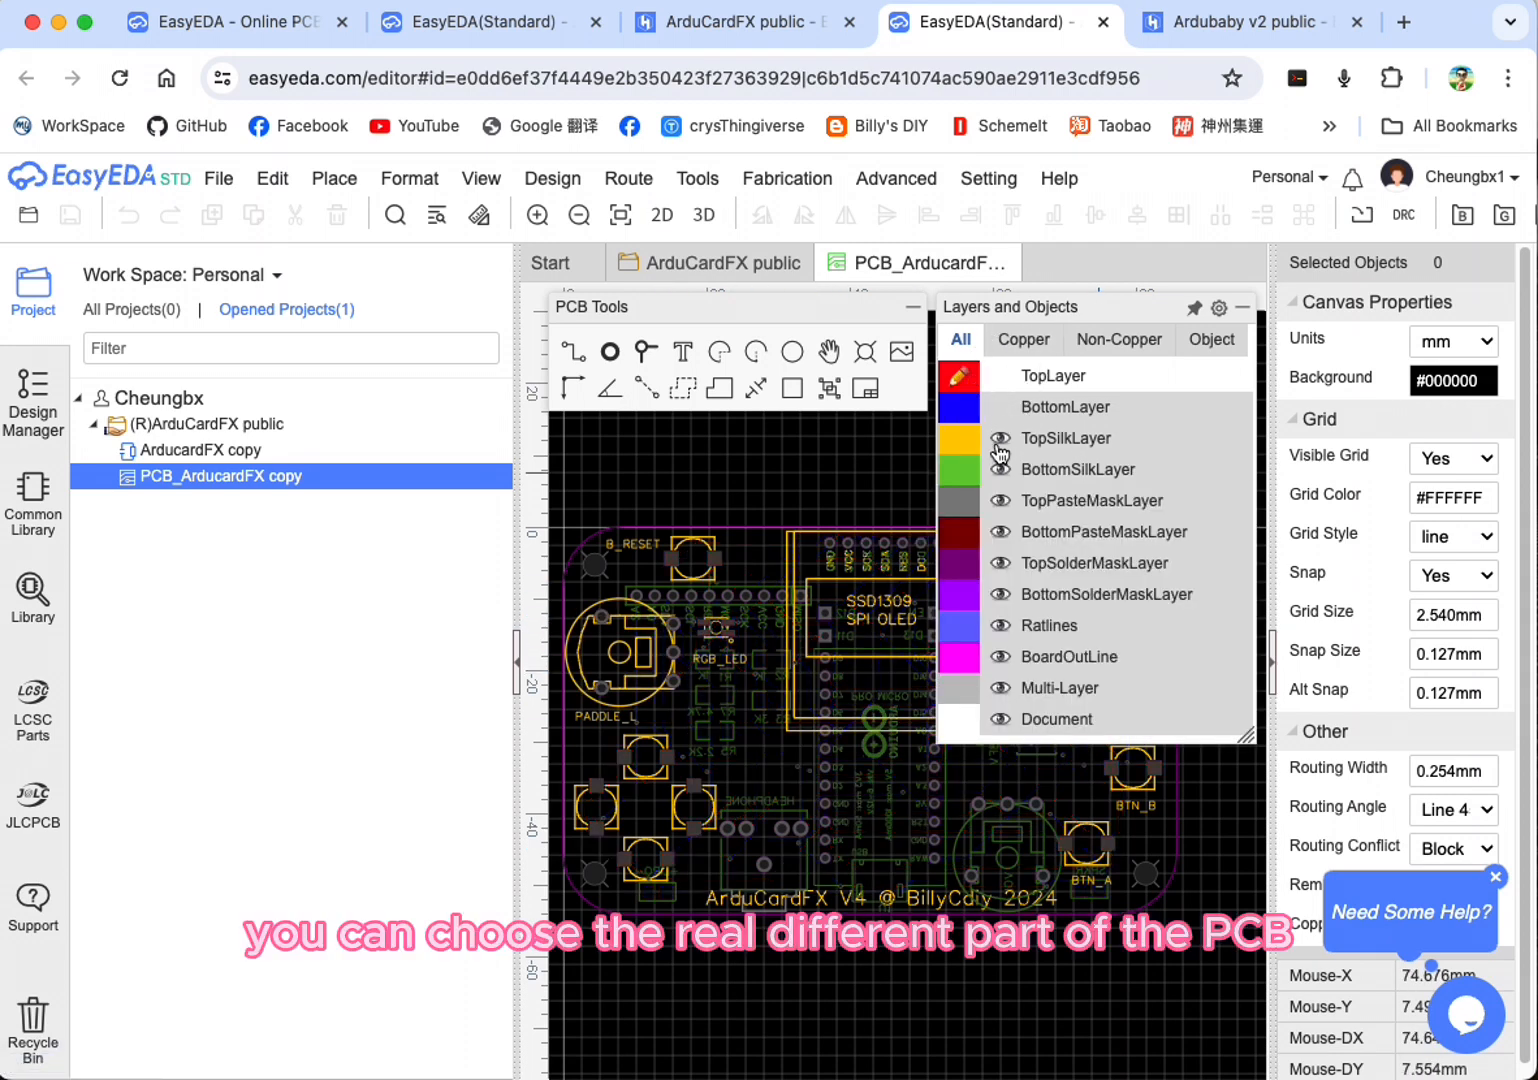
click(1000, 440)
click(1000, 469)
click(1000, 500)
click(1000, 563)
click(1003, 564)
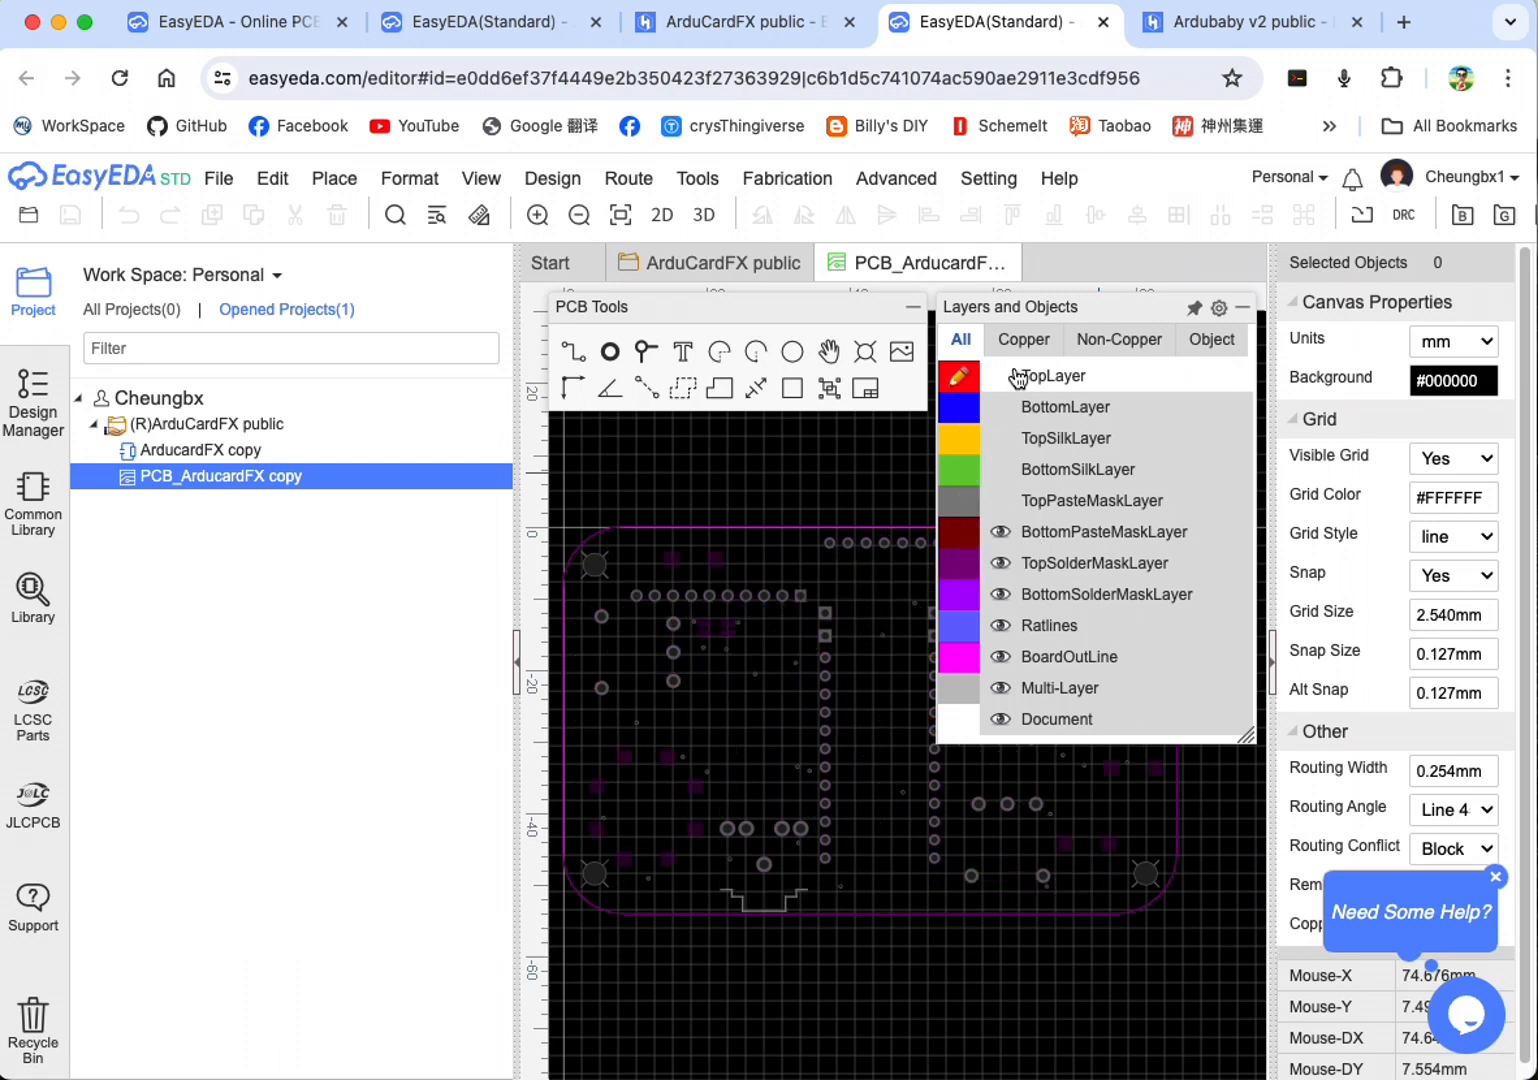
Step: Inspect the TopLayer and BottomLayer traces one at a time, then show both copper layers together
click(1001, 377)
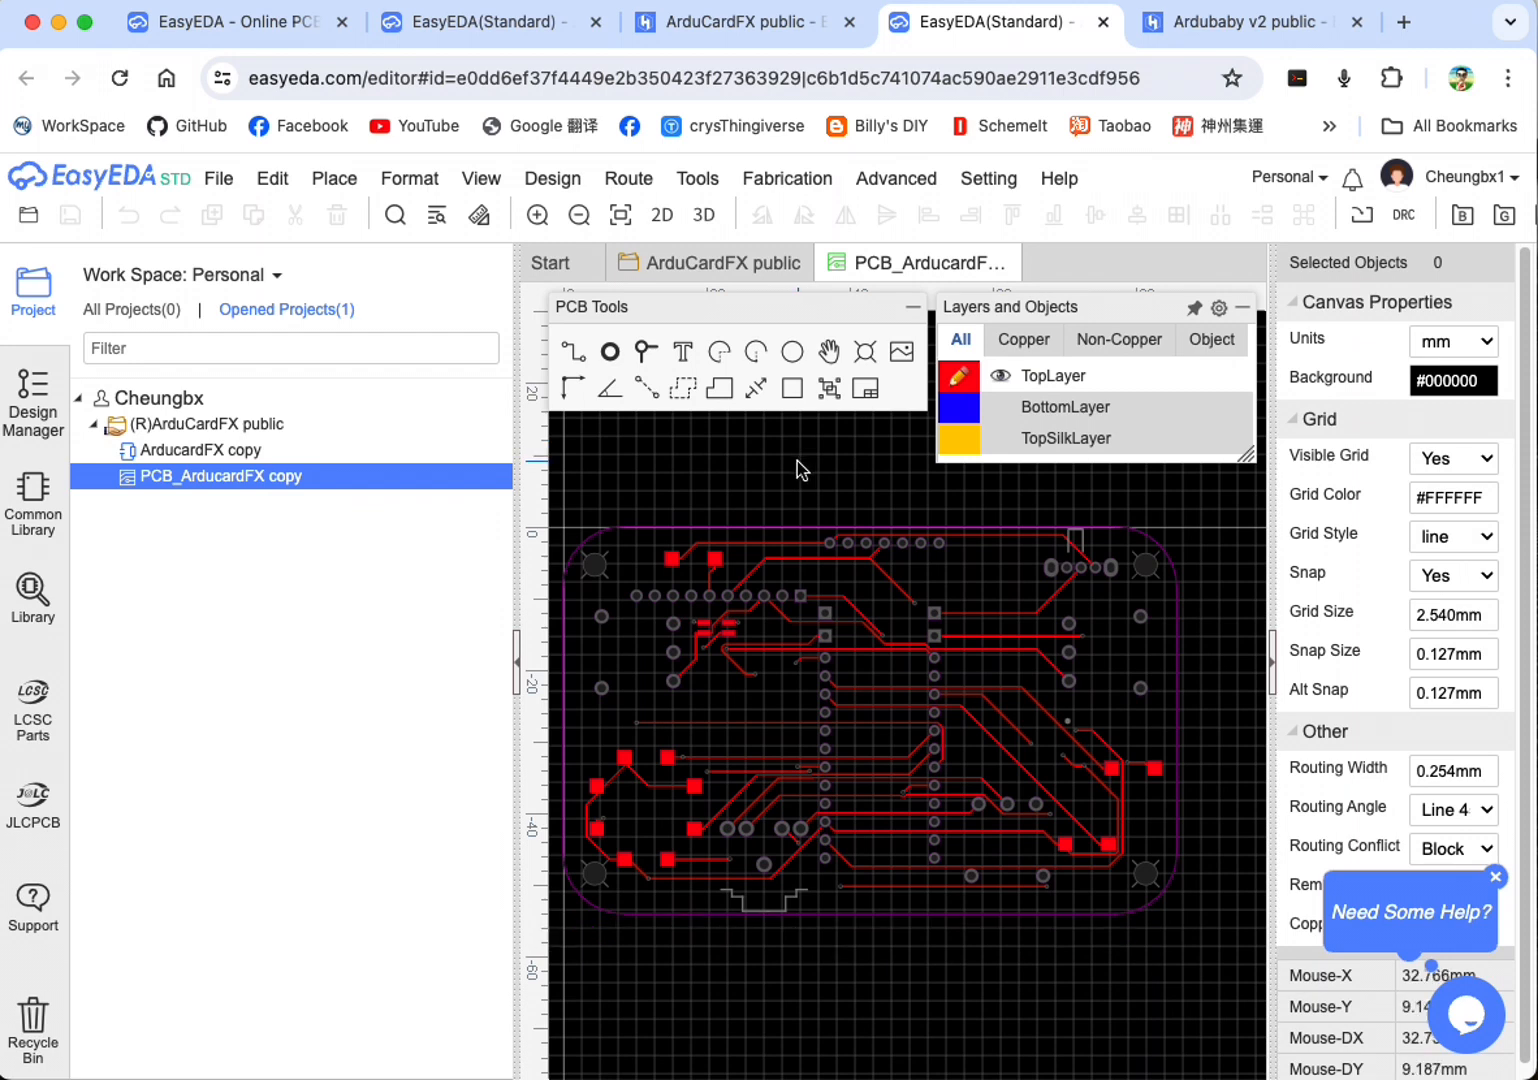
mouse_move(1023, 470)
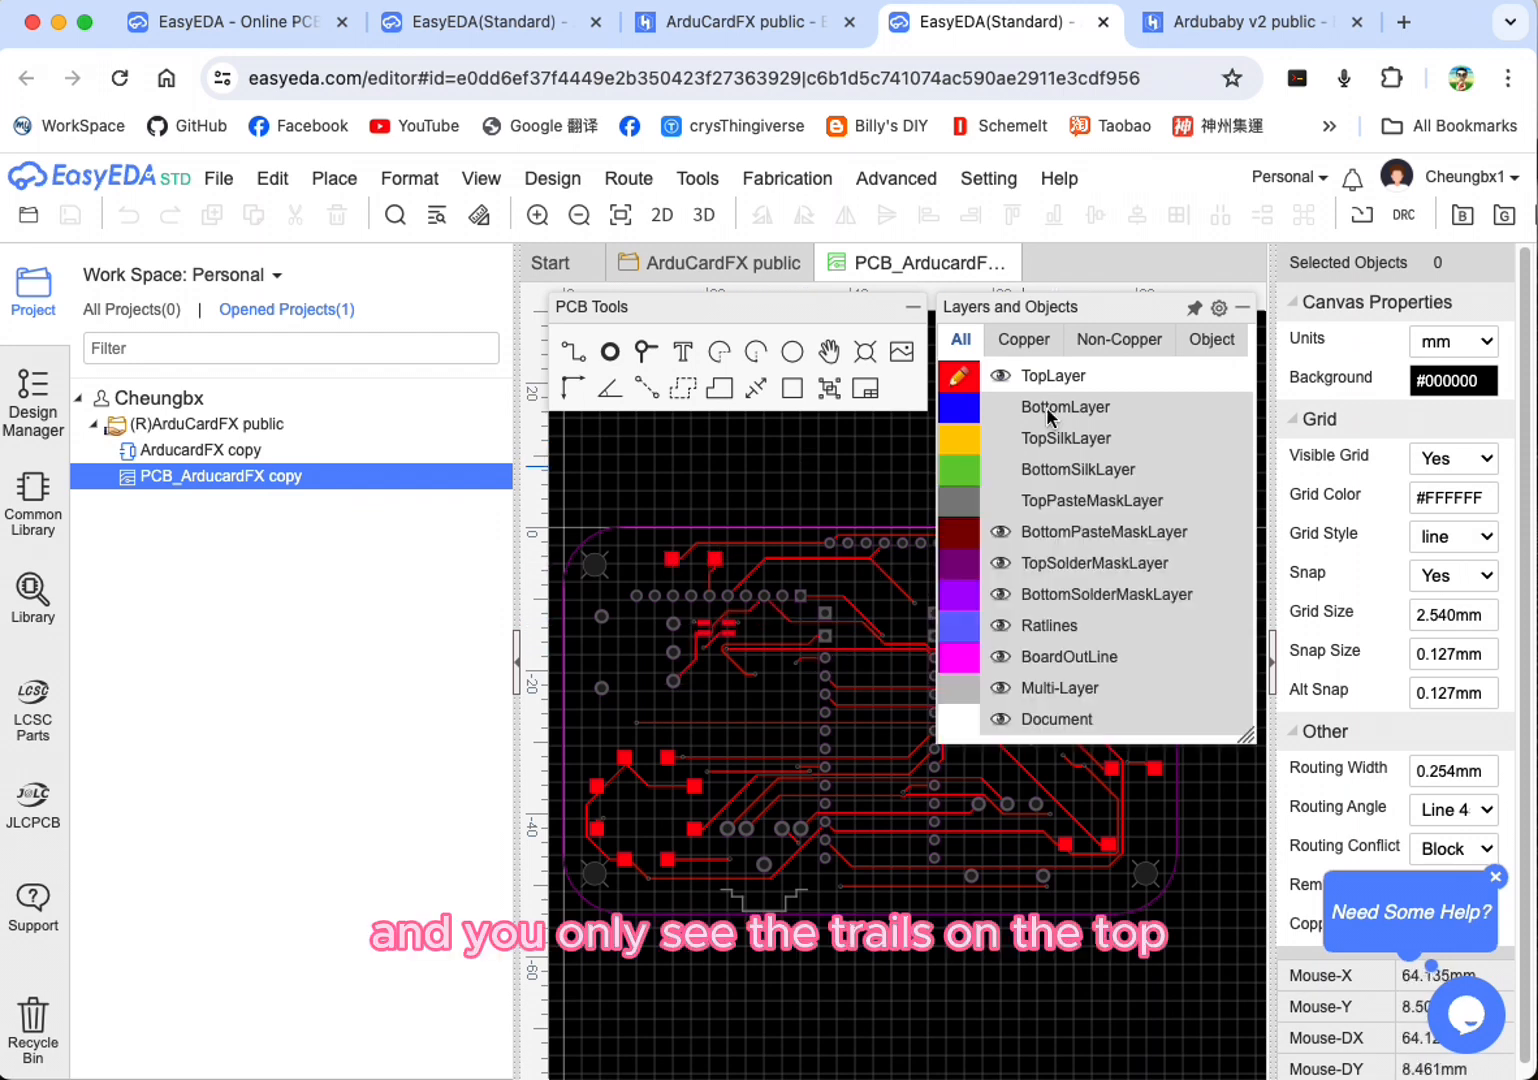
click(1001, 376)
click(1001, 407)
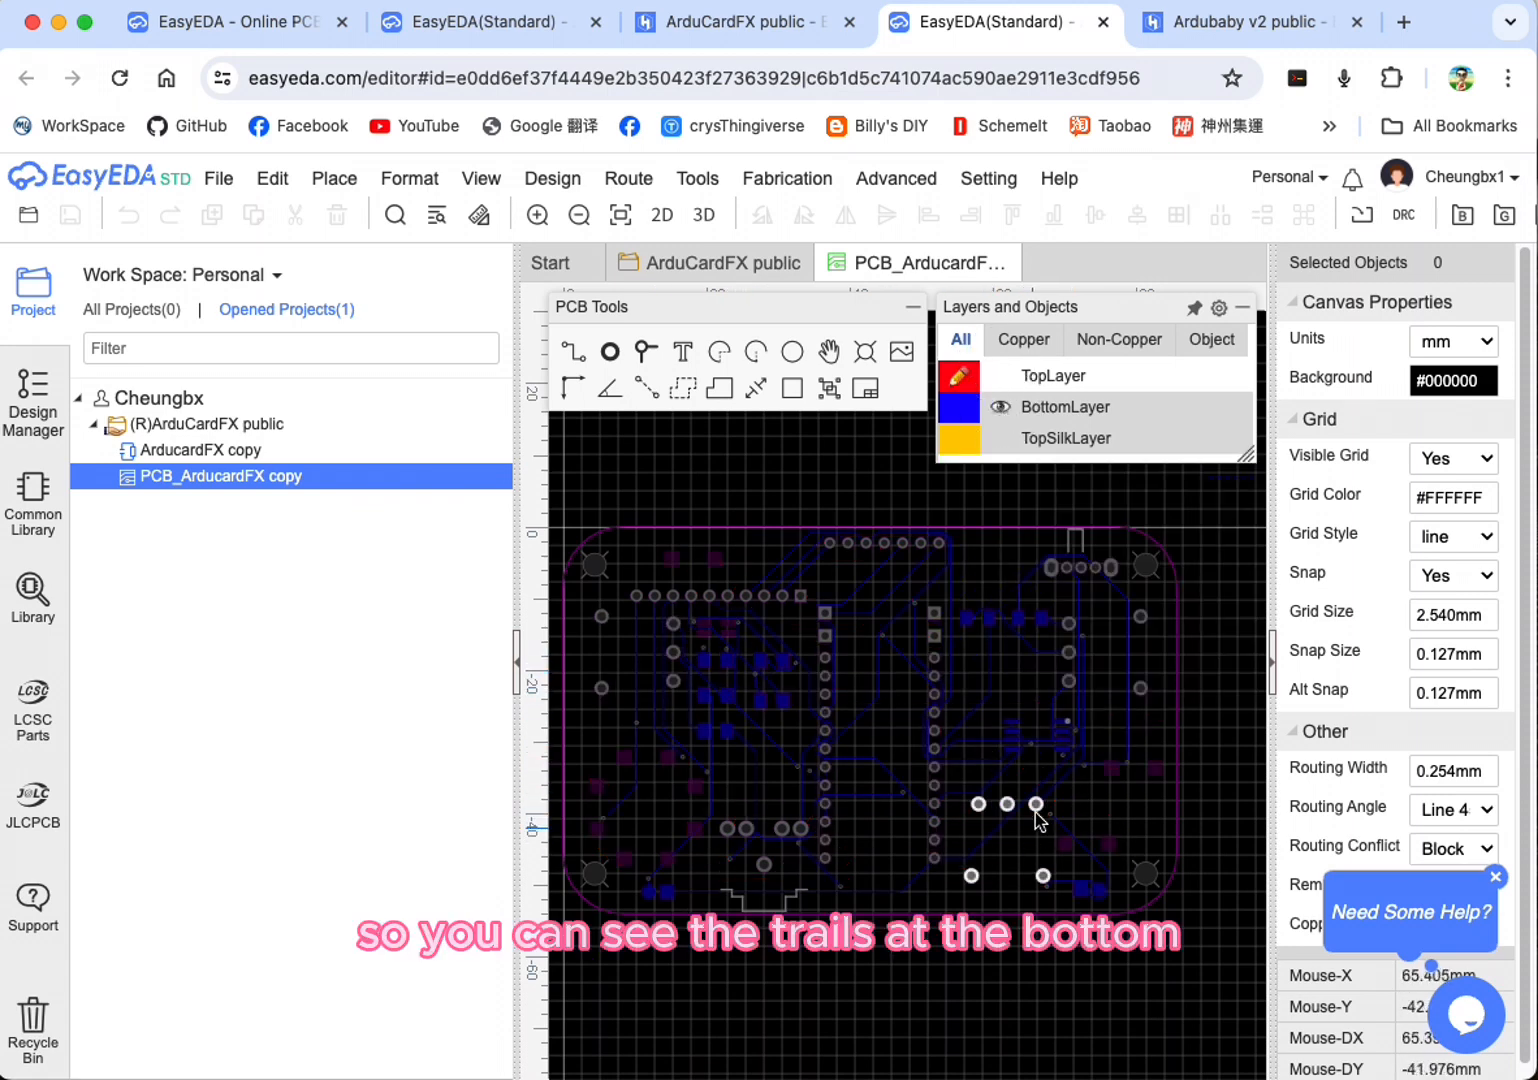
mouse_move(1070, 415)
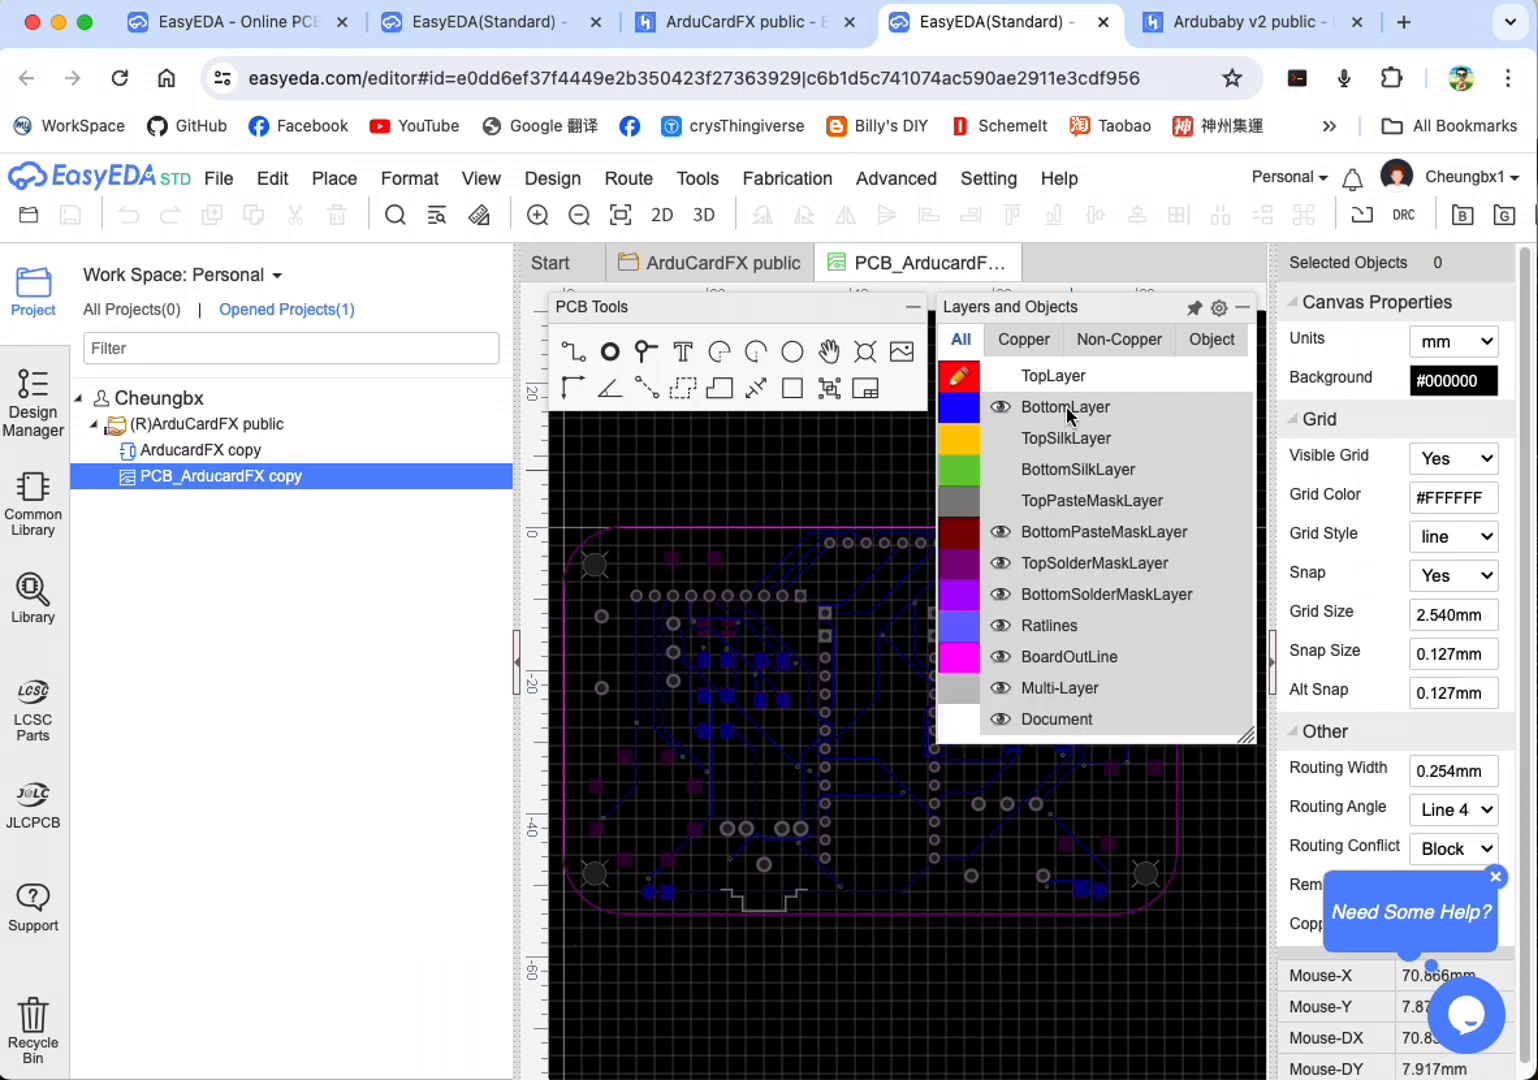
click(999, 376)
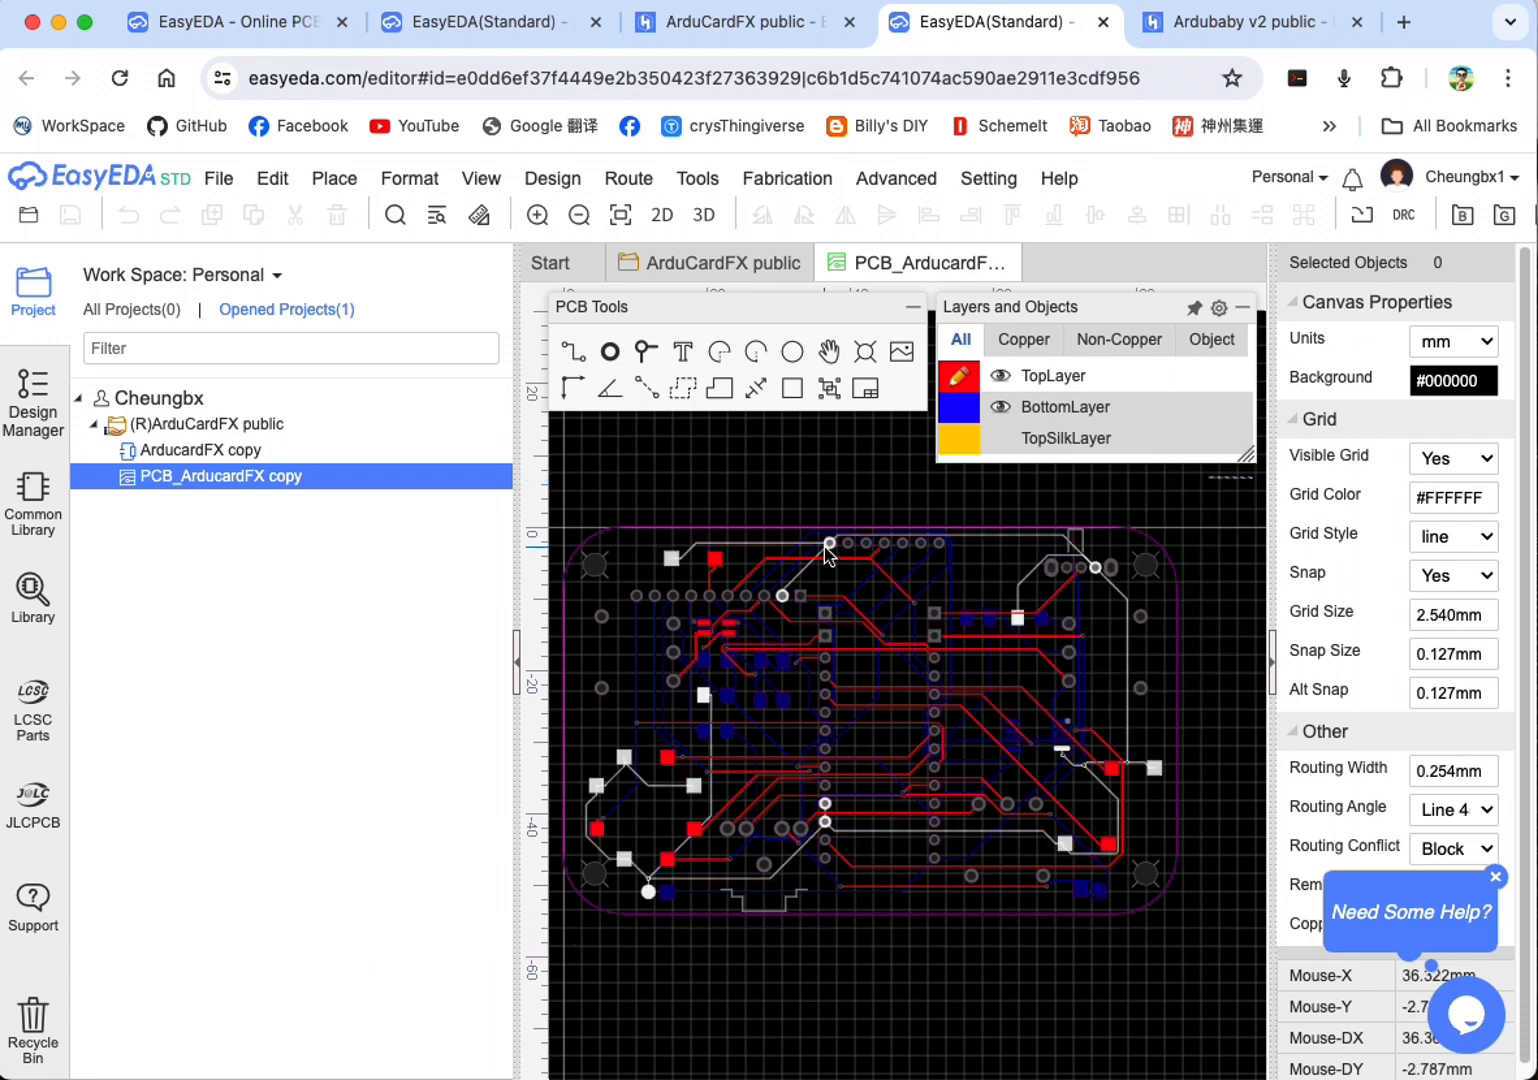
Step: Open the board's 2D photo view and inspect its bottom side before switching back to the top side
click(662, 216)
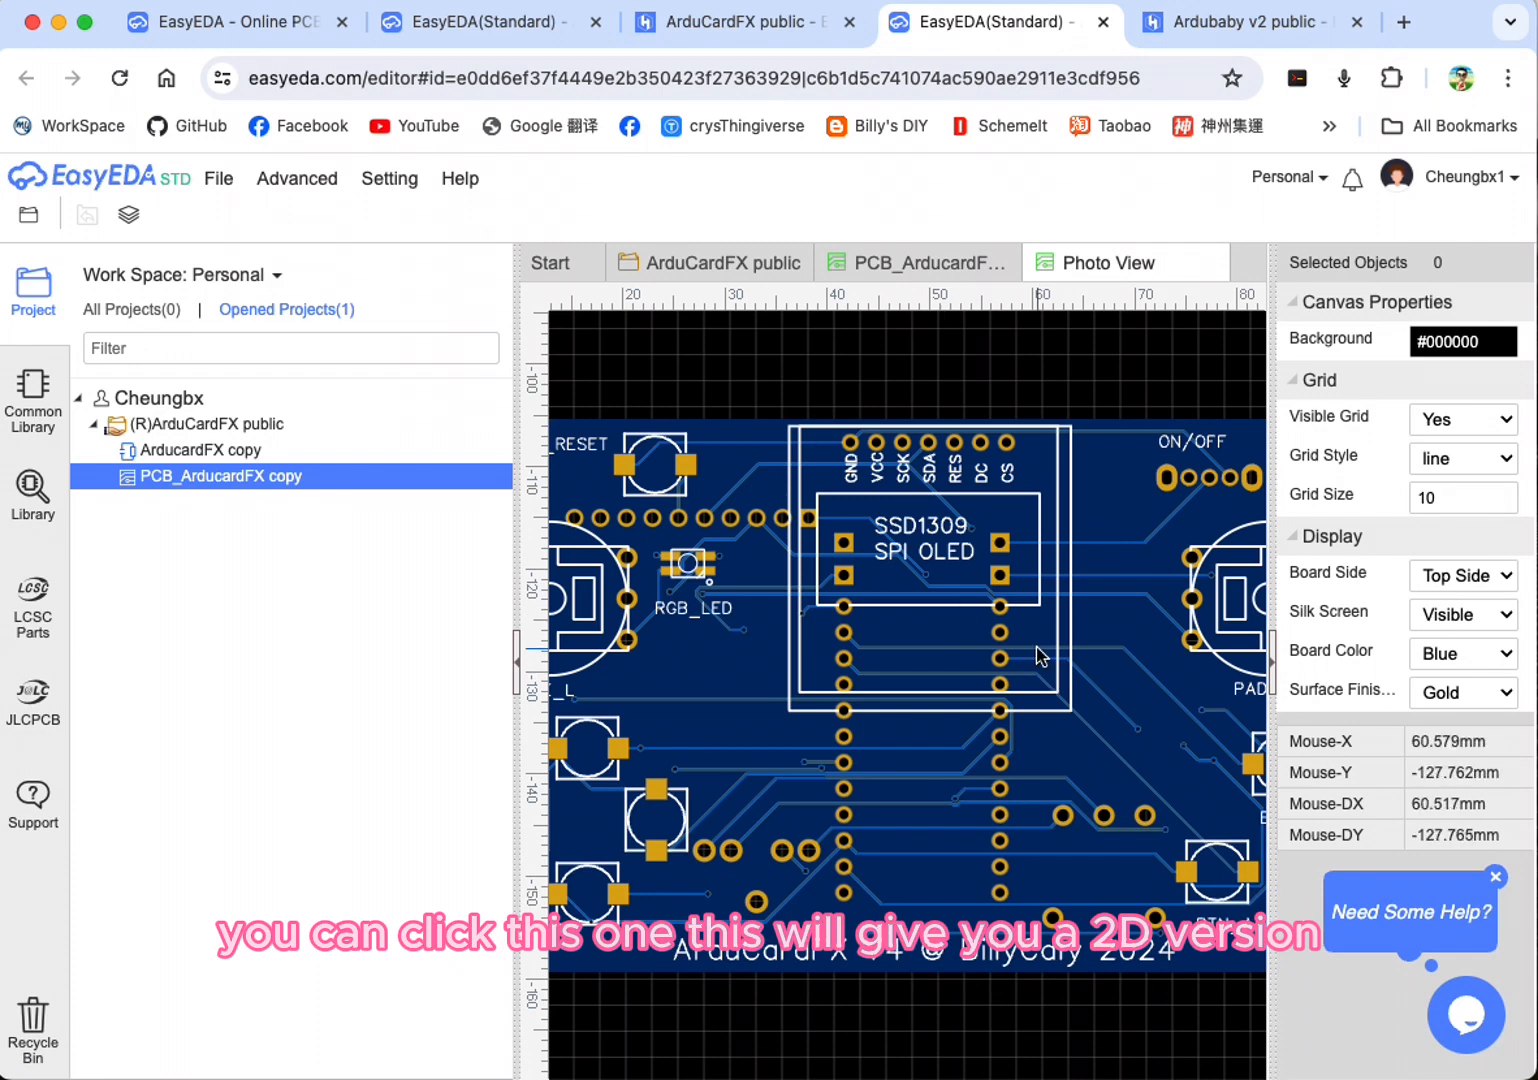
scroll(940, 628, down, 2)
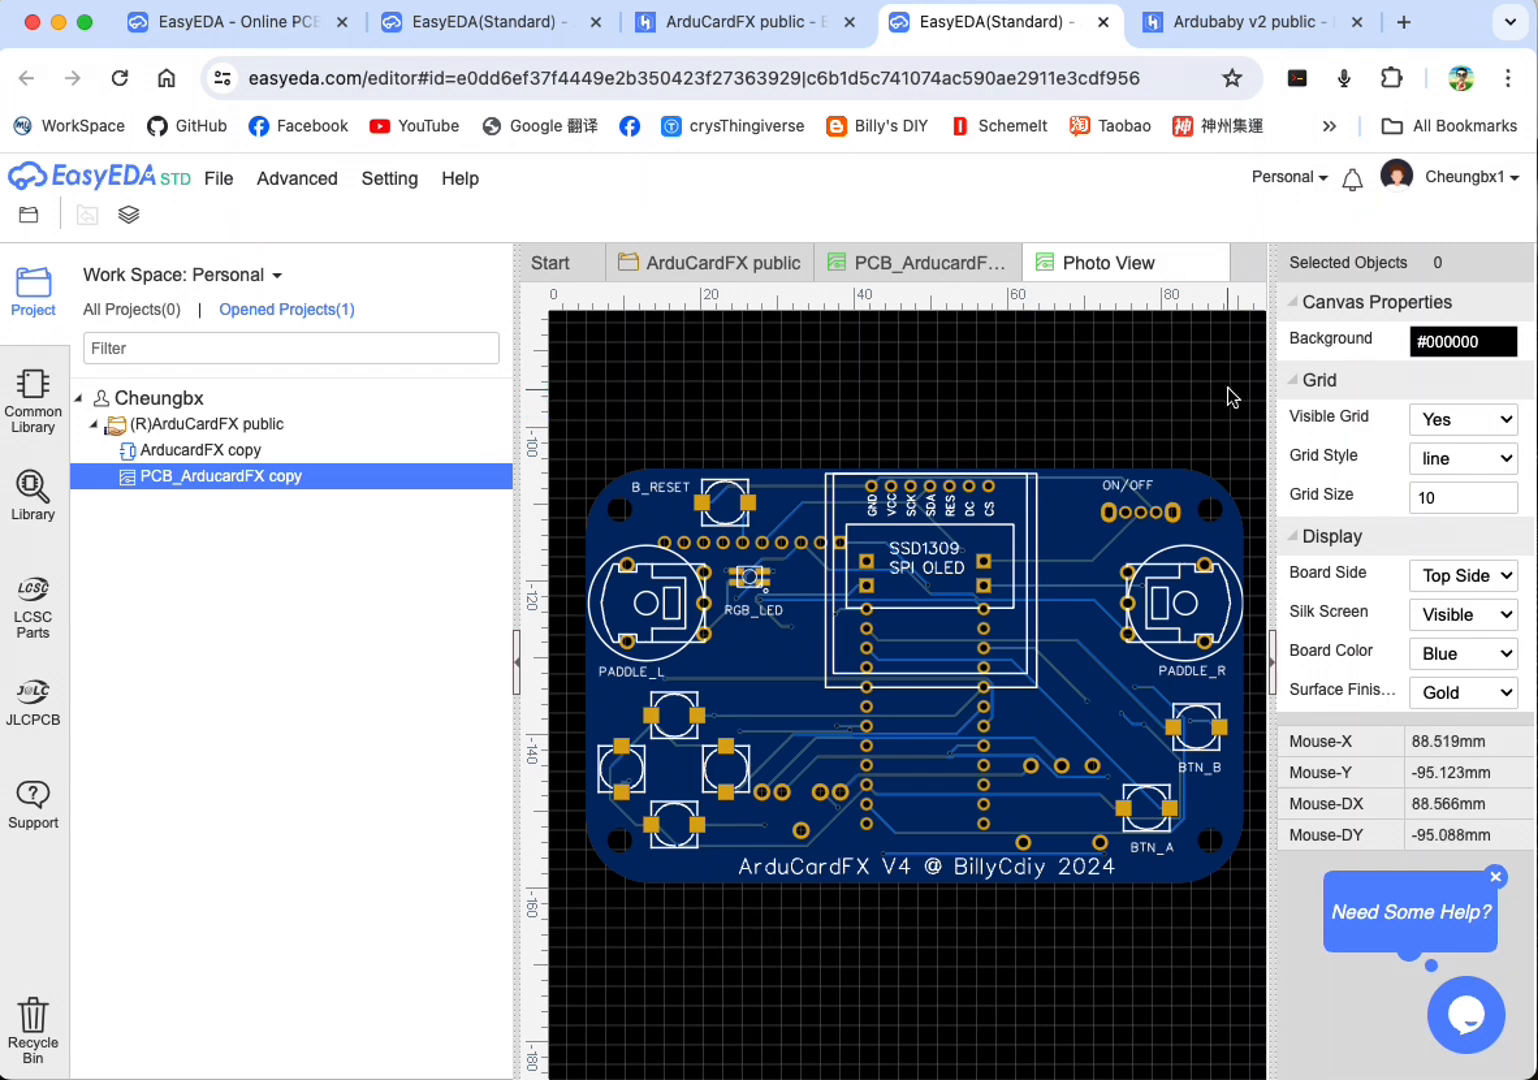
click(1503, 577)
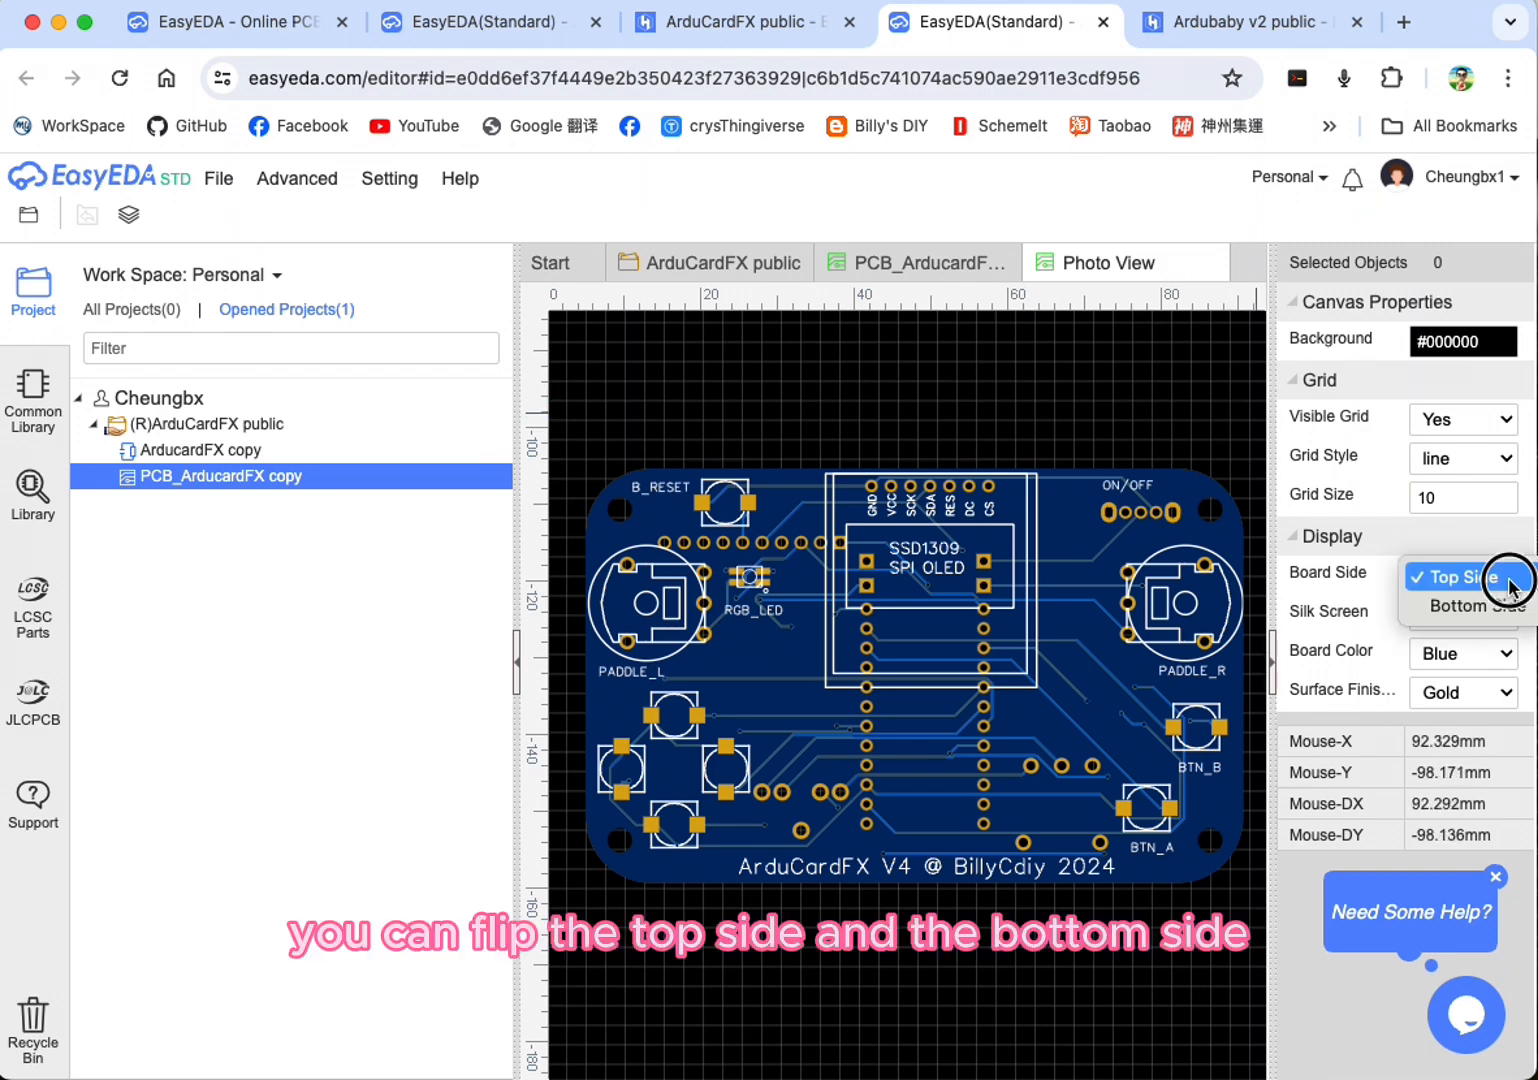
click(1485, 606)
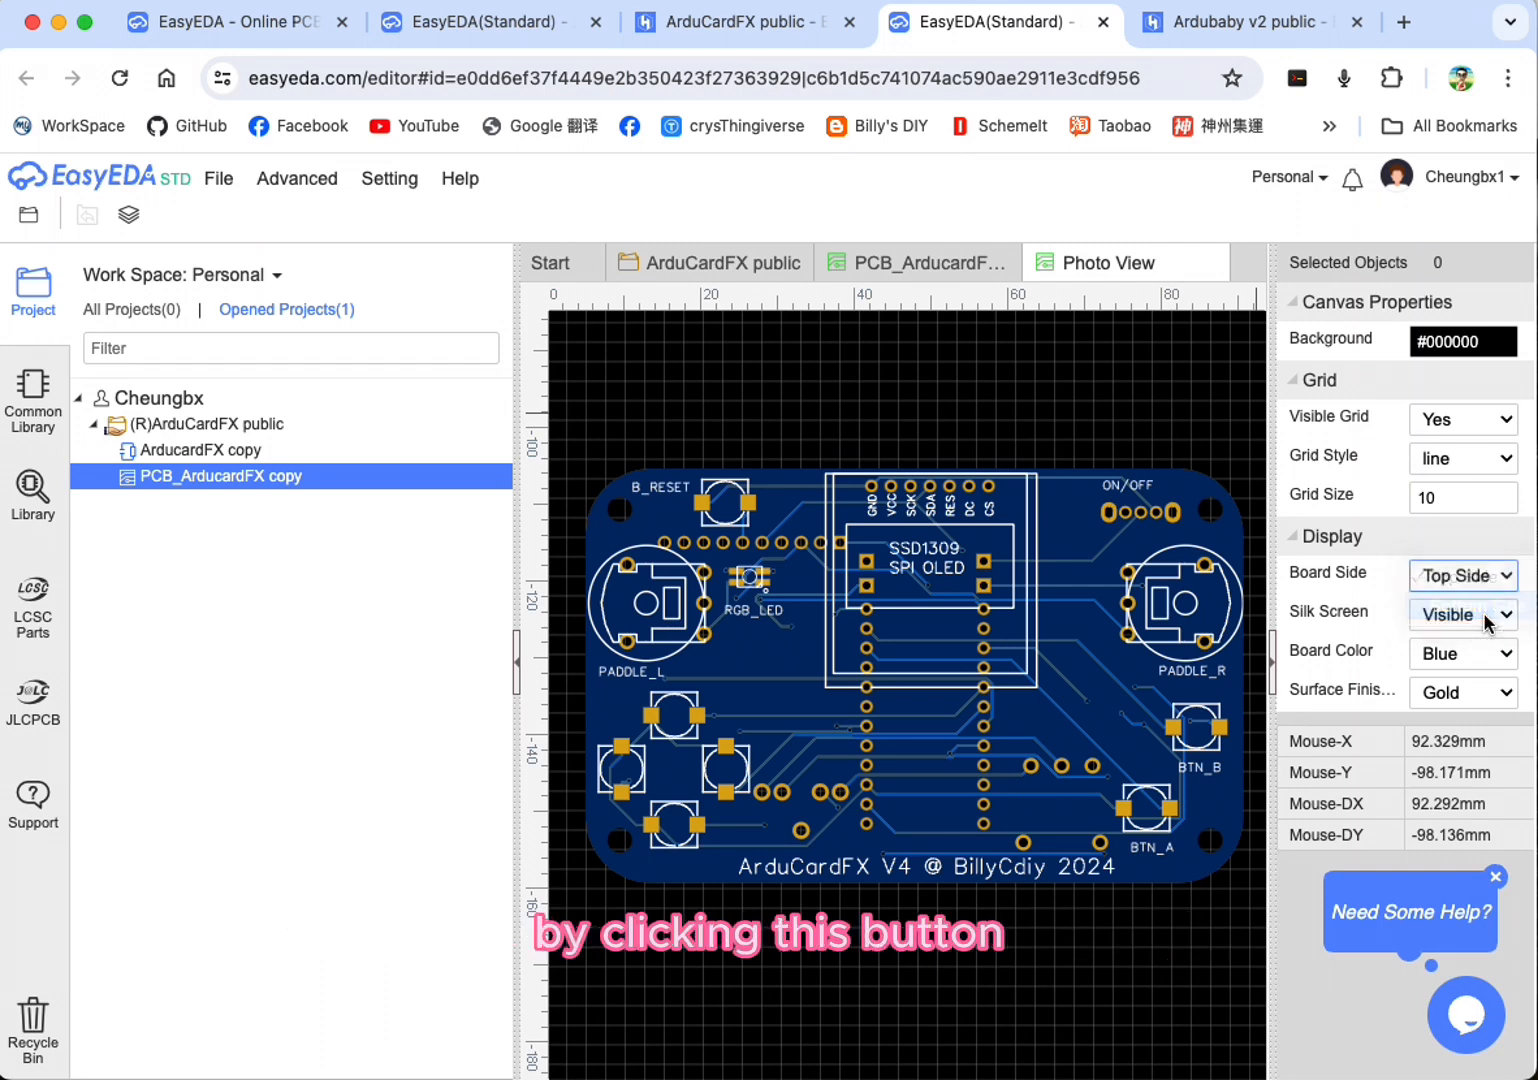
click(1490, 580)
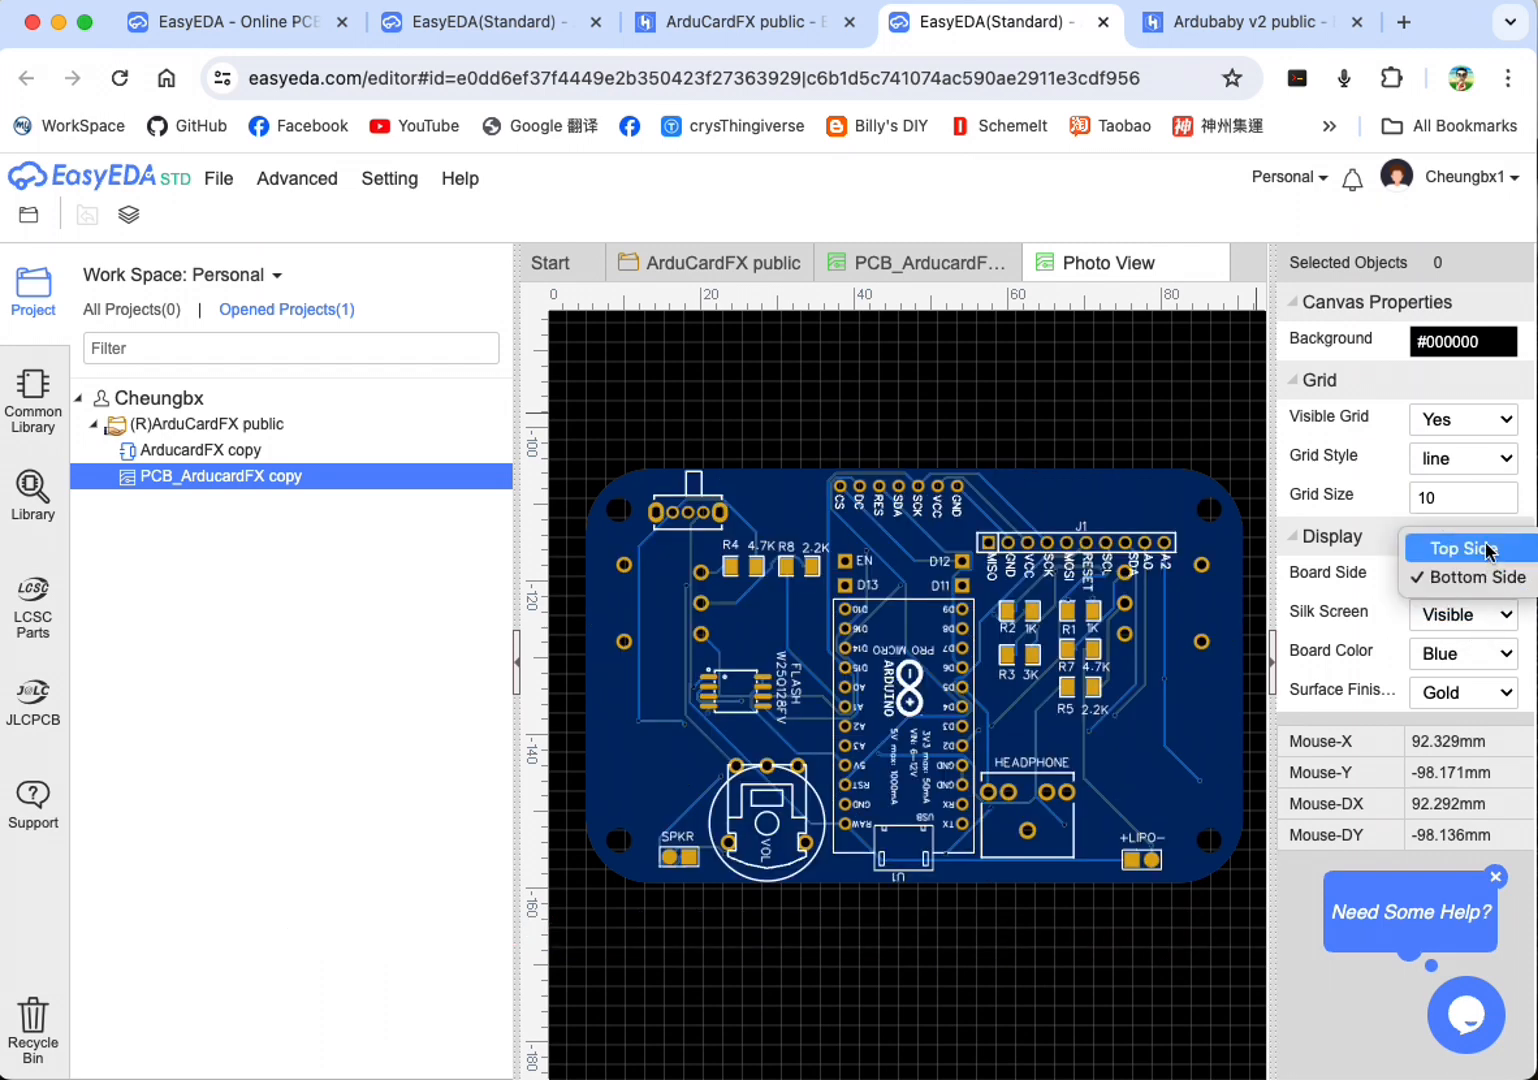
click(1488, 550)
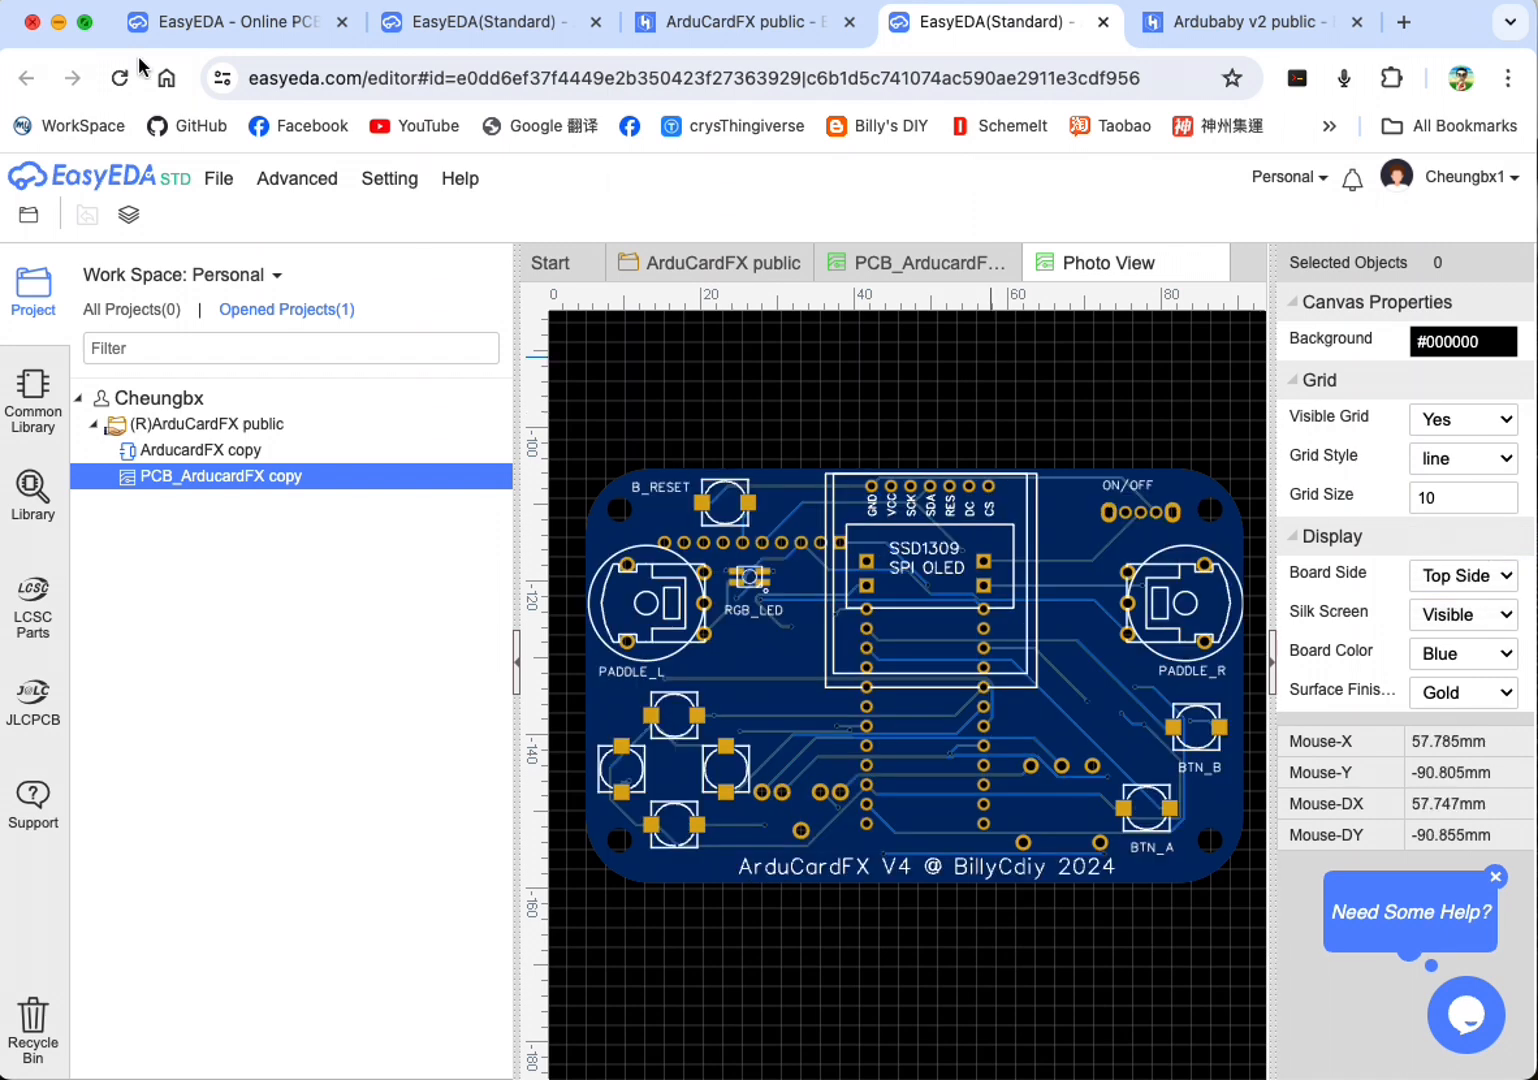
click(389, 178)
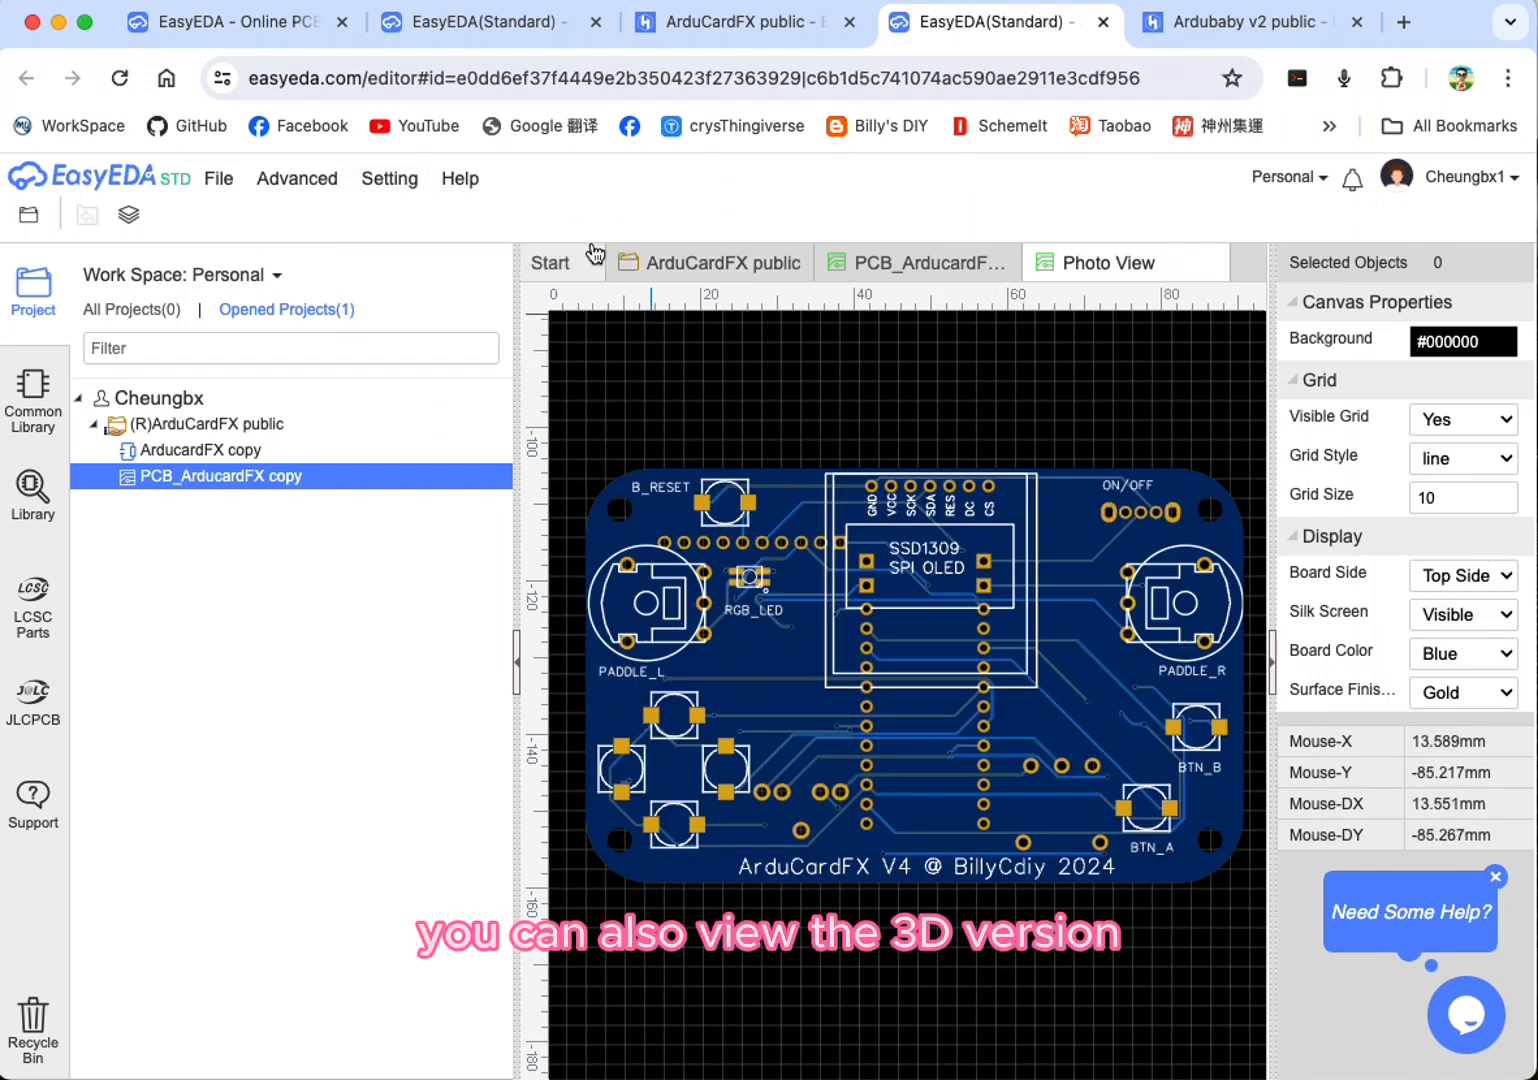
Step: Open the 3D view from the PCB layout and examine the spacing of the pin contacts up close
click(920, 262)
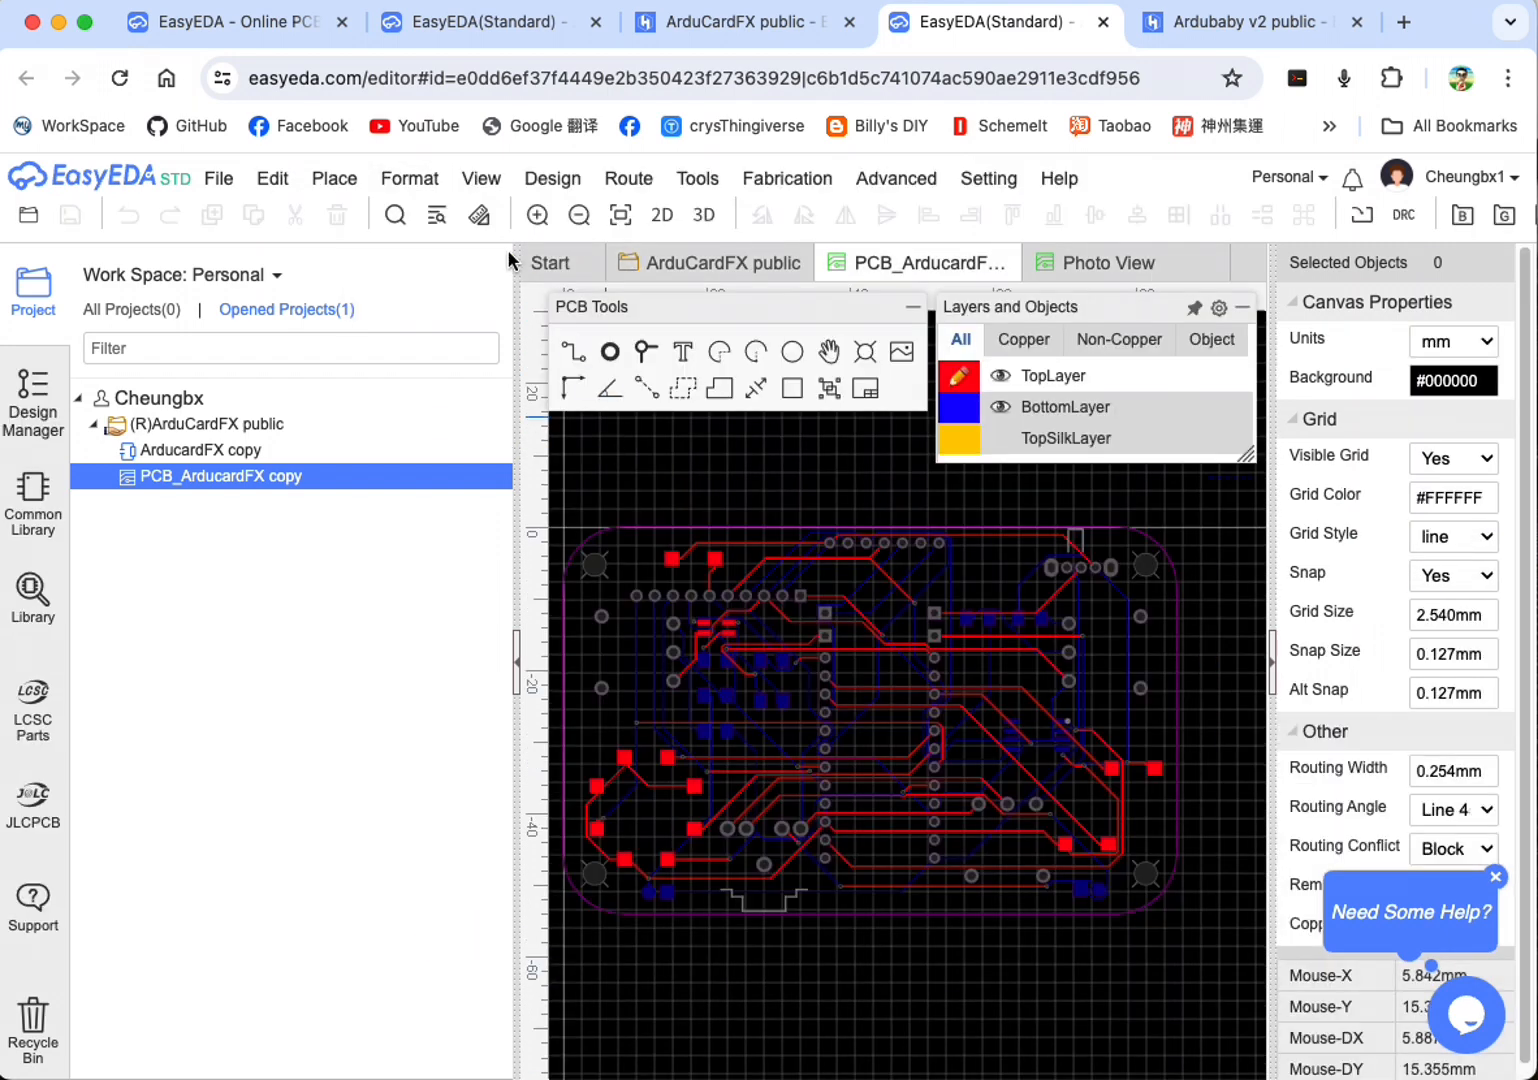
click(703, 218)
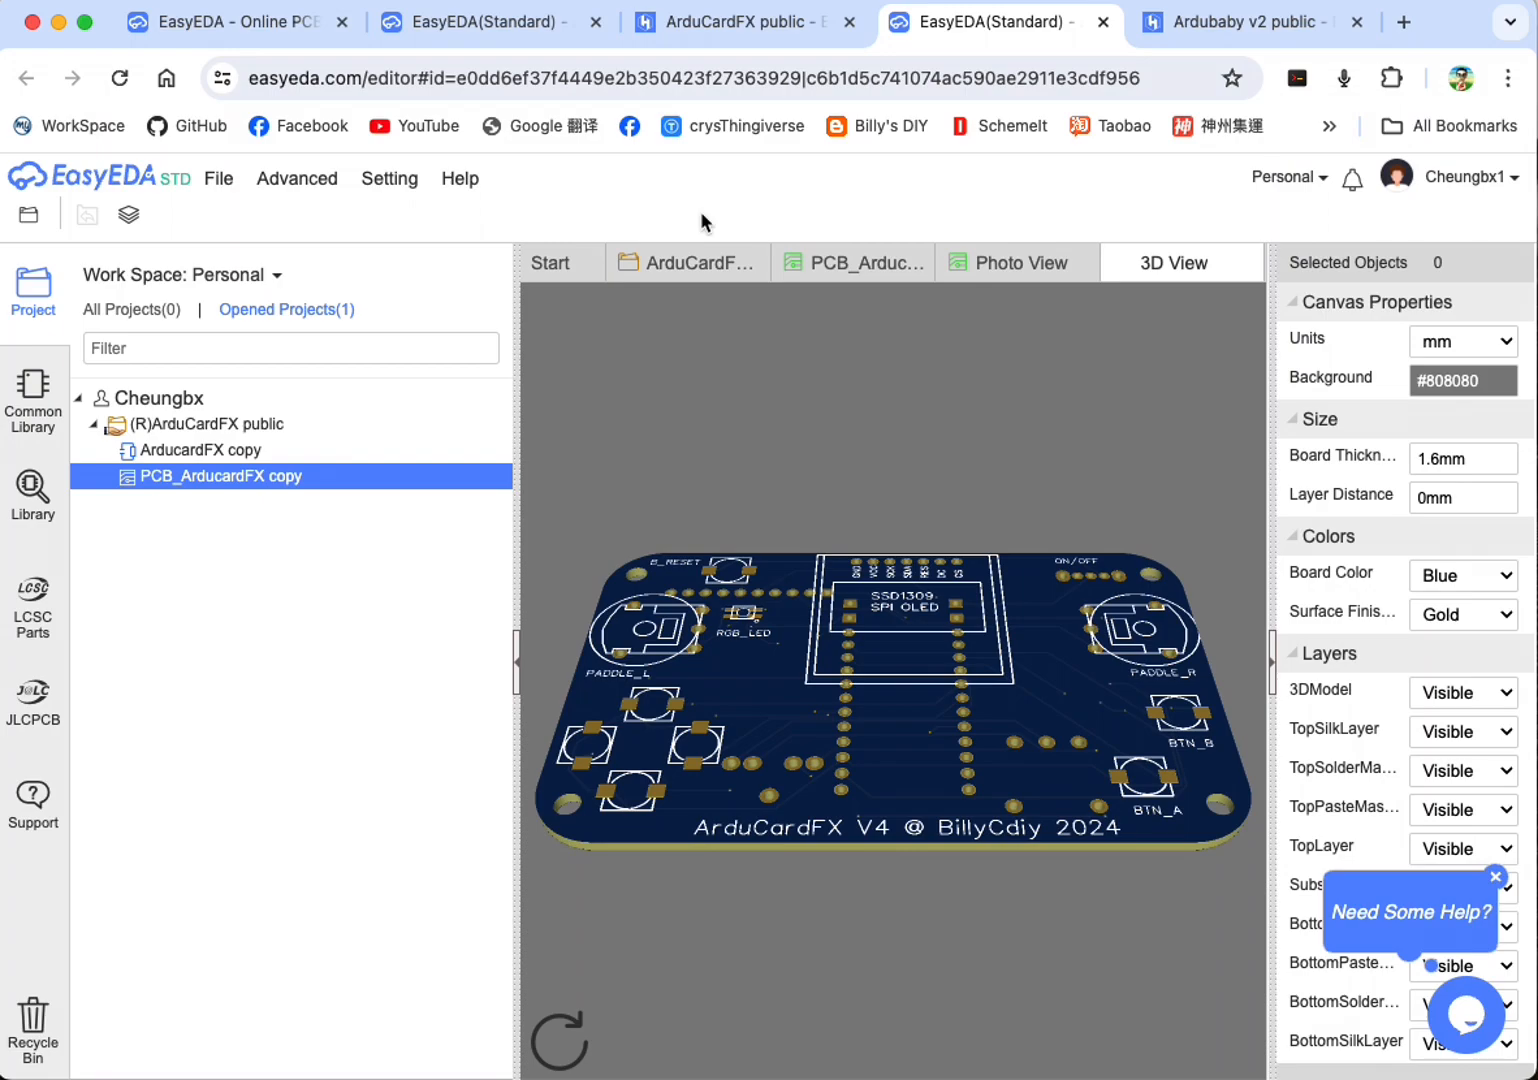
drag(1005, 640, 846, 805)
scroll(909, 673, up, 6)
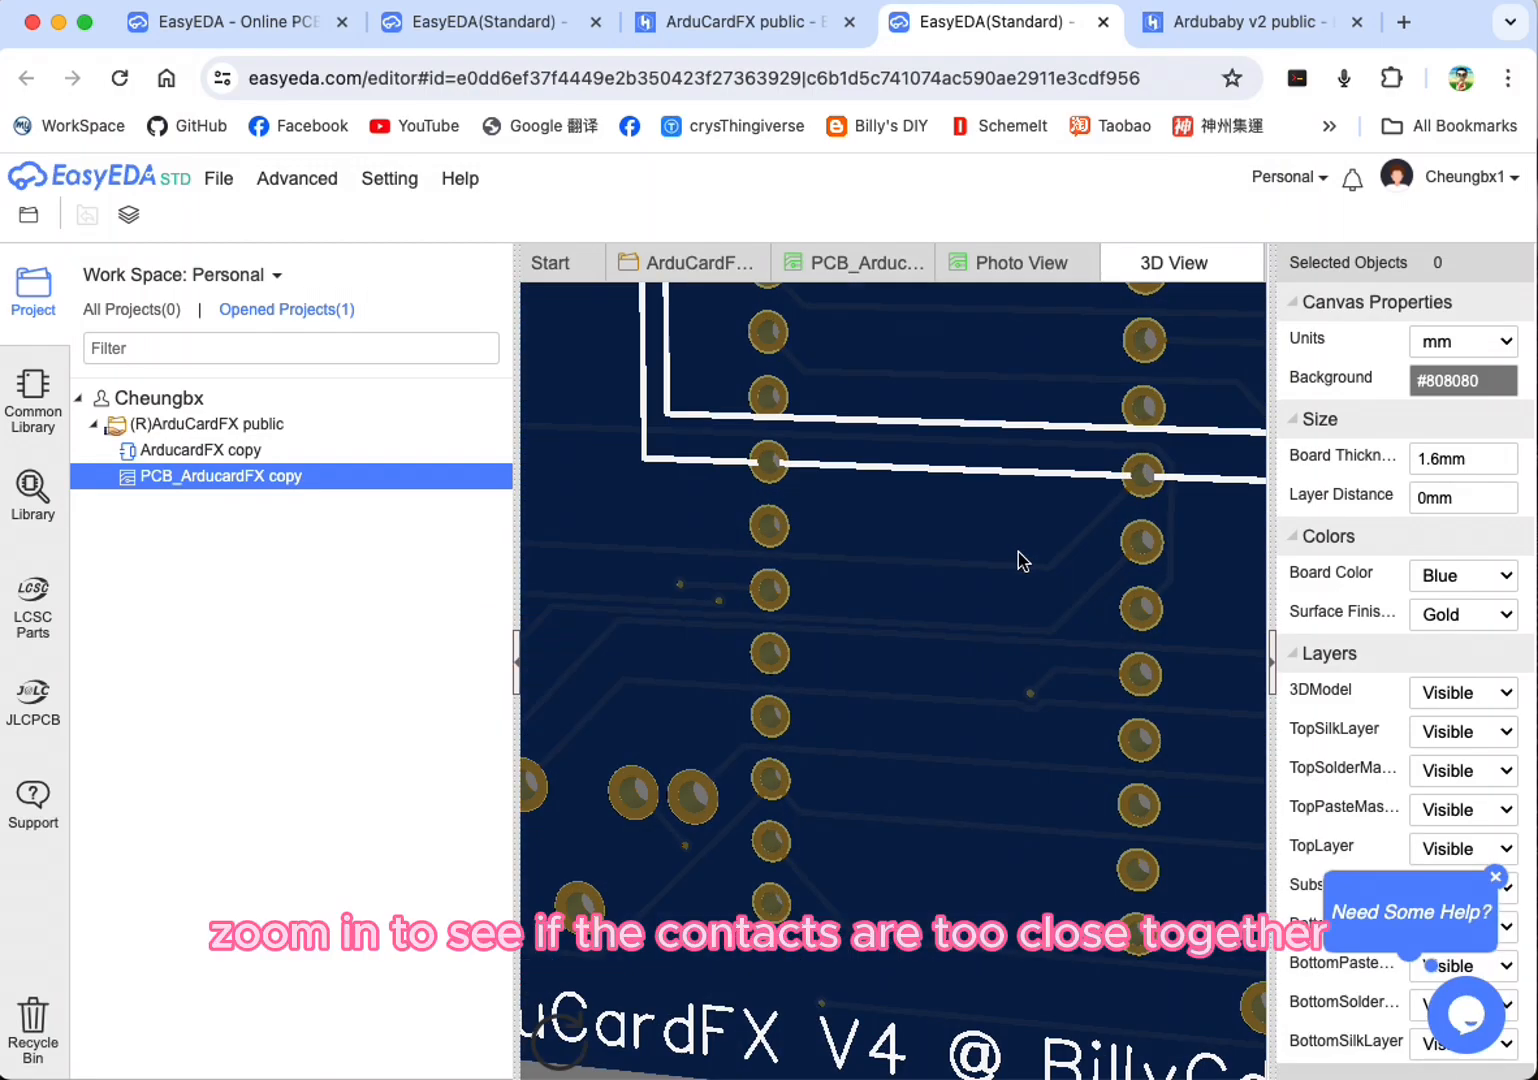
drag(909, 673, 1284, 237)
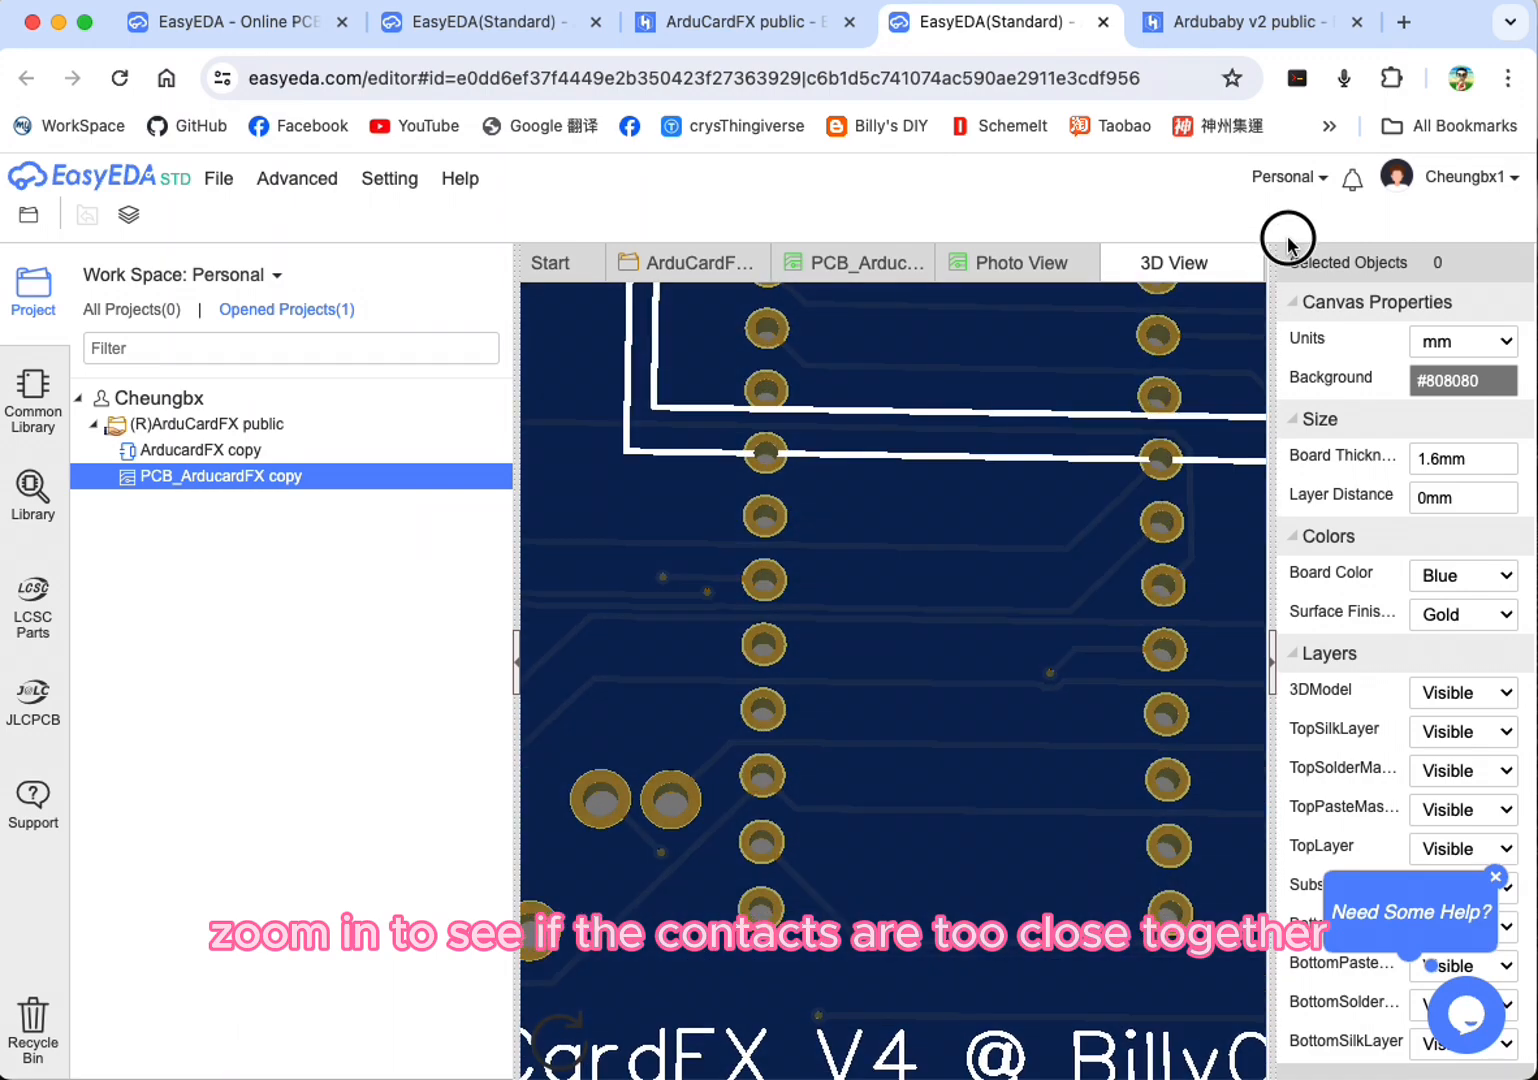
drag(800, 740, 1031, 630)
scroll(1041, 609, down, 8)
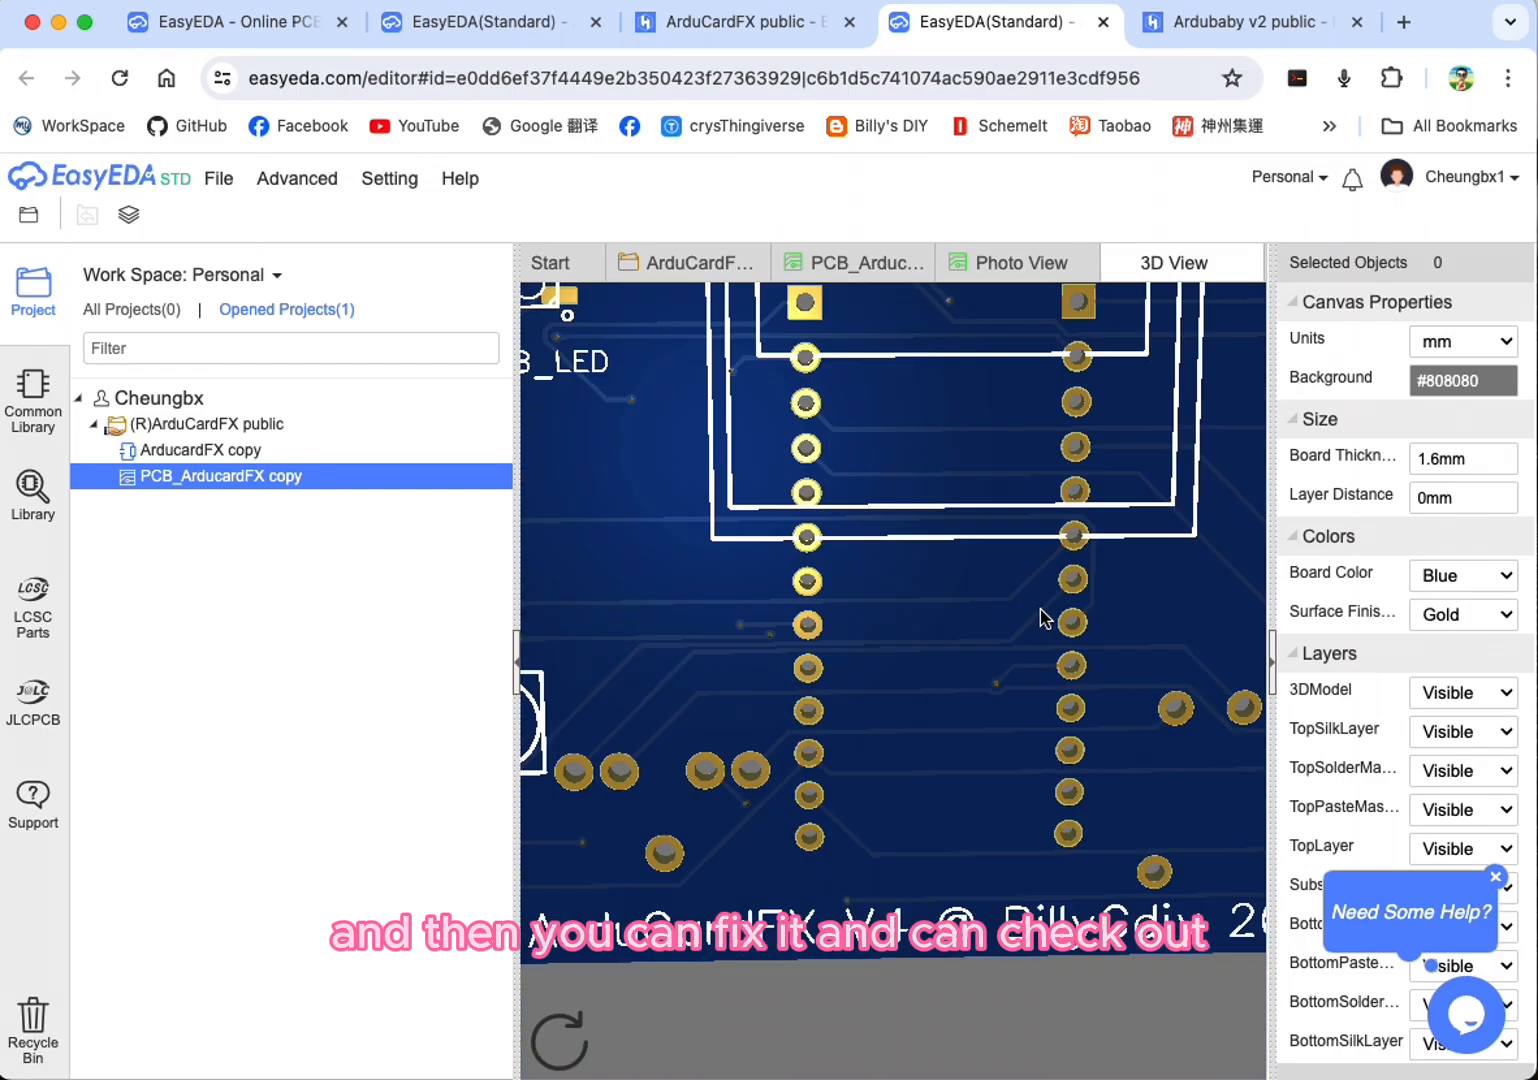
scroll(1047, 530, up, 5)
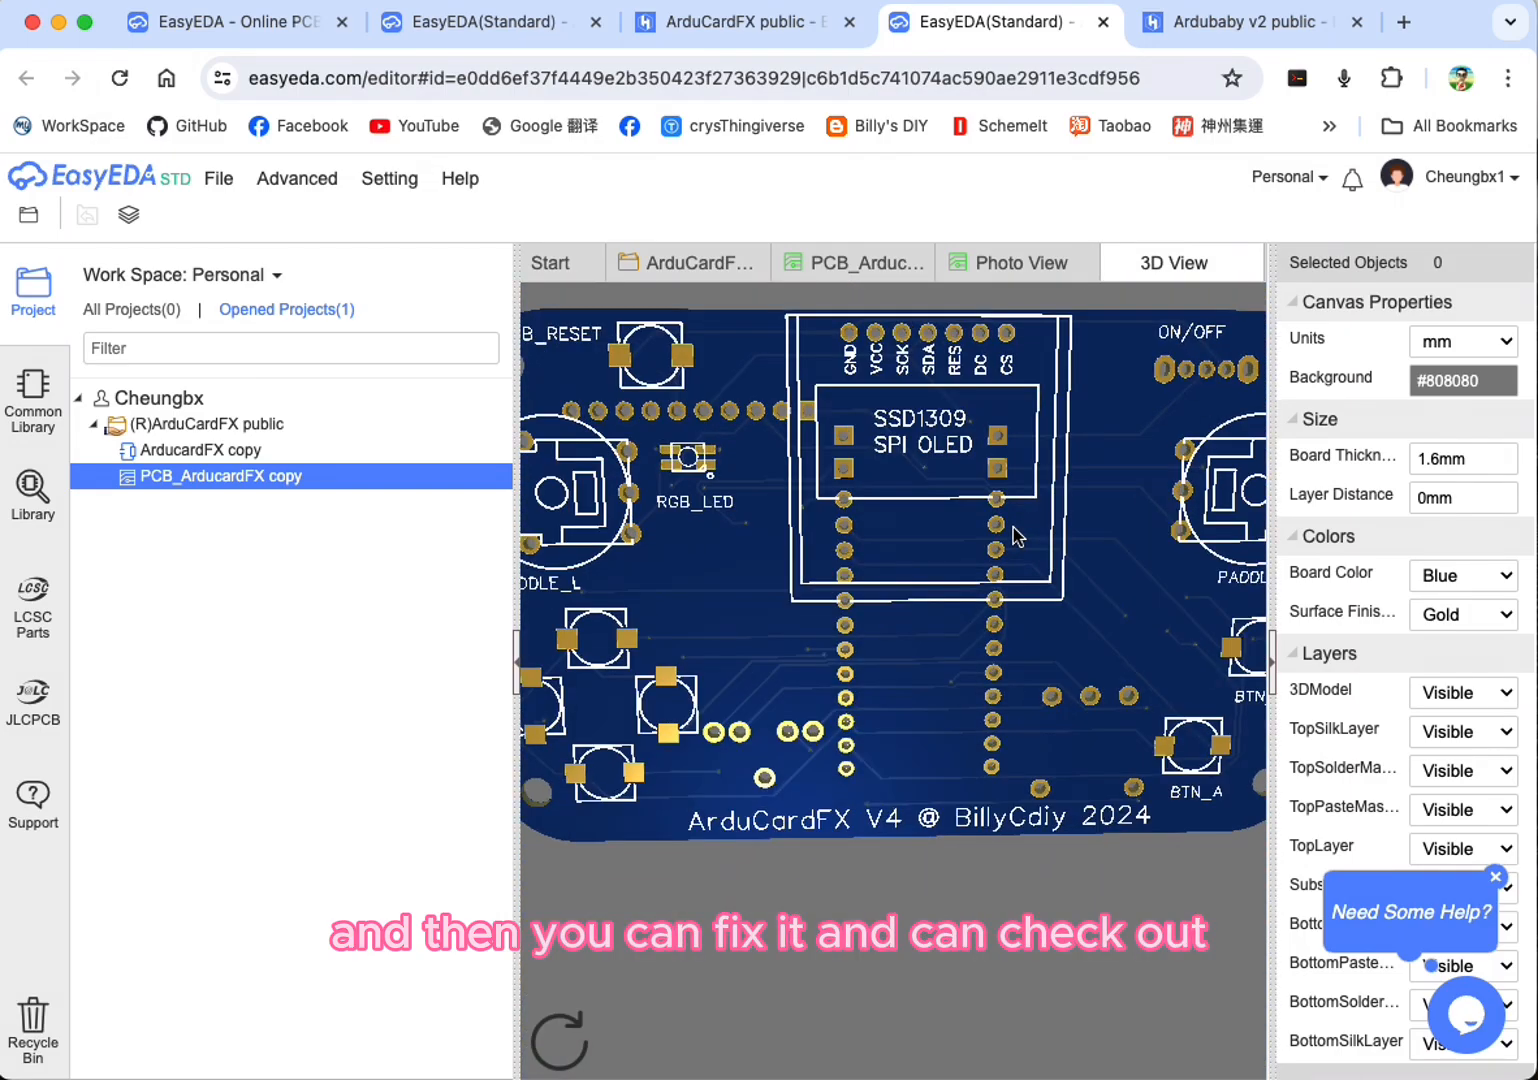
Step: Inspect the pads and silkscreen markings around the SSD1309 SPI OLED area on the 3D board's top side
drag(885, 442, 705, 478)
scroll(886, 549, down, 5)
scroll(886, 549, up, 7)
drag(886, 549, 1070, 405)
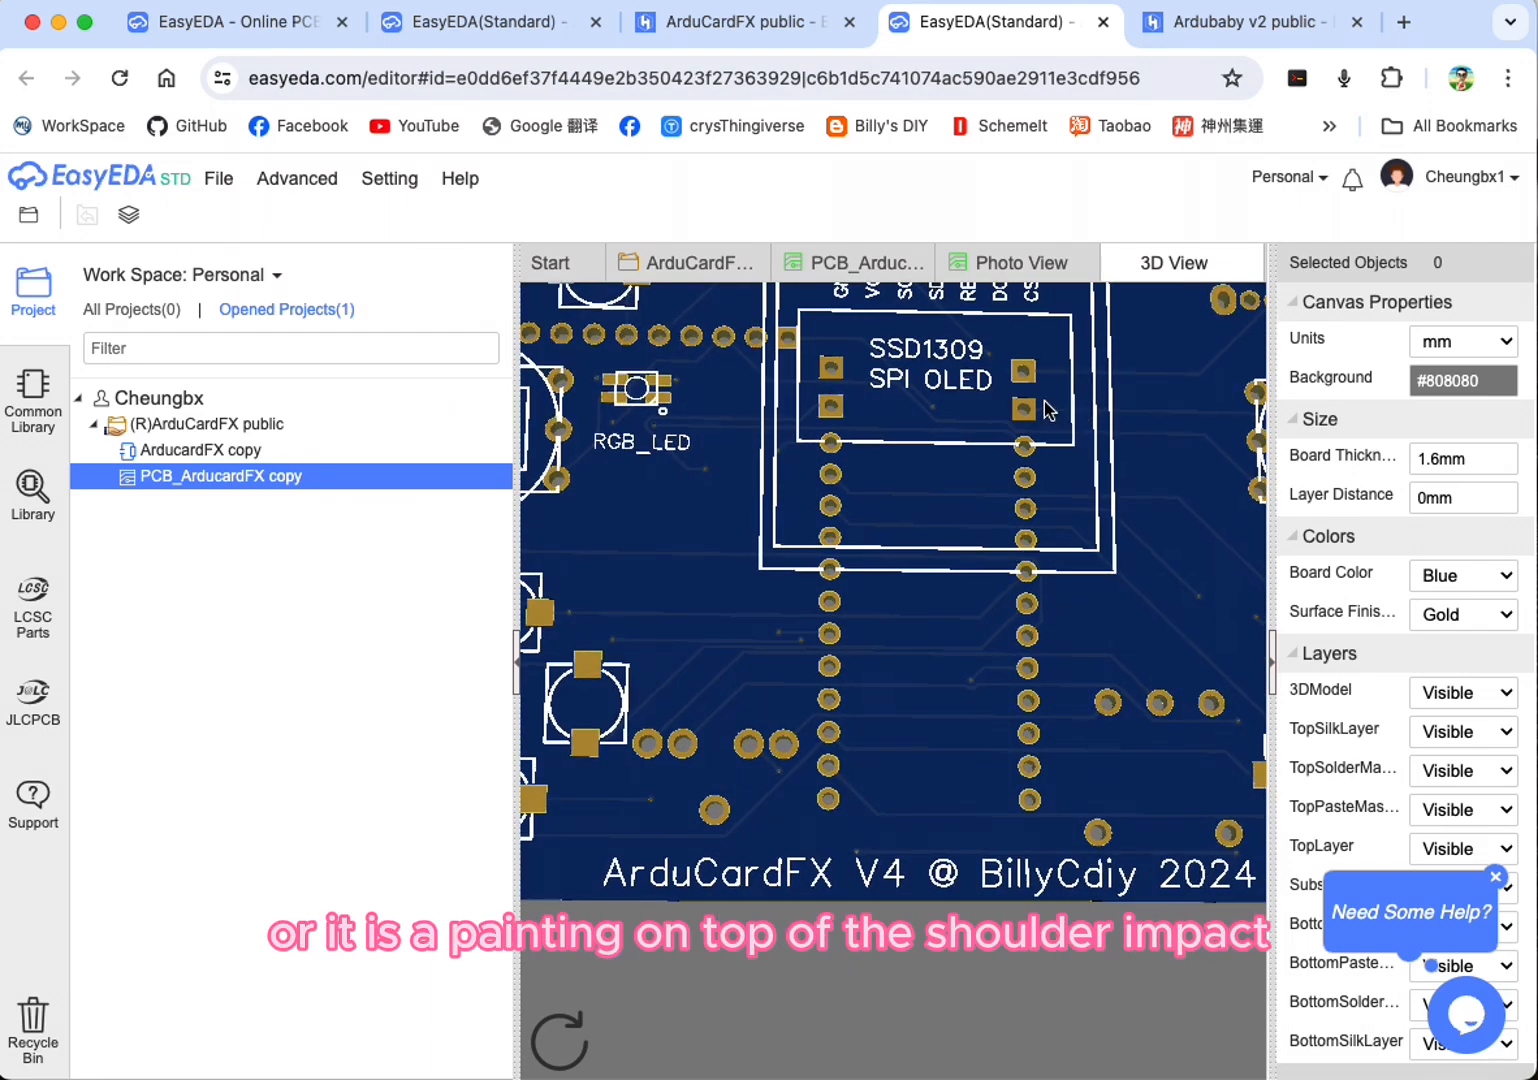
drag(660, 405, 658, 537)
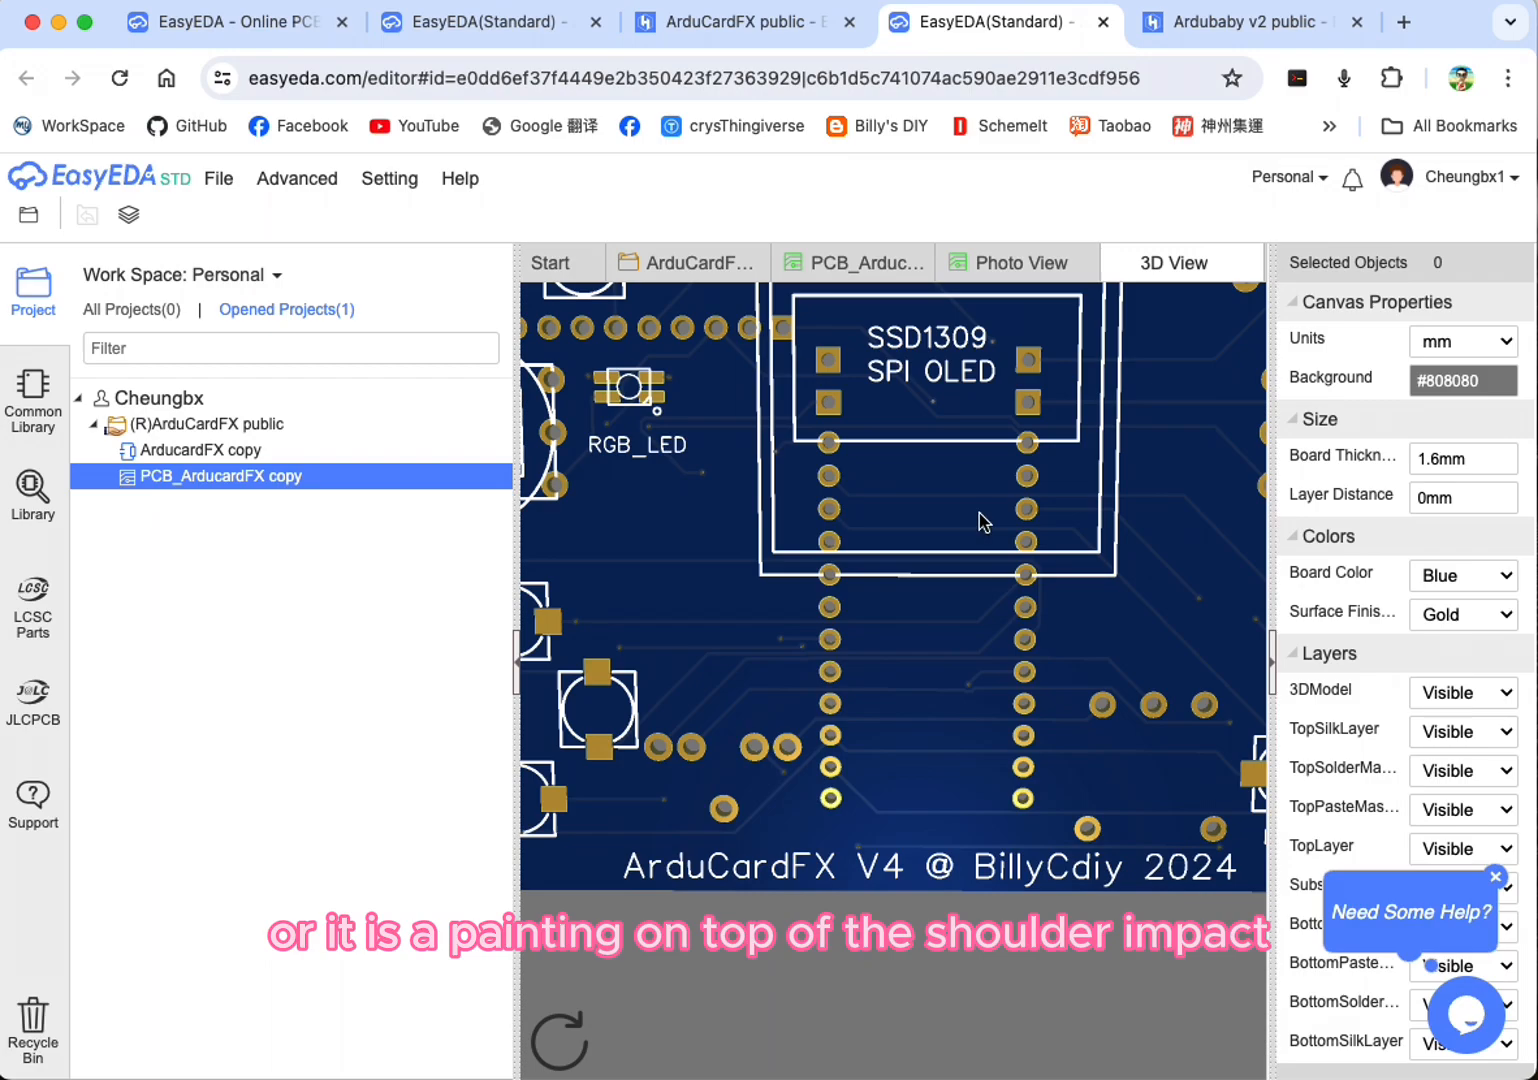
Step: Turn the 3D board to its bottom side and examine the Arduino Pro Micro silkscreen and pin labels up close
drag(1032, 488, 446, 457)
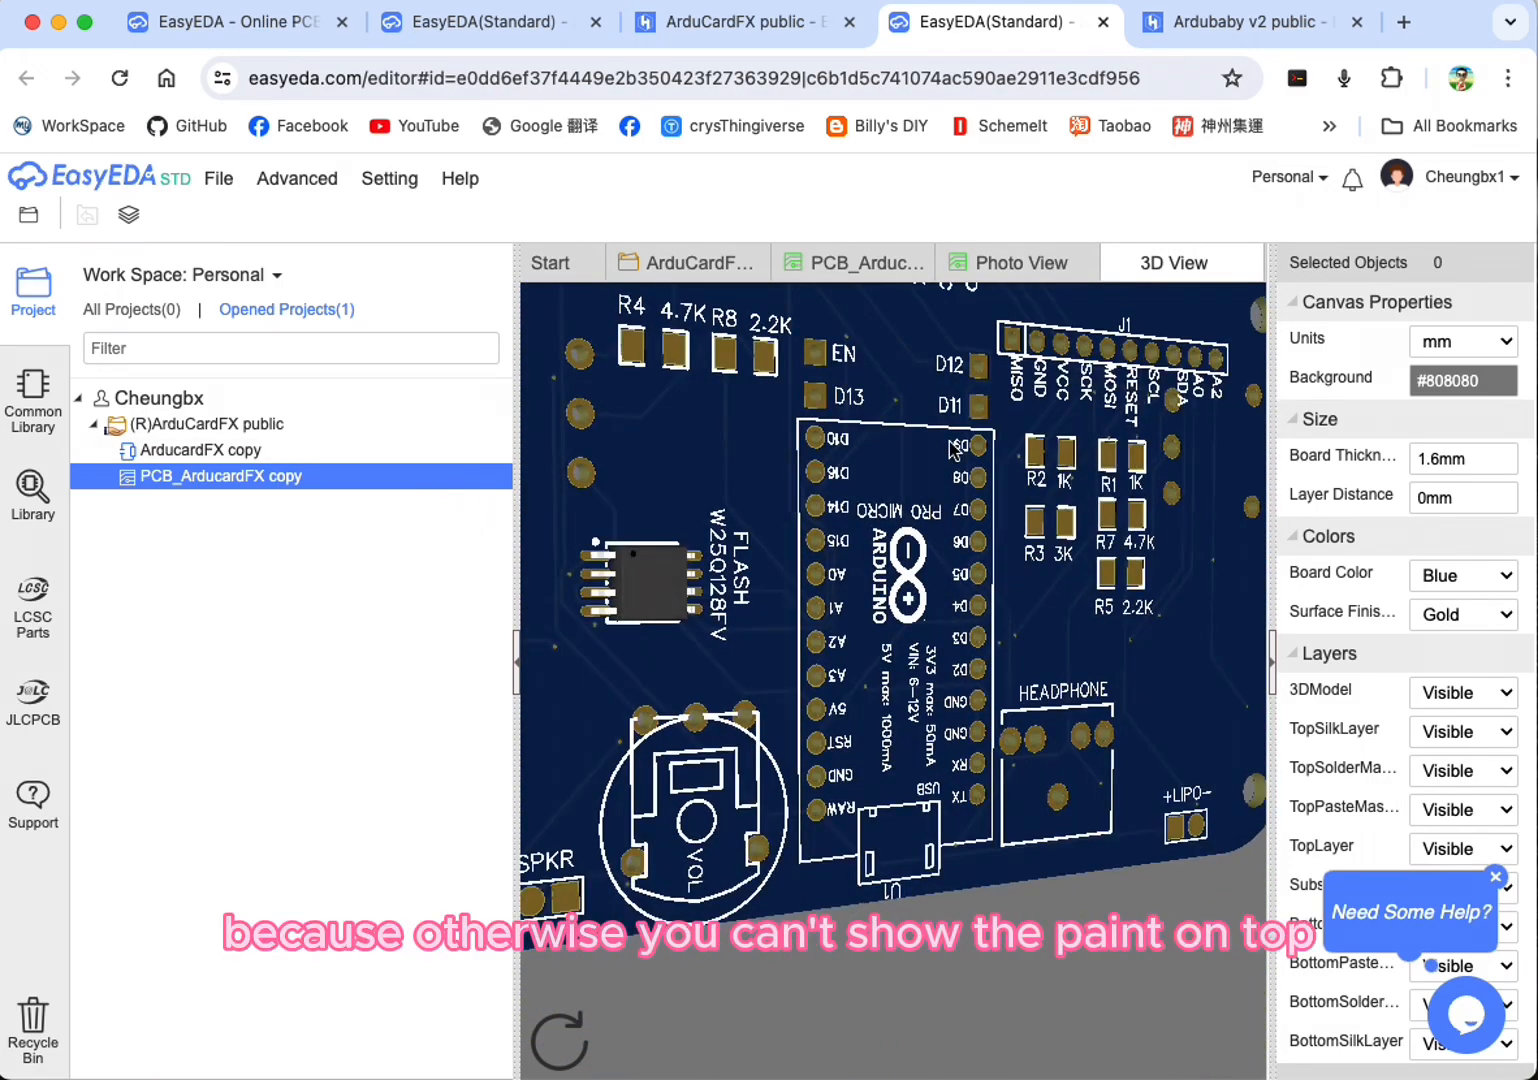
drag(868, 497, 838, 567)
scroll(836, 540, up, 5)
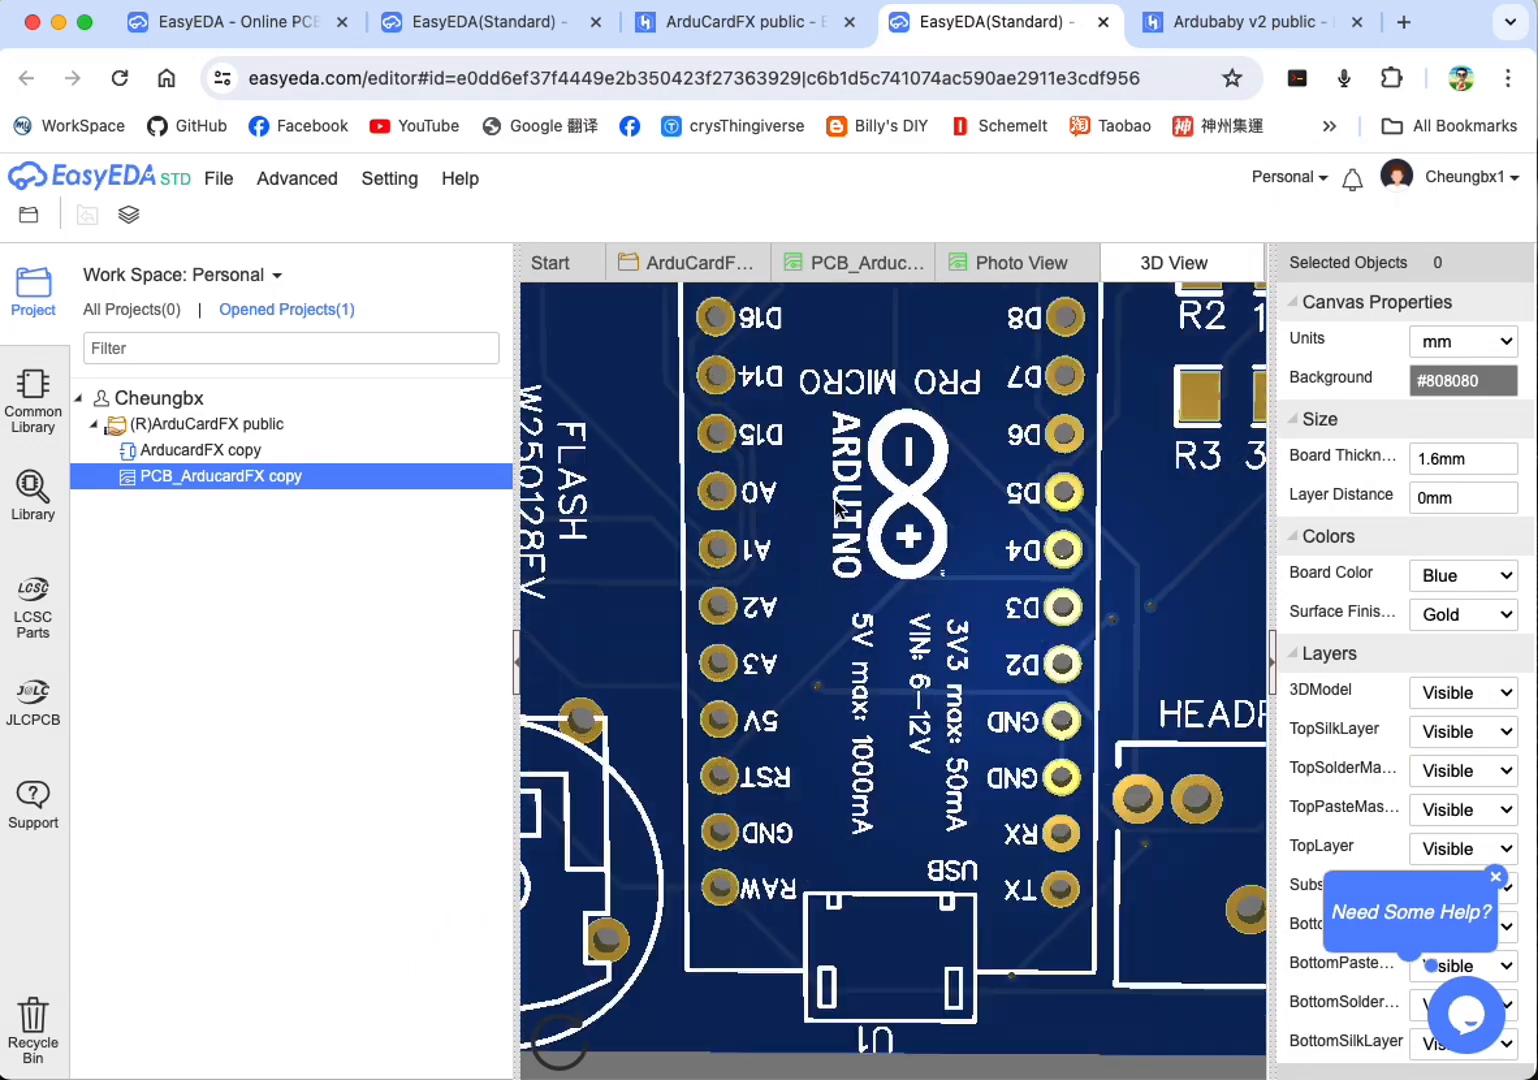
Step: Rotate the 3D board to examine the flash chip's component model on the bottom side, and return to the full top view
scroll(834, 513, down, 5)
drag(836, 530, 1015, 733)
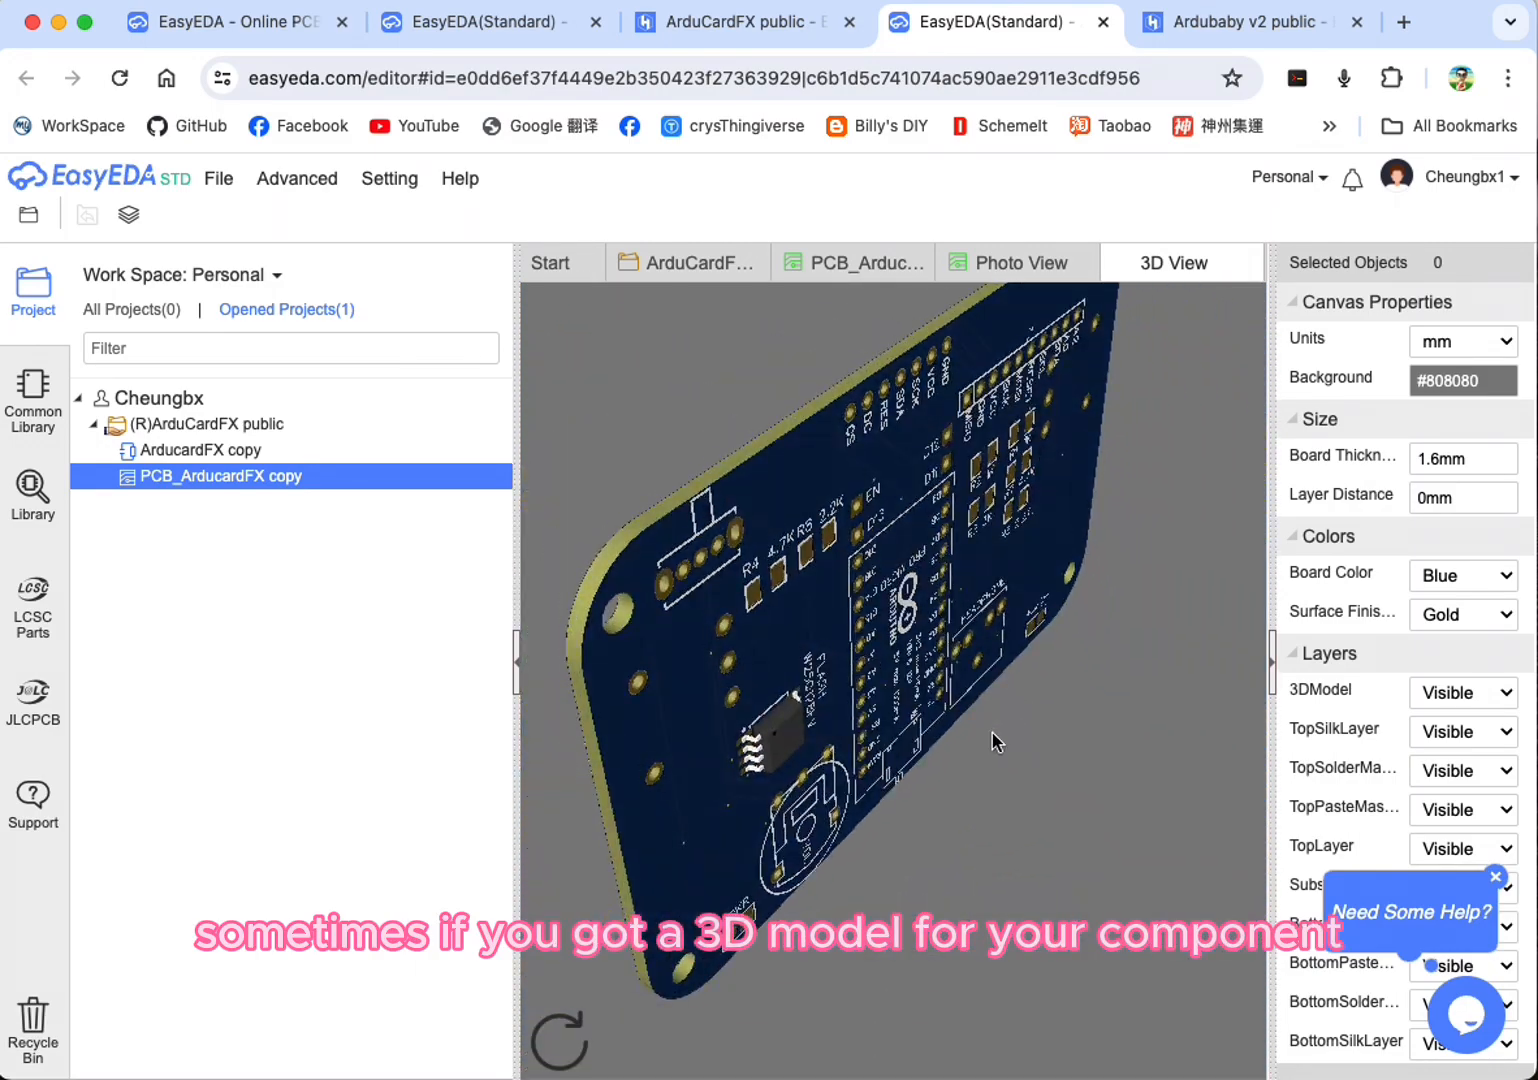
drag(772, 712, 700, 588)
drag(740, 678, 912, 735)
drag(1209, 604, 1325, 556)
drag(880, 578, 381, 577)
drag(971, 638, 1045, 562)
scroll(1073, 560, up, 3)
scroll(1075, 532, down, 6)
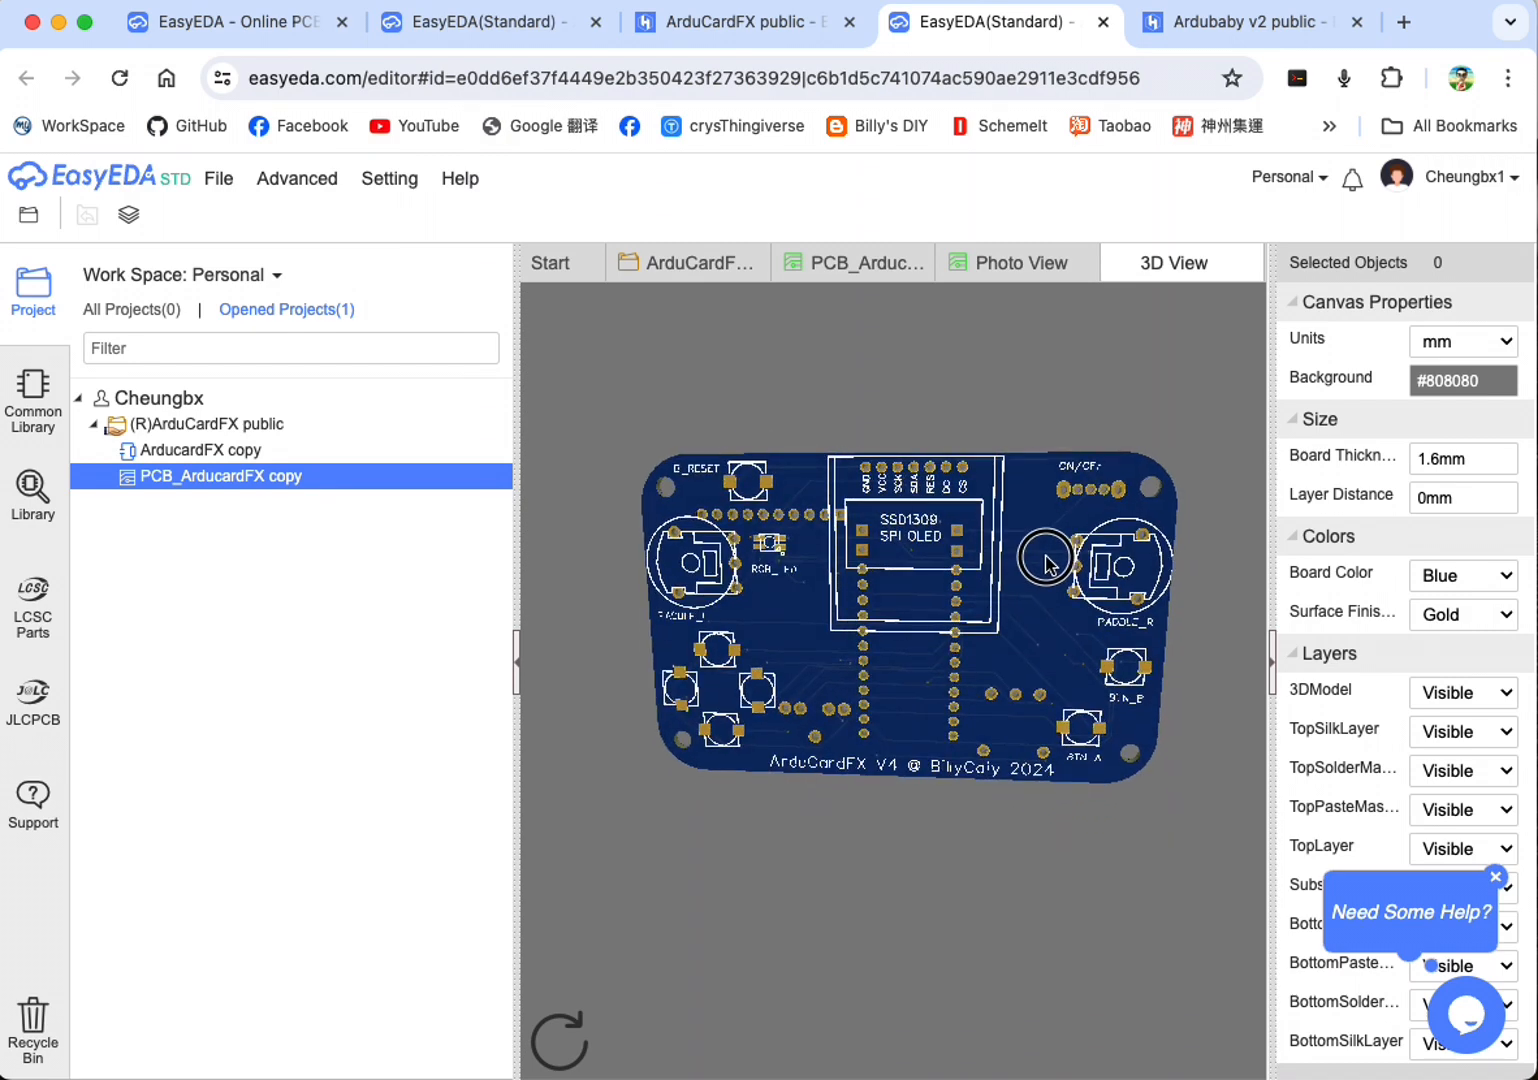
Step: Open the ArducardFX copy schematic and look over its Buttons, Flash 16MB and LIPO Battery sections up close and as a whole sheet
click(230, 455)
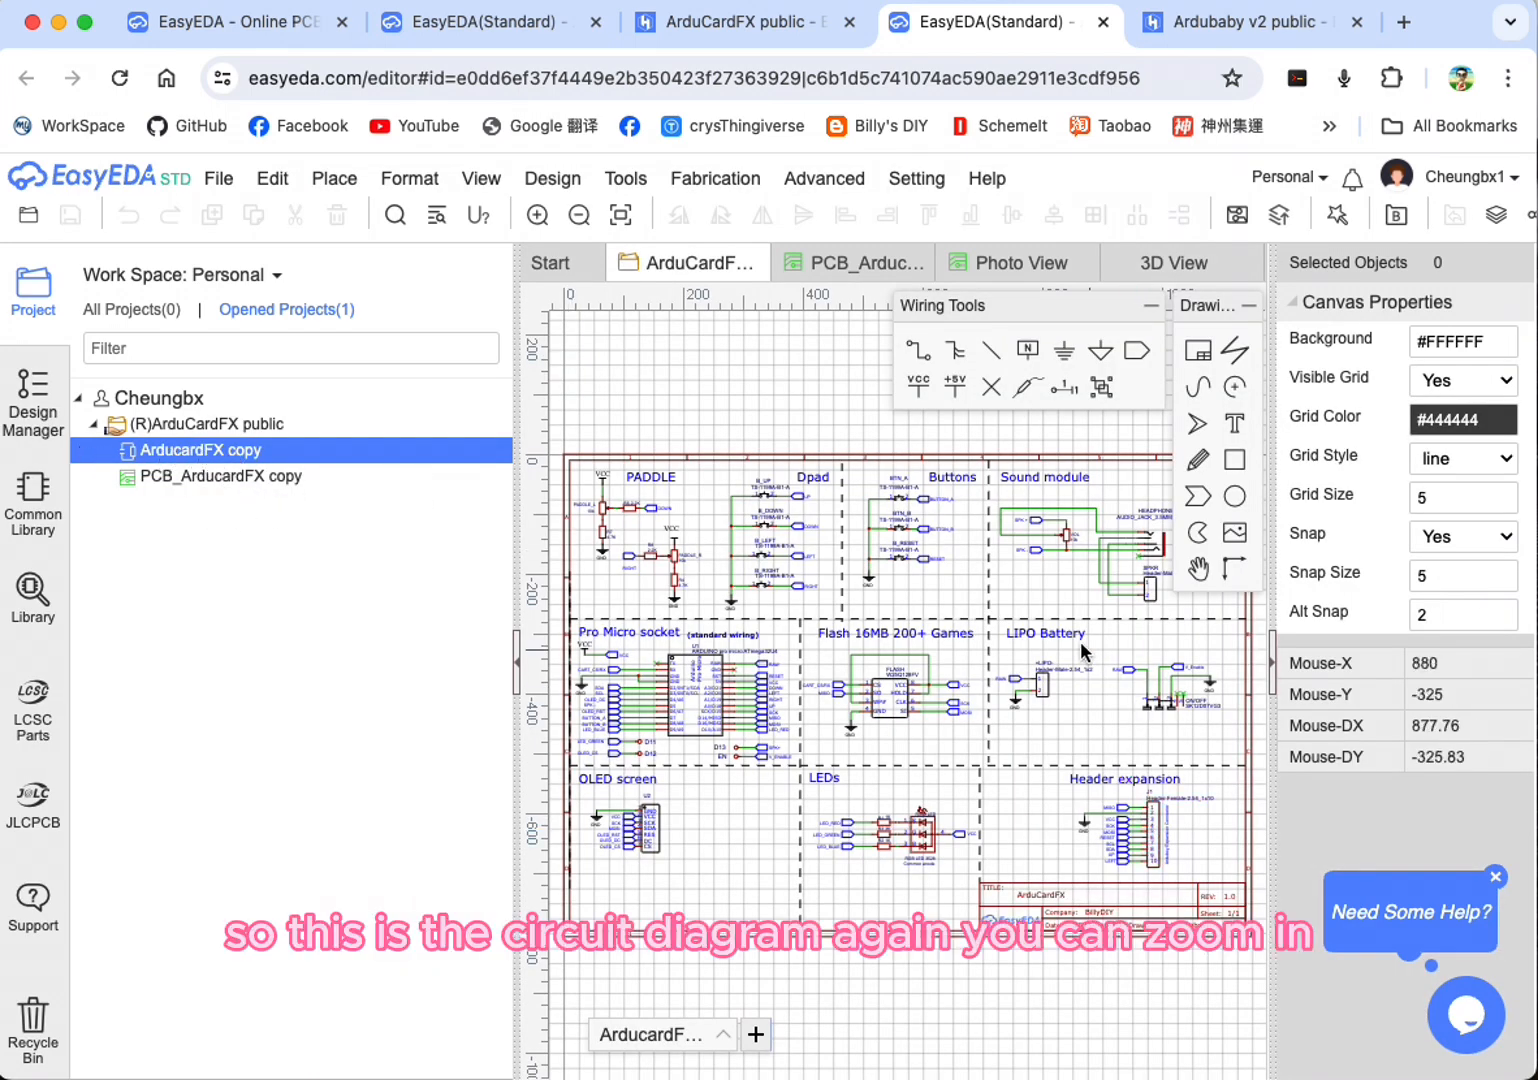
scroll(876, 579, up, 3)
scroll(876, 583, up, 2)
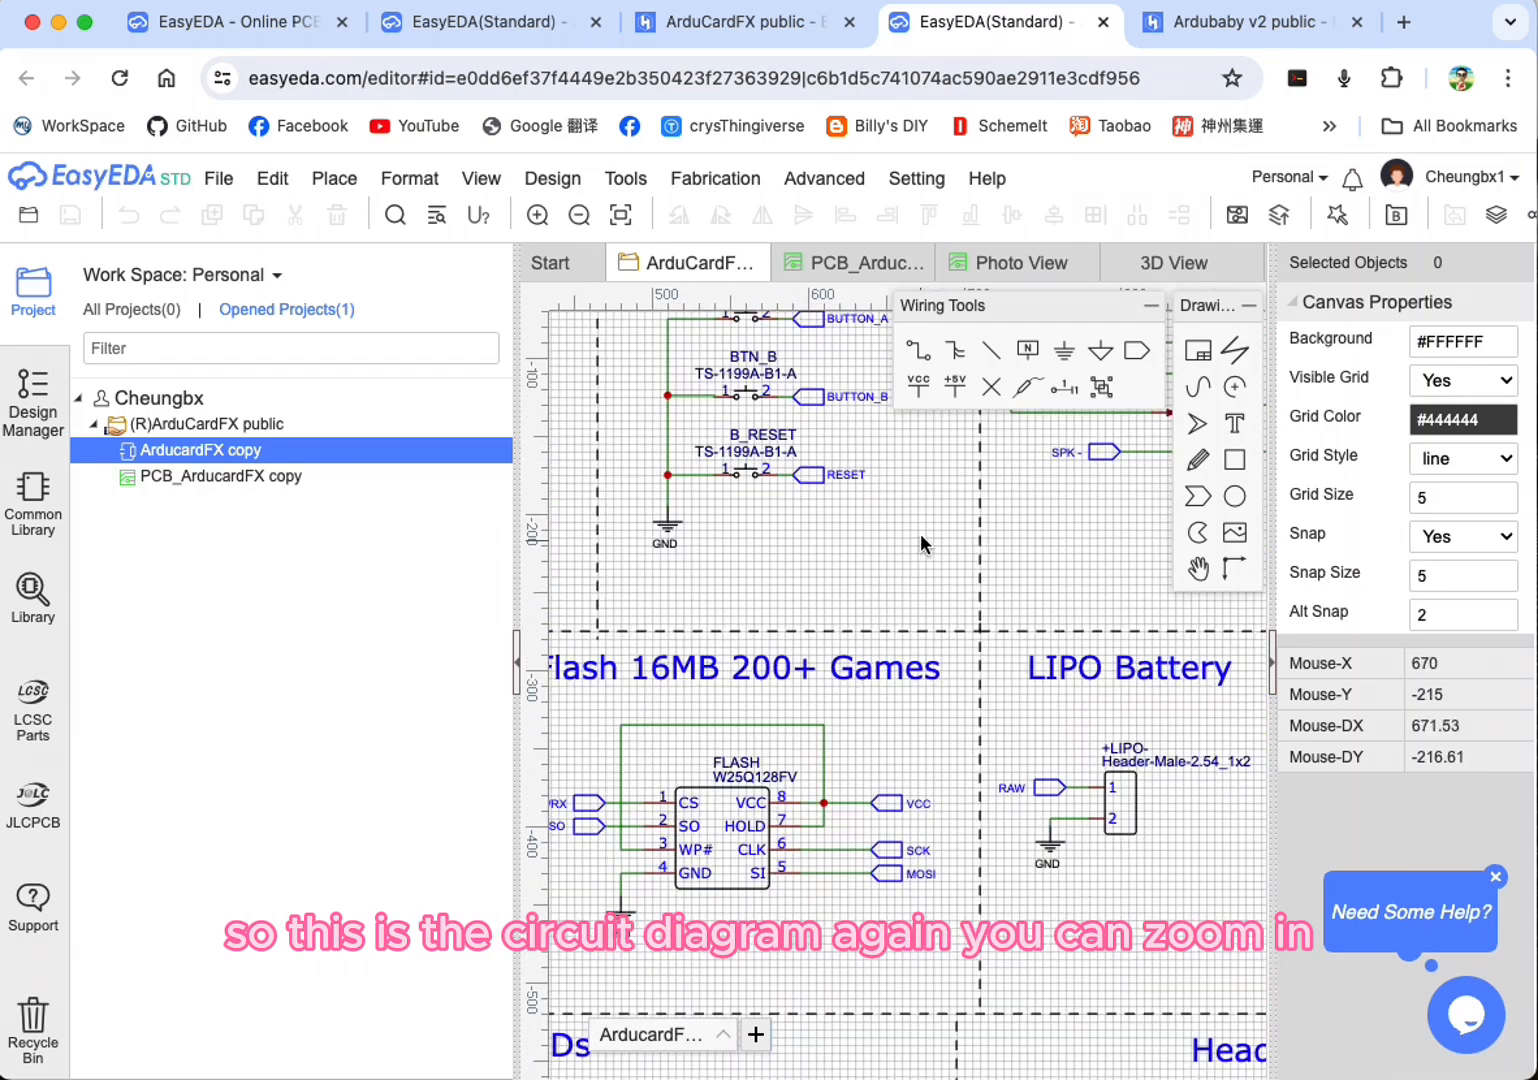
scroll(922, 535, down, 1)
right_drag(930, 514, 972, 620)
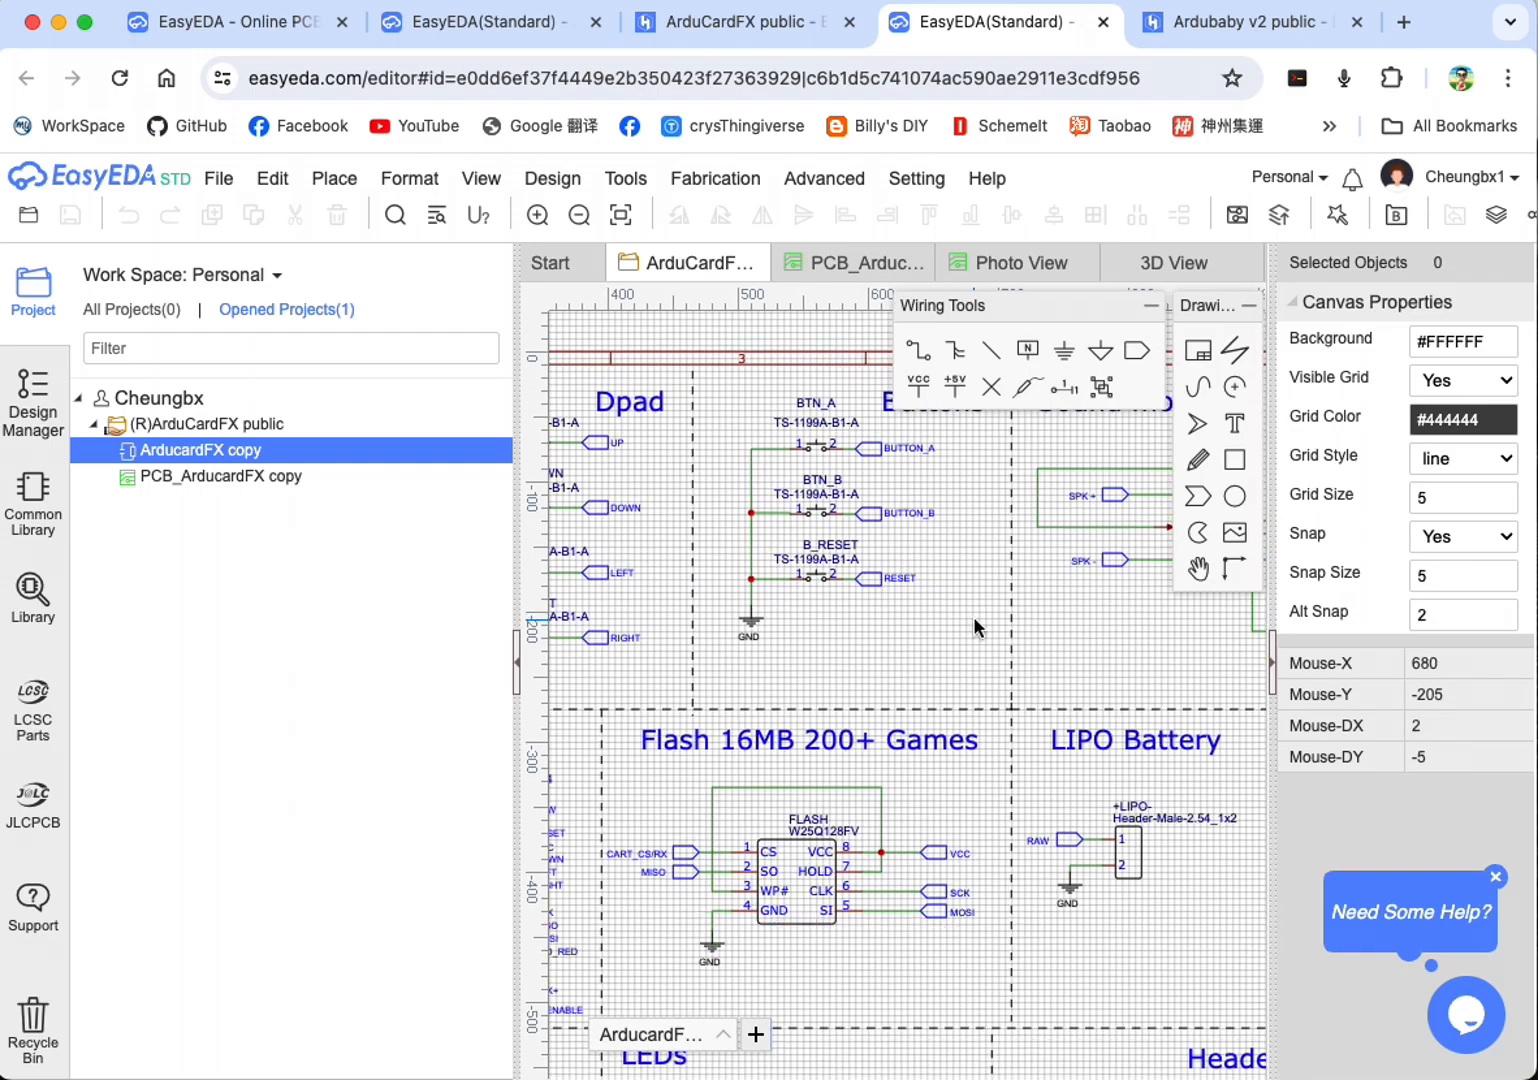
scroll(815, 645, up, 2)
scroll(813, 637, down, 4)
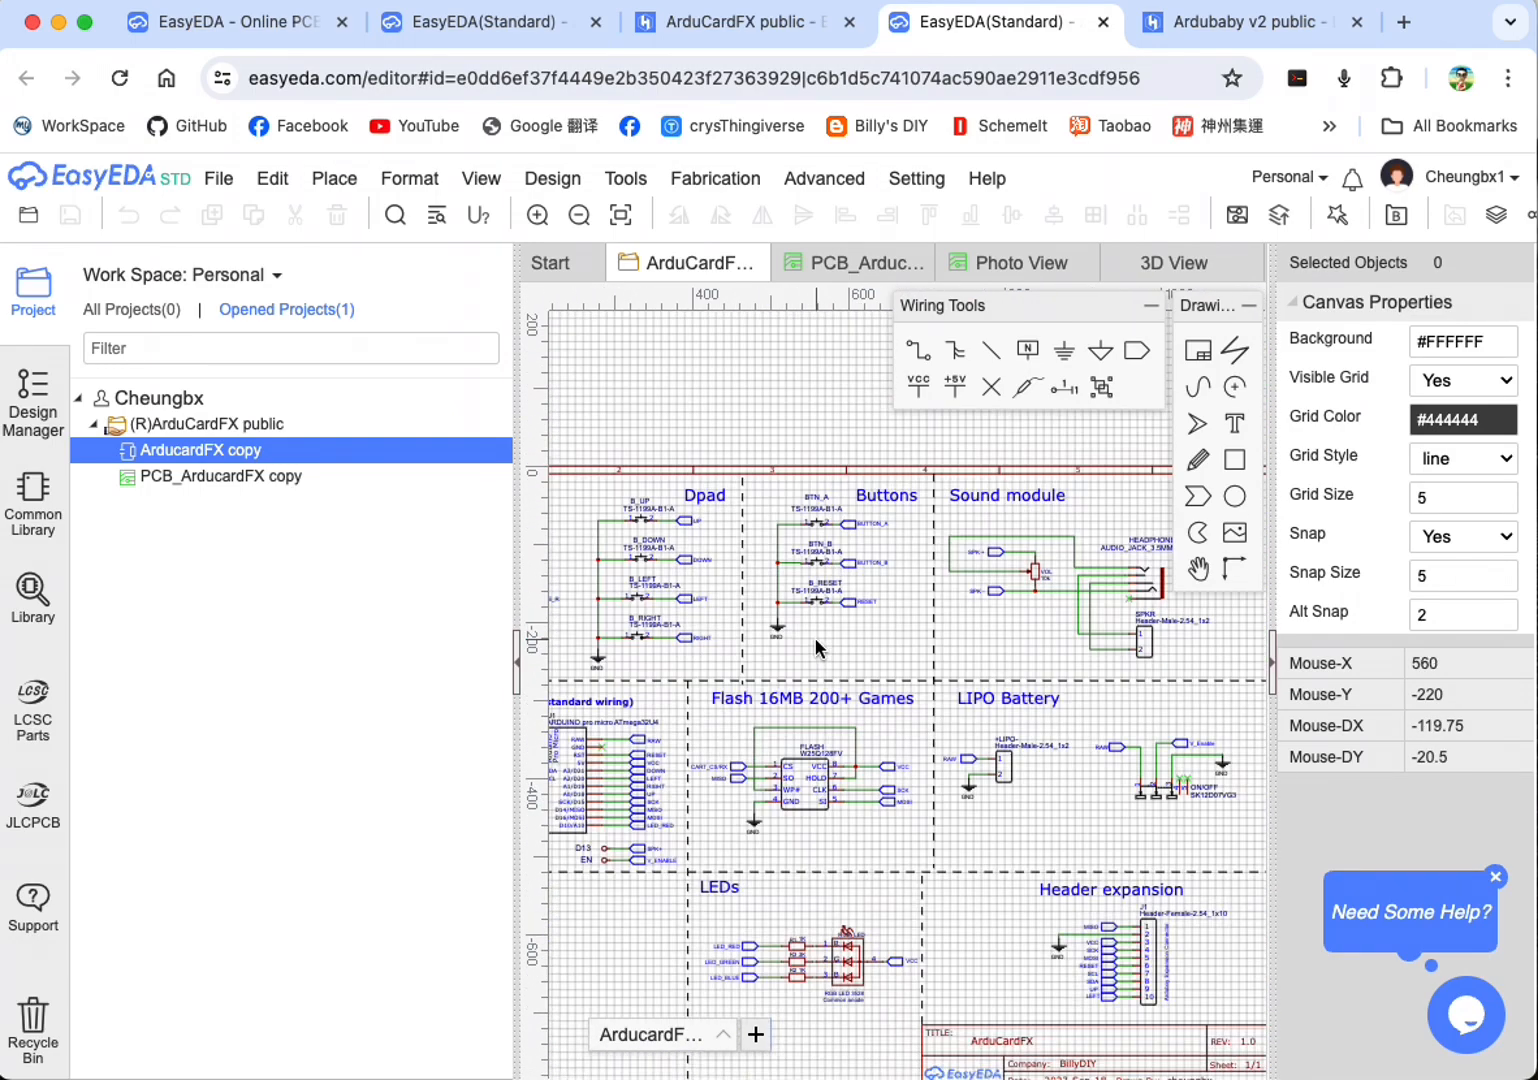
scroll(815, 636, up, 1)
scroll(813, 634, down, 3)
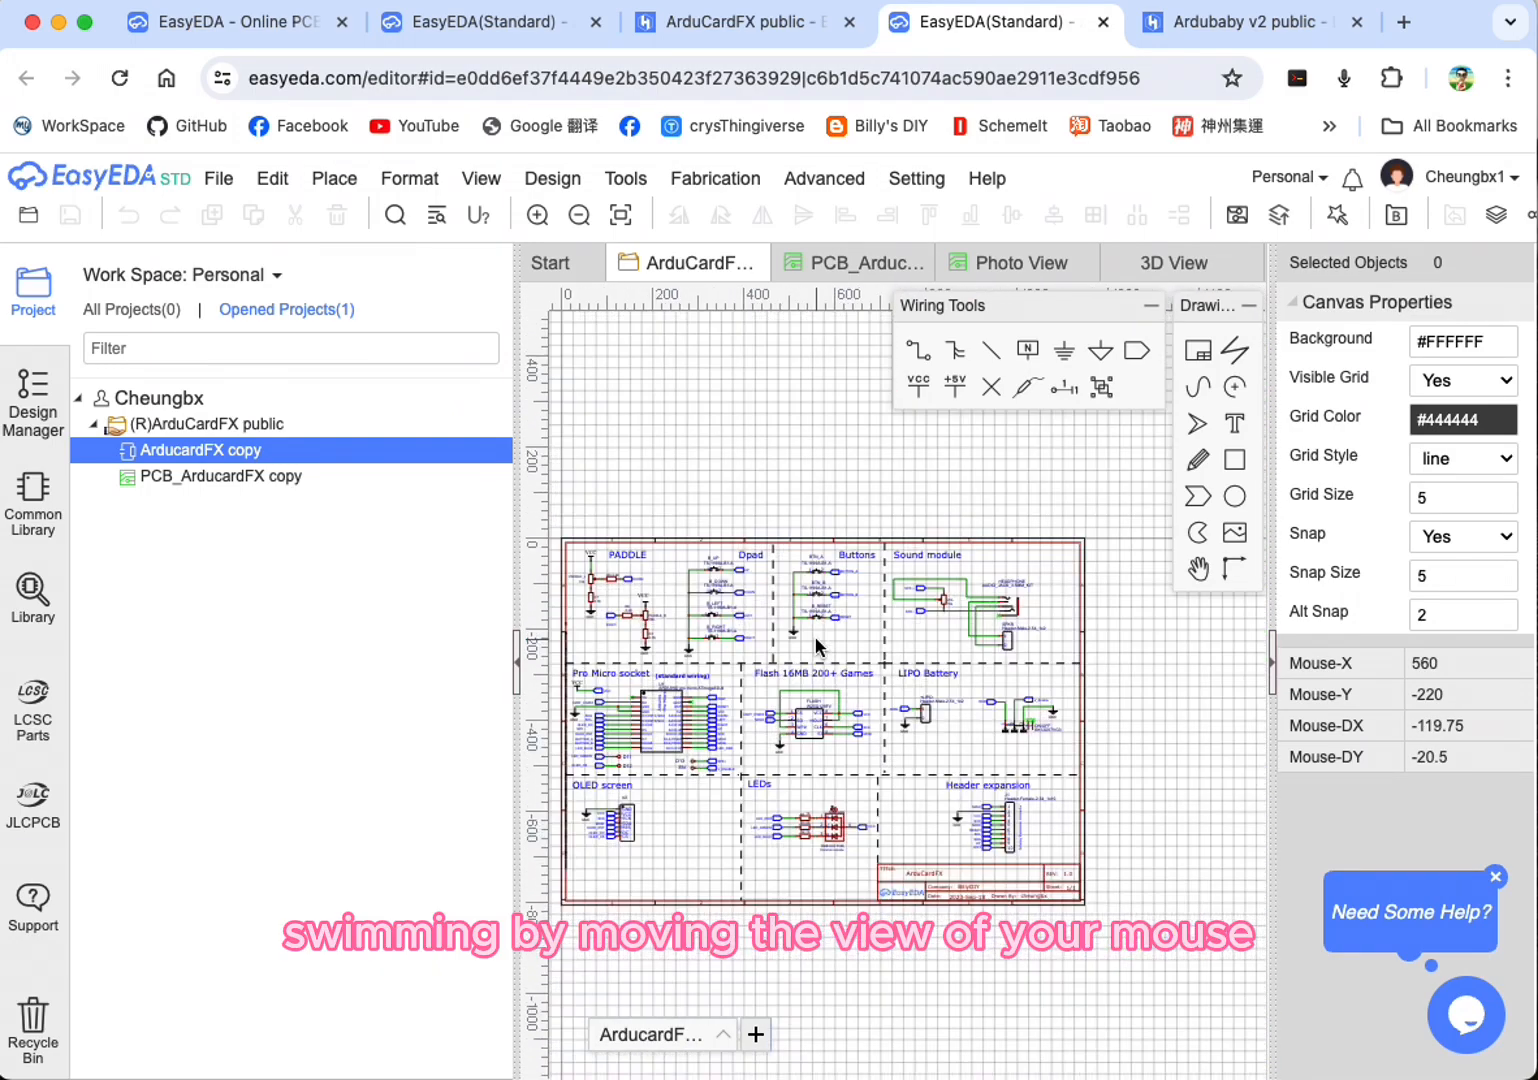
scroll(813, 634, up, 2)
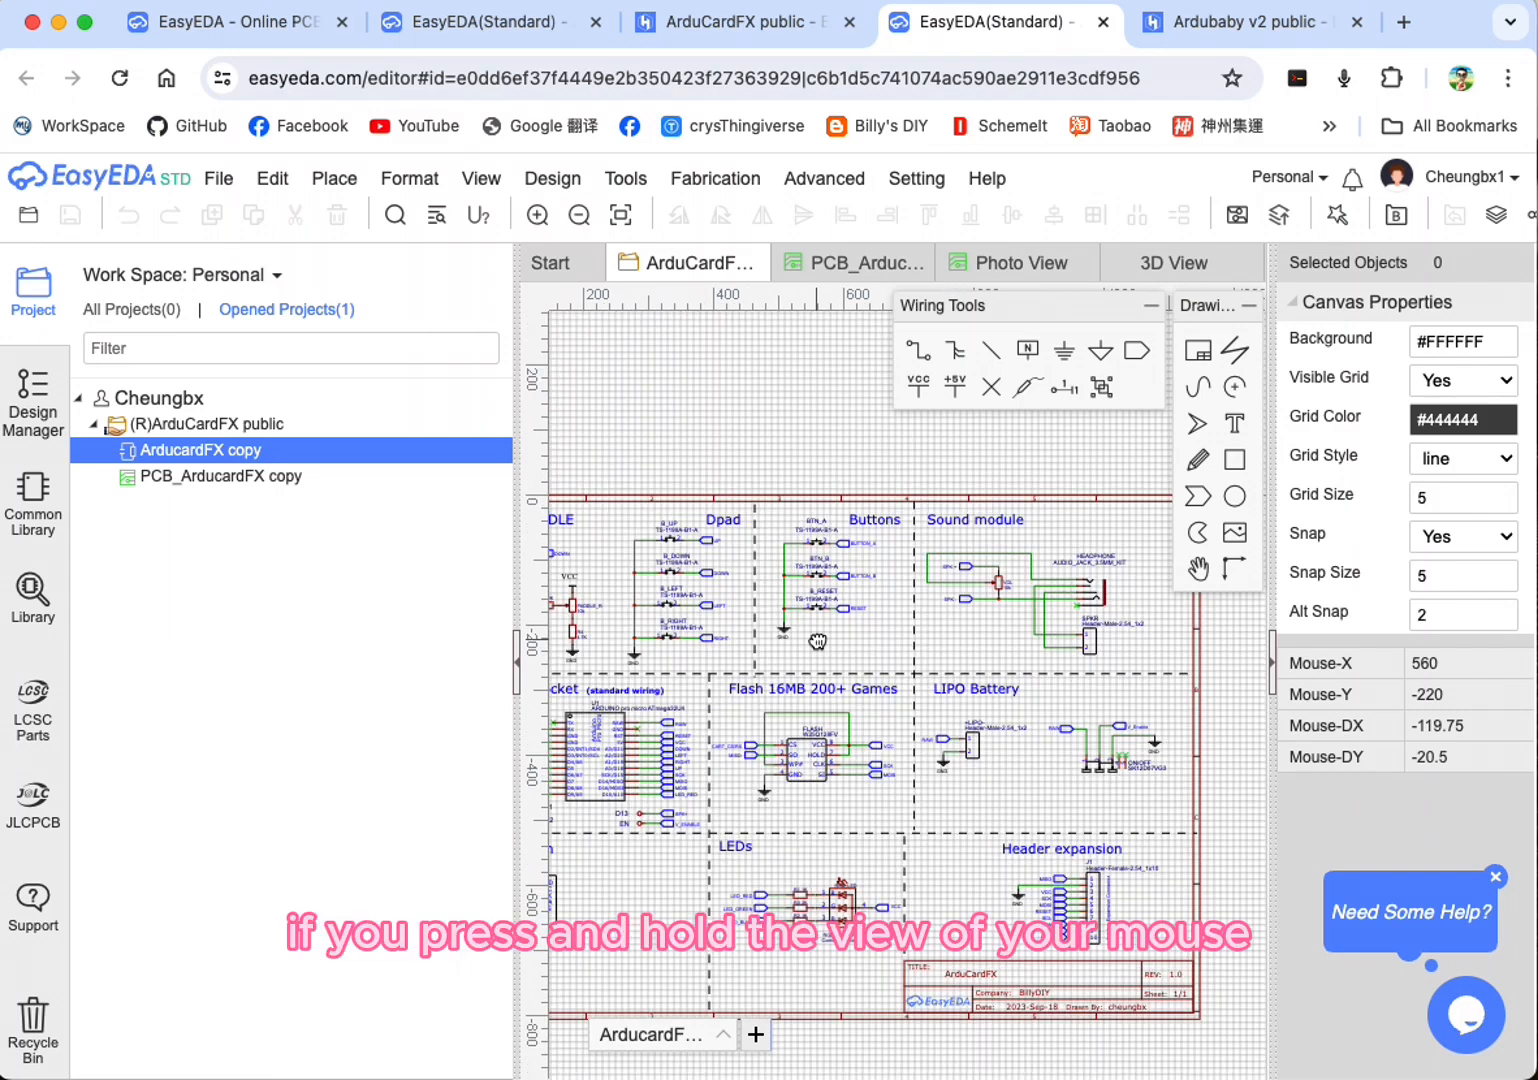
Step: Examine the PADDLE potentiometer circuits, the Dpad switches and the Pro Micro socket wiring in the schematic
middle_drag(816, 640, 1116, 589)
scroll(1030, 600, up, 5)
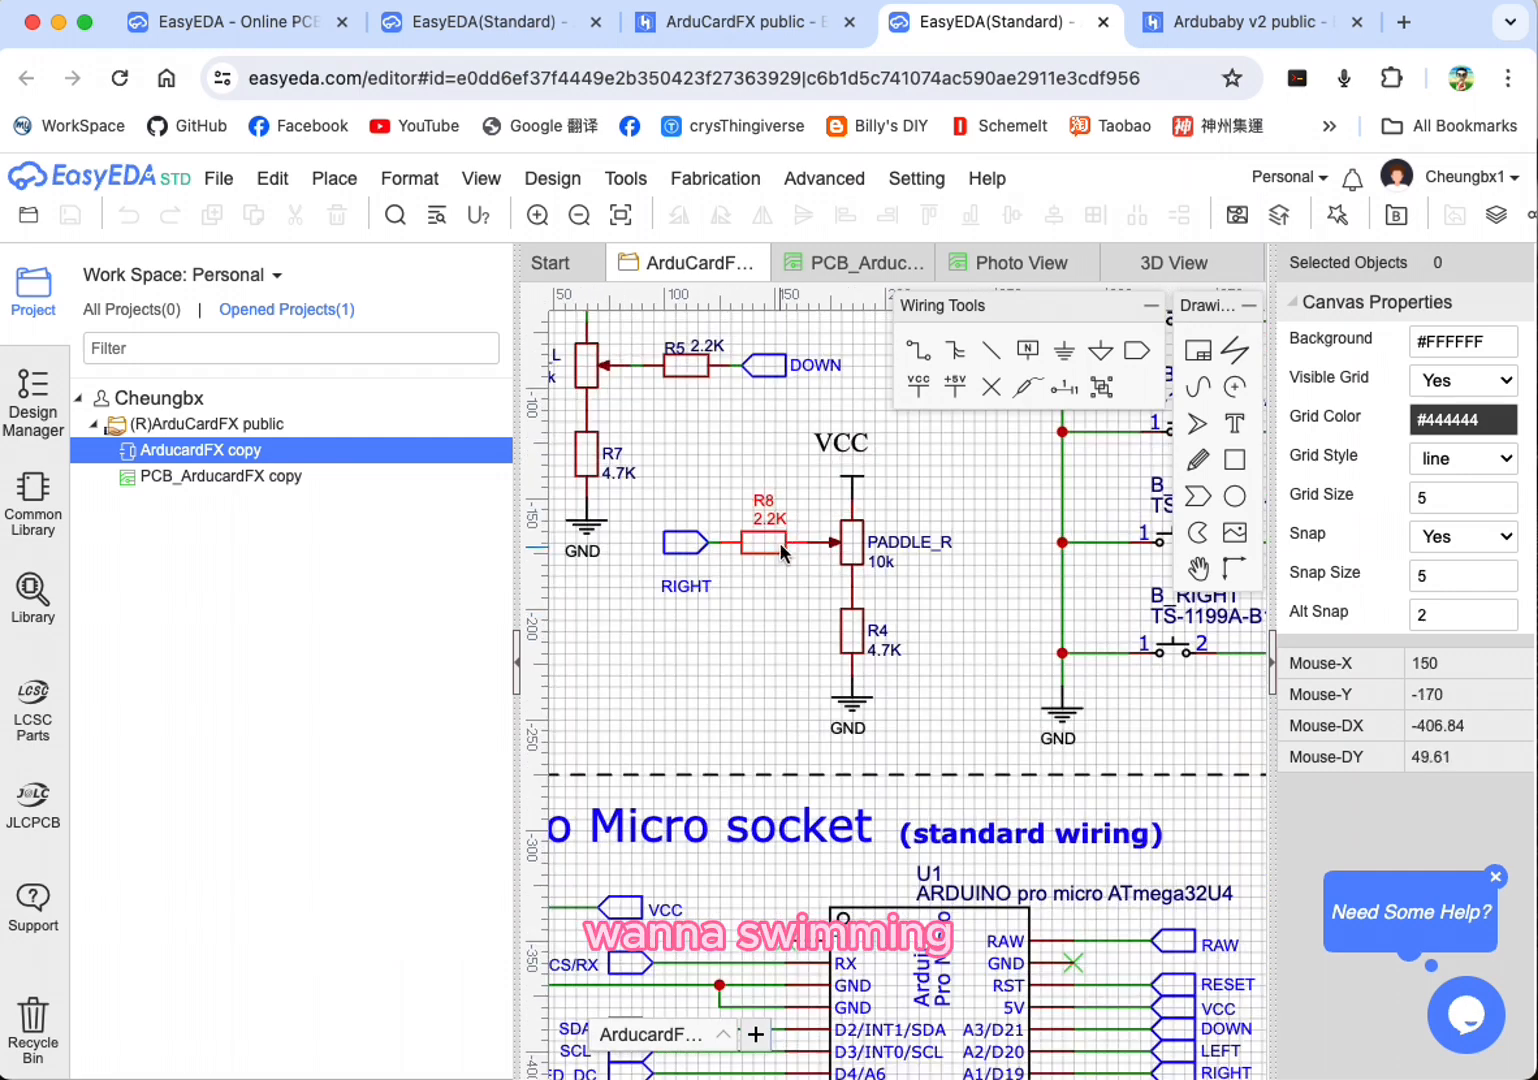
right_drag(767, 474, 903, 749)
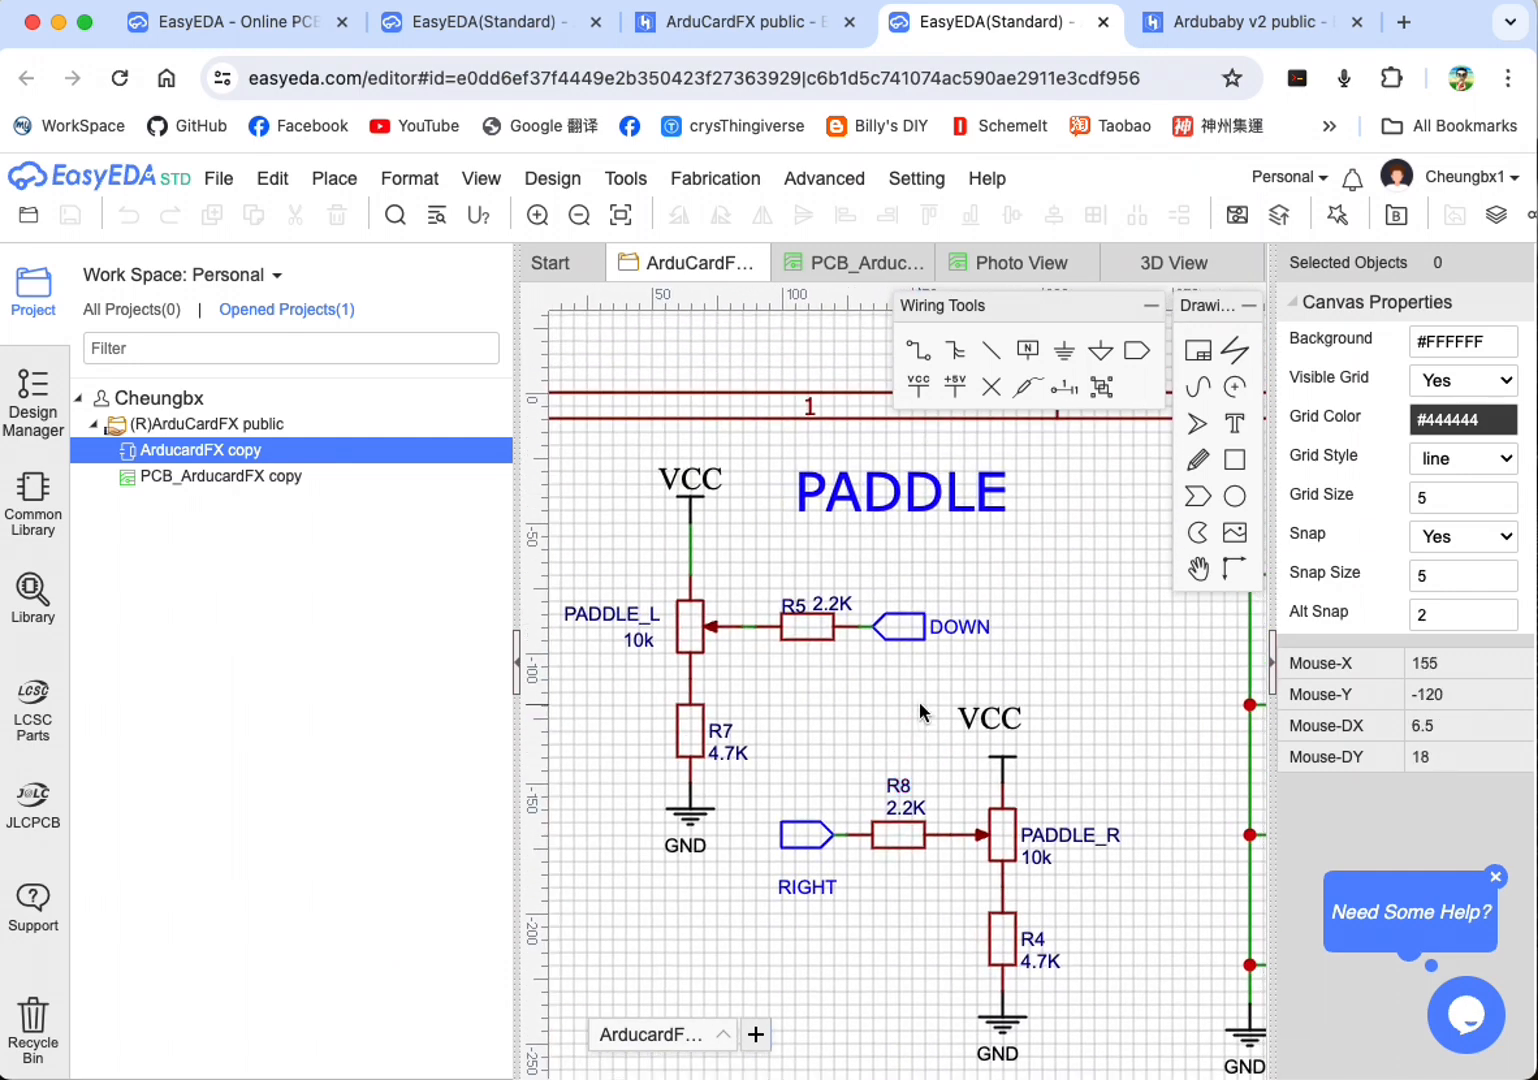
scroll(919, 701, down, 3)
scroll(1010, 640, down, 1)
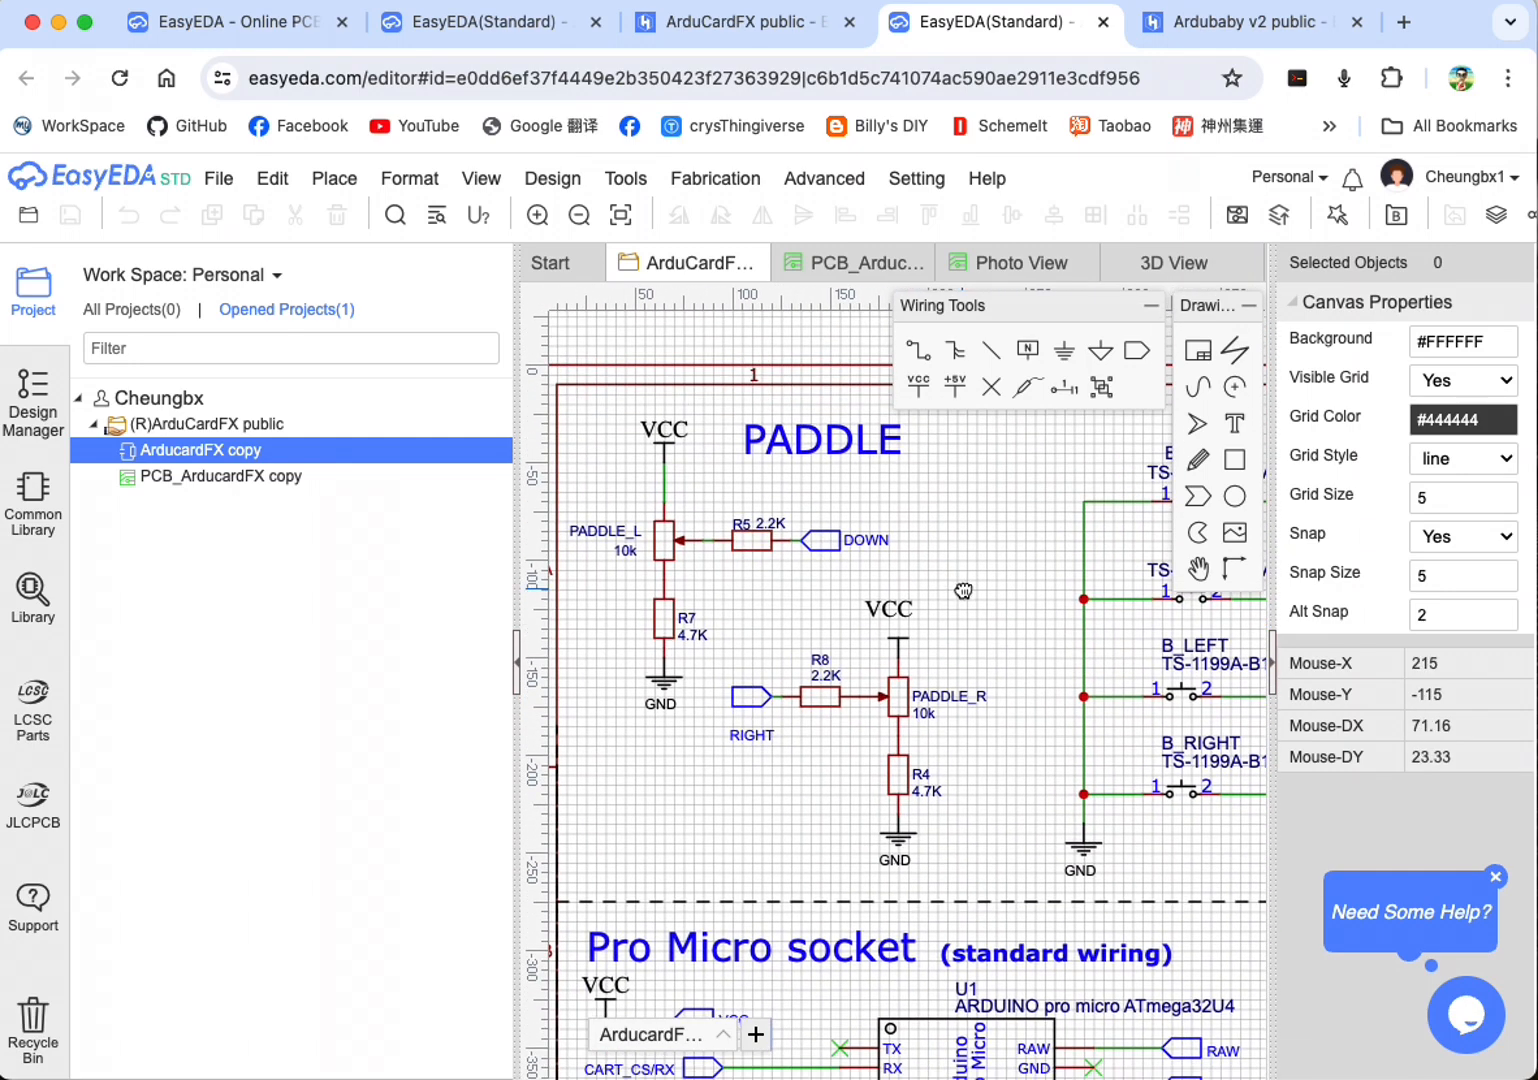
scroll(974, 600, down, 1)
right_drag(1064, 627, 1001, 594)
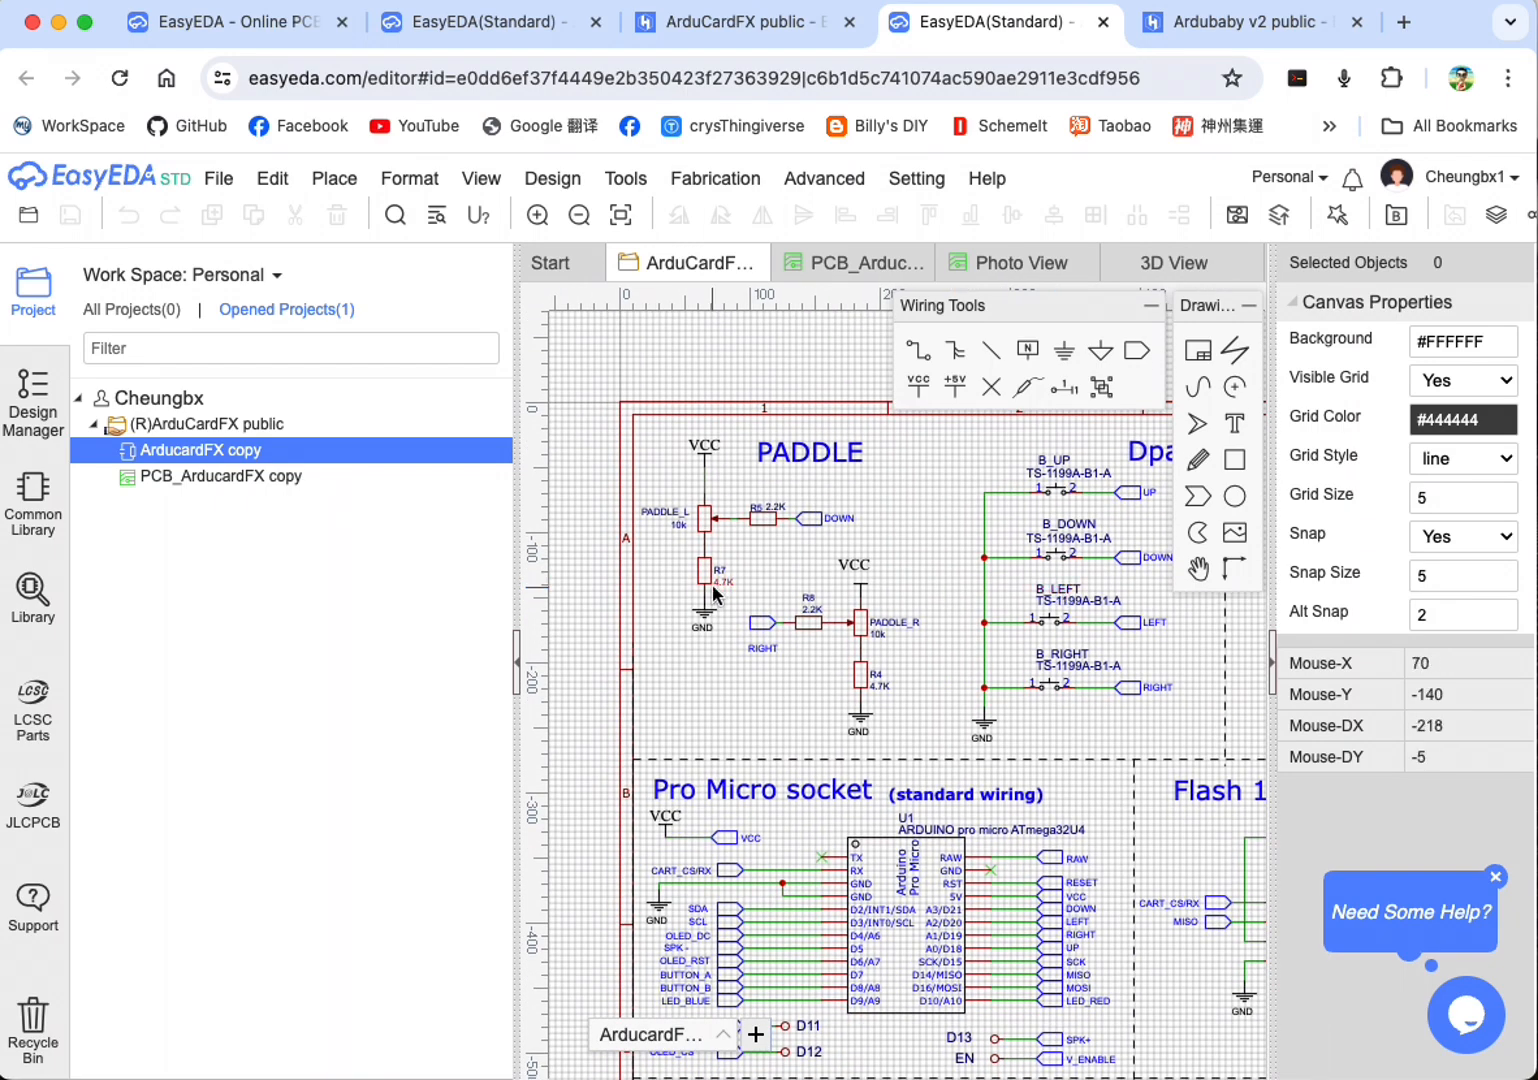
scroll(925, 601, up, 6)
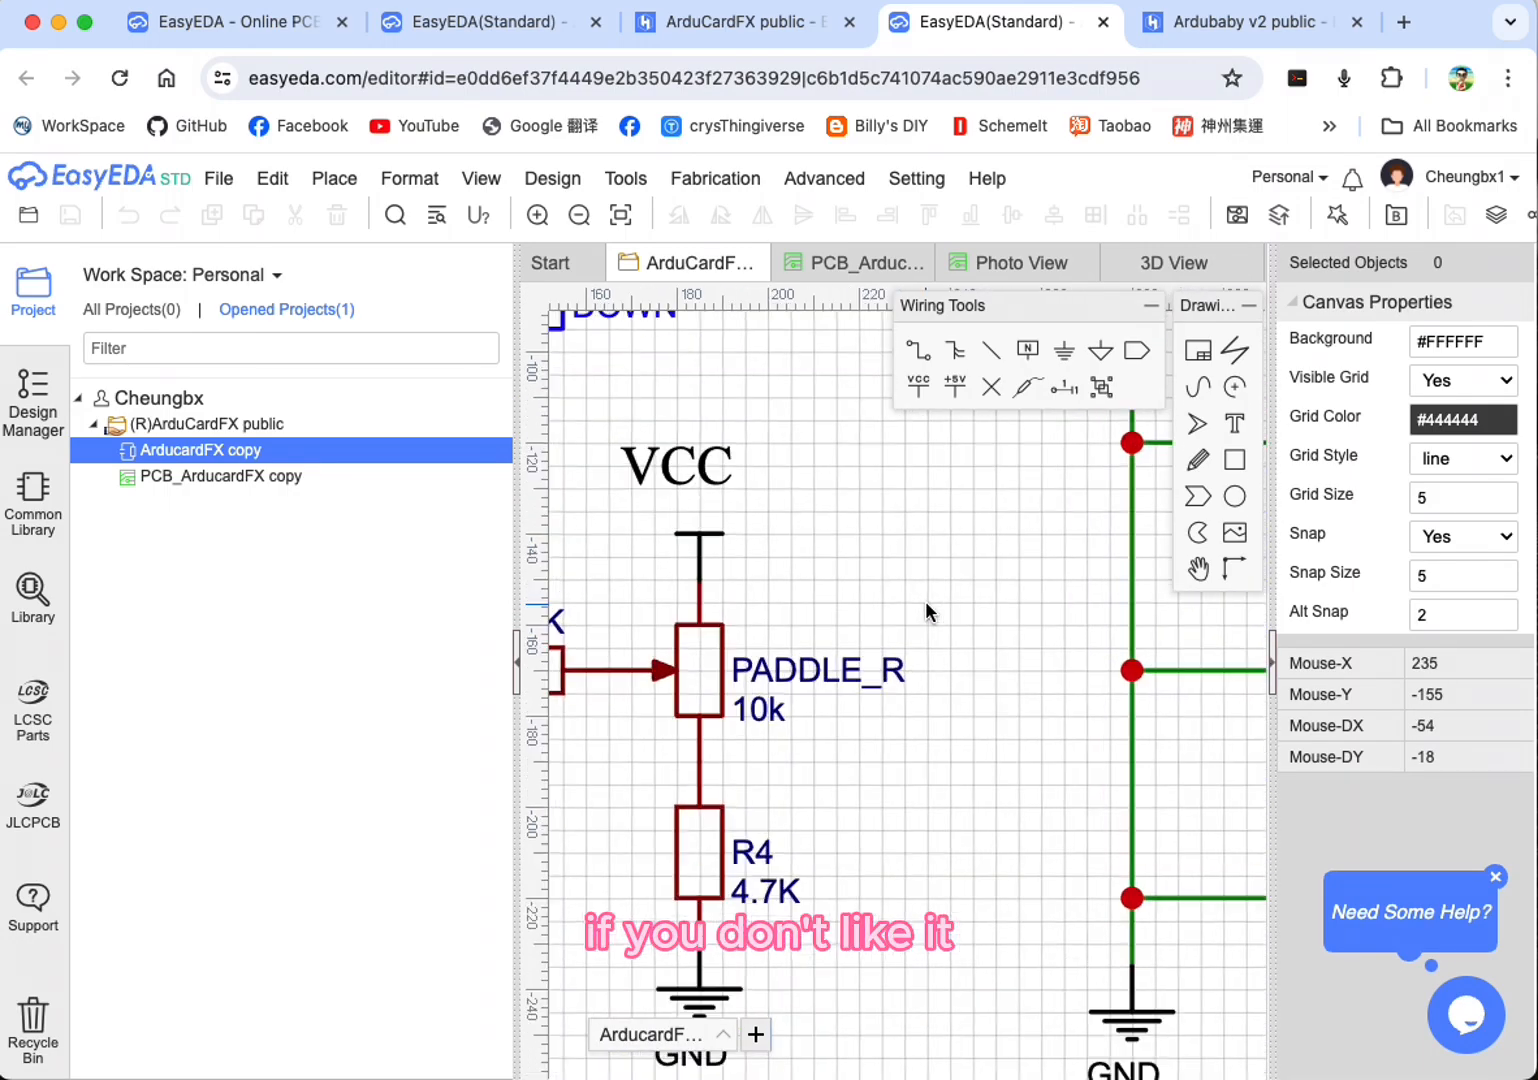
scroll(925, 600, down, 6)
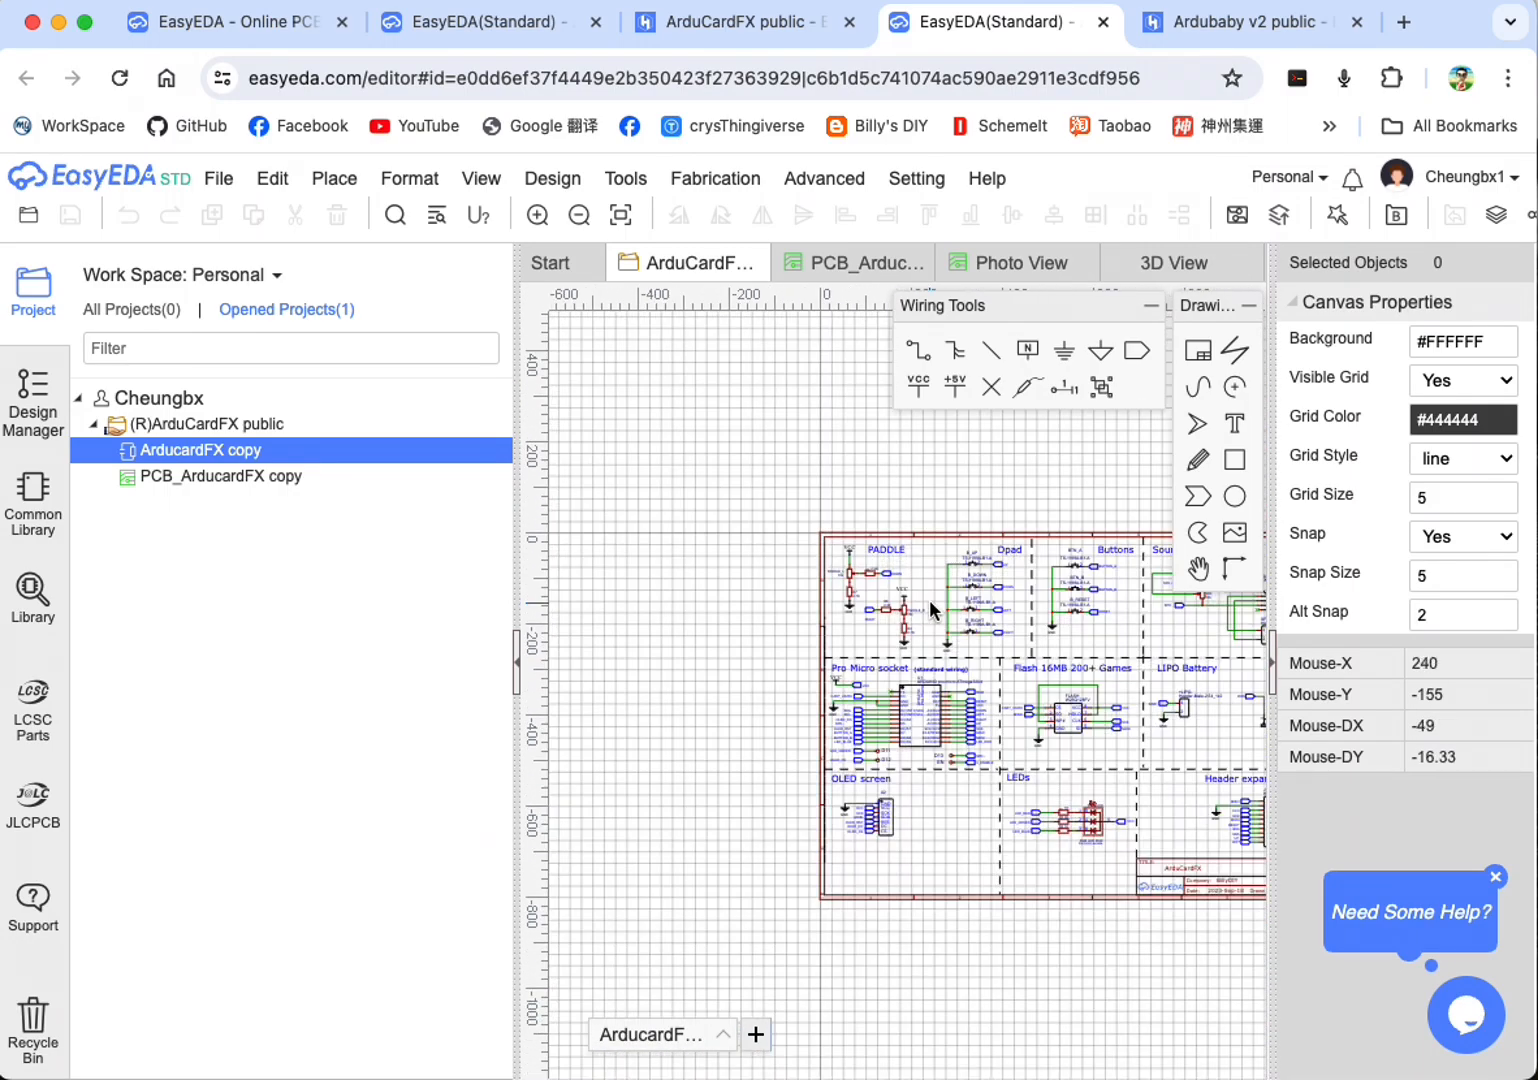
scroll(929, 600, up, 5)
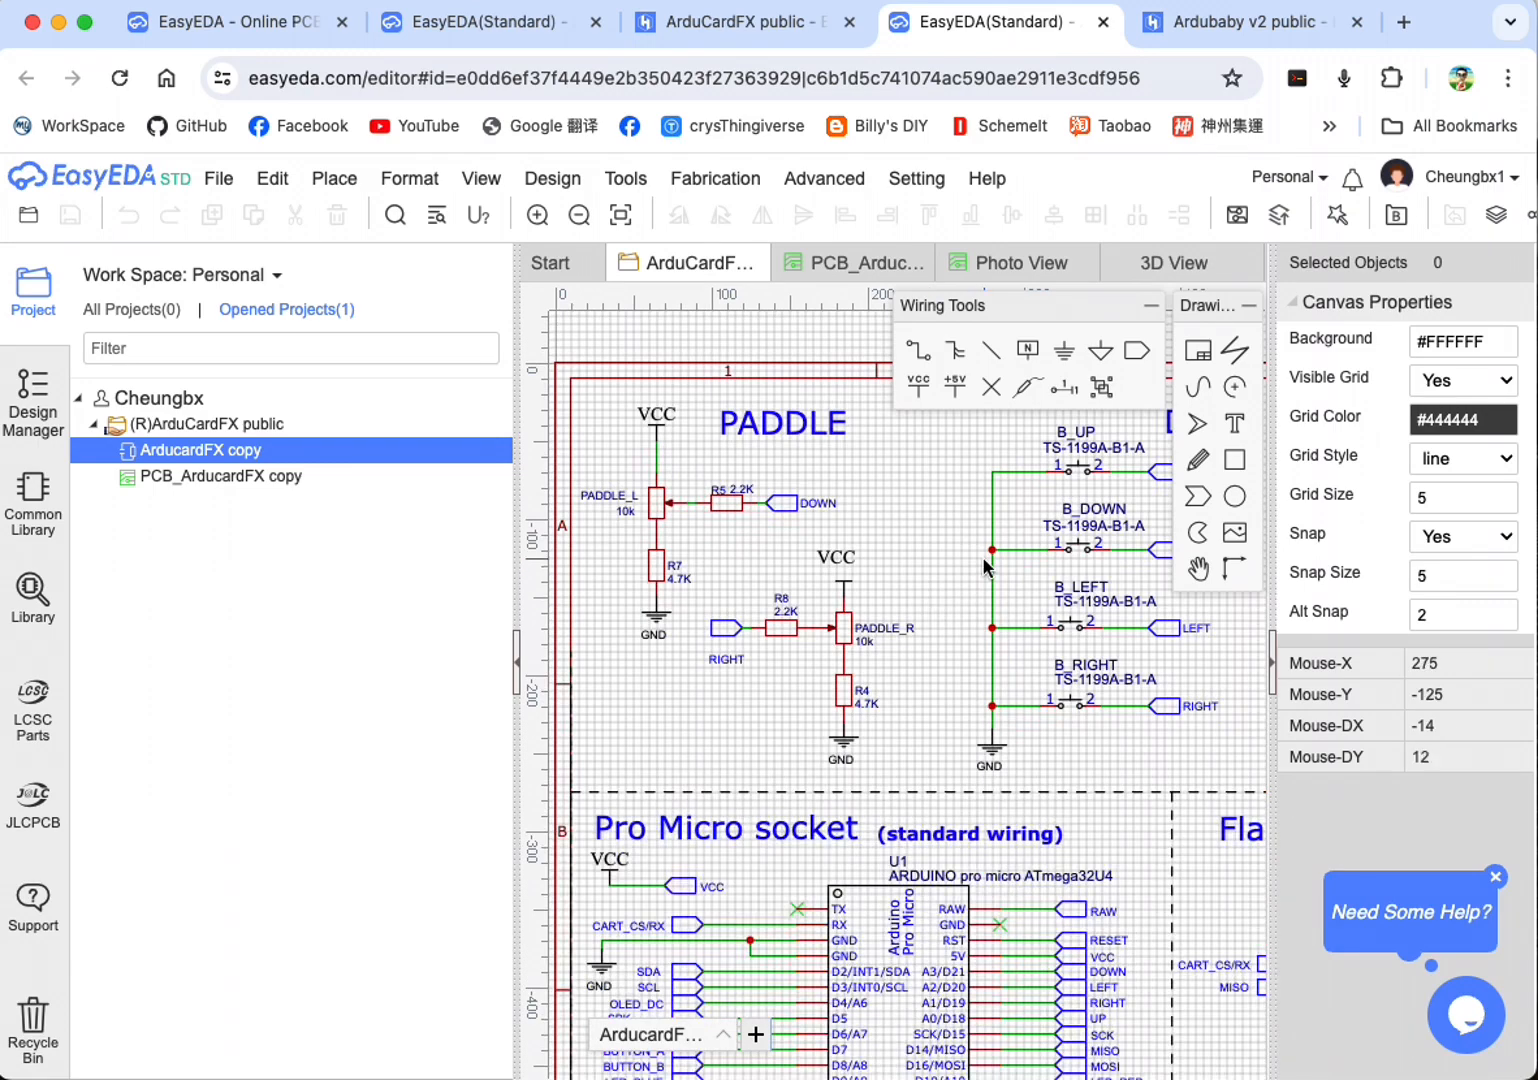
right_drag(946, 560, 873, 611)
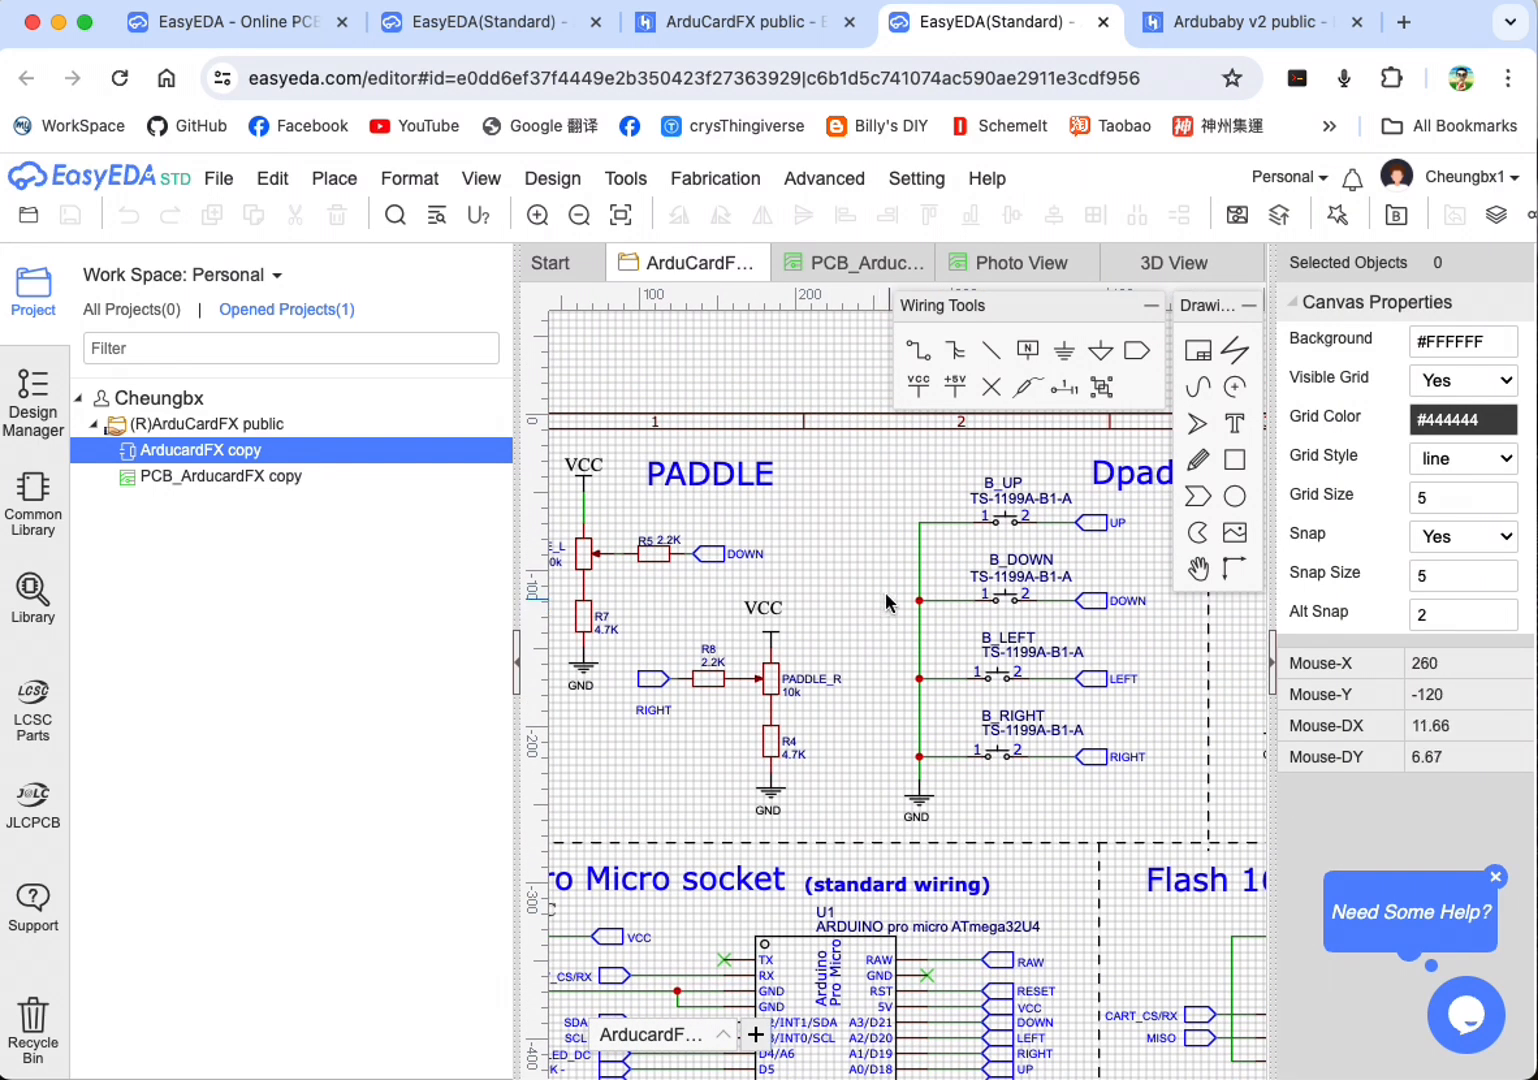
scroll(843, 565, up, 1)
scroll(847, 567, down, 1)
click(715, 178)
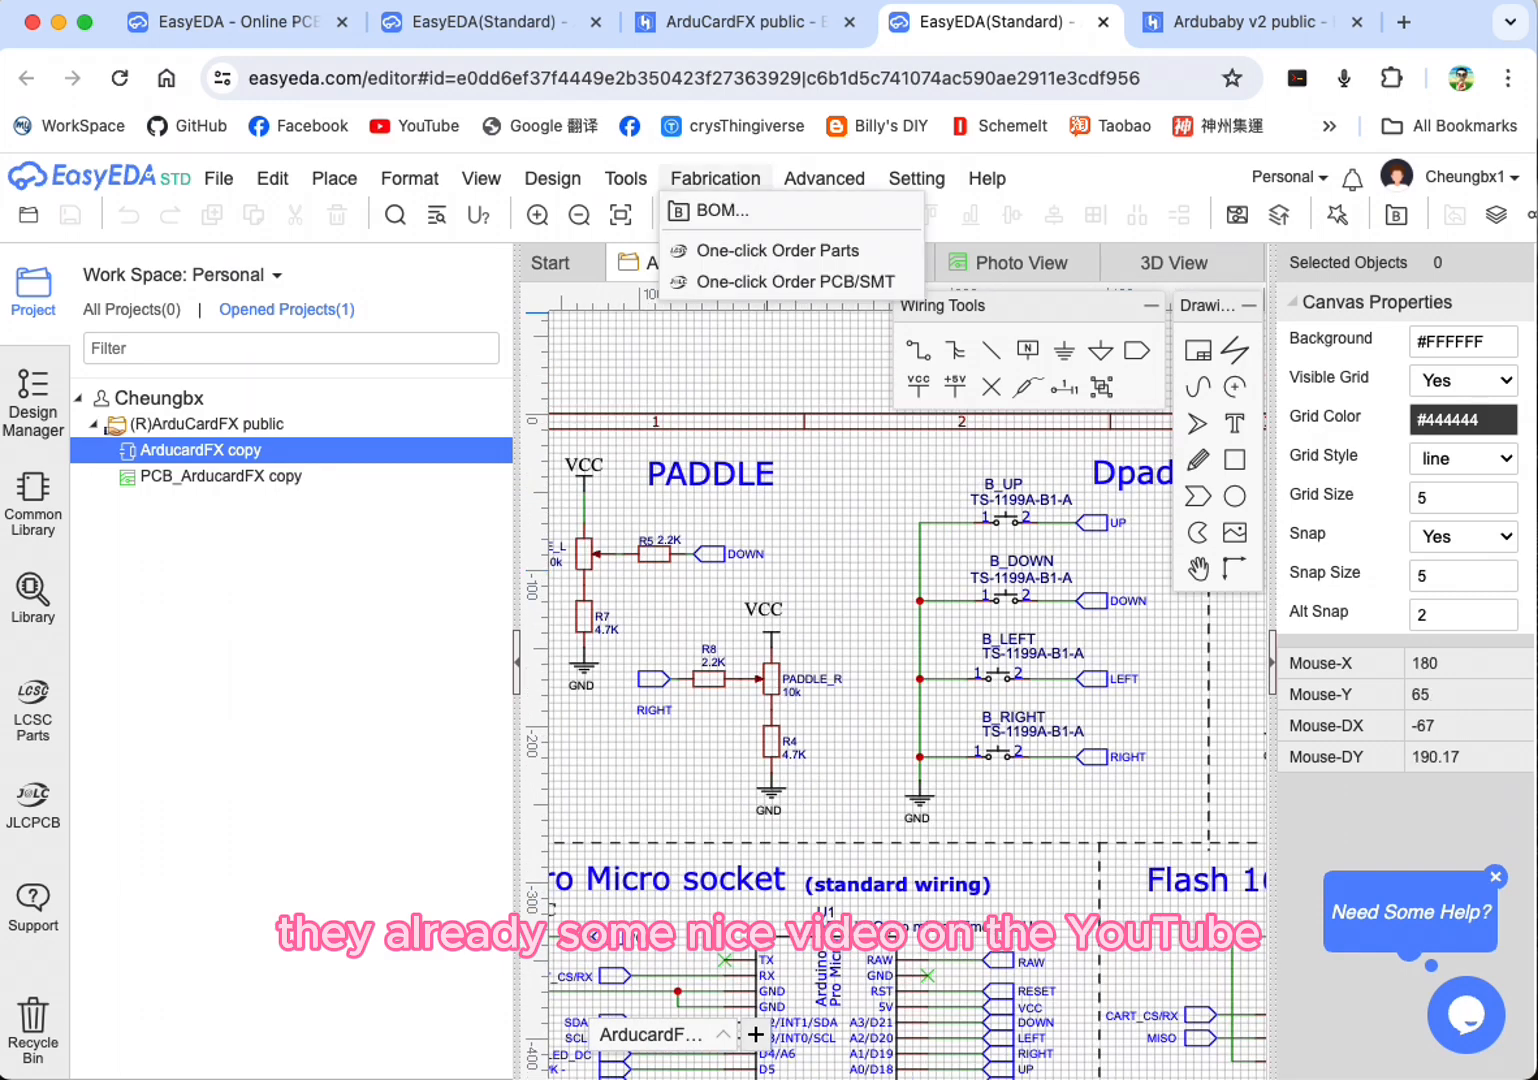
Step: Open YouTube in a new browser tab and search for "easyeda tutorial"
click(1404, 22)
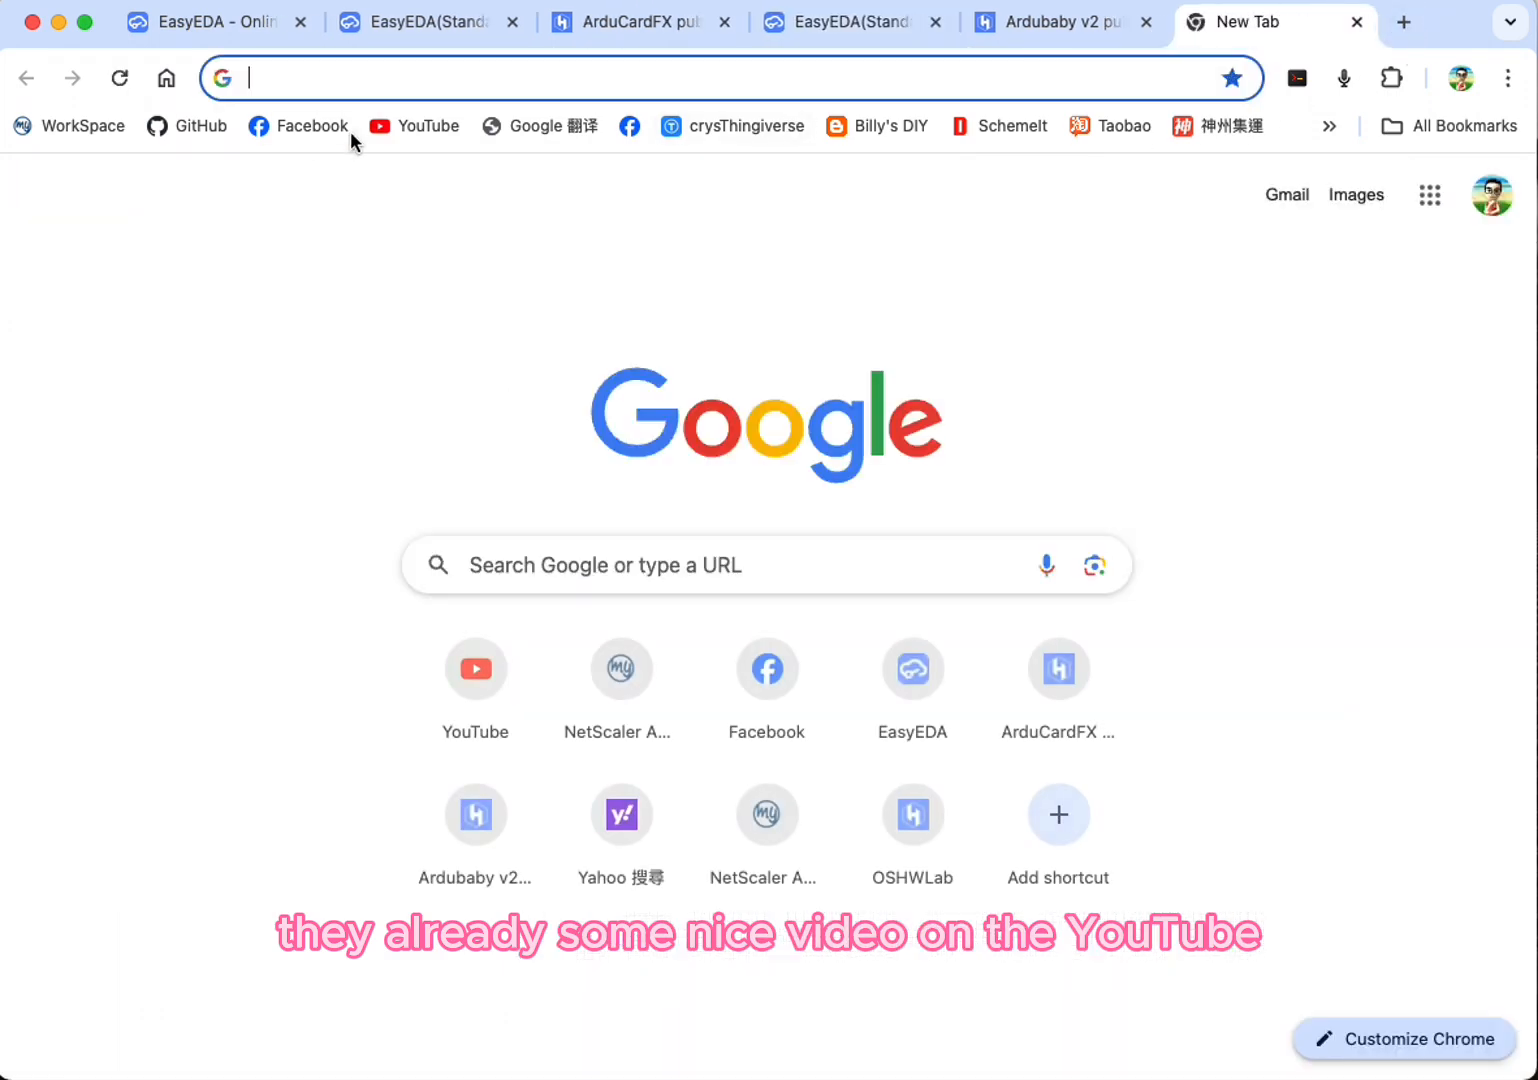
click(405, 126)
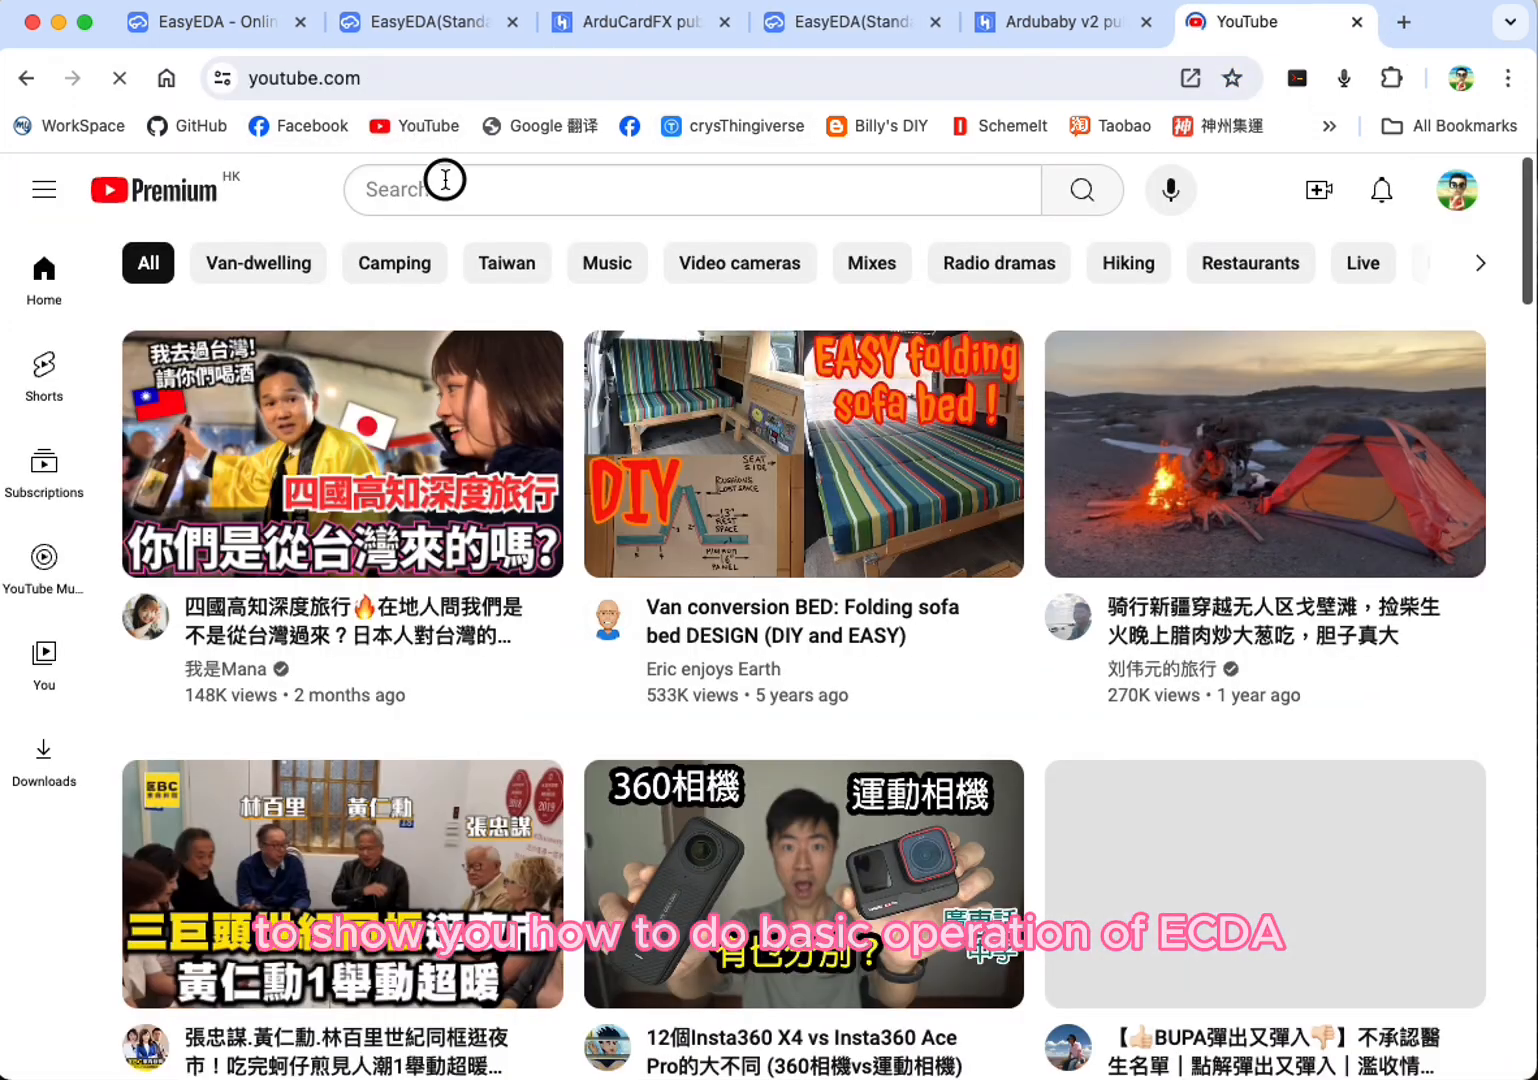
click(446, 185)
text(eqsy)
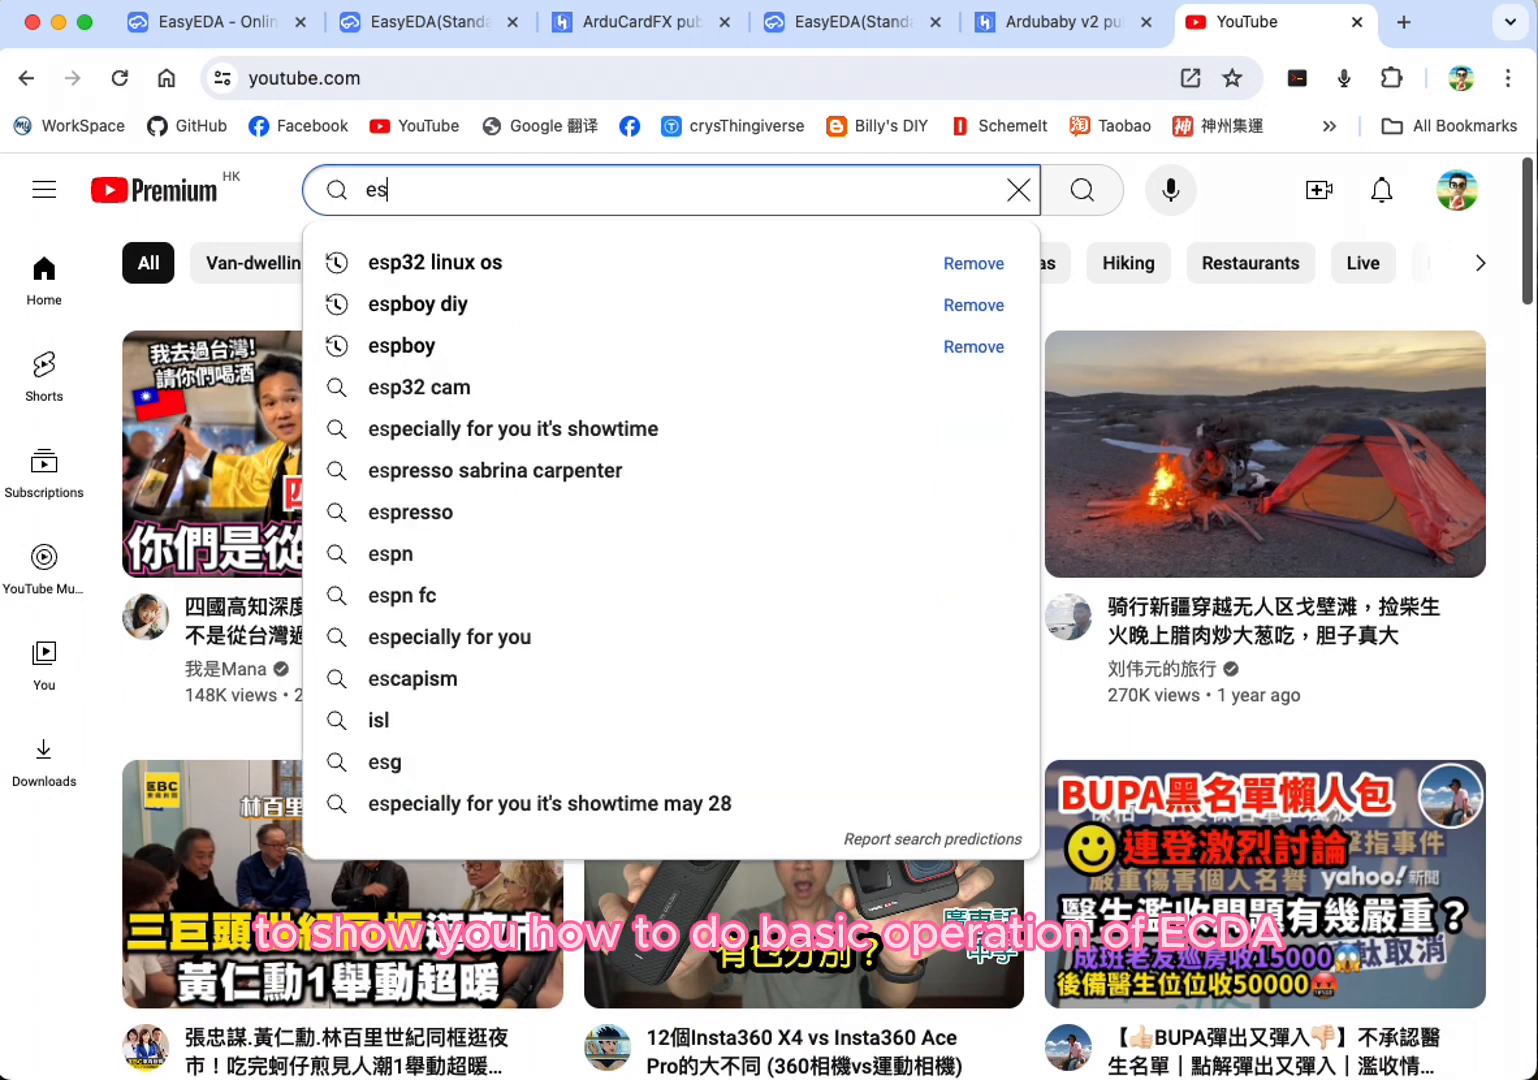
key(BackSpace)
key(BackSpace)
key(BackSpace)
text(qs)
key(BackSpace)
key(BackSpace)
text(q)
key(BackSpace)
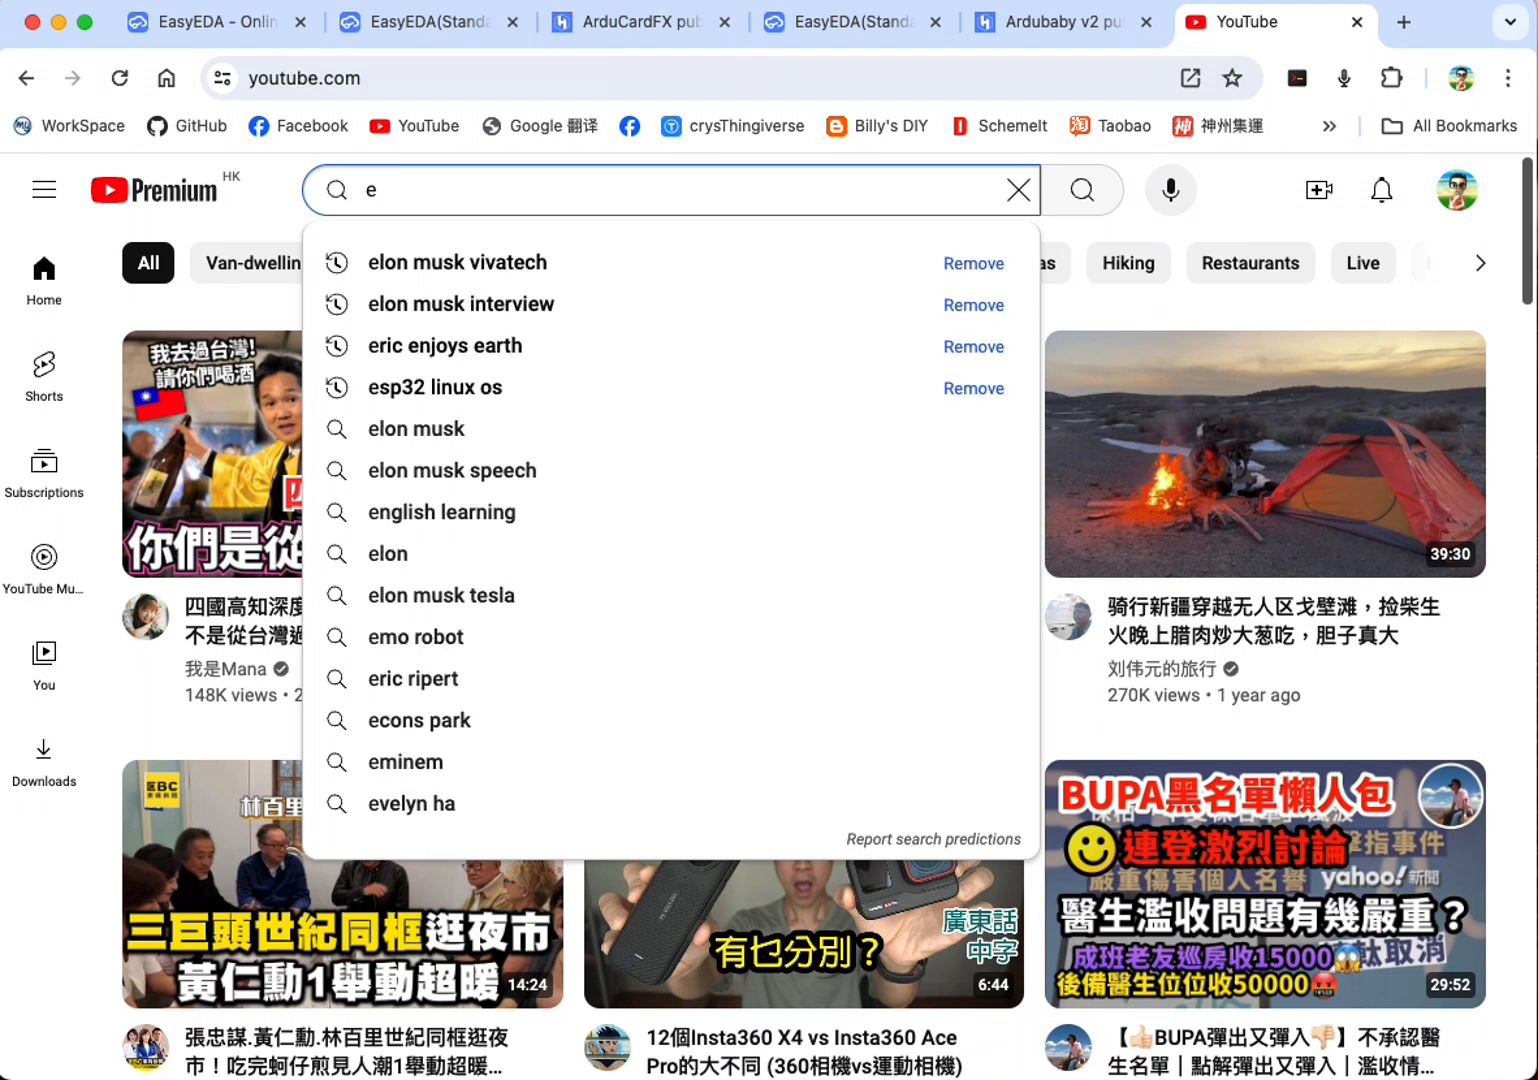
text(asyed)
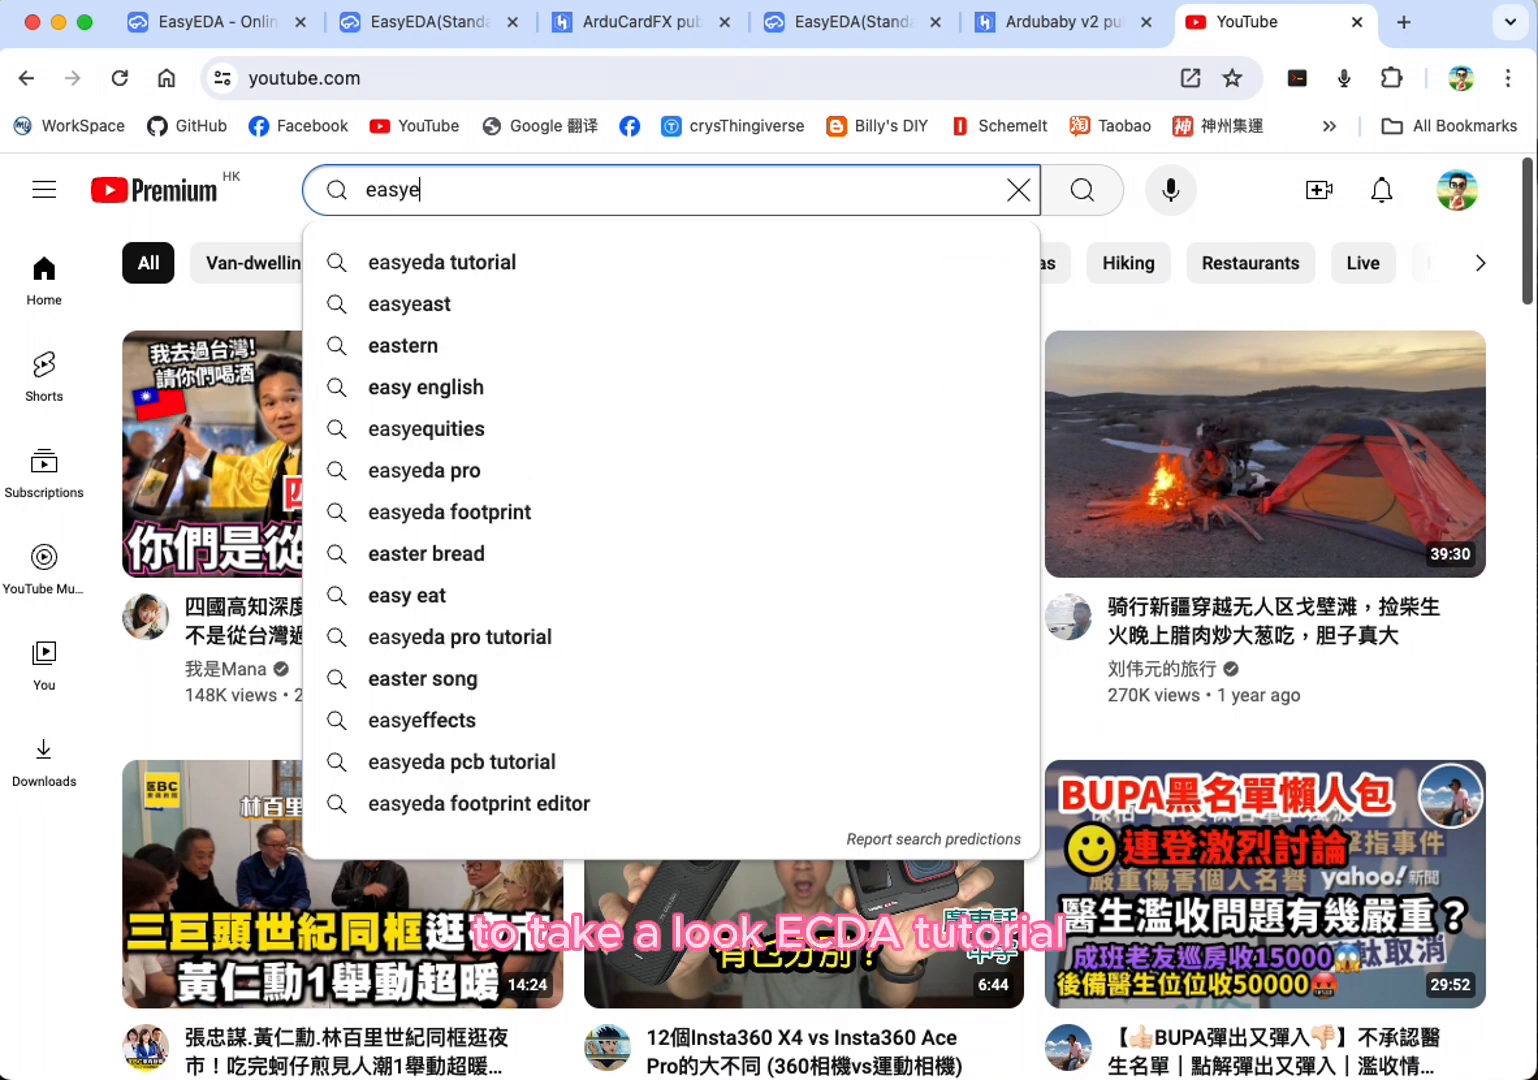
key(Down)
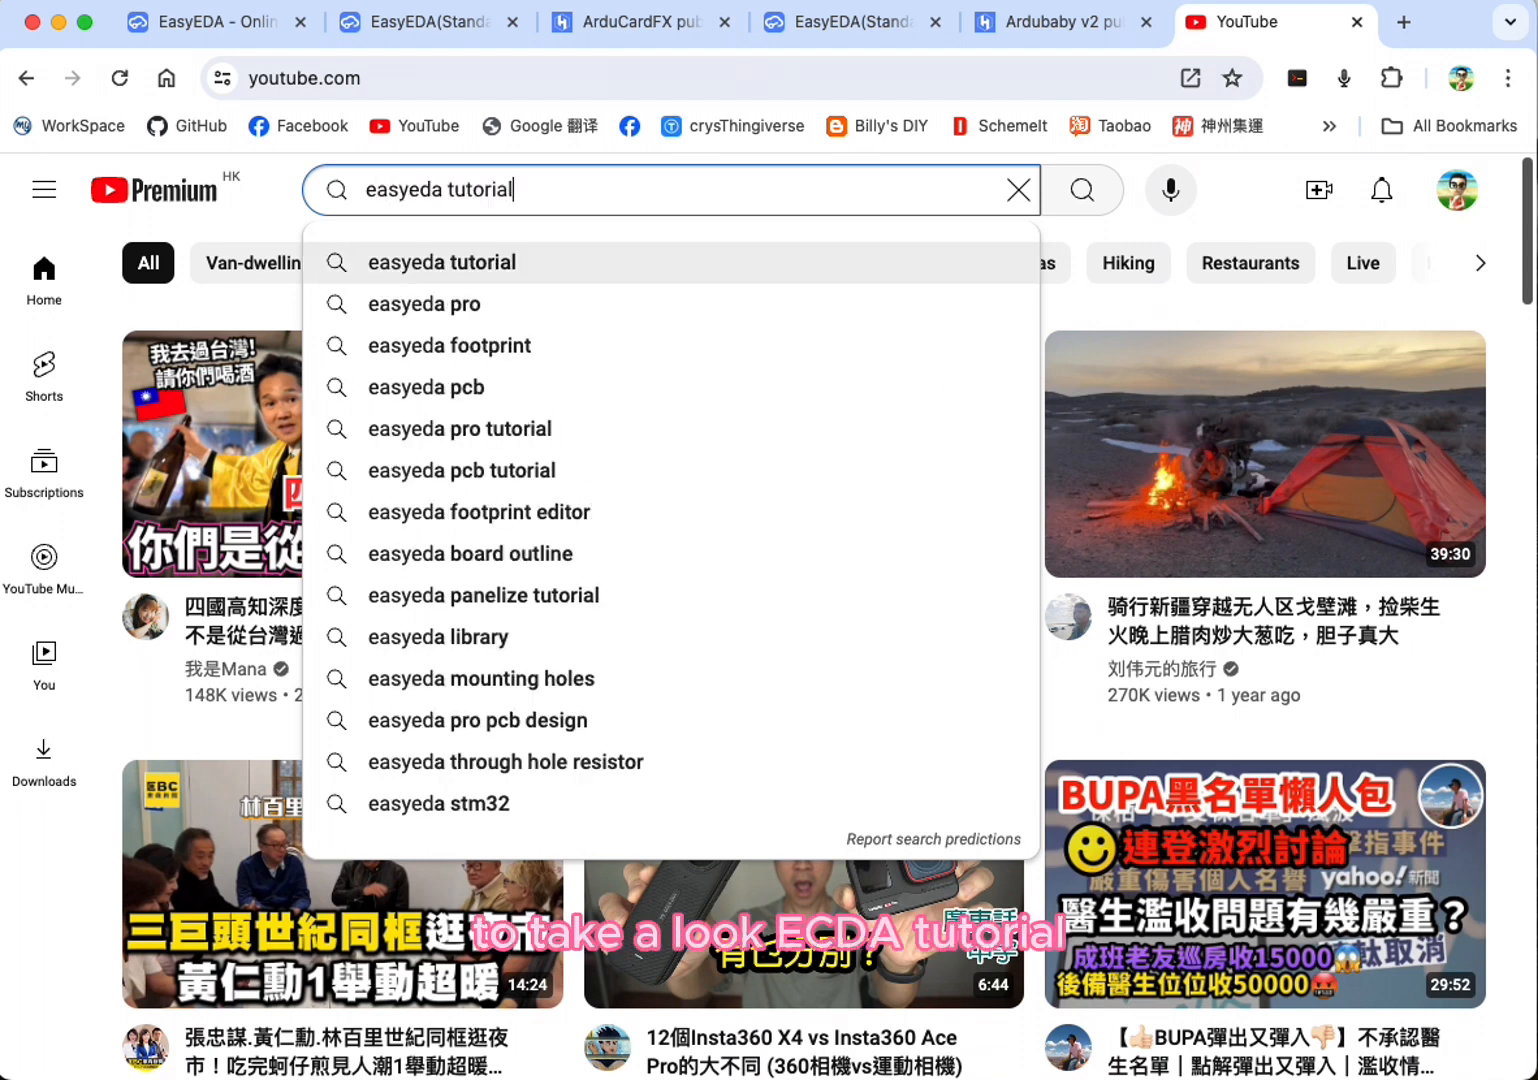
key(Return)
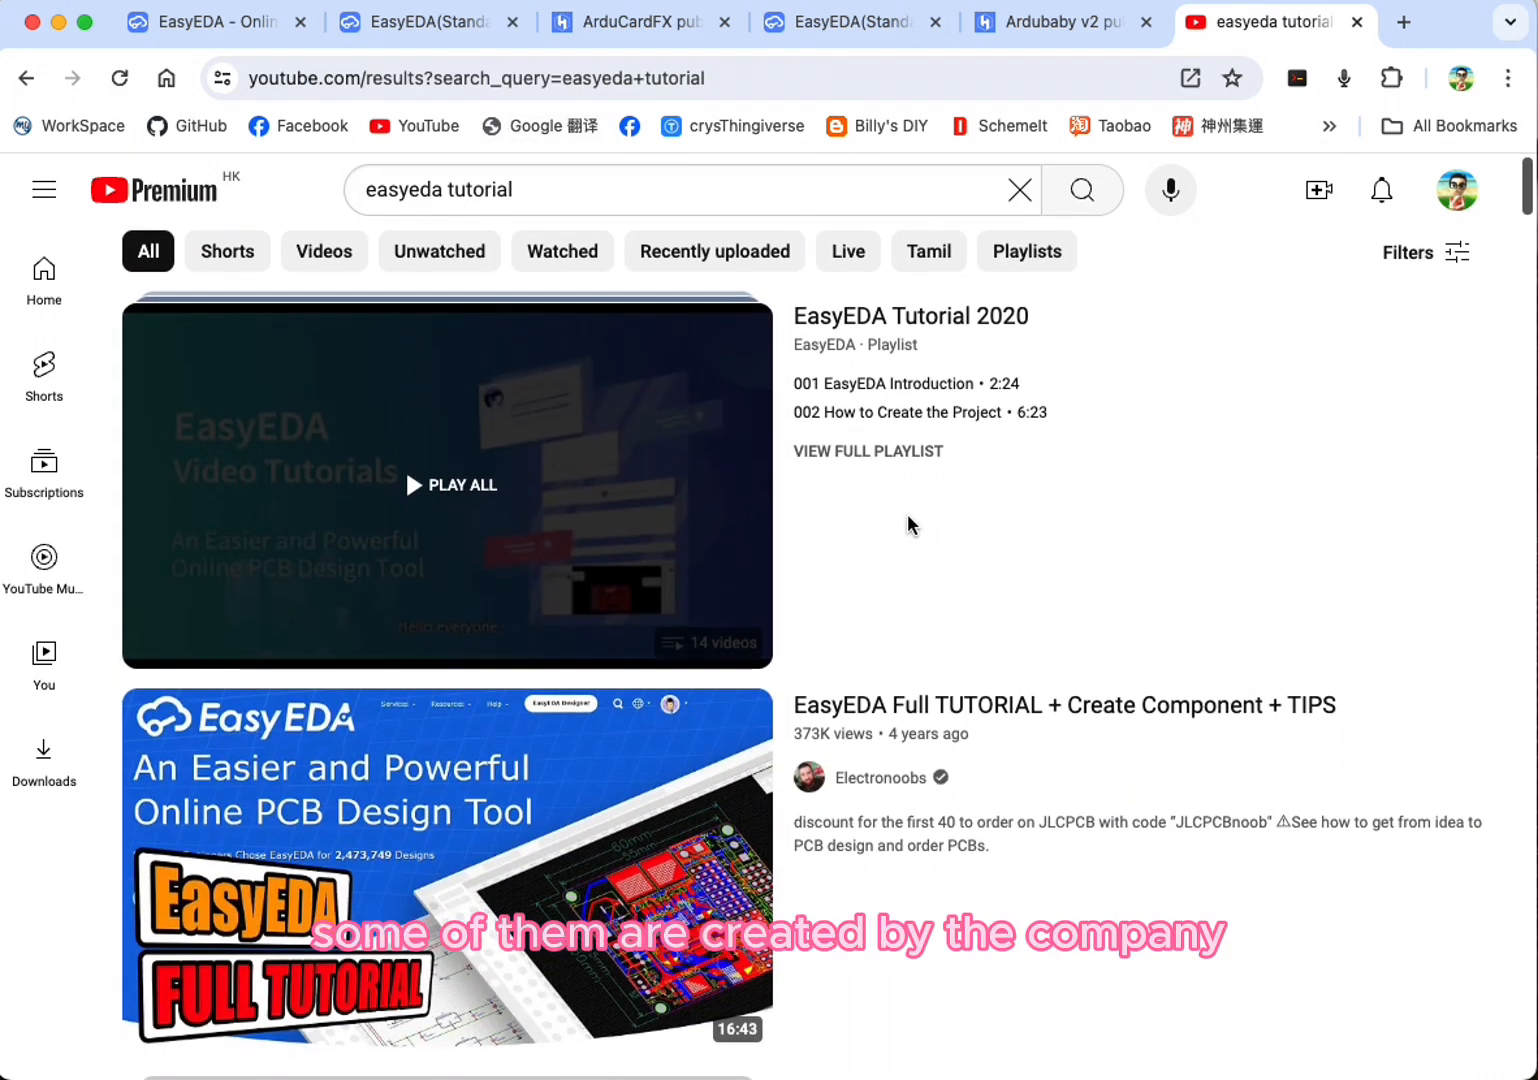
Step: Look through the EasyEDA tutorial videos and playlists in the search results, and close YouTube to return to the schematic
scroll(805, 510, down, 2)
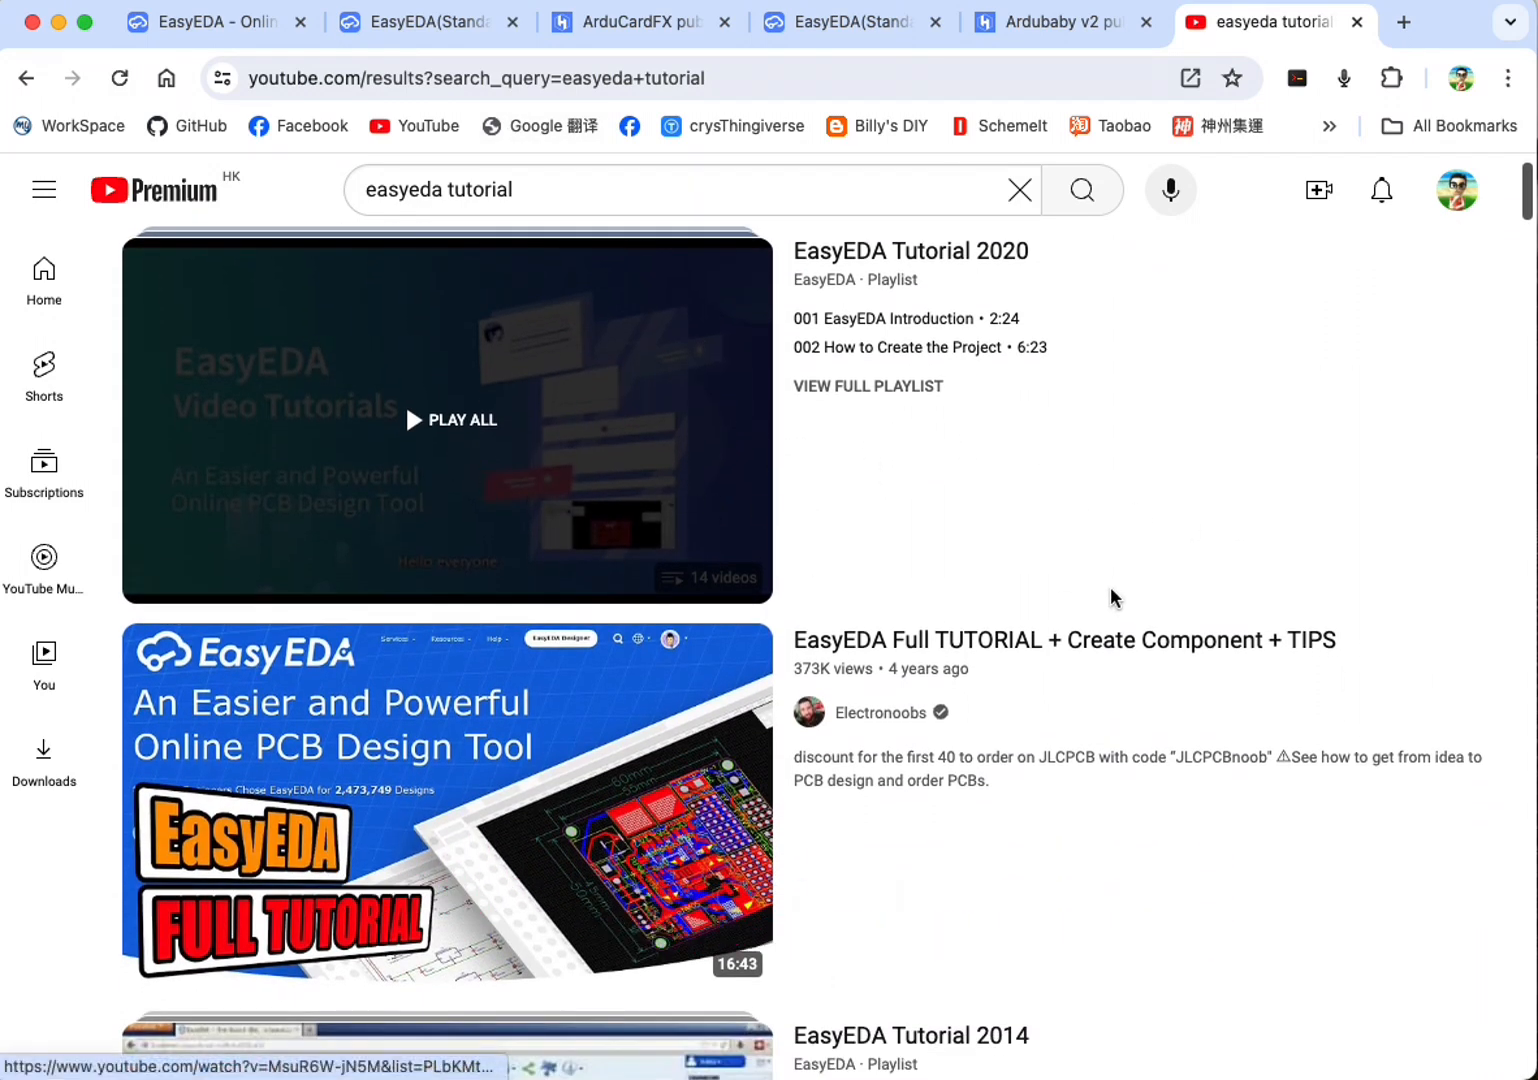
scroll(1105, 580, down, 5)
mouse_move(620, 467)
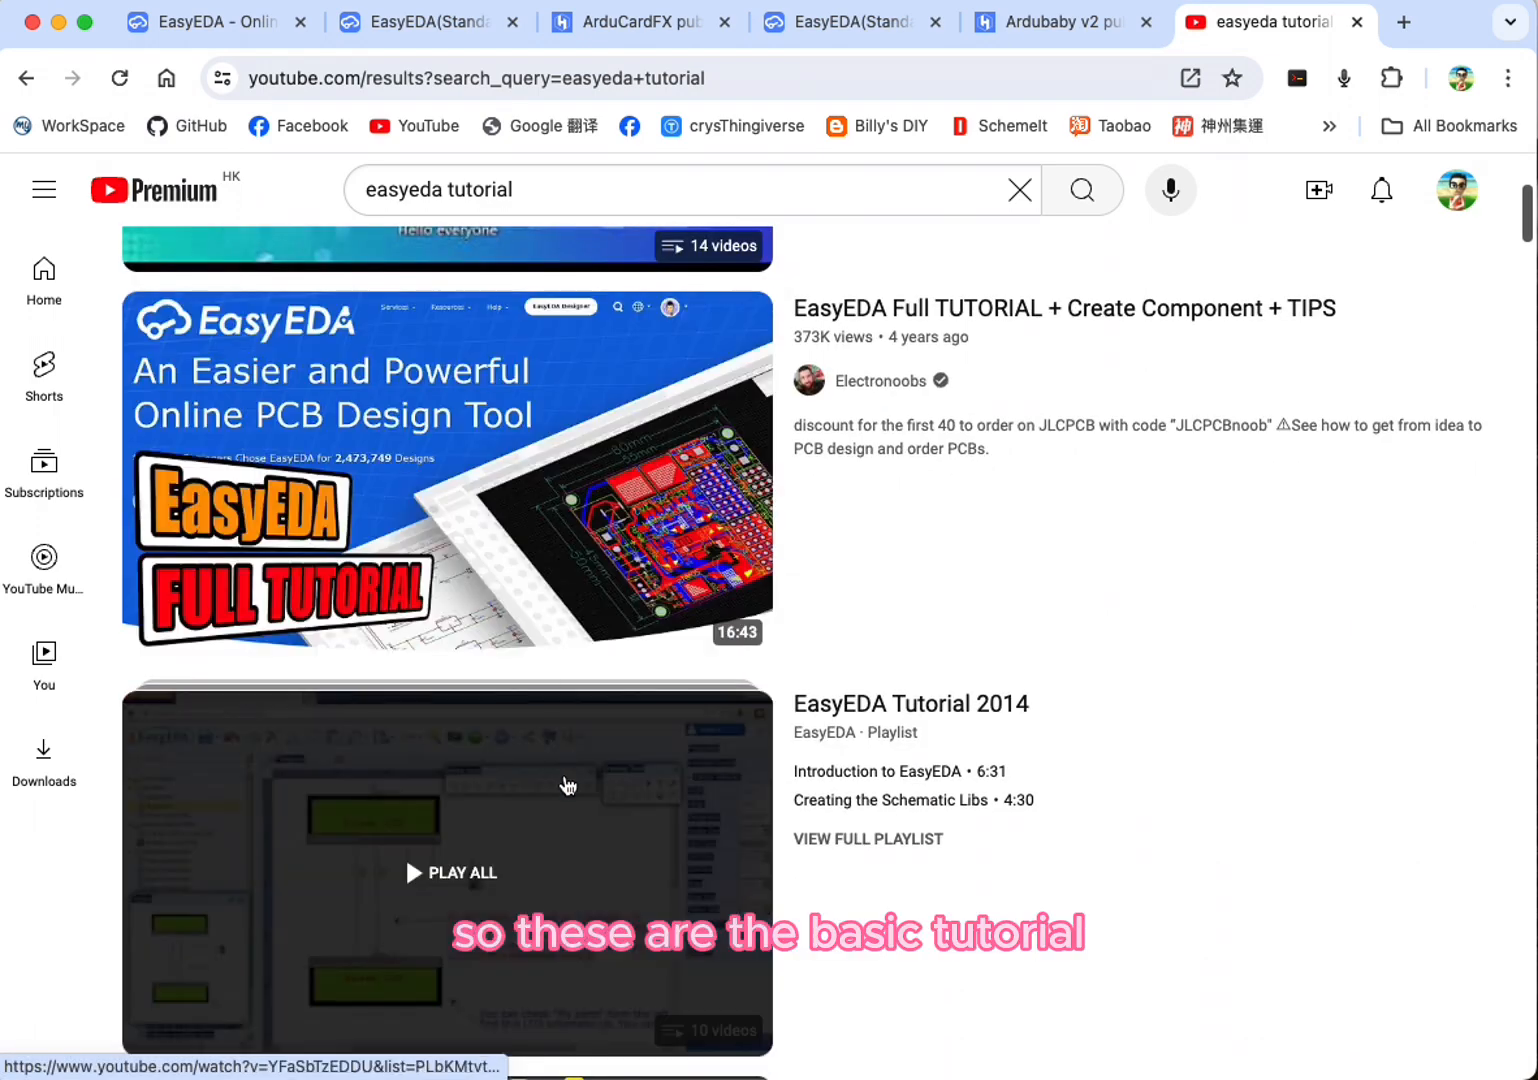
scroll(1104, 777, down, 1)
scroll(1081, 762, down, 6)
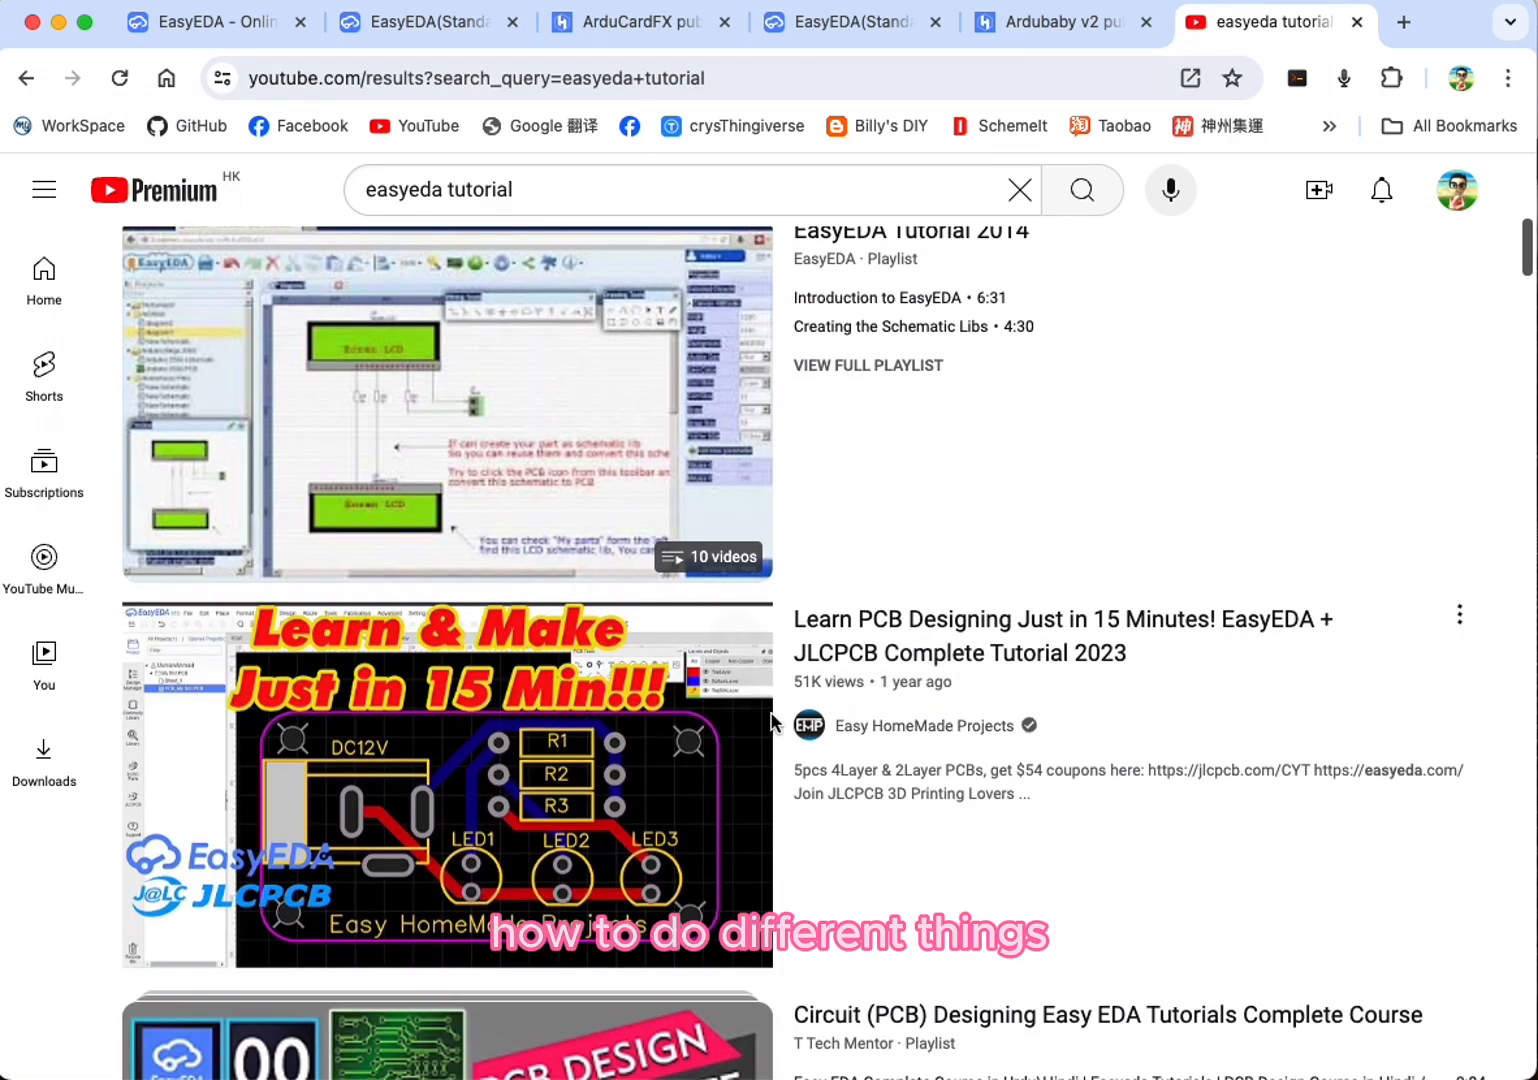
mouse_move(800, 725)
scroll(865, 724, down, 9)
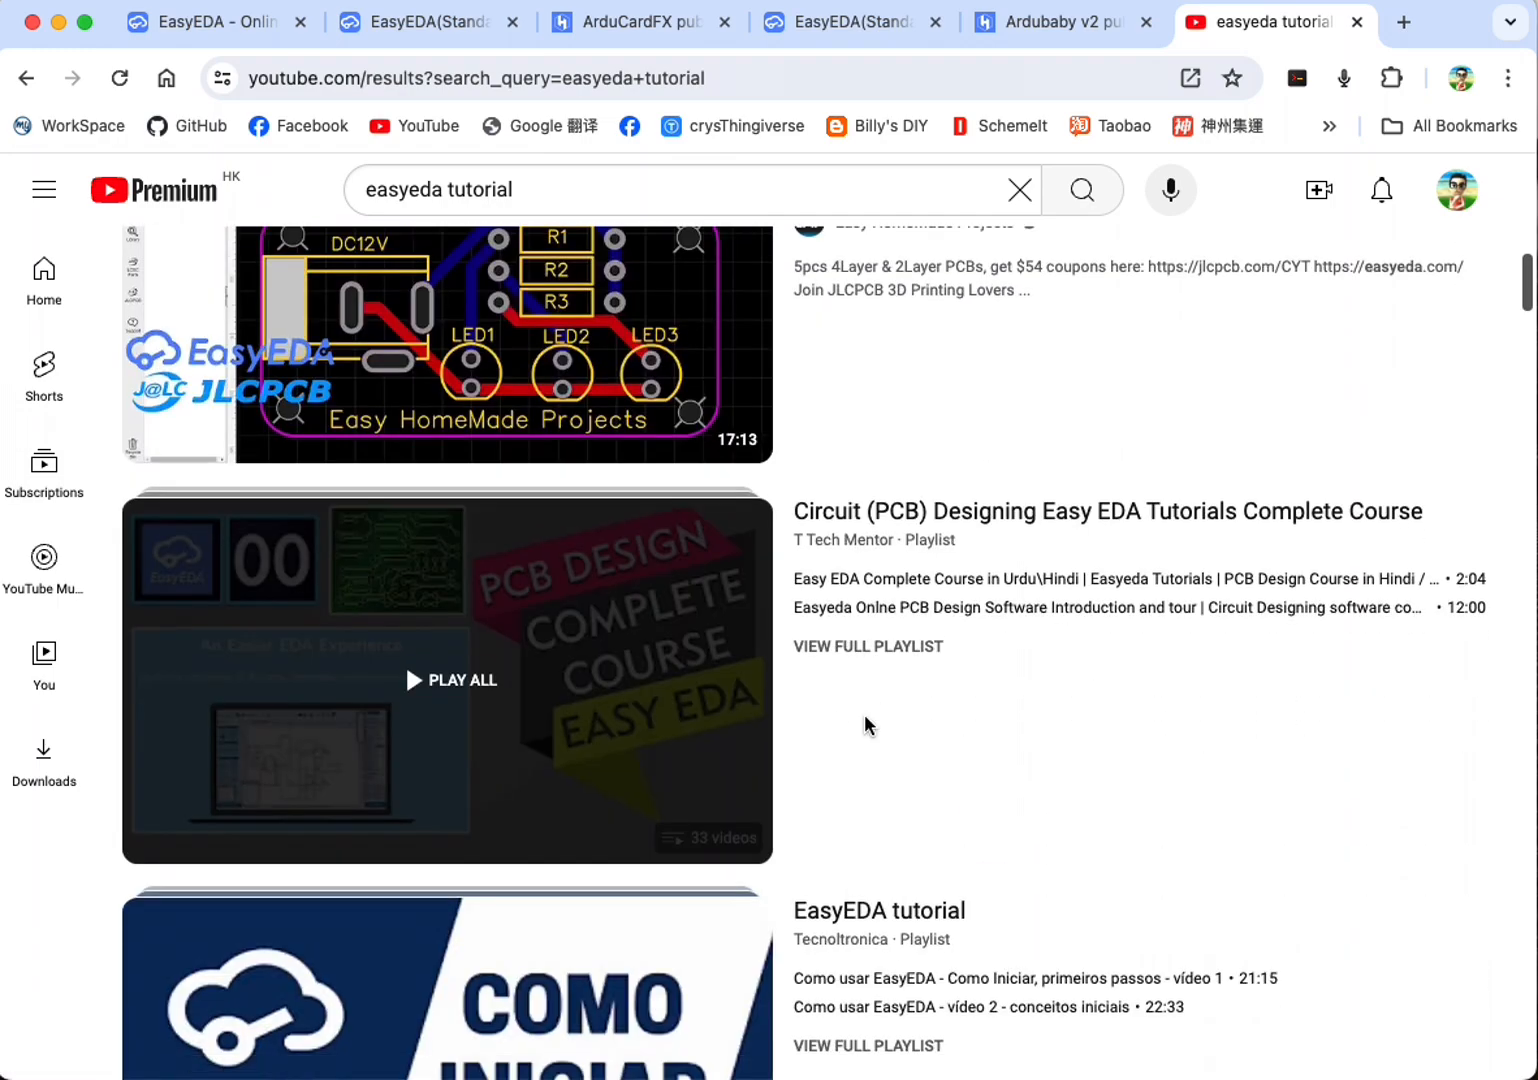
scroll(880, 716, down, 4)
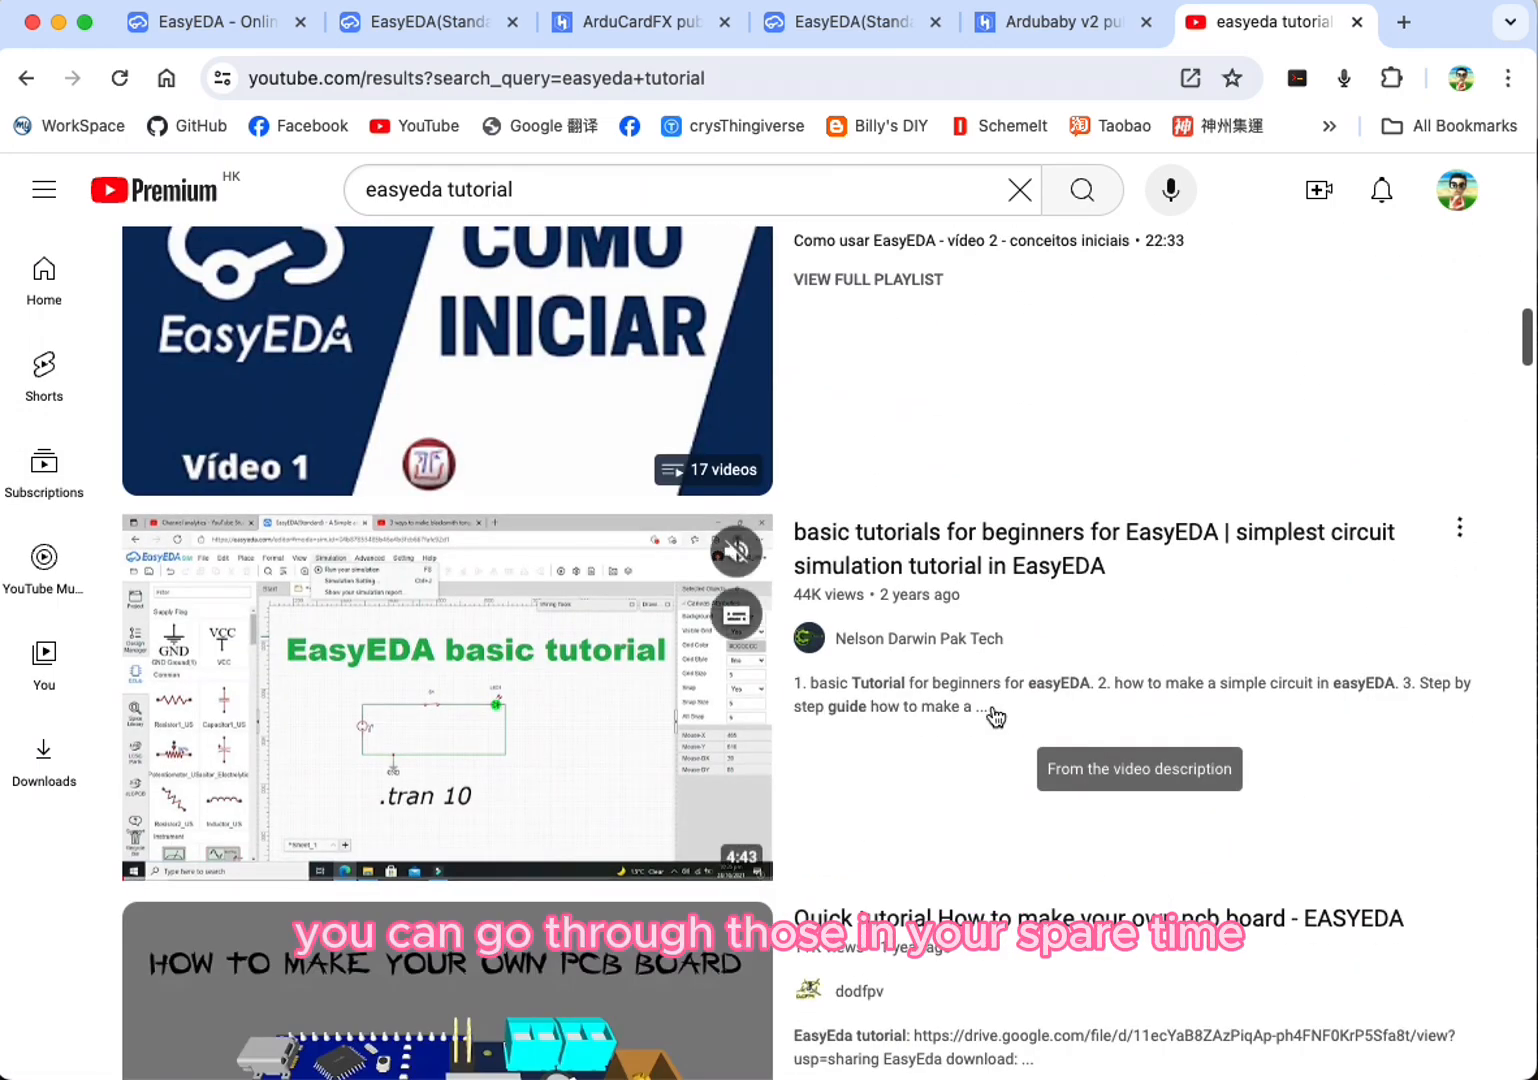
scroll(1000, 712, down, 4)
scroll(1022, 710, up, 20)
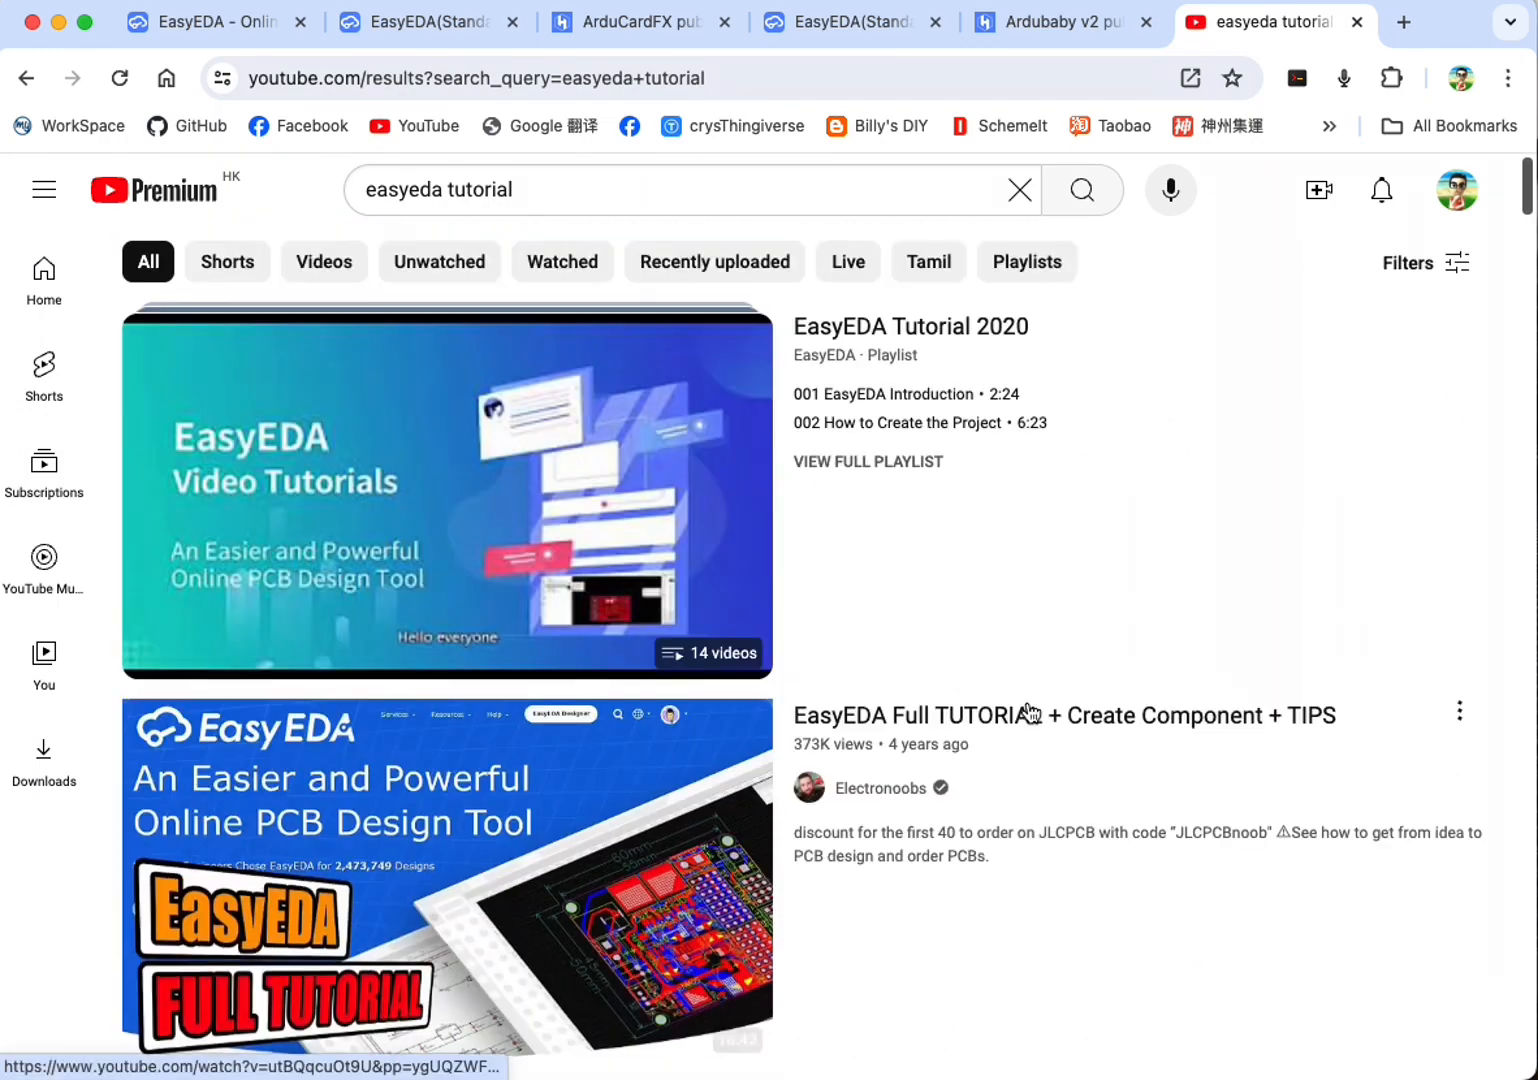
click(1357, 21)
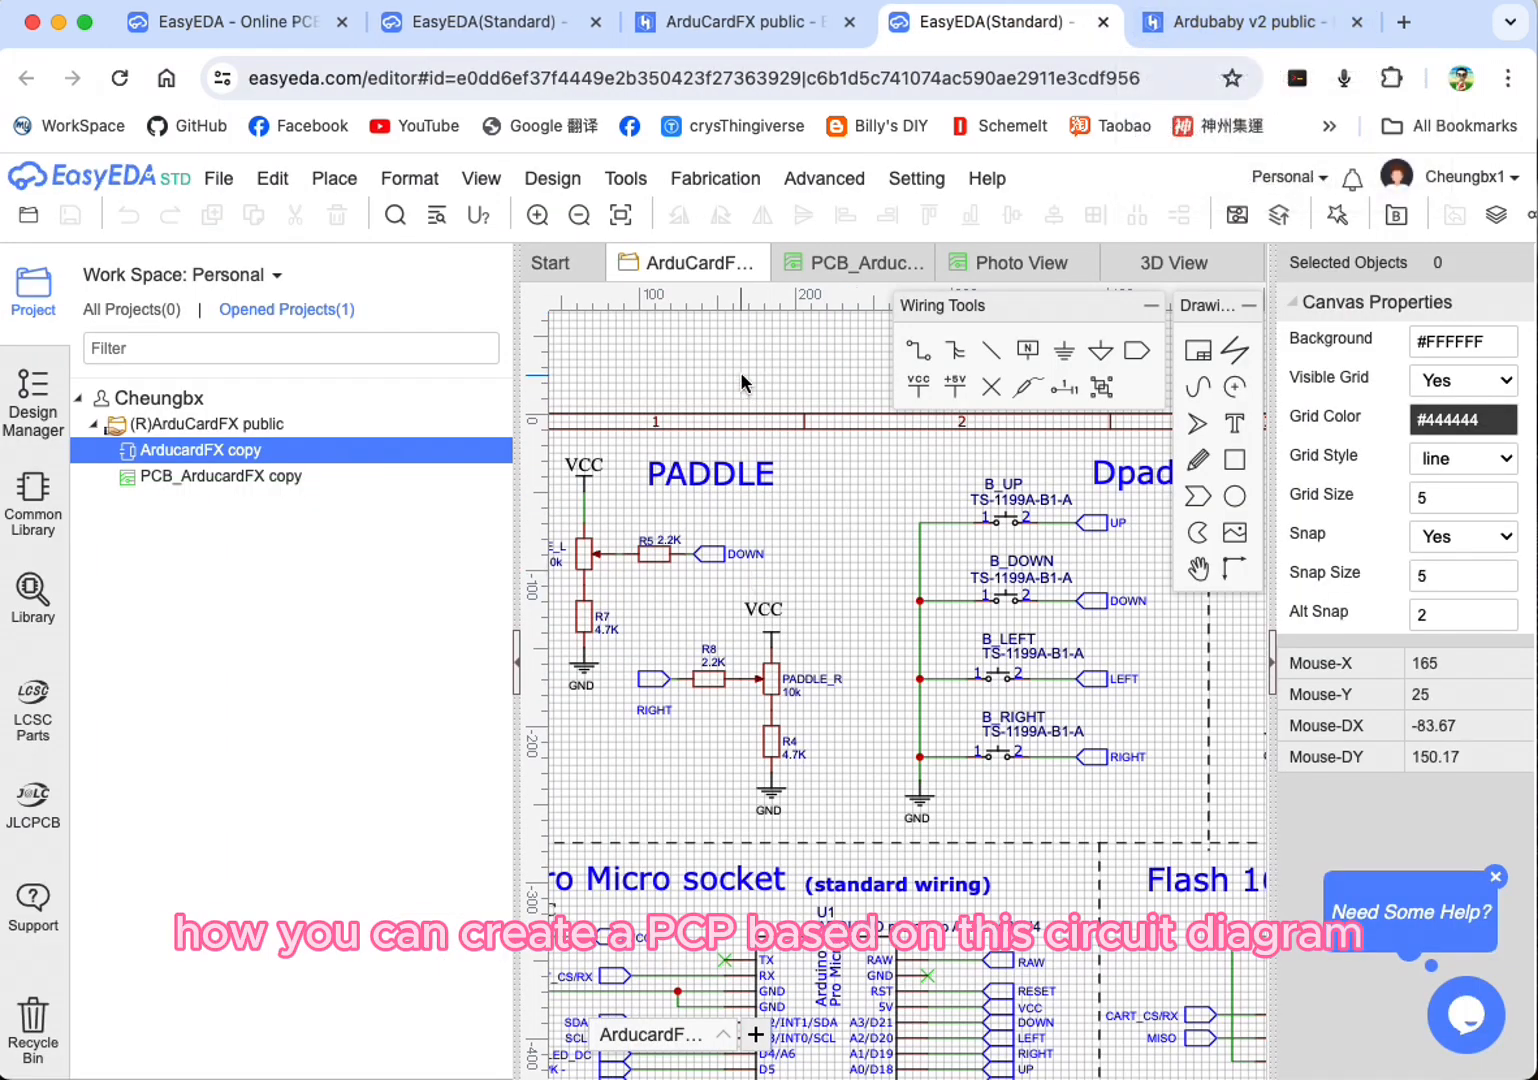
Step: Delete the no-connect flag from the TX pin of the Arduino Pro Micro (U1) in the schematic
scroll(1077, 491, down, 1)
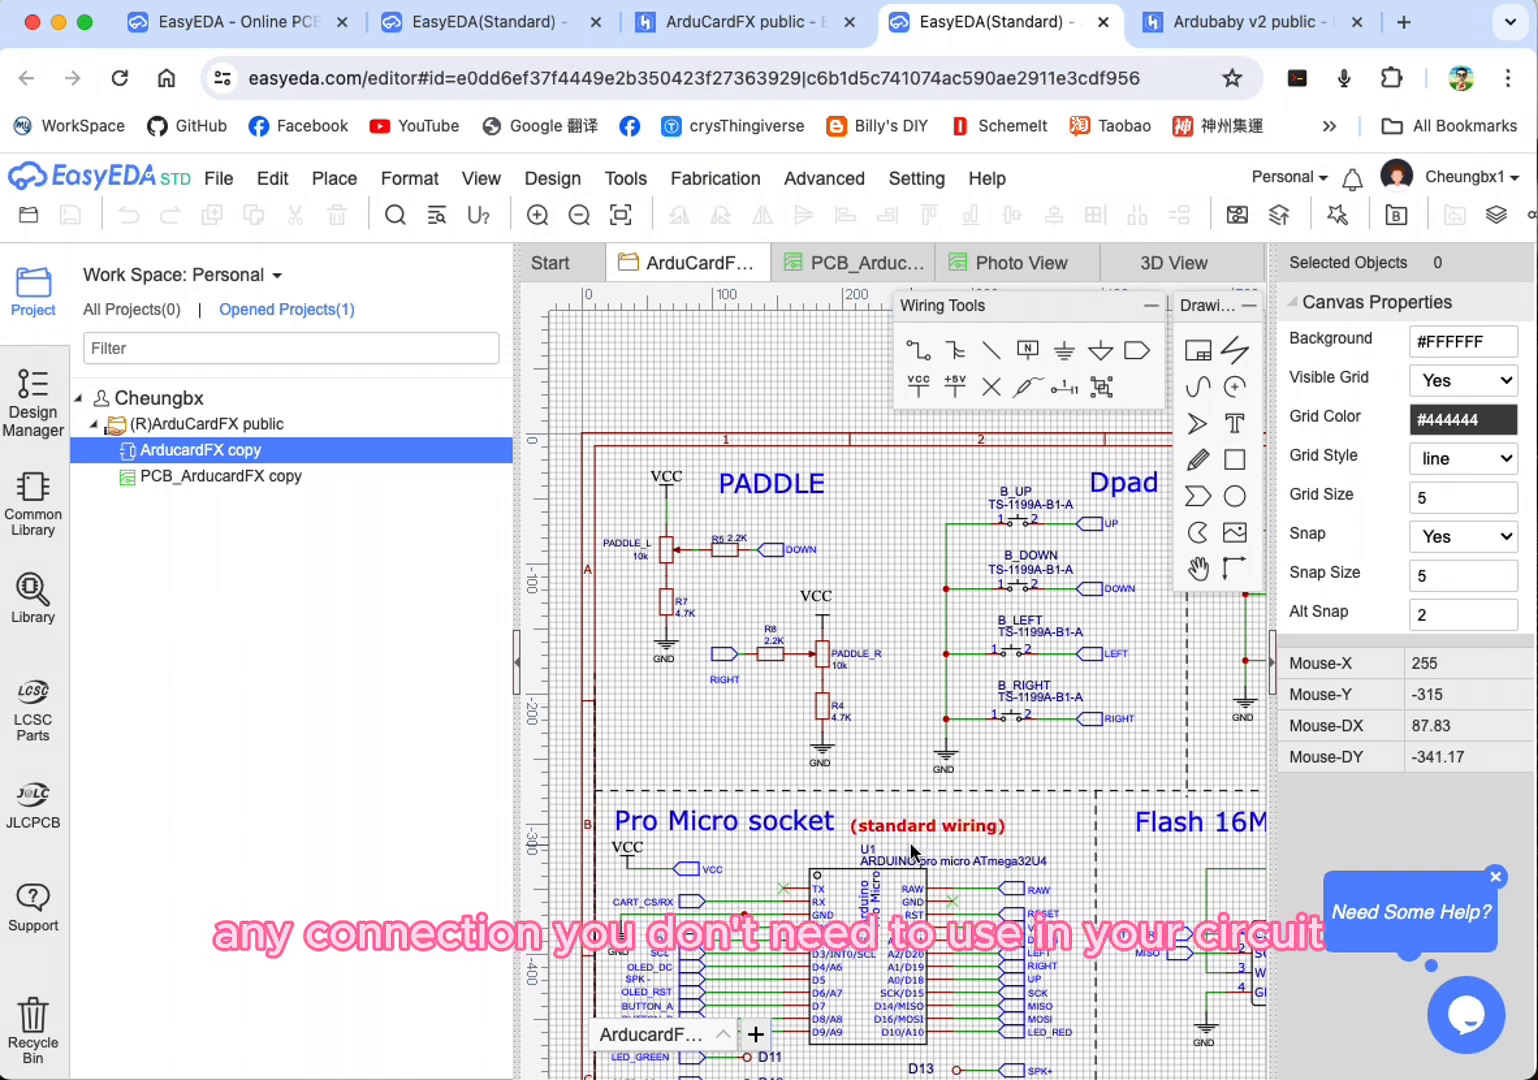
scroll(775, 885, up, 5)
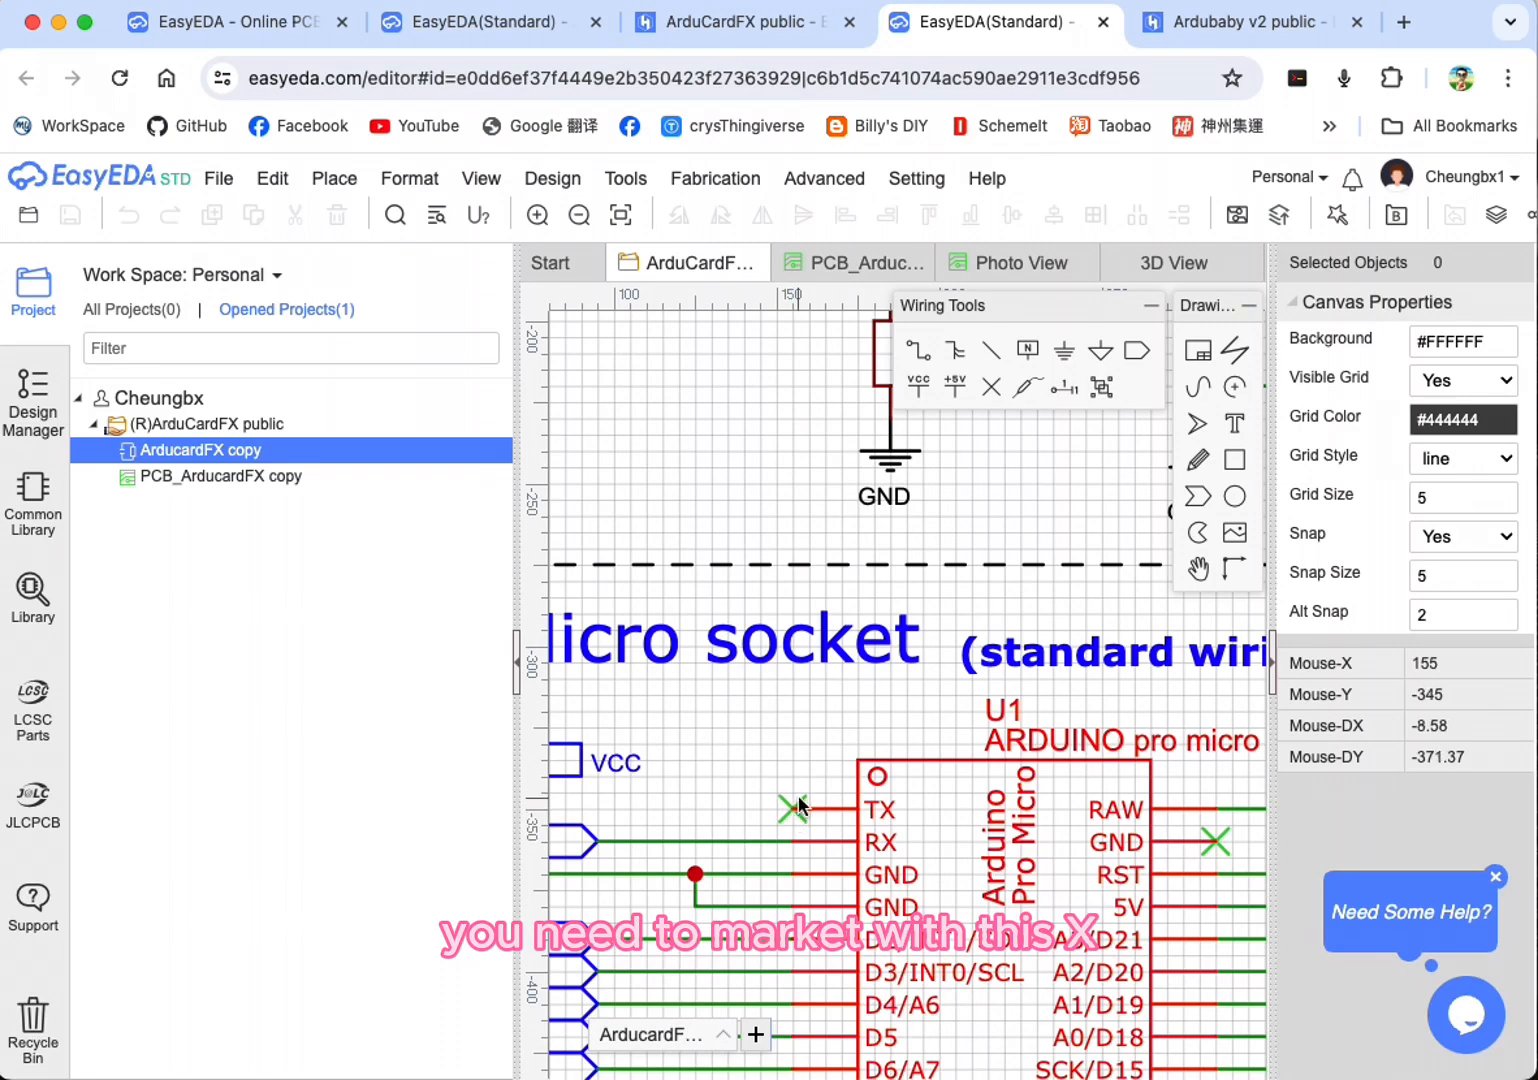
click(795, 809)
key(Delete)
Step: Place a no-connect flag on the TX pin of the Arduino Pro Micro (U1) in the schematic
scroll(795, 809, up, 1)
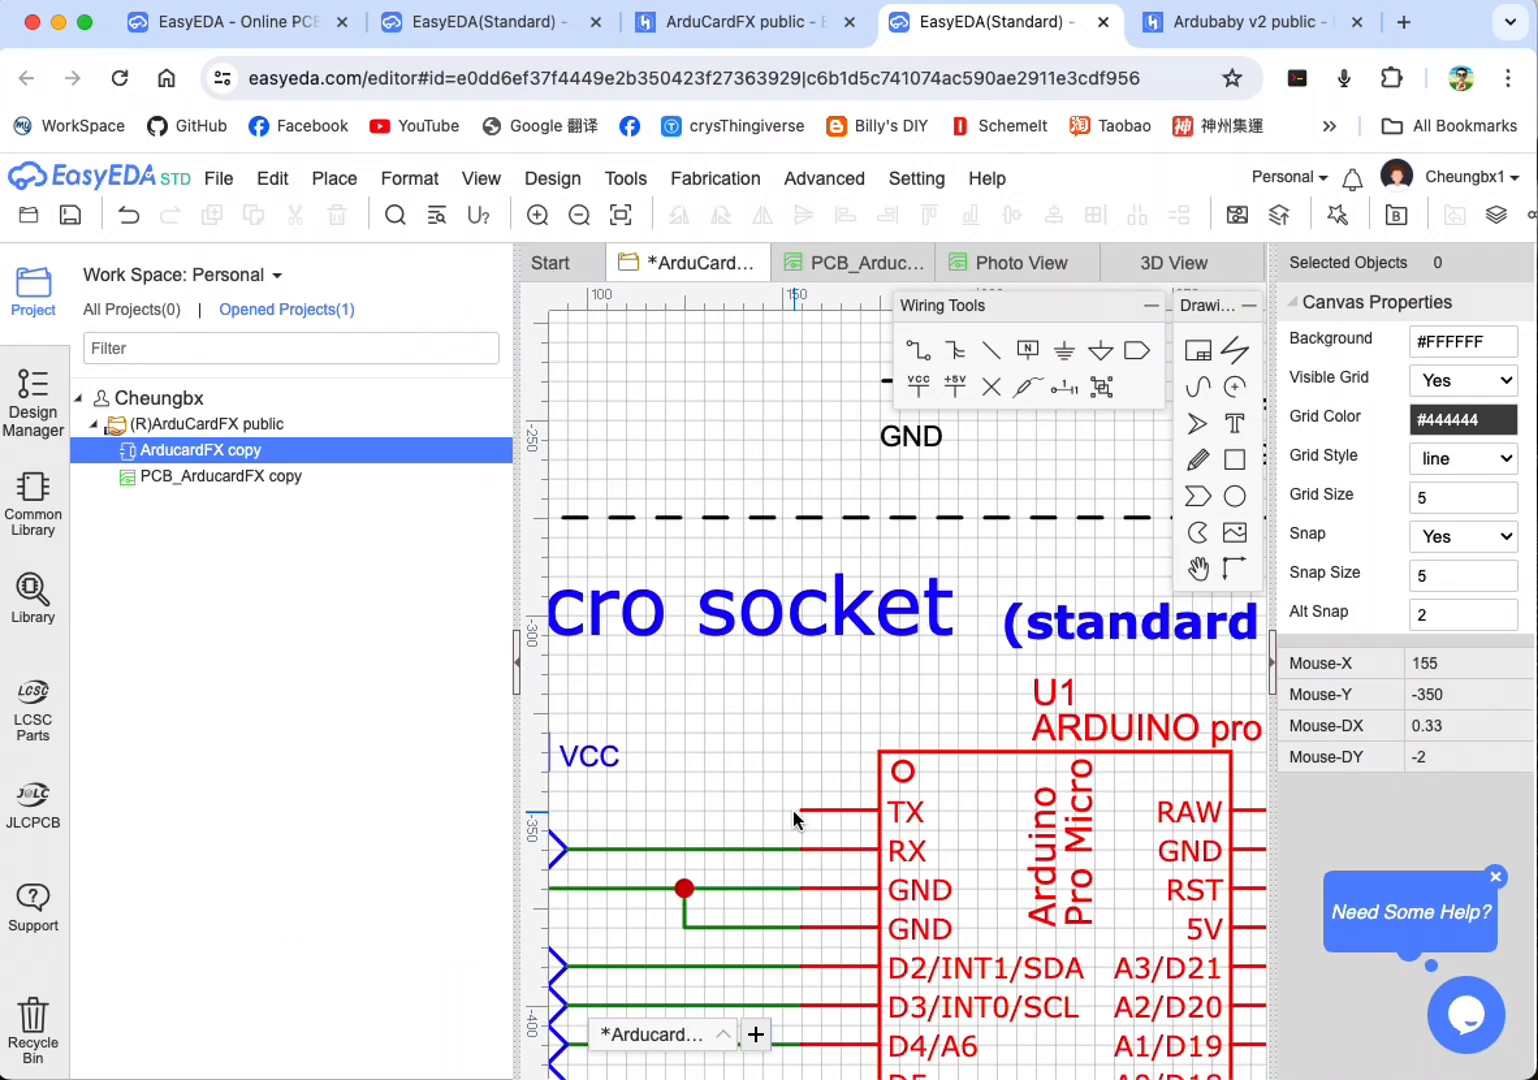
click(991, 391)
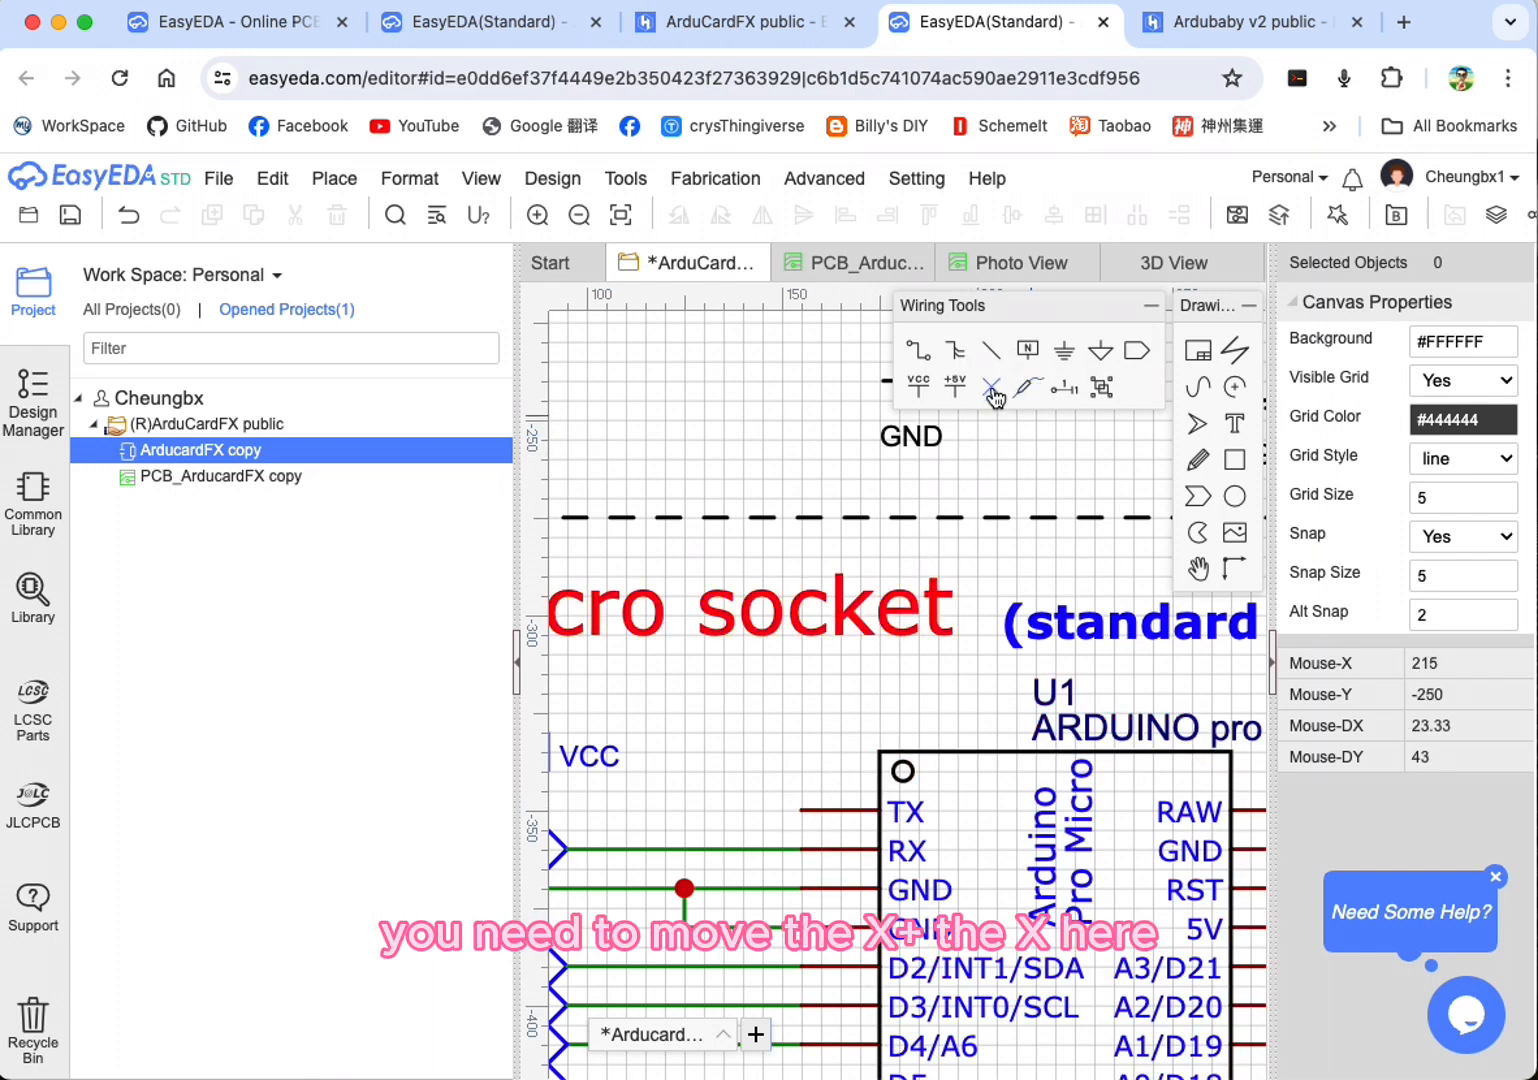
click(801, 810)
key(Escape)
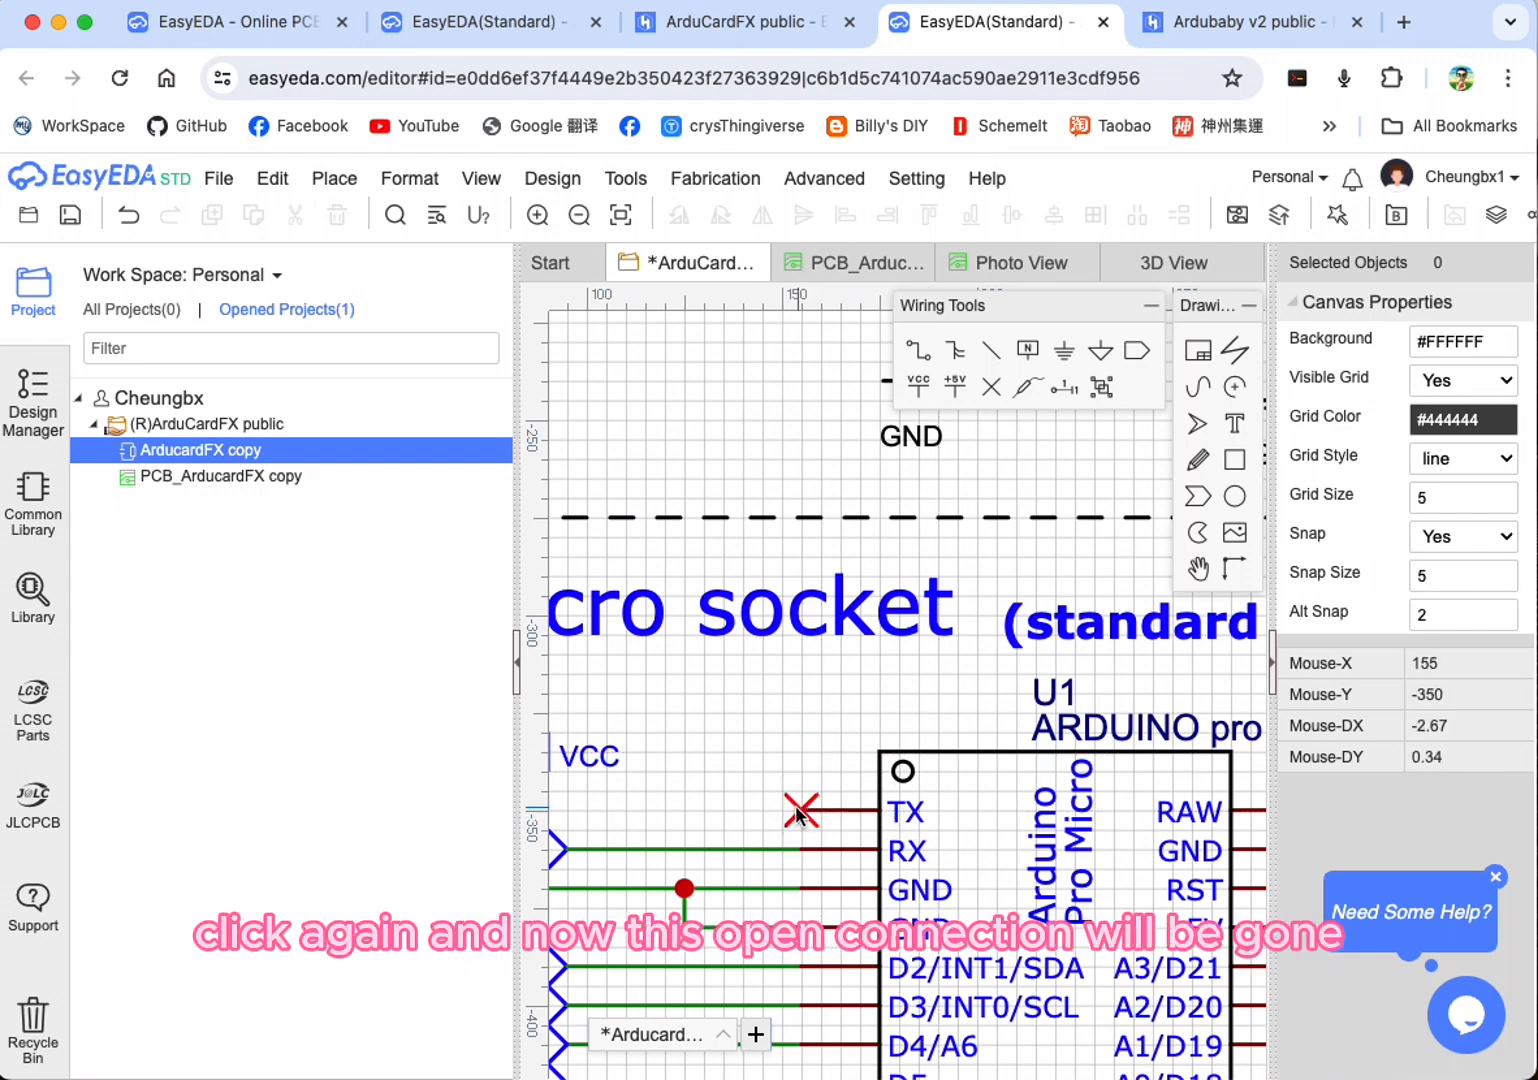
scroll(862, 750, down, 4)
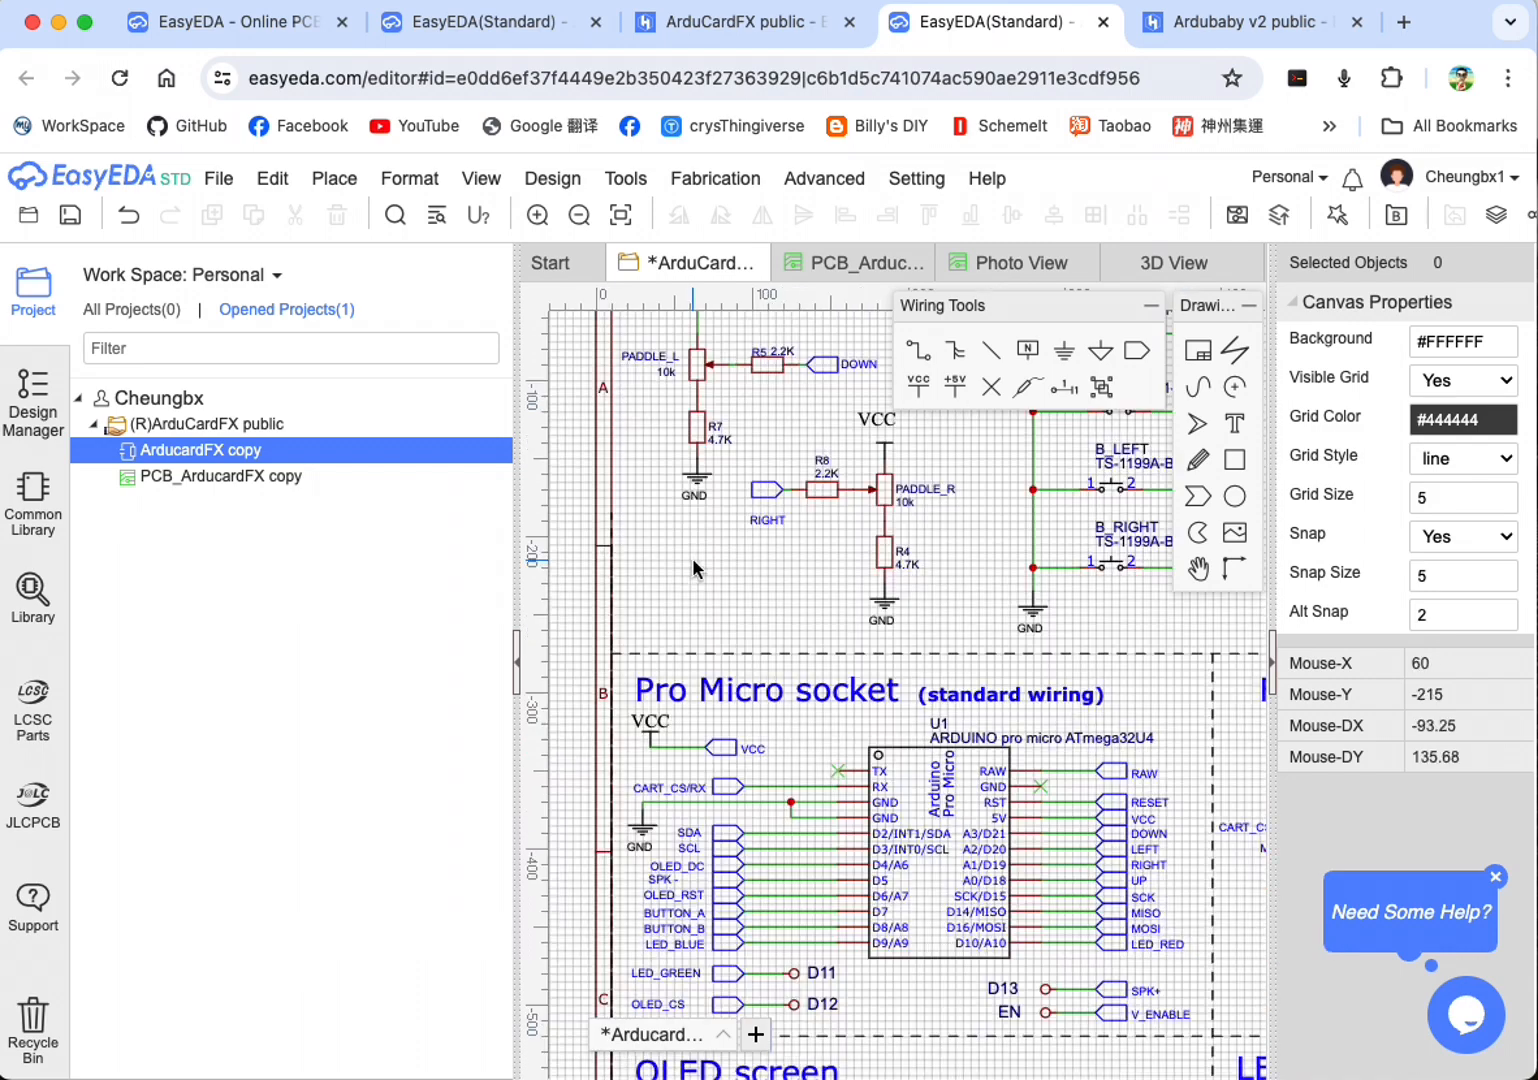
scroll(900, 590, up, 1)
scroll(959, 594, down, 3)
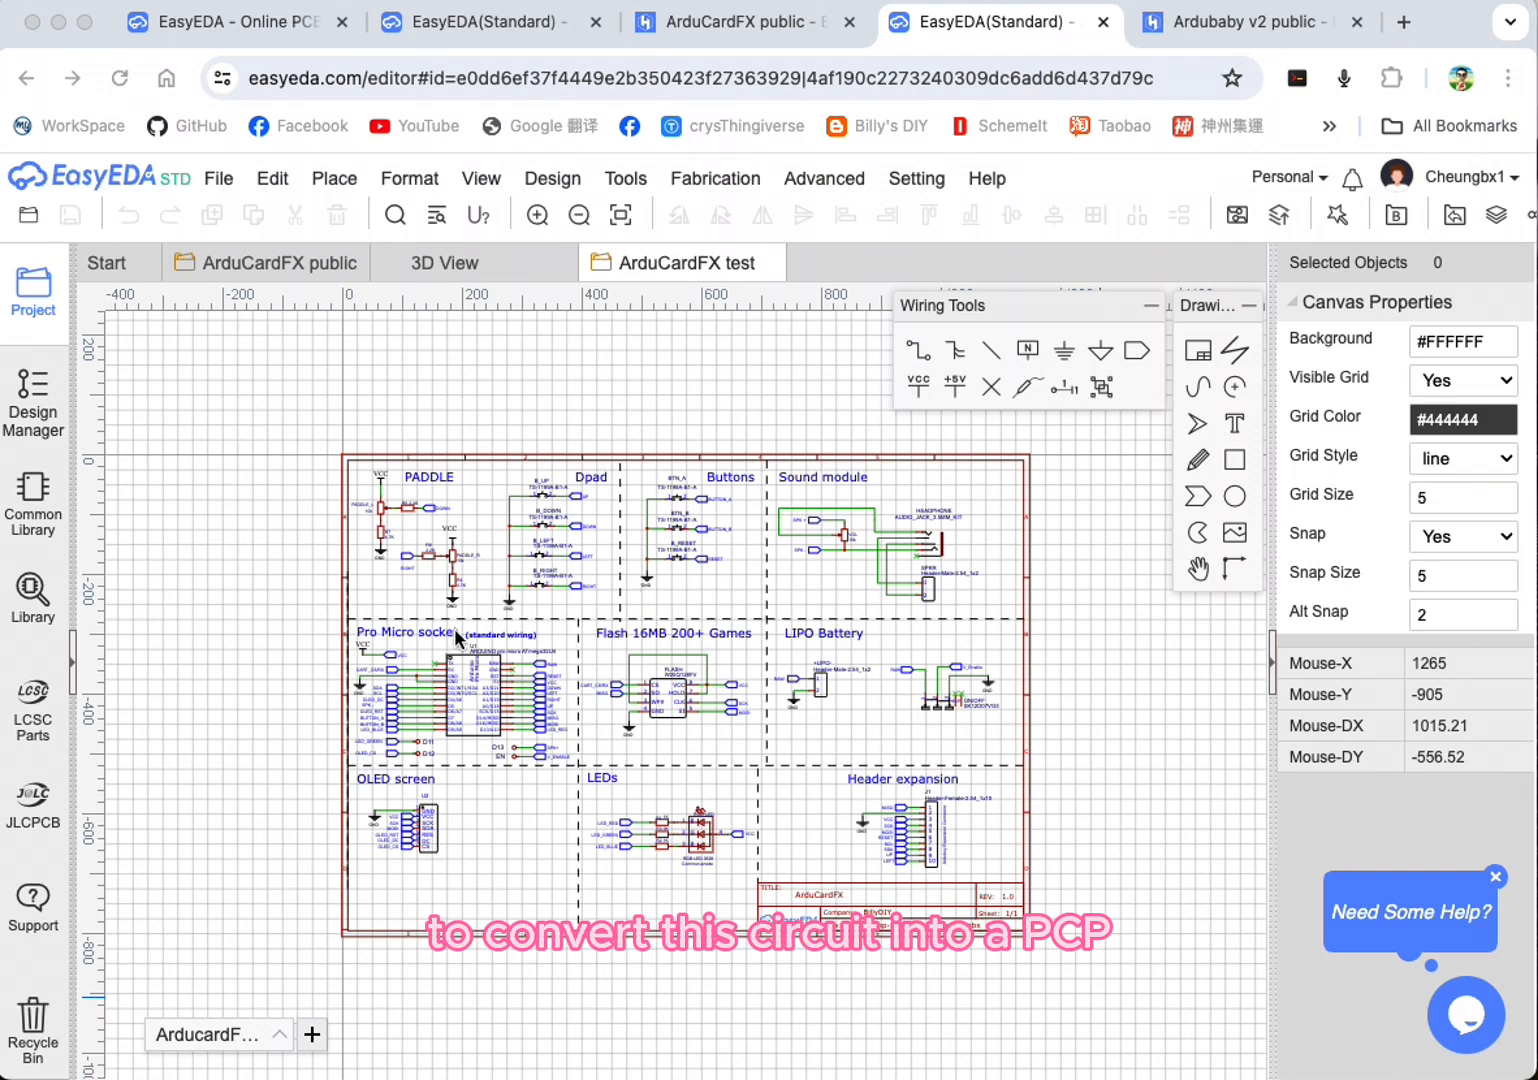
Step: Convert the ArduCardFX test schematic to a PCB, choosing 2 copper layers and a Round Rectangular board outline
click(550, 180)
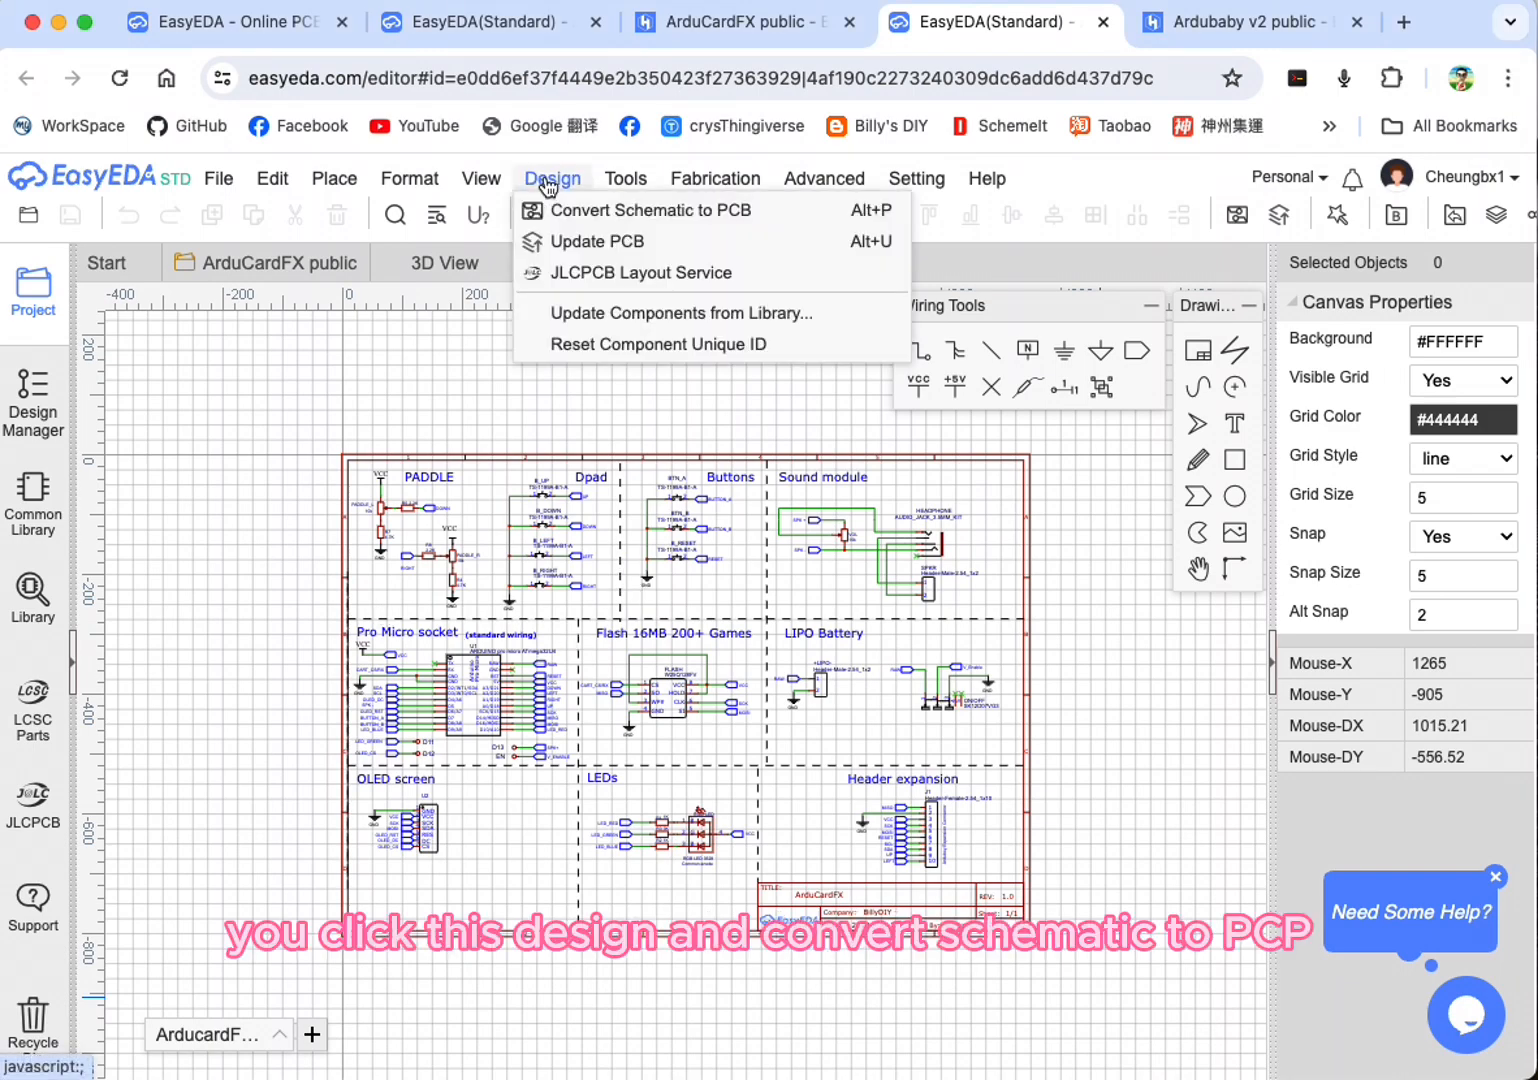
click(635, 212)
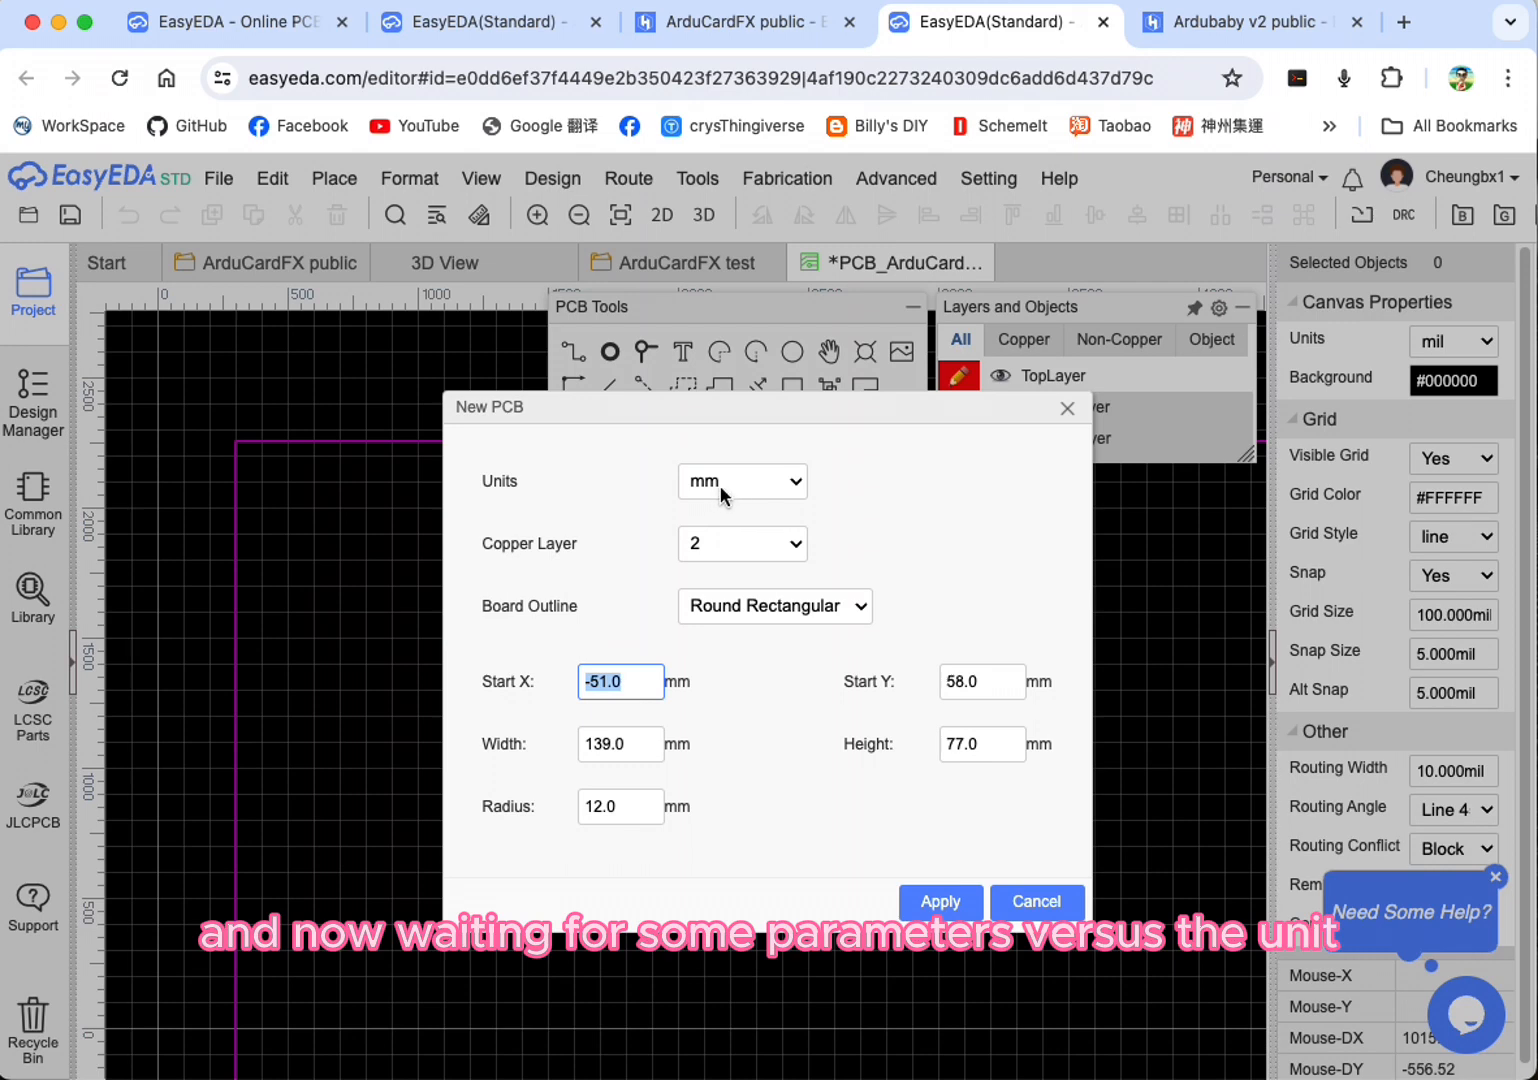
click(707, 543)
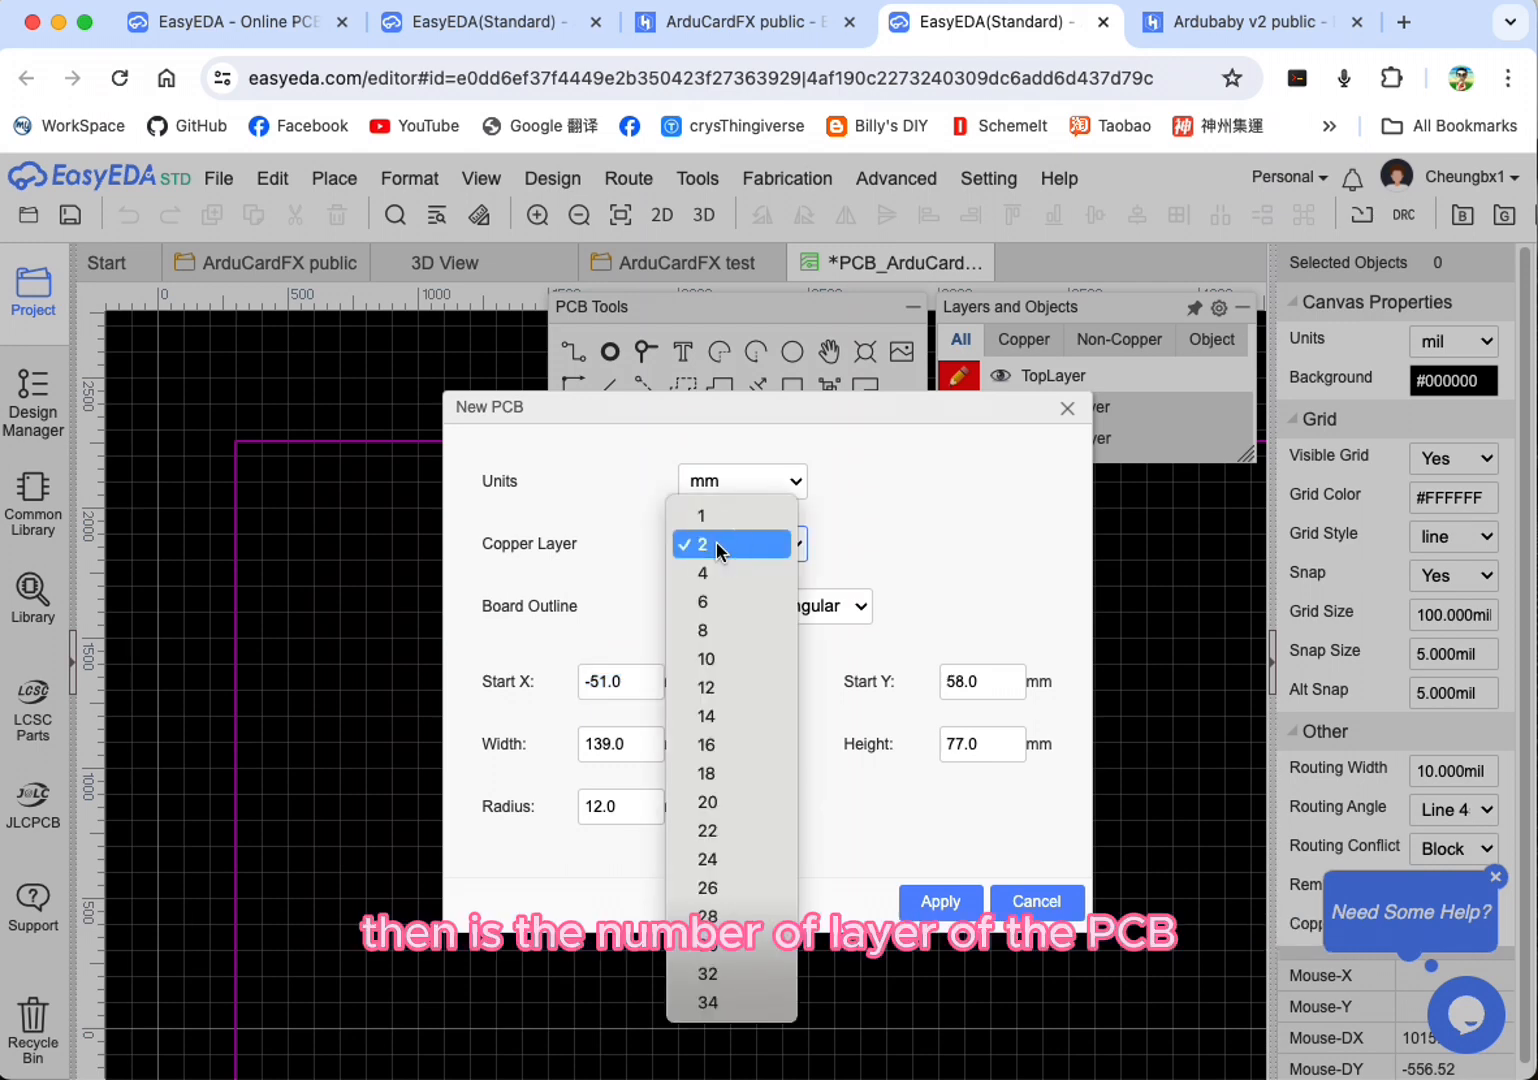
click(716, 543)
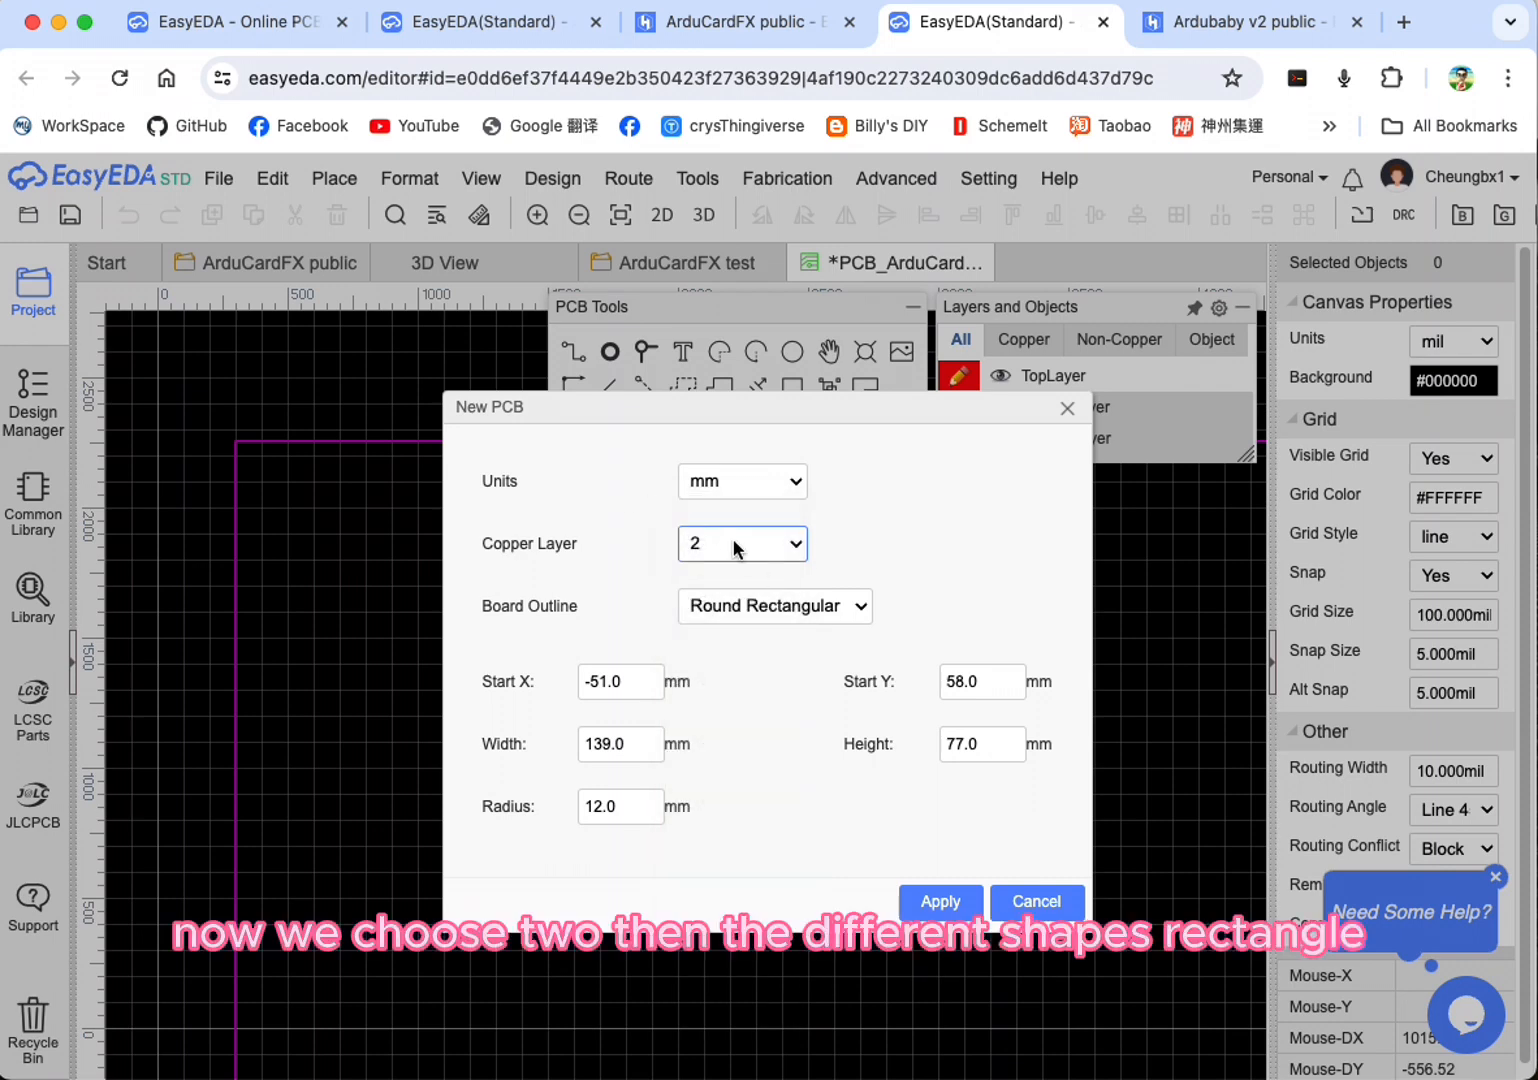
click(756, 607)
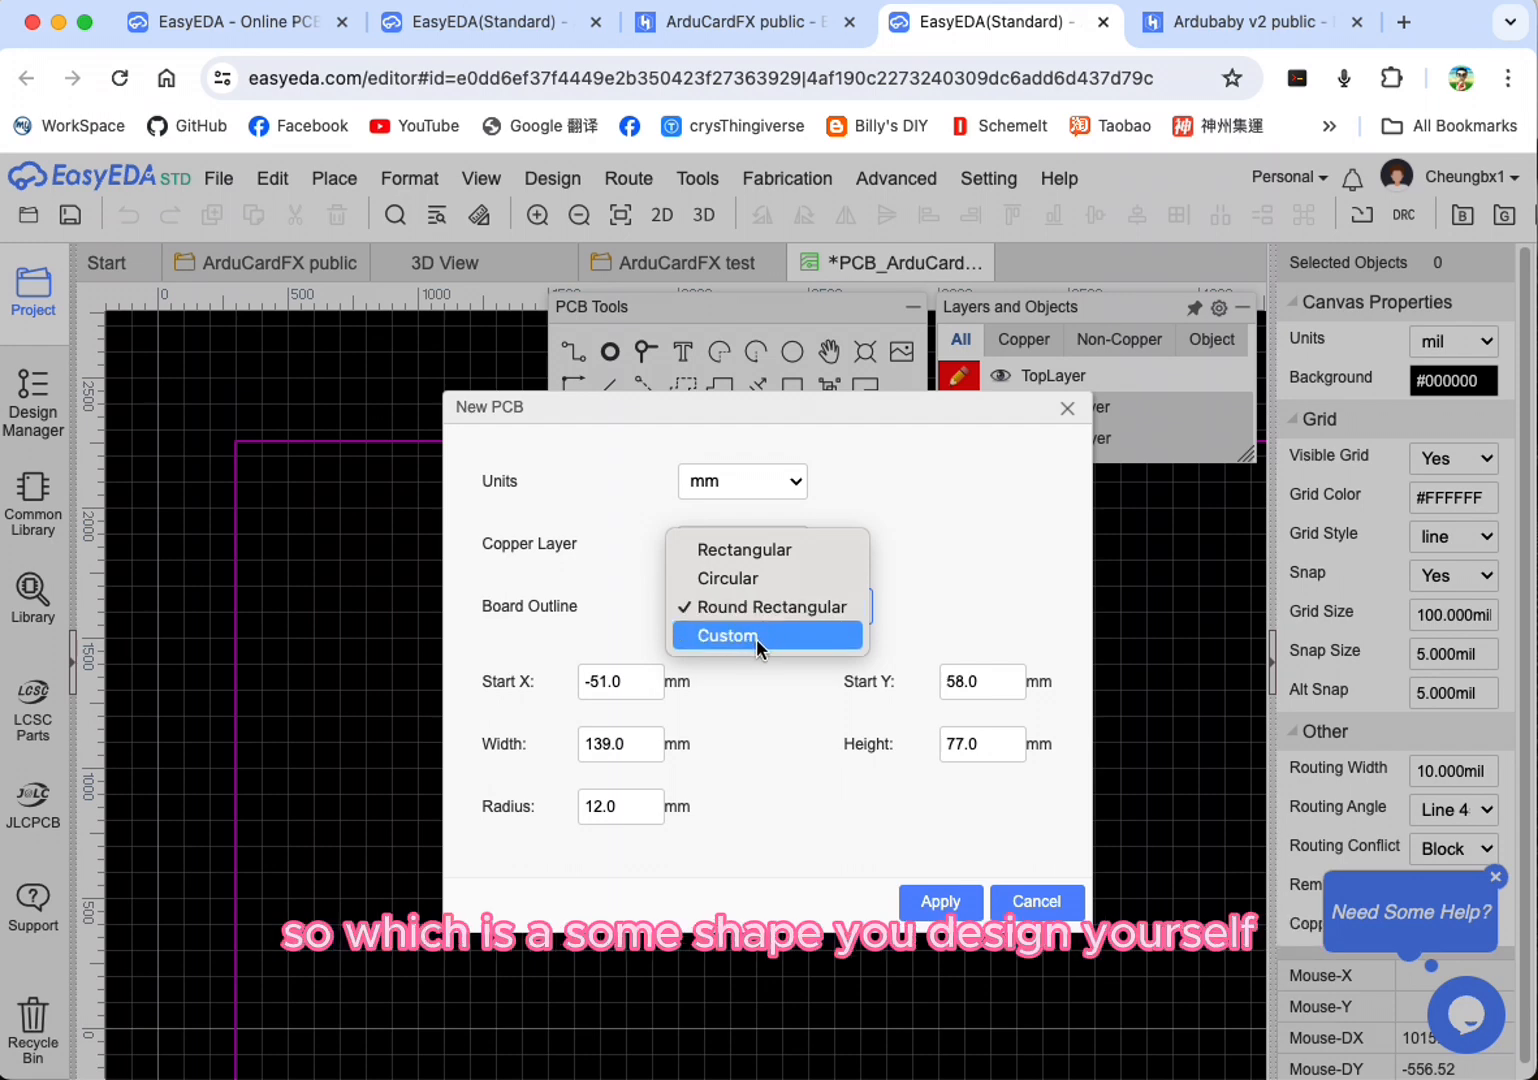
click(781, 719)
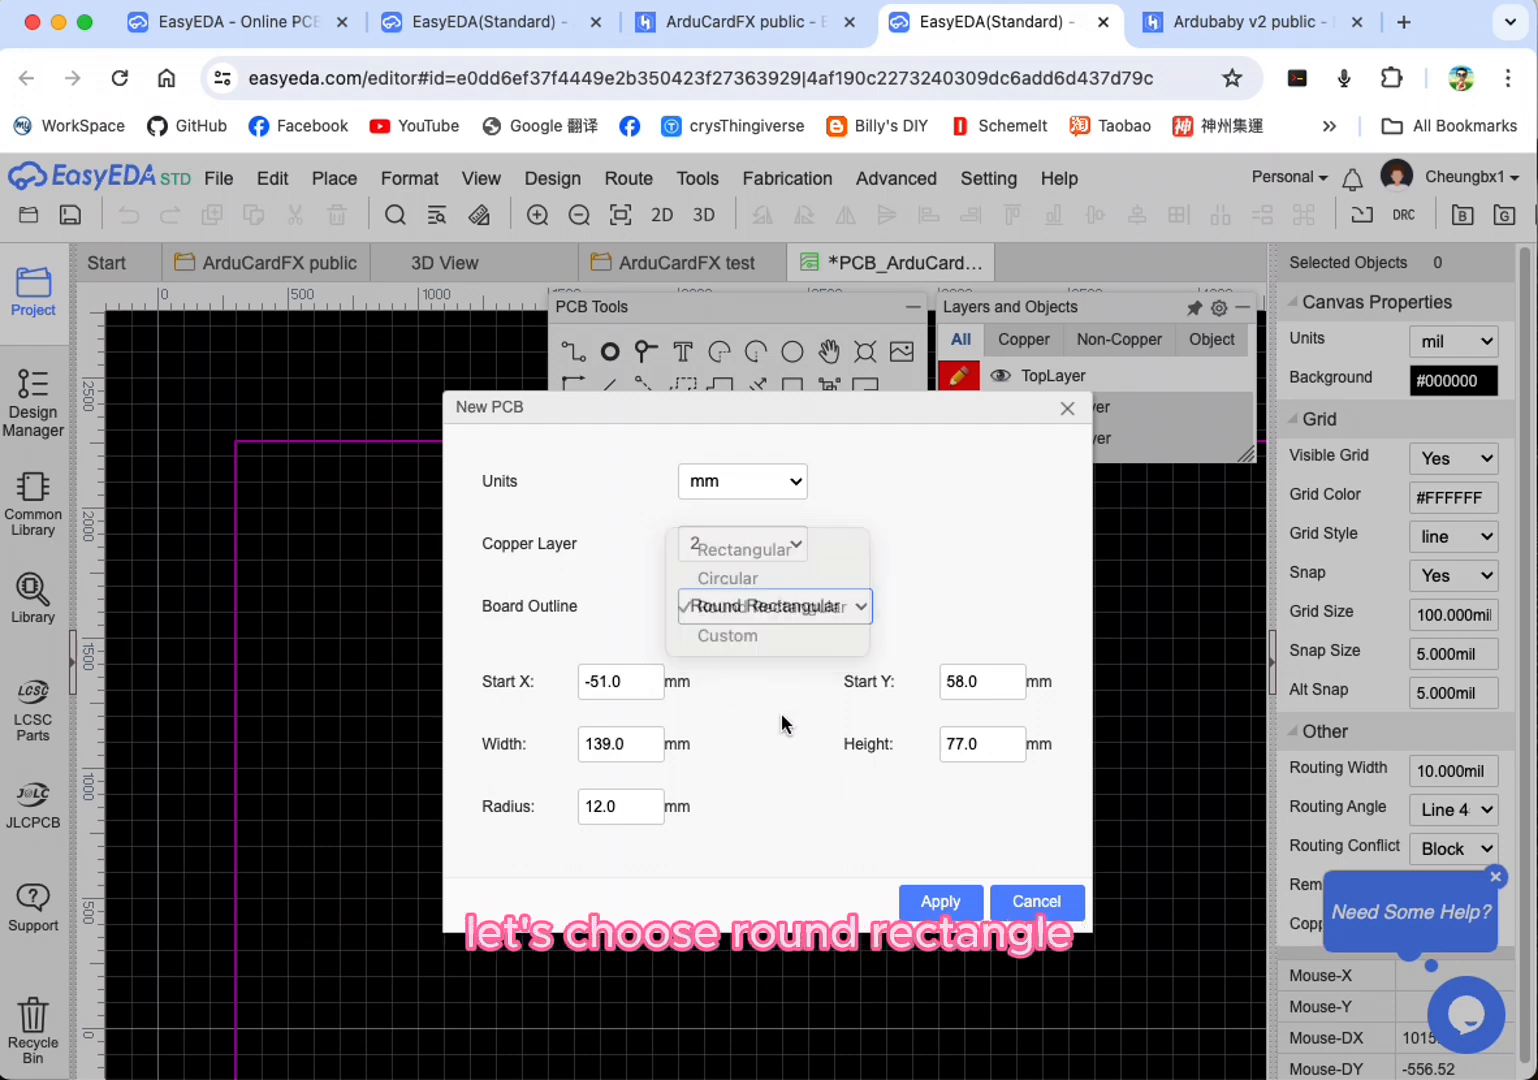
Step: Set the new board's width to 85 mm and its height to 55 mm
double_click(636, 745)
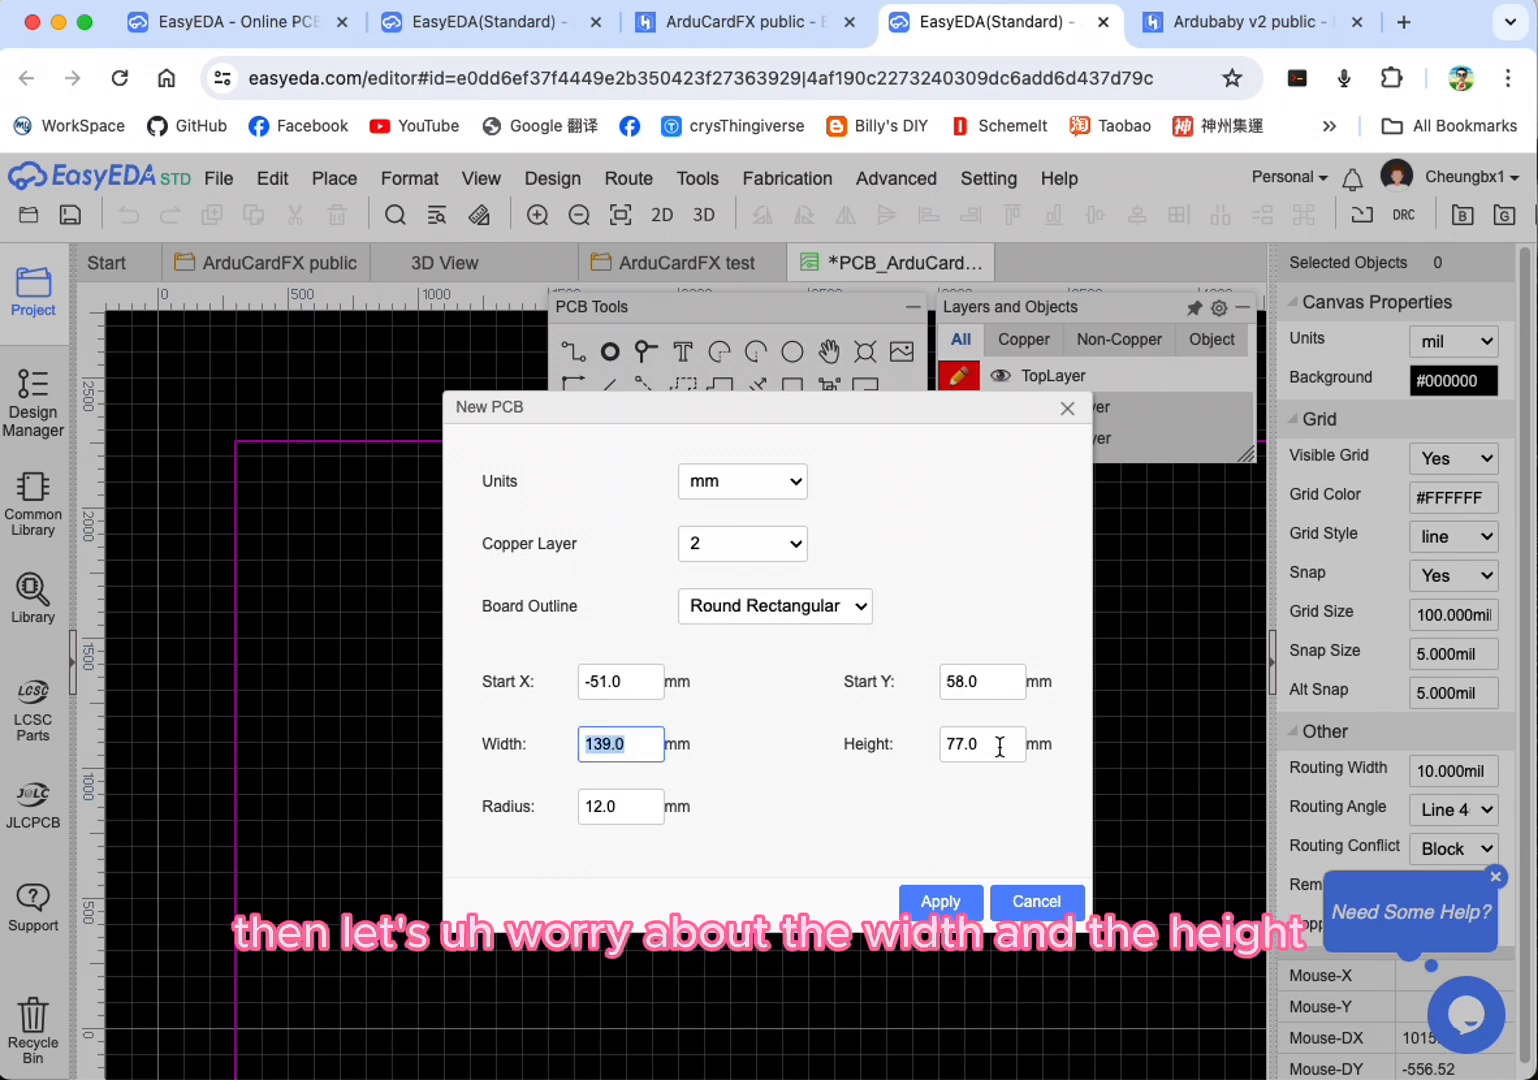
double_click(999, 745)
double_click(636, 745)
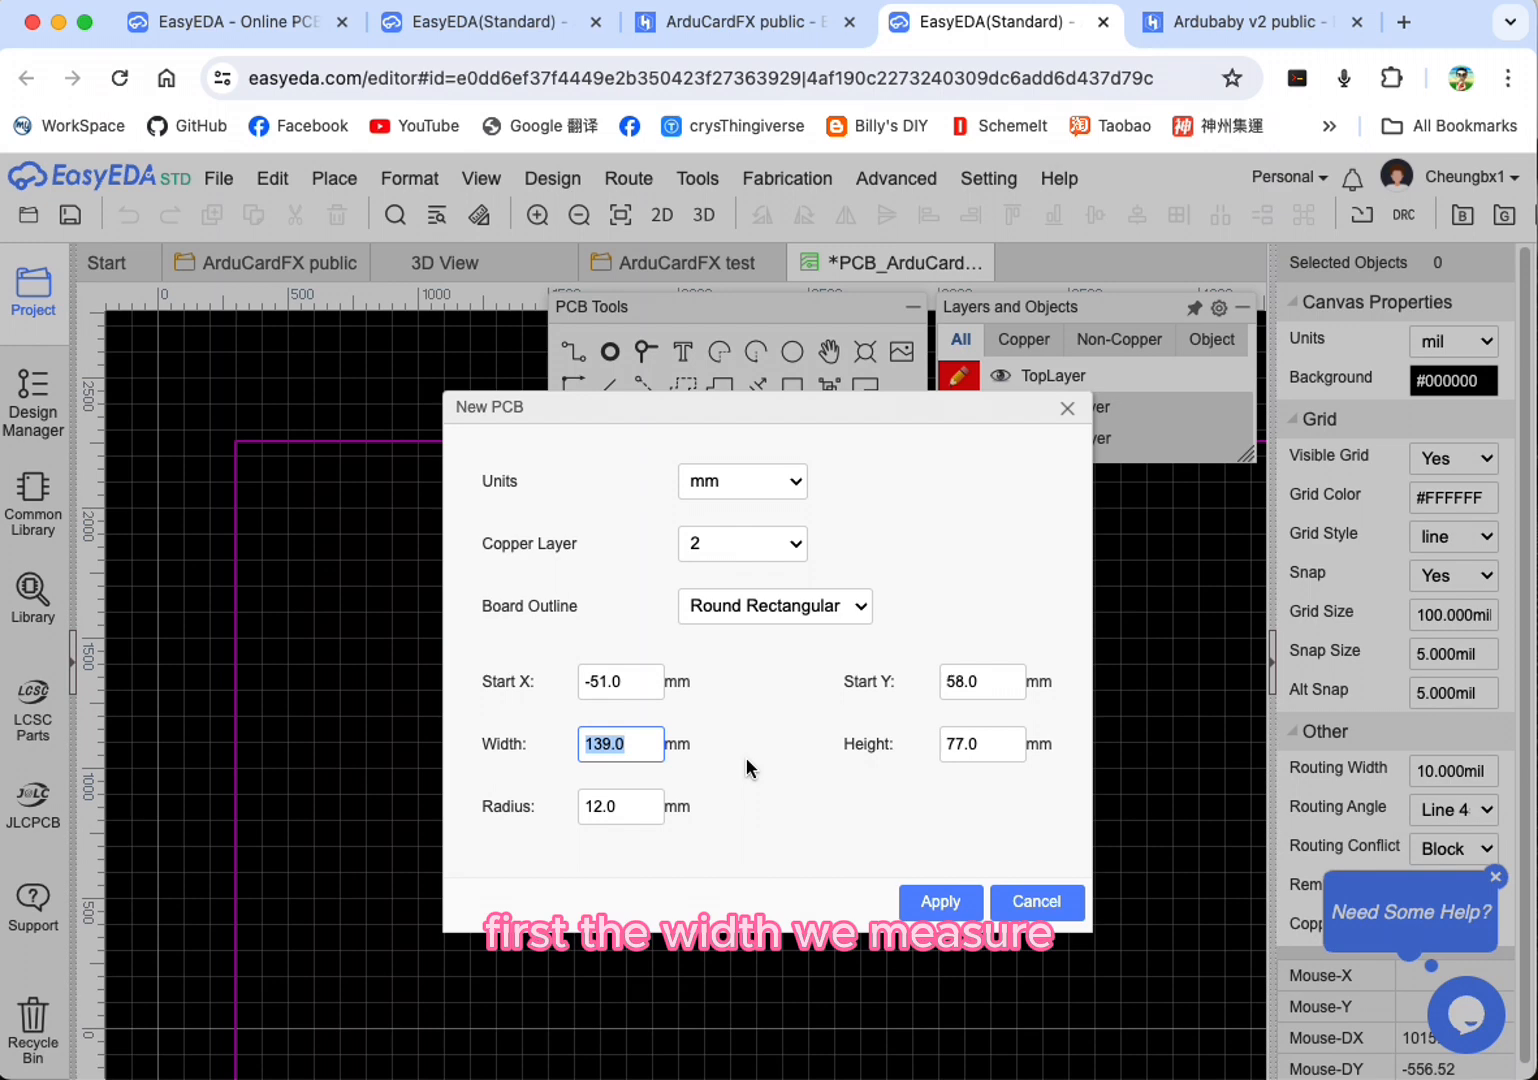
text(85)
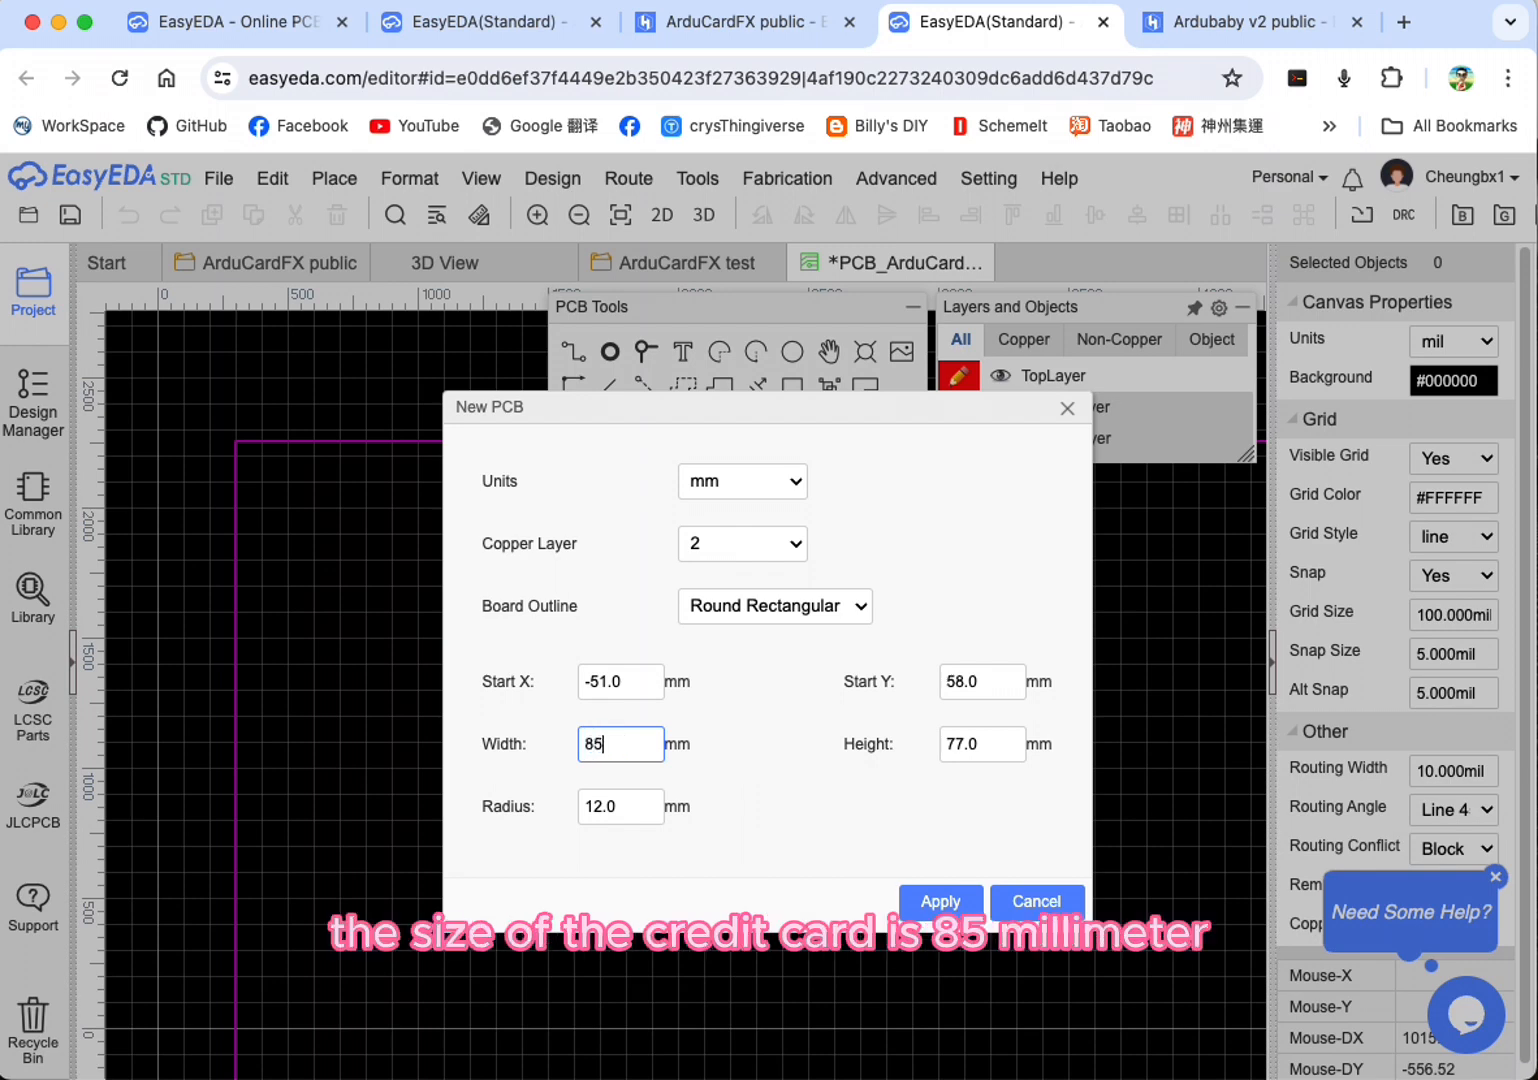
key(Tab)
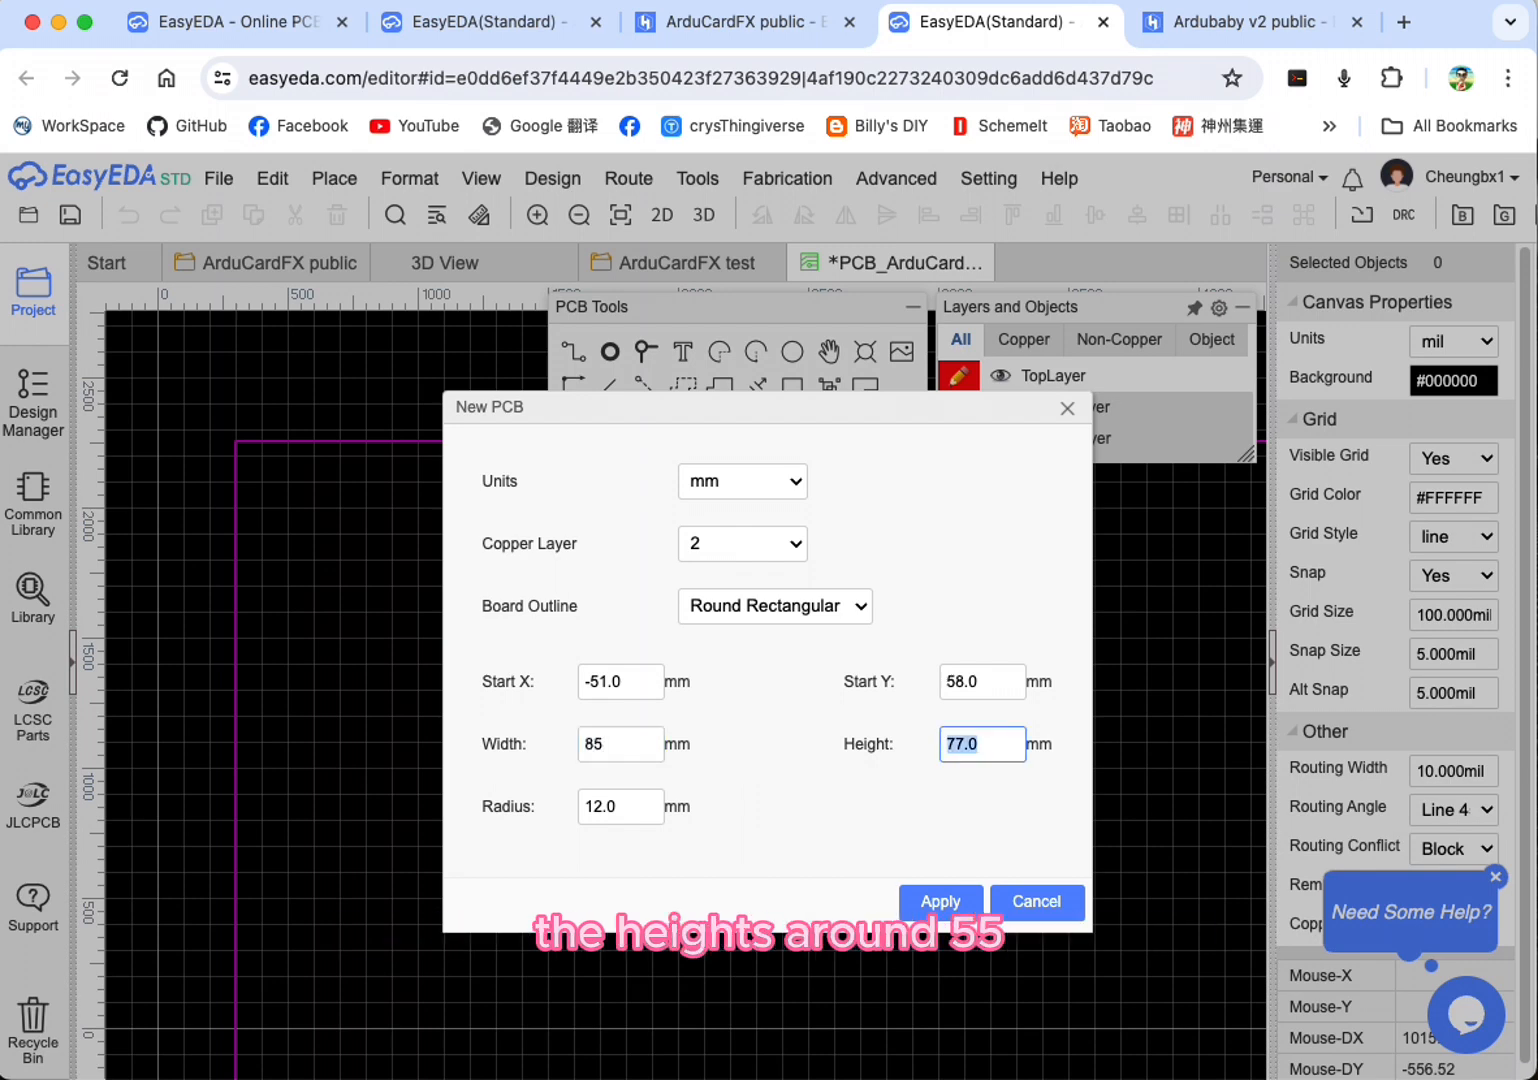
key(Tab)
Step: Set the board outline's Start X to 5 mm and Start Y to 60 mm, and create the PCB
drag(642, 680, 566, 674)
drag(620, 680, 596, 680)
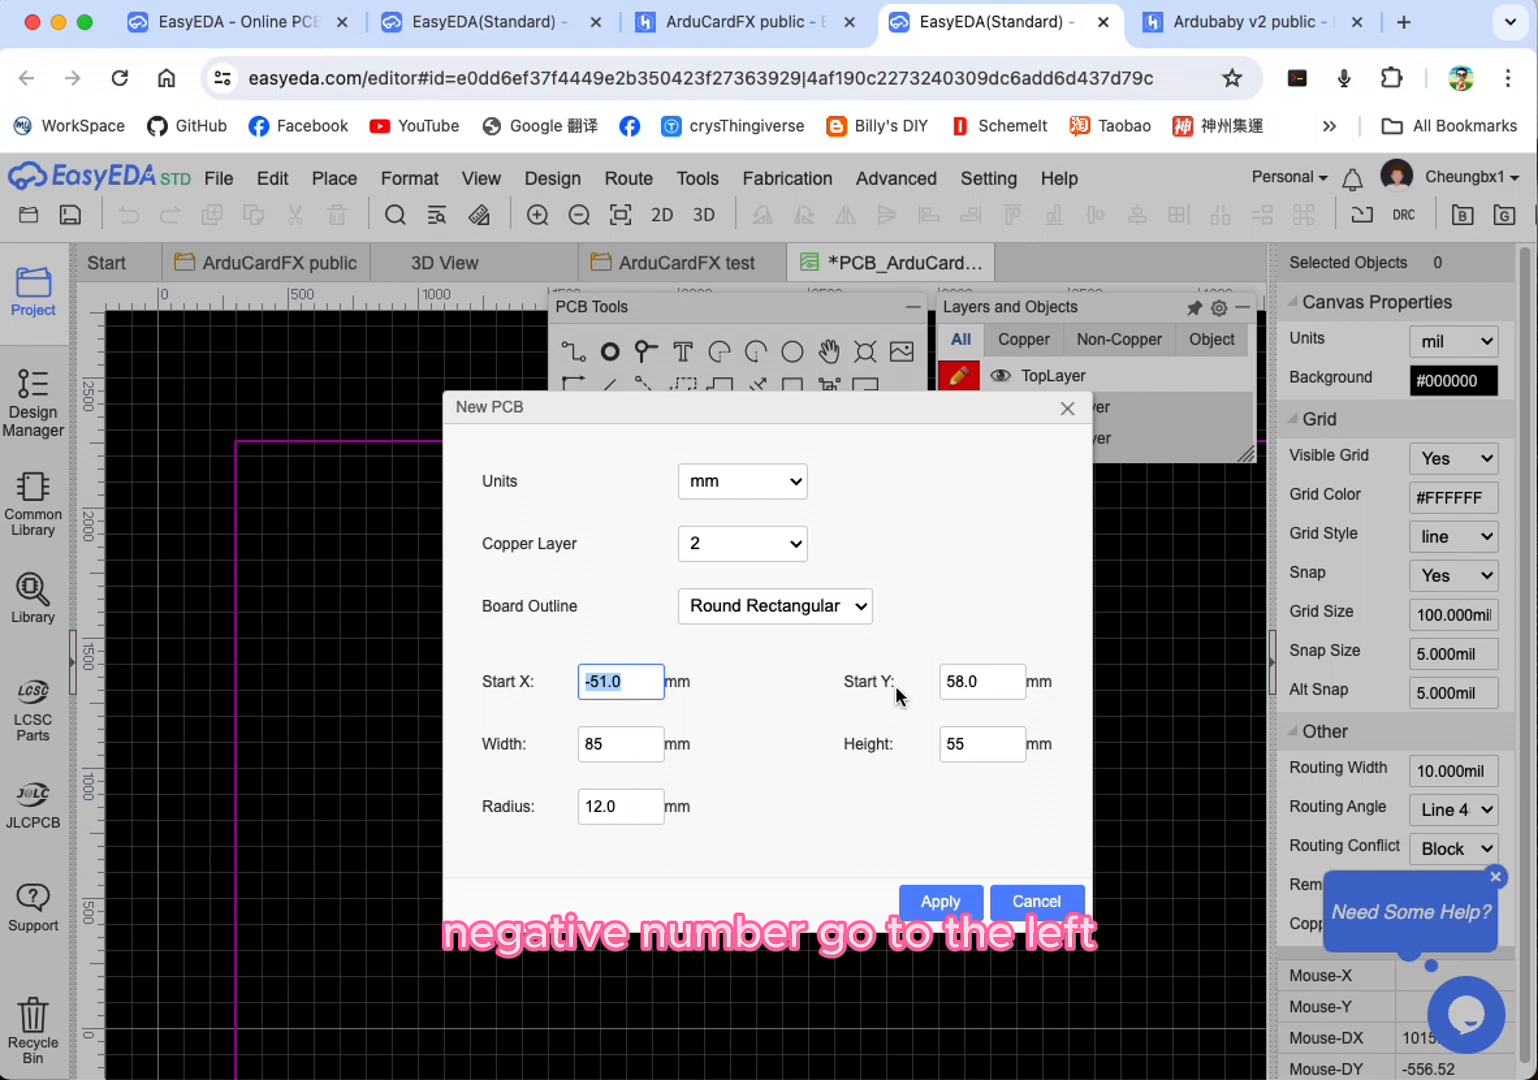
double_click(971, 681)
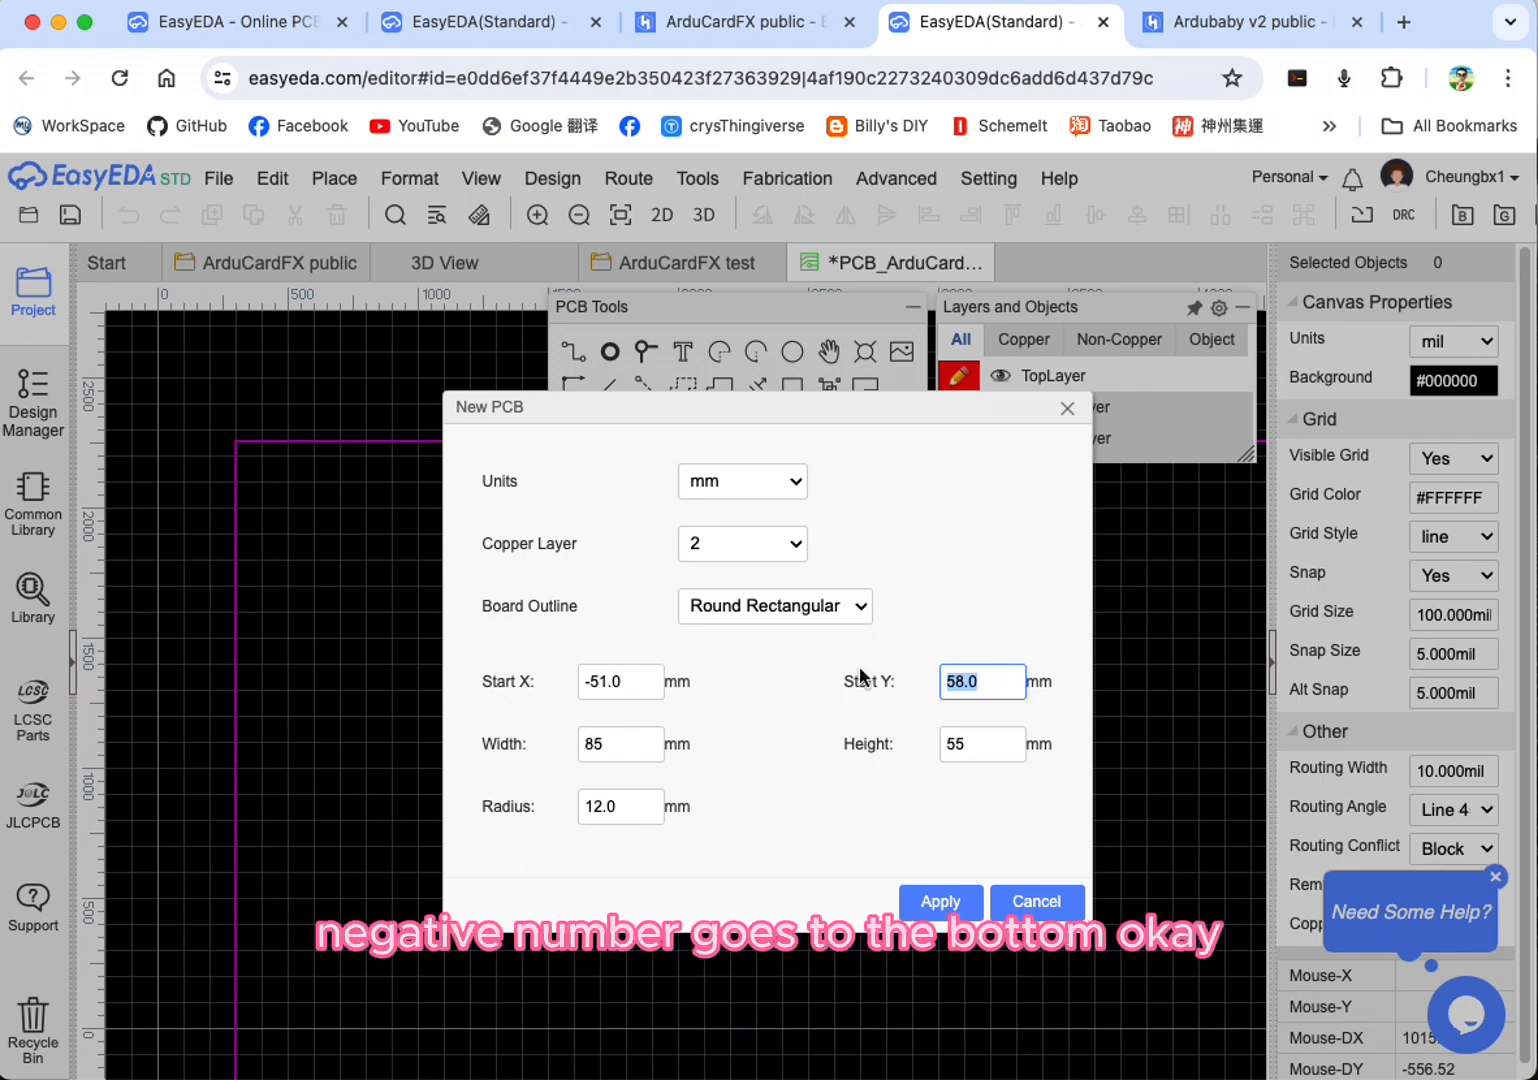
click(628, 681)
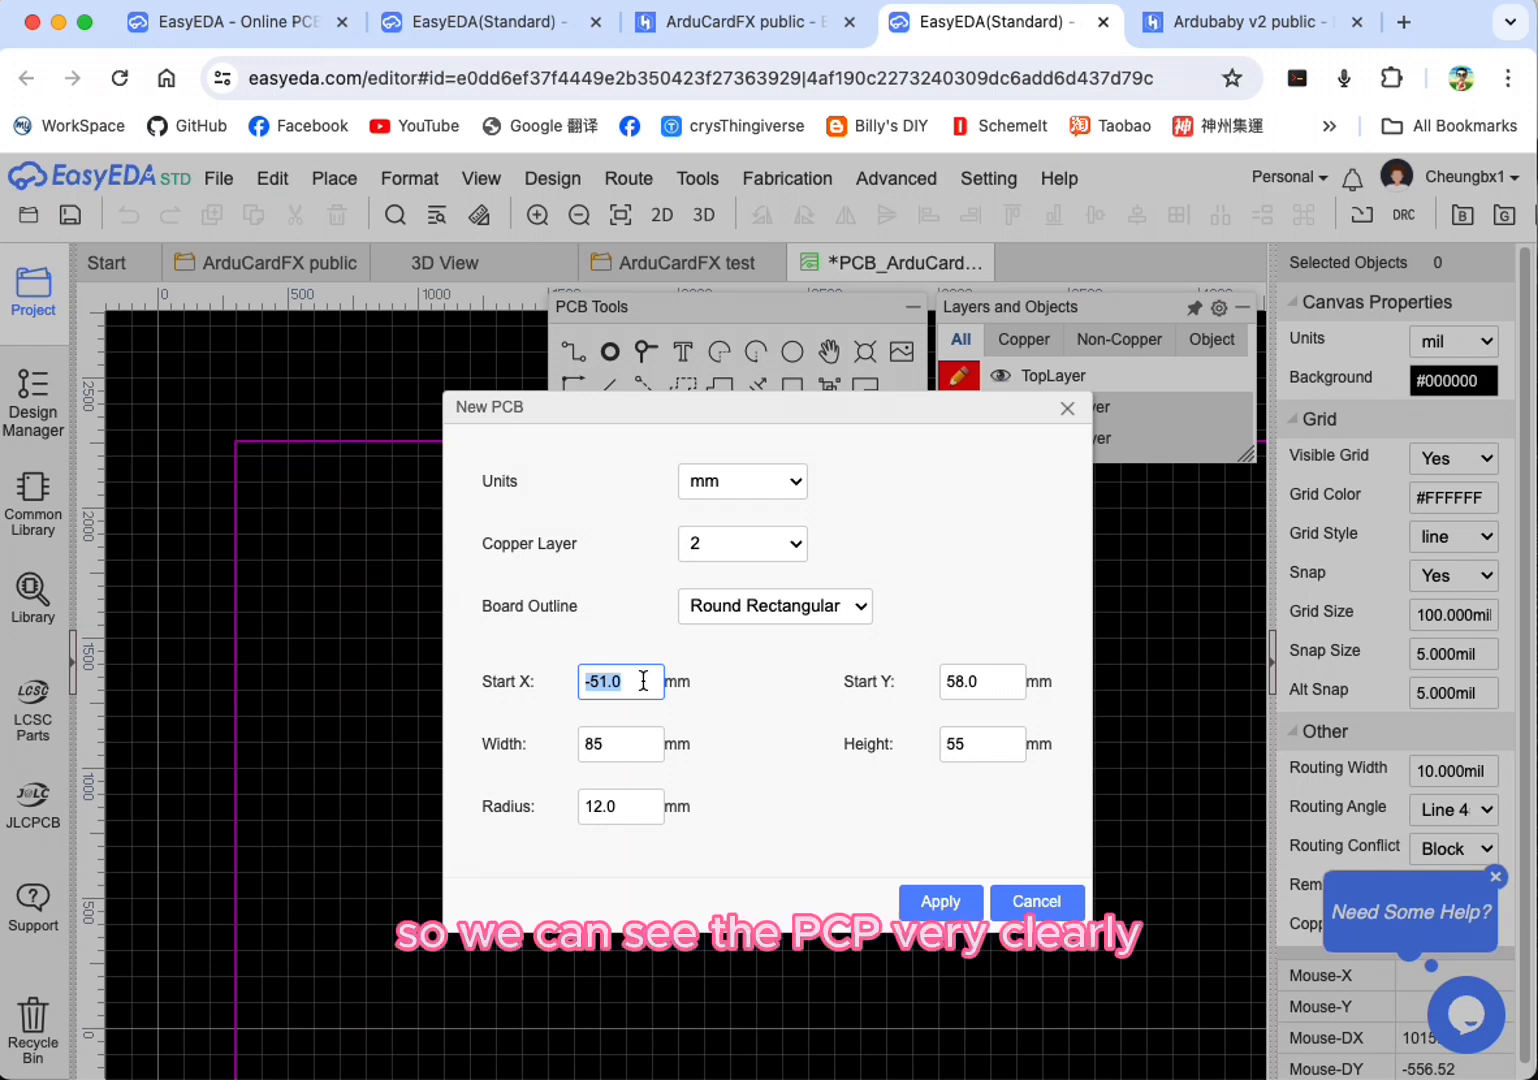
text(1)
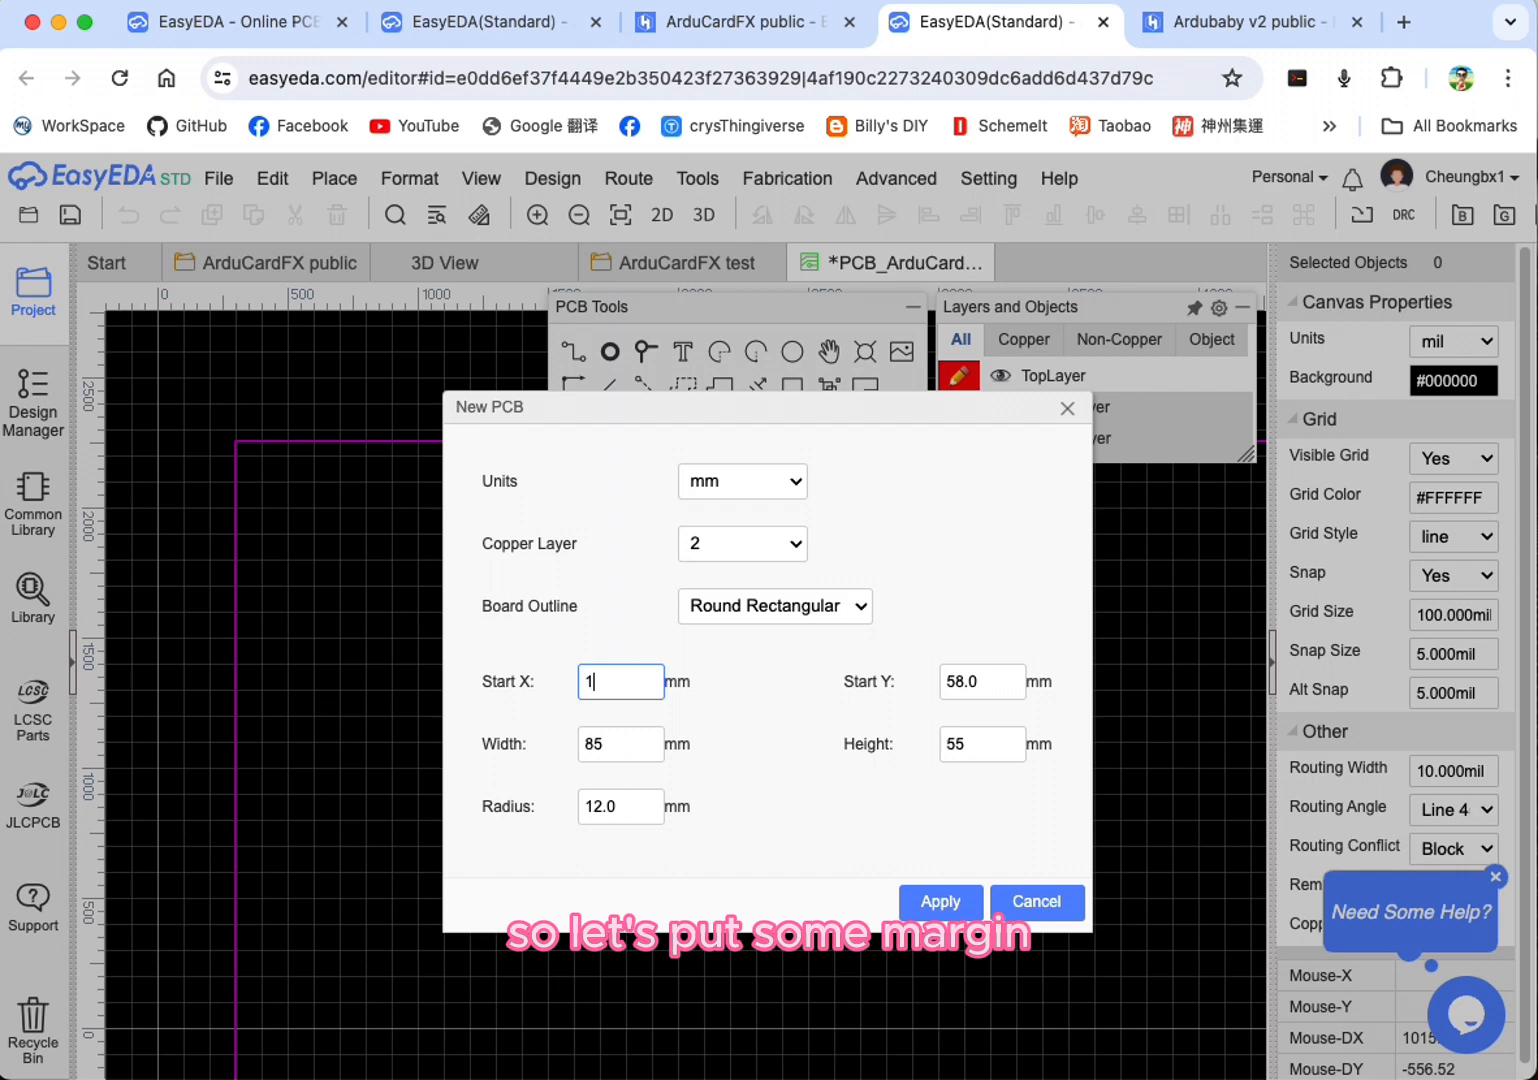
key(BackSpace)
text(5)
key(Tab)
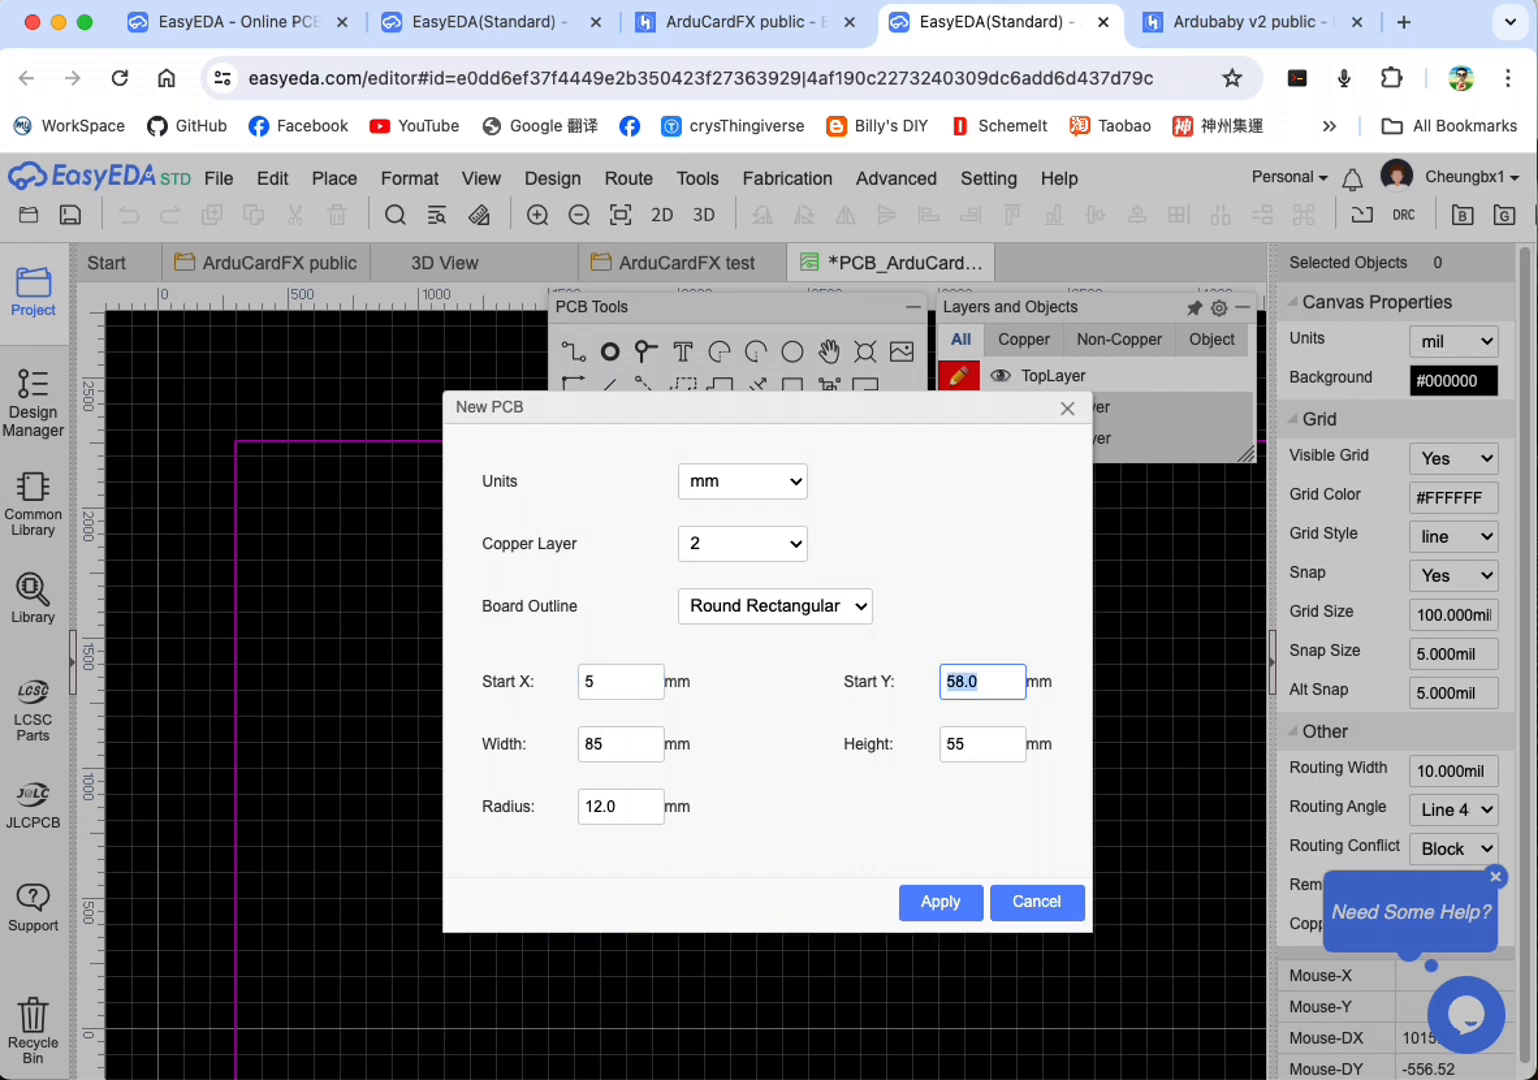
text(60)
key(Tab)
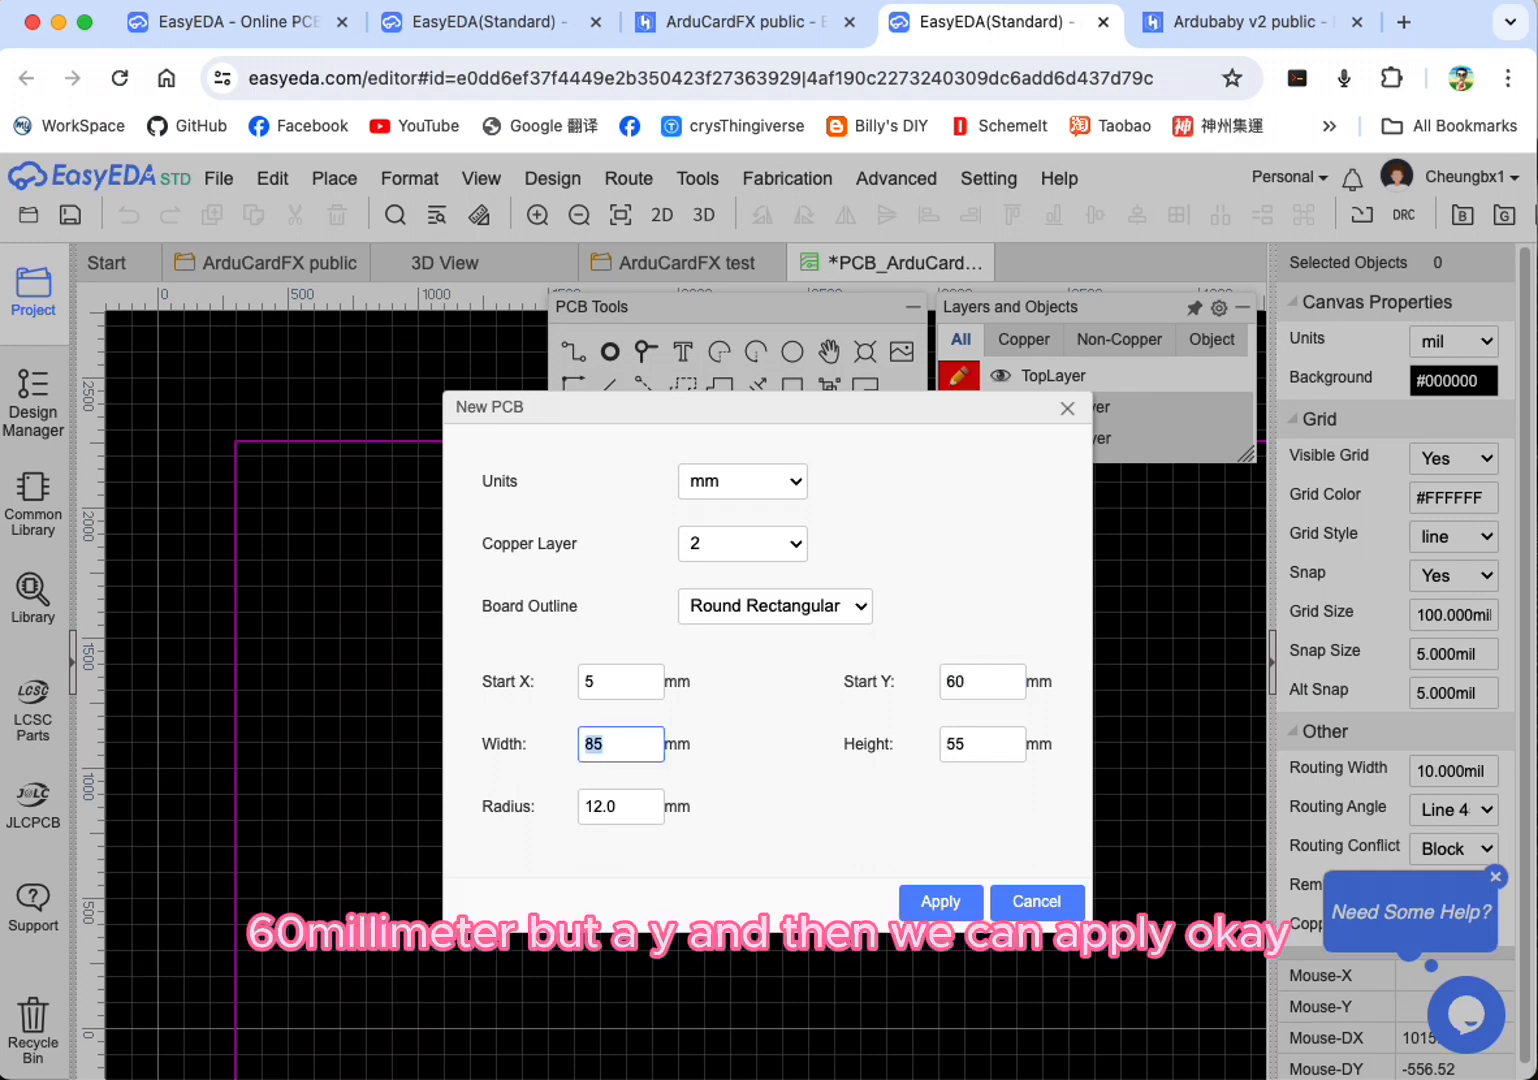
click(930, 901)
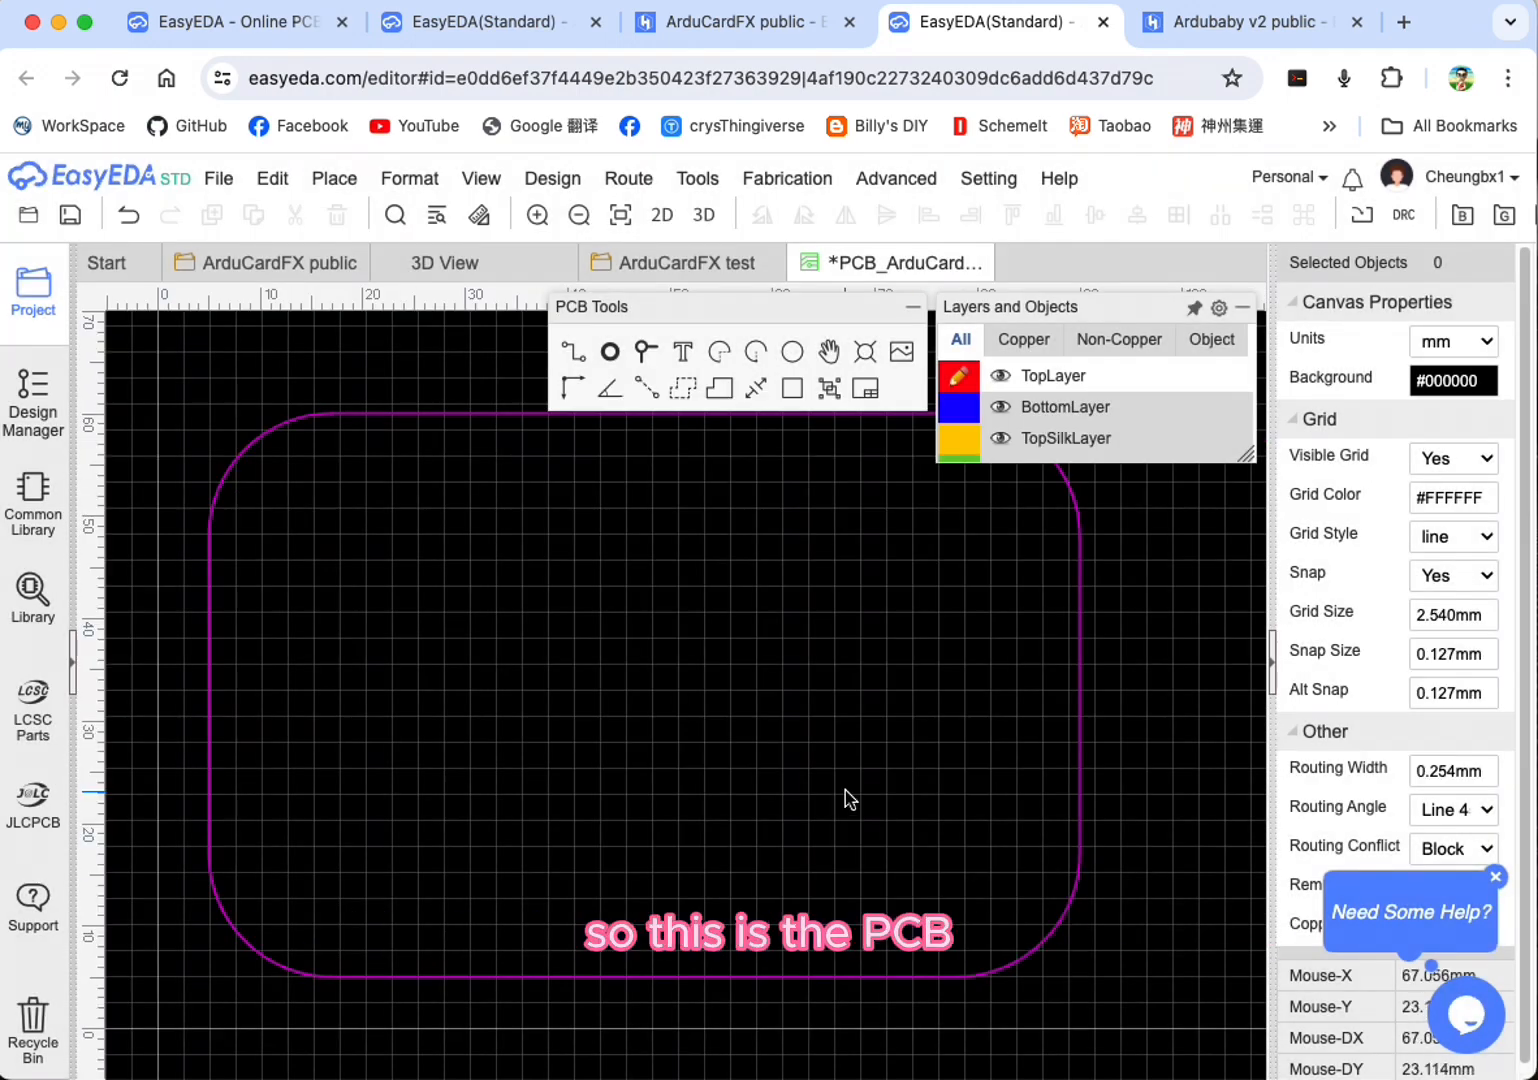
Step: Examine the board outline and the unplaced component footprints with their connection lines below it
scroll(1146, 808, down, 5)
right_drag(1146, 808, 634, 591)
scroll(645, 670, up, 2)
right_drag(652, 693, 951, 521)
scroll(858, 773, up, 2)
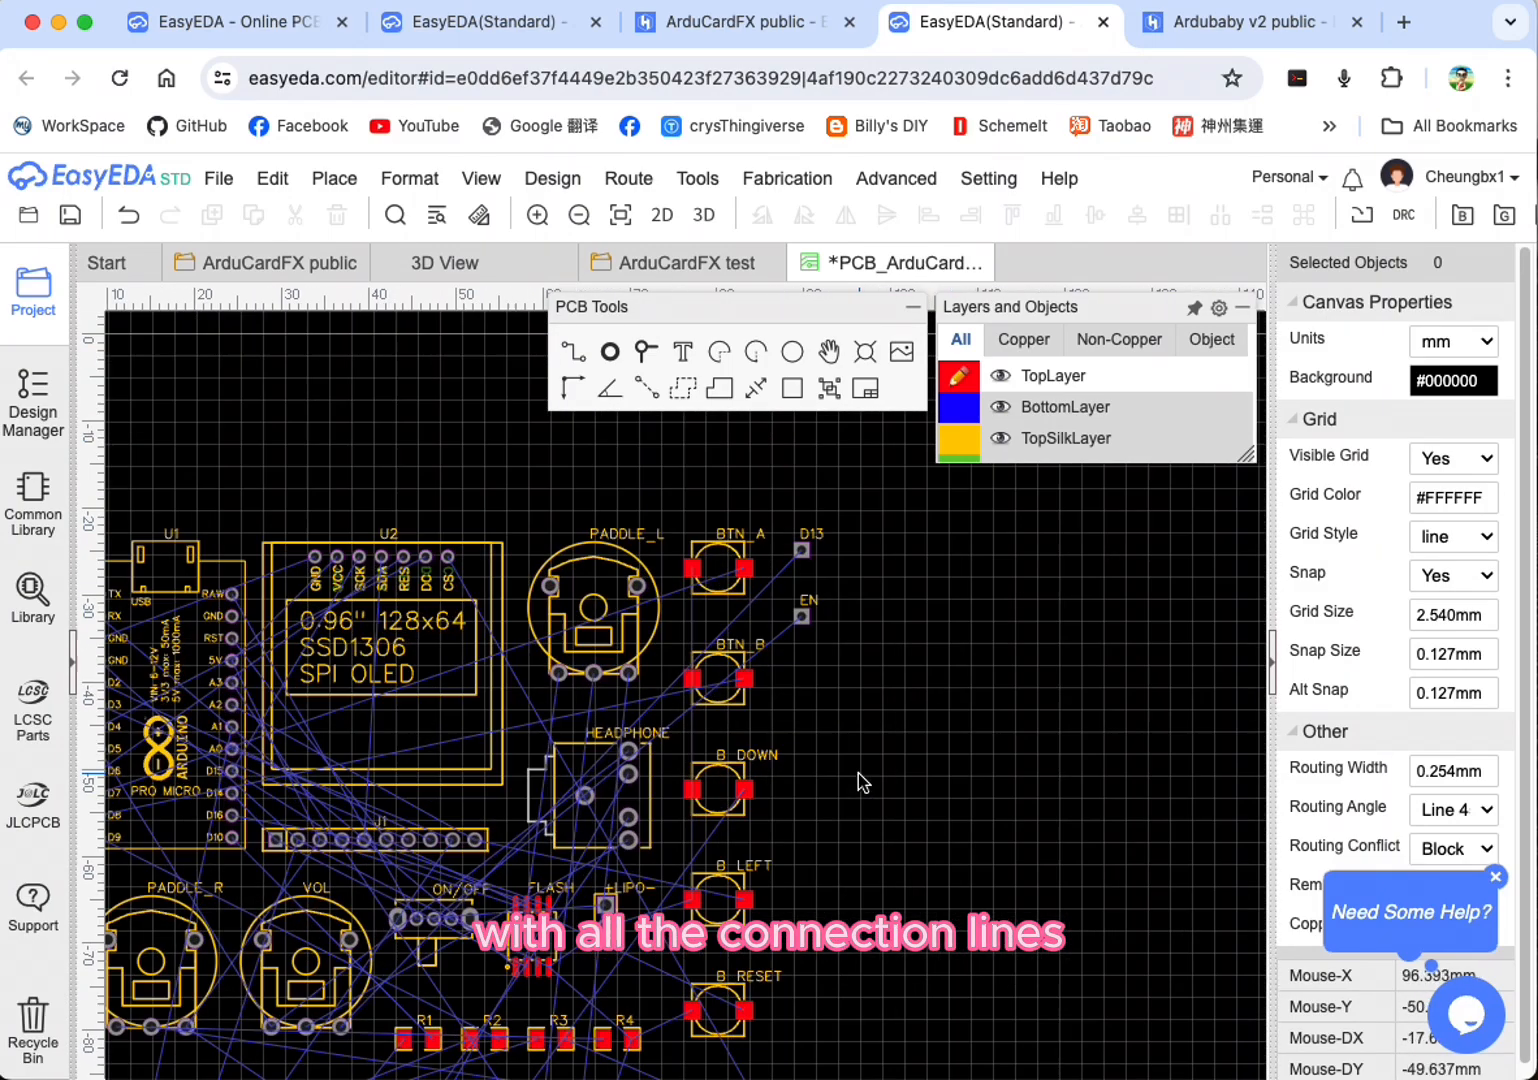
scroll(866, 766, down, 1)
scroll(866, 766, down, 1)
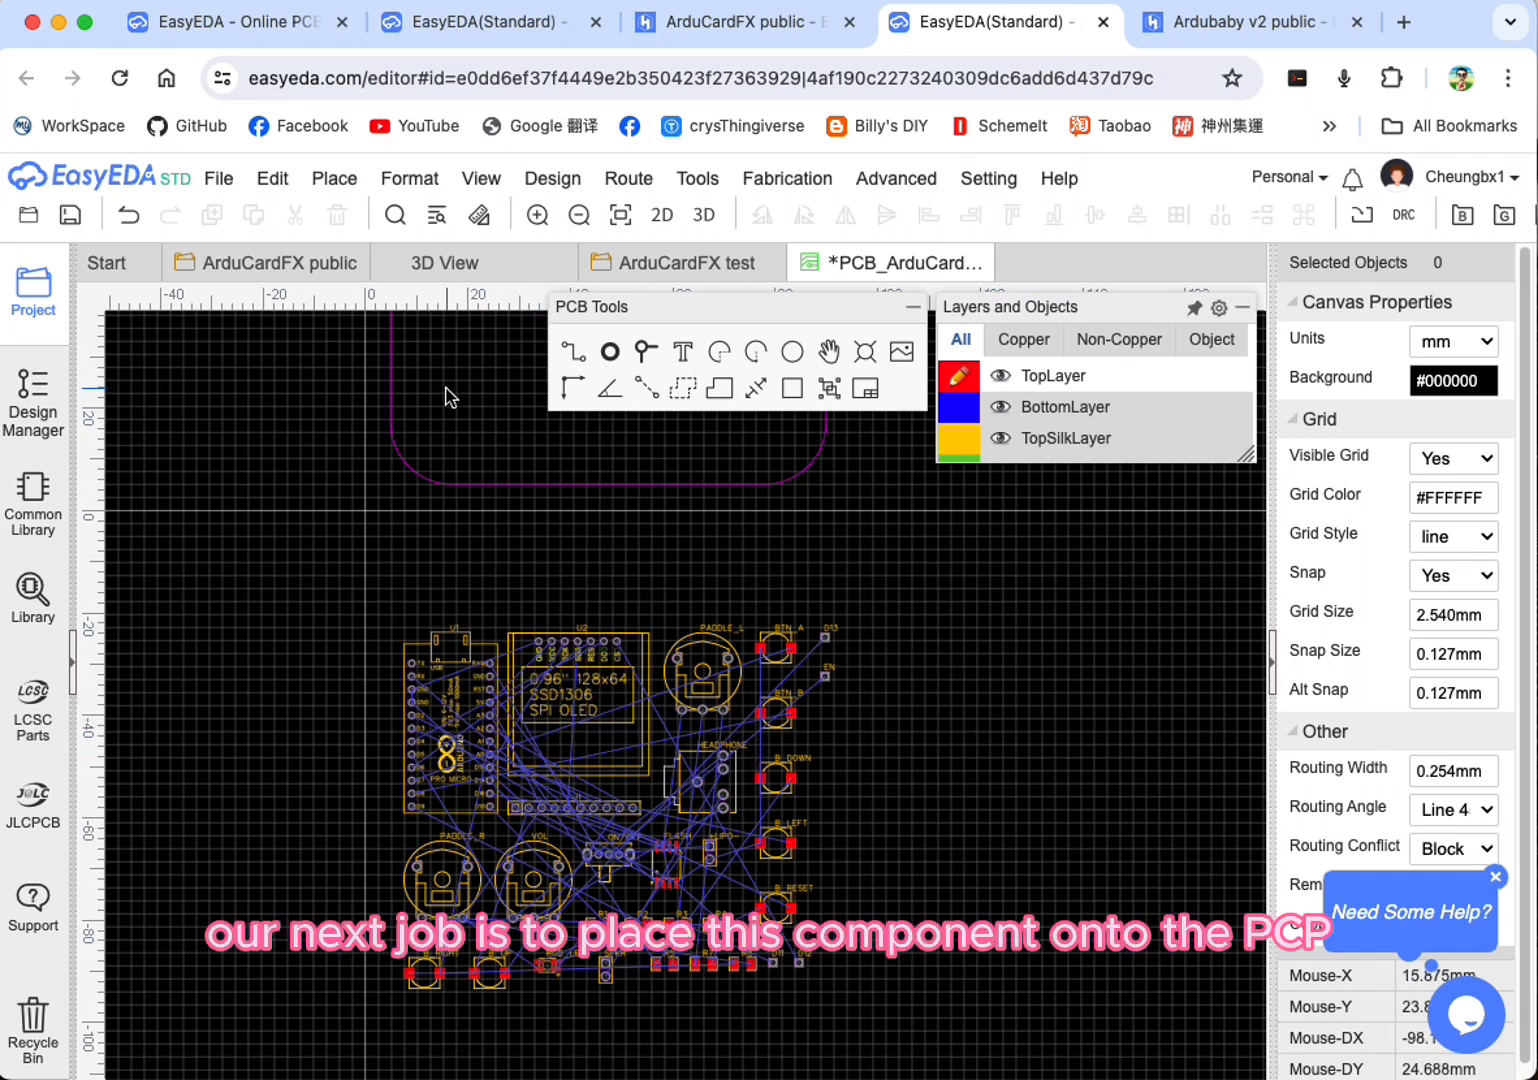
scroll(992, 800, up, 2)
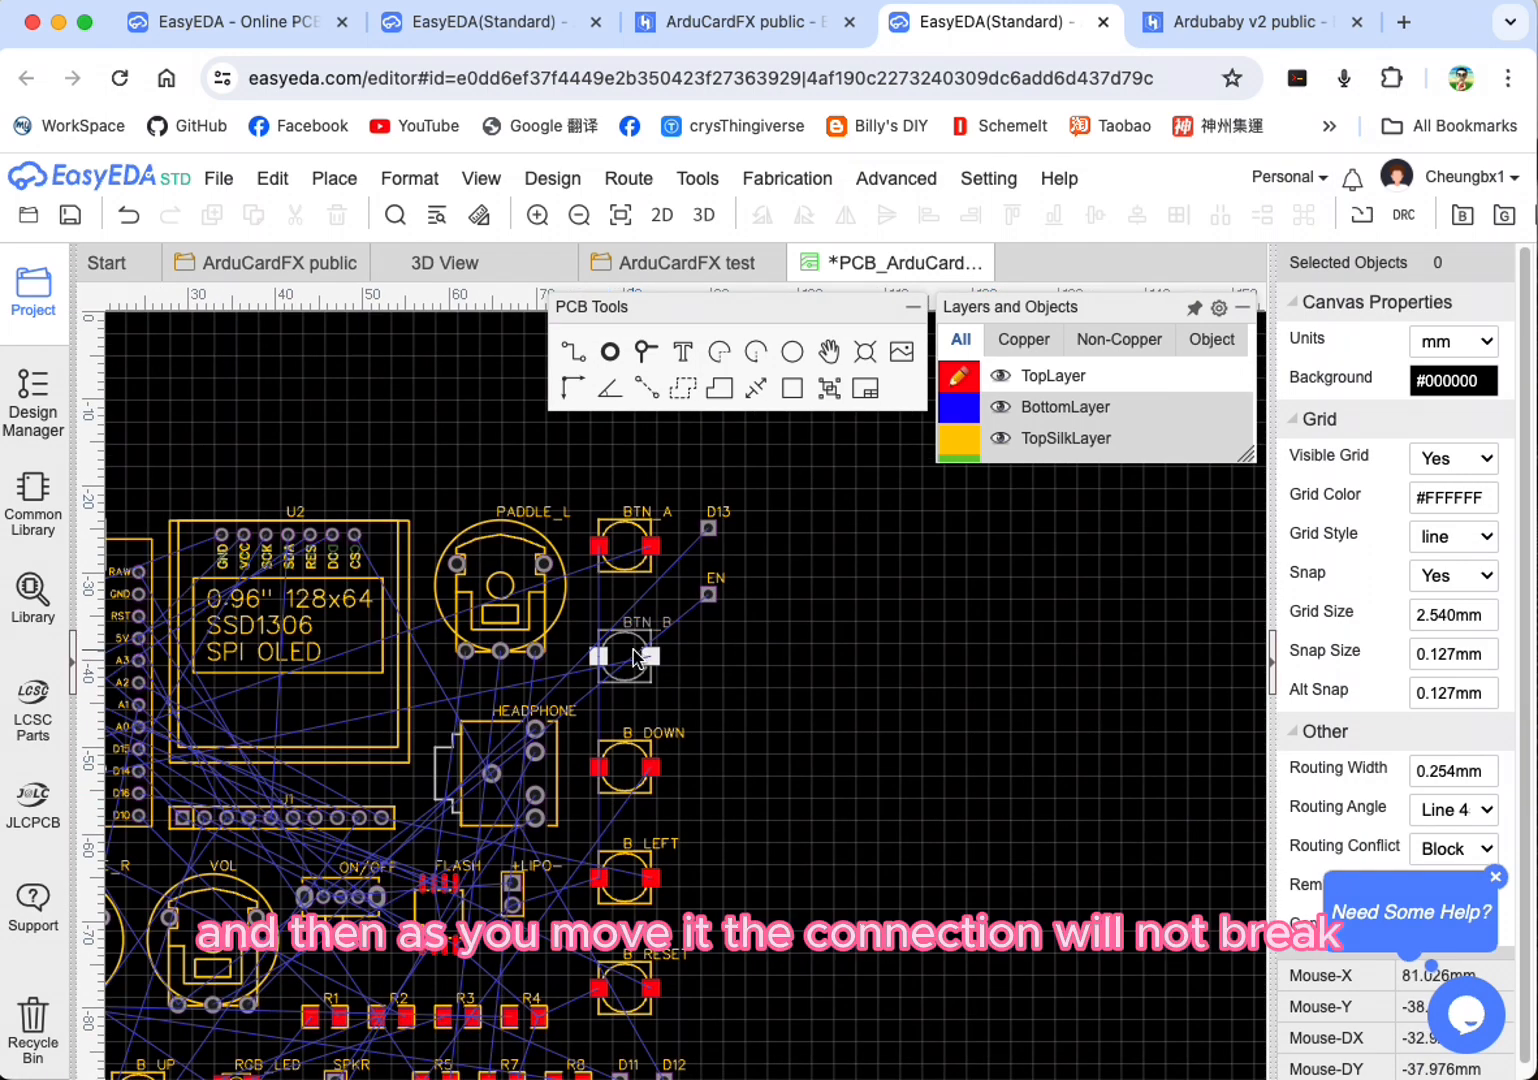
scroll(949, 746, down, 3)
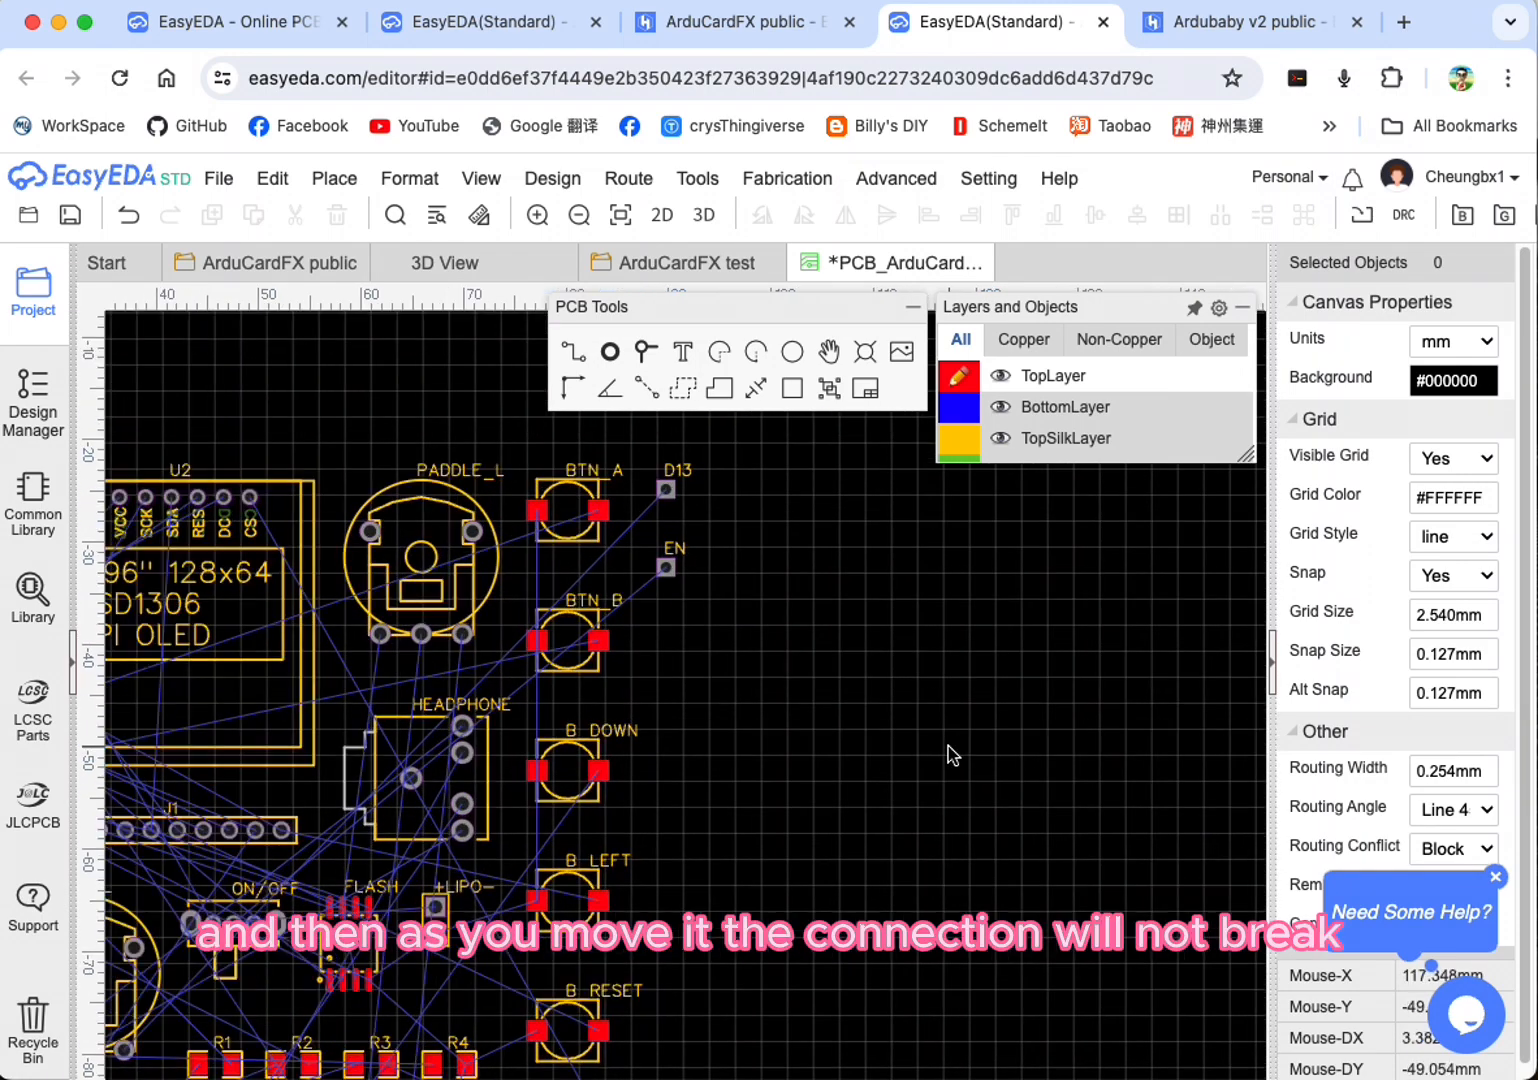
Step: Move the OLED screen (U2) onto the board near its upper edge, at about X 47.9 mm, Y 56.6 mm
right_drag(941, 705, 933, 946)
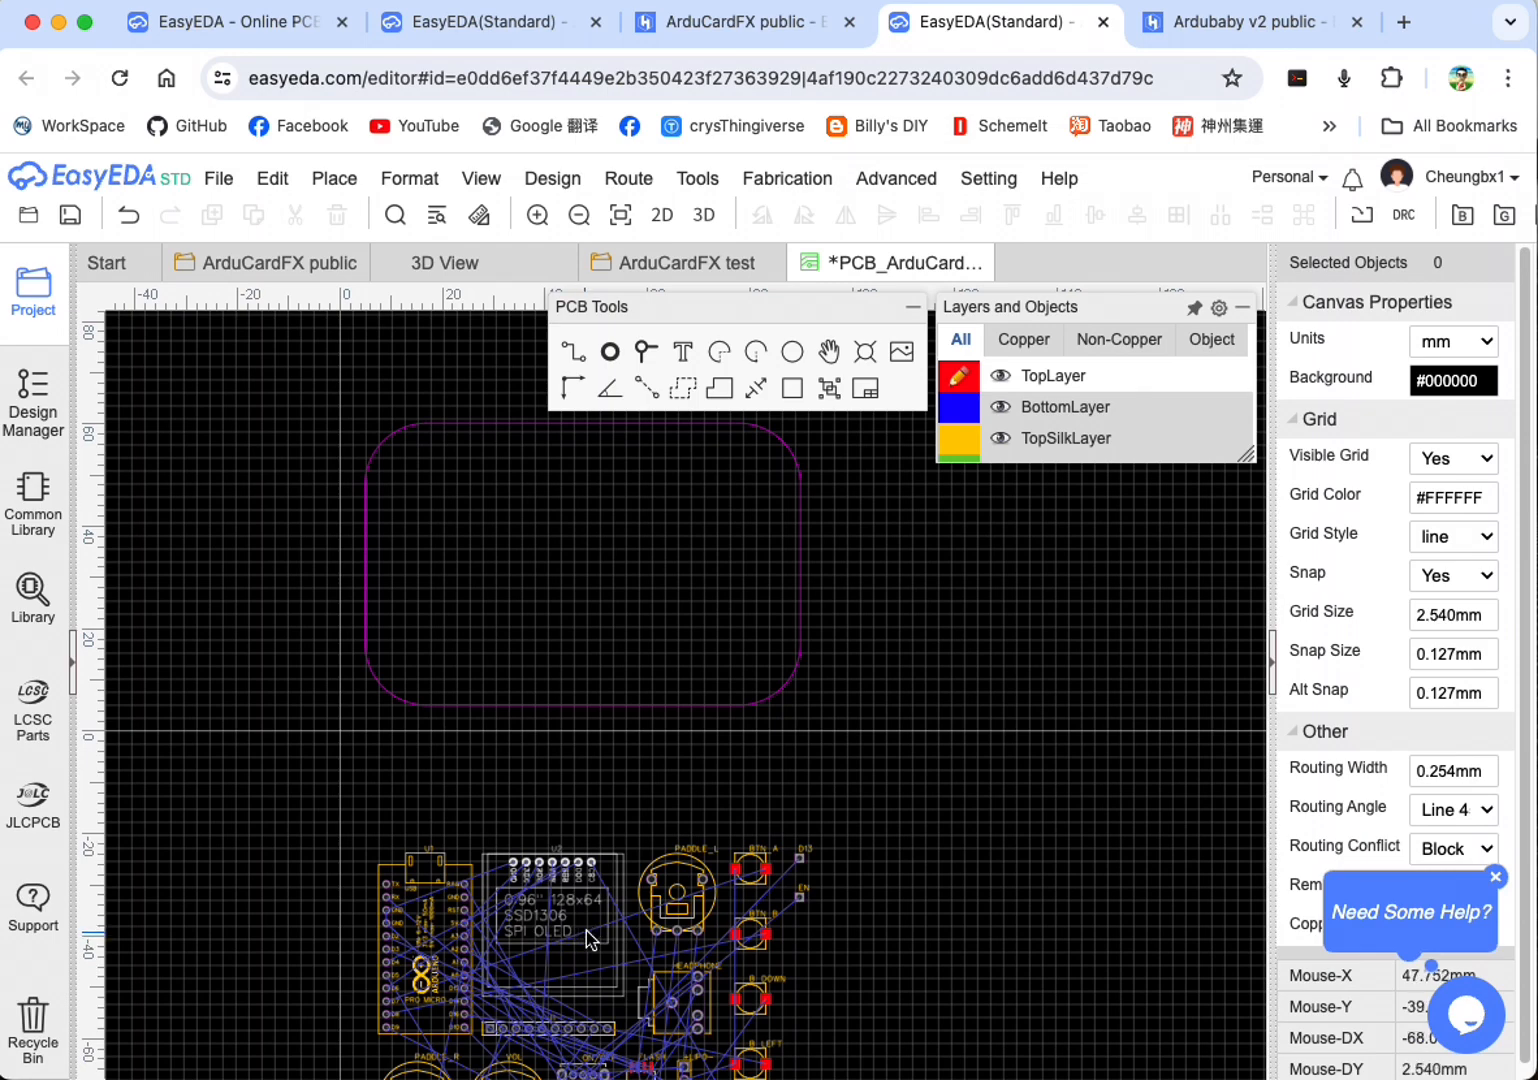
click(594, 955)
drag(594, 955, 628, 537)
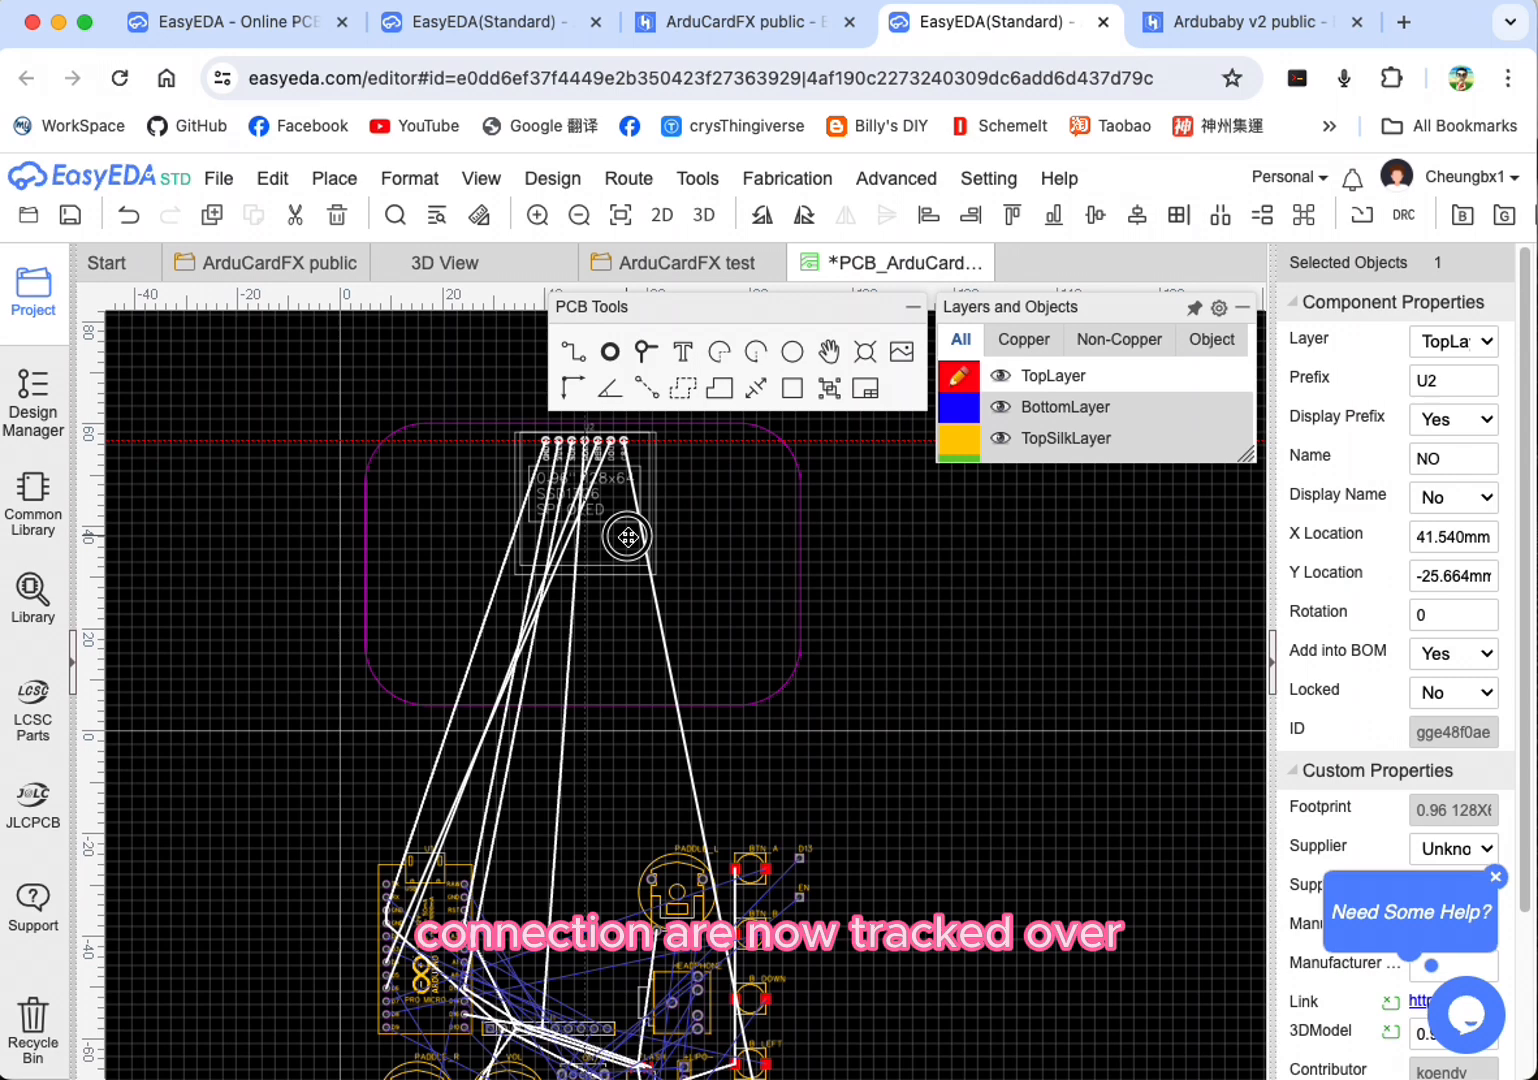
click(627, 537)
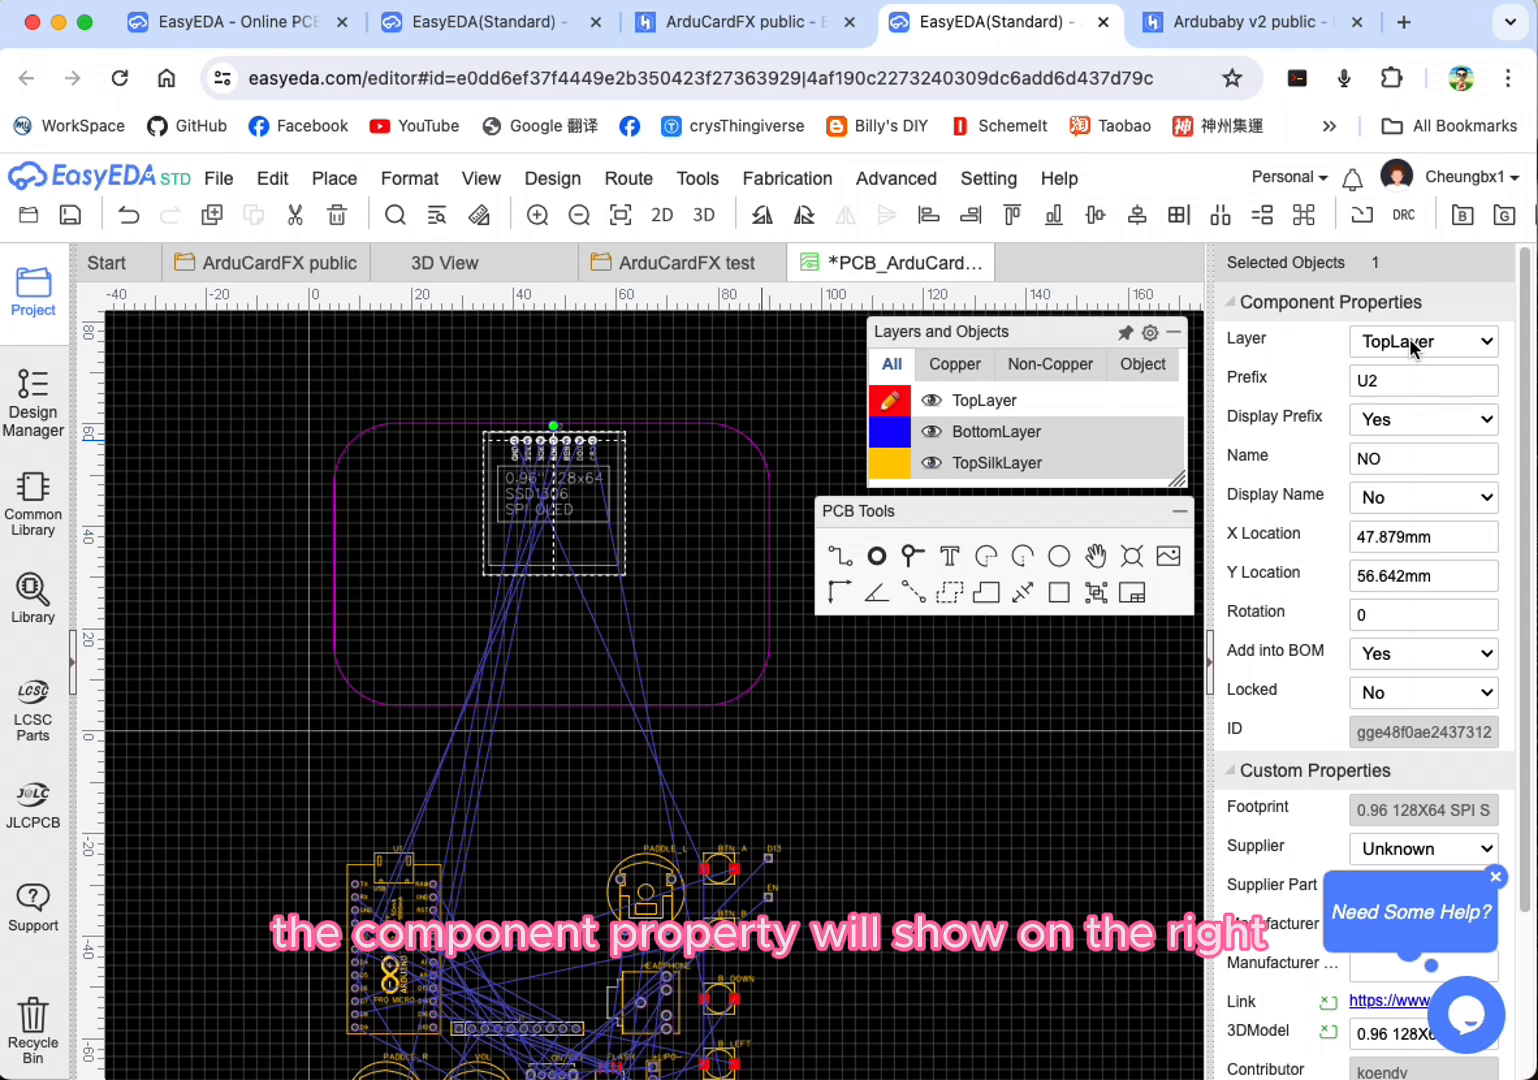
Step: Dismiss the help pop-up, switch the OLED screen (U2) to BottomLayer, and inspect its silkscreen text
click(1494, 878)
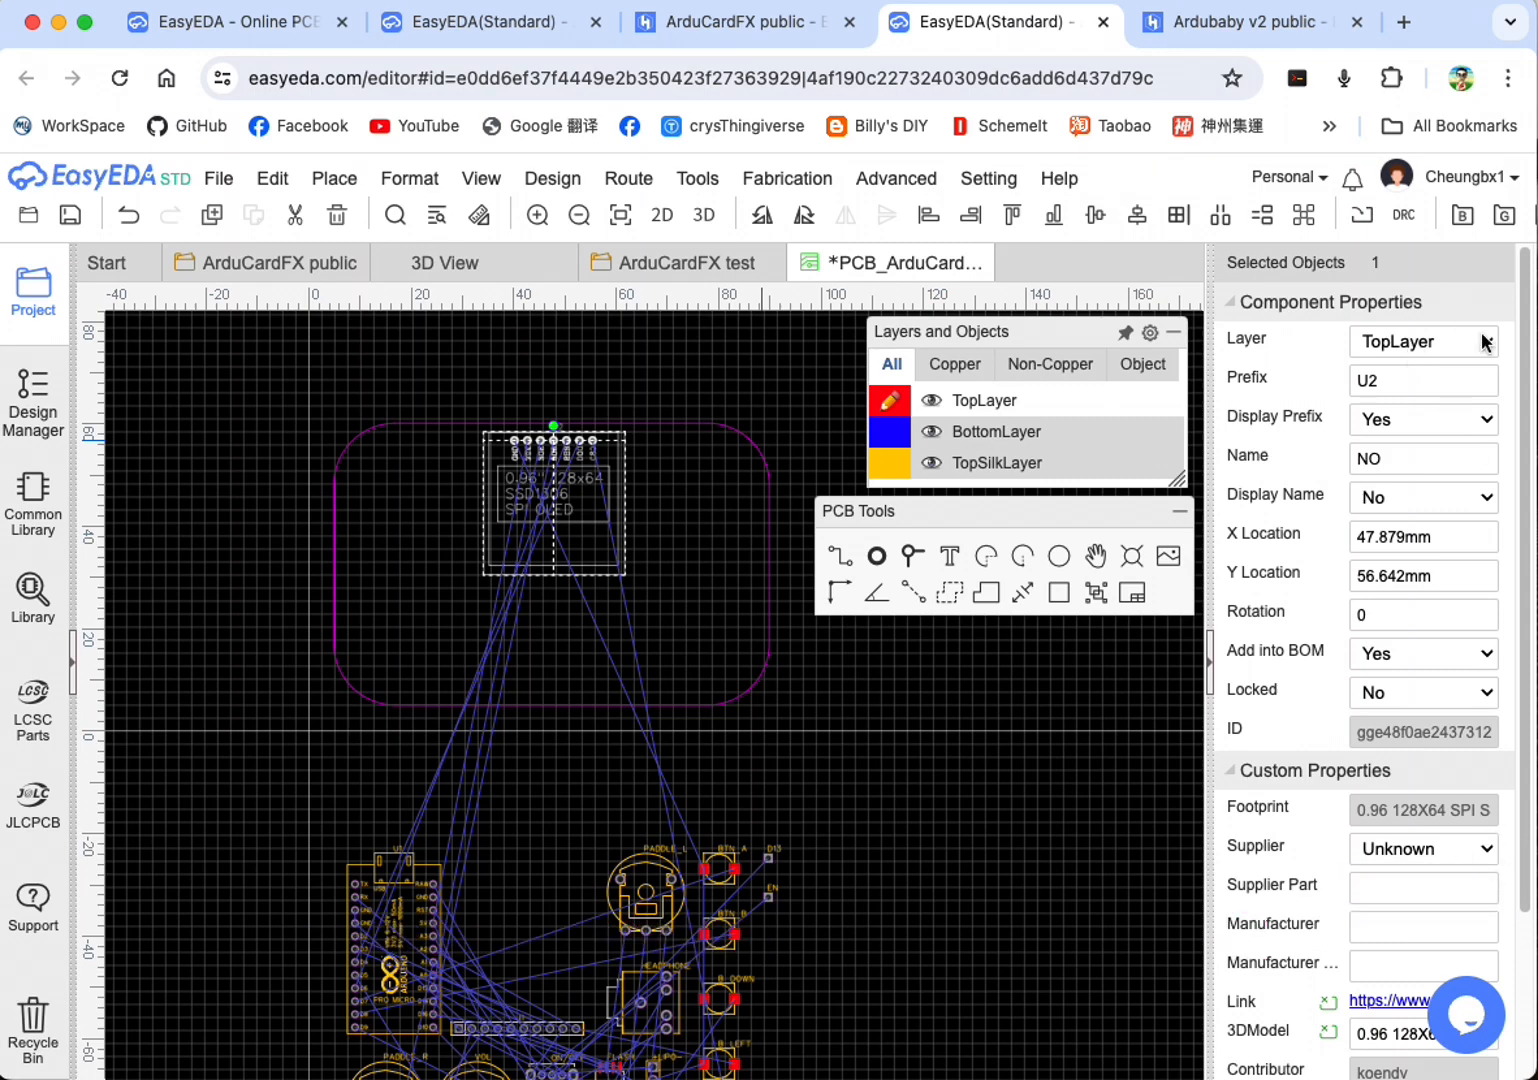
click(1420, 343)
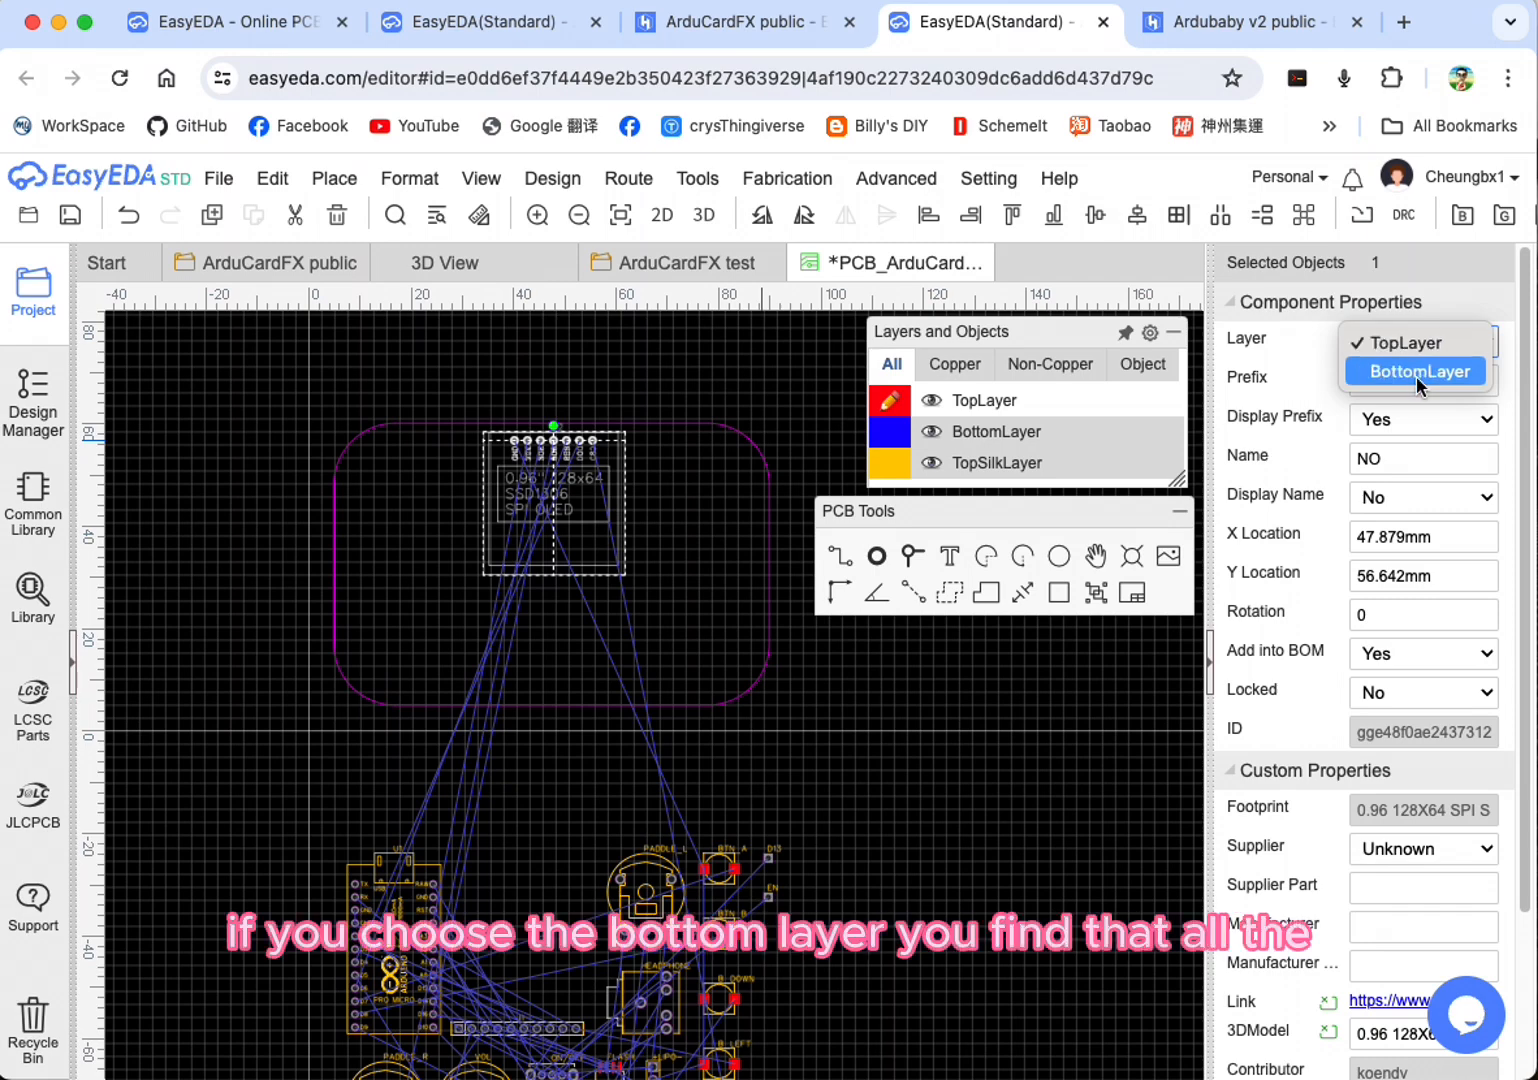
click(1415, 372)
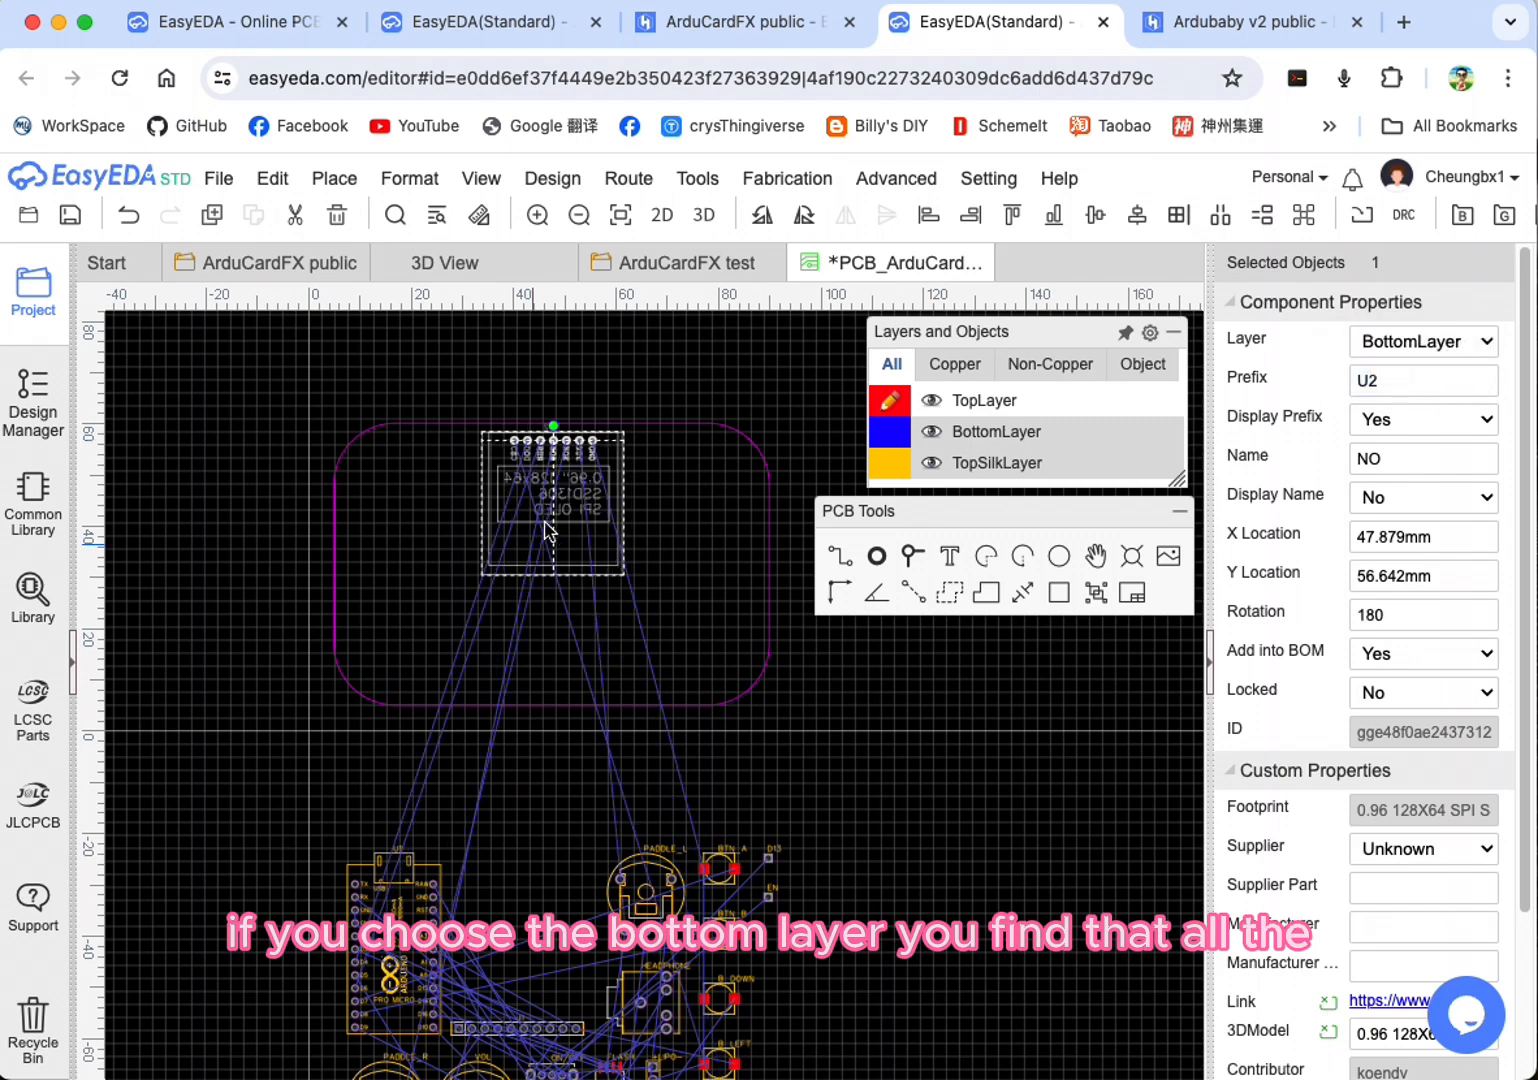
click(676, 536)
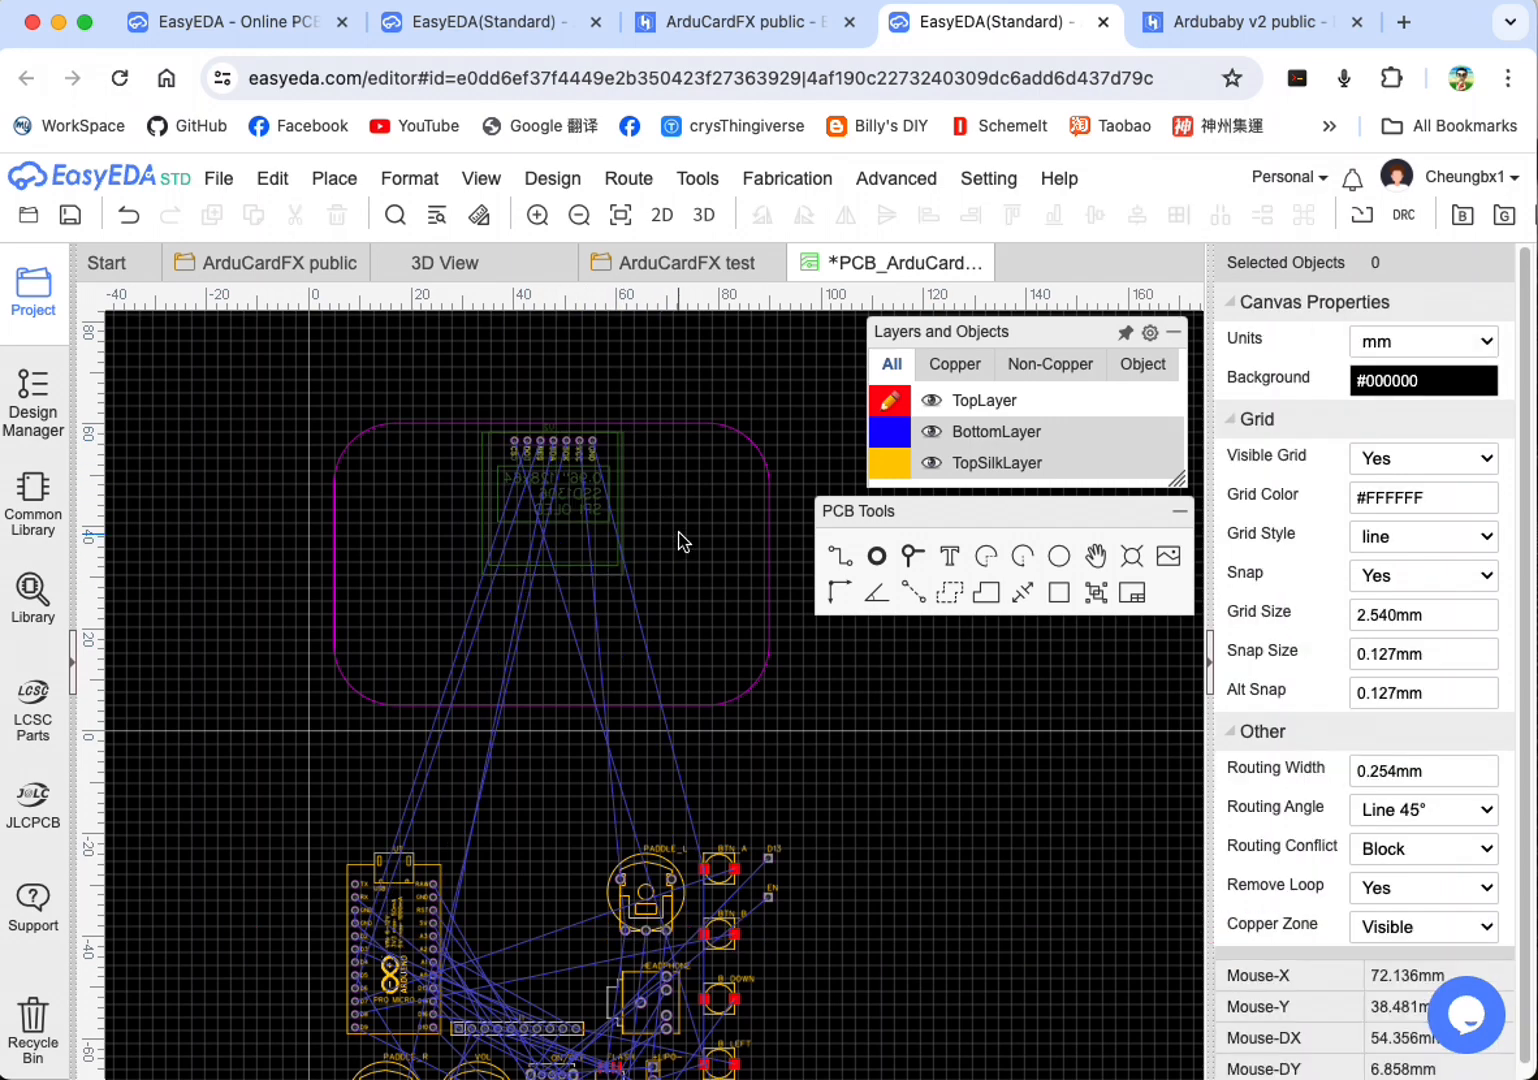
scroll(662, 537, up, 5)
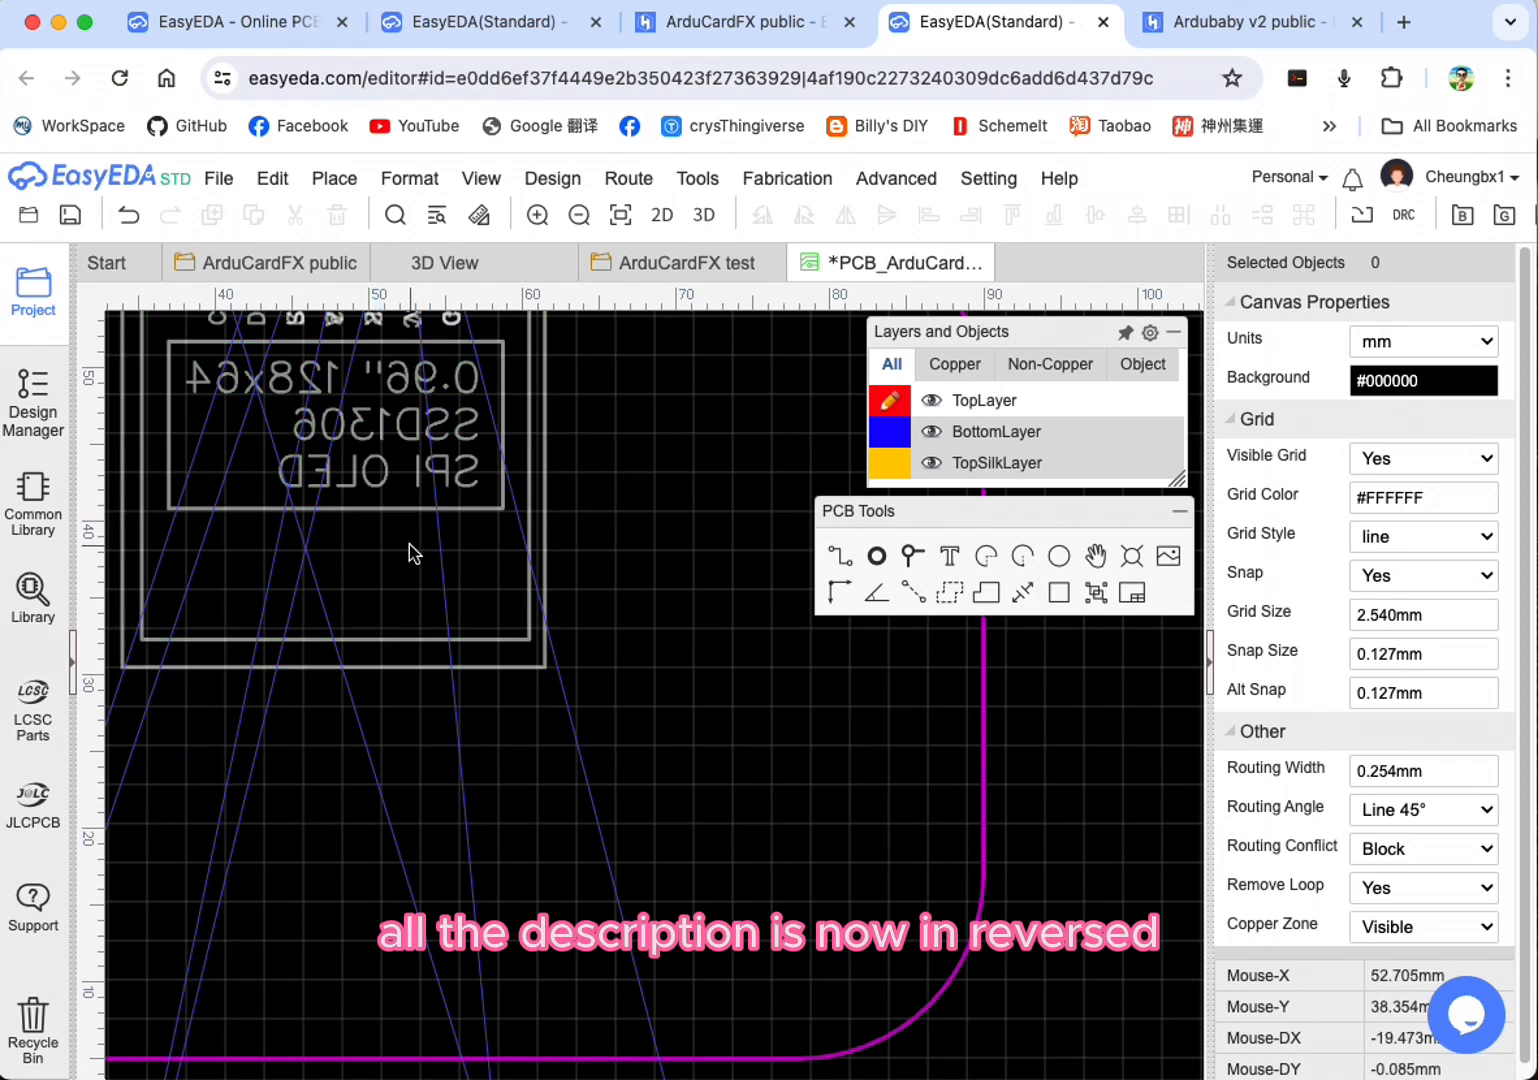
scroll(409, 544, down, 2)
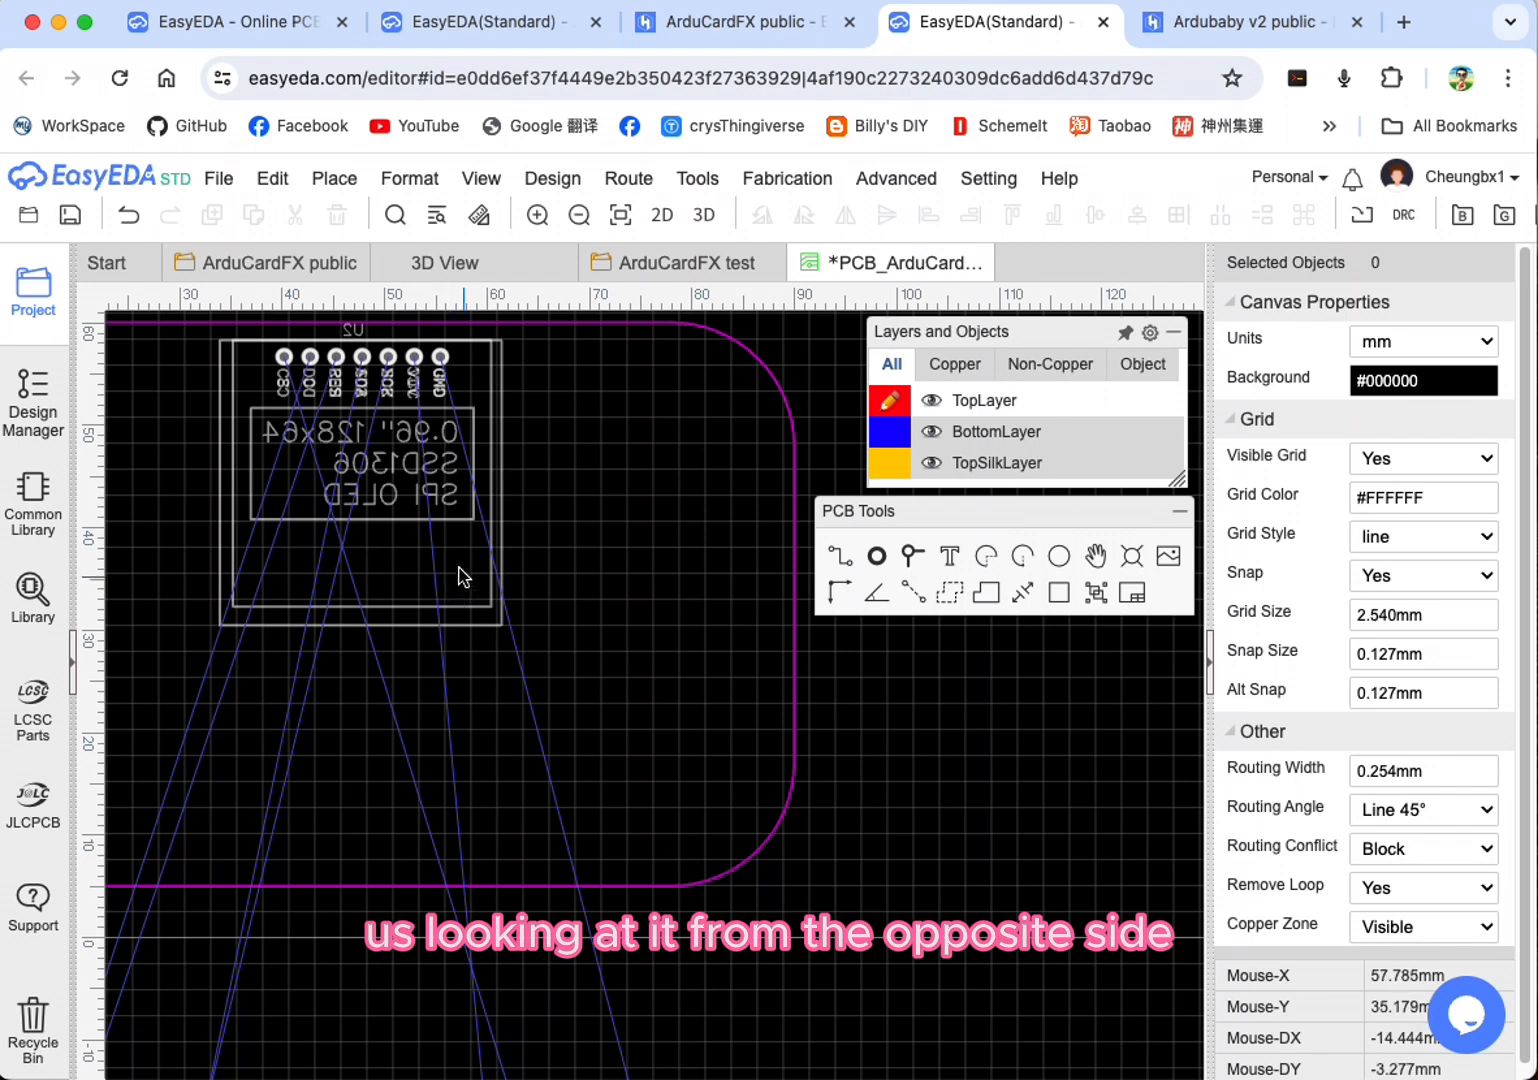
Step: Inspect the mirrored OLED screen (U2) text and switch the screen back to TopLayer
scroll(403, 530, up, 2)
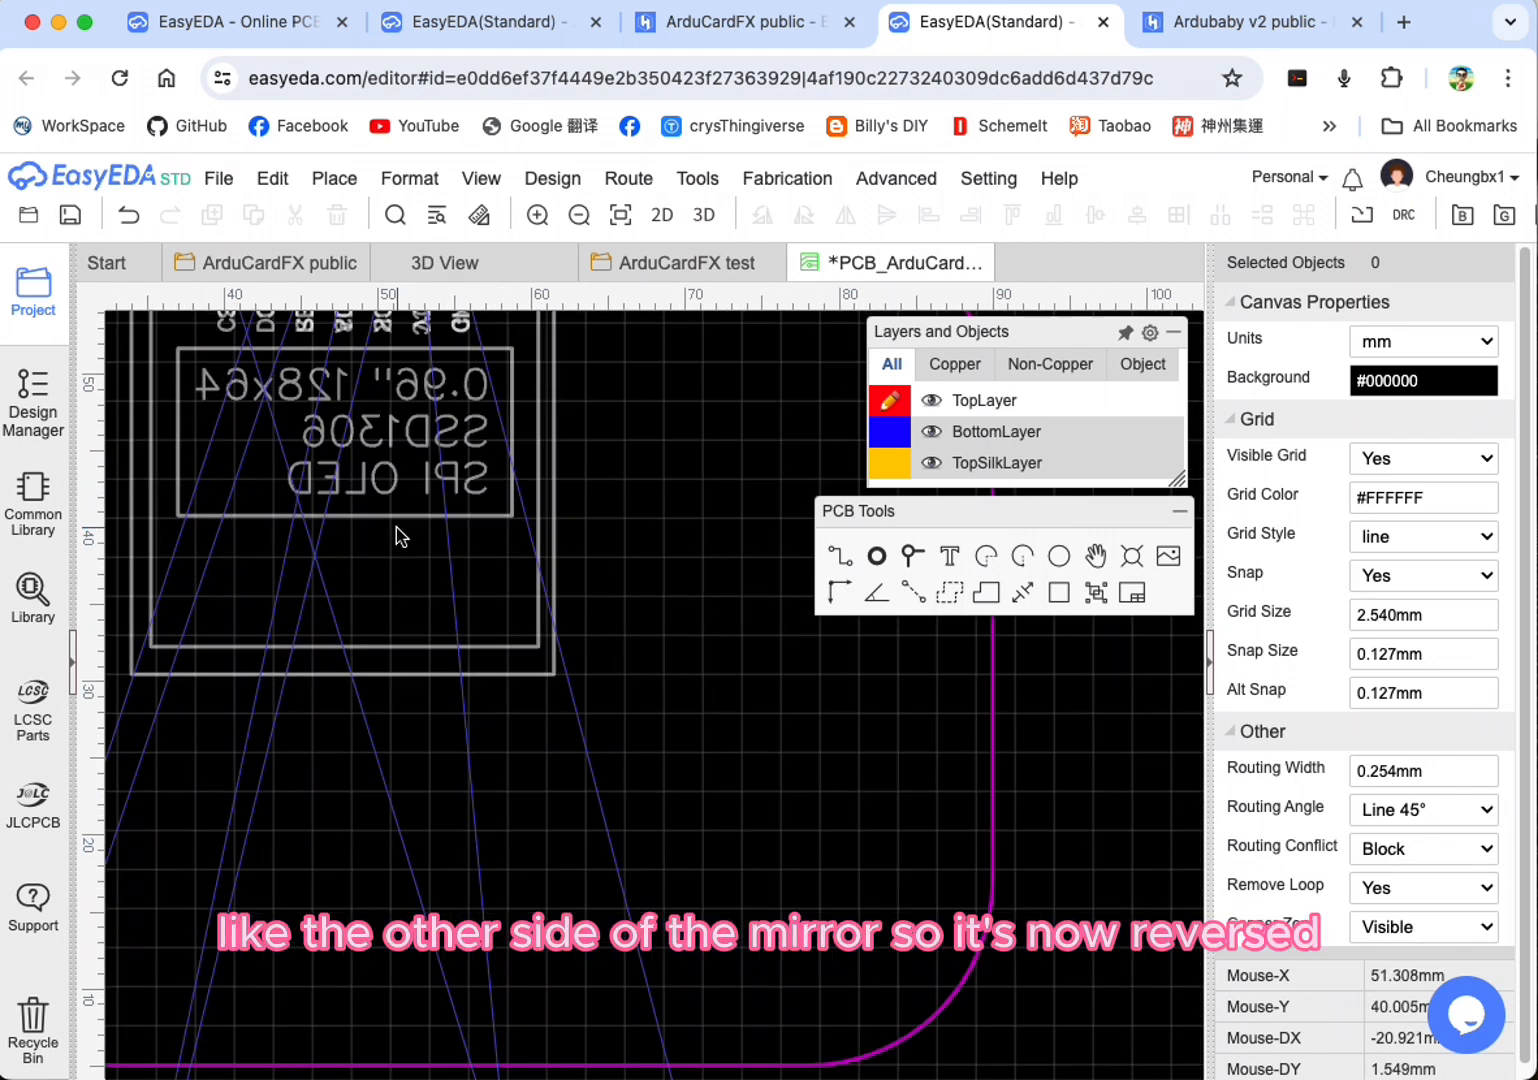
scroll(412, 545, down, 3)
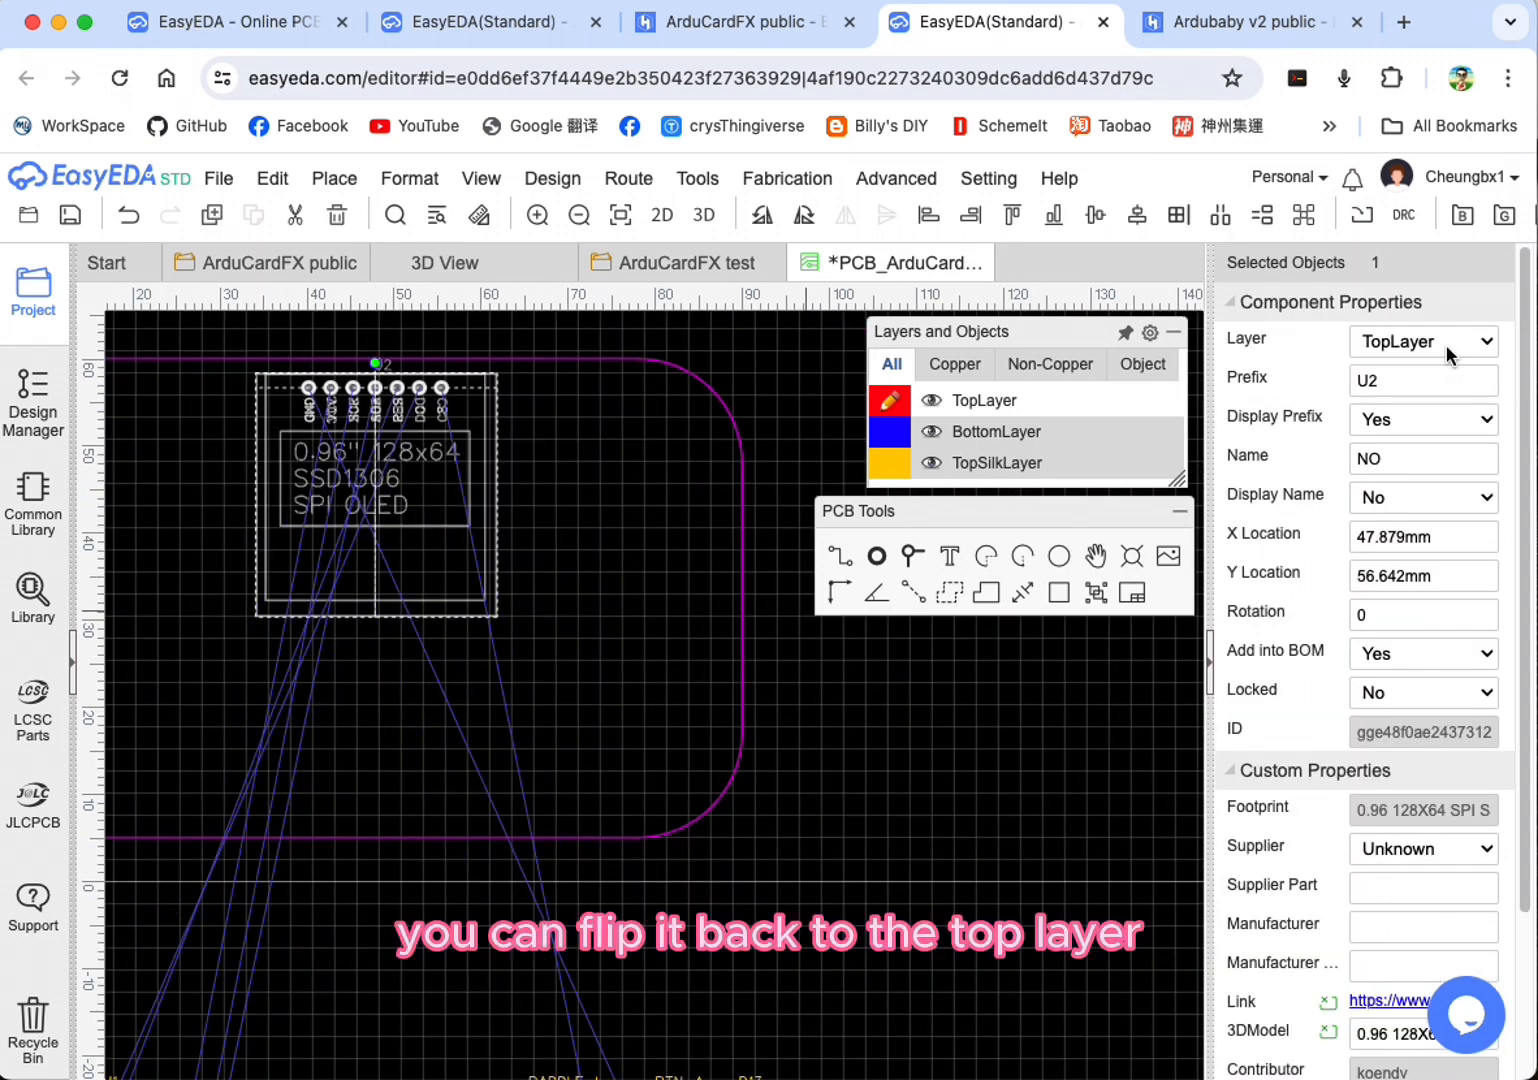
click(1445, 345)
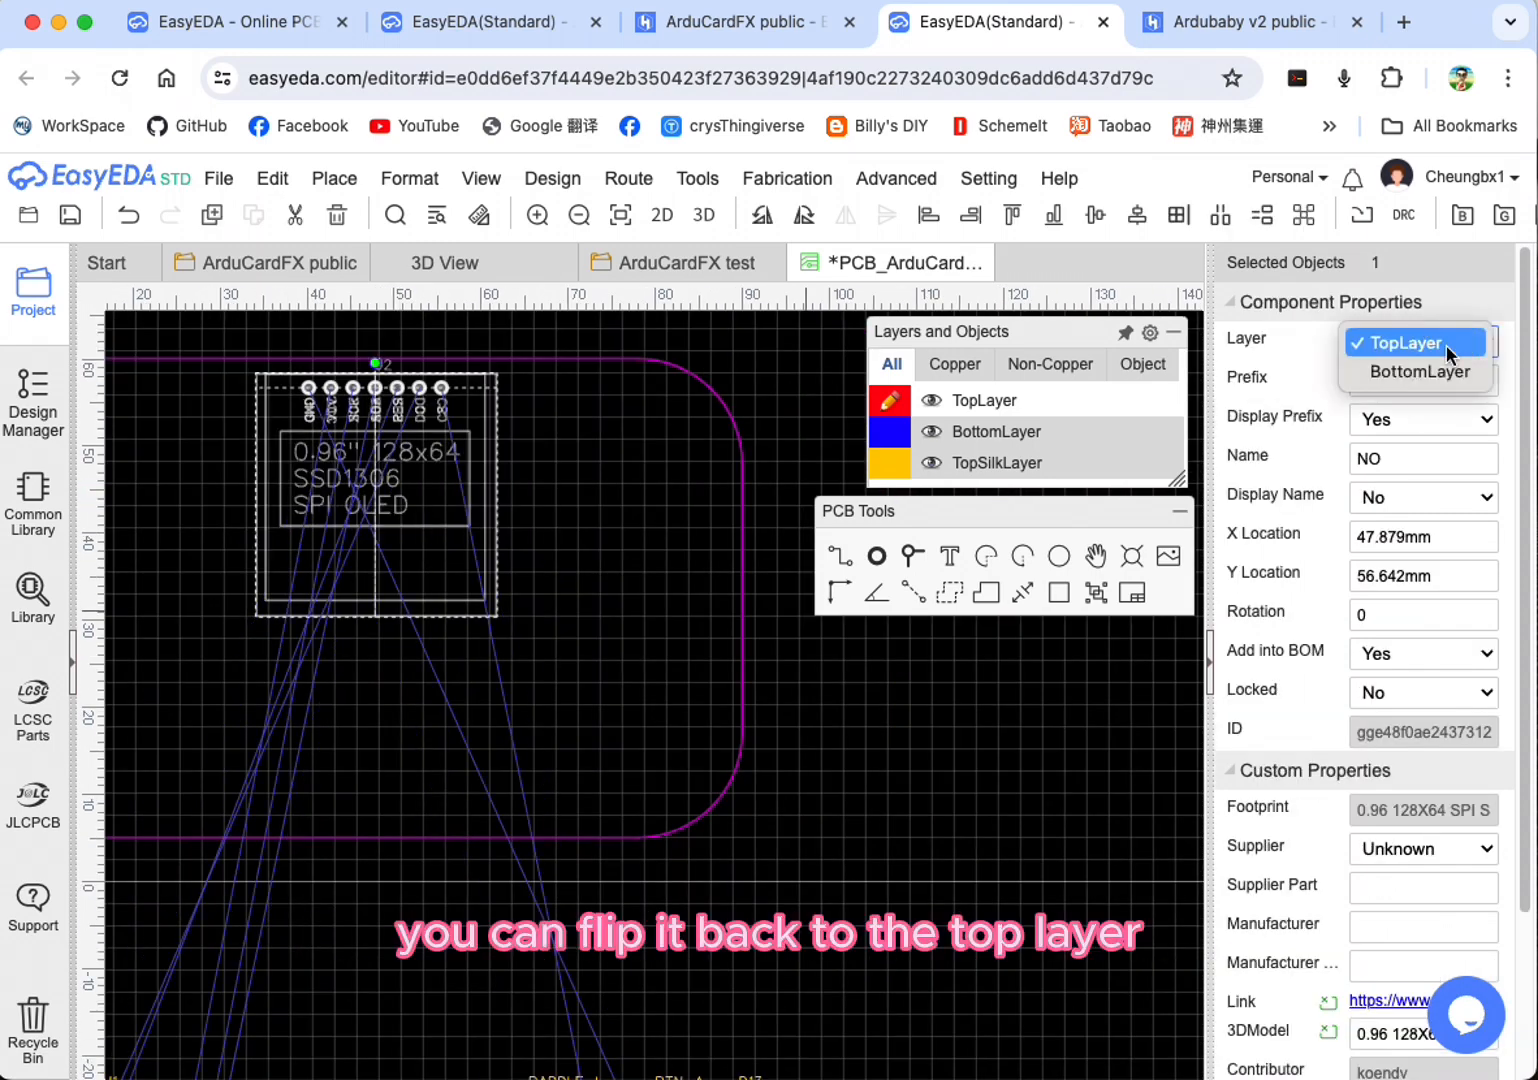
click(1445, 345)
Step: Move buttons BTN_A and BTN_B onto the board diagonally below and to the right of the OLED screen
scroll(598, 678, up, 2)
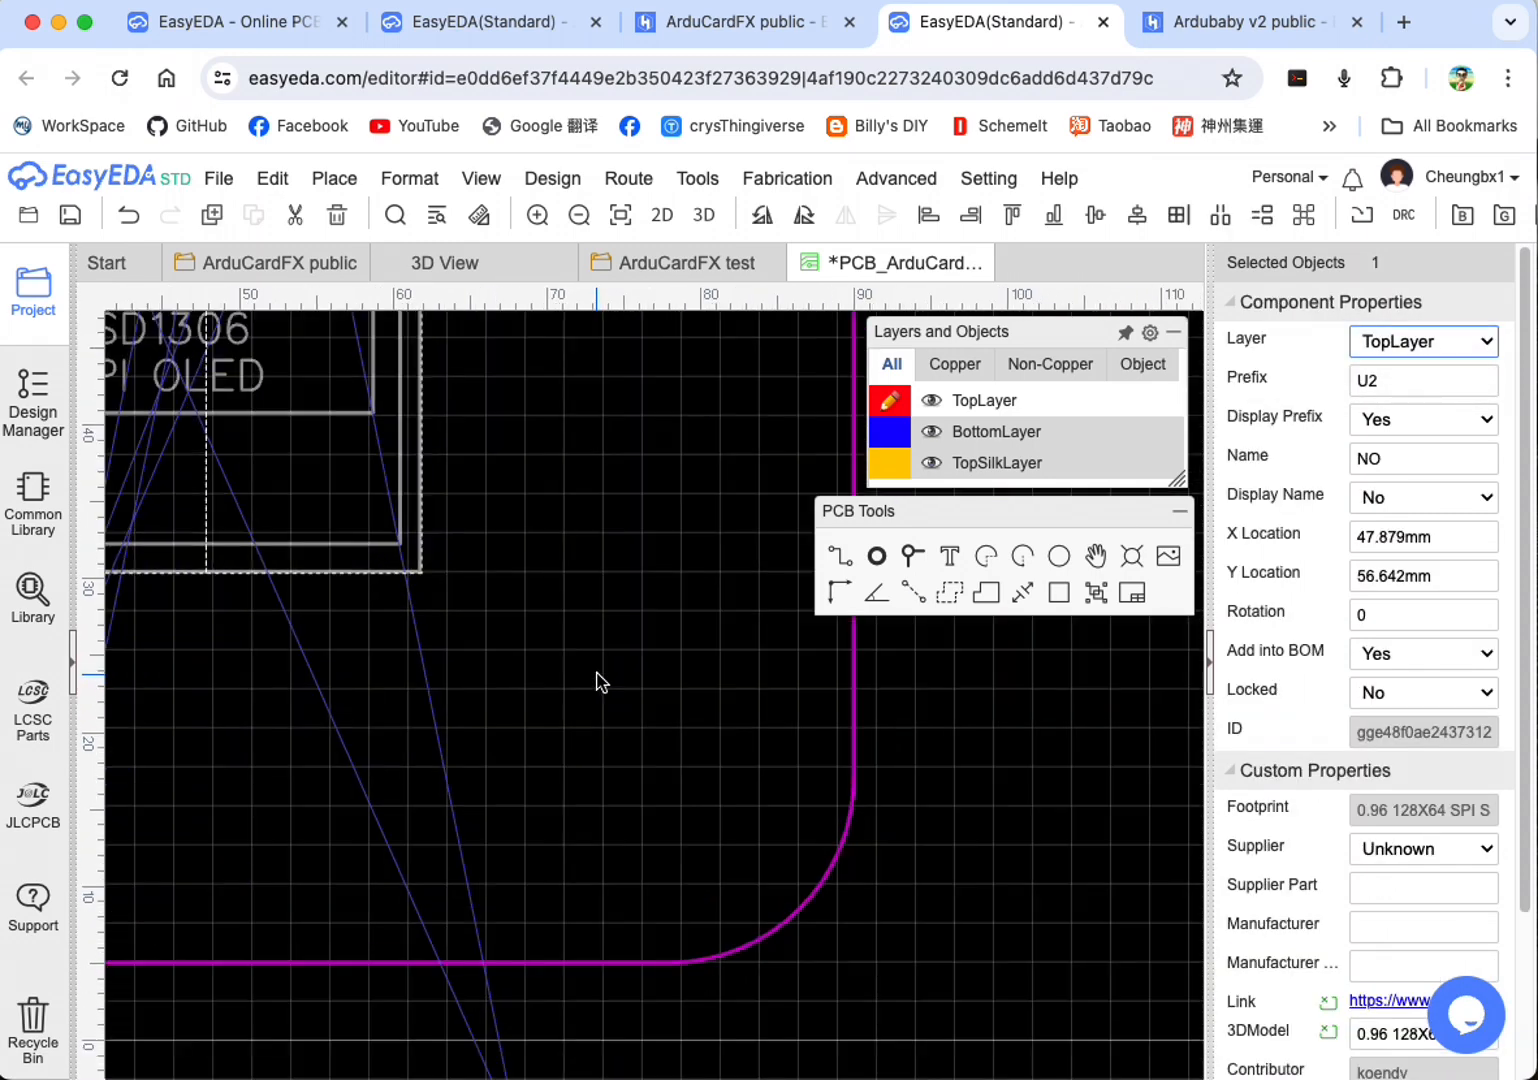
scroll(600, 673, down, 3)
scroll(600, 703, down, 1)
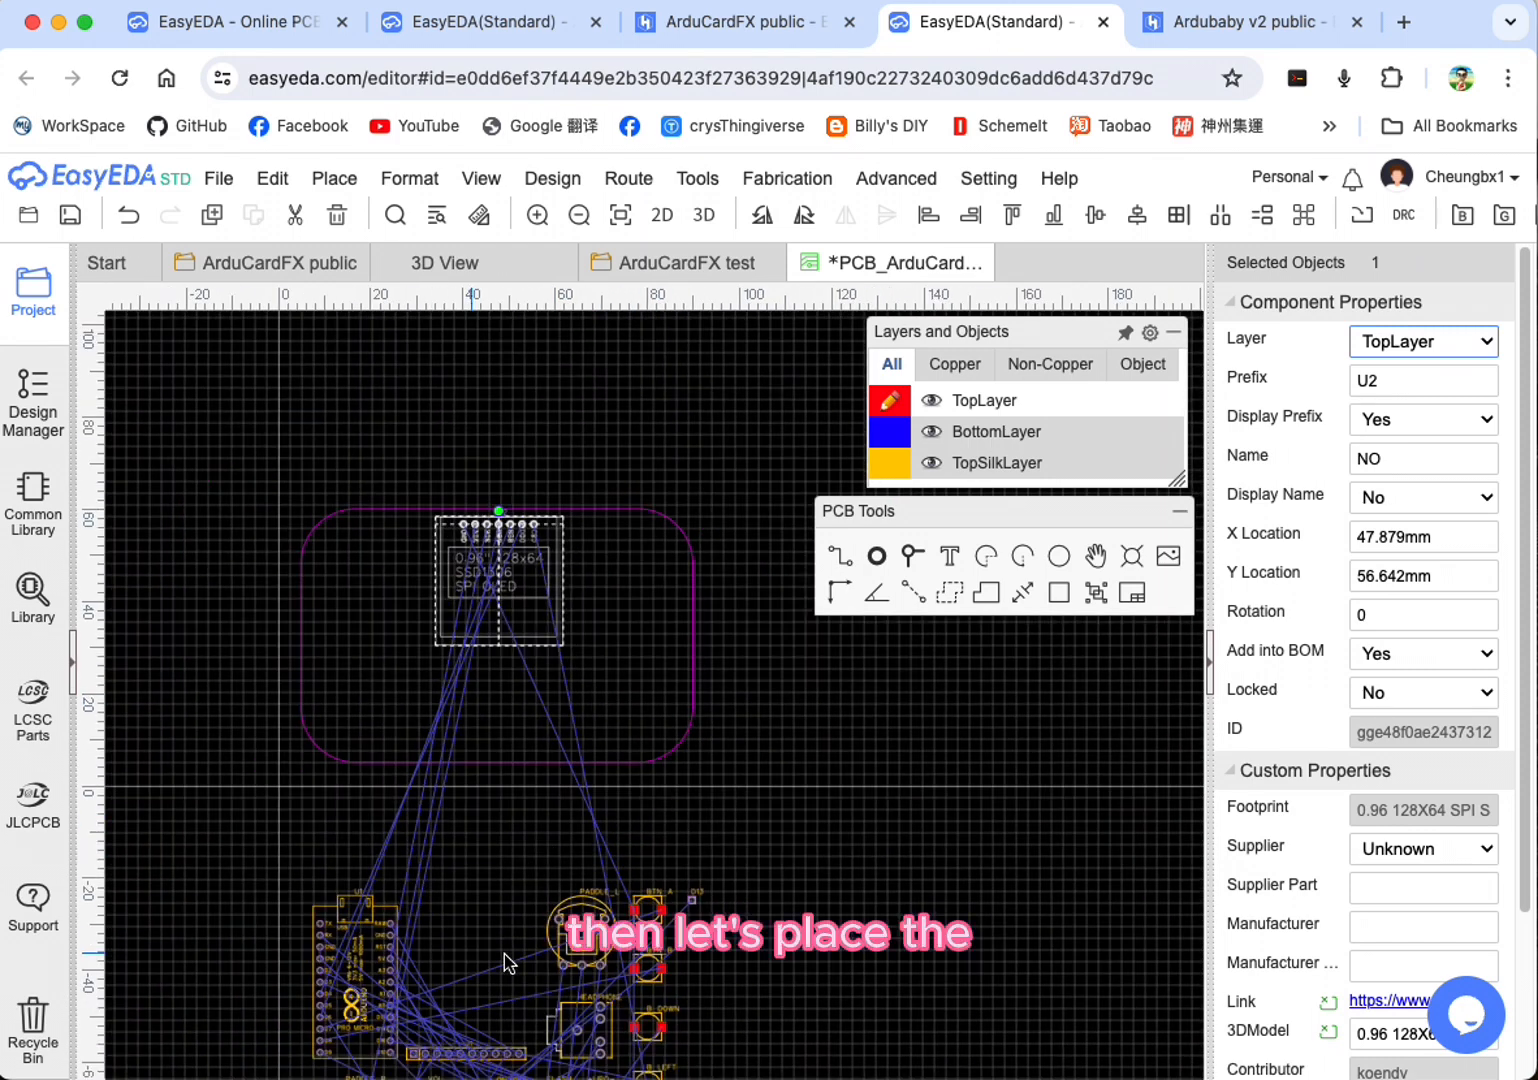
right_drag(784, 910, 887, 841)
scroll(807, 831, down, 4)
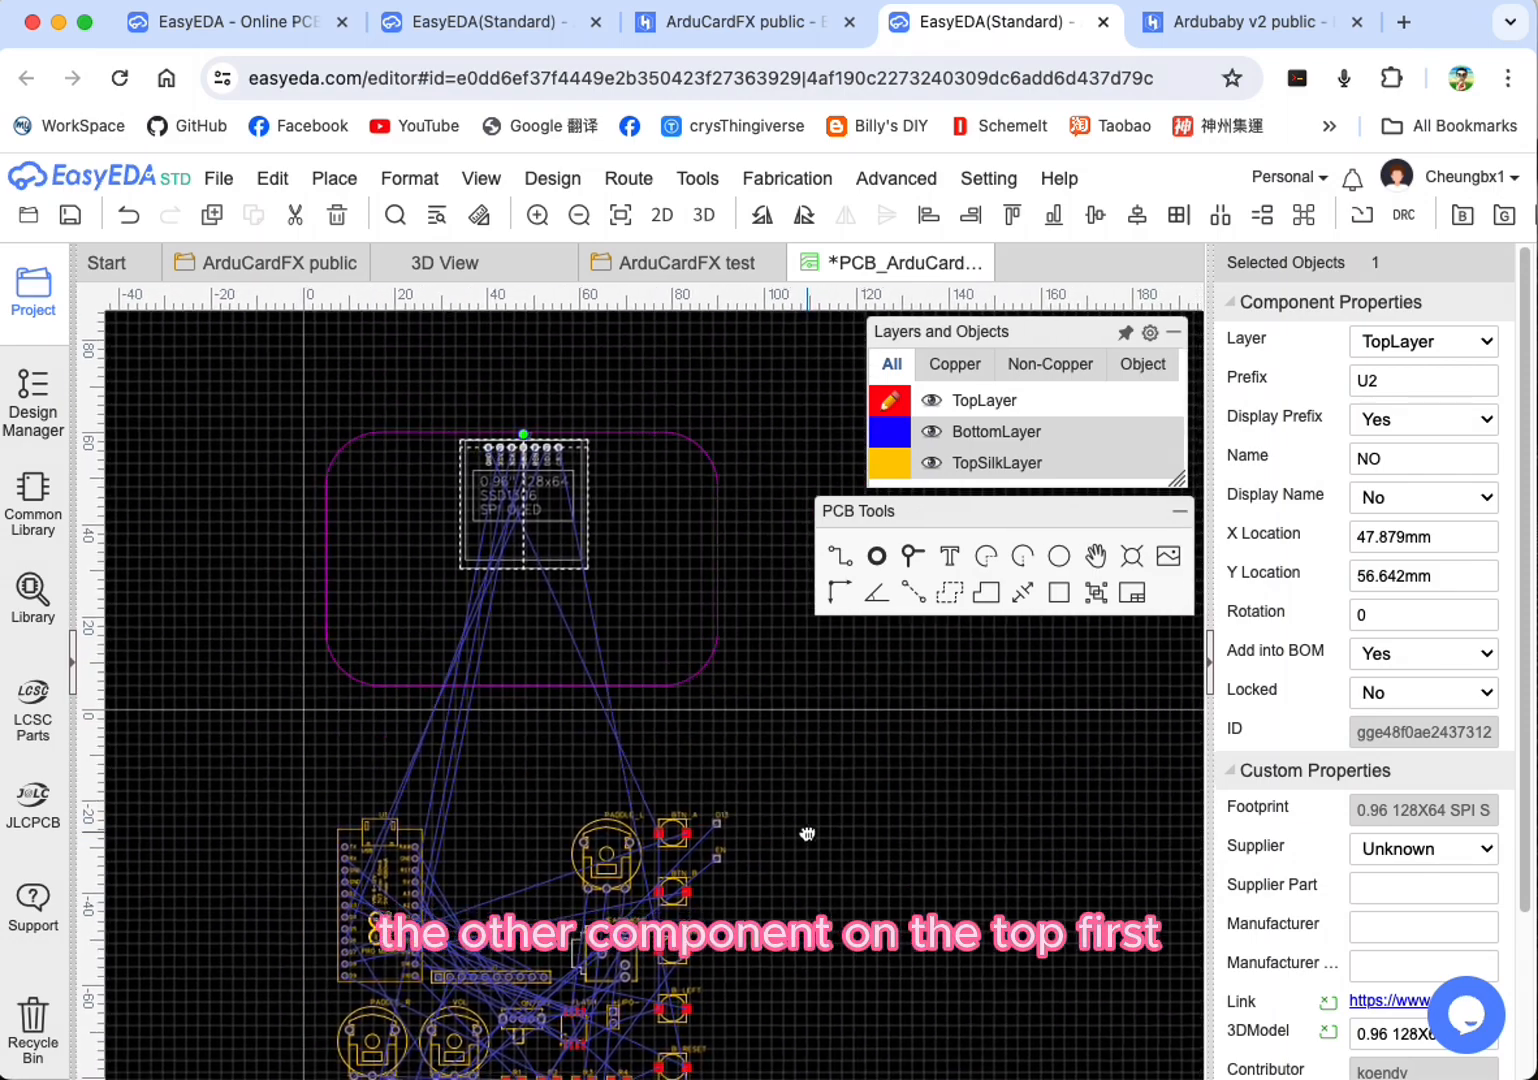
scroll(697, 907, up, 6)
scroll(697, 907, down, 2)
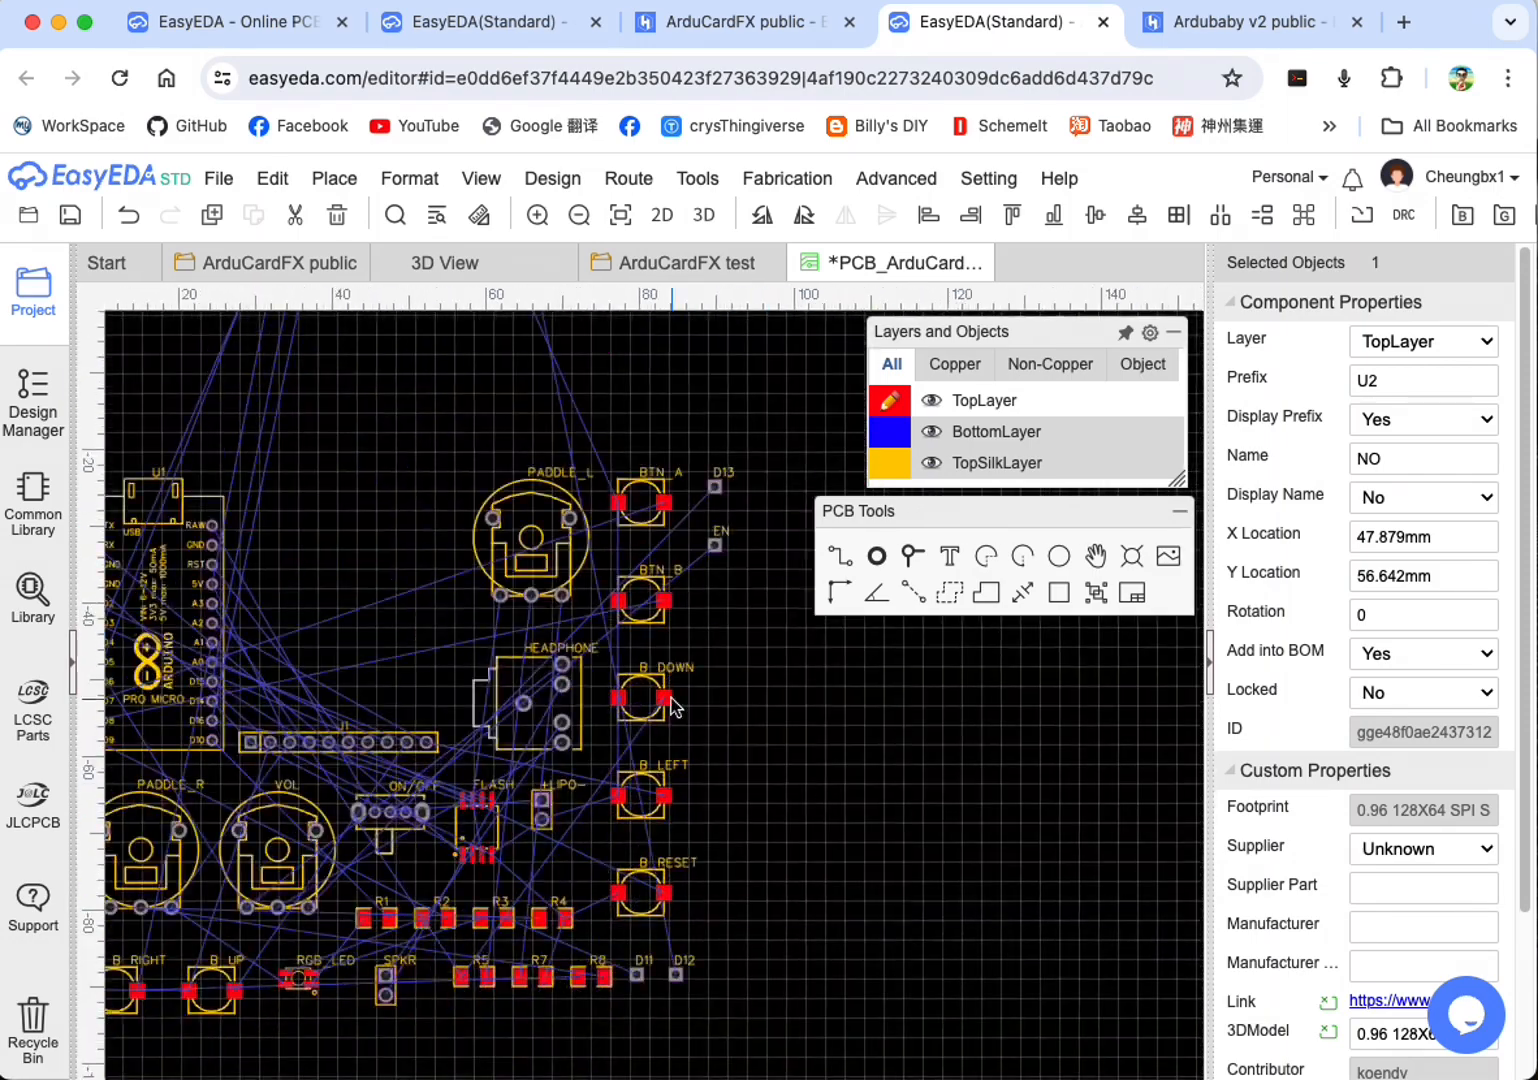
scroll(775, 745, down, 2)
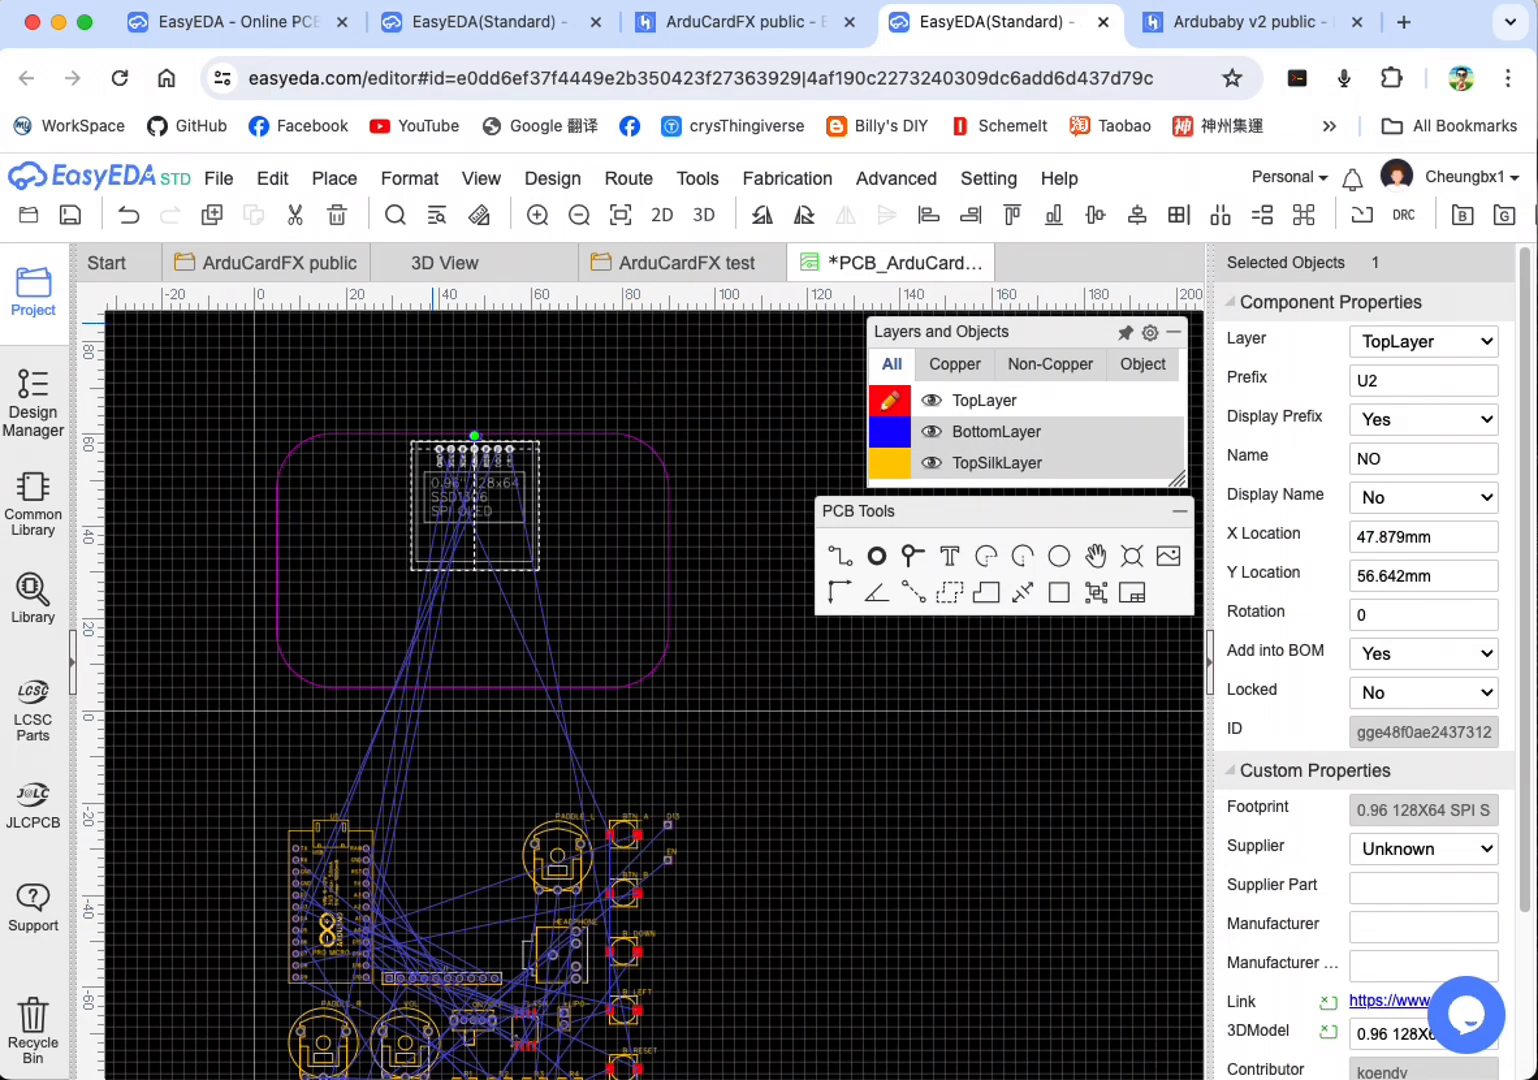
drag(623, 837, 580, 643)
drag(624, 894, 622, 595)
Step: Arrange B_UP, B_DOWN, B_LEFT and B_RIGHT as a cross in the lower-left area of the board
scroll(400, 885, down, 3)
scroll(347, 985, up, 3)
scroll(647, 1005, down, 4)
drag(553, 992, 599, 630)
scroll(662, 1025, up, 3)
drag(646, 994, 314, 567)
drag(646, 930, 364, 606)
drag(366, 523, 405, 560)
drag(314, 566, 315, 562)
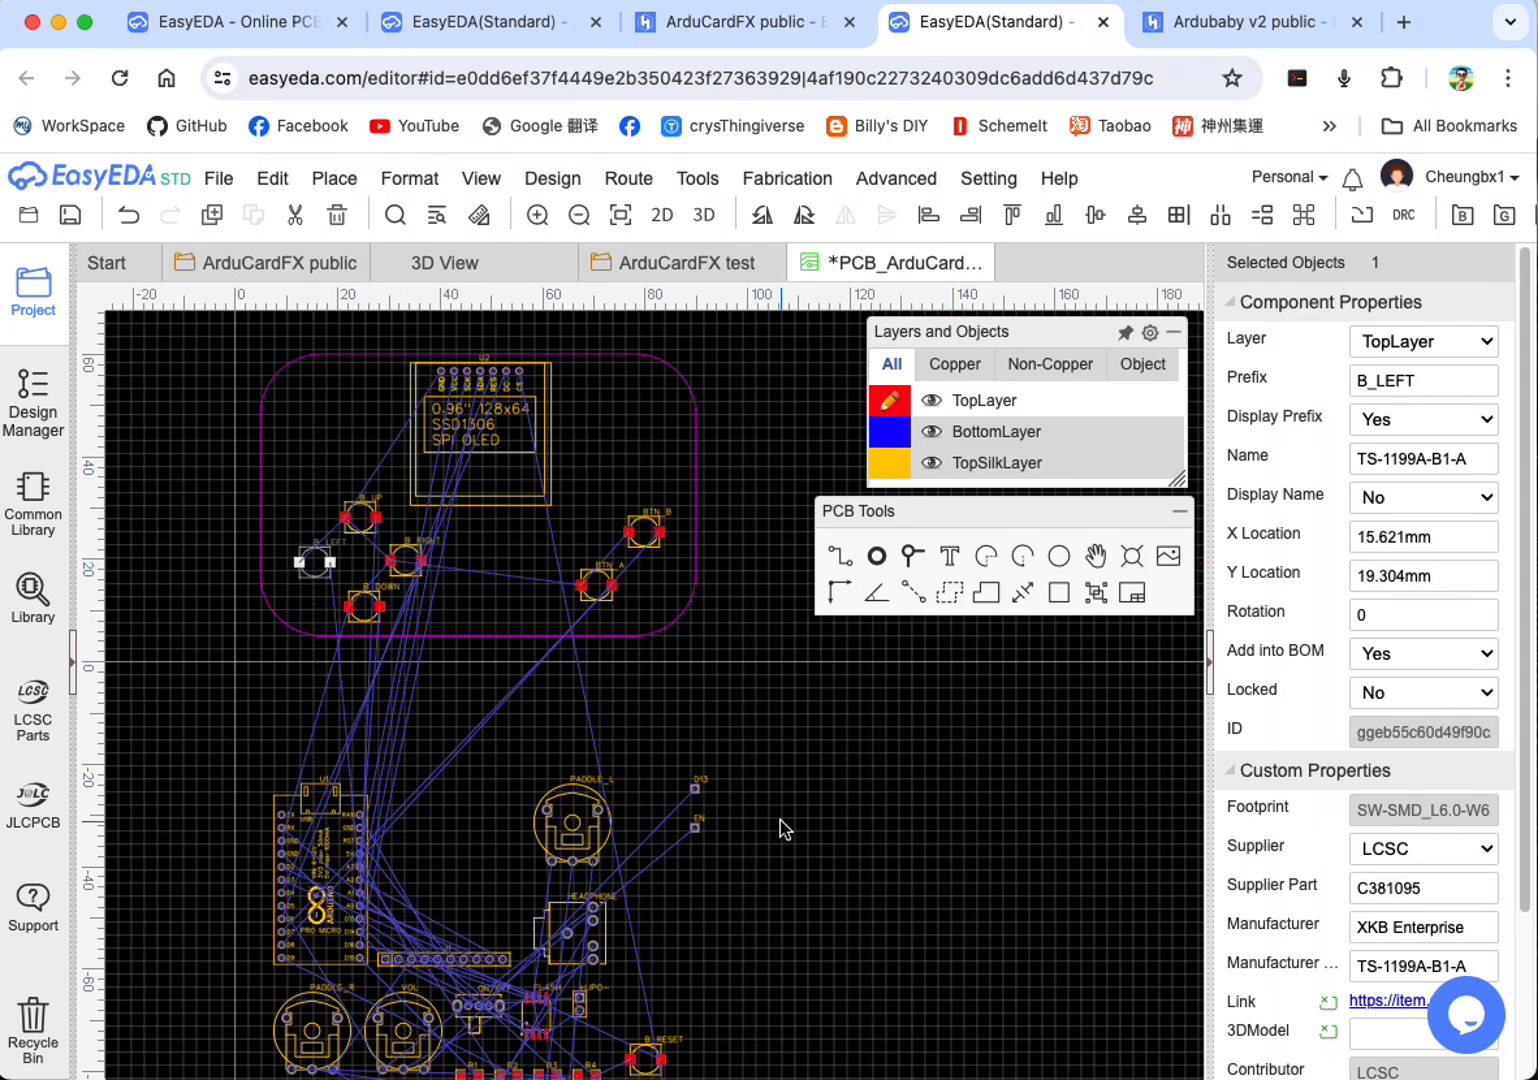
Step: Place PADDLE_L to the right of the OLED screen and PADDLE_R to its left, at about X 15.9 mm, Y 41.9 mm
click(815, 921)
scroll(573, 816, down, 2)
scroll(388, 1045, up, 4)
drag(822, 507, 893, 513)
scroll(893, 513, up, 2)
scroll(370, 804, down, 6)
scroll(407, 588, up, 3)
drag(483, 855, 537, 462)
drag(220, 1060, 223, 465)
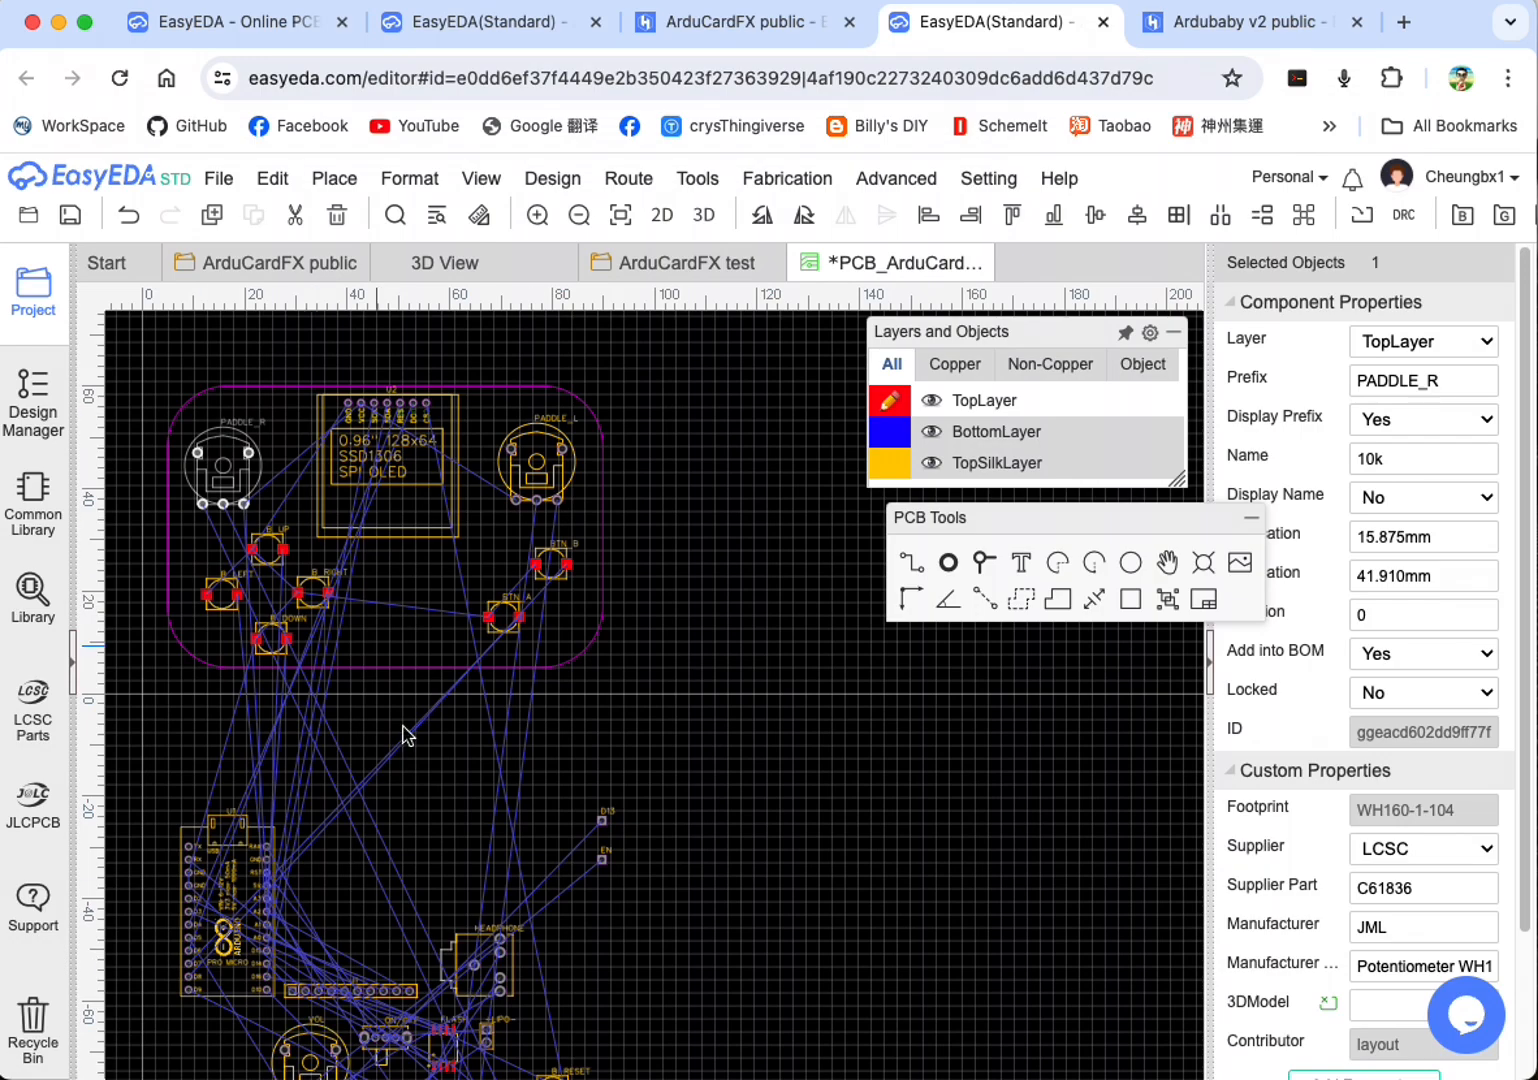
Step: Place B_RESET near the board's upper edge and RGB_LED below it, between PADDLE_R and the OLED screen
right_drag(612, 987, 870, 705)
scroll(590, 858, up, 4)
click(594, 862)
scroll(720, 888, down, 4)
drag(720, 886, 783, 367)
right_drag(842, 623, 692, 968)
drag(632, 711, 537, 530)
click(1049, 946)
right_drag(687, 587, 560, 388)
drag(670, 976, 405, 363)
scroll(405, 363, up, 3)
right_drag(614, 594, 601, 857)
drag(386, 621, 350, 508)
drag(391, 574, 386, 588)
Step: Clear the floating panels off the board and refine the cross of direction buttons, with B_DOWN at about X 20.6 mm, Y 15.5 mm
drag(1077, 525, 1324, 850)
drag(1060, 332, 1359, 795)
scroll(431, 690, up, 3)
drag(230, 824, 189, 796)
drag(327, 722, 302, 712)
drag(332, 913, 288, 887)
drag(302, 717, 286, 711)
drag(415, 818, 366, 797)
mouse_move(287, 887)
mouse_down()
mouse_move(304, 878)
mouse_move(287, 873)
mouse_up()
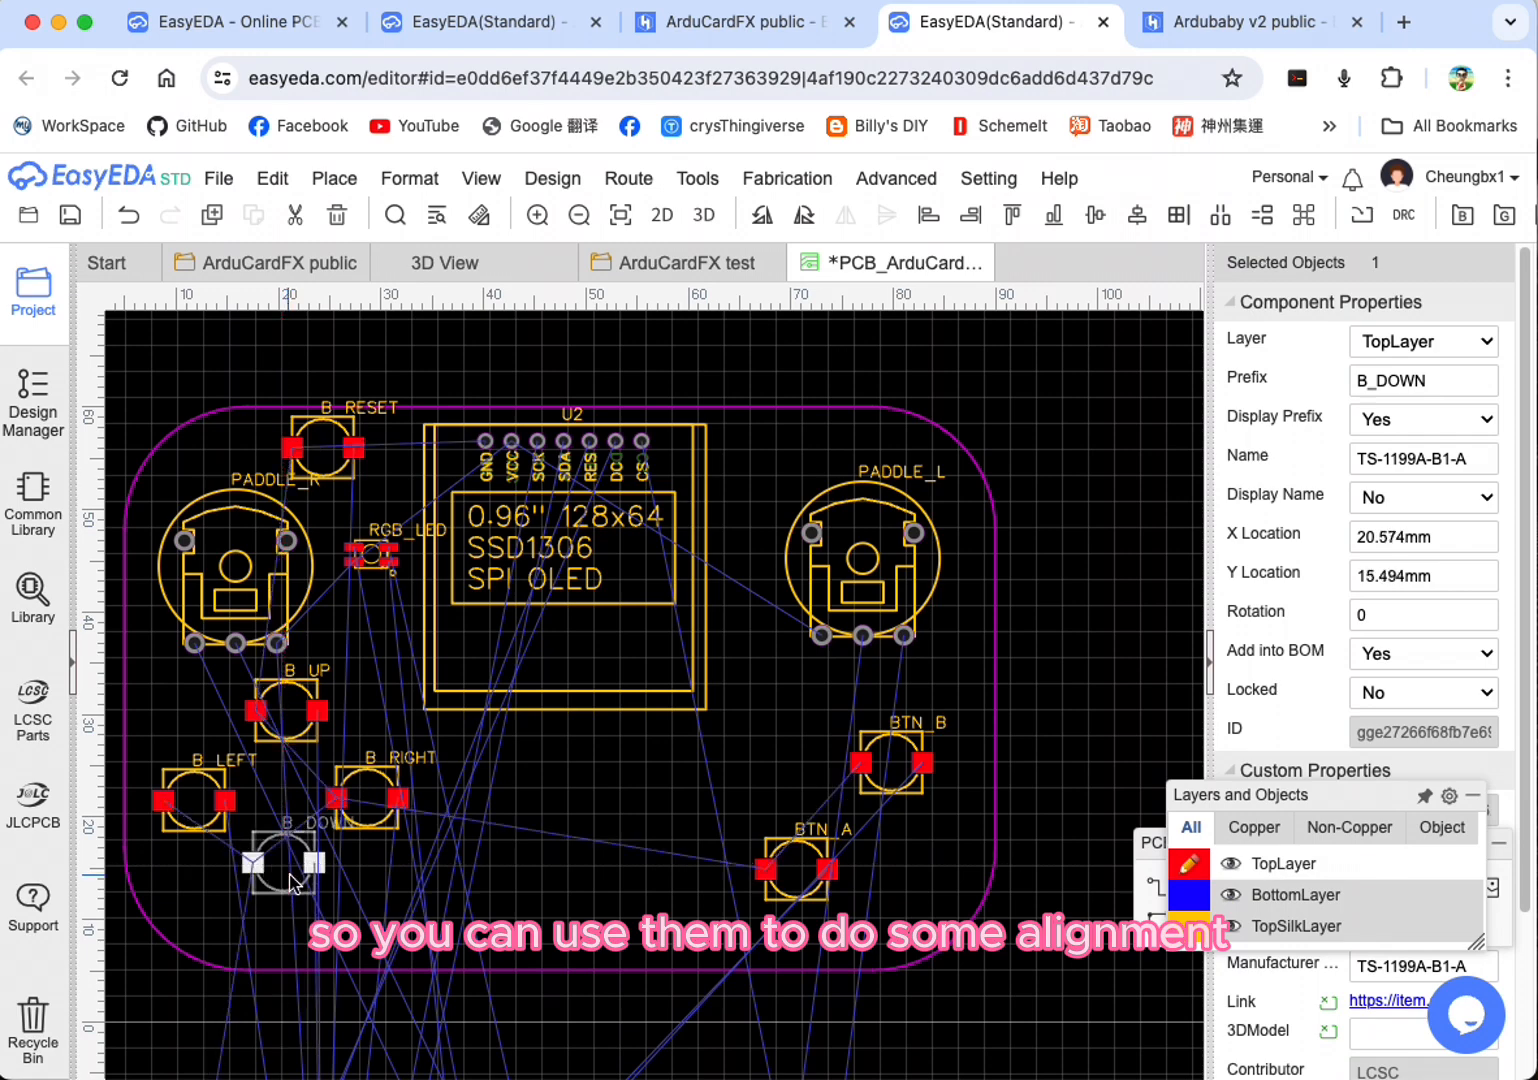
Step: Reposition B_UP to X 20.320 mm, Y 30.480 mm with B_DOWN below it, and align both buttons' left edges
click(565, 912)
click(303, 700)
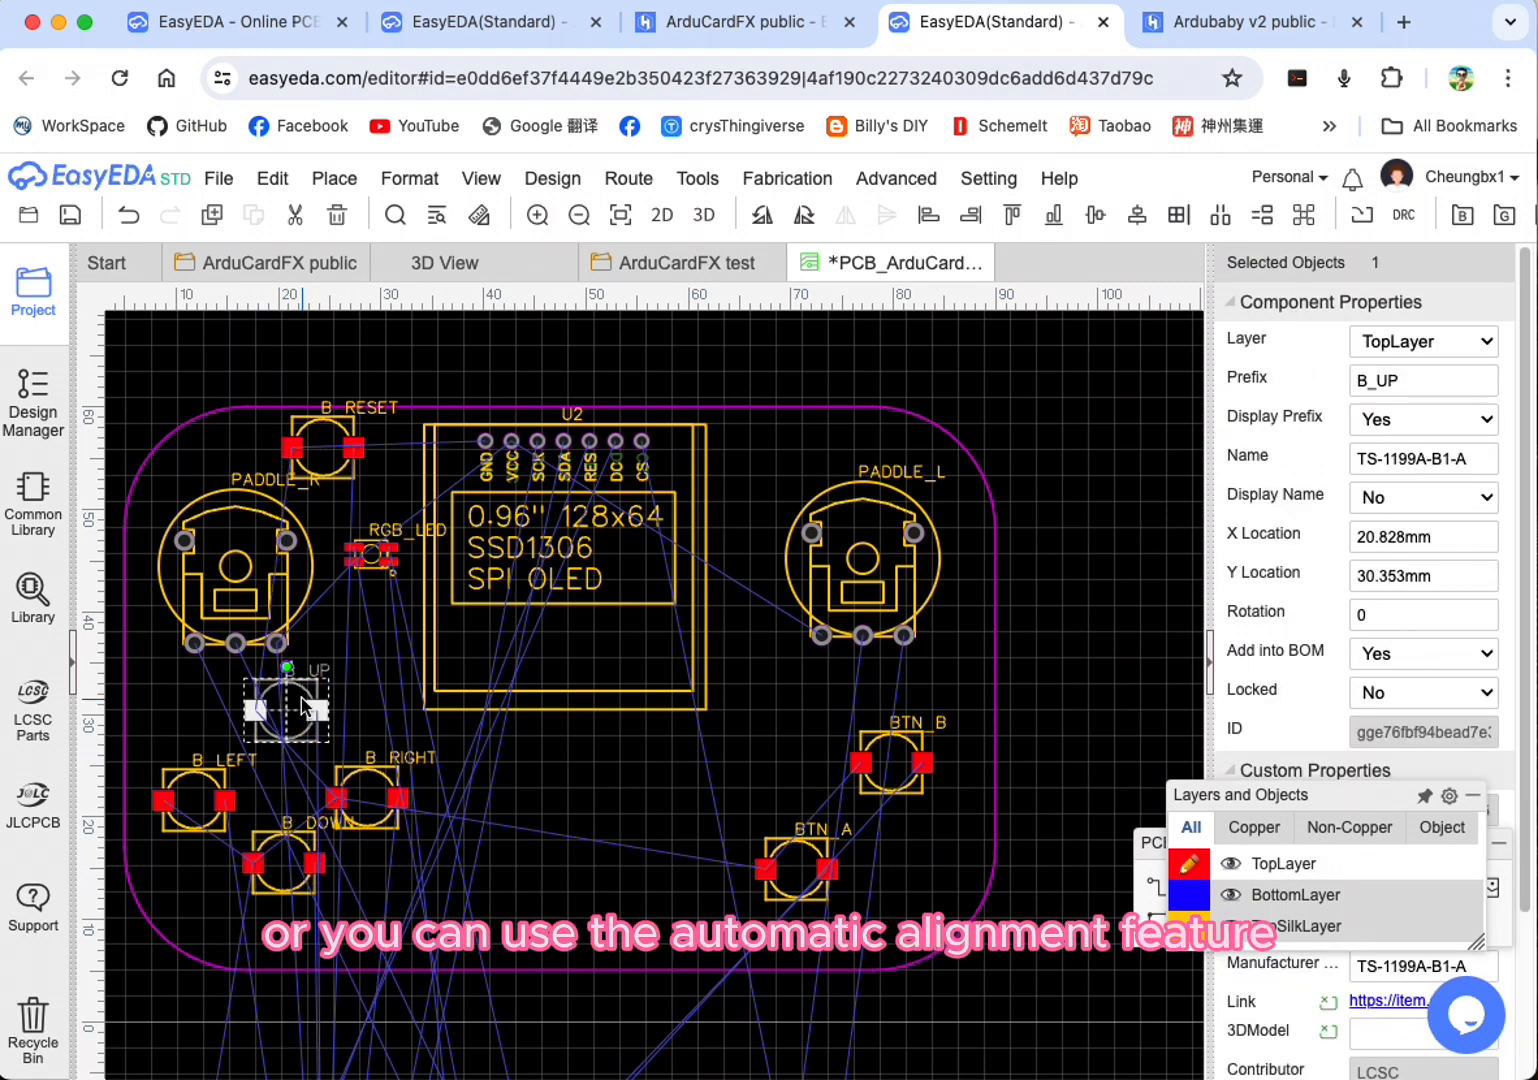
click(482, 888)
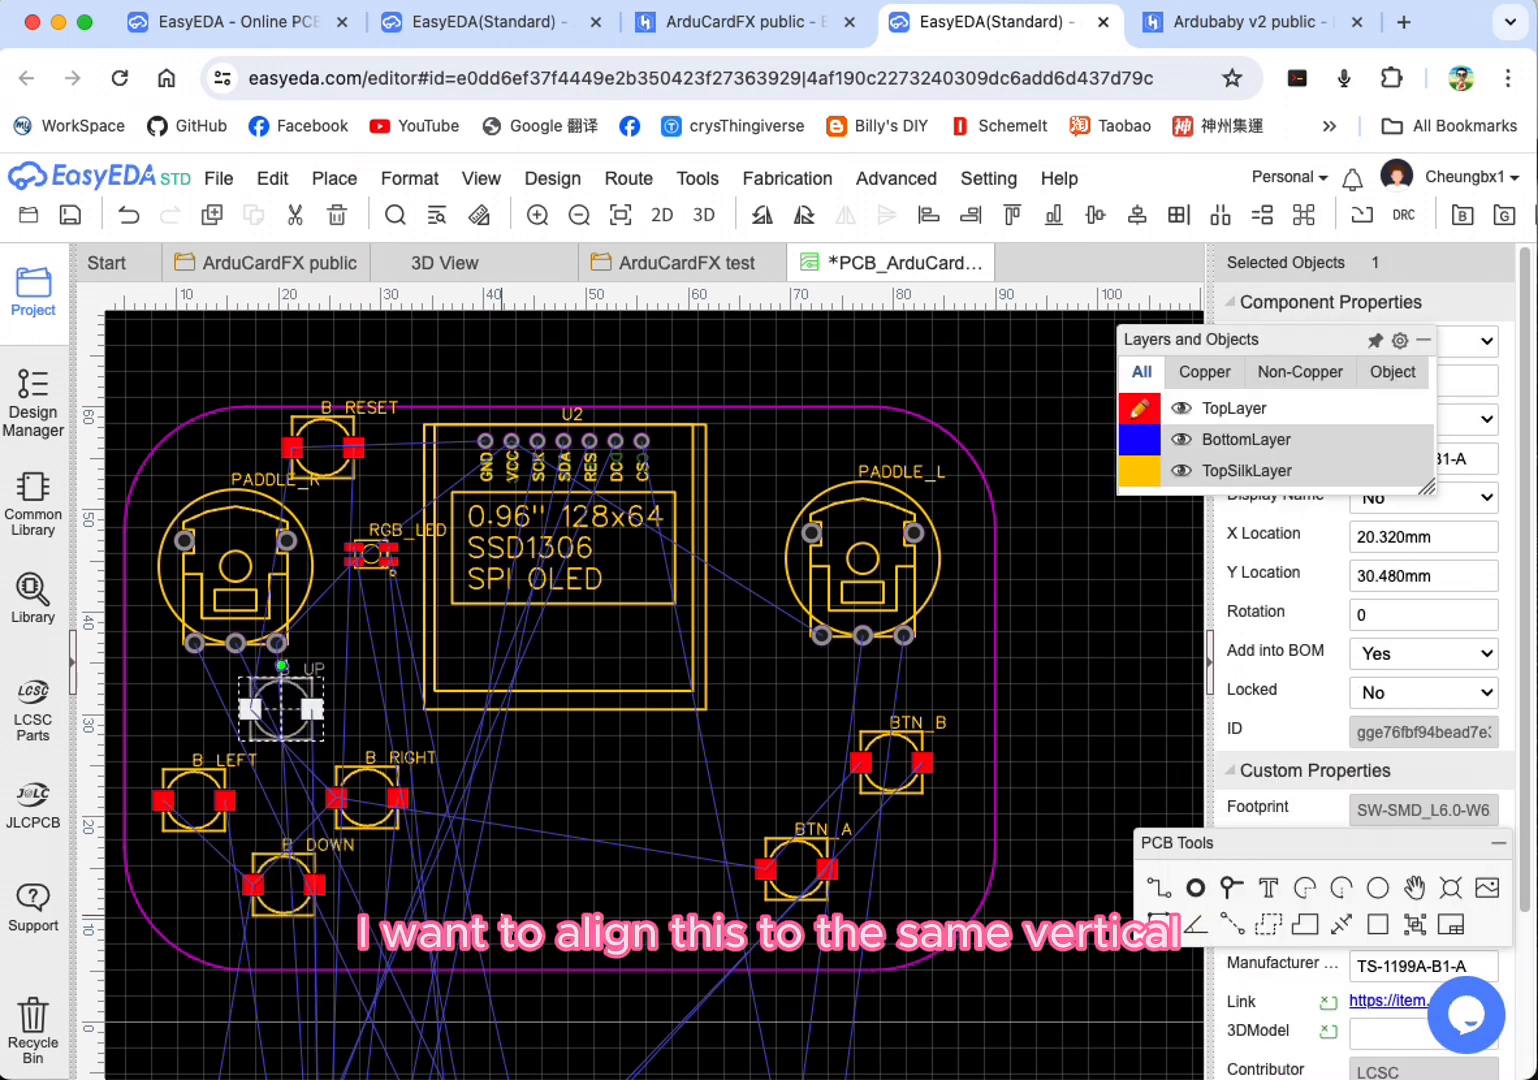
click(502, 922)
click(270, 705)
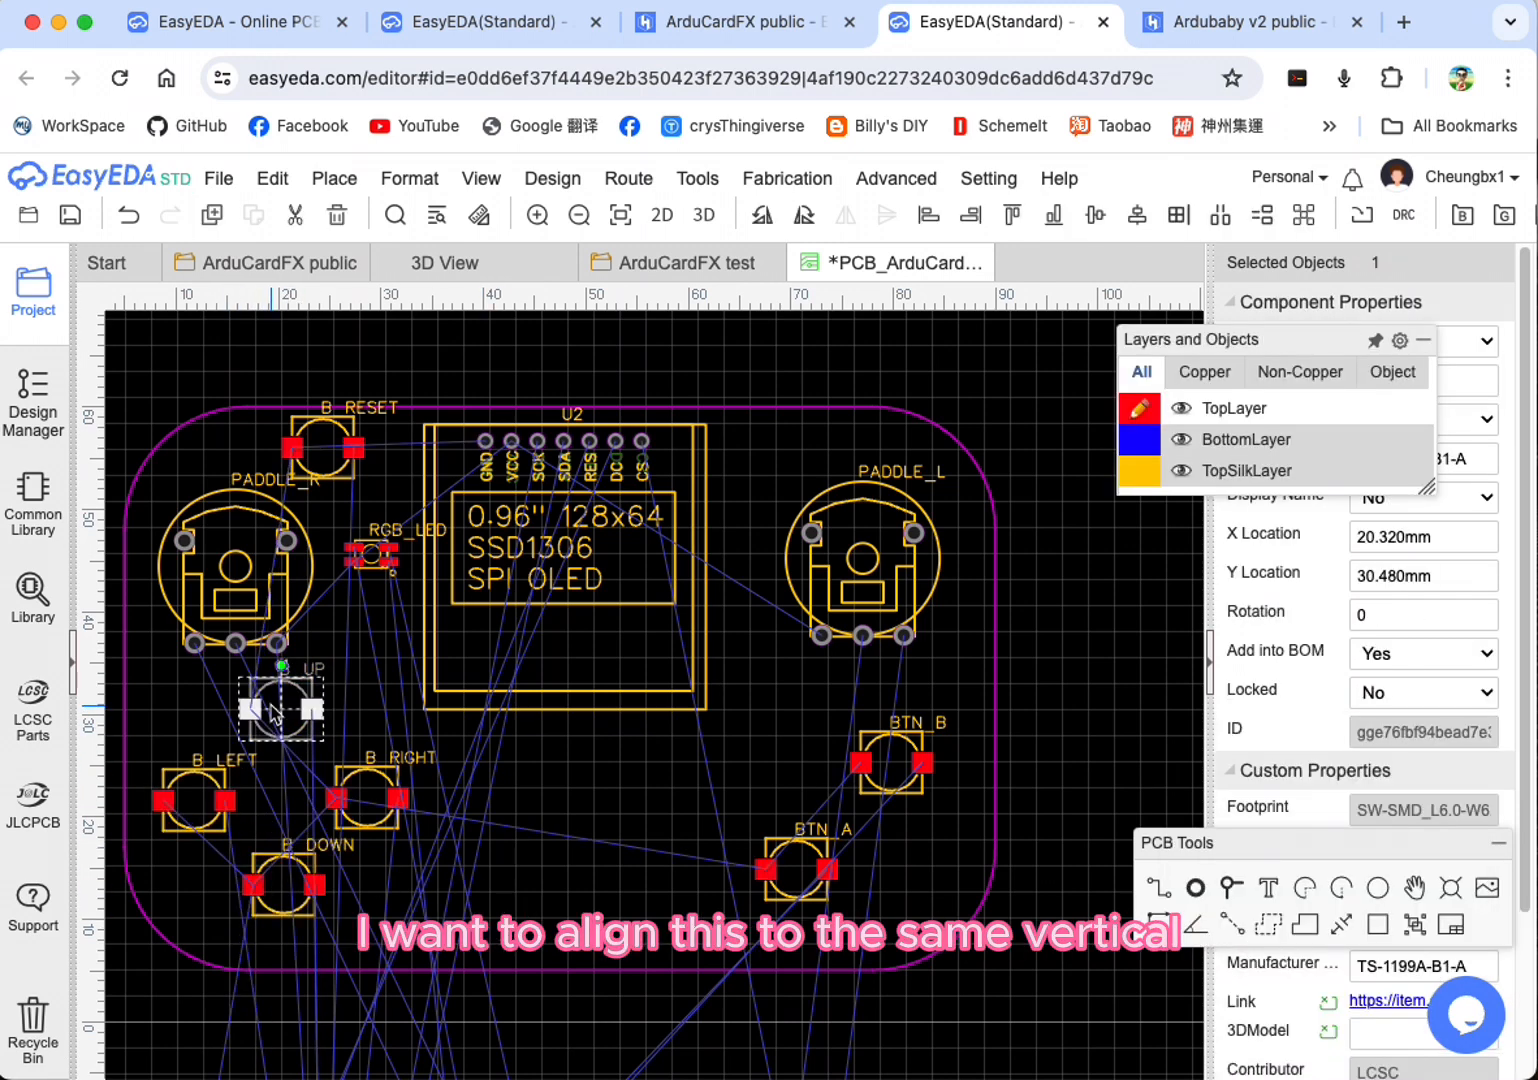
ctrl+click(290, 886)
click(409, 178)
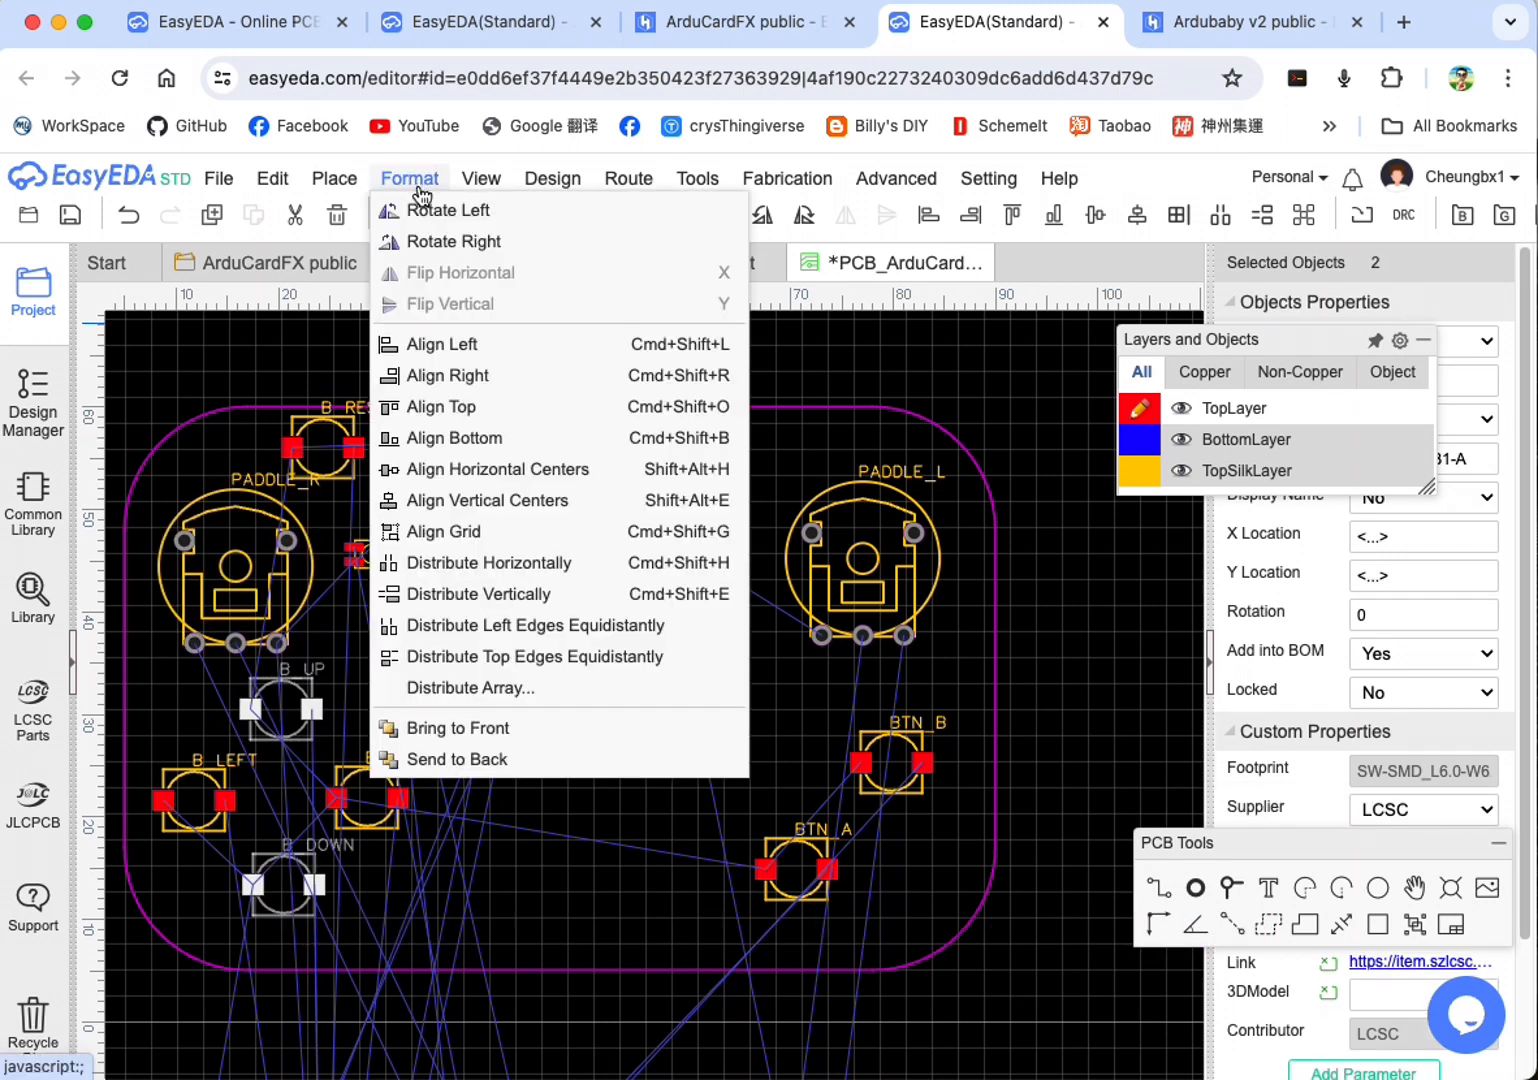
click(462, 344)
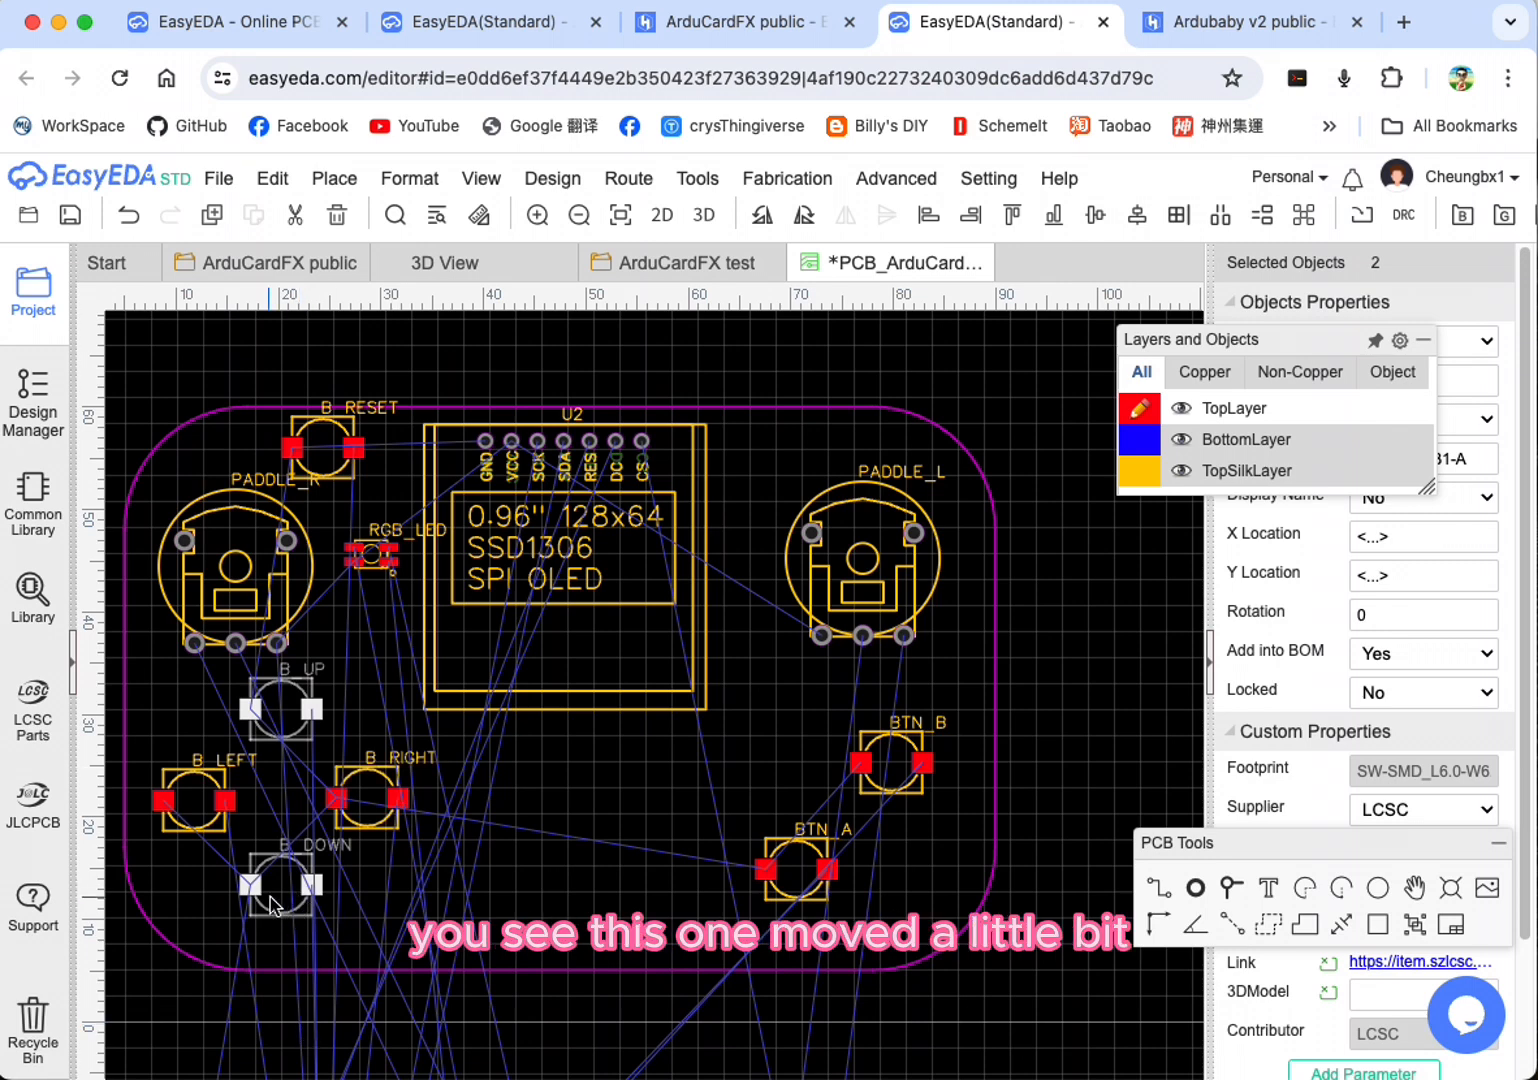
Step: Nudge B_LEFT to about Y 22 mm and align the top edges of B_LEFT and B_RIGHT
click(190, 803)
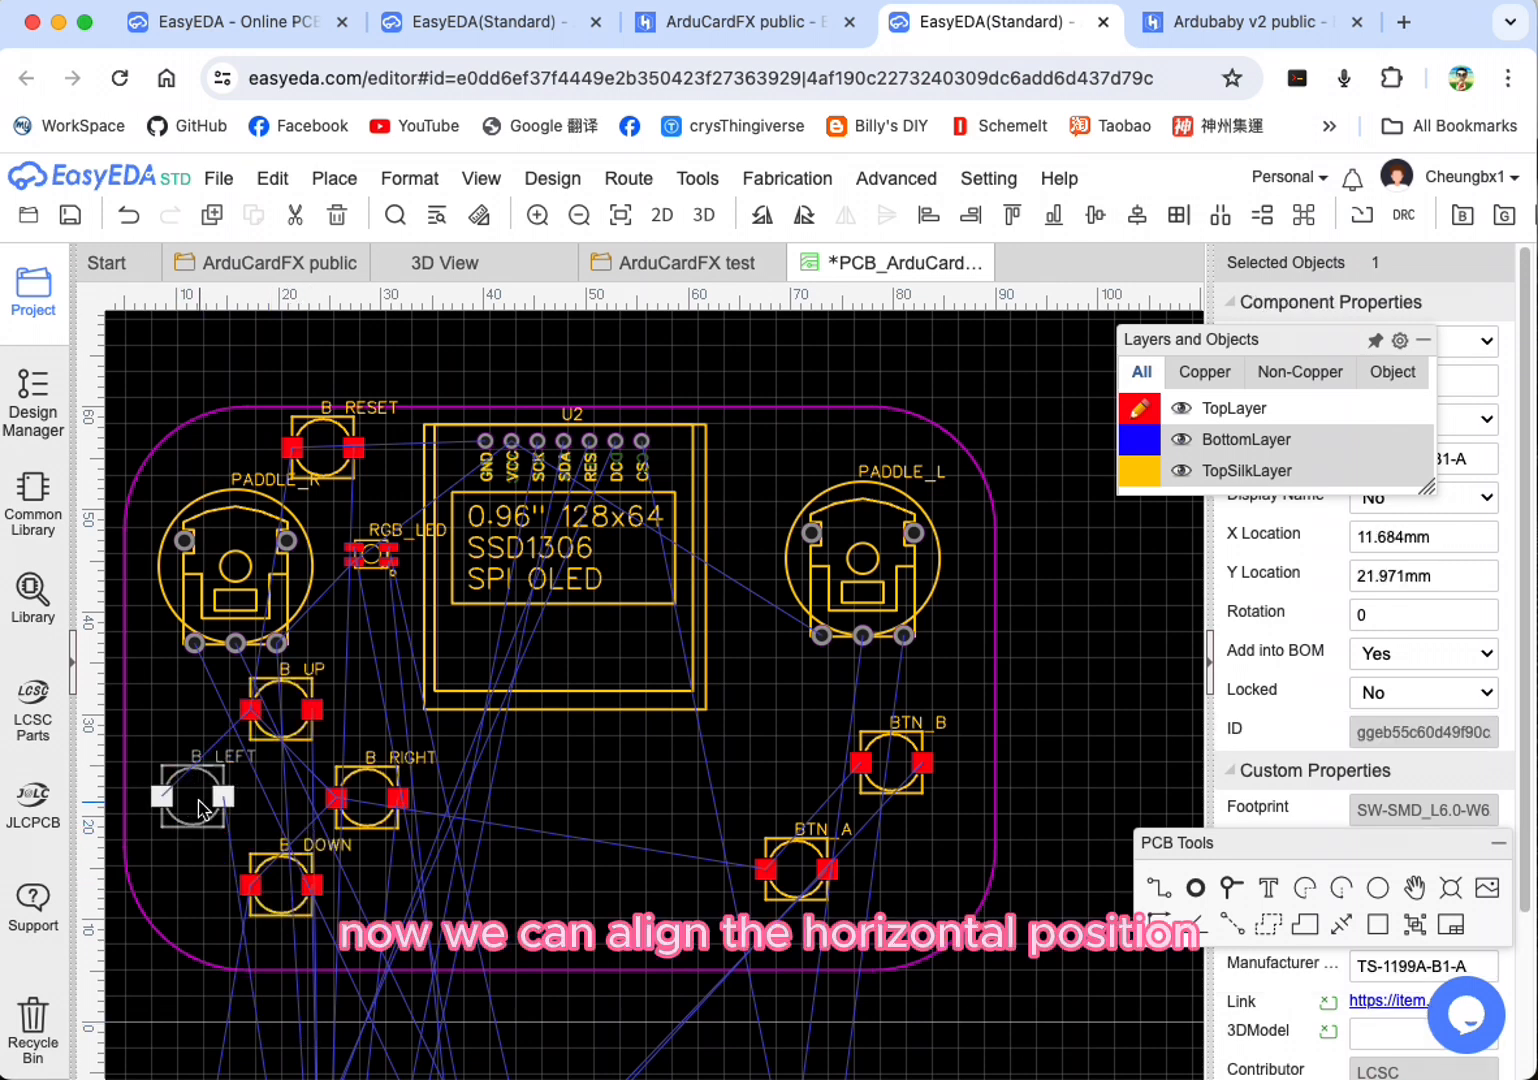
shift+click(376, 800)
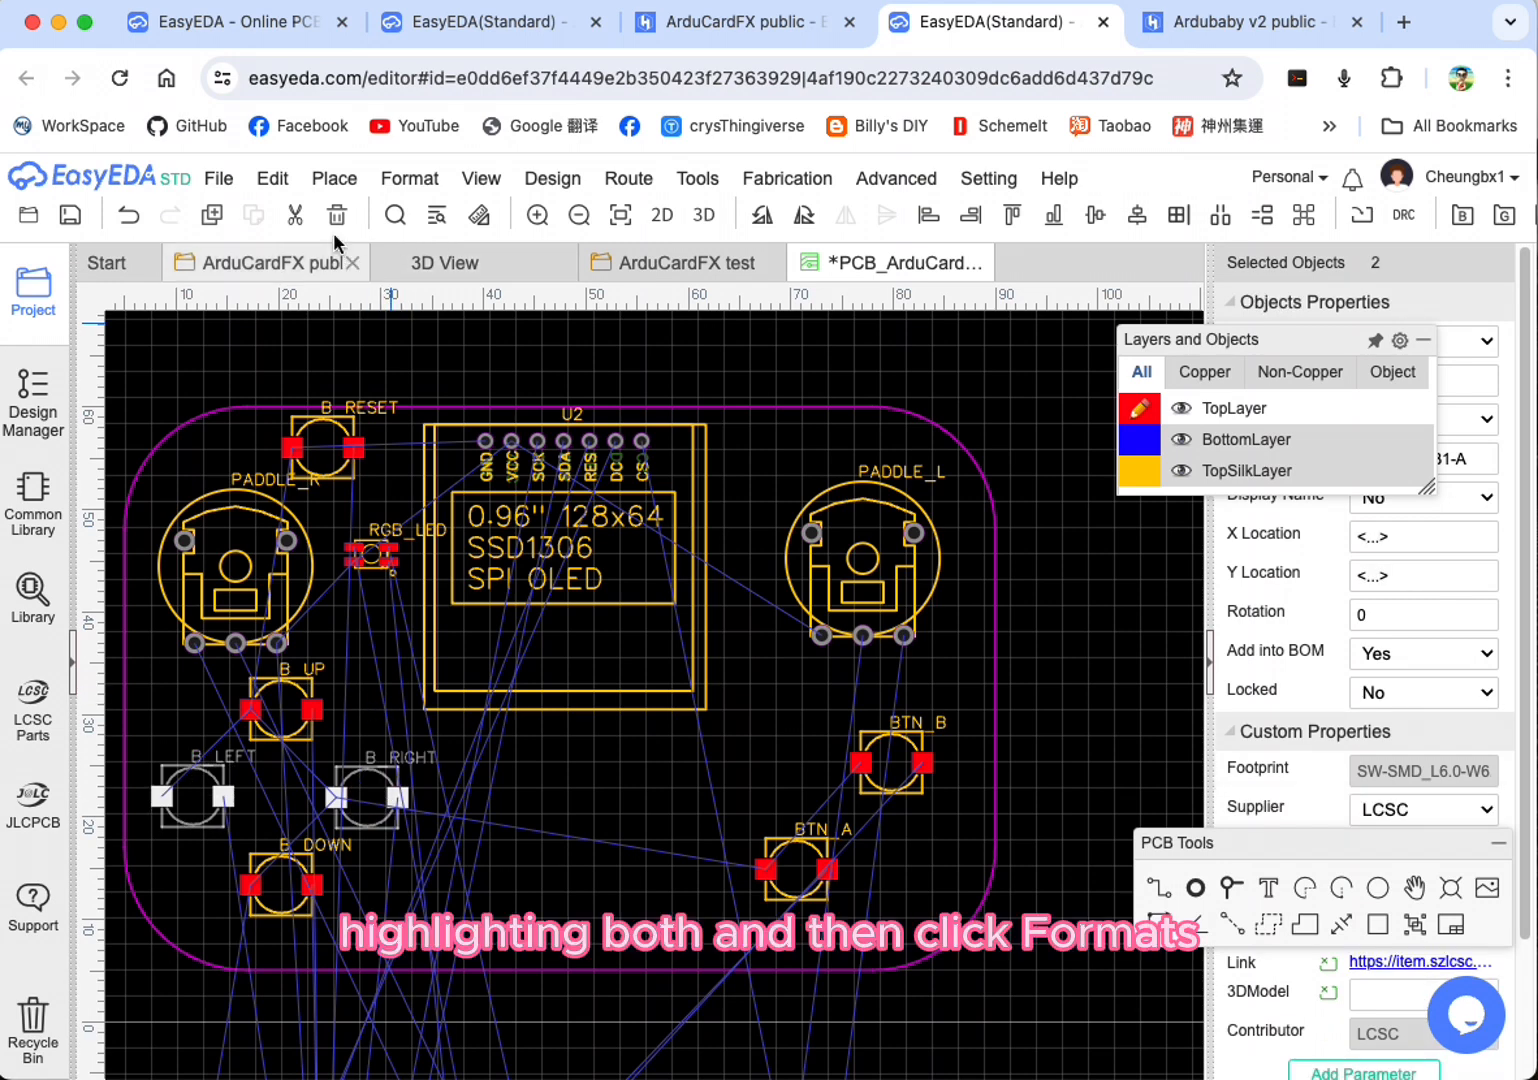
click(410, 178)
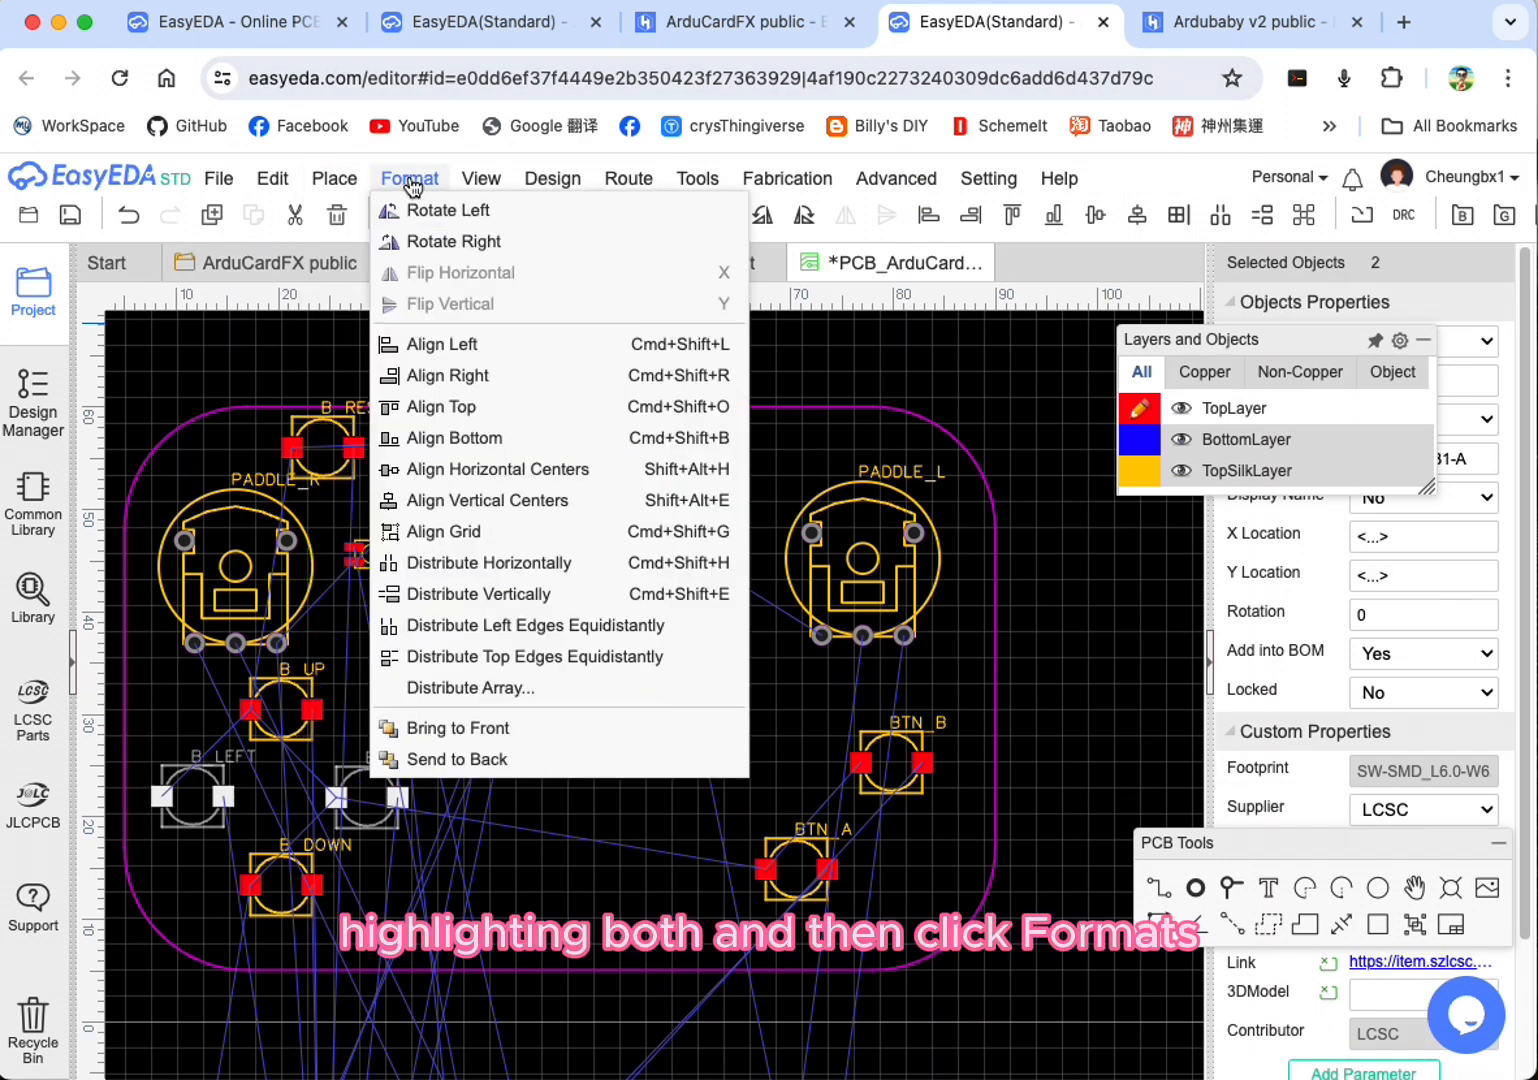
click(457, 407)
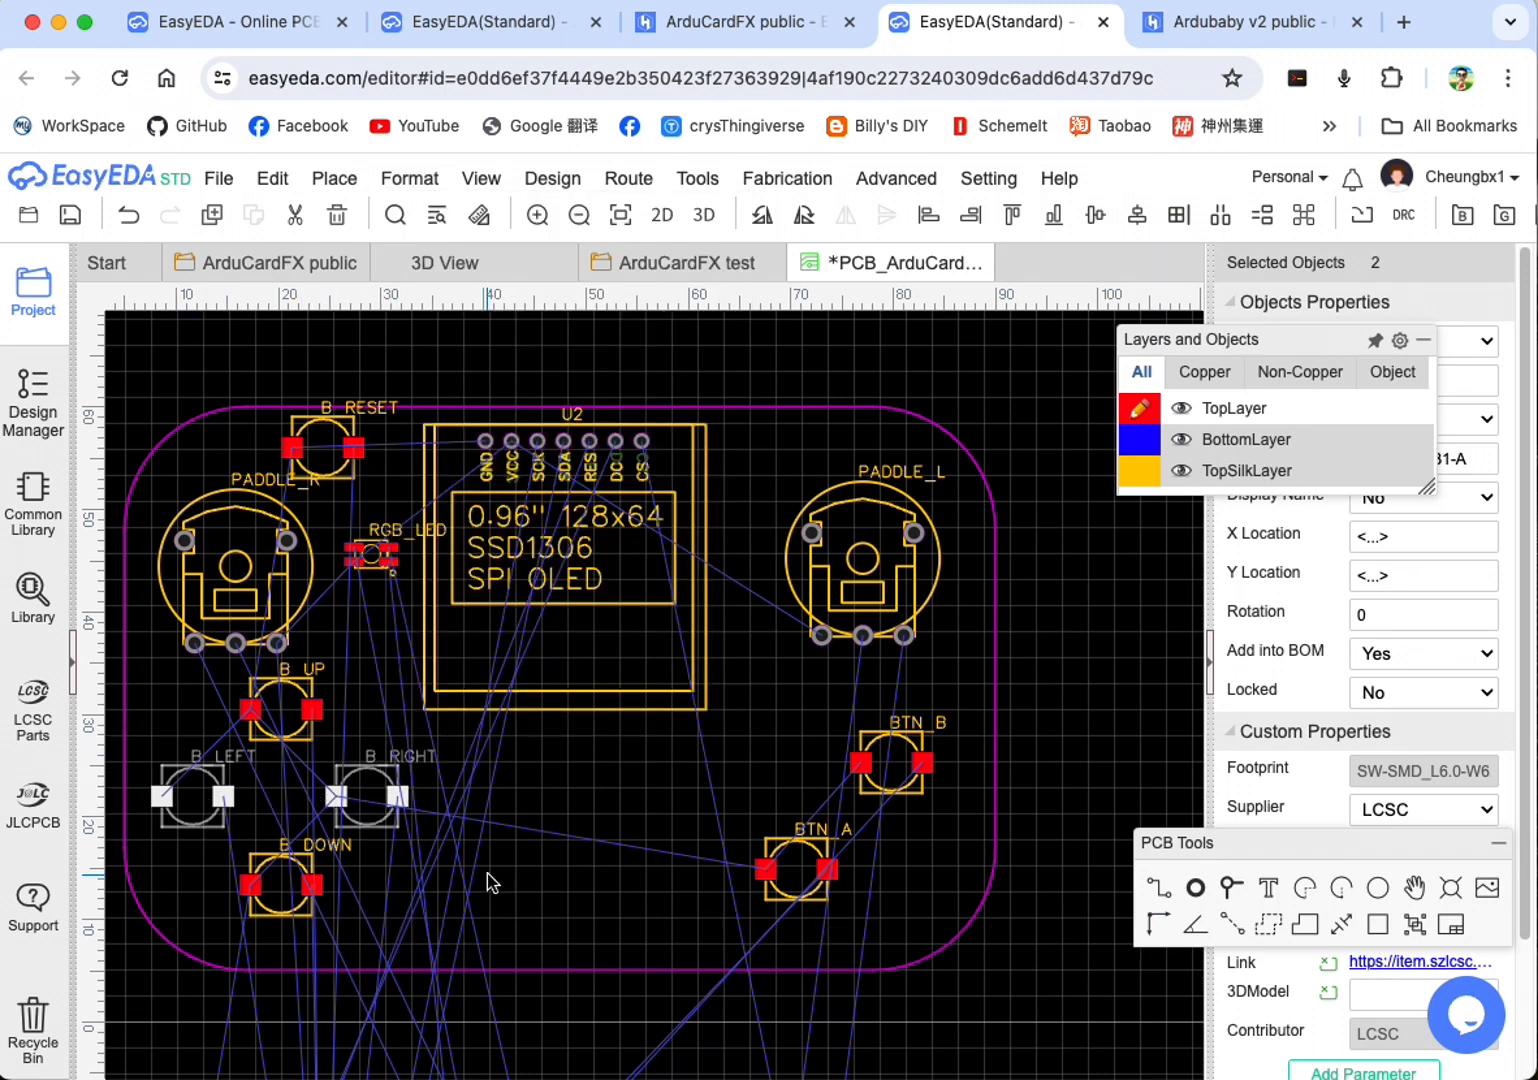
Step: Align the top edges of the PADDLE_R and PADDLE_L potentiometers
click(235, 565)
ctrl+click(886, 542)
click(410, 178)
click(477, 409)
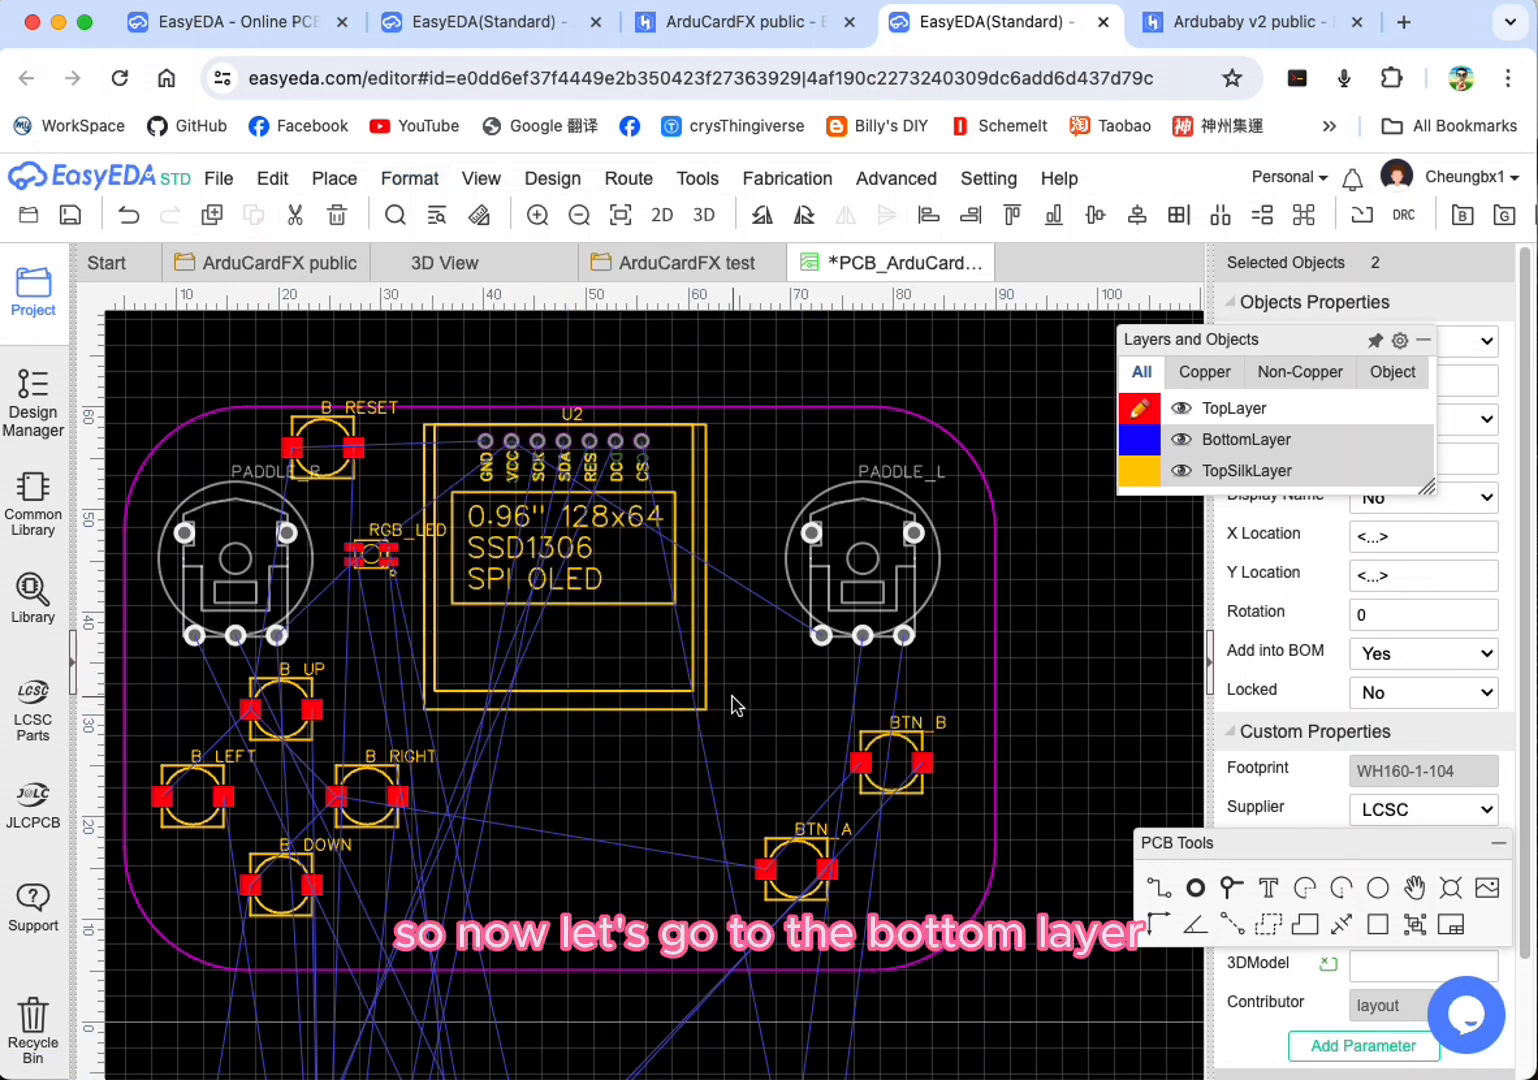
Step: Hide TopLayer and TopSilkLayer, and make BottomLayer the active layer
mouse_move(1178, 455)
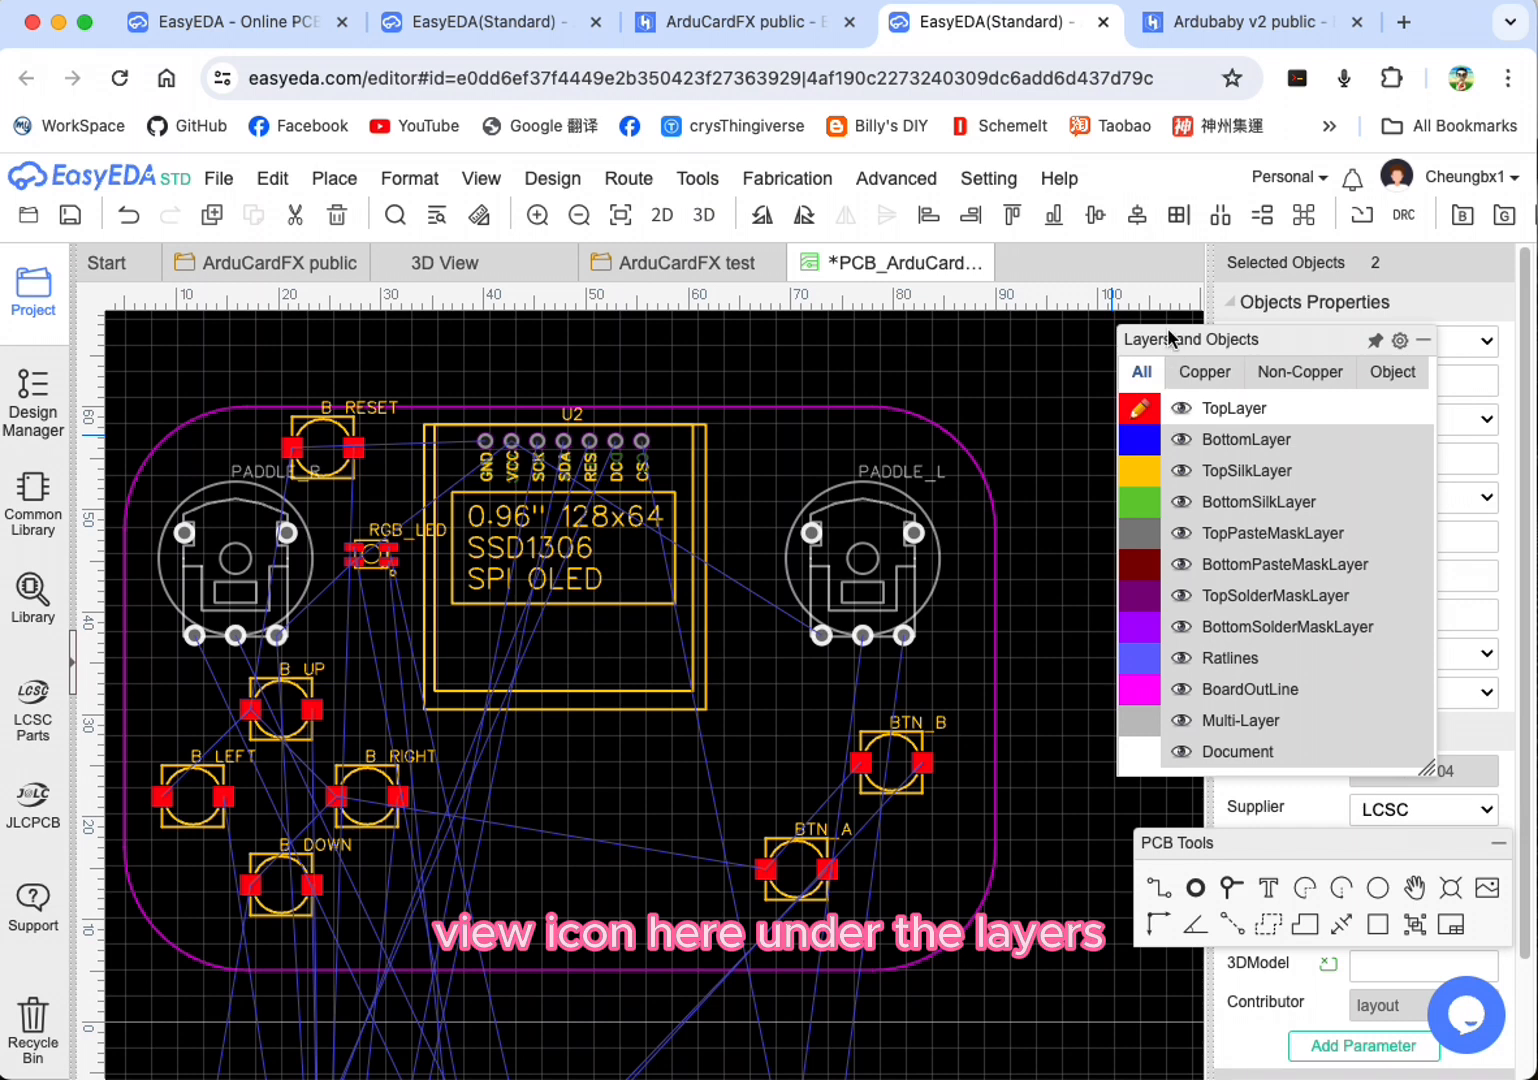
click(1185, 411)
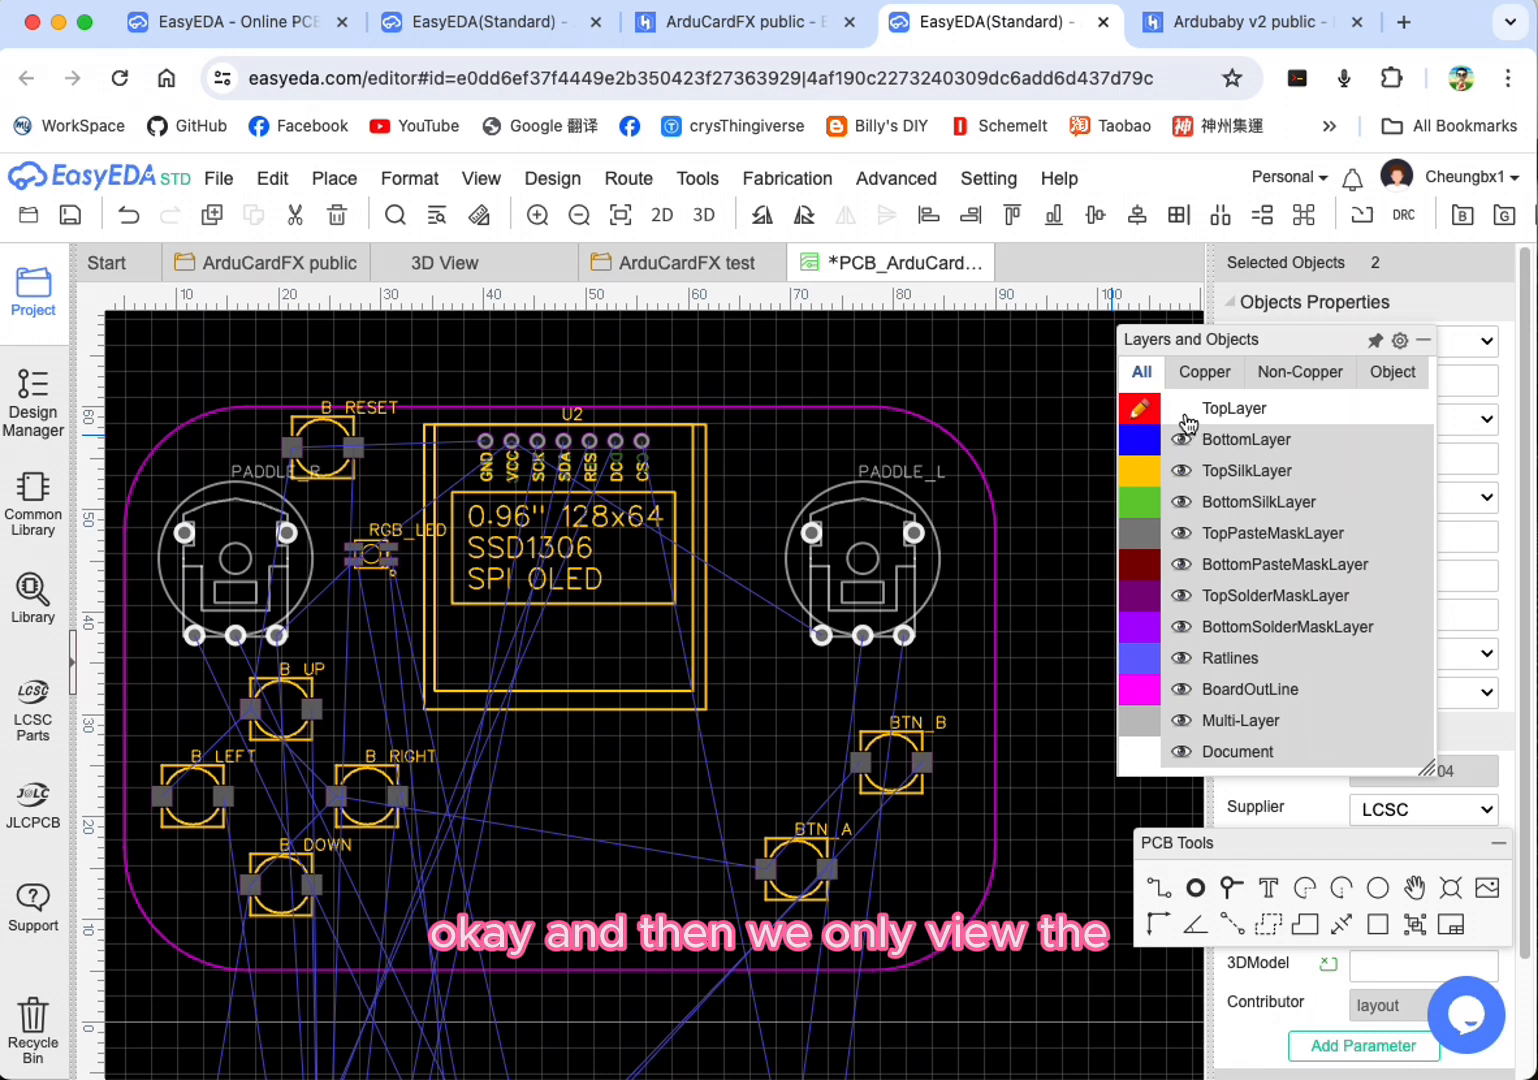
click(1145, 446)
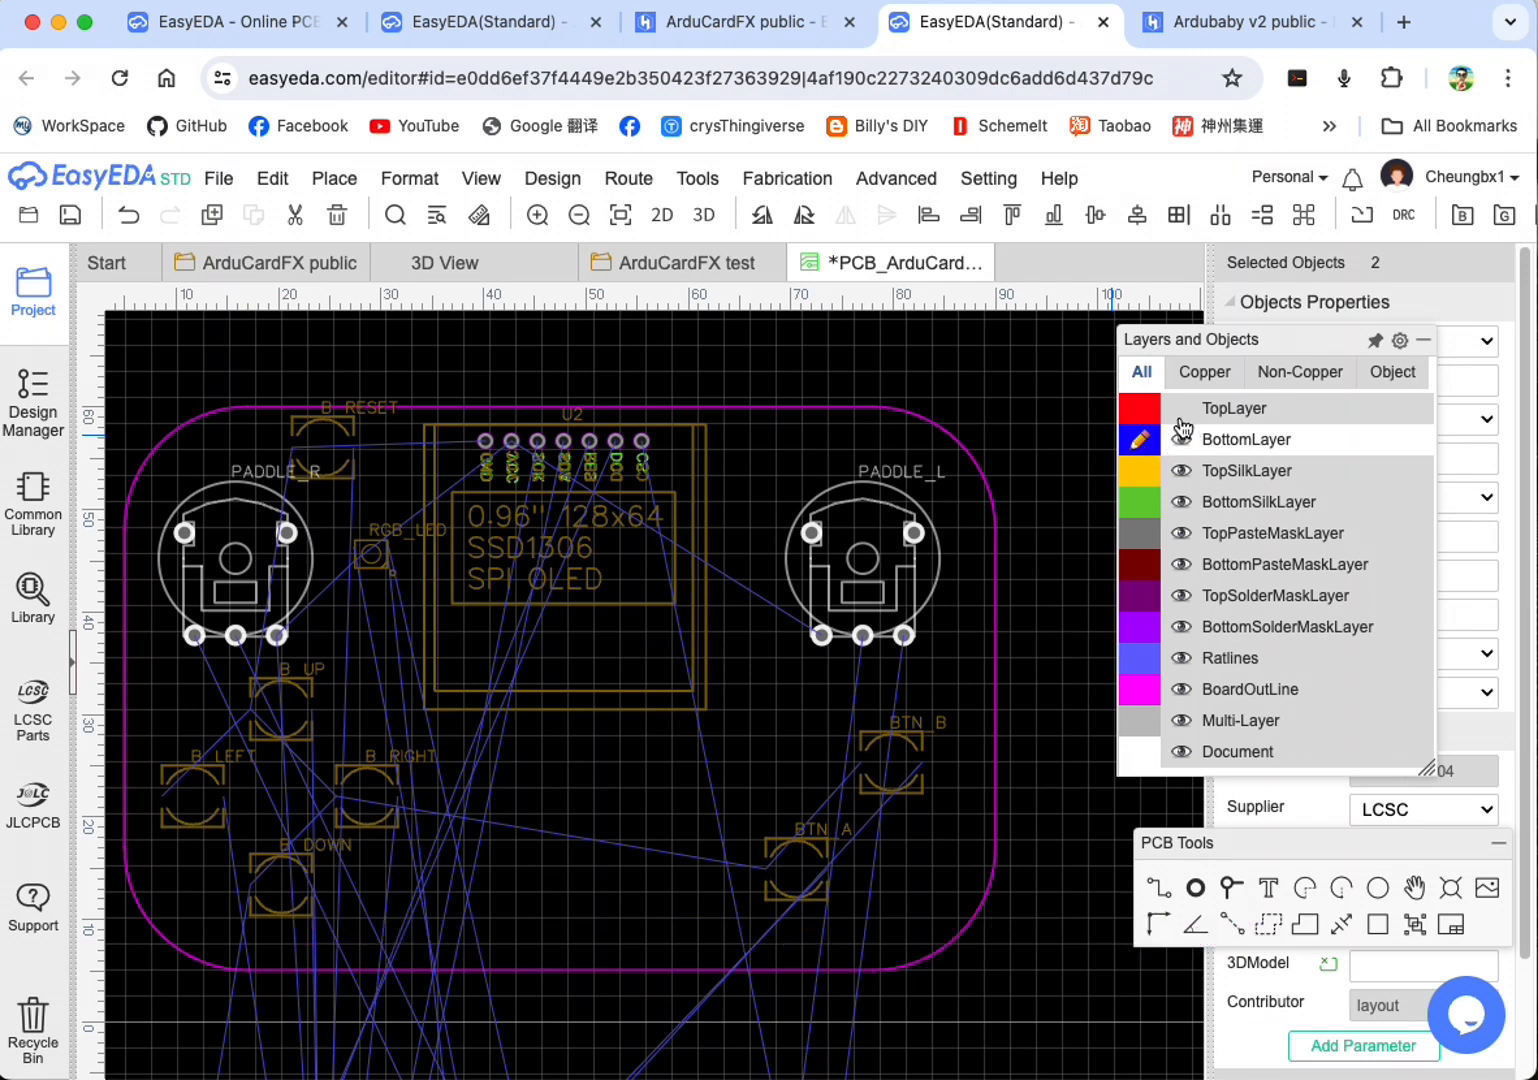
click(1182, 472)
click(1182, 471)
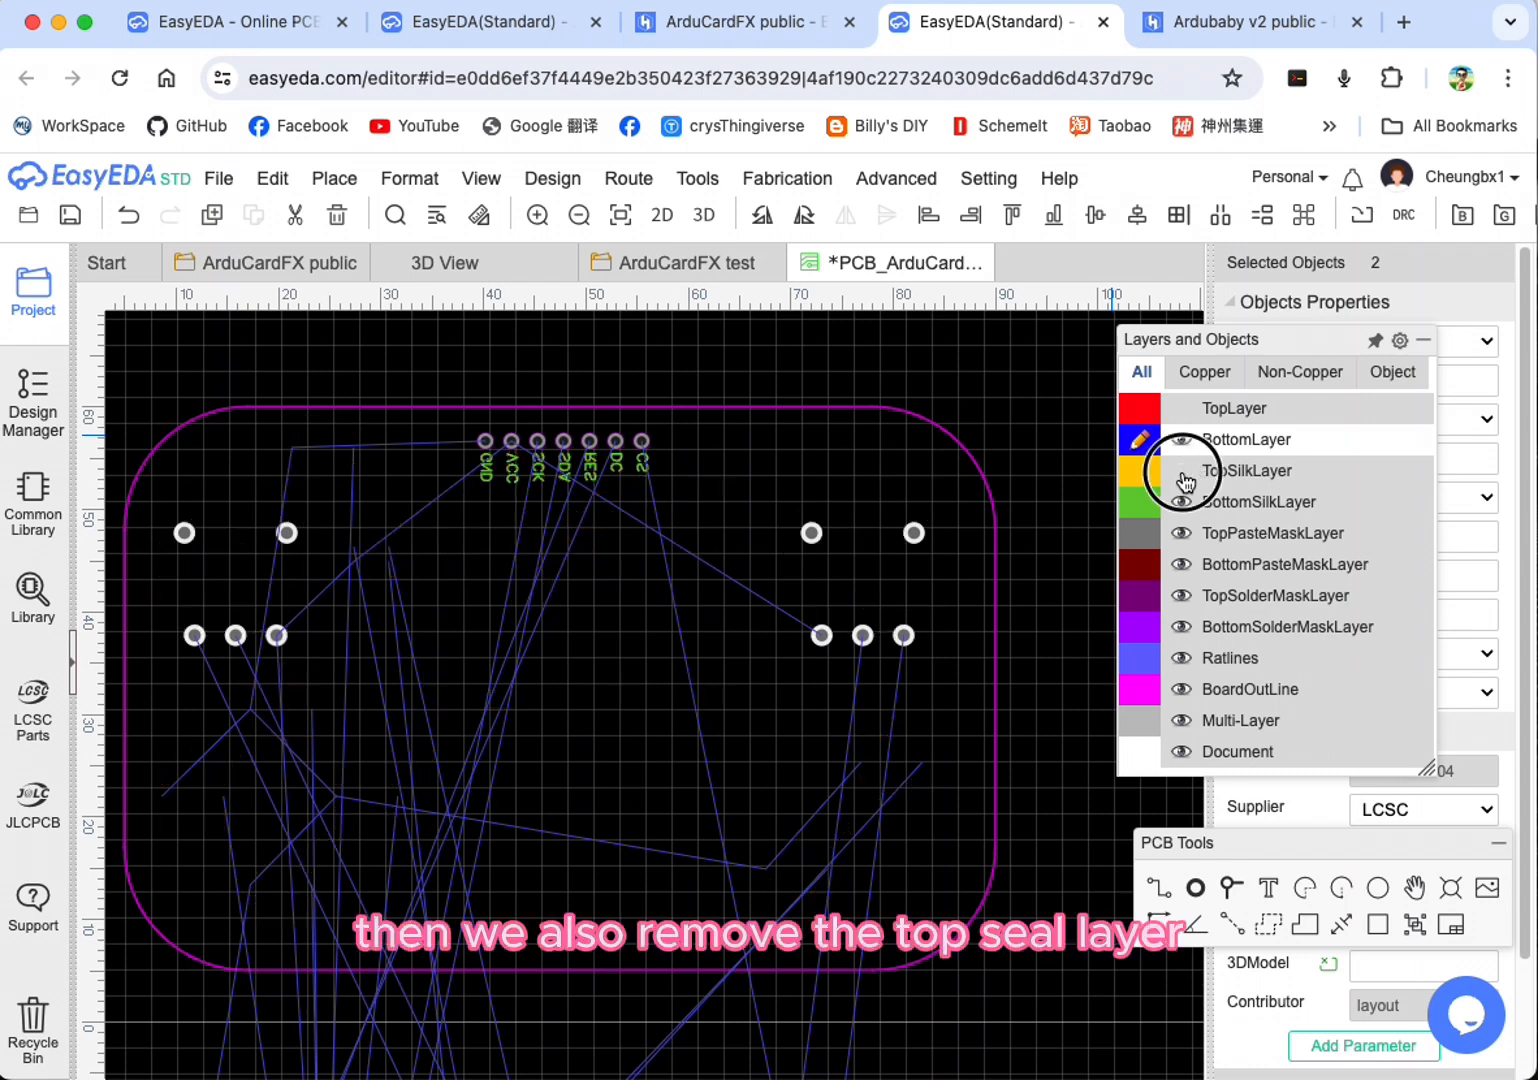
click(1182, 471)
click(1183, 473)
click(1183, 473)
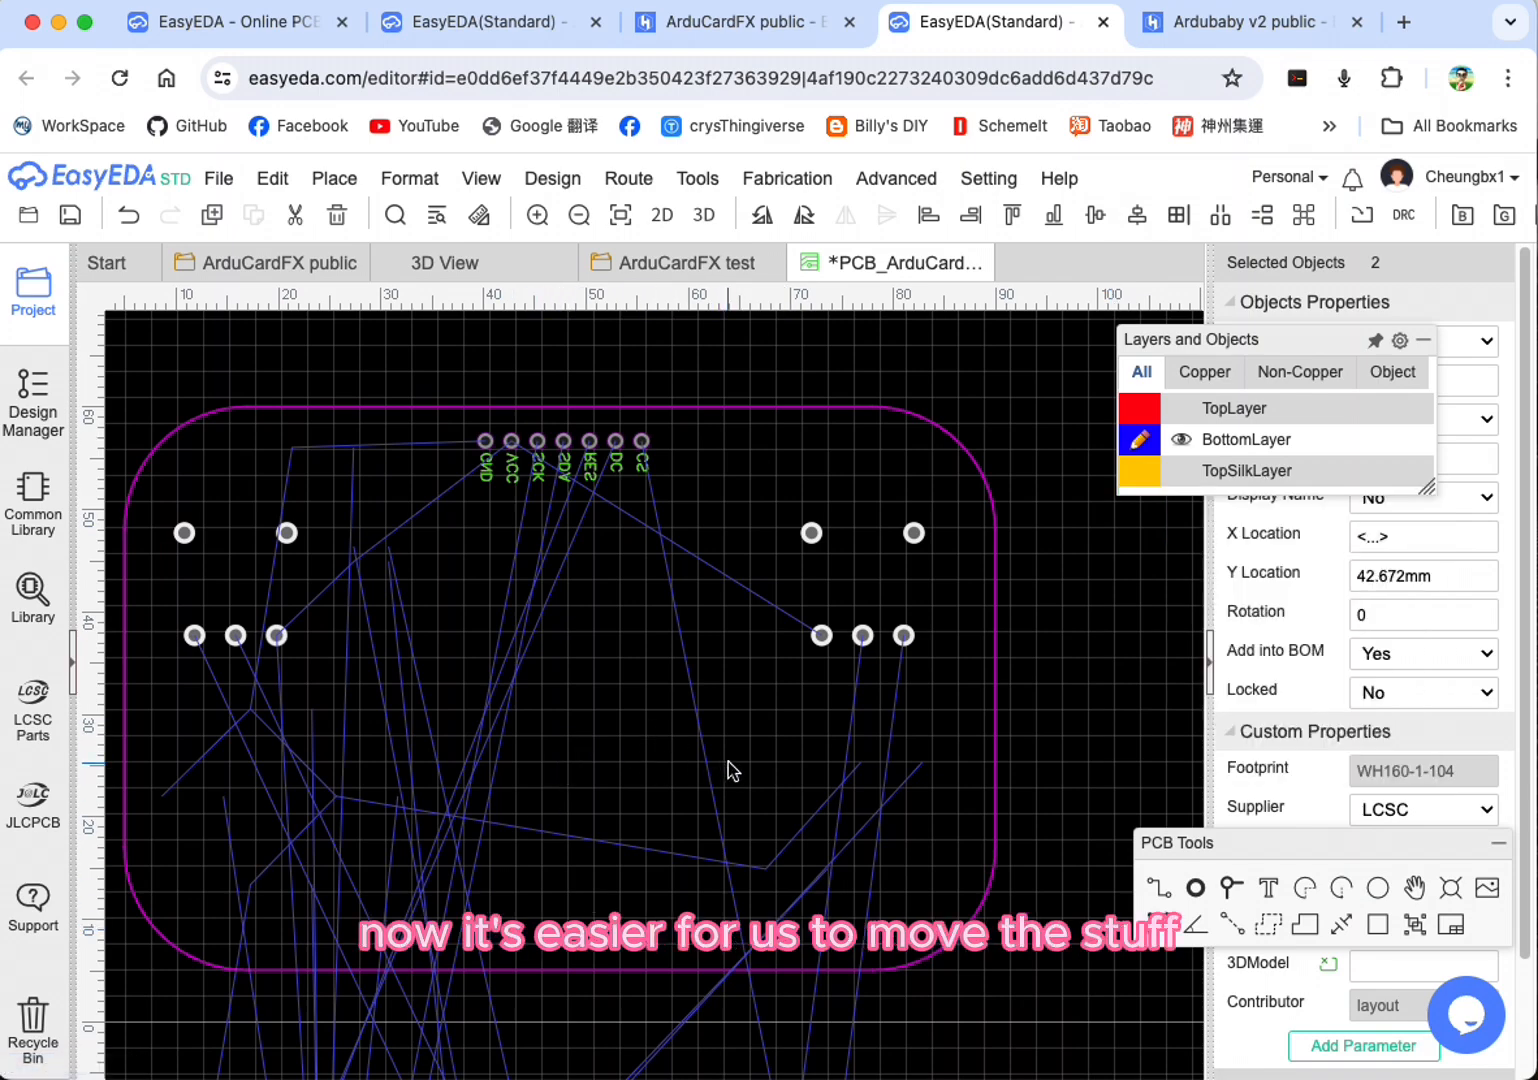
Step: Try BottomSilkLayer as the active layer and return to BottomLayer
scroll(732, 800, up, 1)
scroll(737, 800, down, 3)
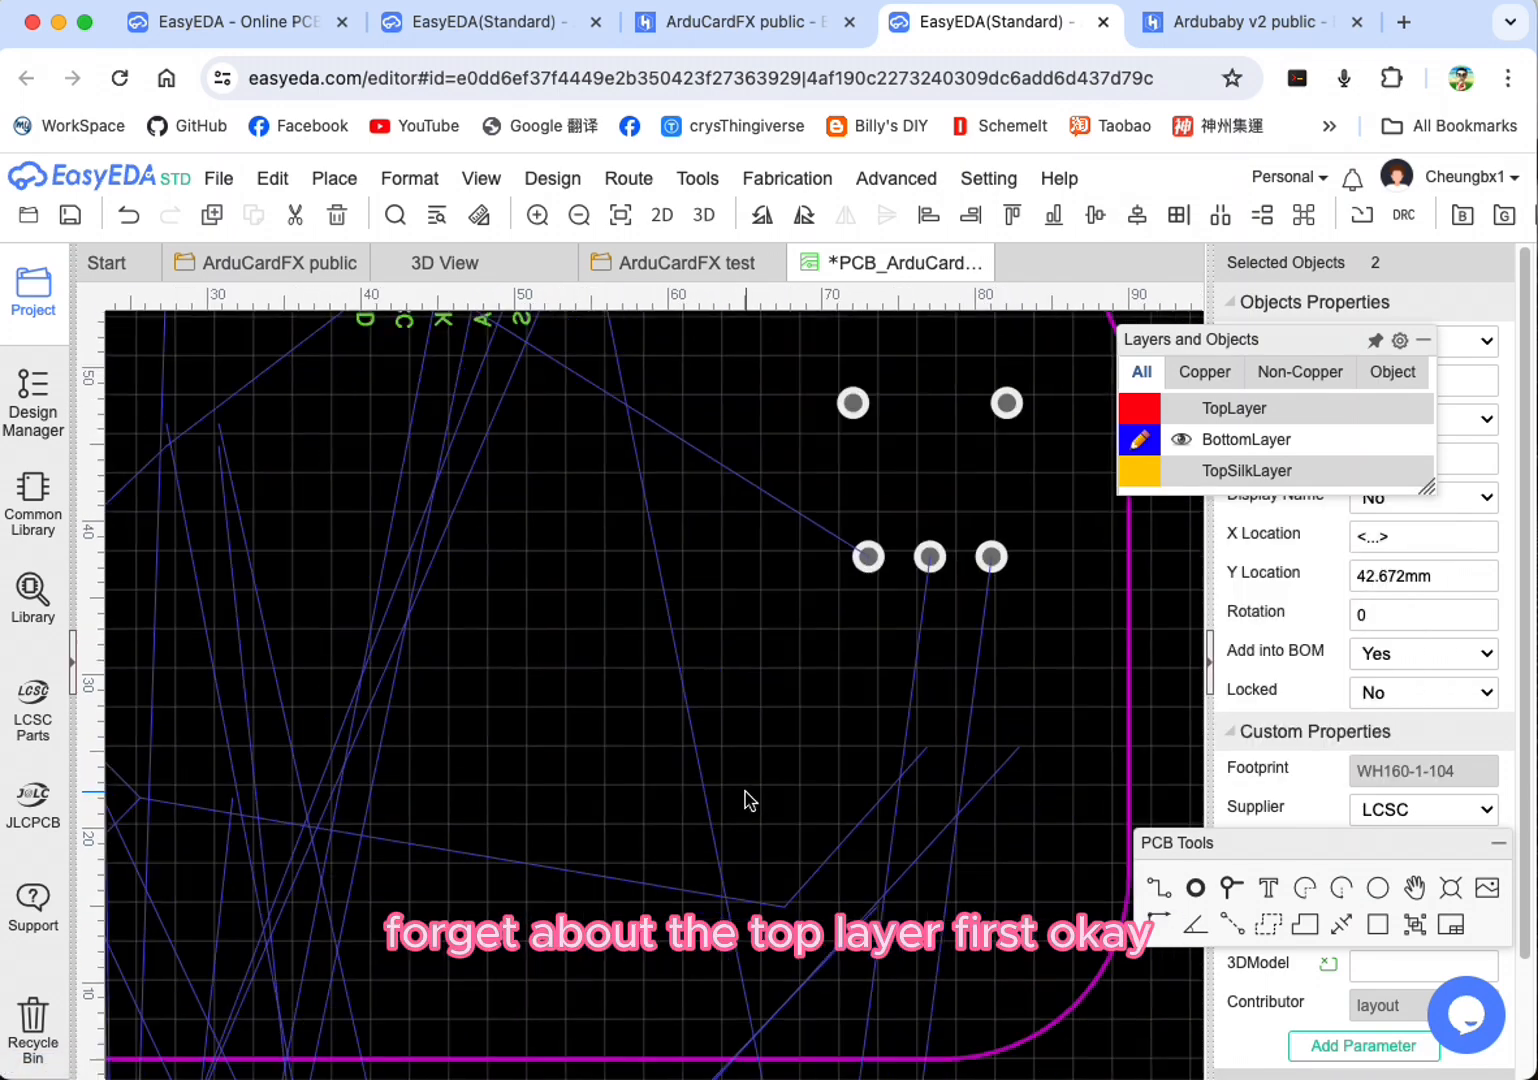
right_drag(695, 803, 745, 604)
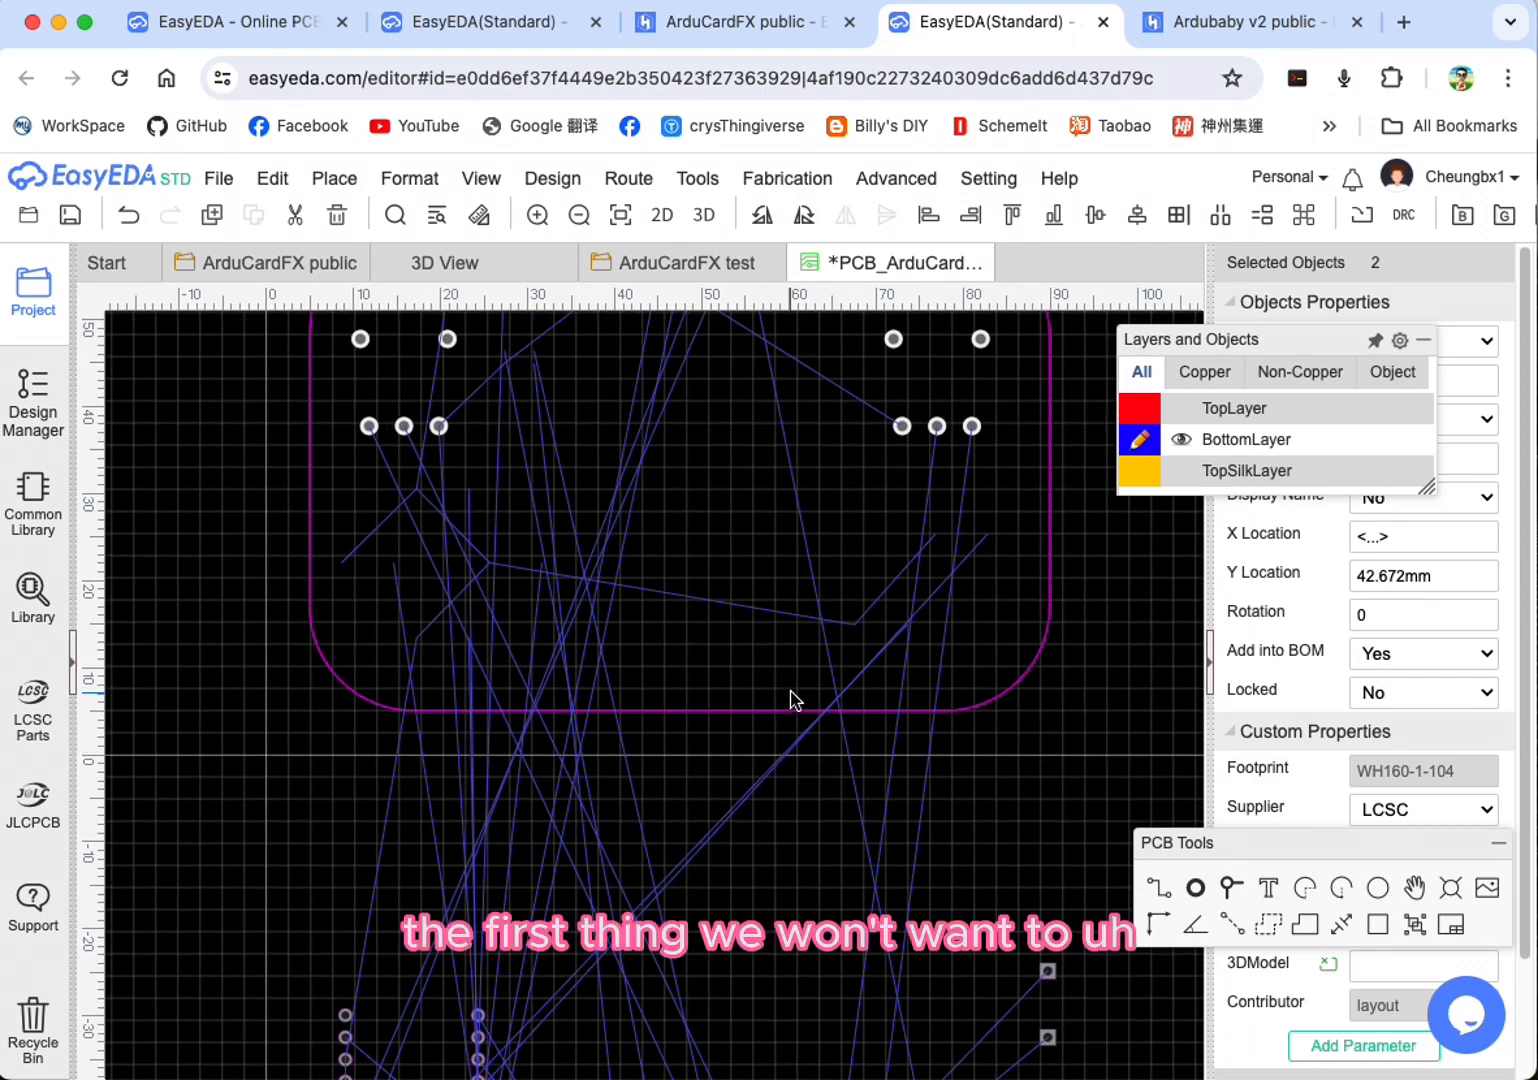
scroll(818, 598, down, 4)
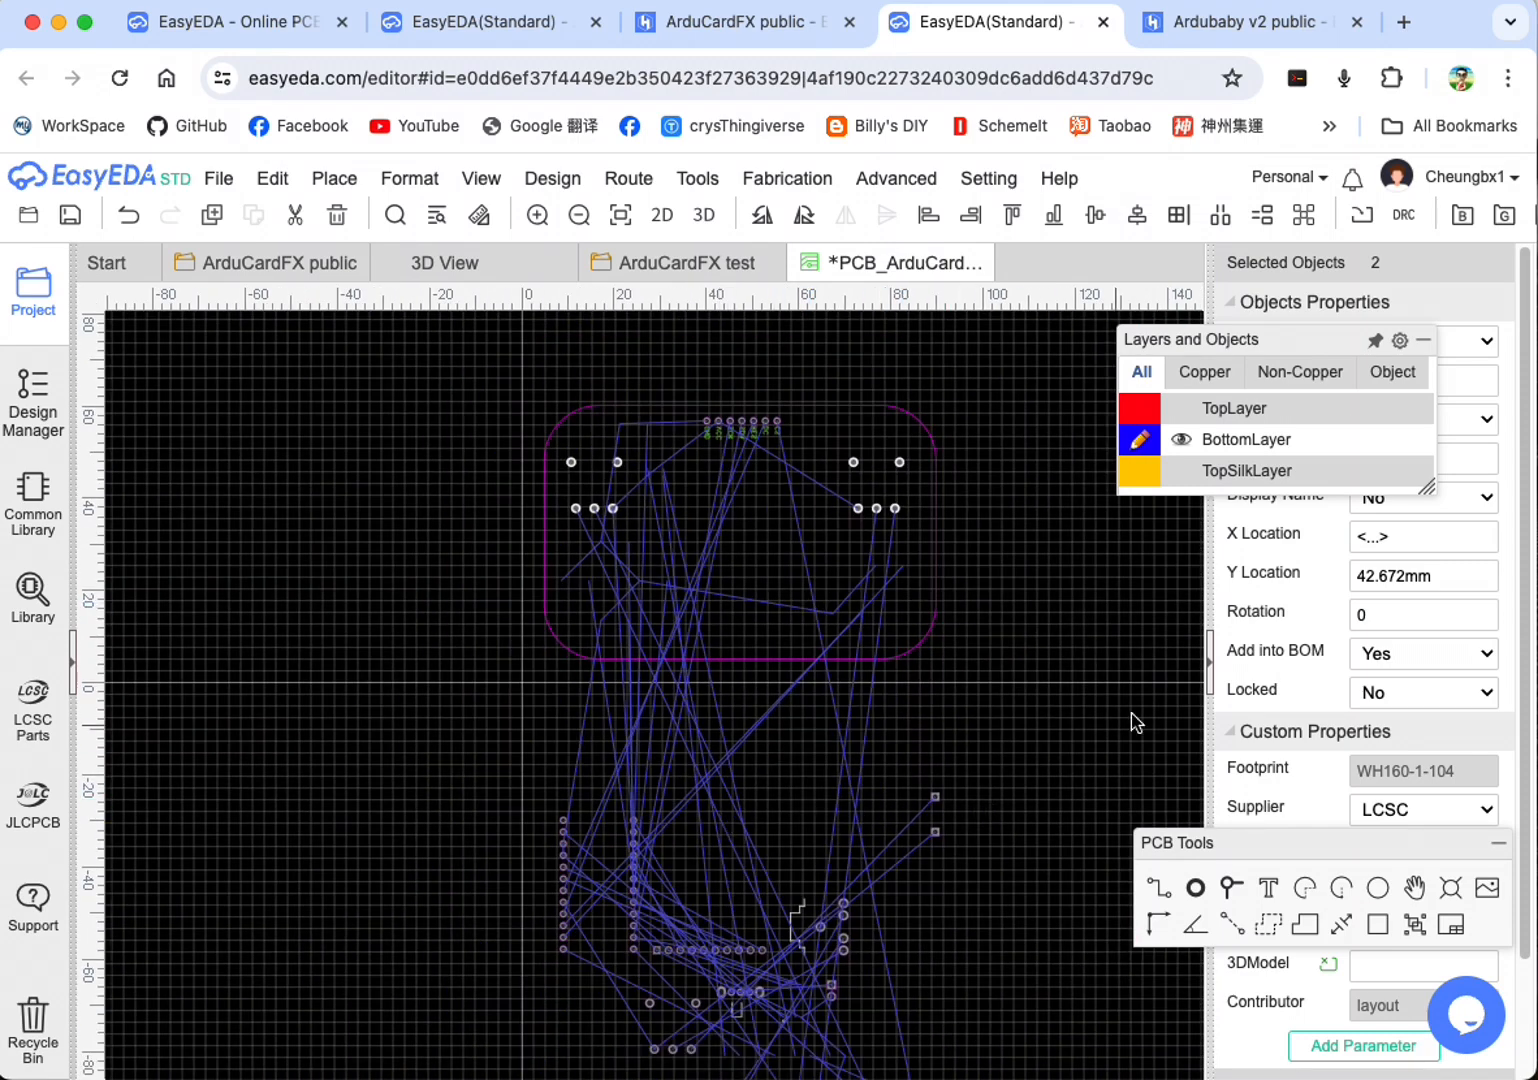
mouse_move(1230, 472)
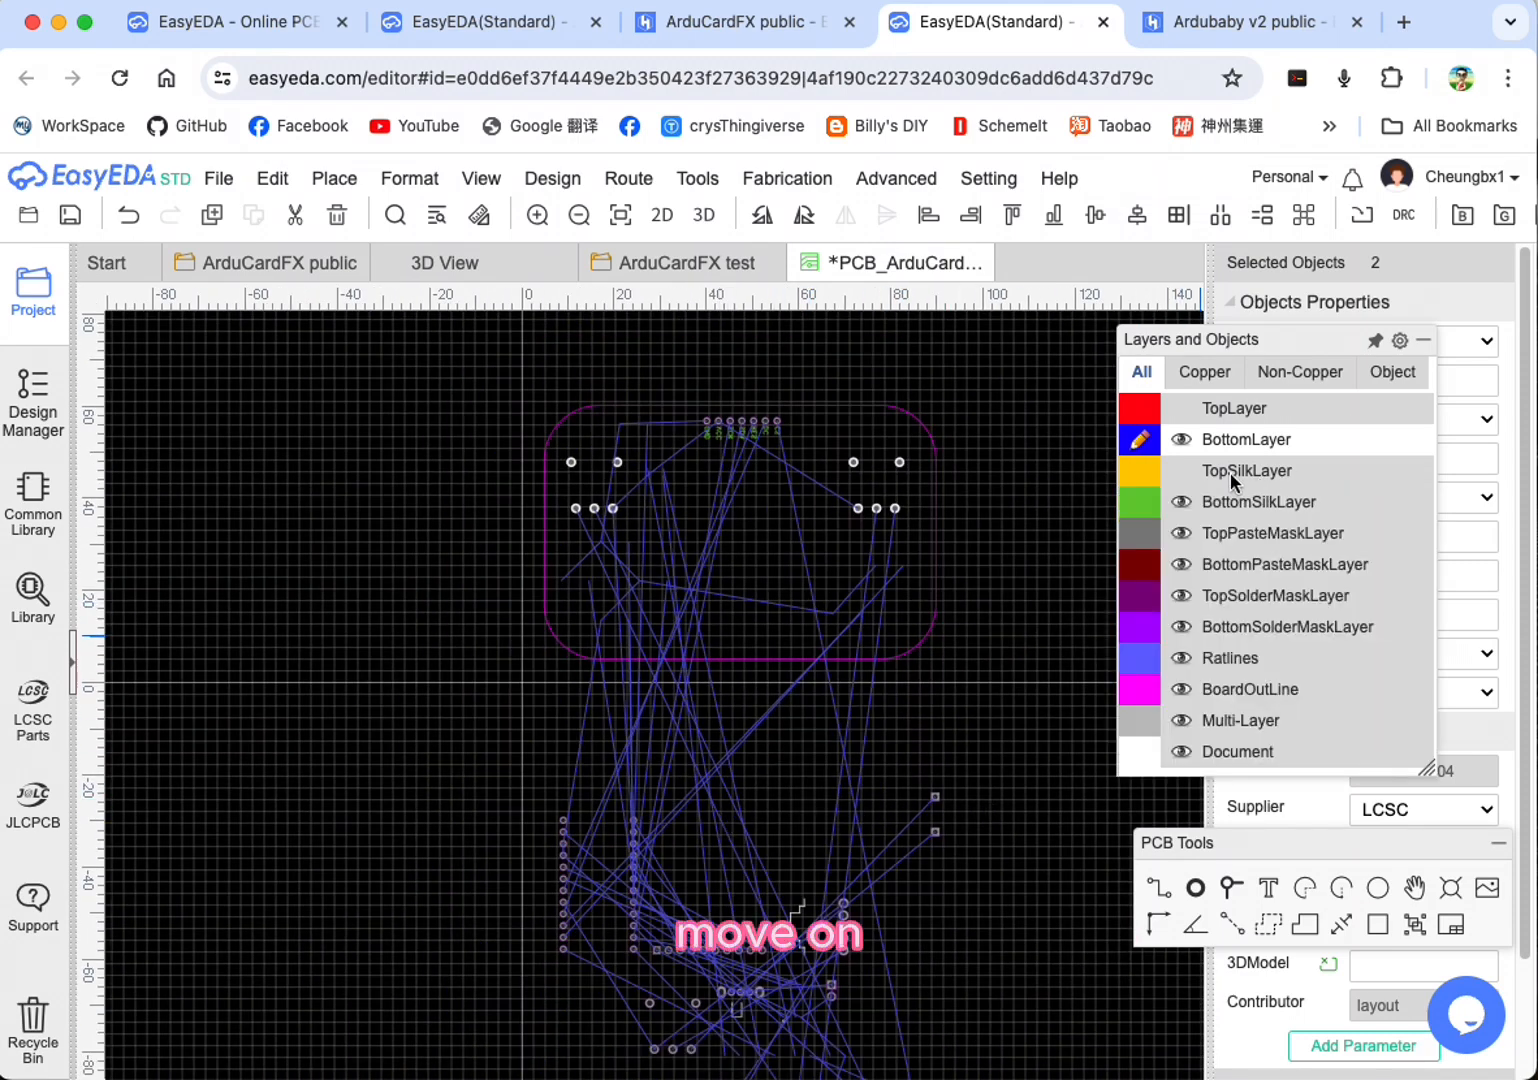
click(1133, 507)
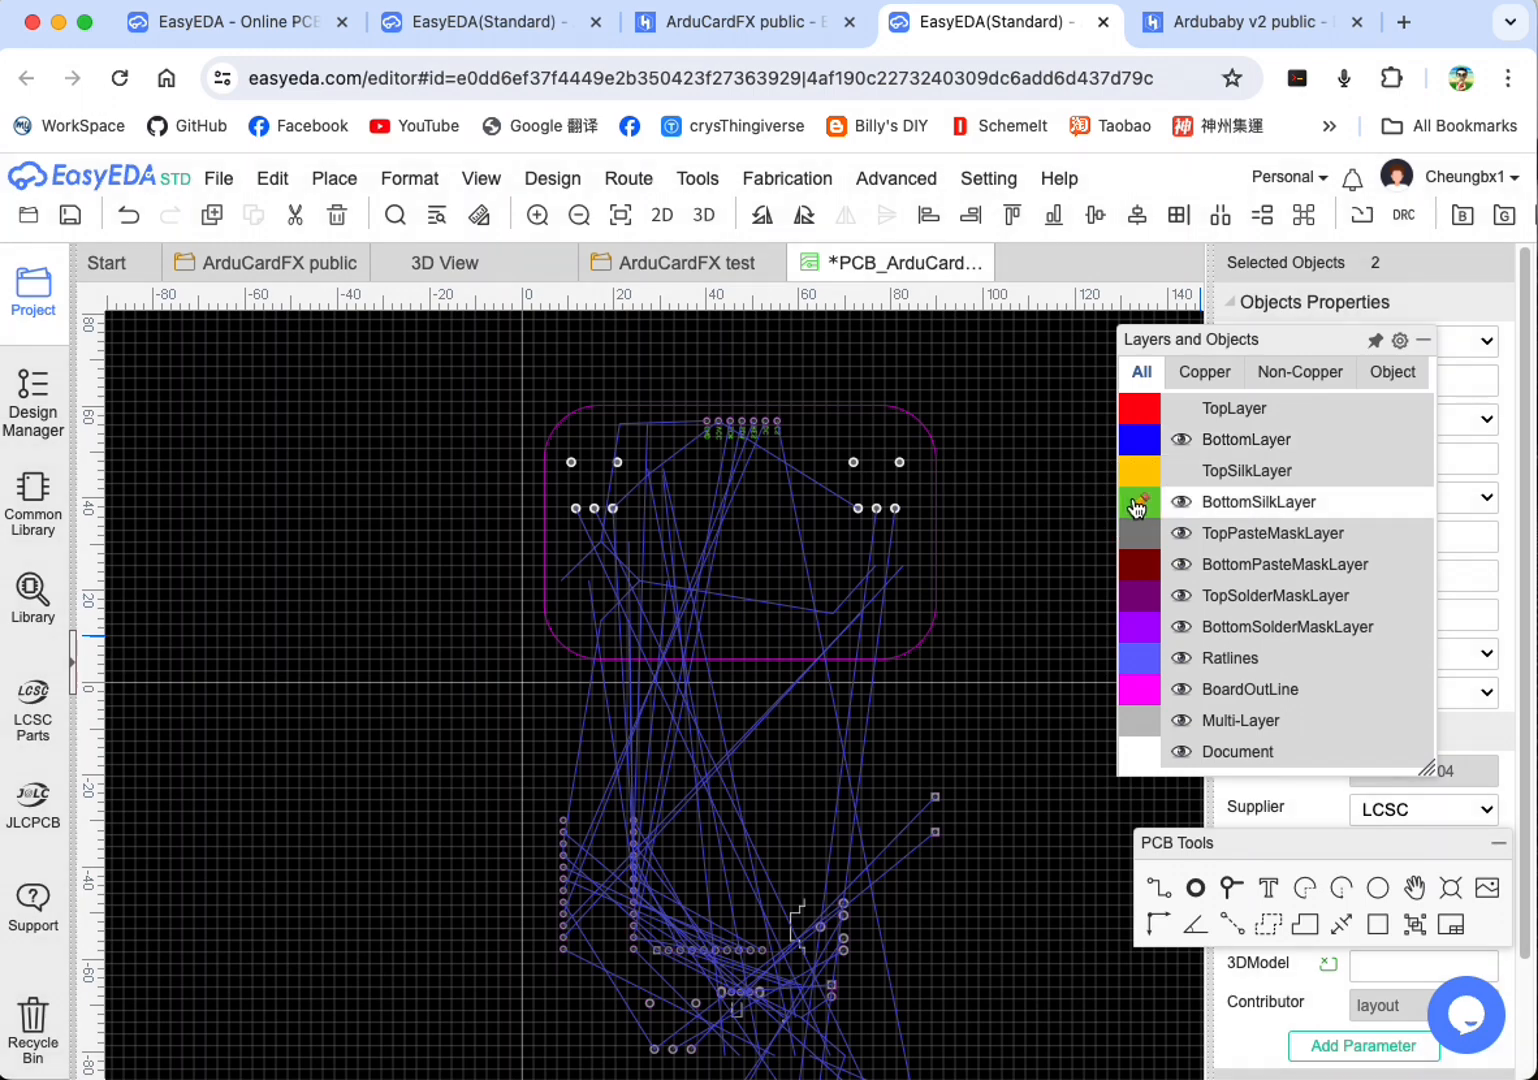
click(1141, 440)
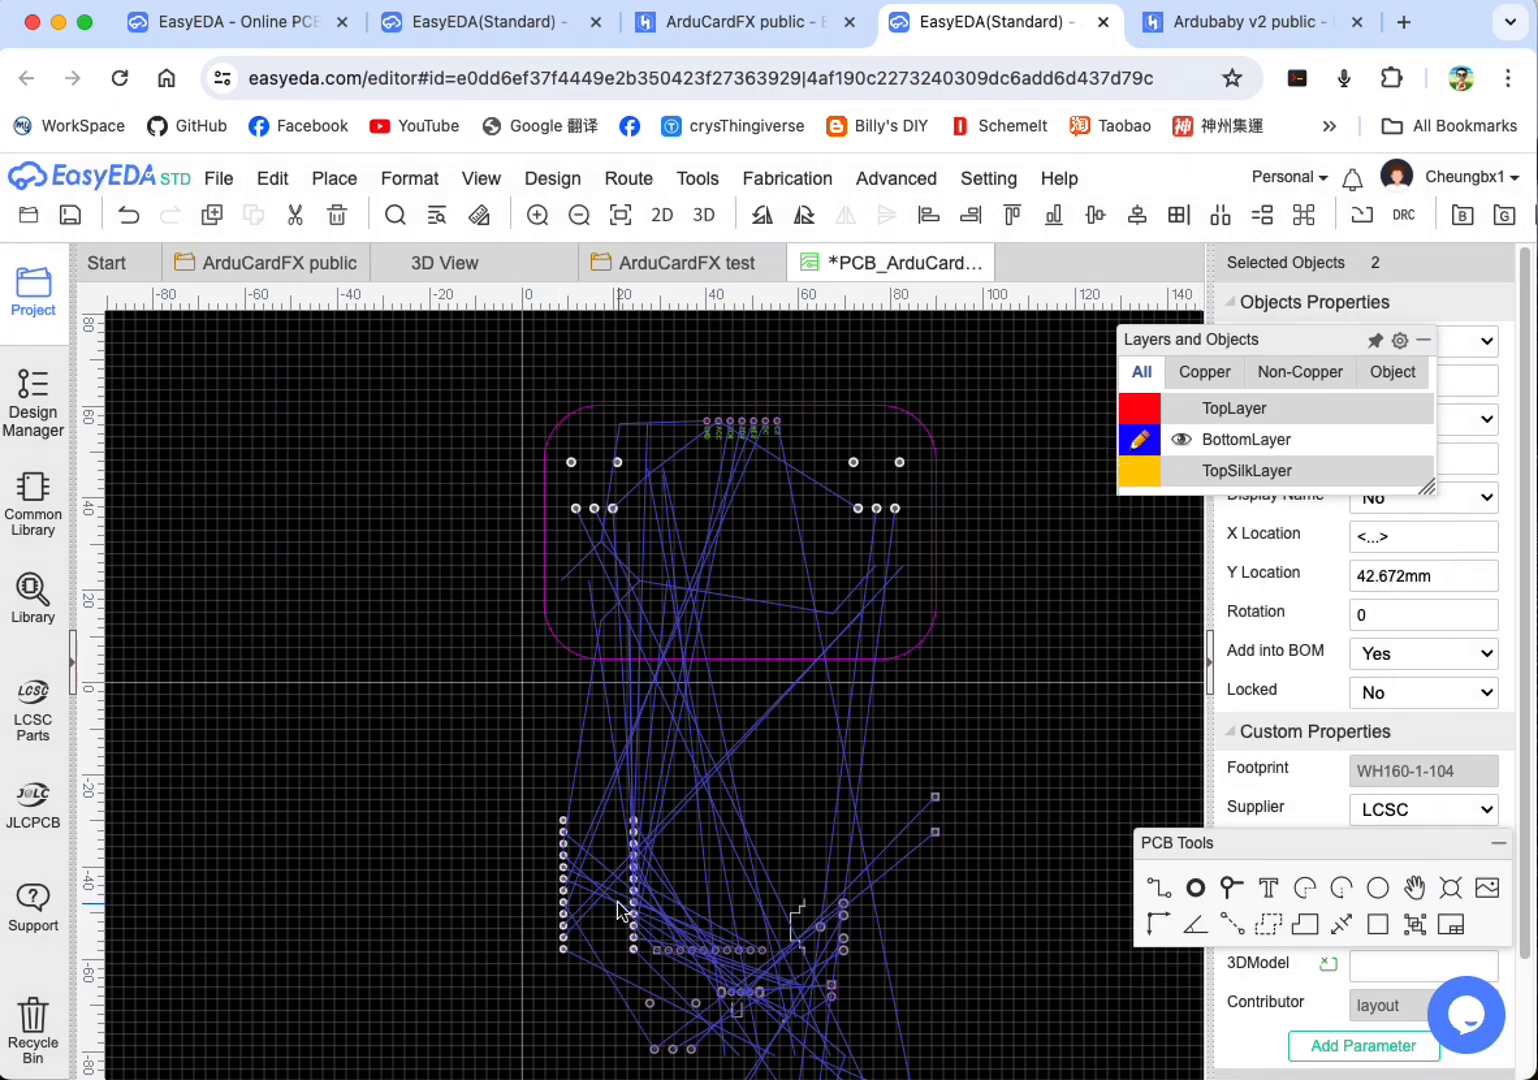
Step: Show TopSilkLayer and TopLayer again while BottomLayer remains the active layer
mouse_move(1214, 476)
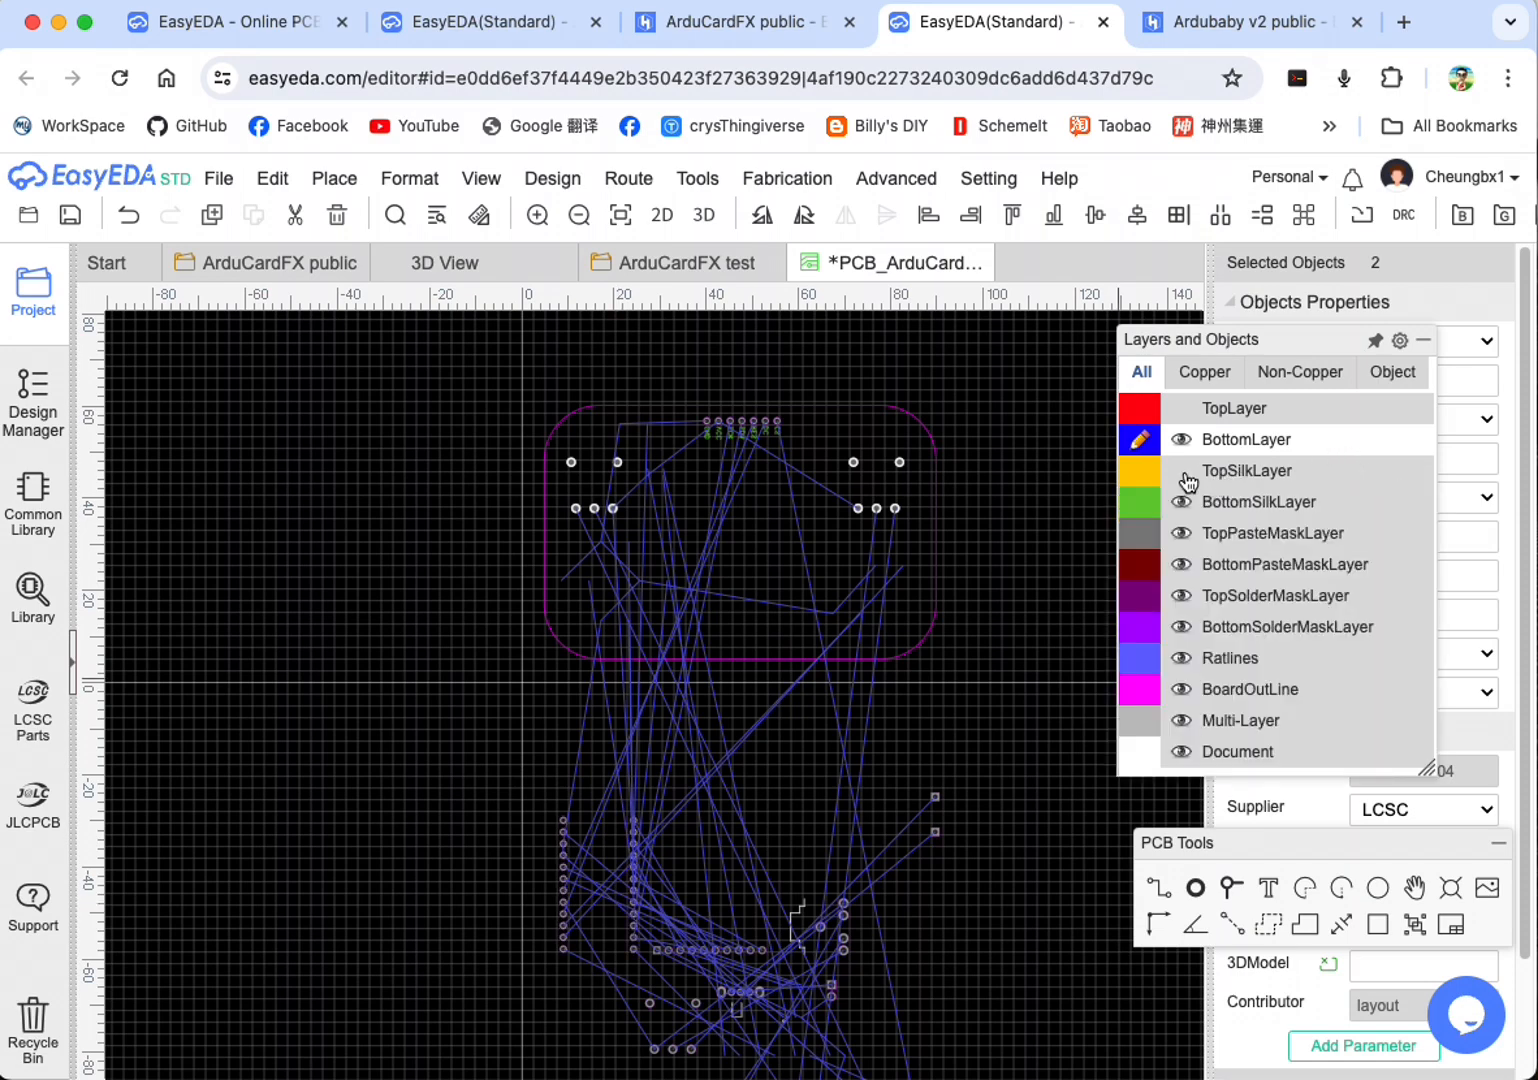
click(1189, 414)
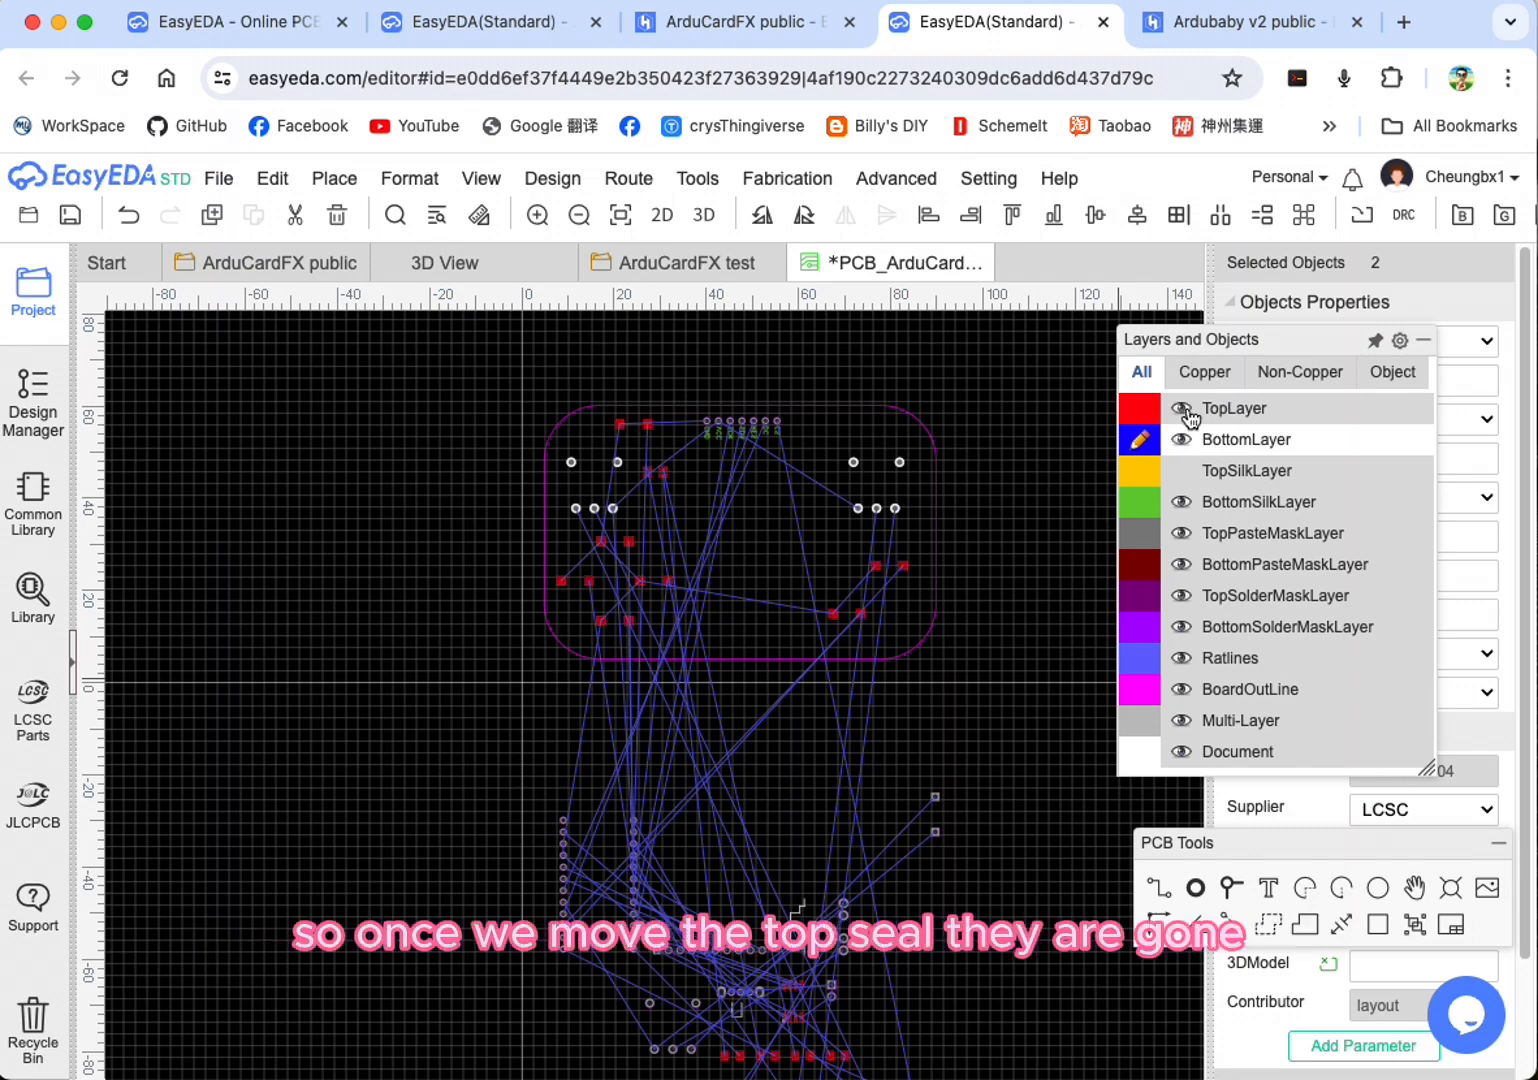
click(1189, 412)
click(1184, 471)
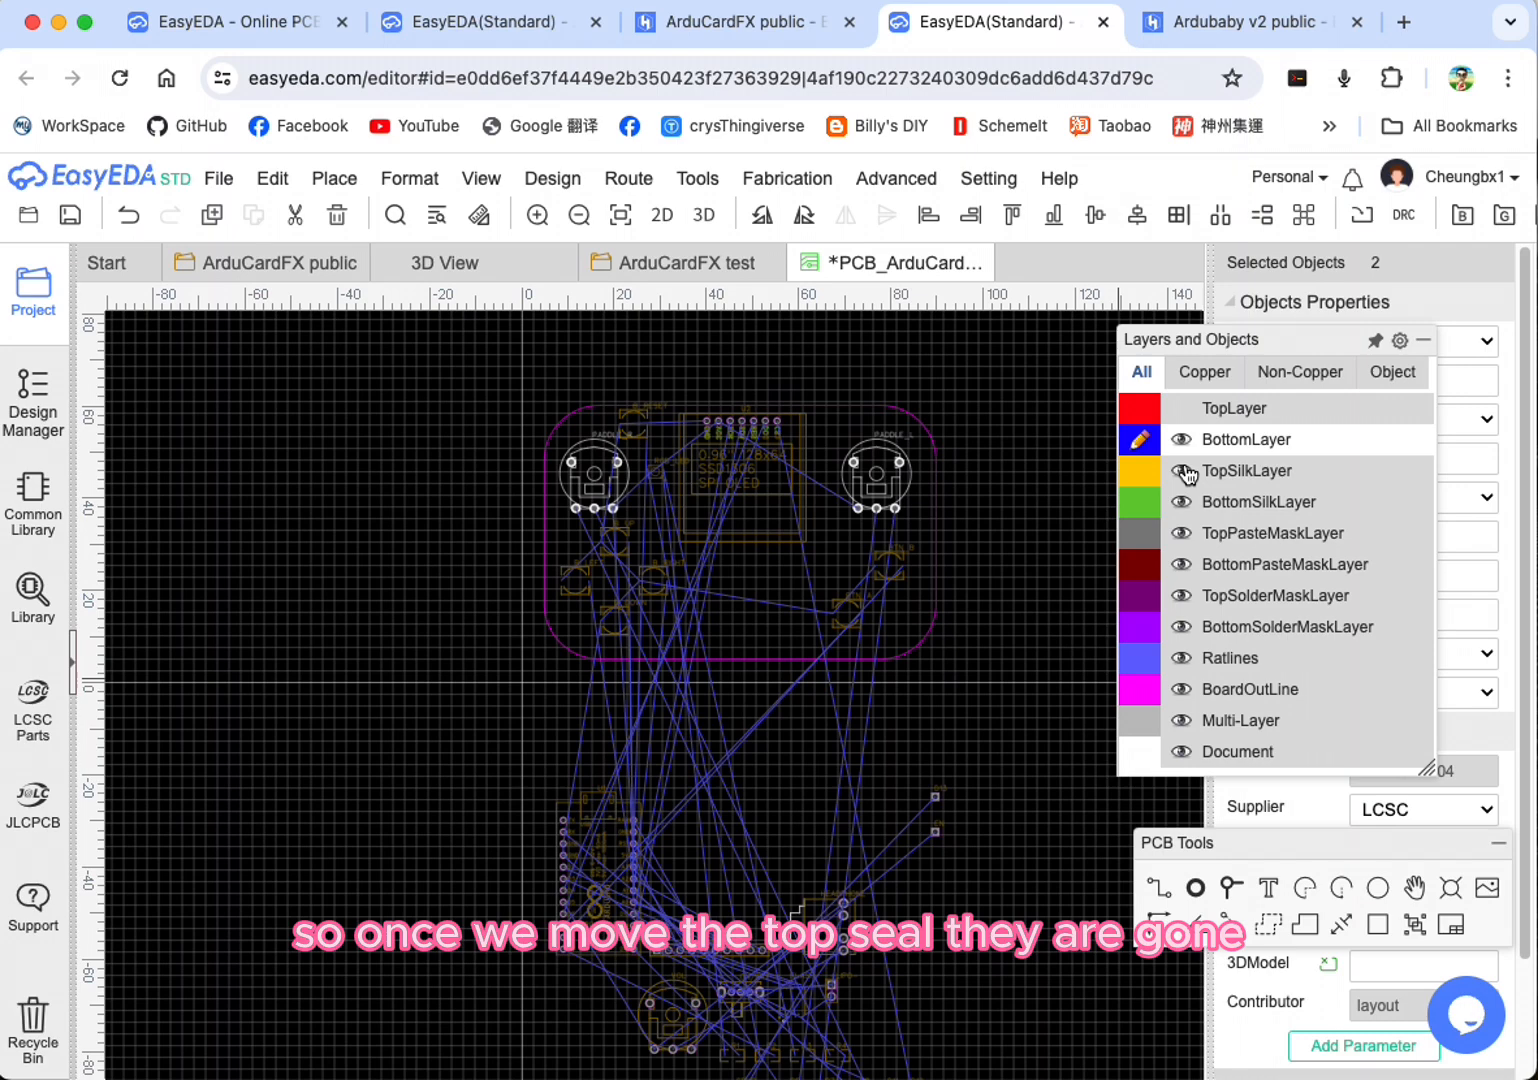
click(1181, 408)
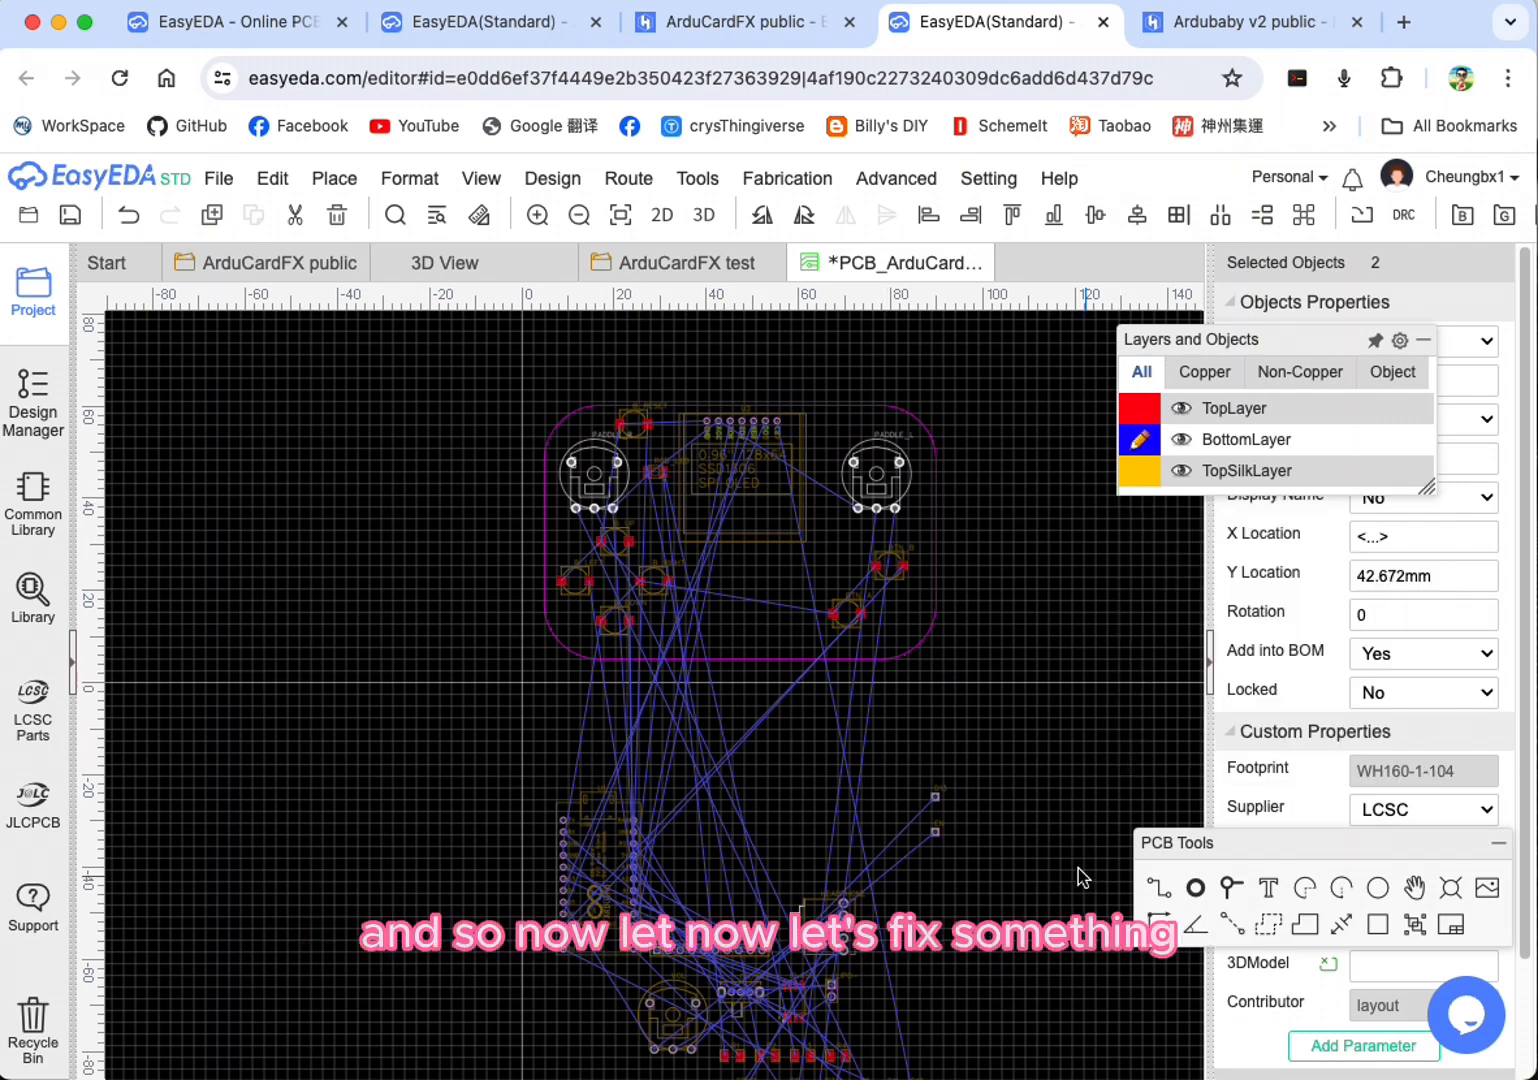
Step: Move all the components still lying below the board outline from TopLayer to BottomLayer
right_drag(976, 882, 848, 572)
click(330, 439)
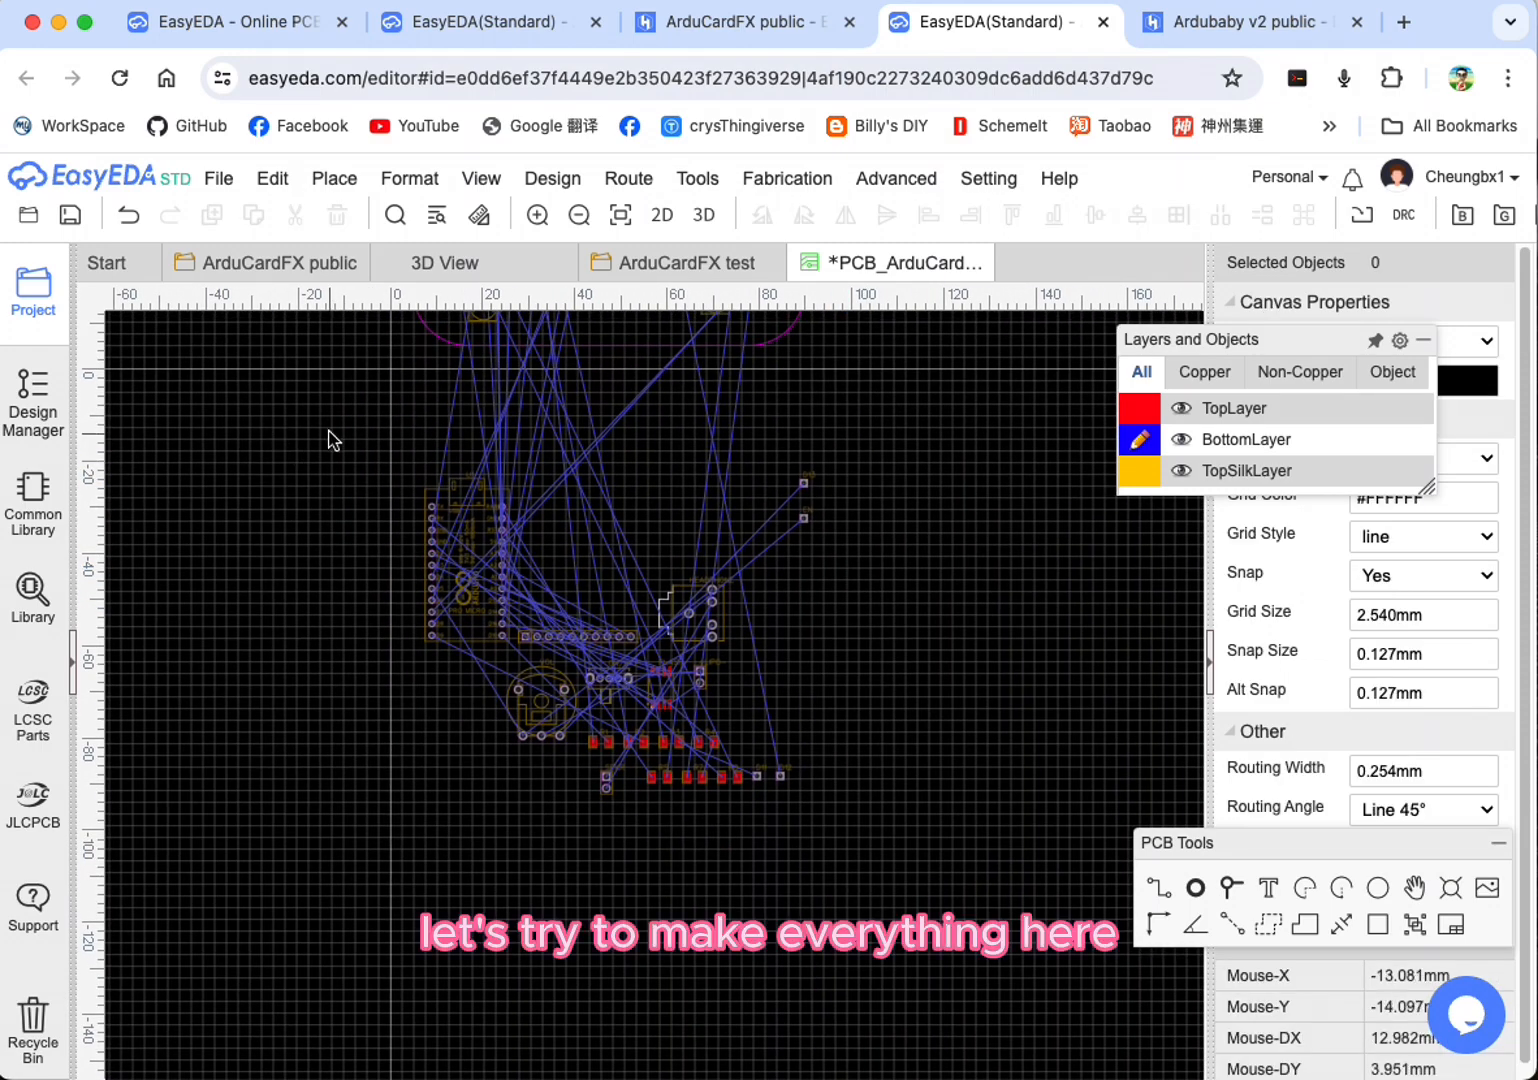
drag(302, 413, 1017, 880)
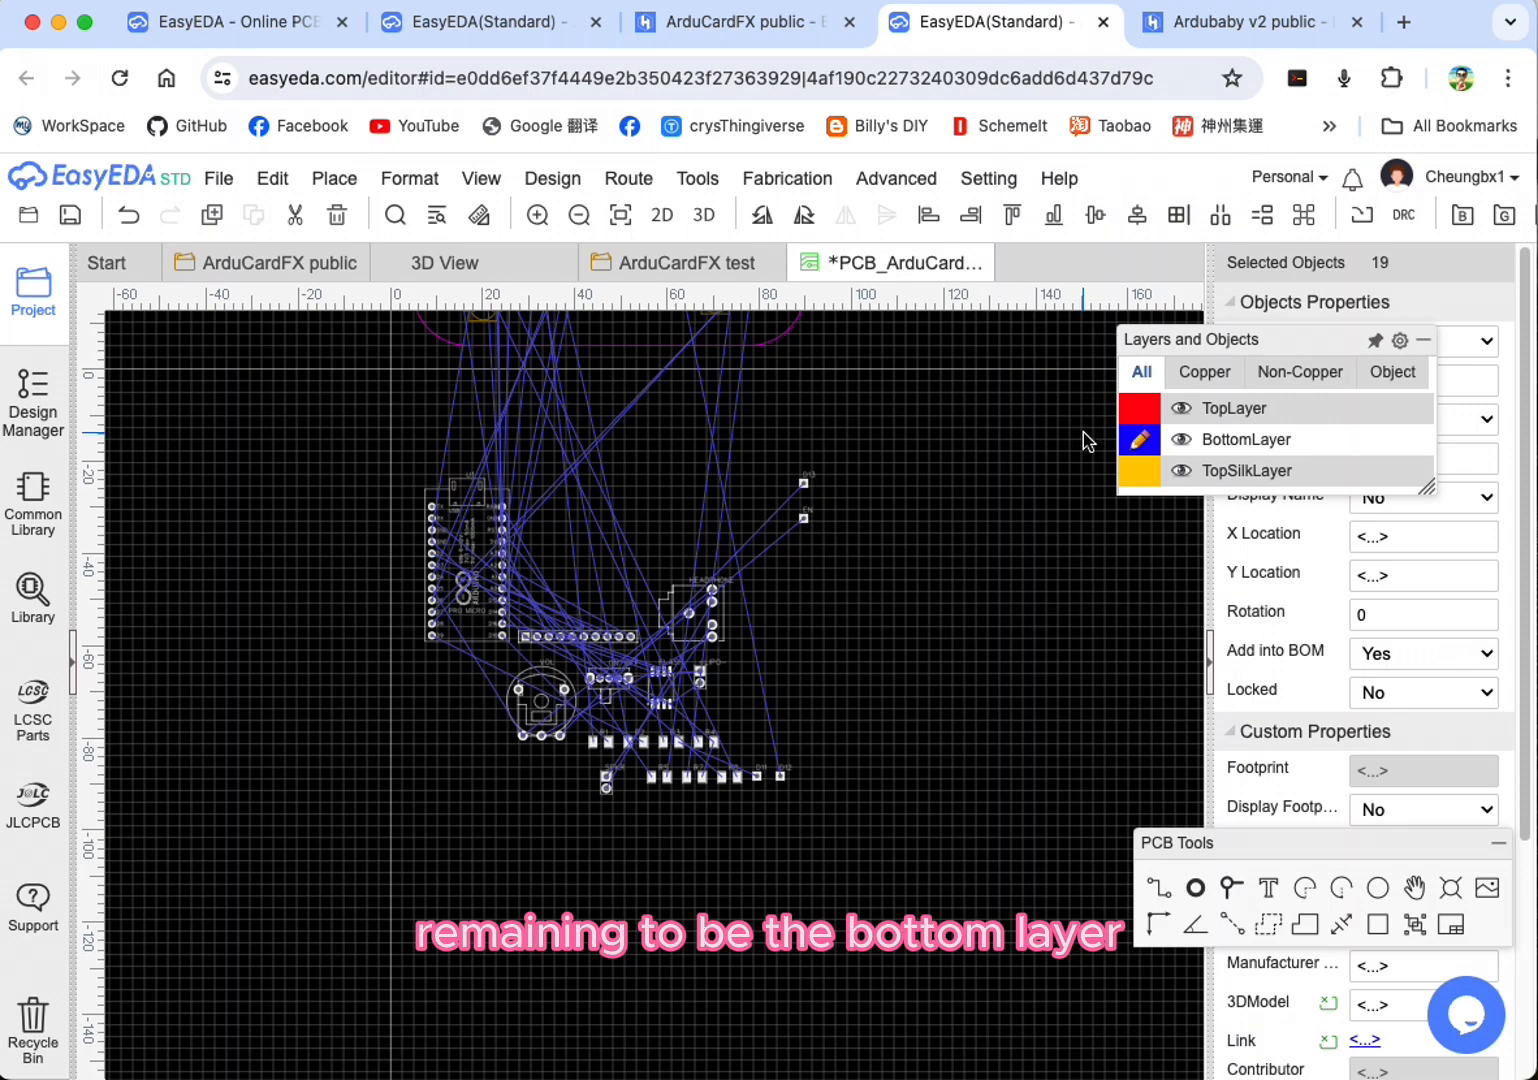
drag(1305, 337, 990, 183)
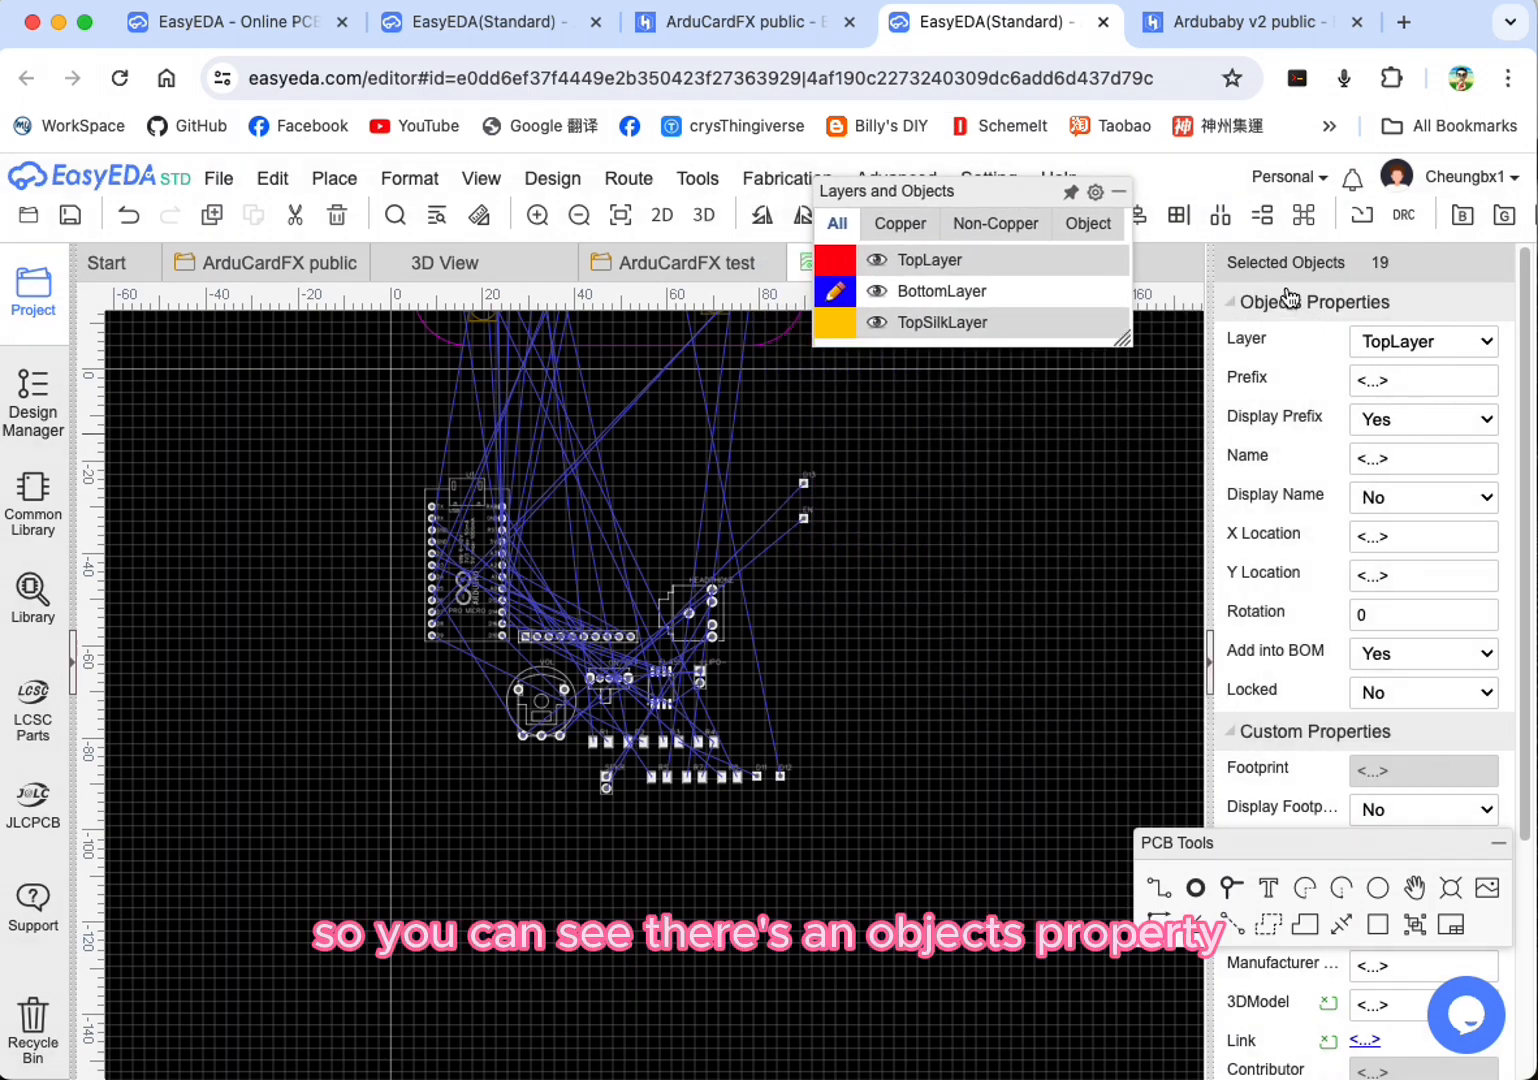
click(296, 406)
drag(305, 430, 935, 872)
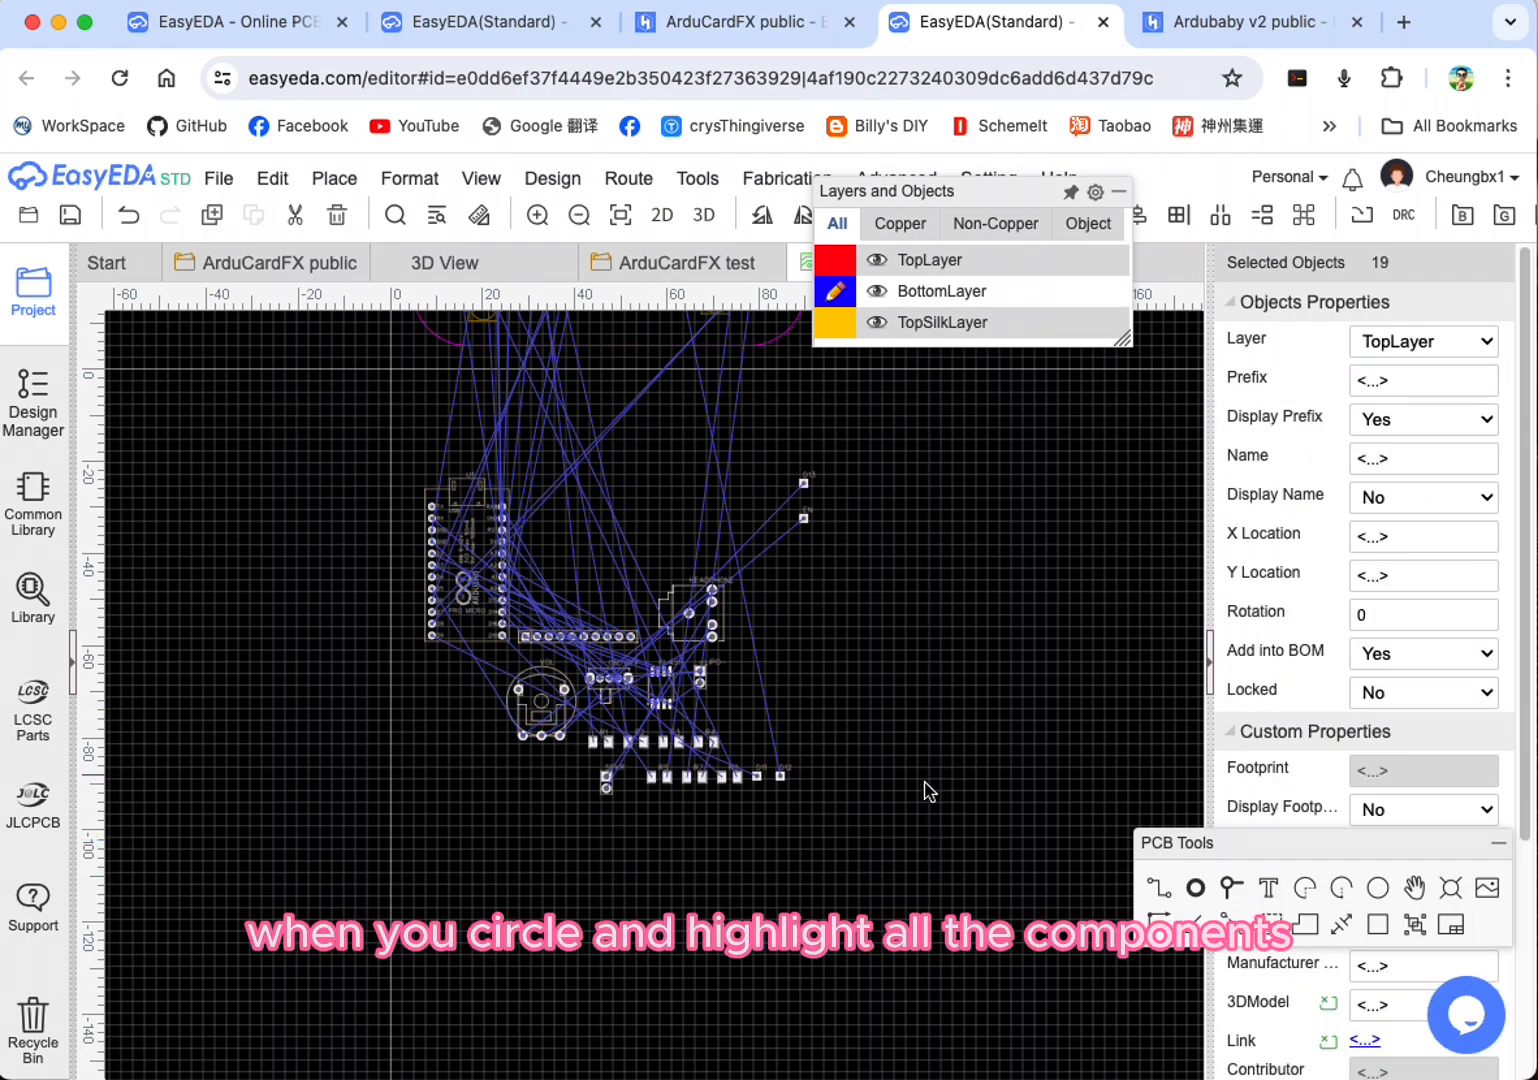
click(1433, 342)
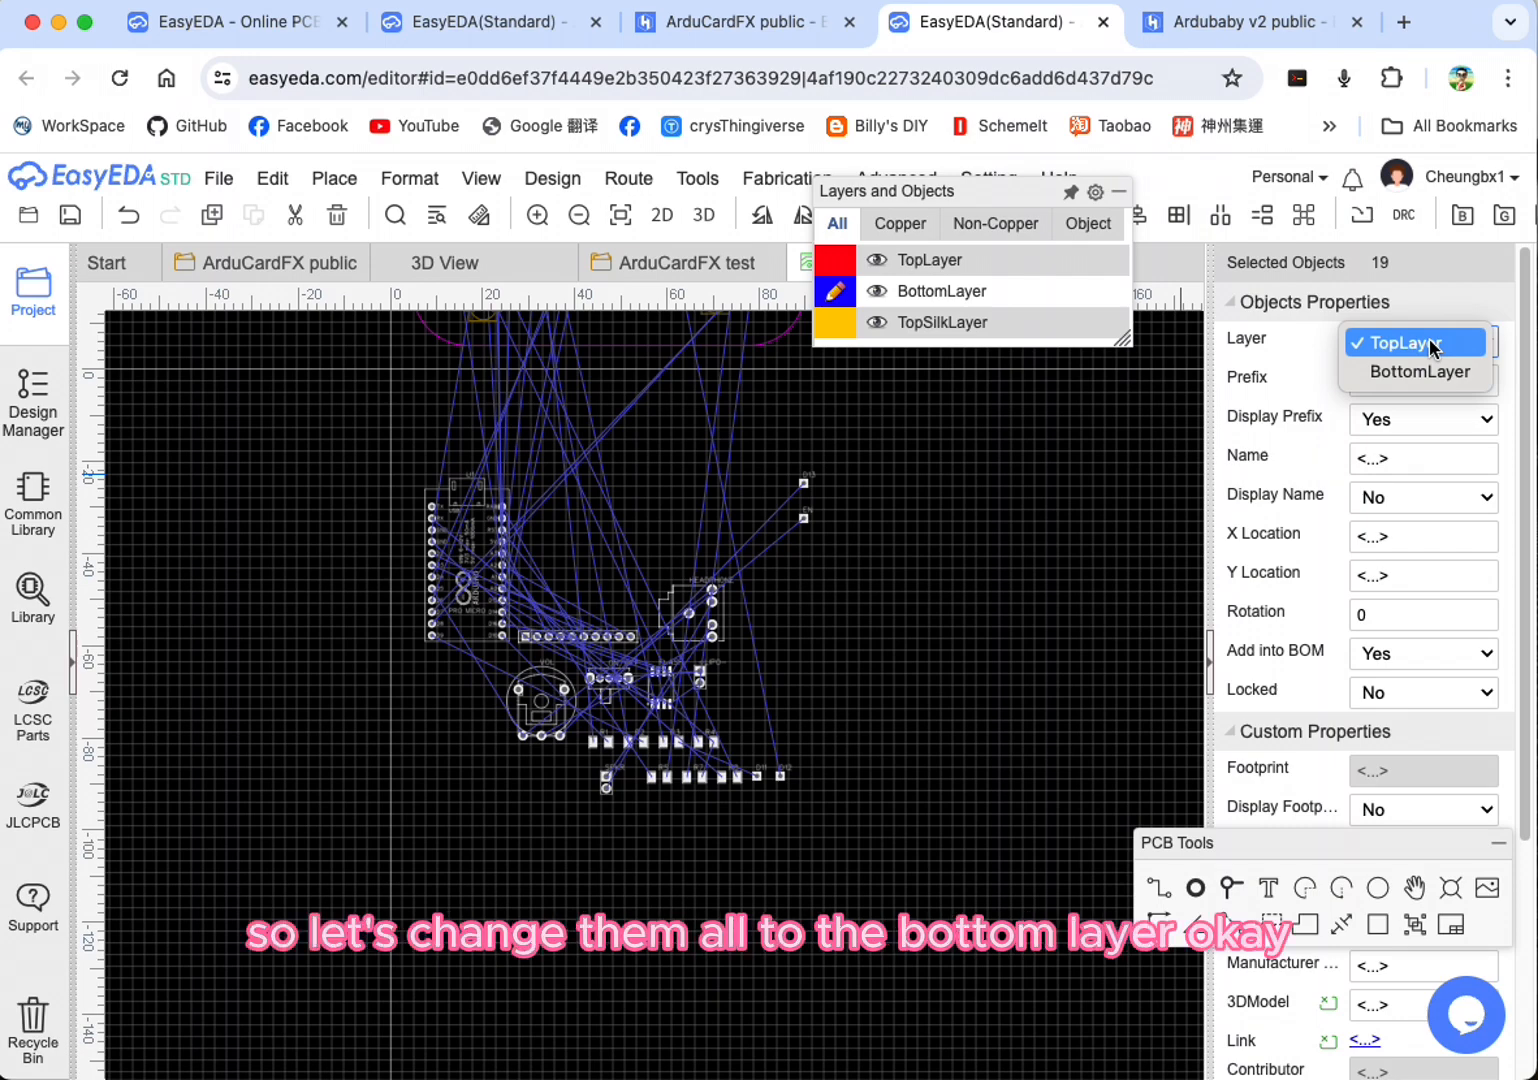
click(1387, 372)
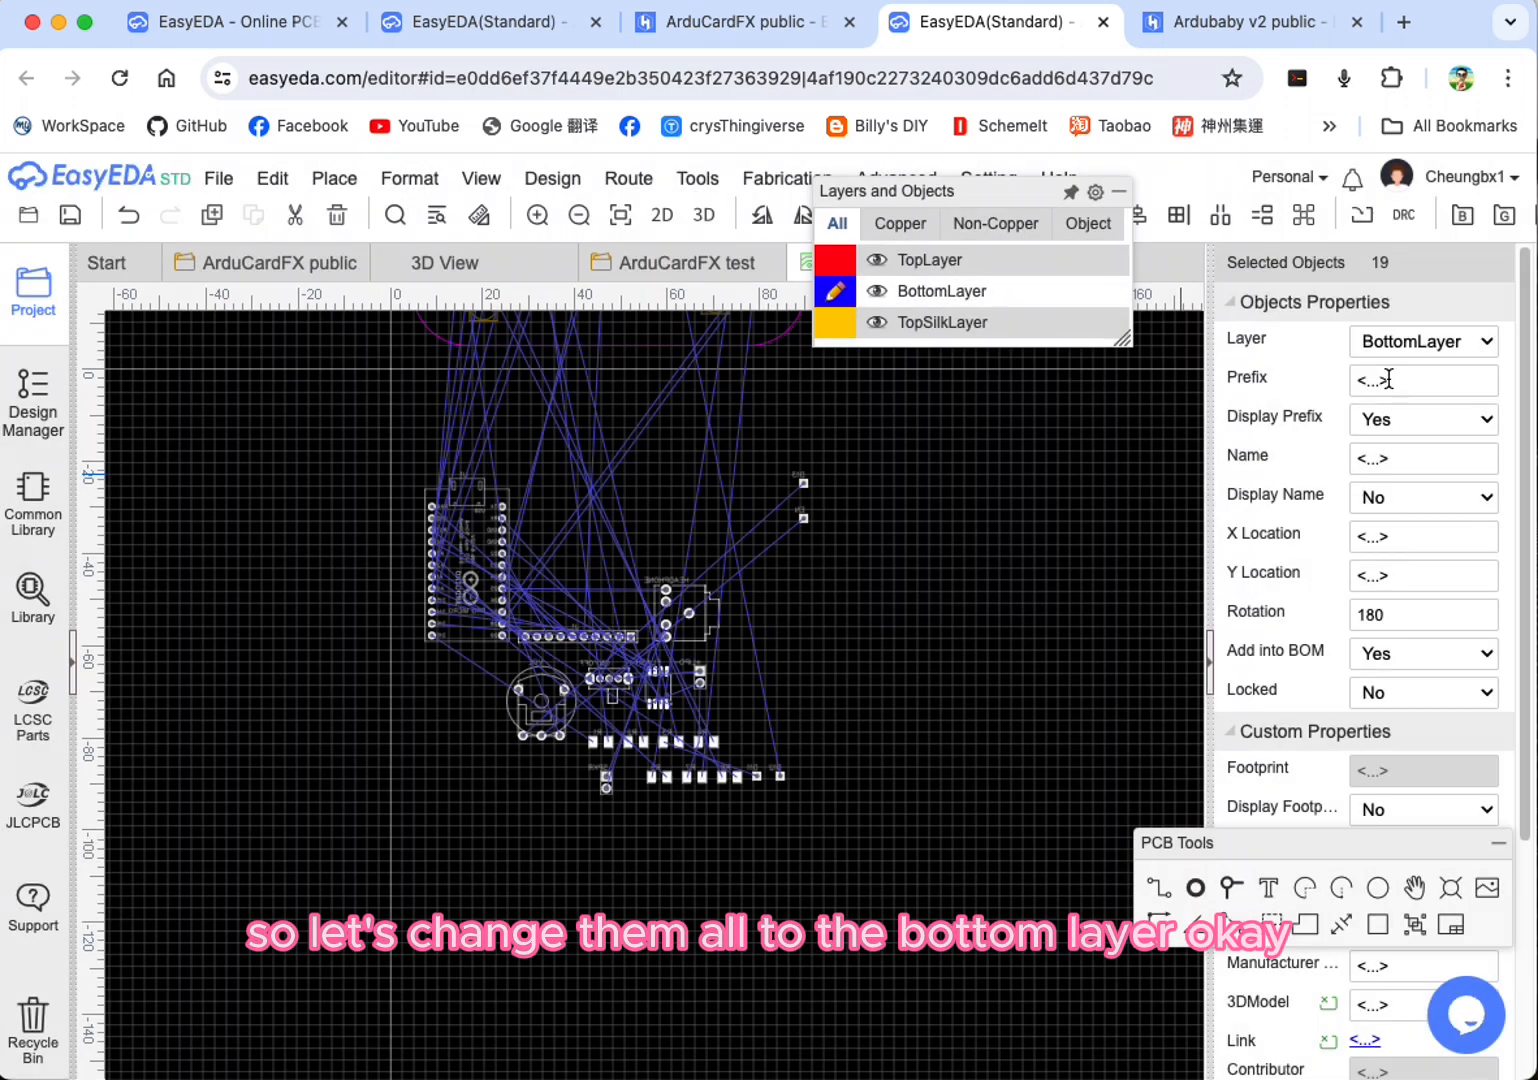
click(971, 590)
Step: Hide TopLayer and TopSilkLayer so only the bottom-side parts are shown
mouse_move(986, 272)
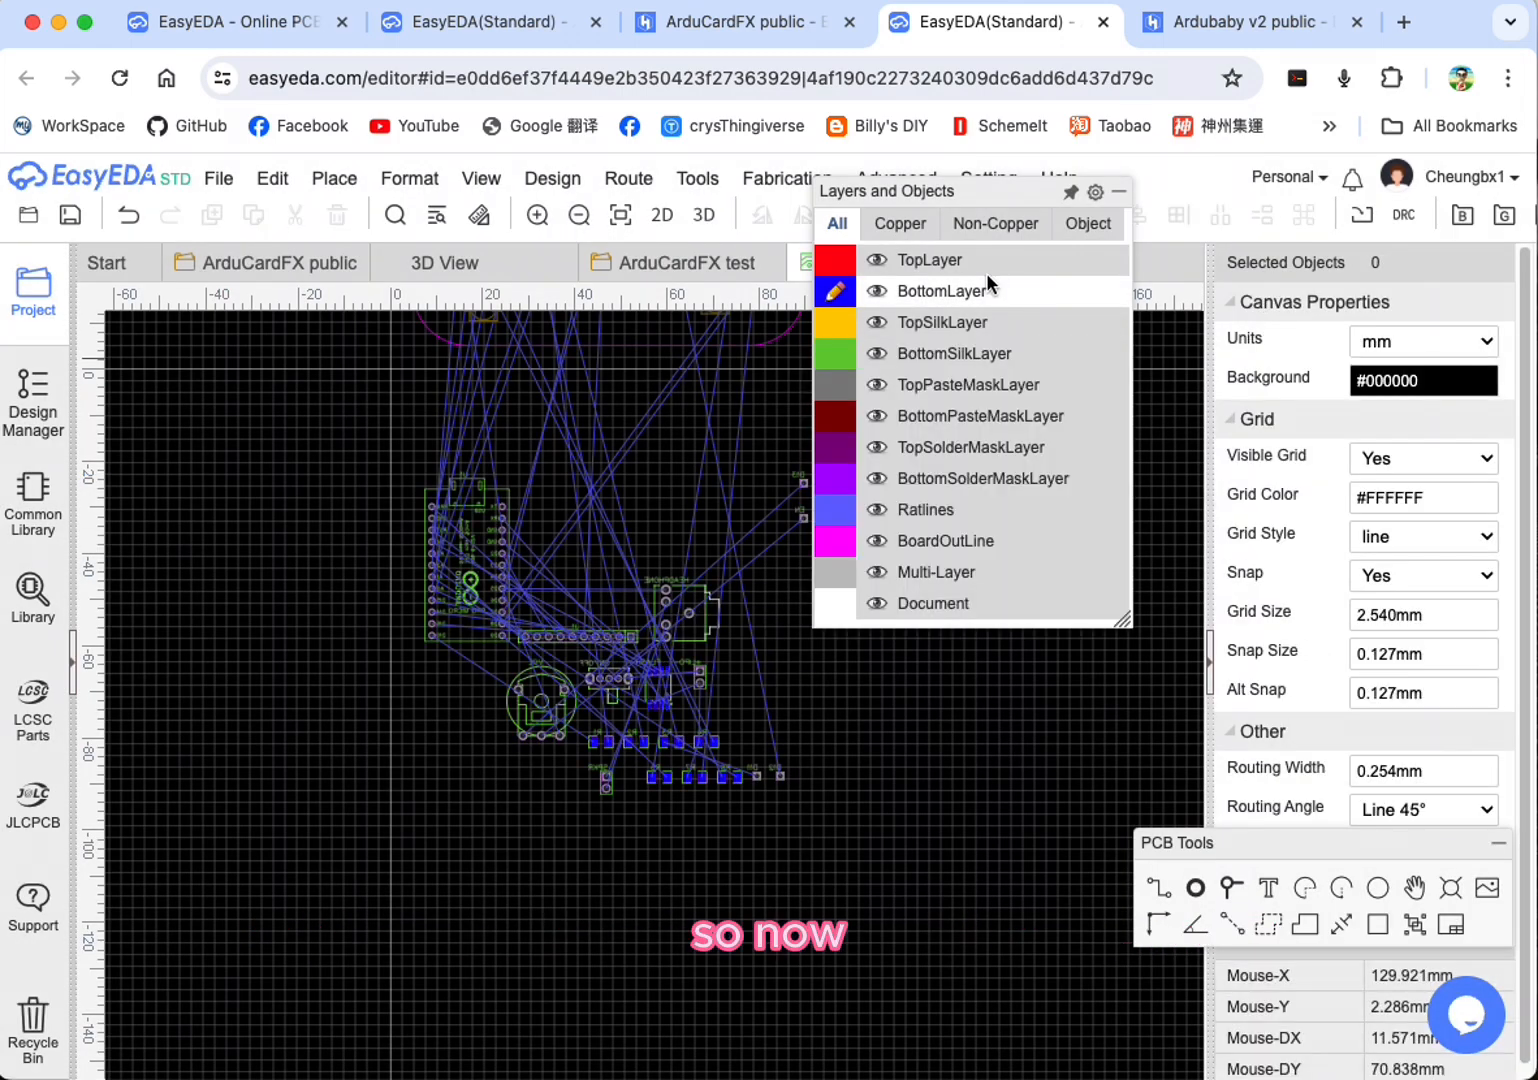
click(876, 260)
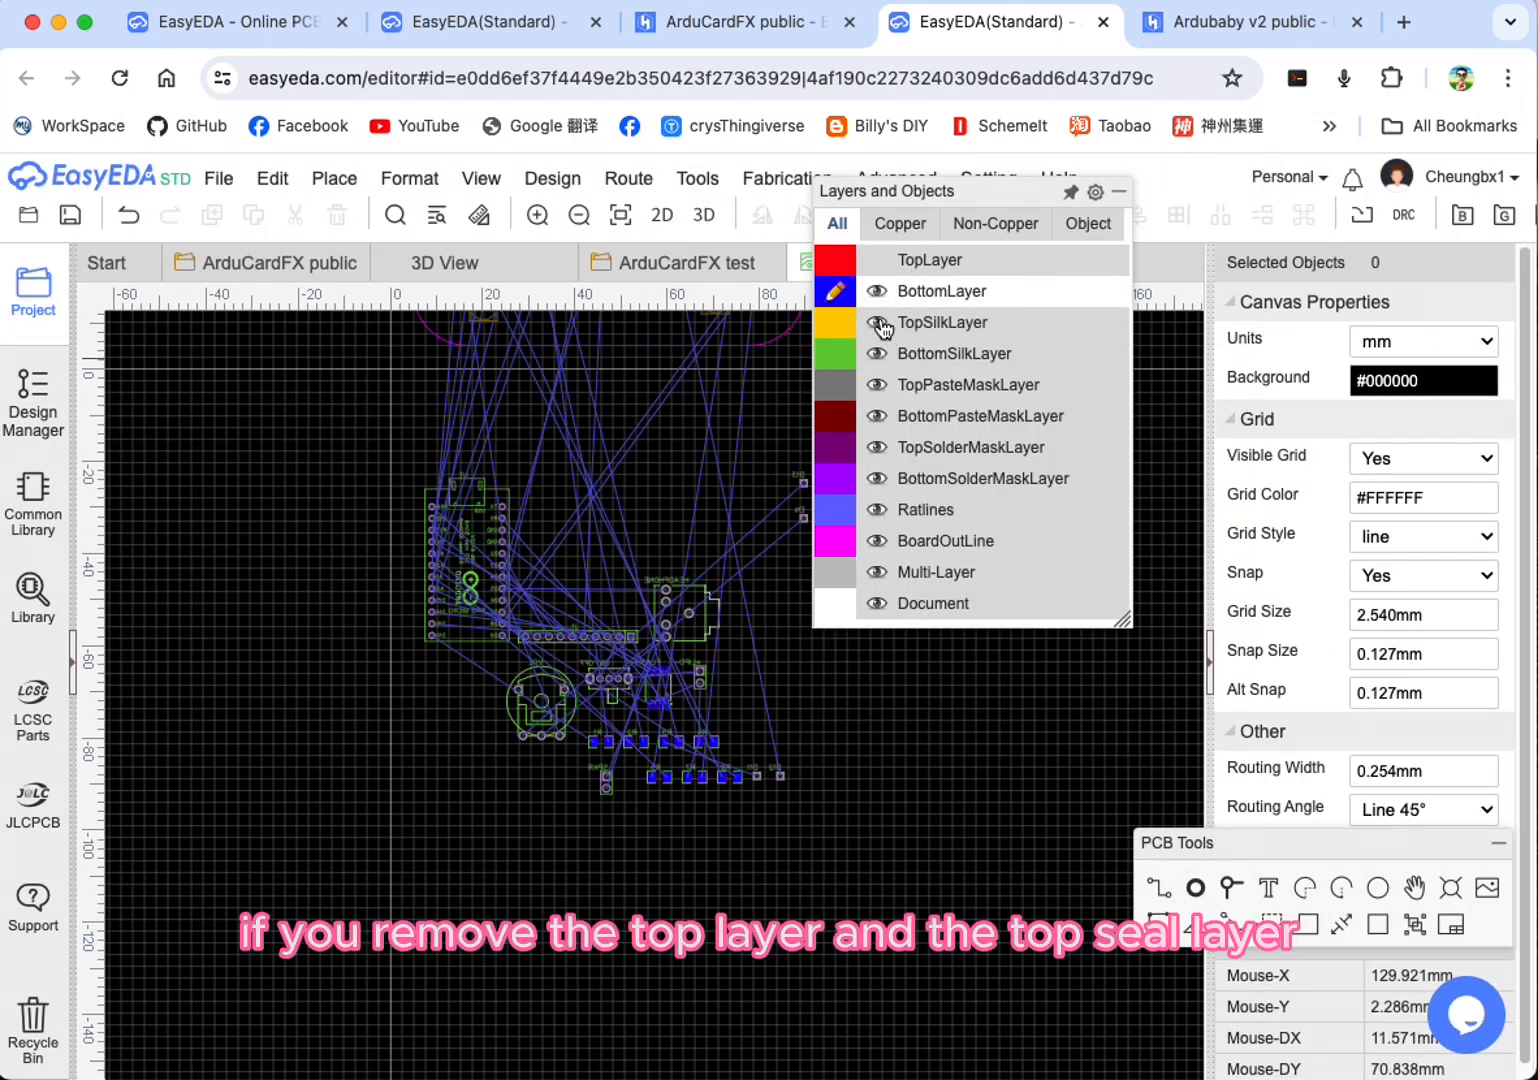
click(878, 322)
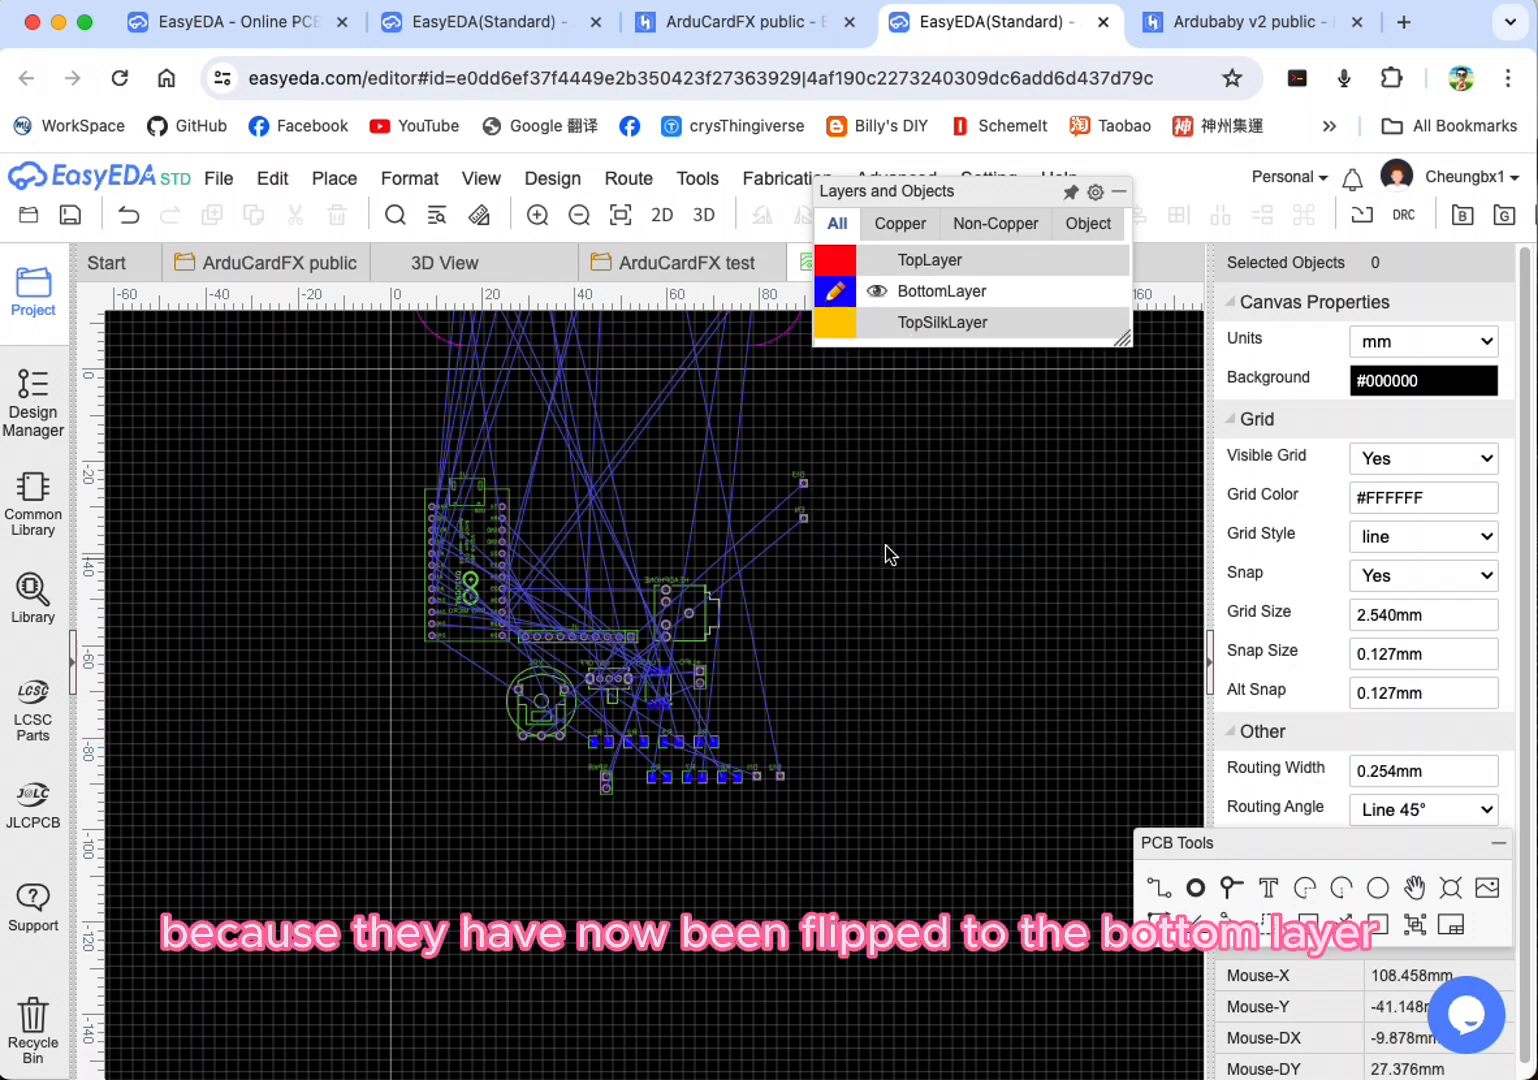
Step: Move the Arduino Pro Micro (U1) inside the board outline, centred below the OLED pin row at about X 47.9, Y 24.0 mm
right_drag(880, 541, 968, 836)
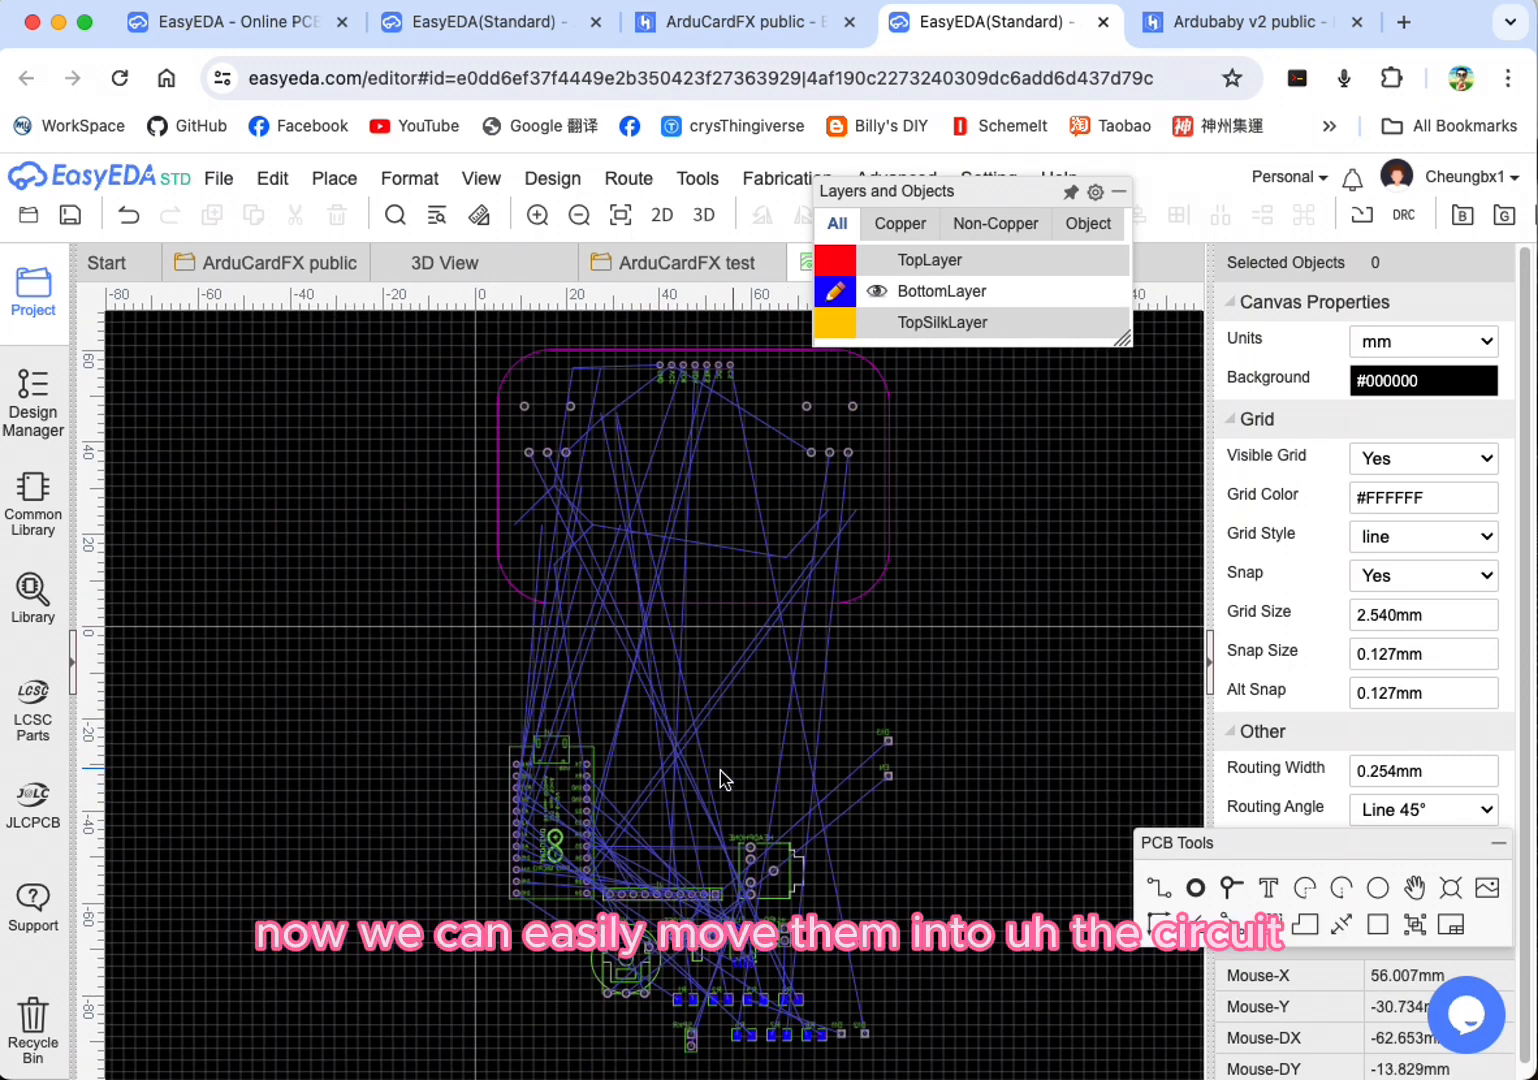
scroll(588, 795, down, 1)
scroll(866, 743, up, 2)
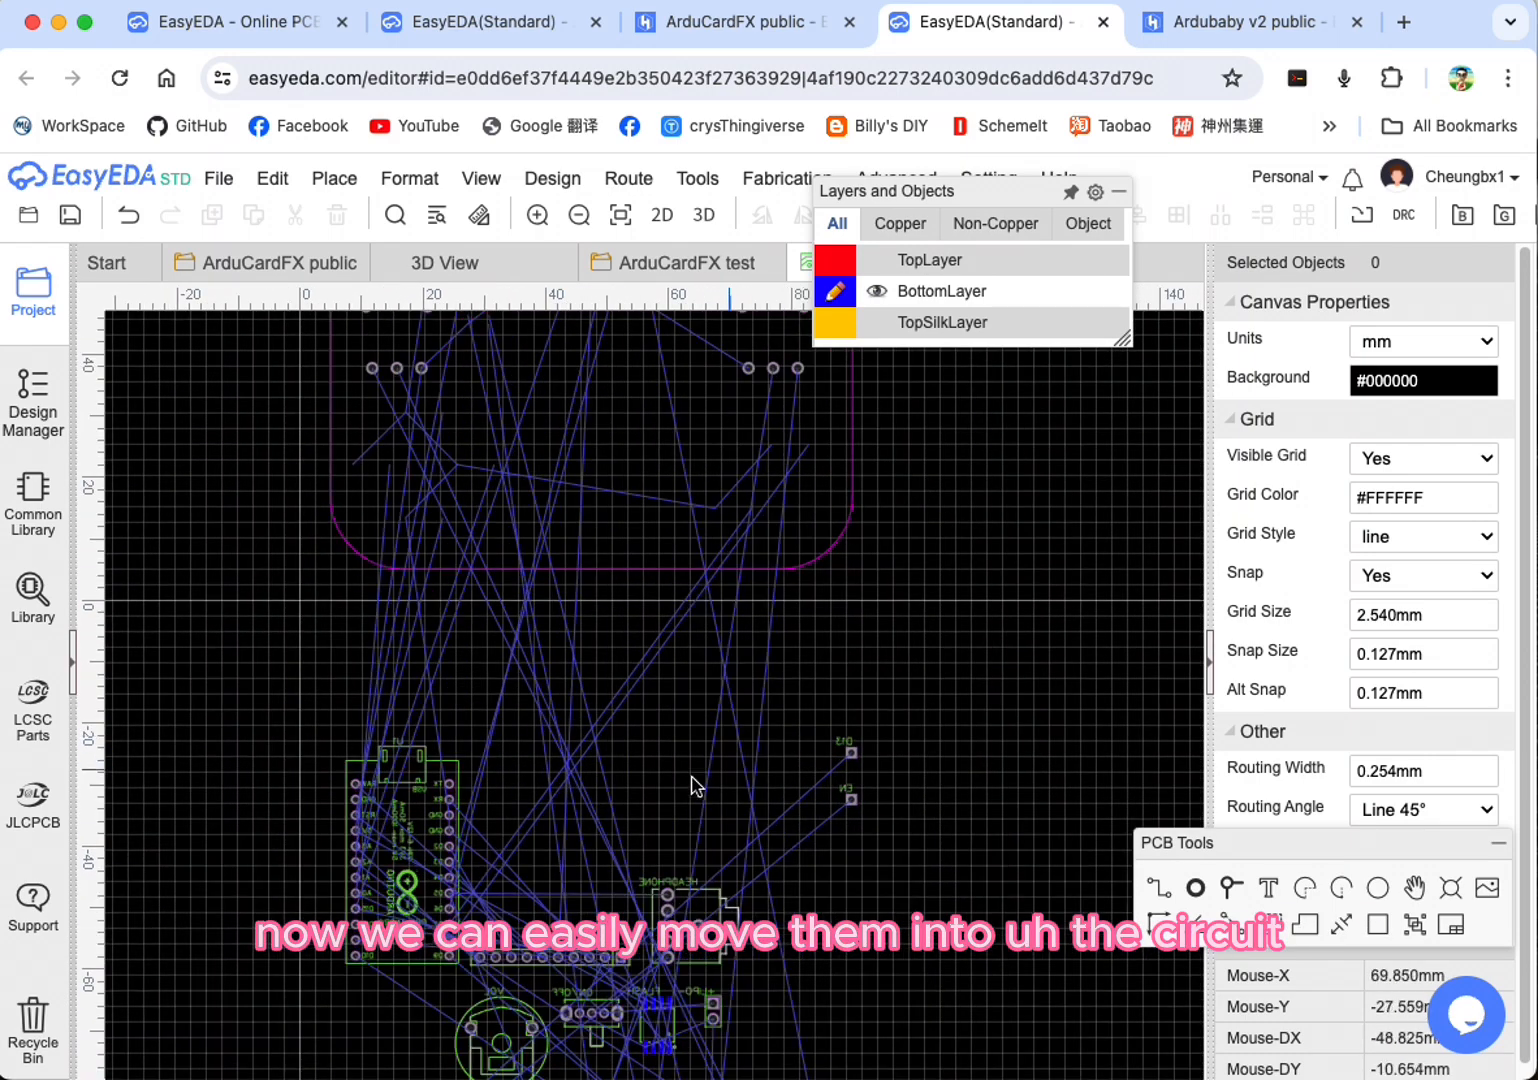
right_drag(990, 670, 1085, 878)
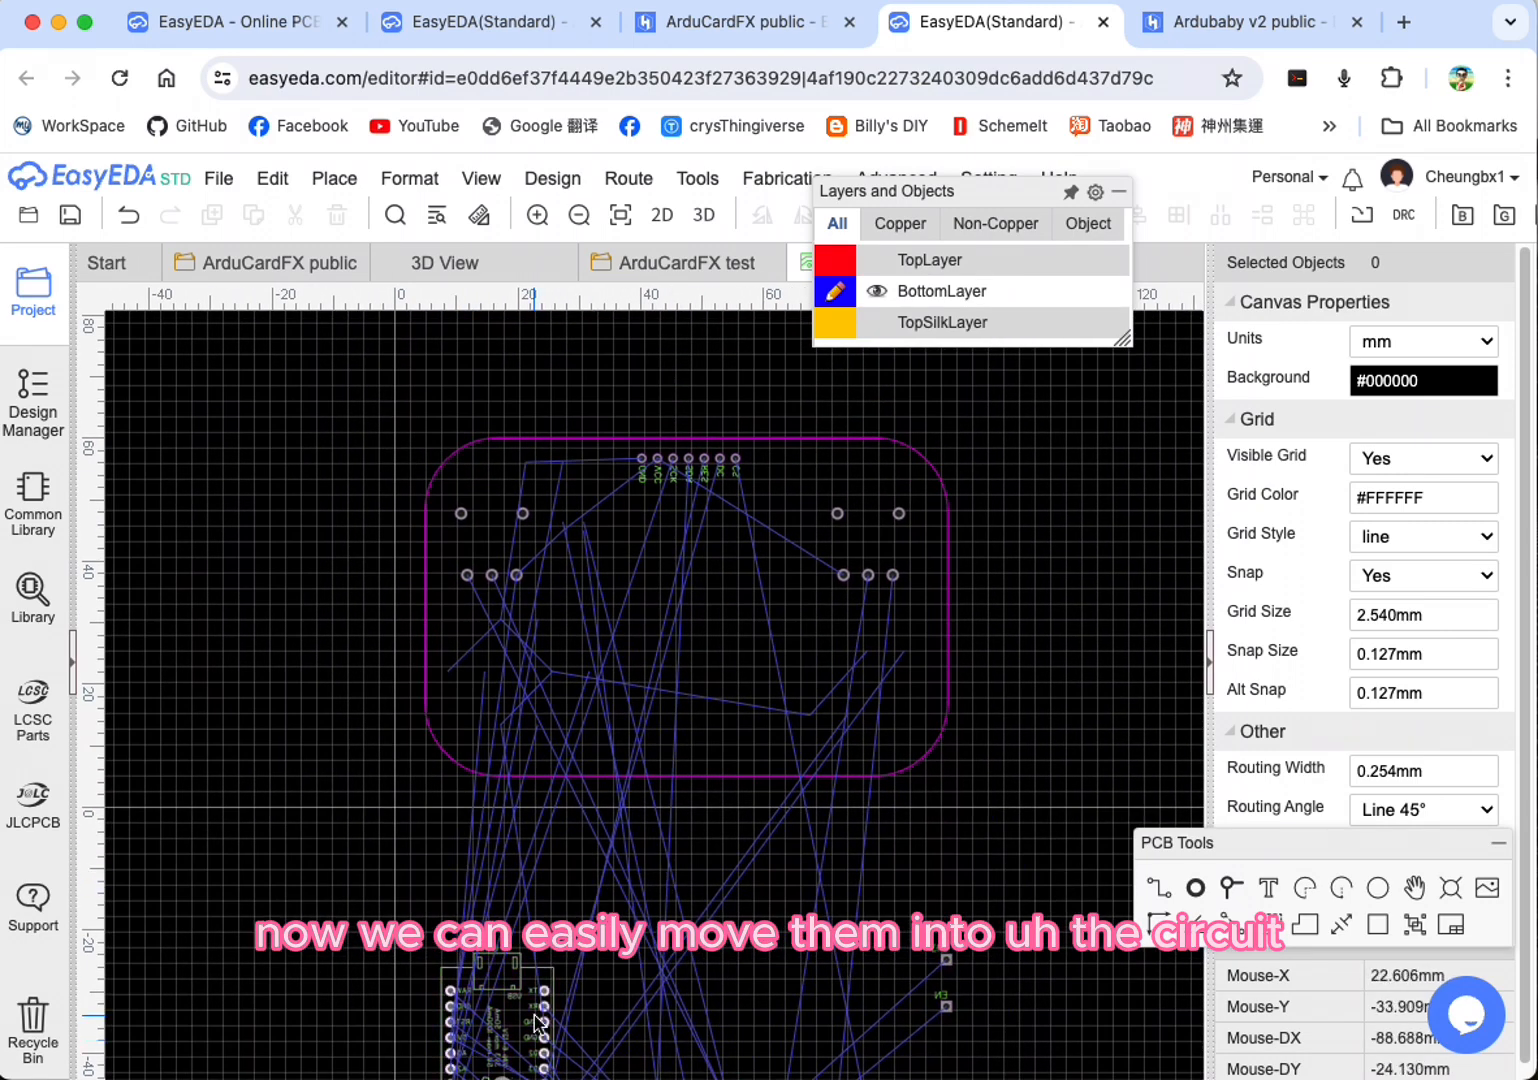
drag(531, 1012, 706, 623)
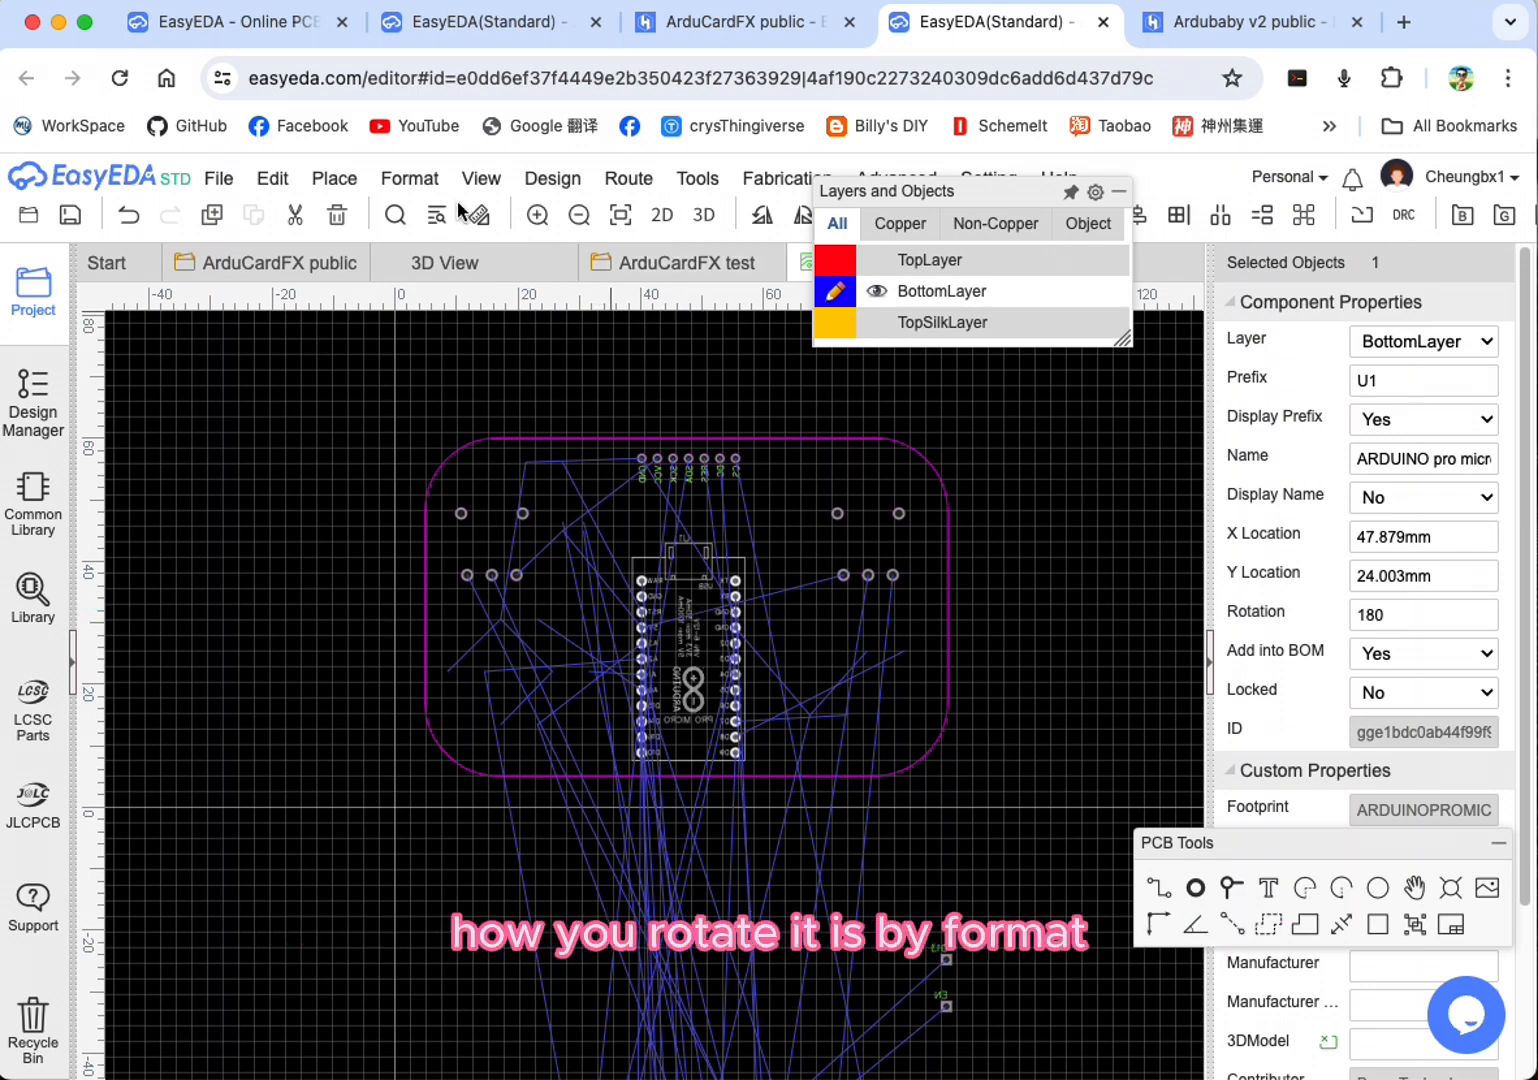
Step: Rotate the Arduino Pro Micro right twice, to 0 degrees, so its USB port faces the board's lower edge
click(414, 180)
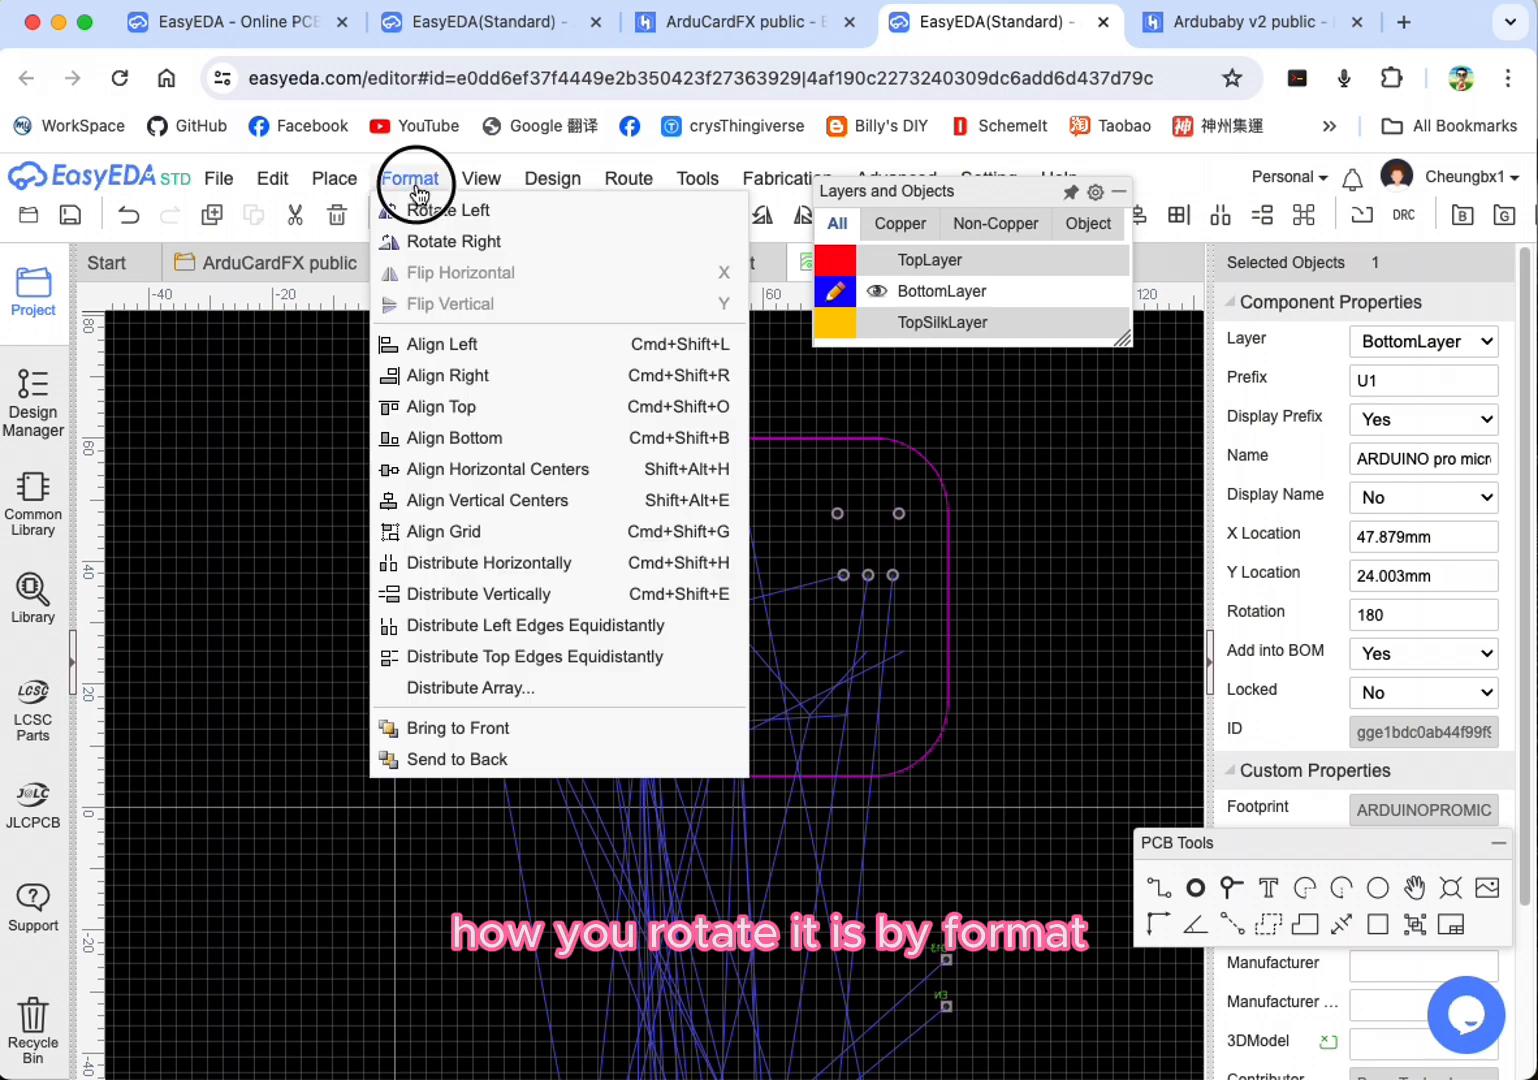
click(472, 247)
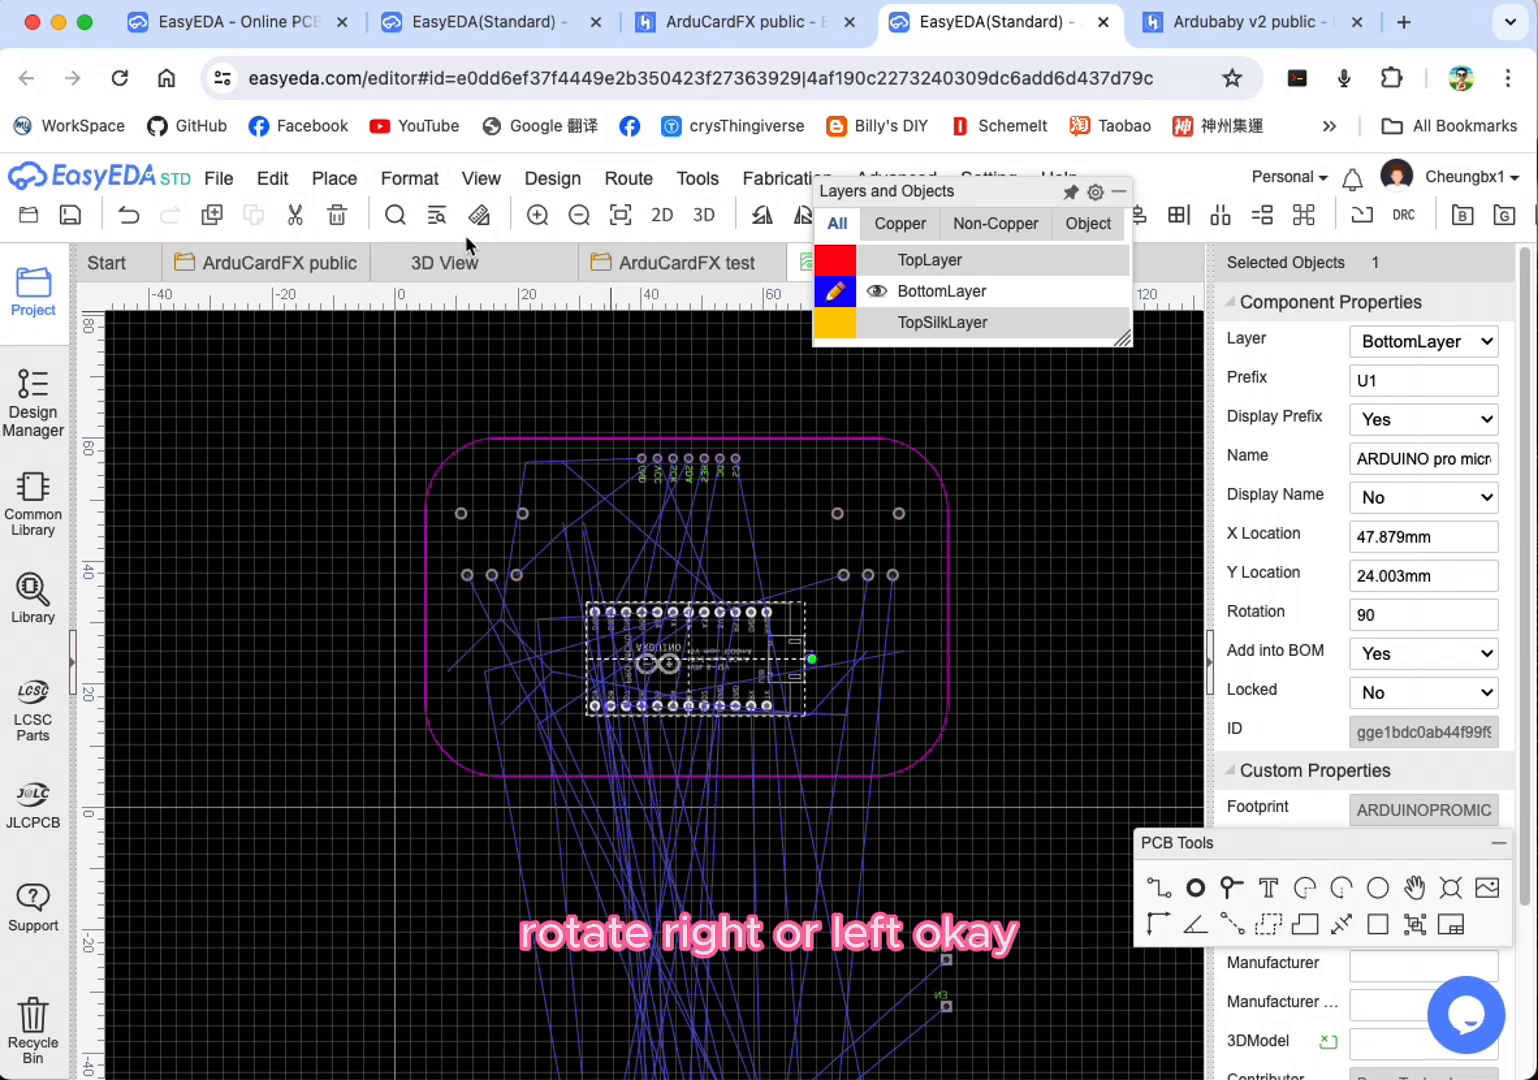
click(476, 180)
click(414, 180)
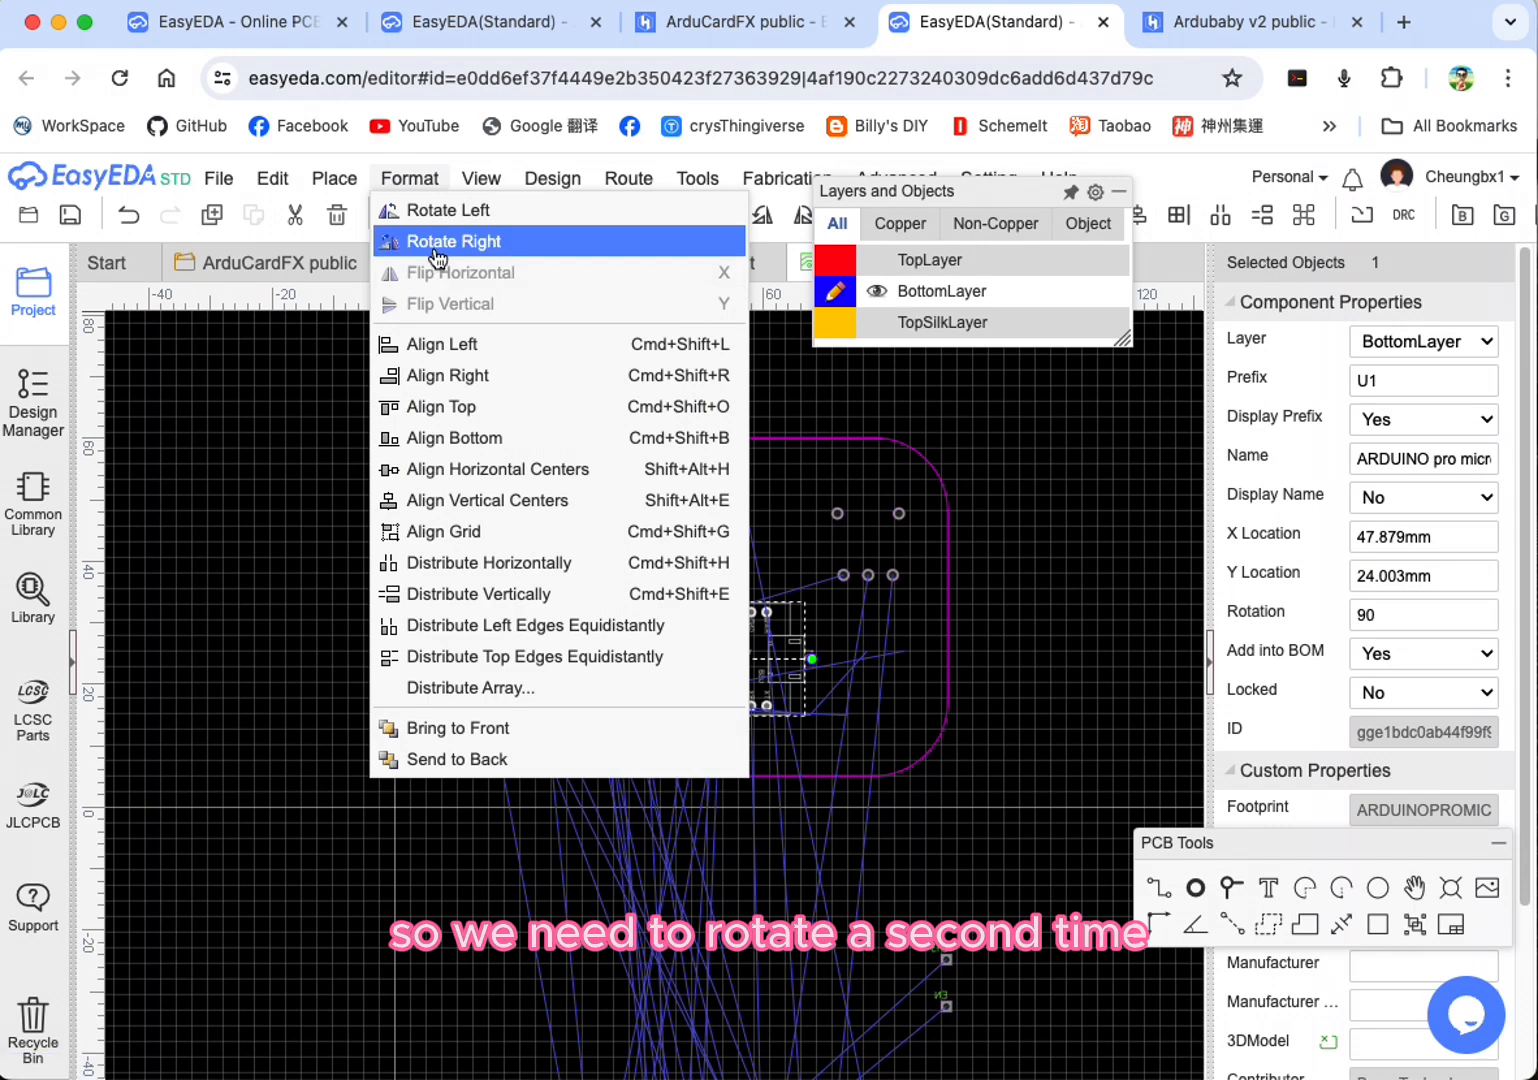
click(418, 243)
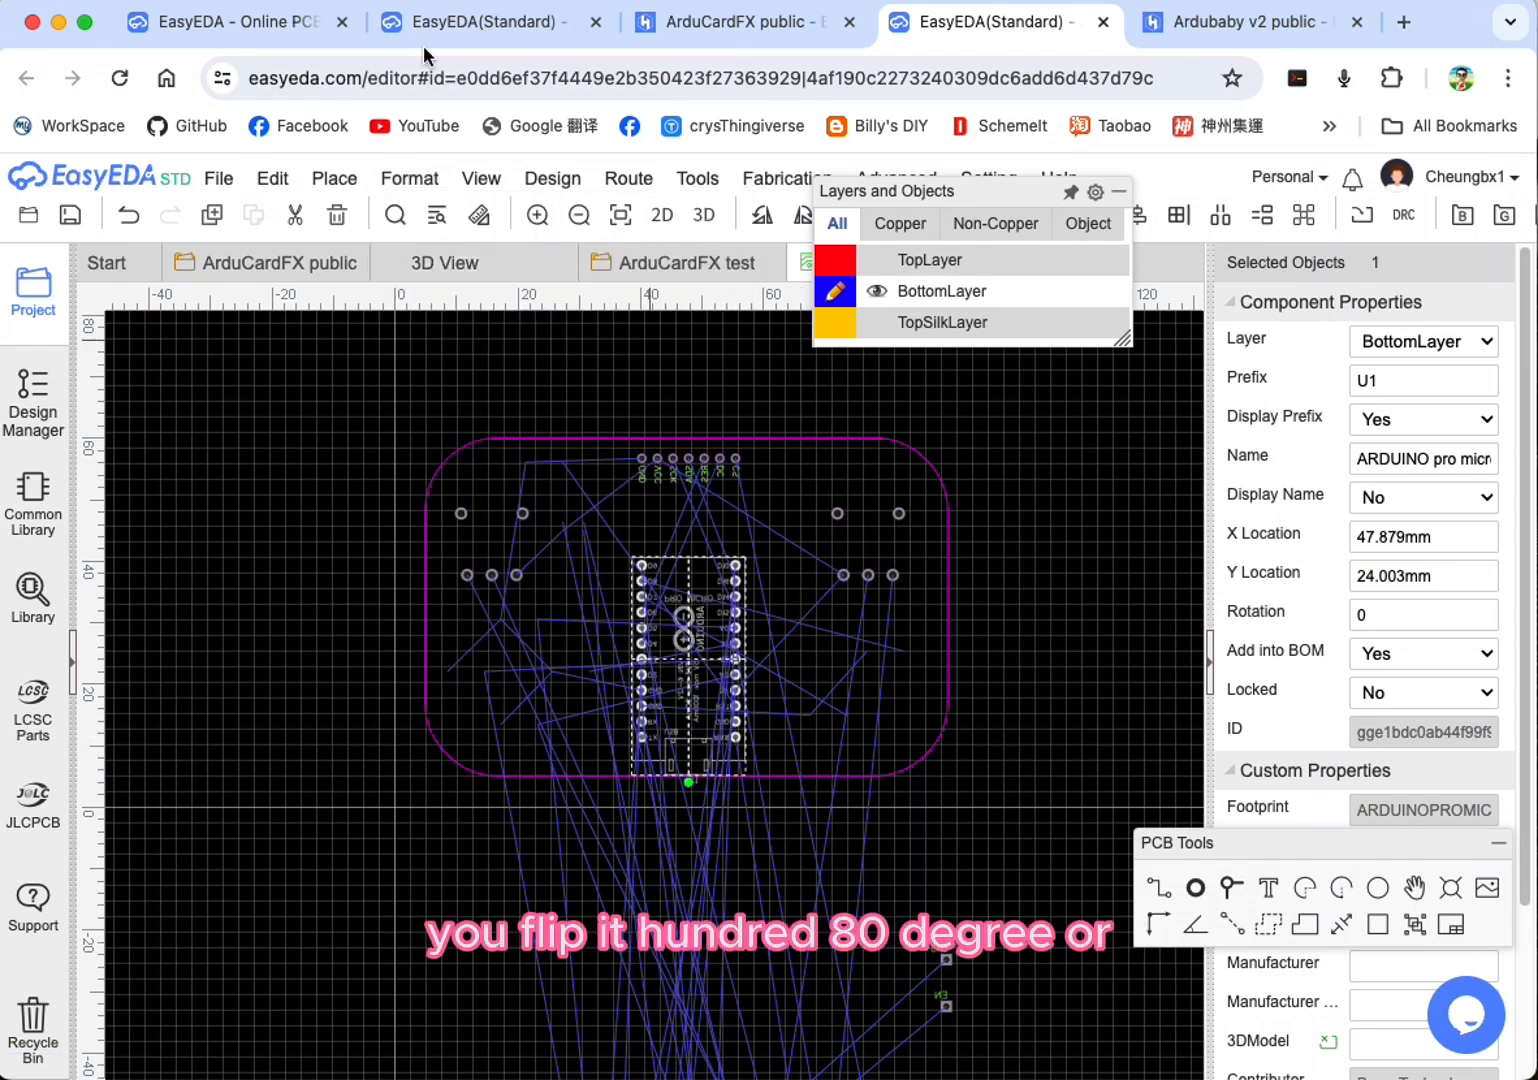
Step: Nudge the Arduino Pro Micro to X 48.133, Y 24.257 mm, leaving its USB port just inside the board's lower edge
drag(689, 566, 693, 566)
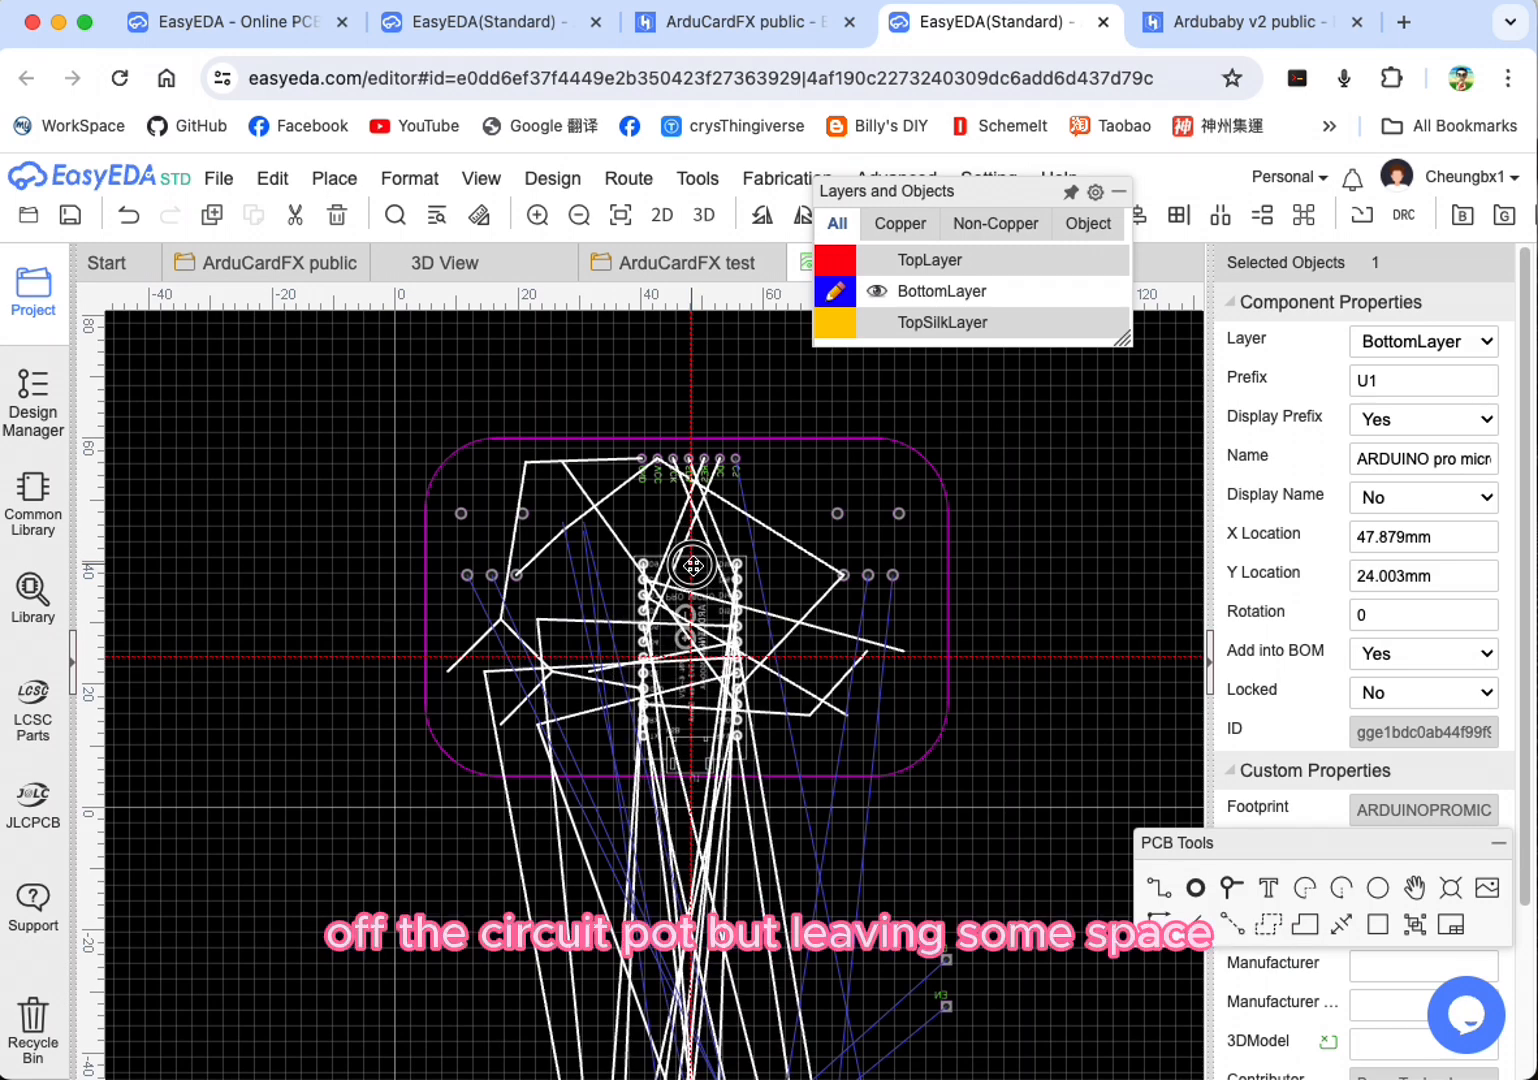
drag(693, 566, 695, 564)
scroll(741, 779, up, 4)
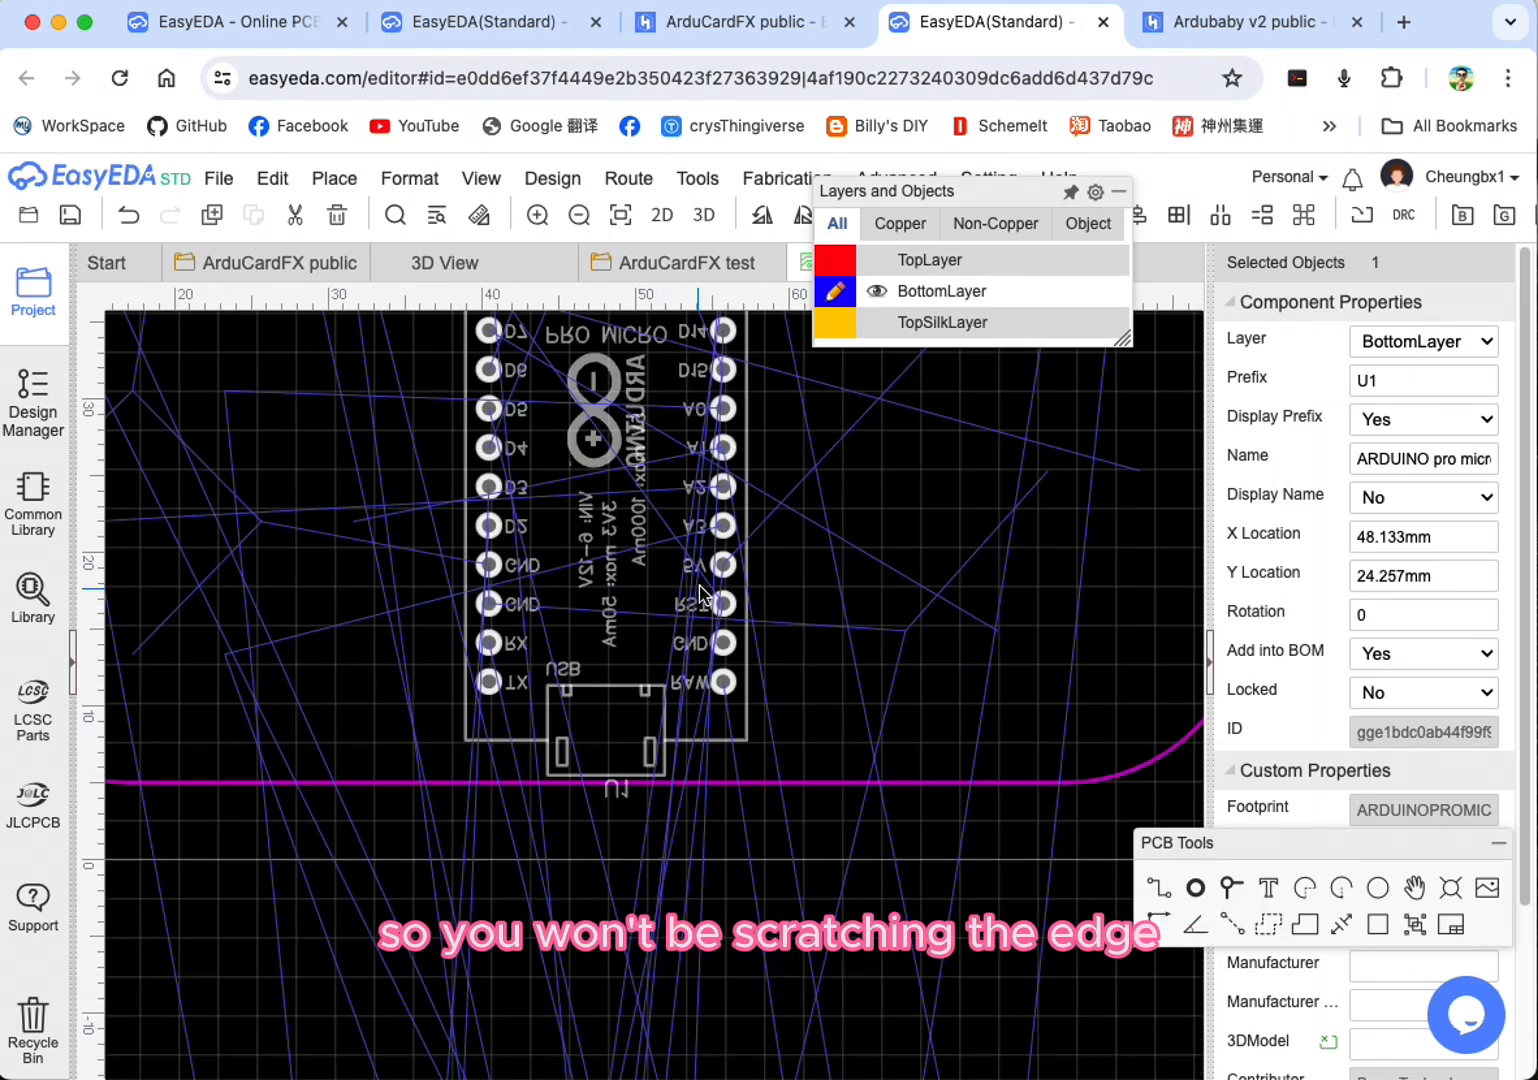
scroll(700, 594, down, 3)
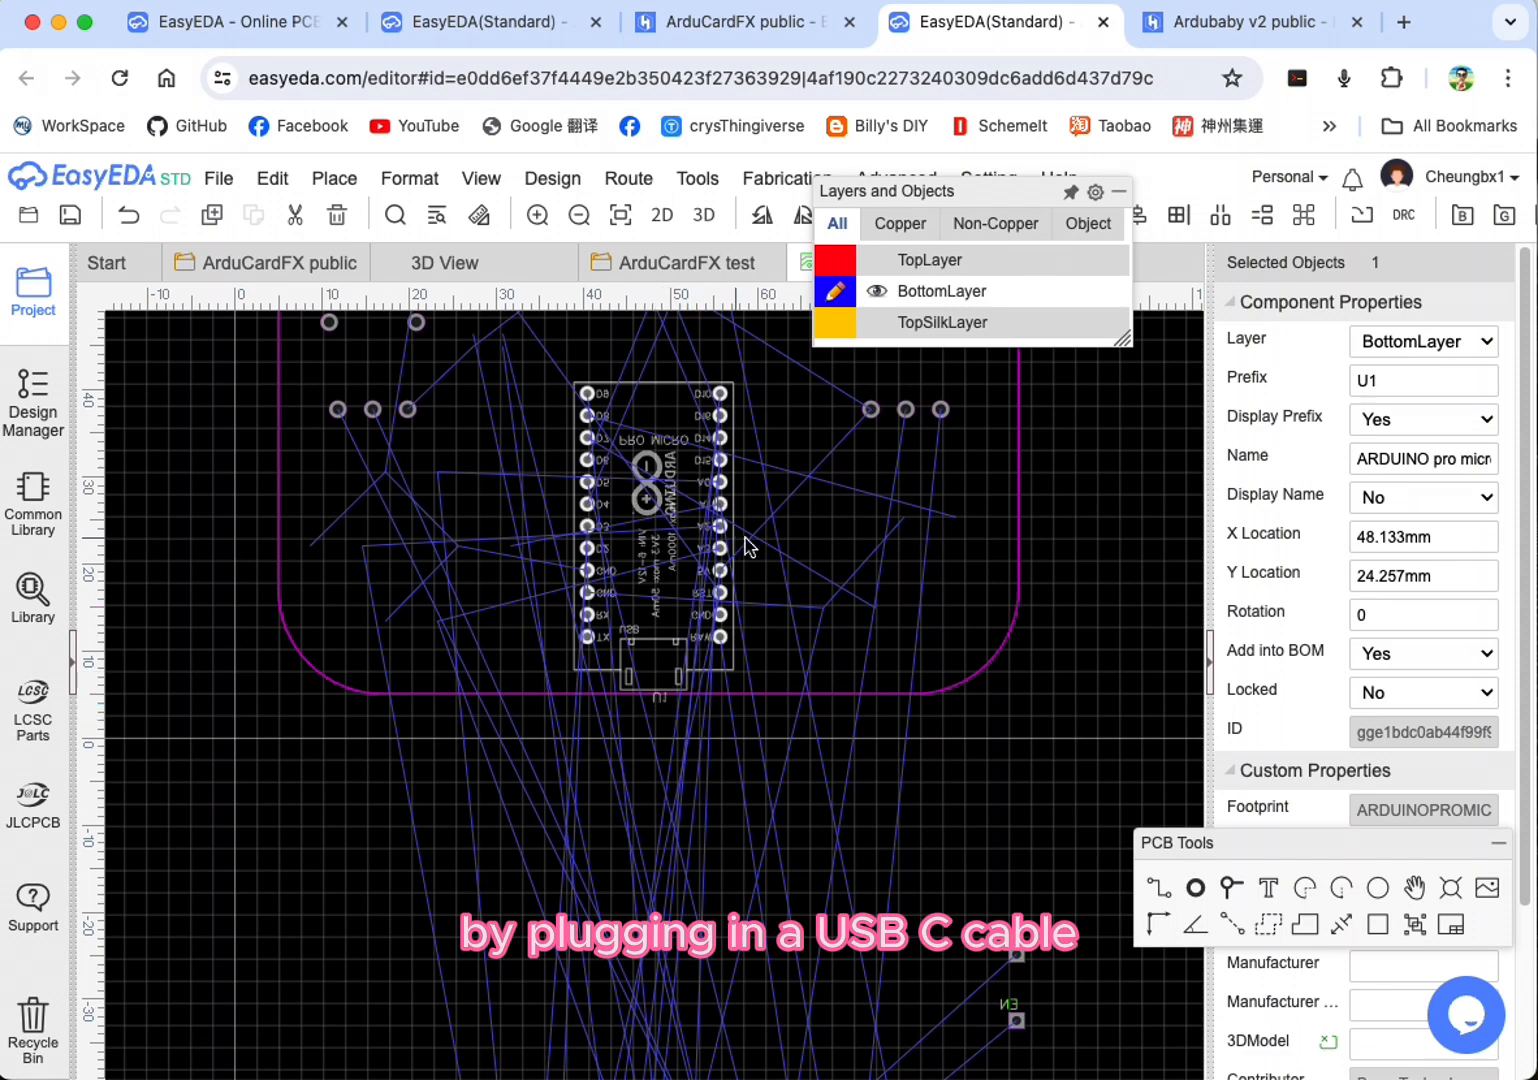
scroll(900, 549, up, 4)
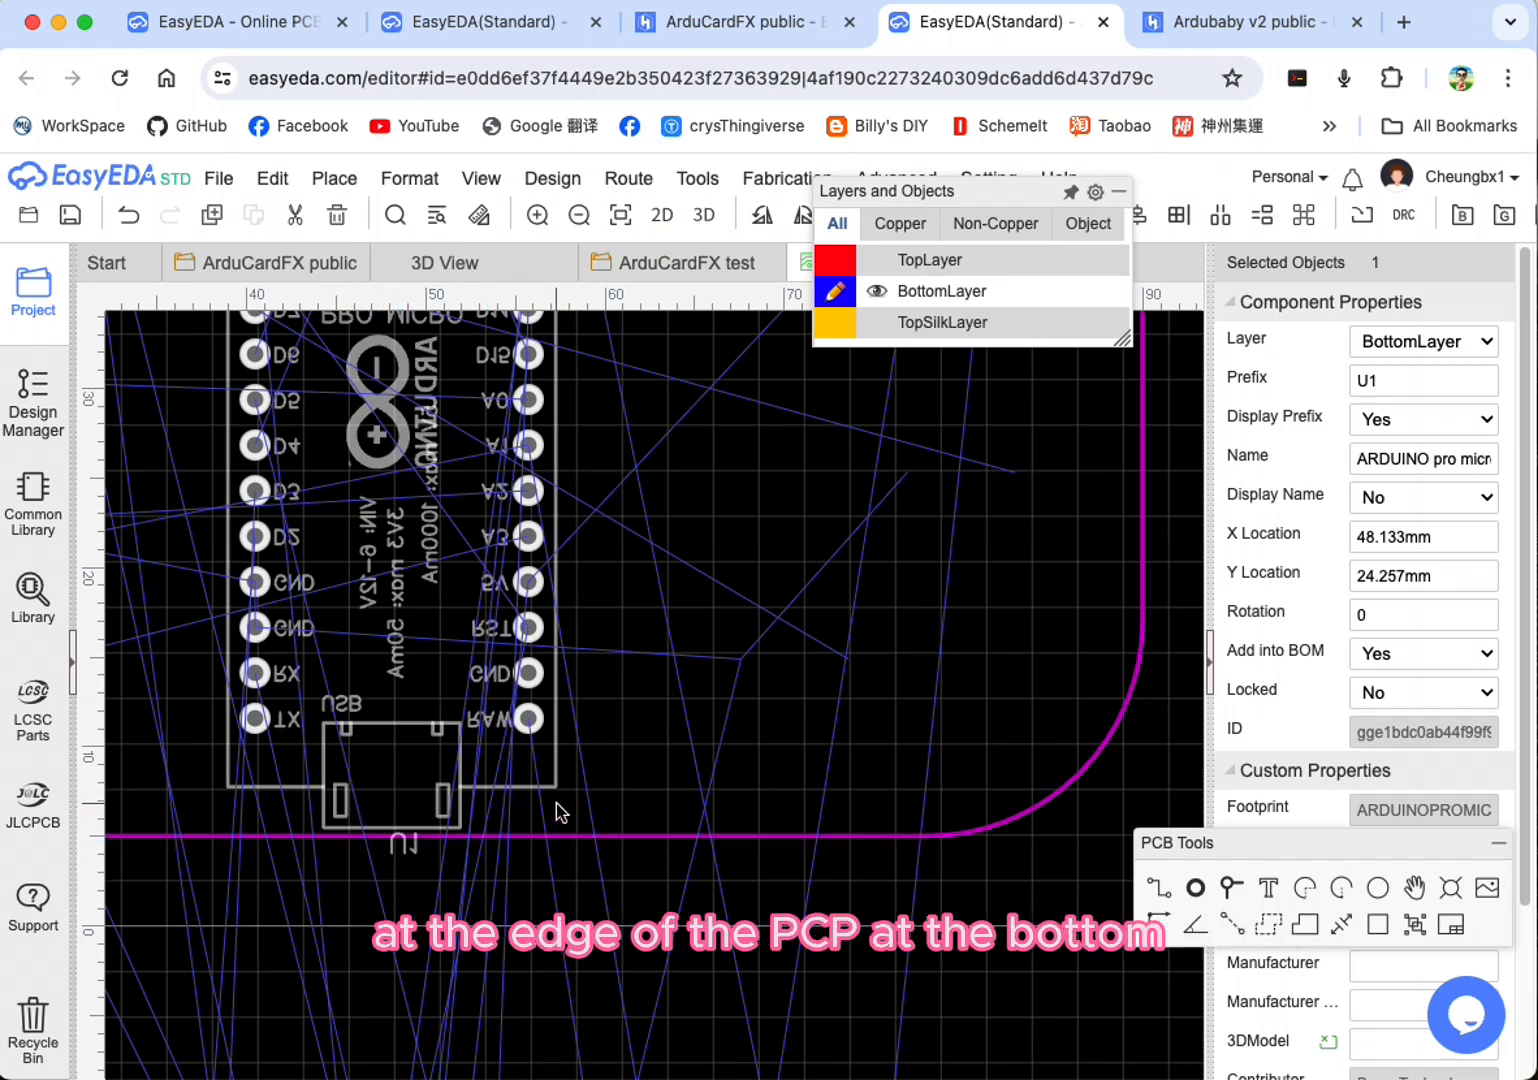
scroll(556, 803, down, 4)
scroll(650, 560, down, 3)
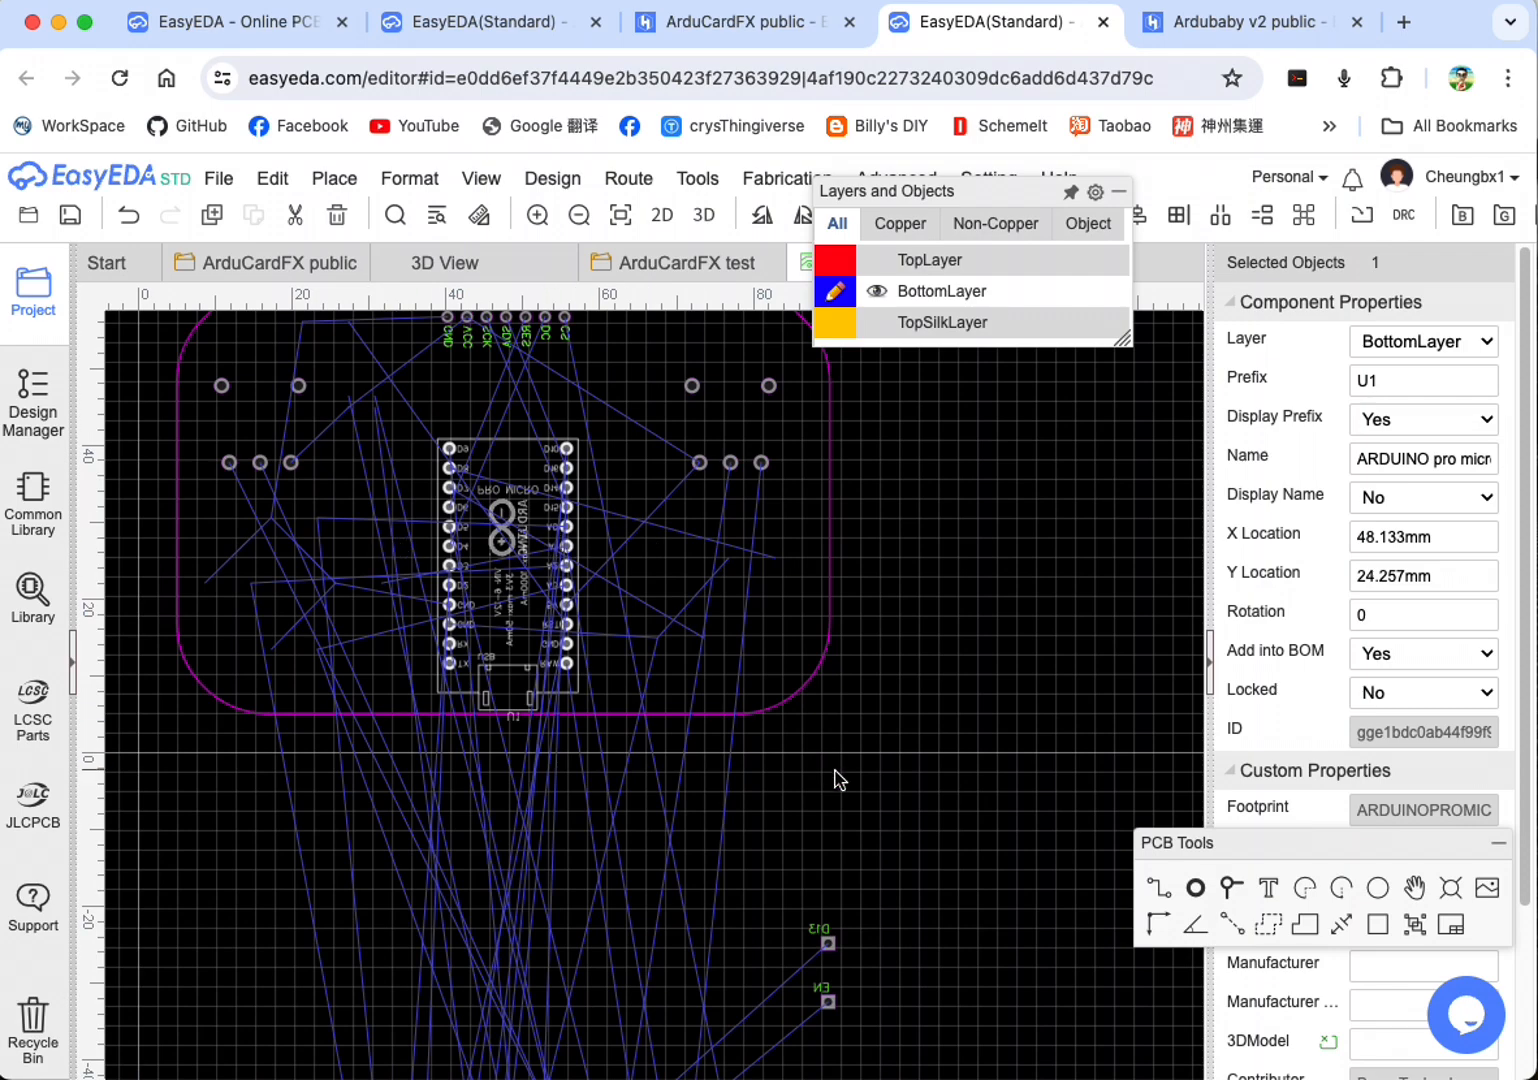
scroll(612, 793, down, 2)
scroll(612, 782, down, 2)
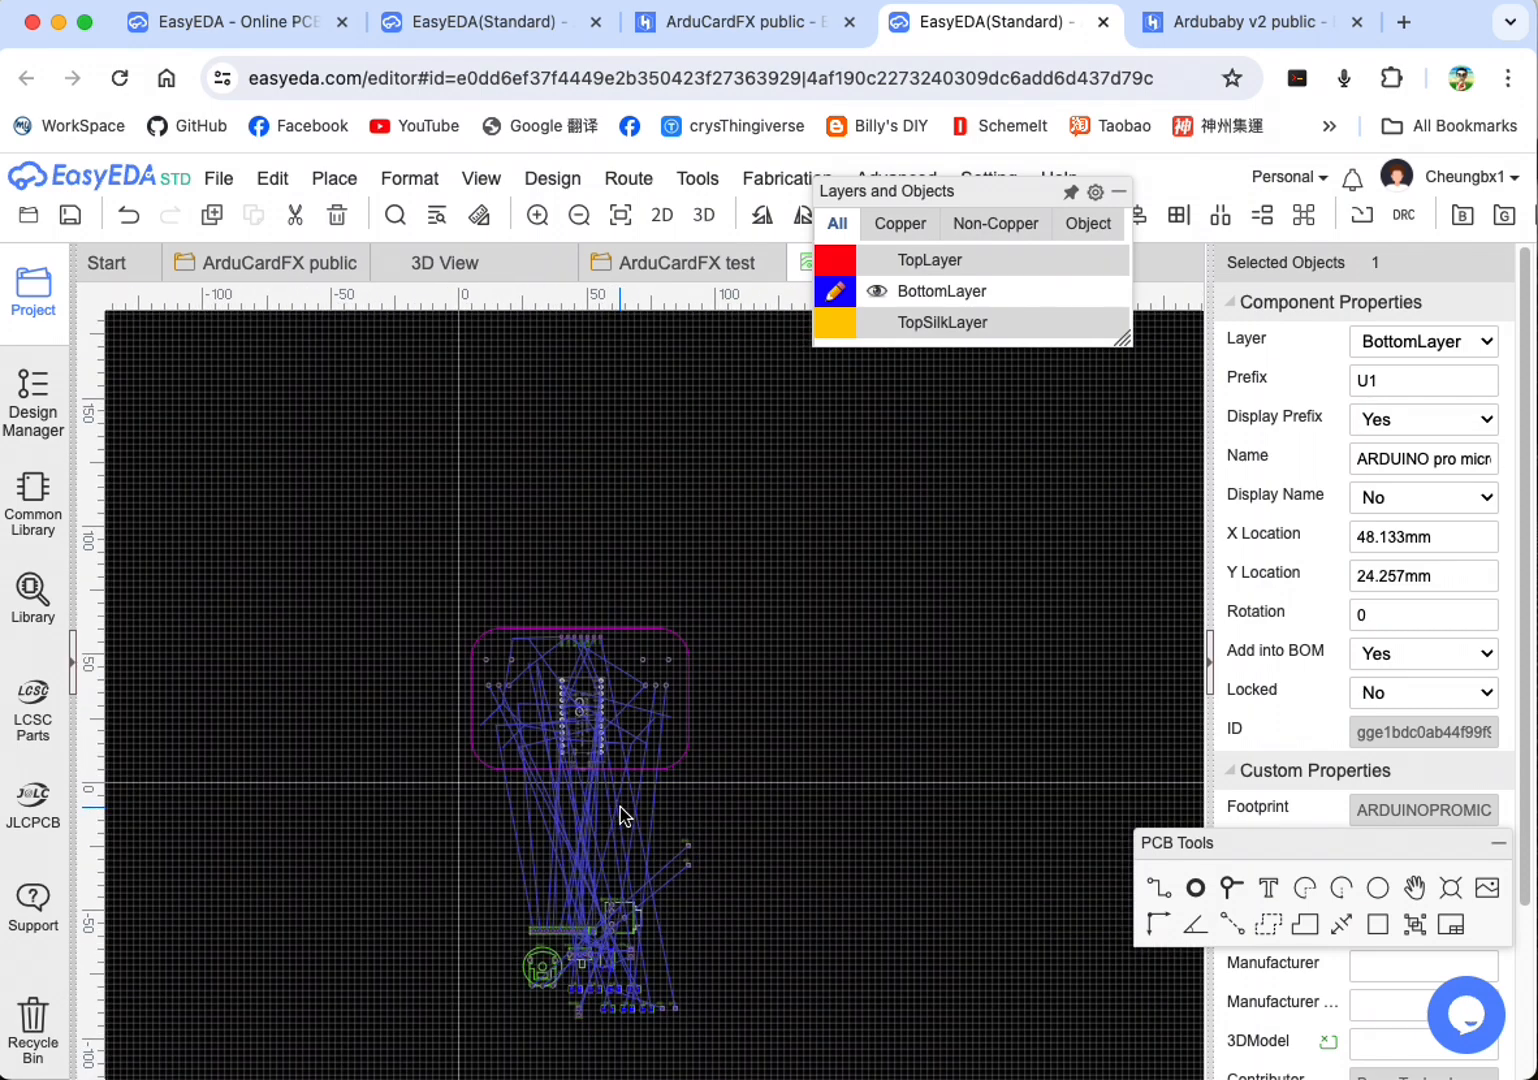
Step: Place the HEADPHONE jack and the VOL potentiometer, turned upside down, along the board's lower edge on either side of the Arduino
scroll(826, 883, up, 2)
scroll(1016, 817, down, 3)
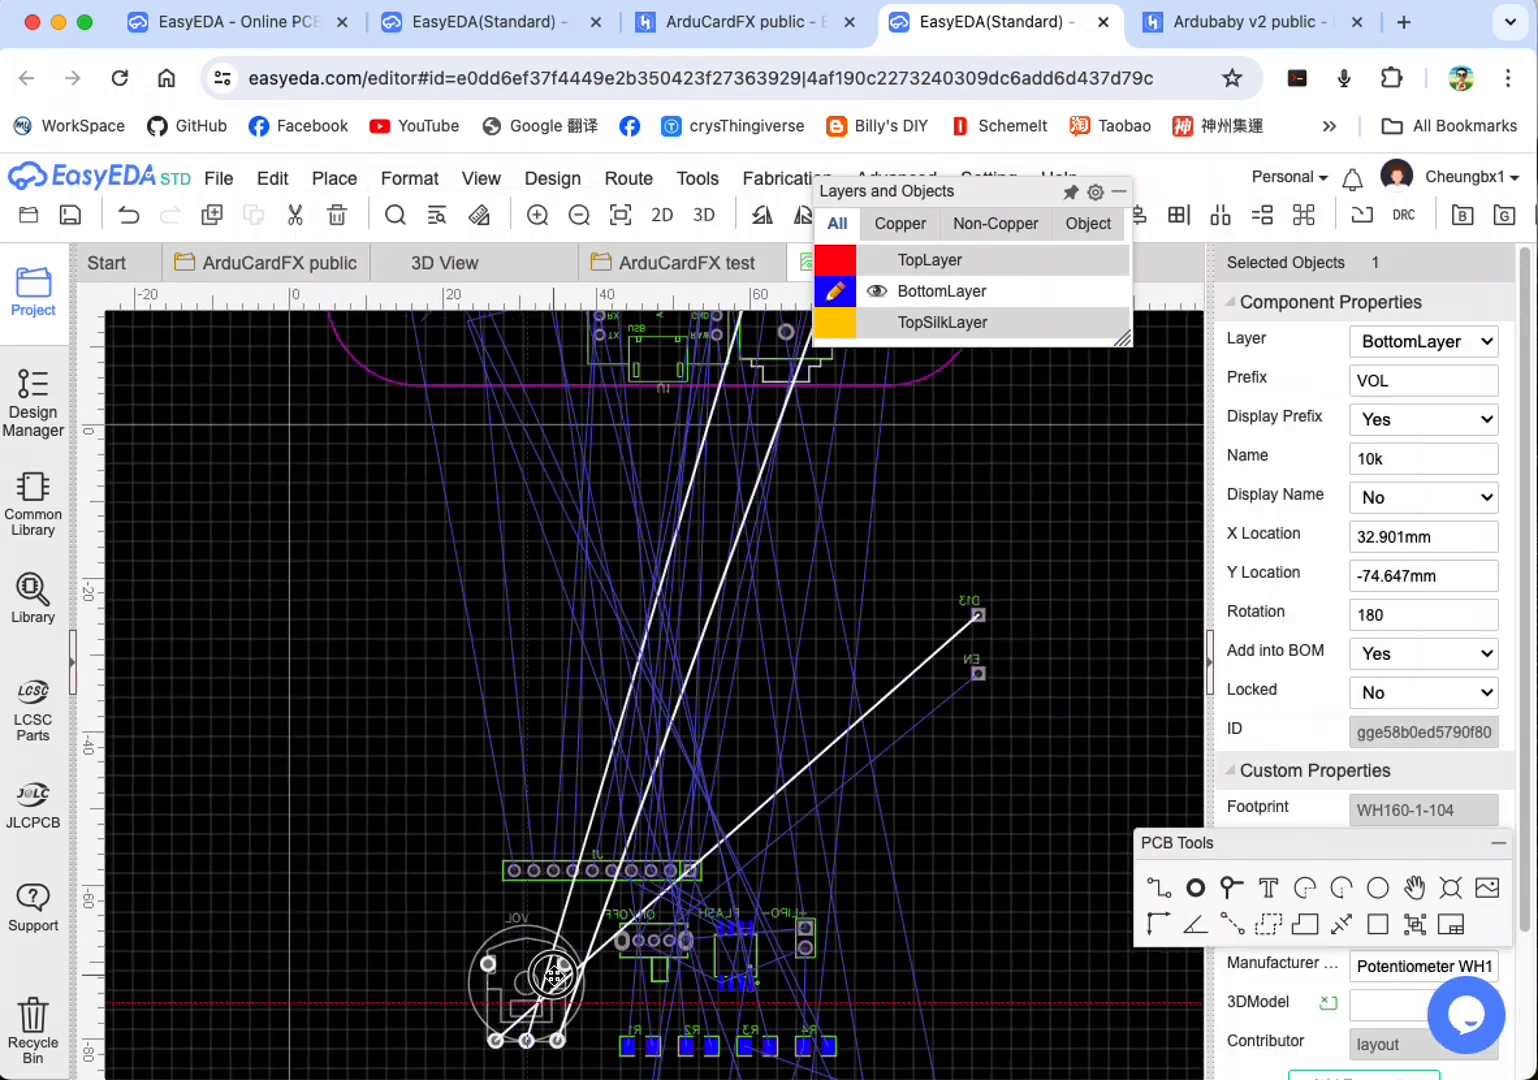
drag(545, 946, 425, 635)
scroll(425, 635, up, 2)
click(409, 178)
click(430, 715)
drag(432, 720, 449, 700)
click(901, 864)
Step: Place the ON/OFF switch at 0 degrees on the board's upper edge, at X 24.765, Y 56.007 mm
scroll(901, 864, down, 3)
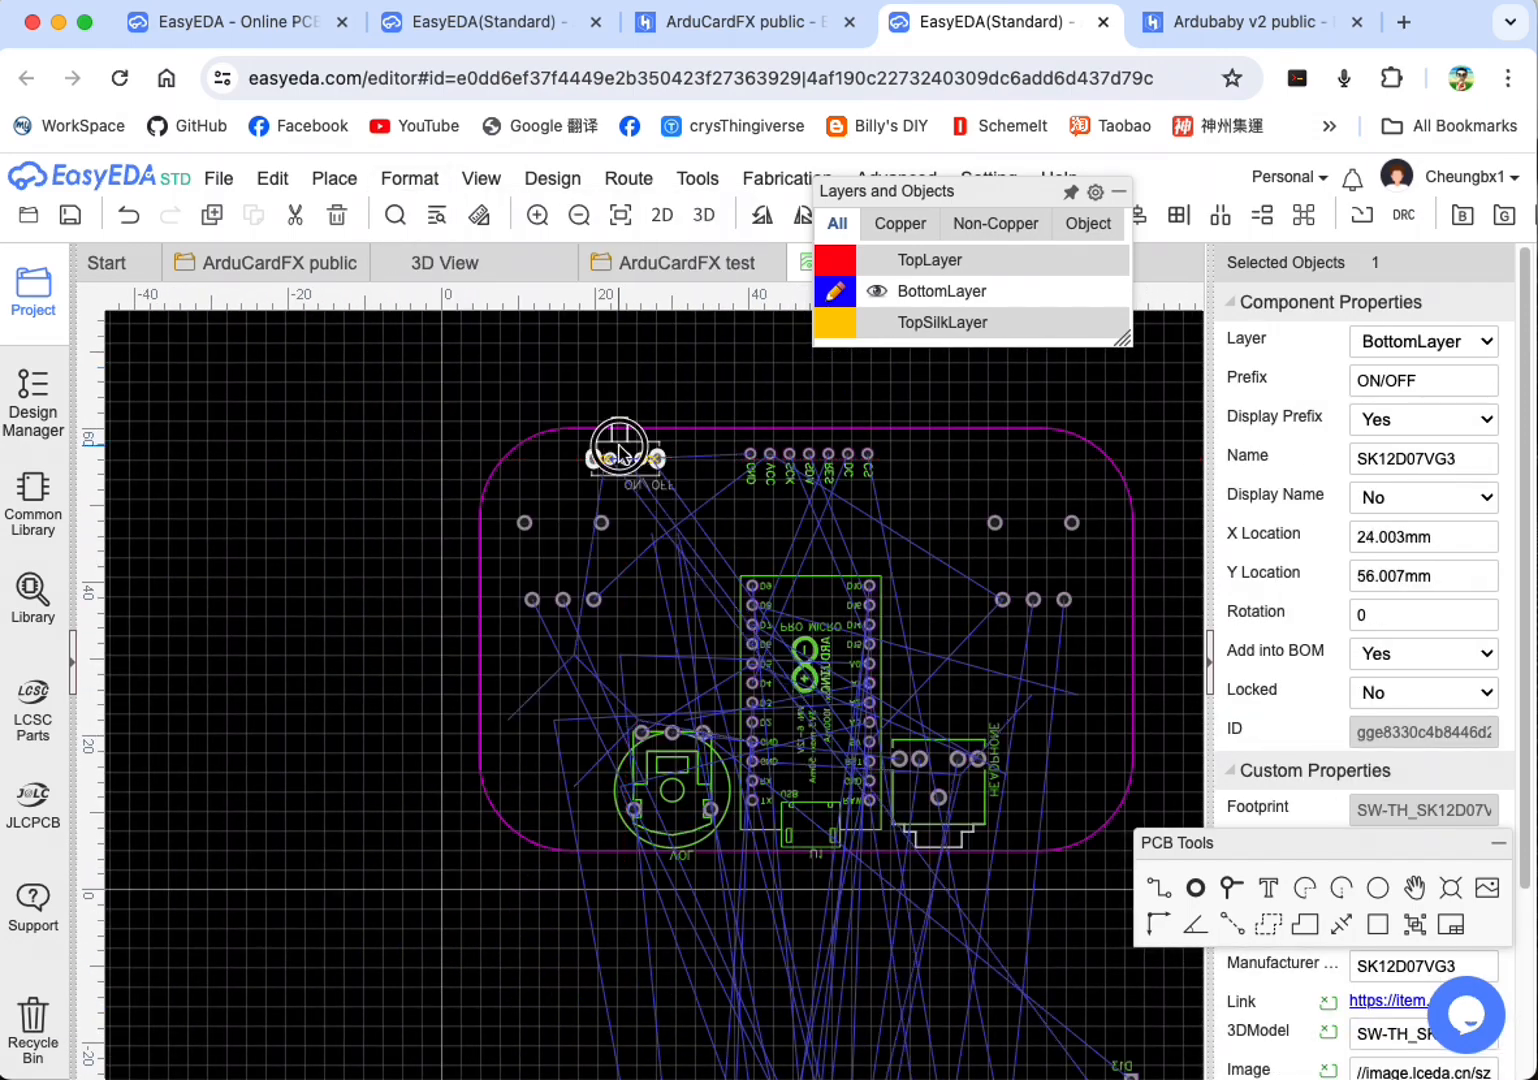
drag(625, 440, 628, 432)
scroll(1005, 641, up, 1)
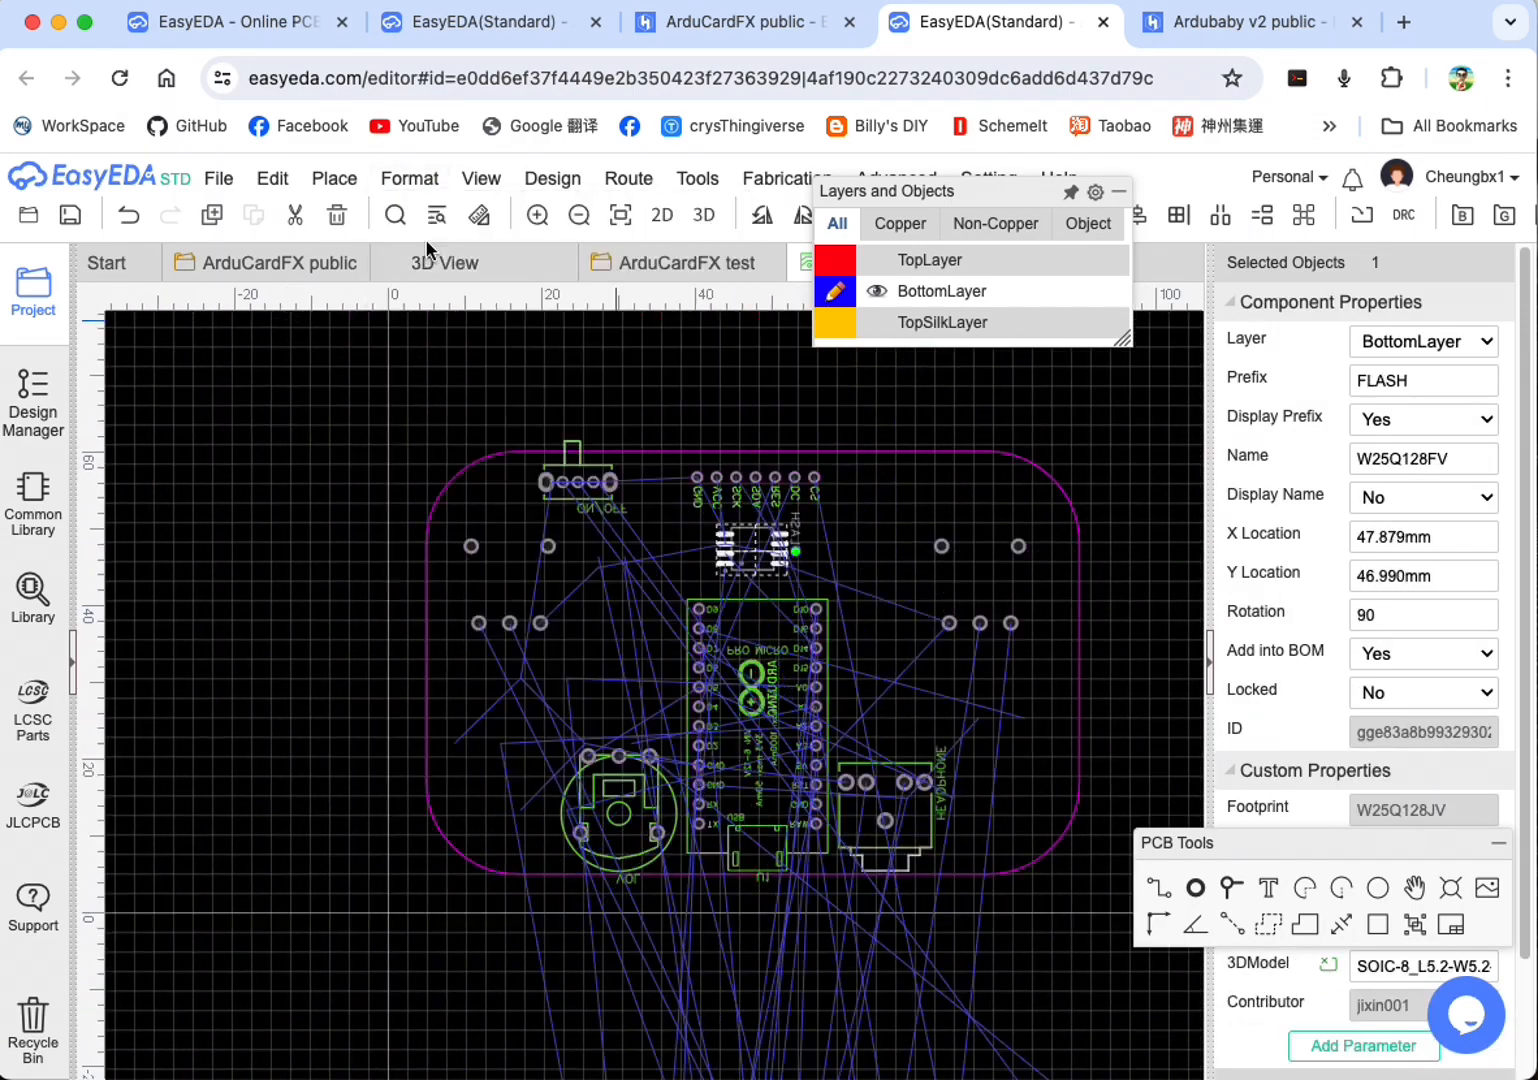
Step: Place the FLASH chip at 90 degrees between the OLED pins and the Arduino, and the J1 header at the board's upper right
key(space)
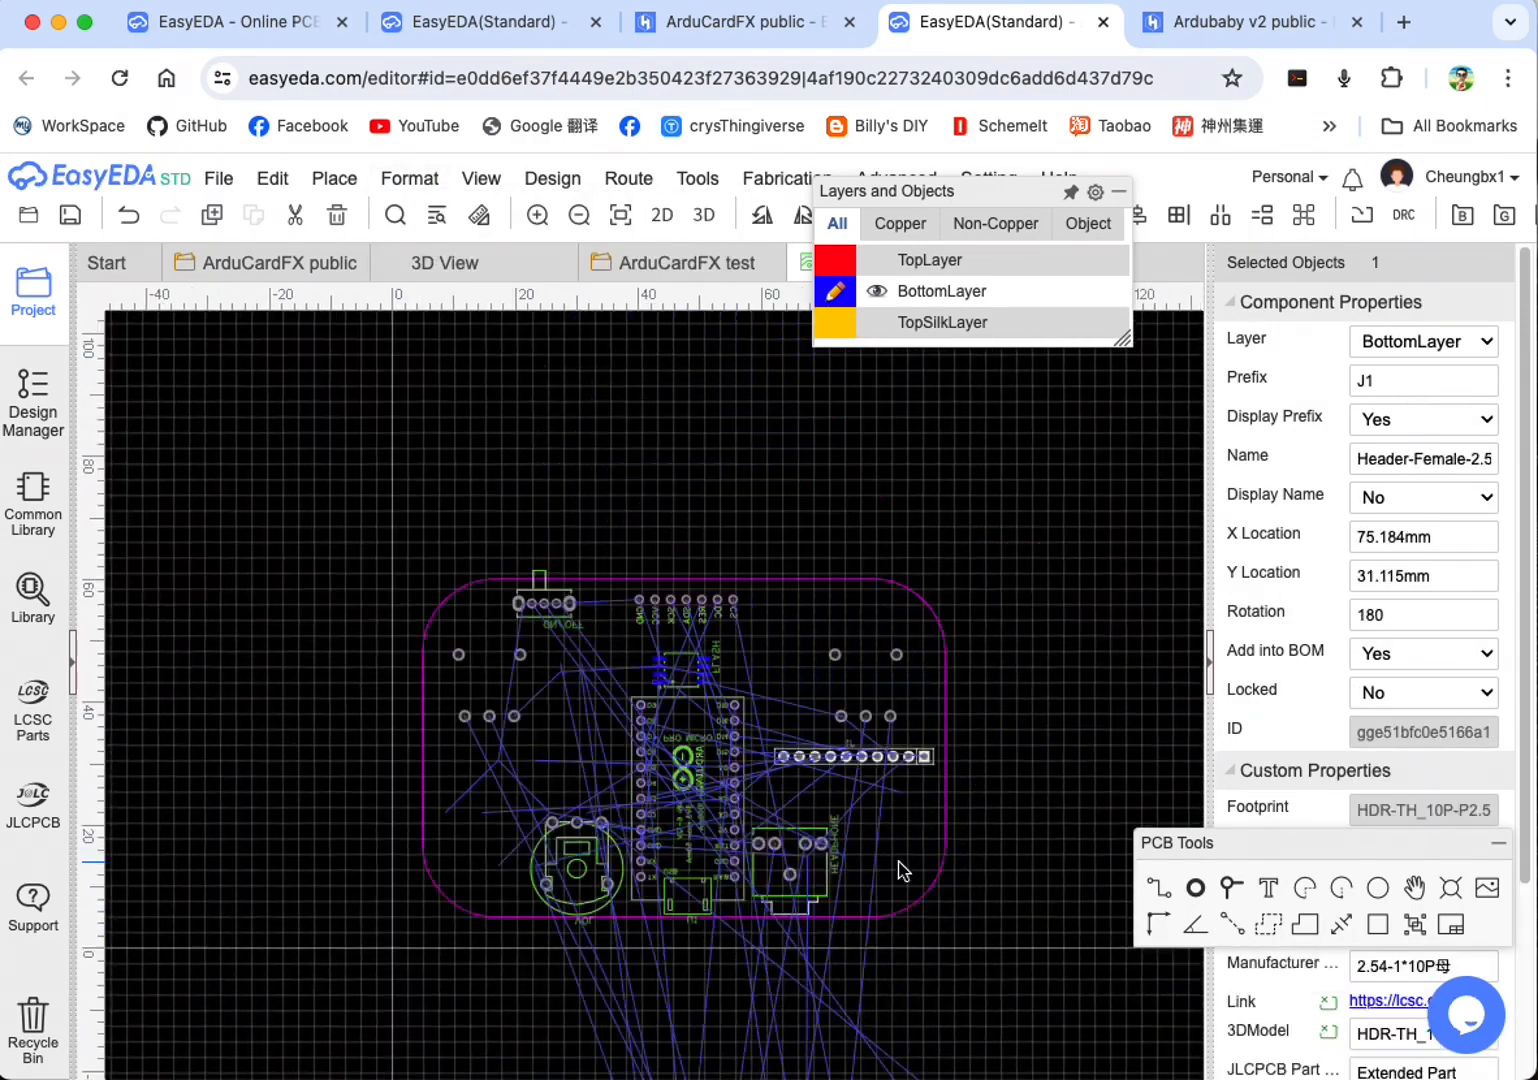
drag(886, 765, 847, 636)
click(843, 822)
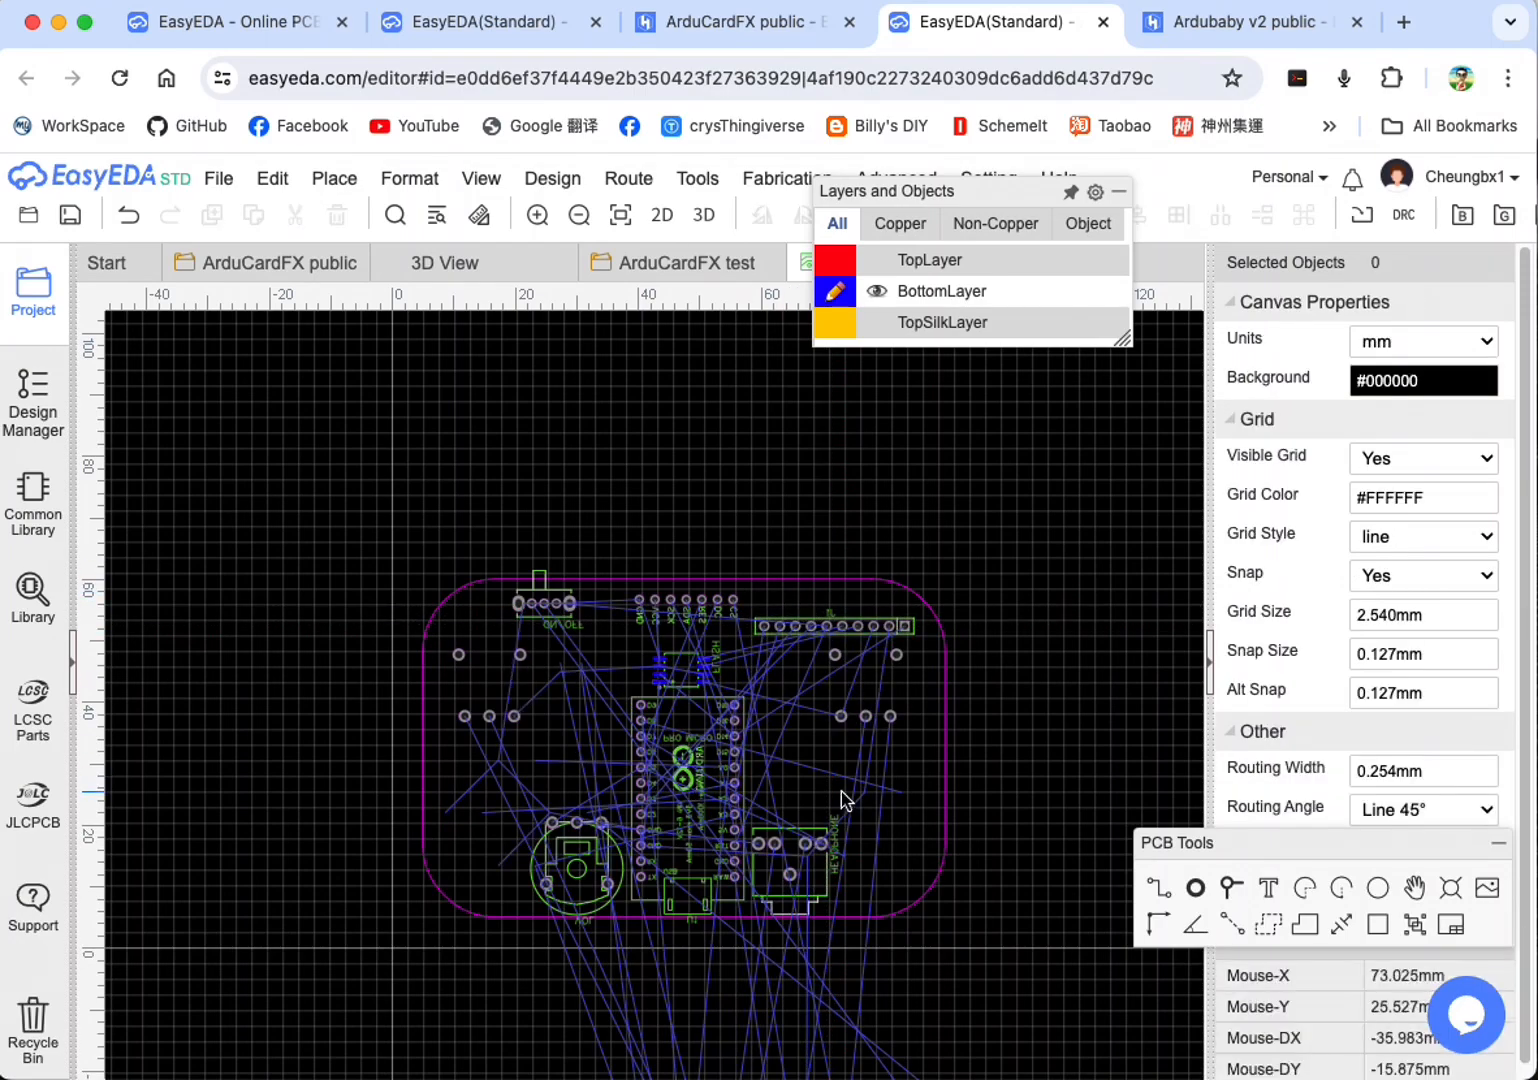
Step: Place the LIPO and SPKR headers horizontally near the board's lower corners, and the EN, D13, D11 and D12 pads beside the FLASH chip
click(410, 178)
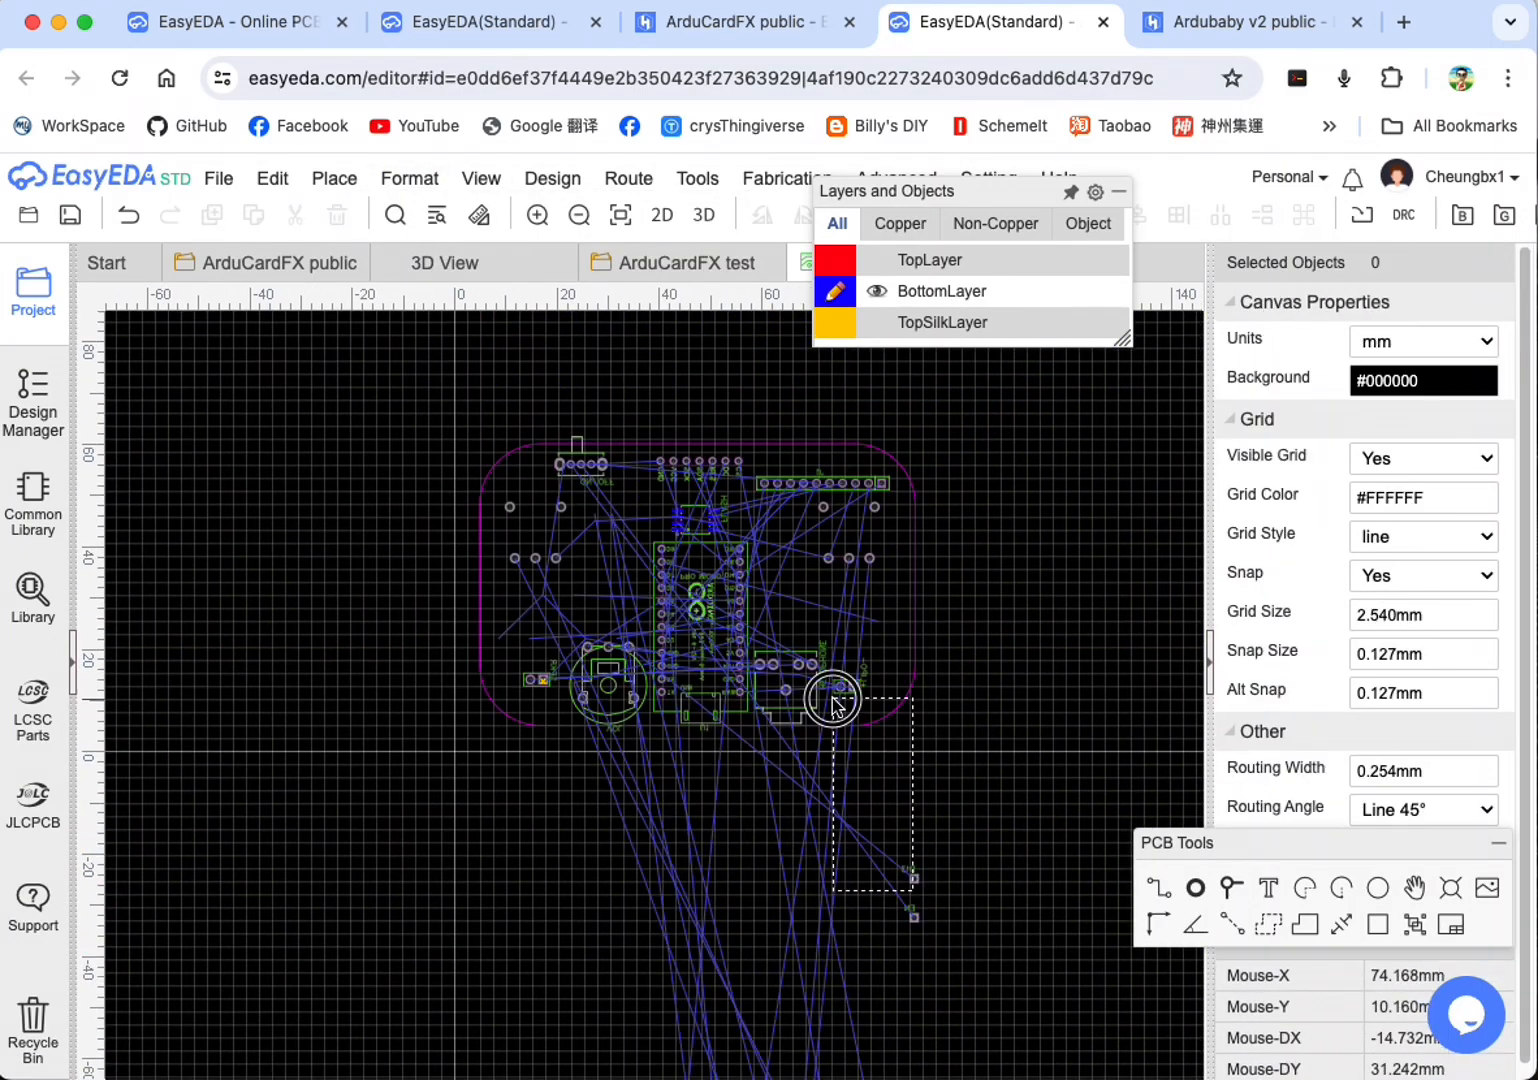
drag(833, 703, 833, 703)
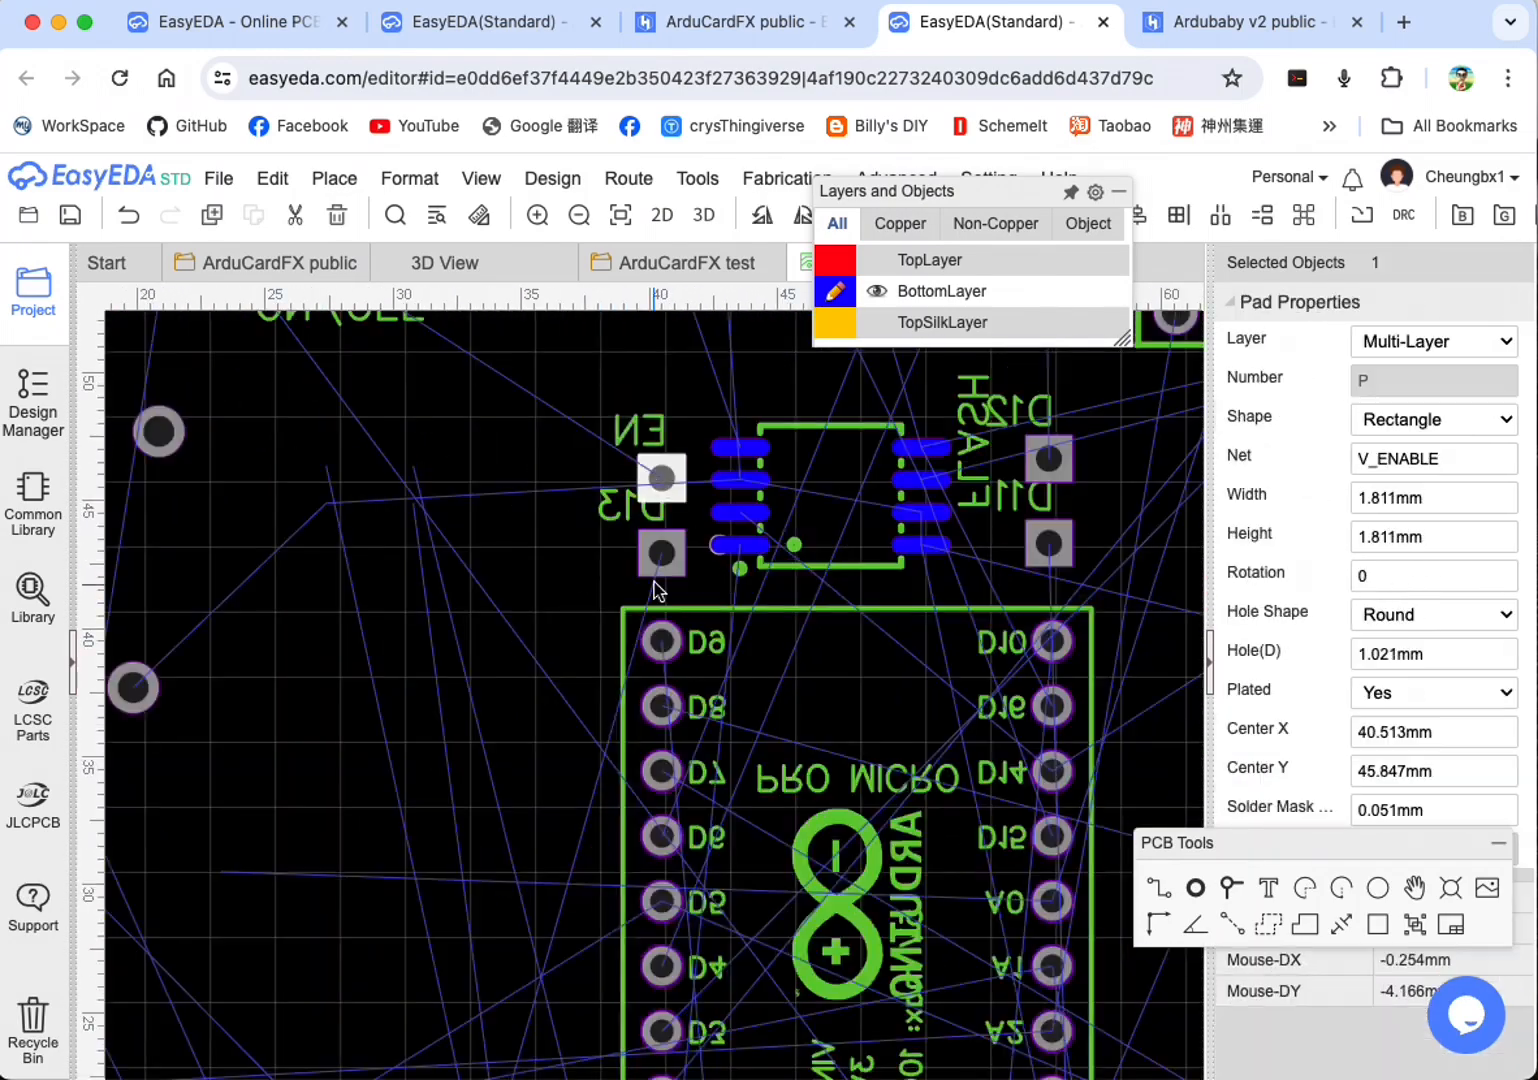
click(660, 562)
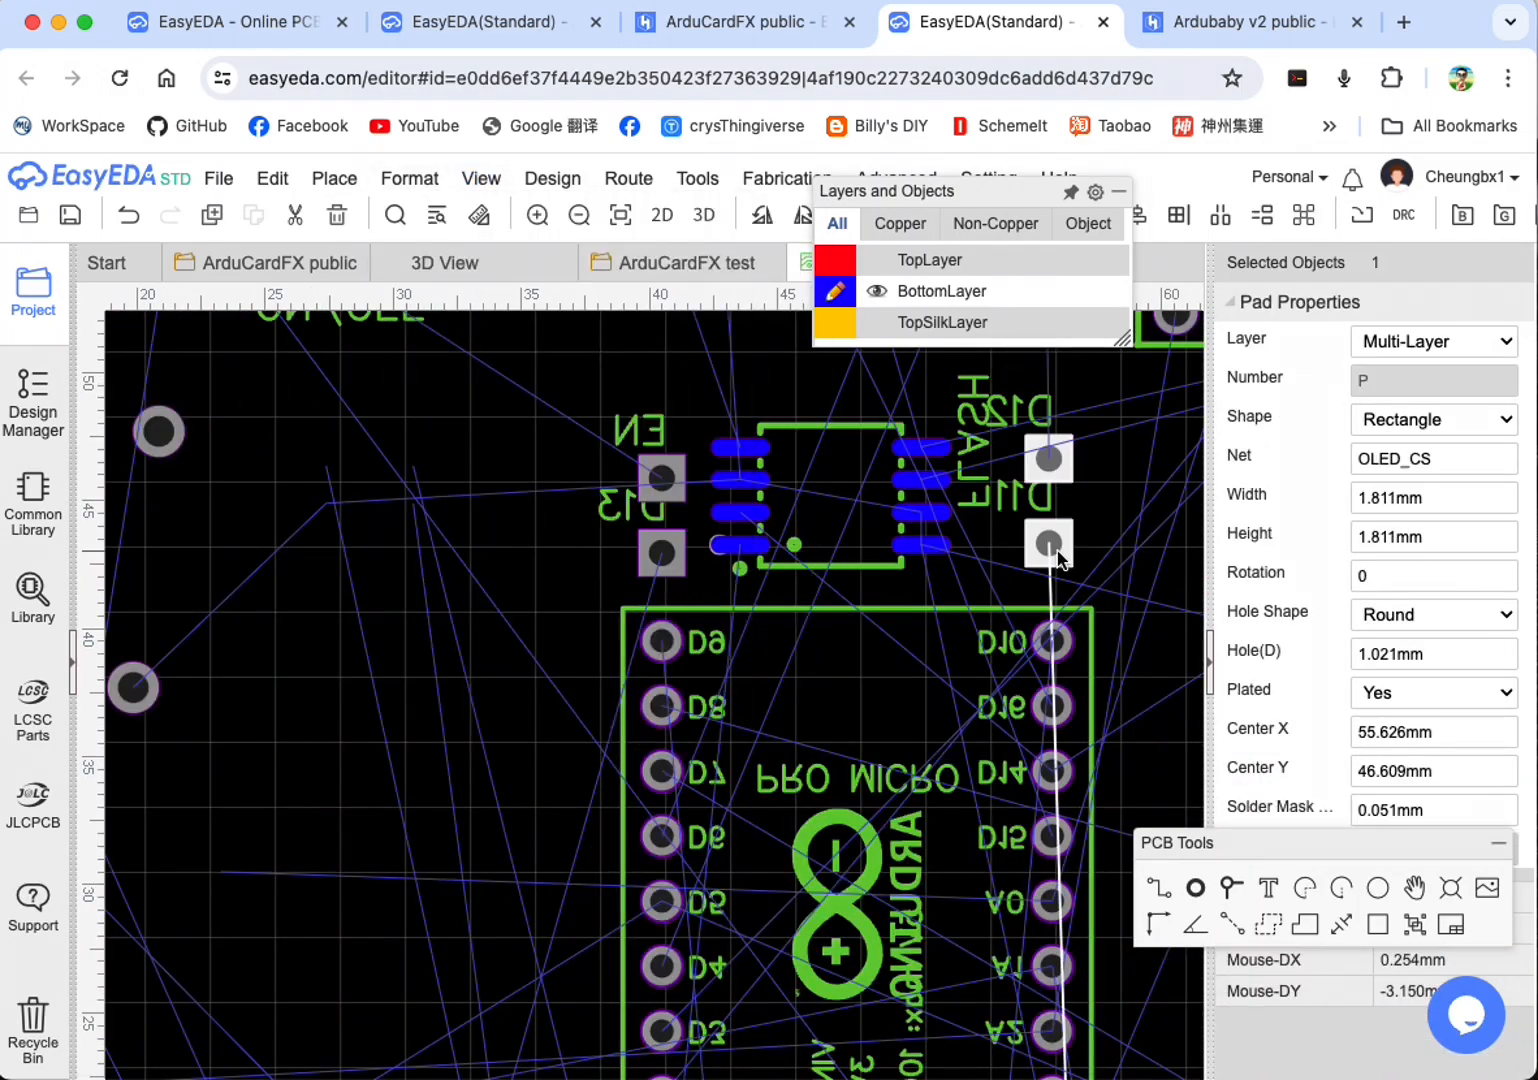
shift+click(1047, 543)
Step: Move the seven resistors R1 to R5, R7 and R8 together to just below the board outline
click(410, 178)
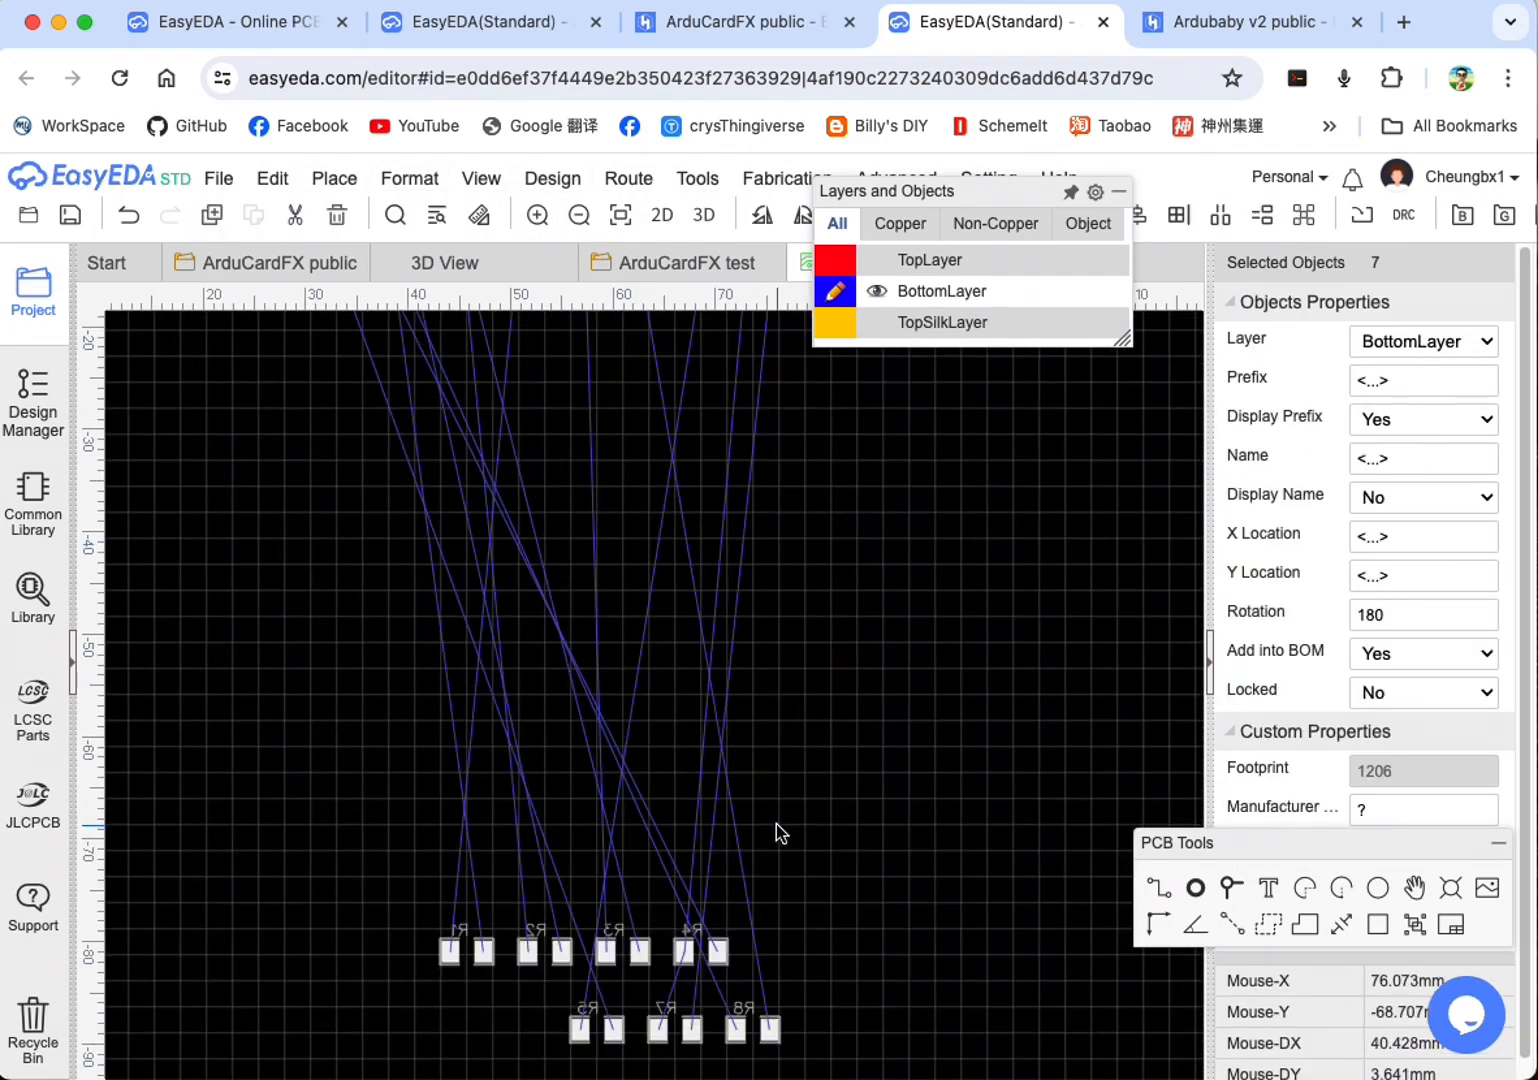
drag(450, 957, 468, 433)
scroll(900, 740, down, 5)
scroll(903, 923, up, 3)
click(903, 923)
Step: Move resistors R4, R8, R5, R3 and R1 onto the board on either side of the FLASH chip, turning them upright
drag(603, 908, 326, 486)
click(628, 958)
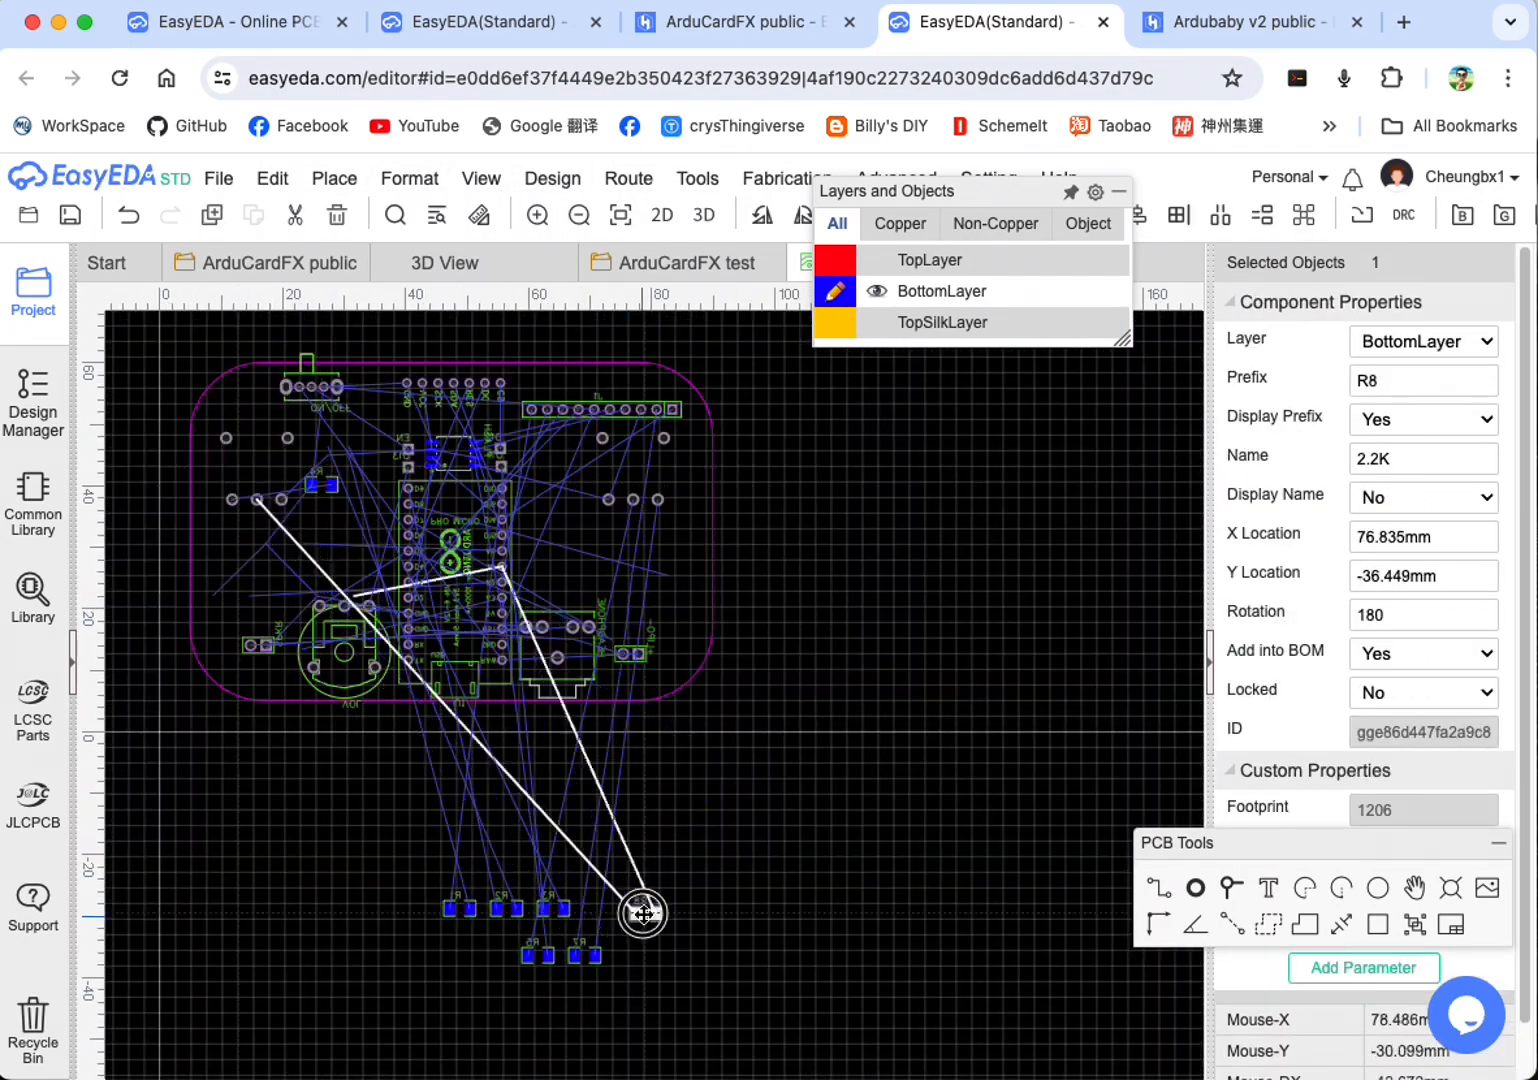
drag(541, 963, 555, 465)
click(683, 893)
drag(553, 908, 378, 446)
key(space)
drag(458, 908, 537, 461)
drag(587, 464, 584, 459)
drag(535, 461, 534, 457)
Step: Place resistor R2 upright on the board's left half and even out the spacing of the resistors on both sides
drag(507, 908, 331, 522)
key(space)
click(371, 457)
drag(315, 456, 312, 456)
drag(355, 520, 348, 519)
drag(584, 462, 586, 456)
mouse_move(350, 523)
mouse_down()
mouse_move(370, 524)
mouse_move(322, 523)
mouse_up()
drag(556, 461, 560, 456)
Step: Show TopLayer and TopSilkLayer again and make TopLayer the active layer
click(873, 621)
click(587, 456)
click(930, 259)
Step: Move the PADDLE_R and PADDLE_L potentiometers outward to the board's left and right edges
click(258, 470)
drag(258, 470, 237, 476)
scroll(720, 538, down, 1)
shift+click(230, 595)
click(395, 180)
click(776, 595)
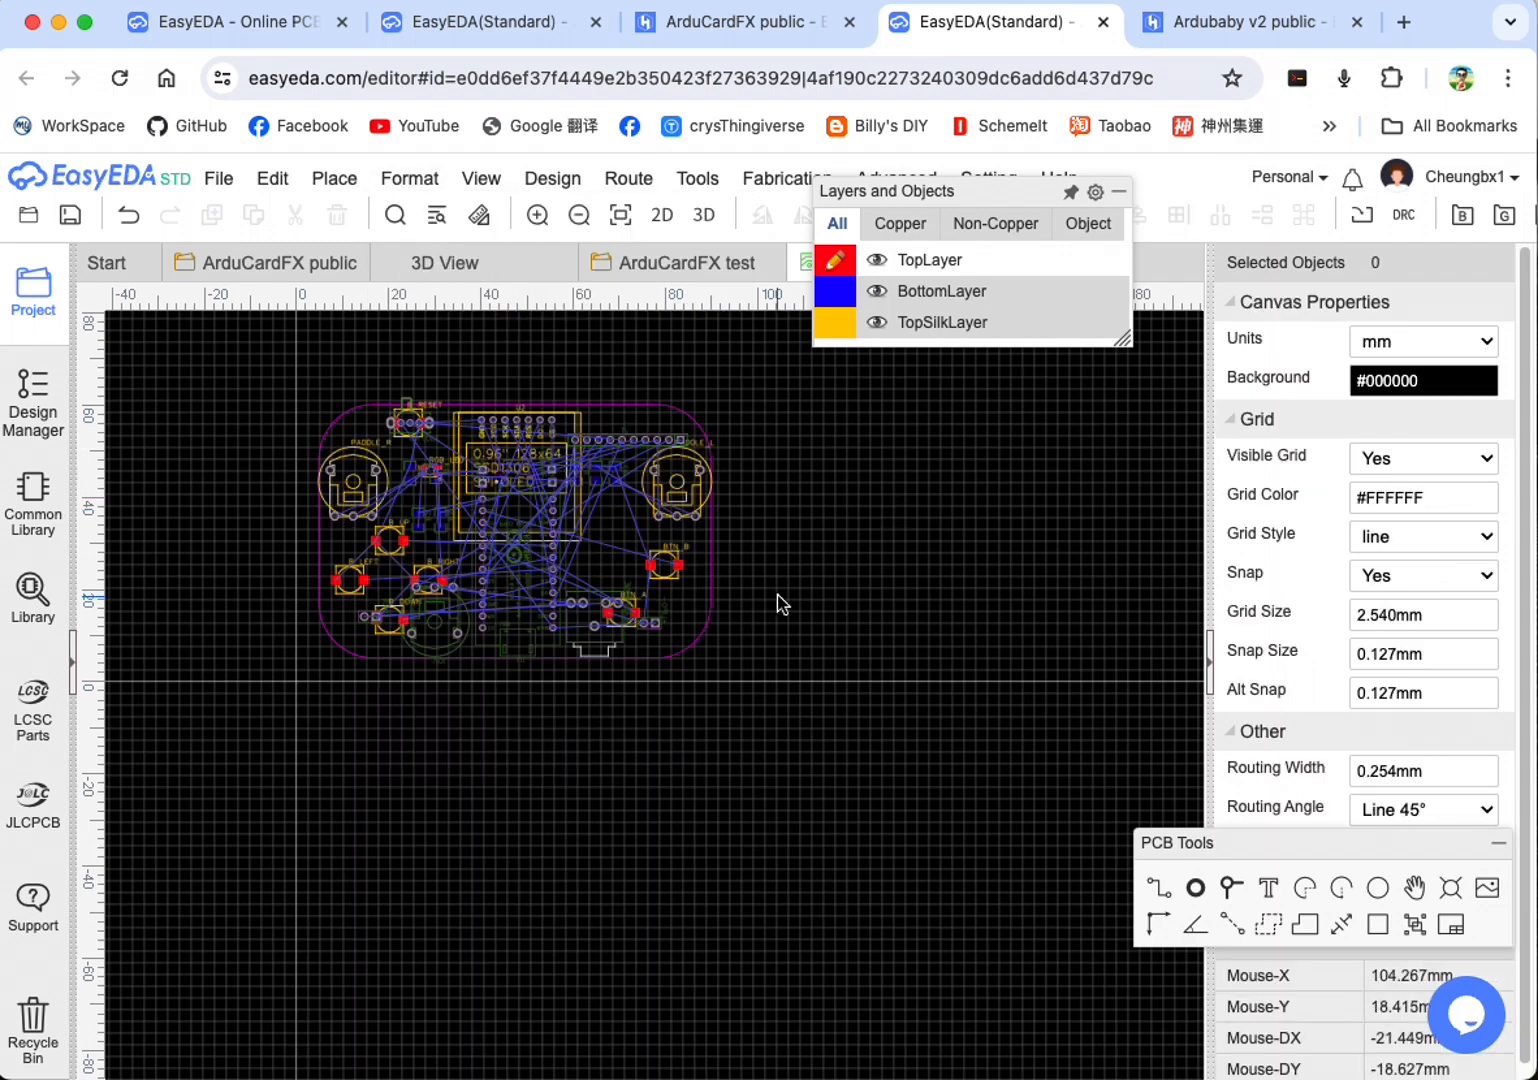
click(665, 566)
right_click(660, 563)
click(720, 895)
click(930, 910)
right_click(673, 566)
click(935, 487)
scroll(532, 388, up, 3)
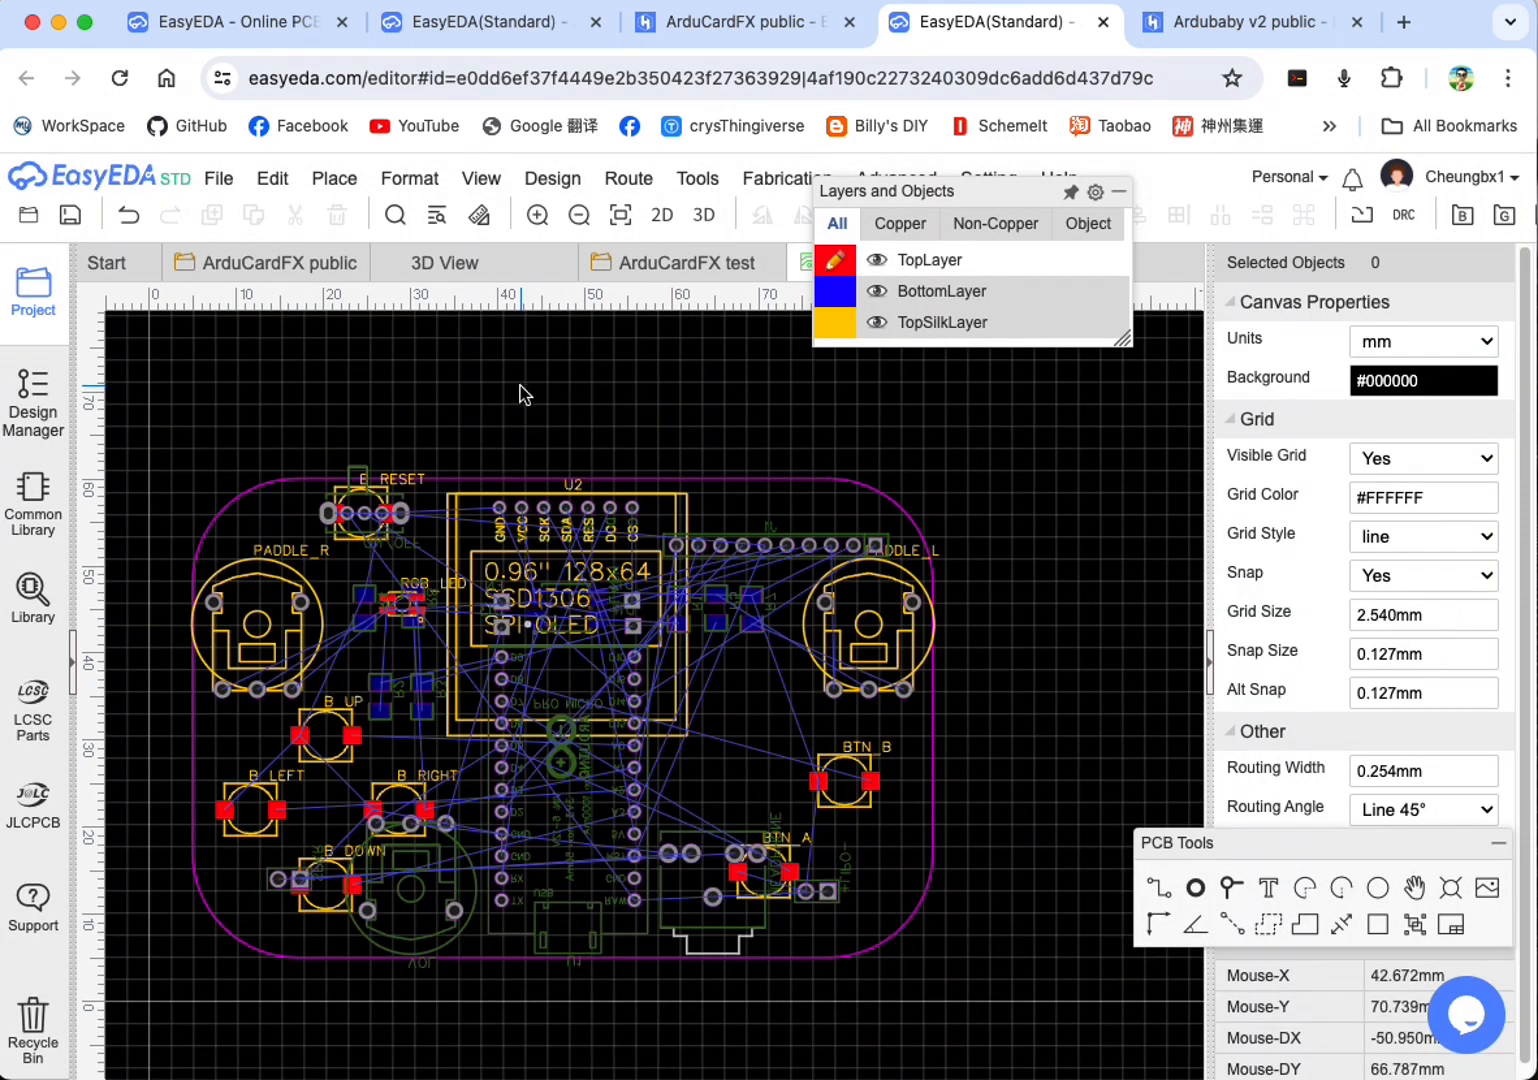
click(628, 178)
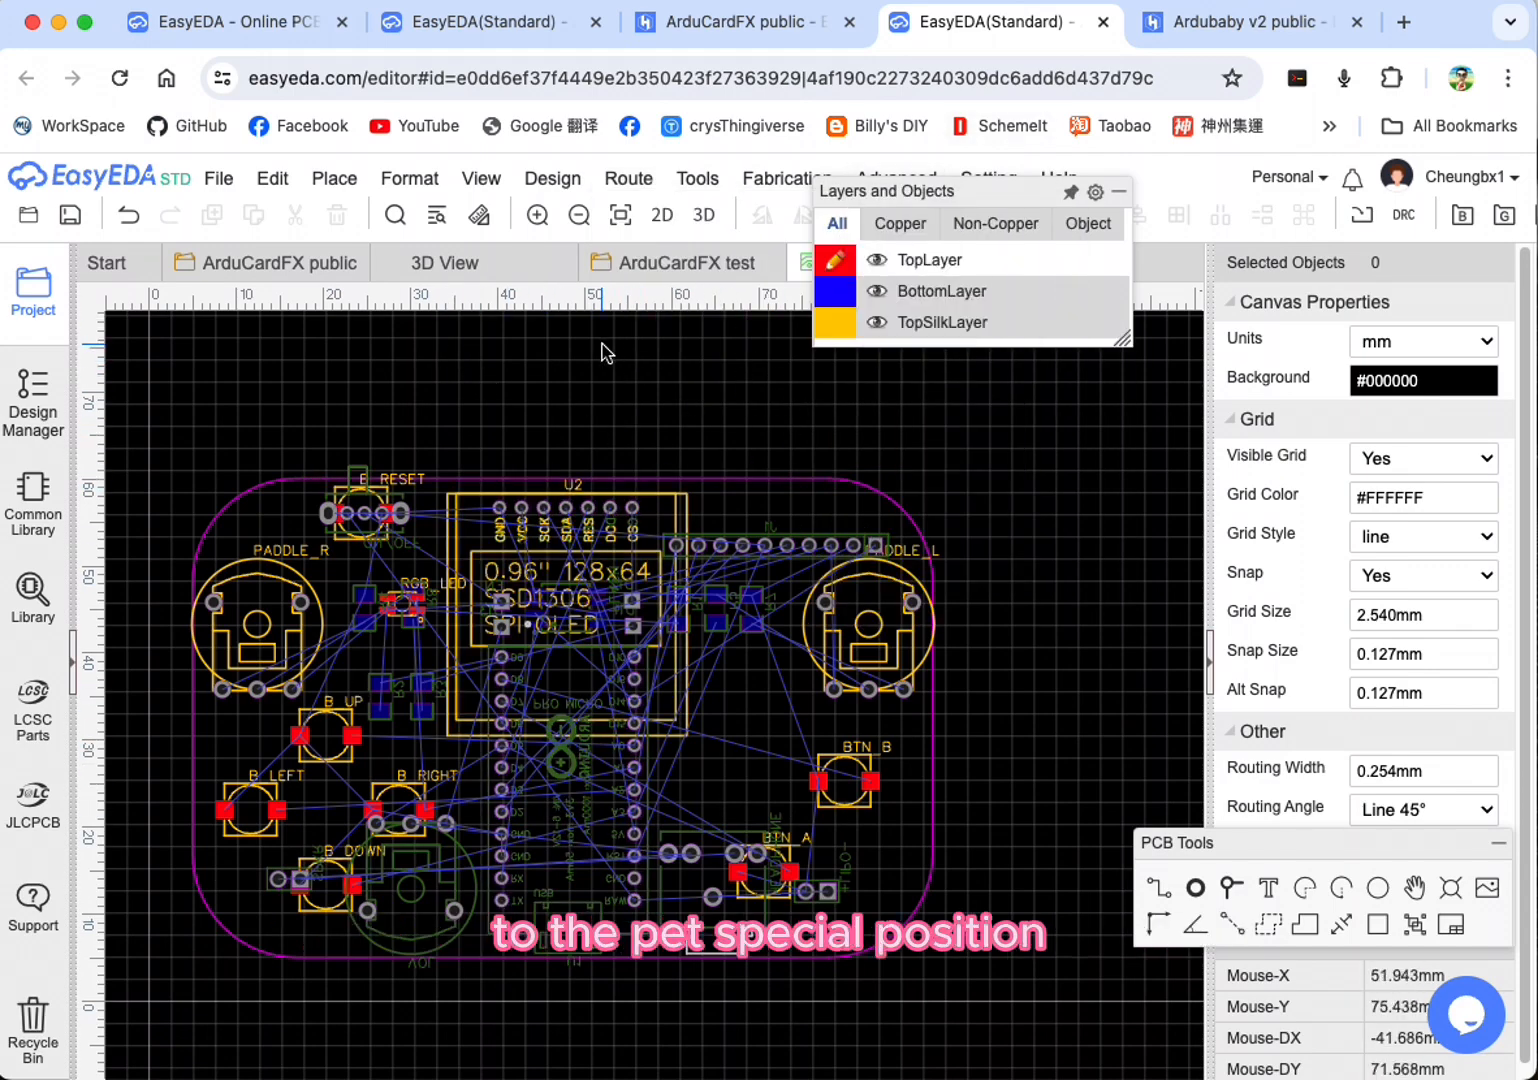
mouse_move(982, 188)
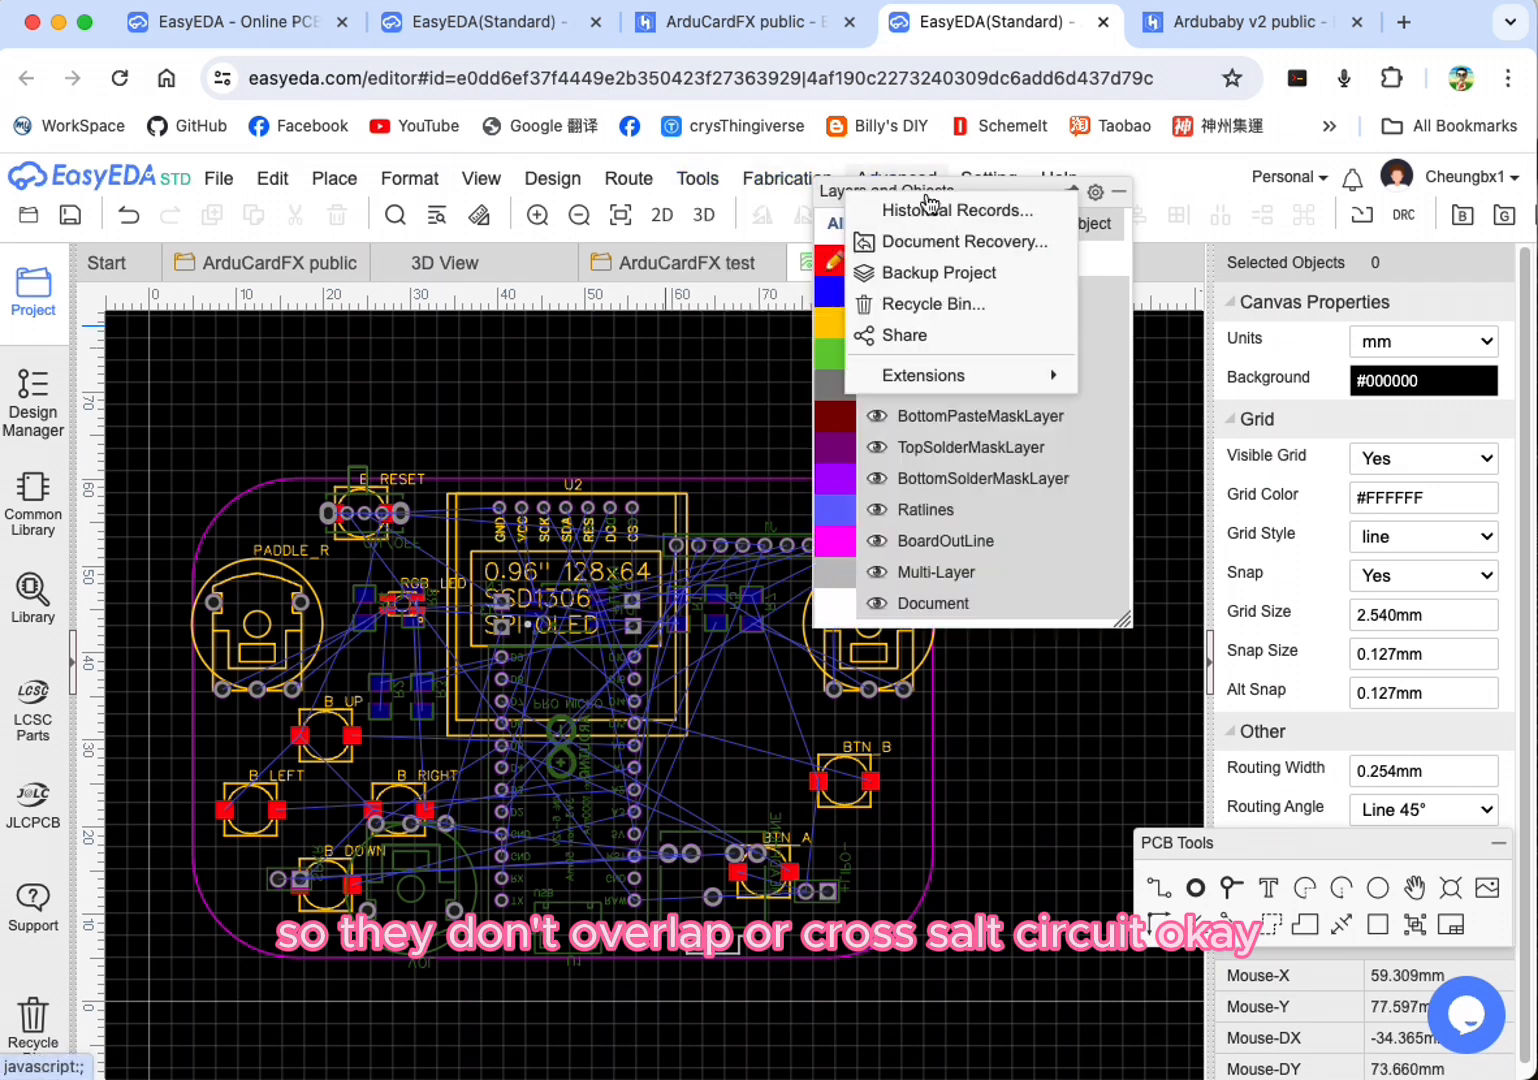
Step: Move the Layers and Objects panel clear of the board and save the PCB
drag(982, 188, 1266, 393)
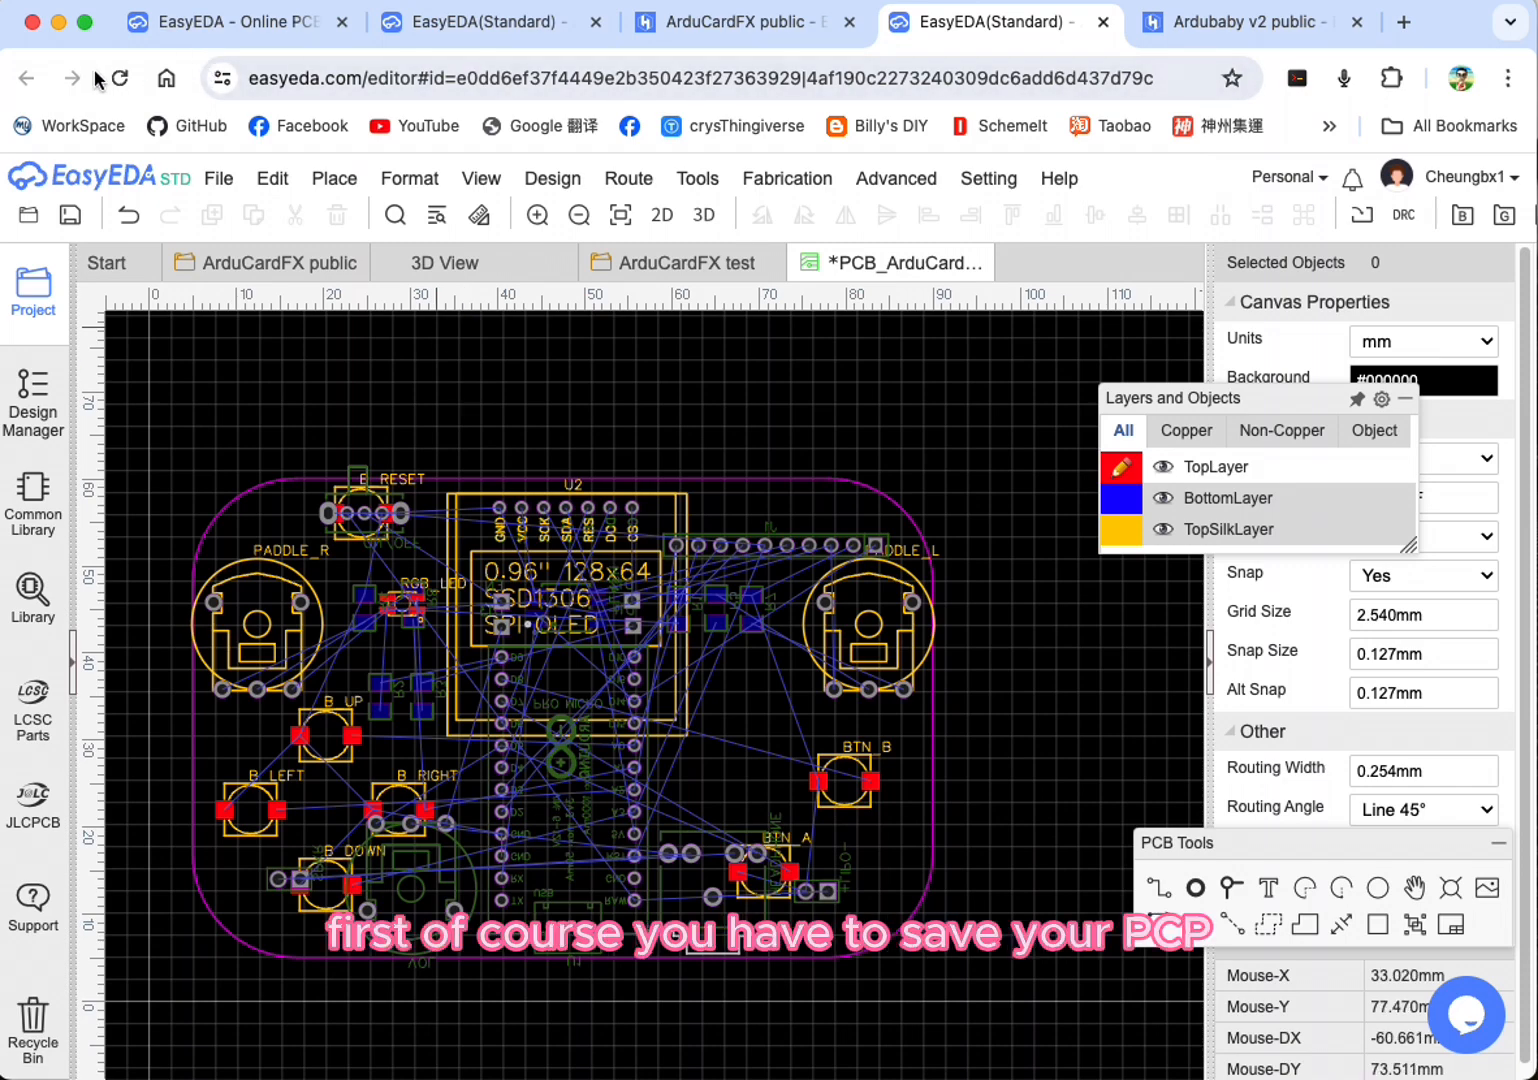
click(176, 2)
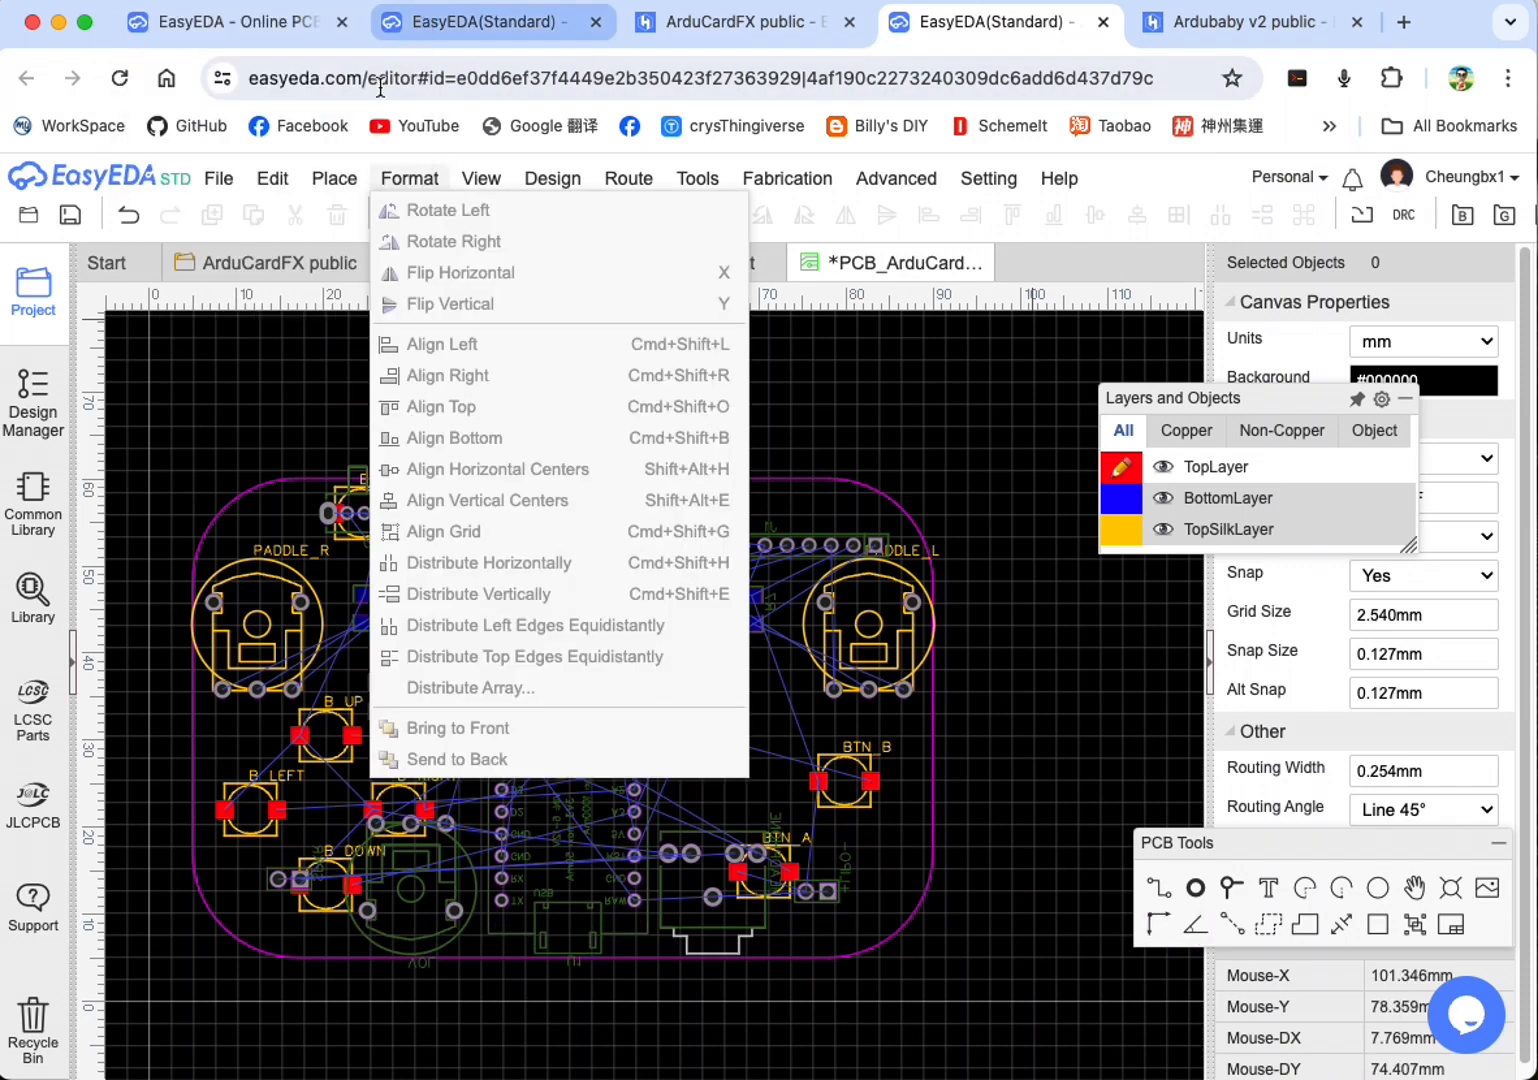
mouse_move(222, 180)
click(277, 290)
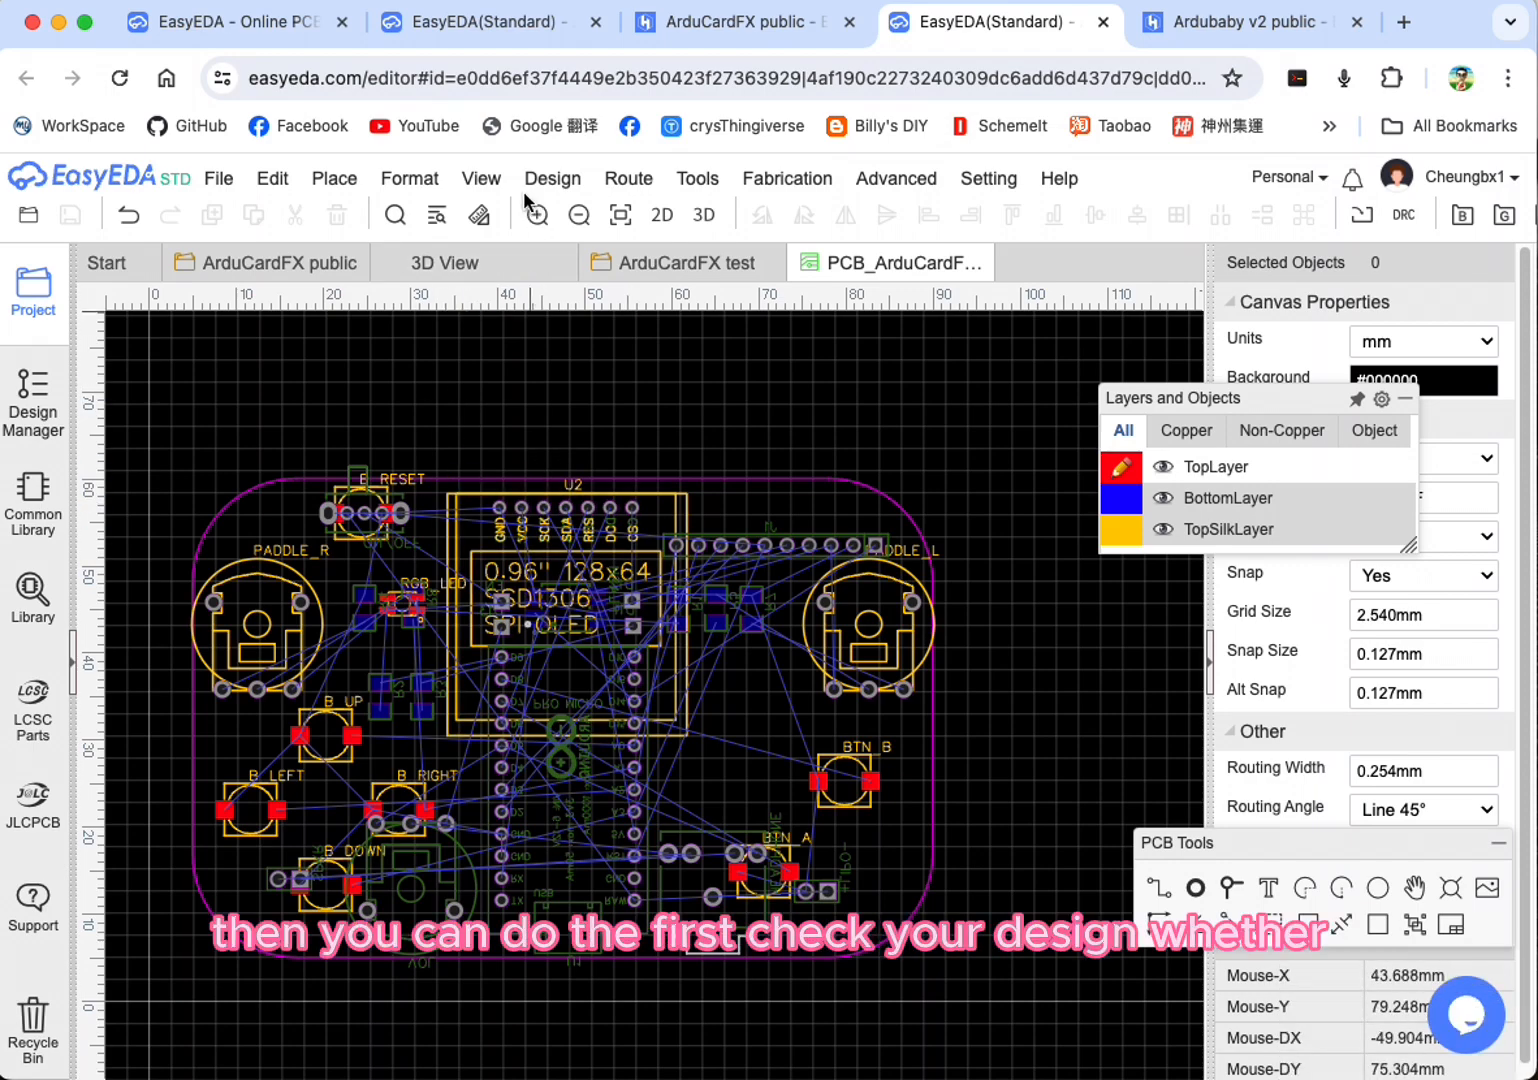
Step: Review the default design rule's track width, clearance and via limits and close the settings unchanged
click(409, 178)
mouse_move(592, 186)
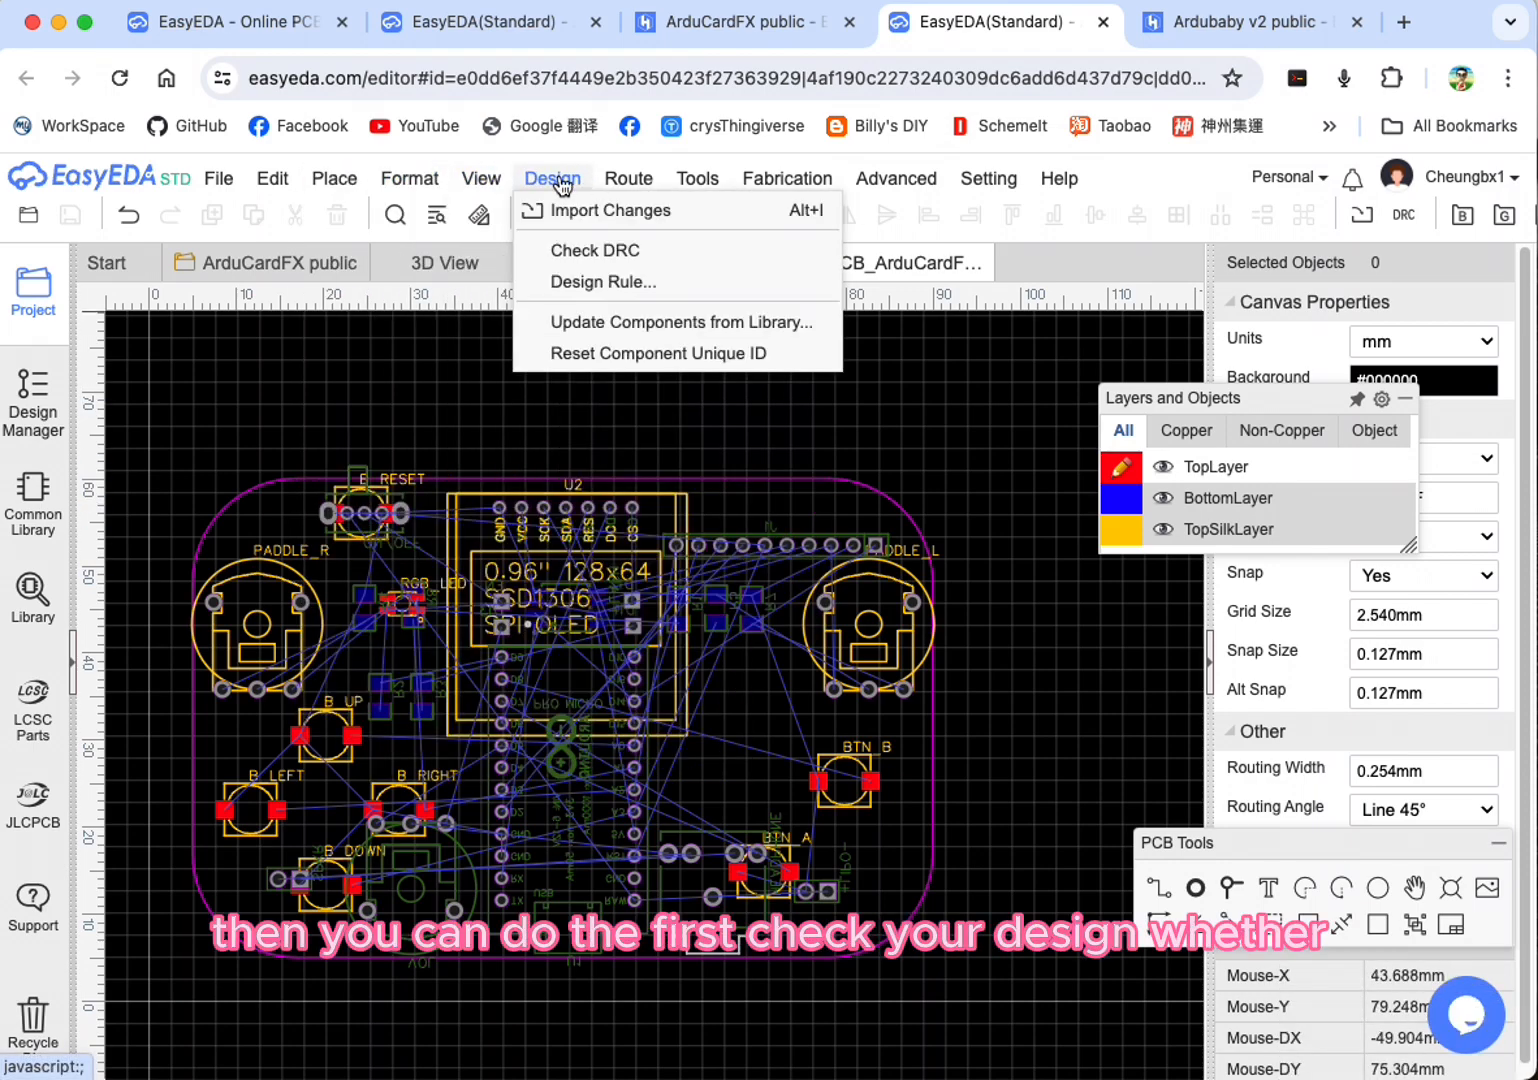
click(597, 284)
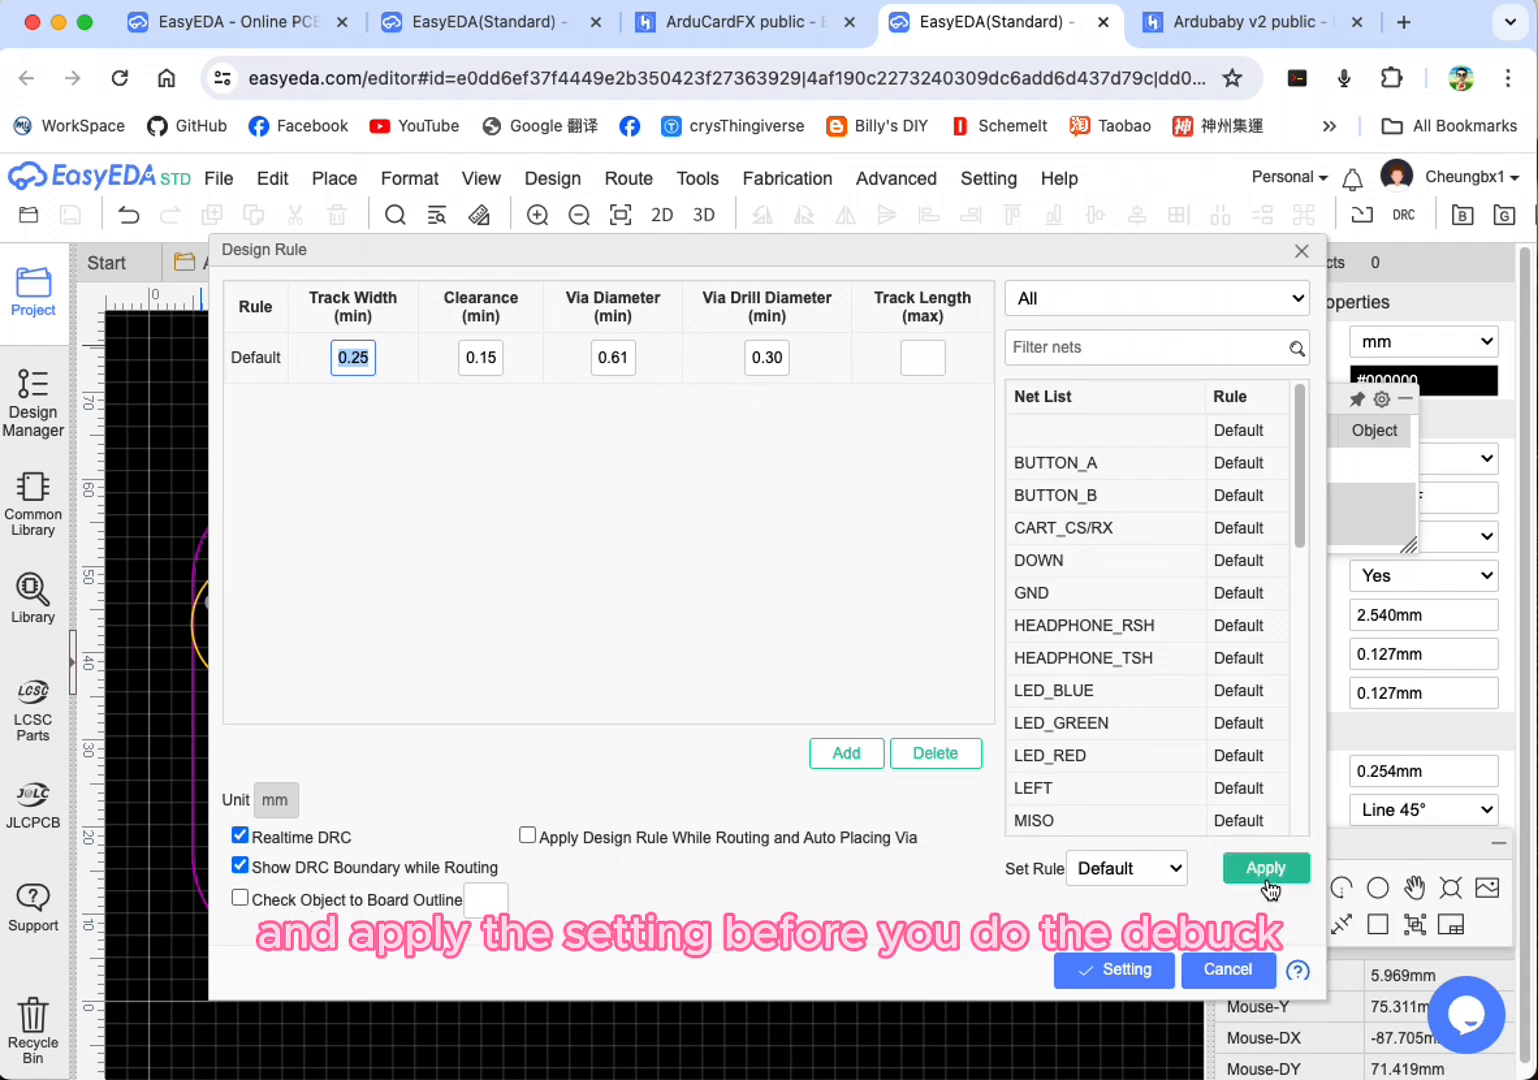
click(1228, 970)
Step: Run the DRC check on the board and read through the Pad - Pad clearance errors
click(549, 180)
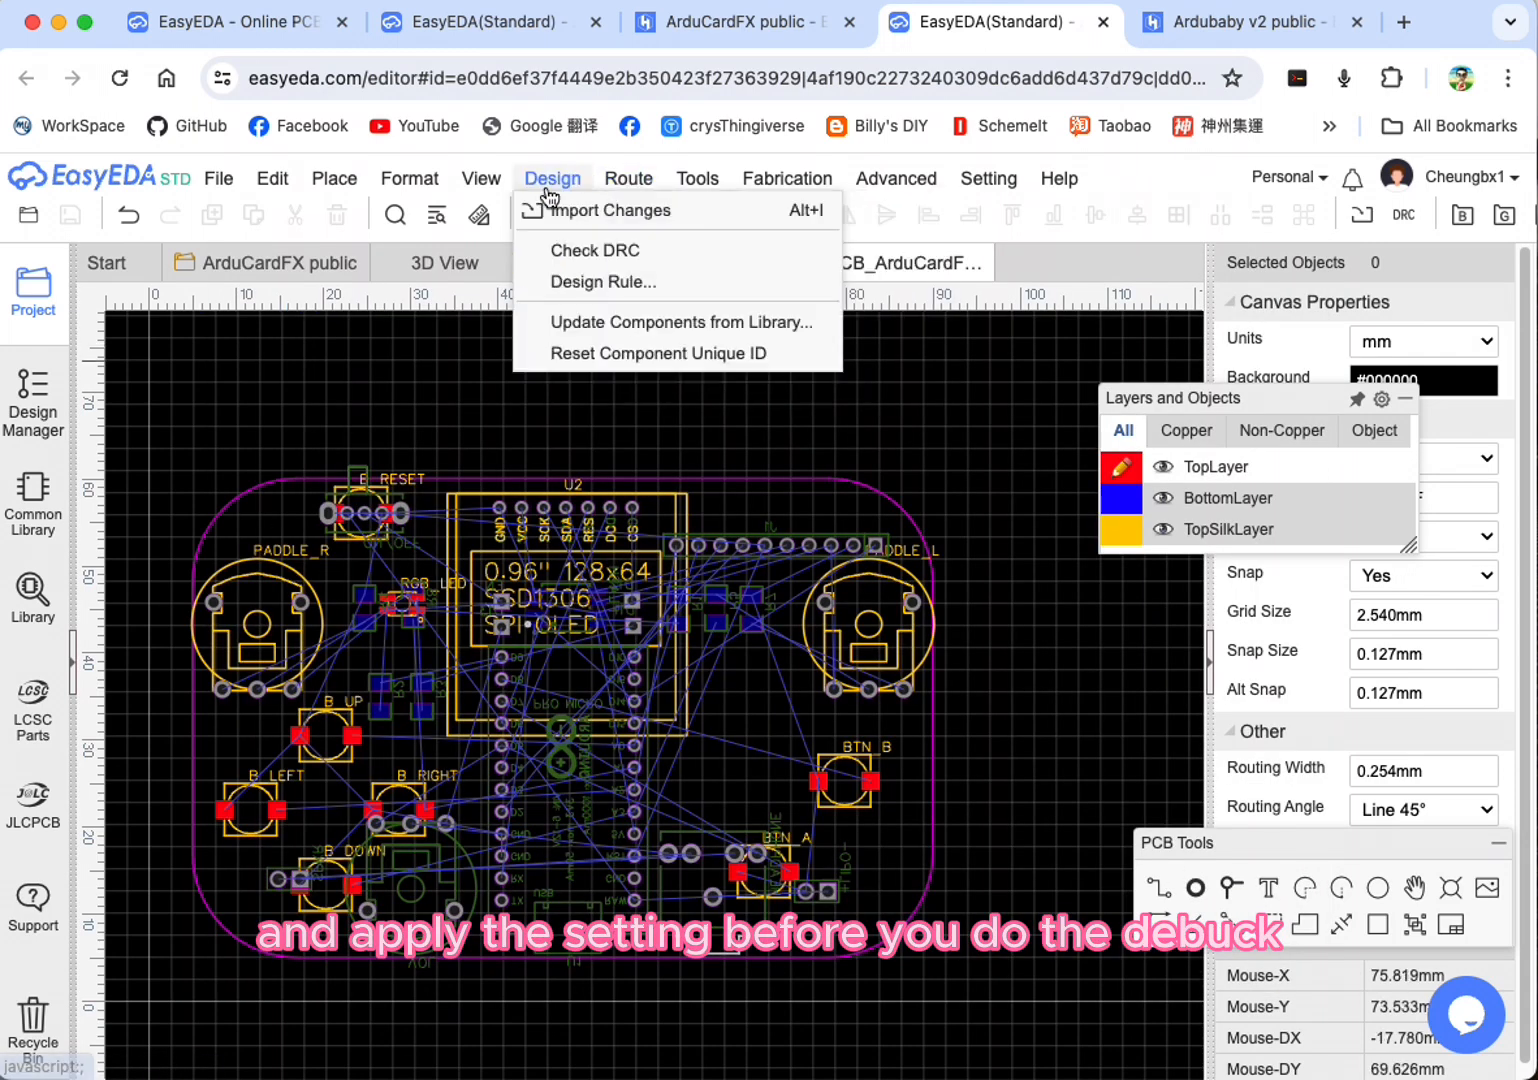
click(579, 252)
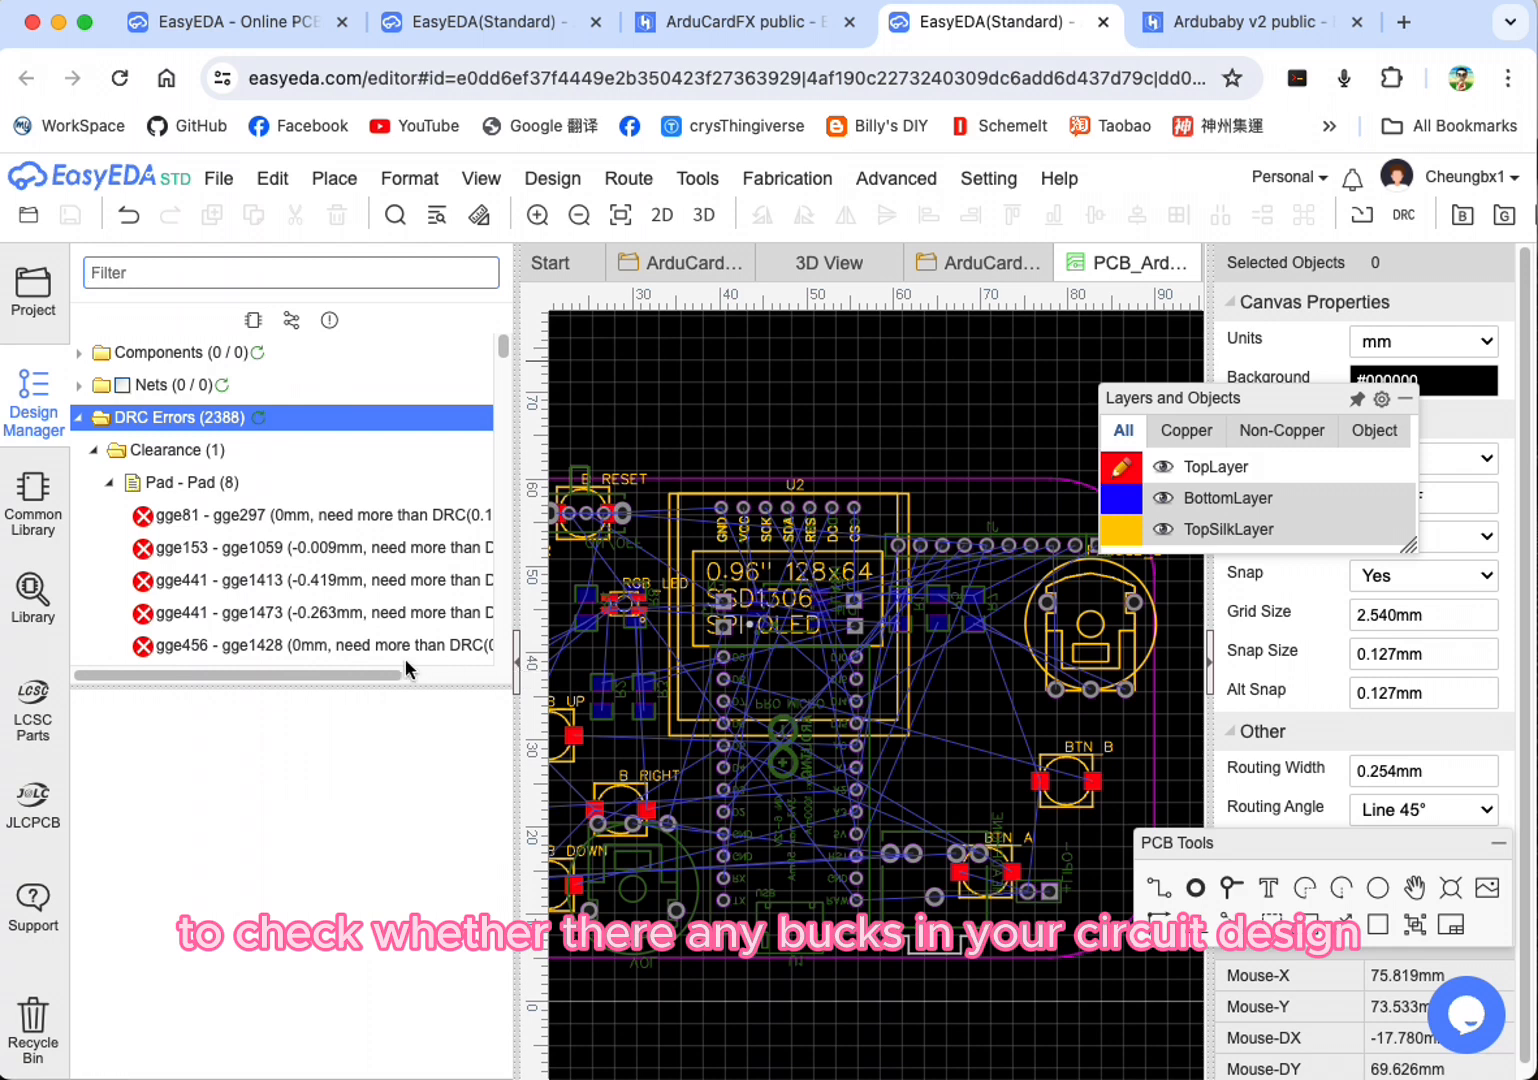
mouse_move(389, 663)
mouse_down()
mouse_move(491, 662)
mouse_move(373, 667)
mouse_move(393, 663)
mouse_up()
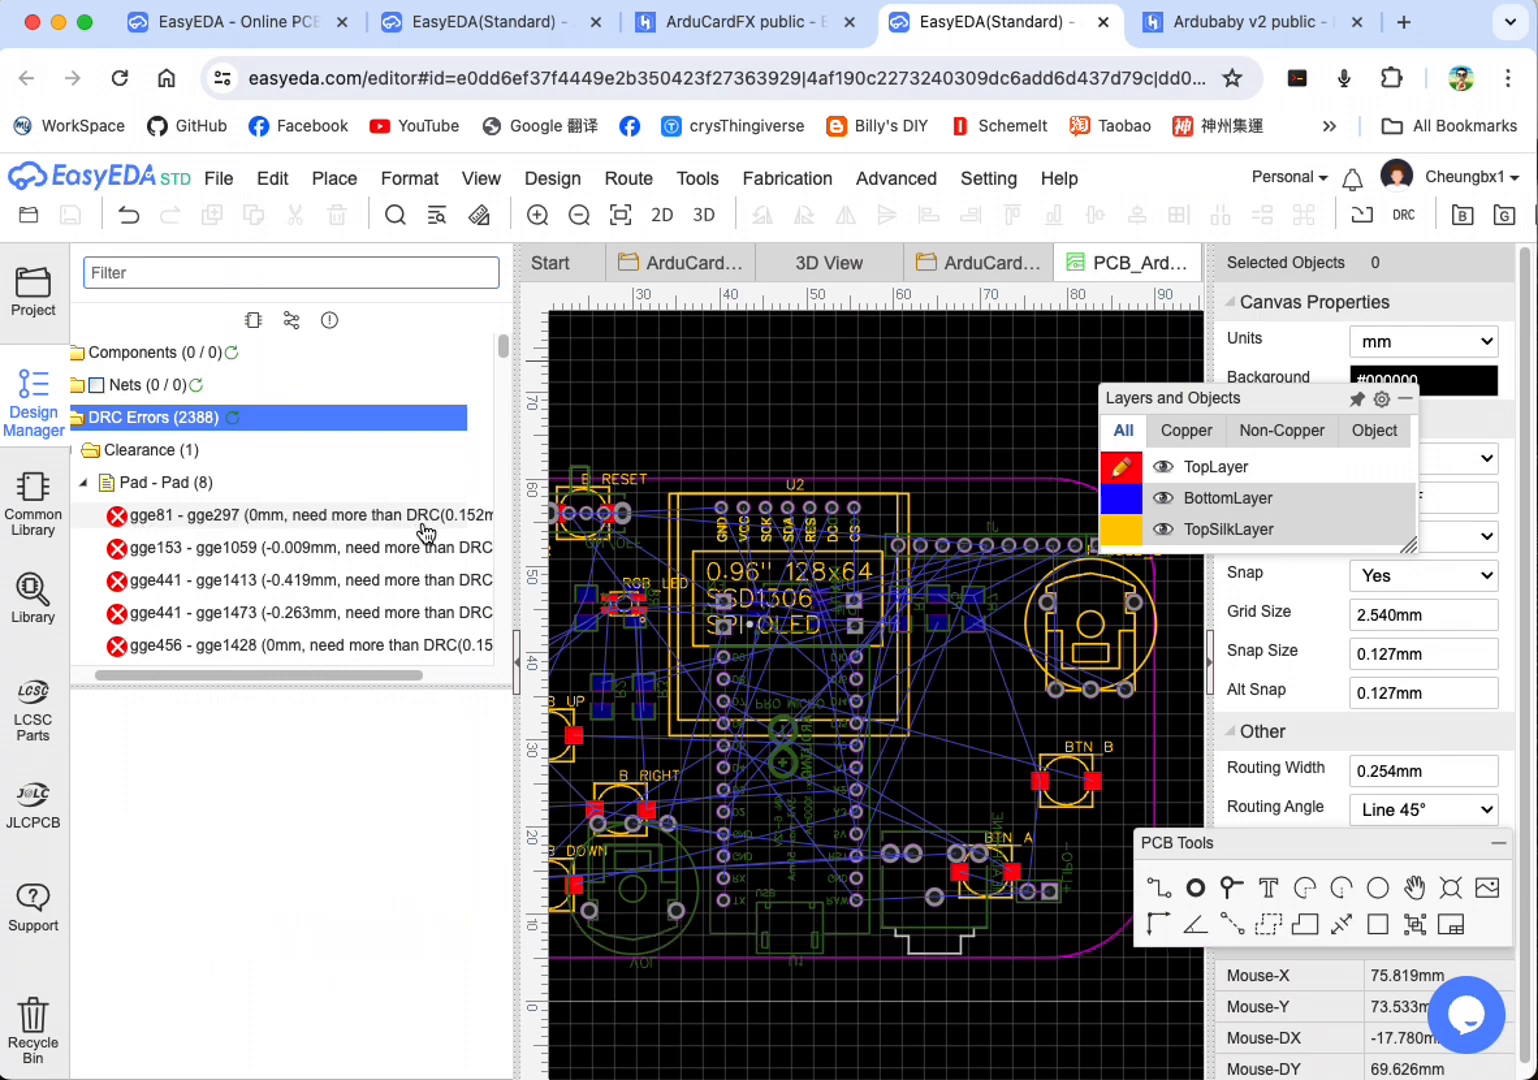
drag(359, 676, 430, 680)
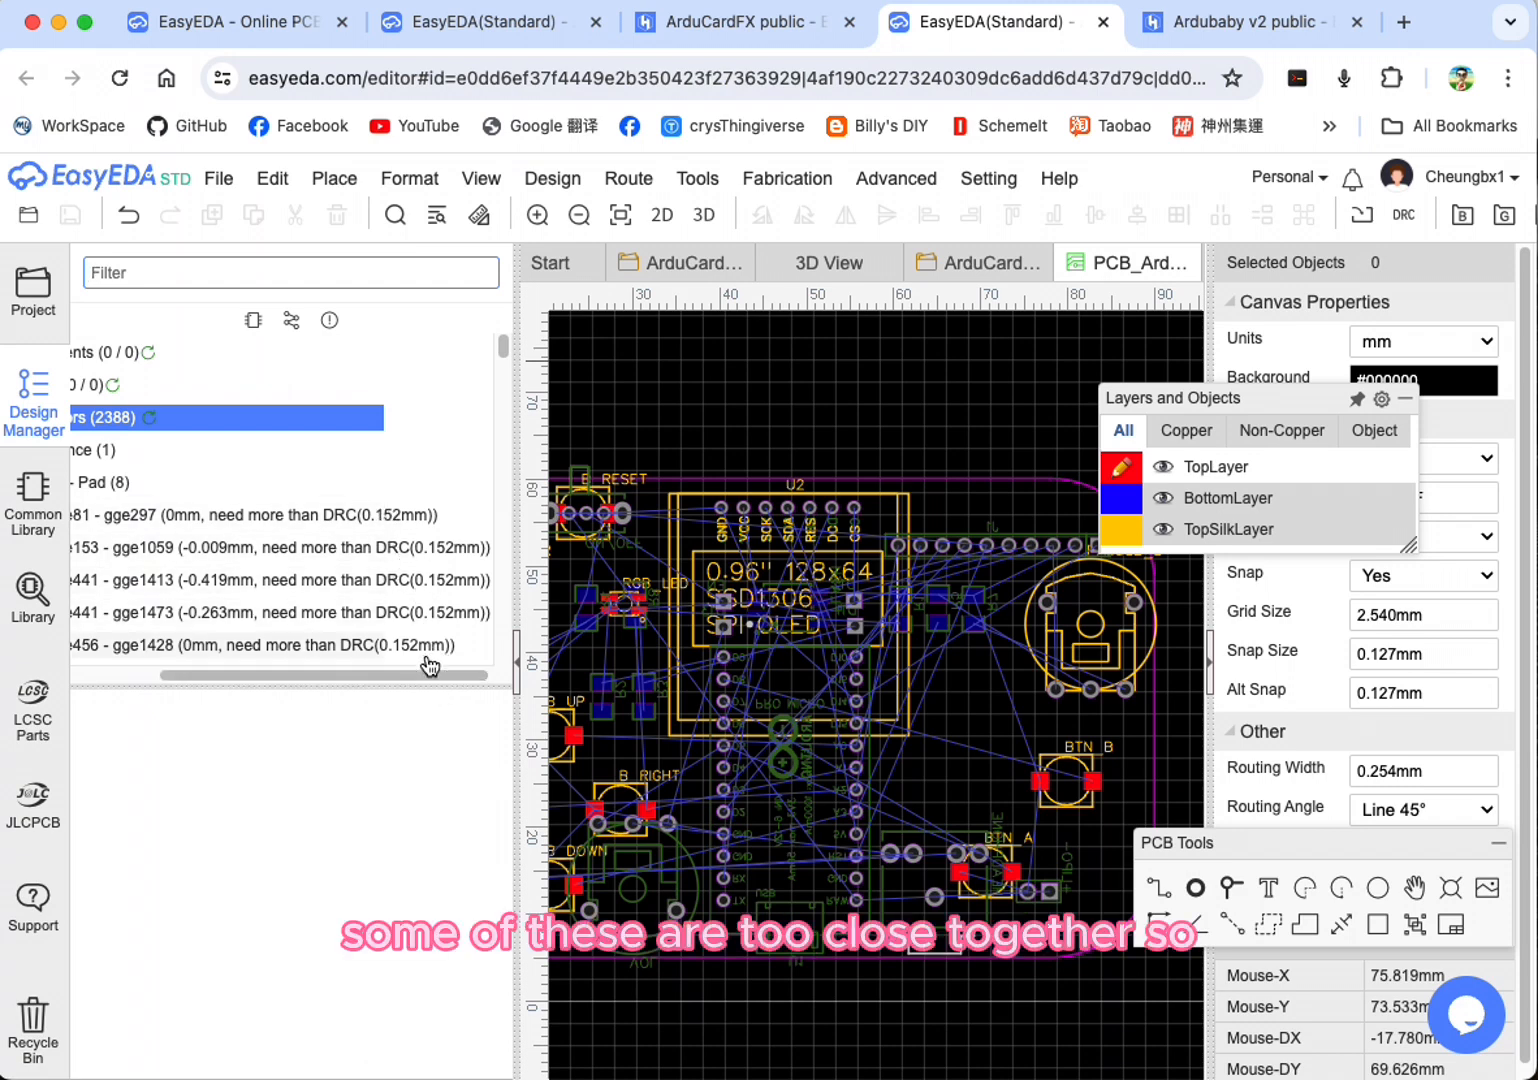
drag(360, 680, 205, 683)
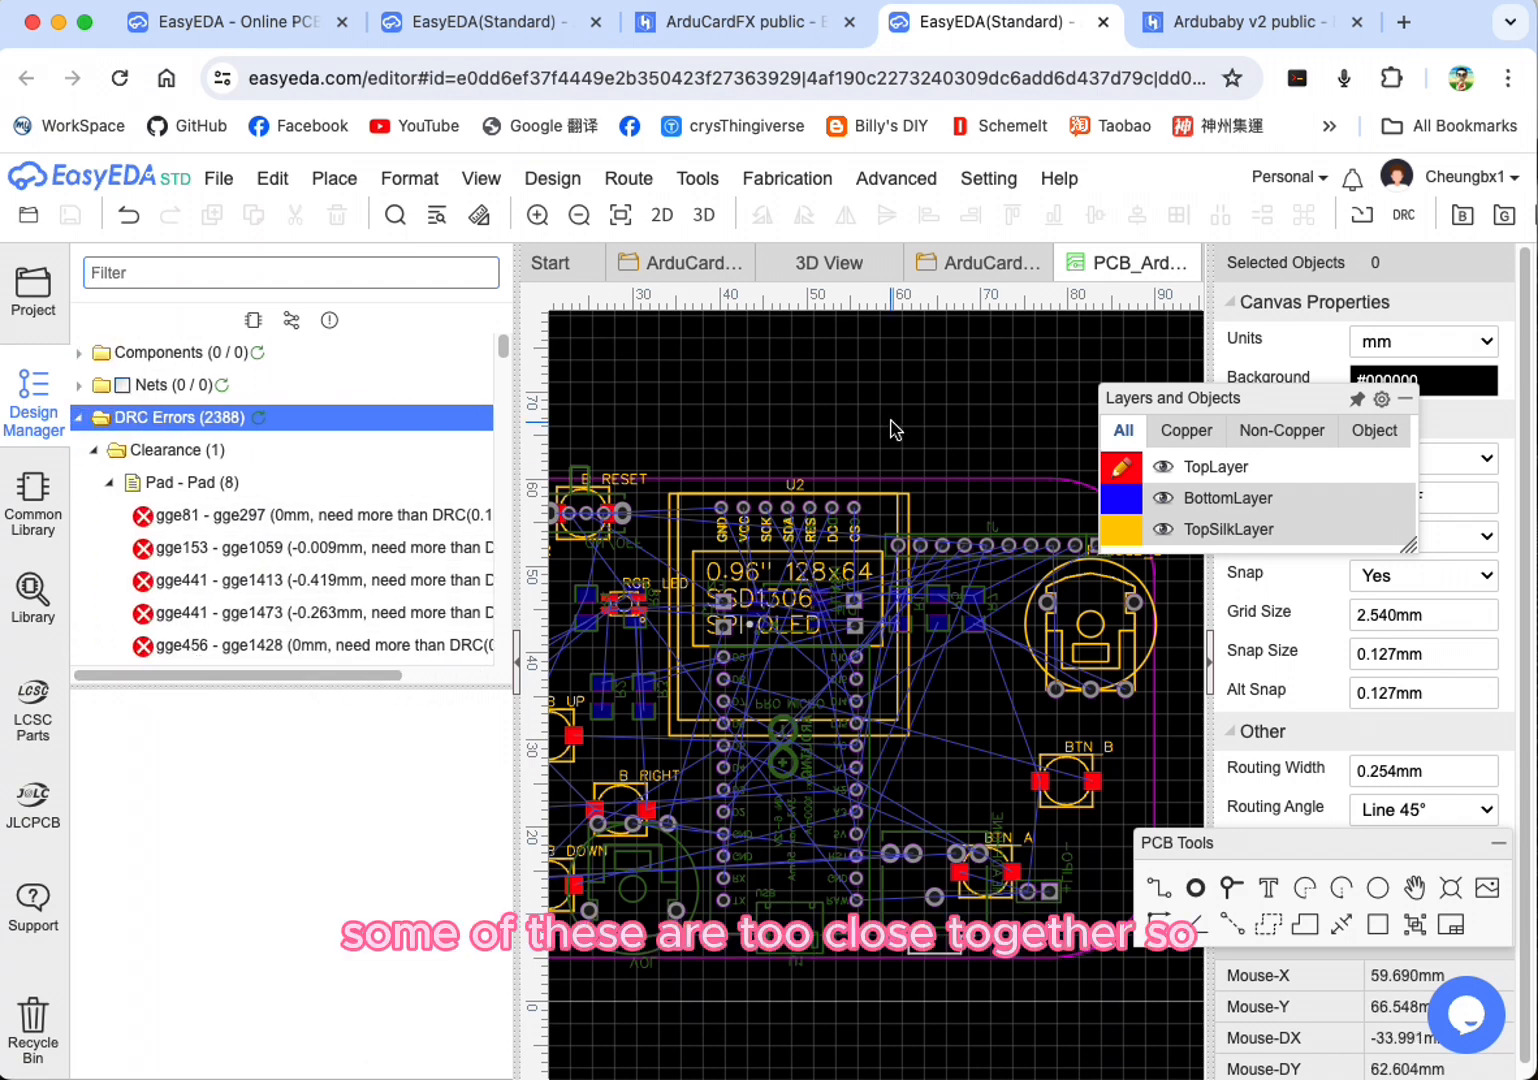
Step: Locate the first Pad - Pad clearance error and move the SPKR header below the B_DOWN button
click(192, 516)
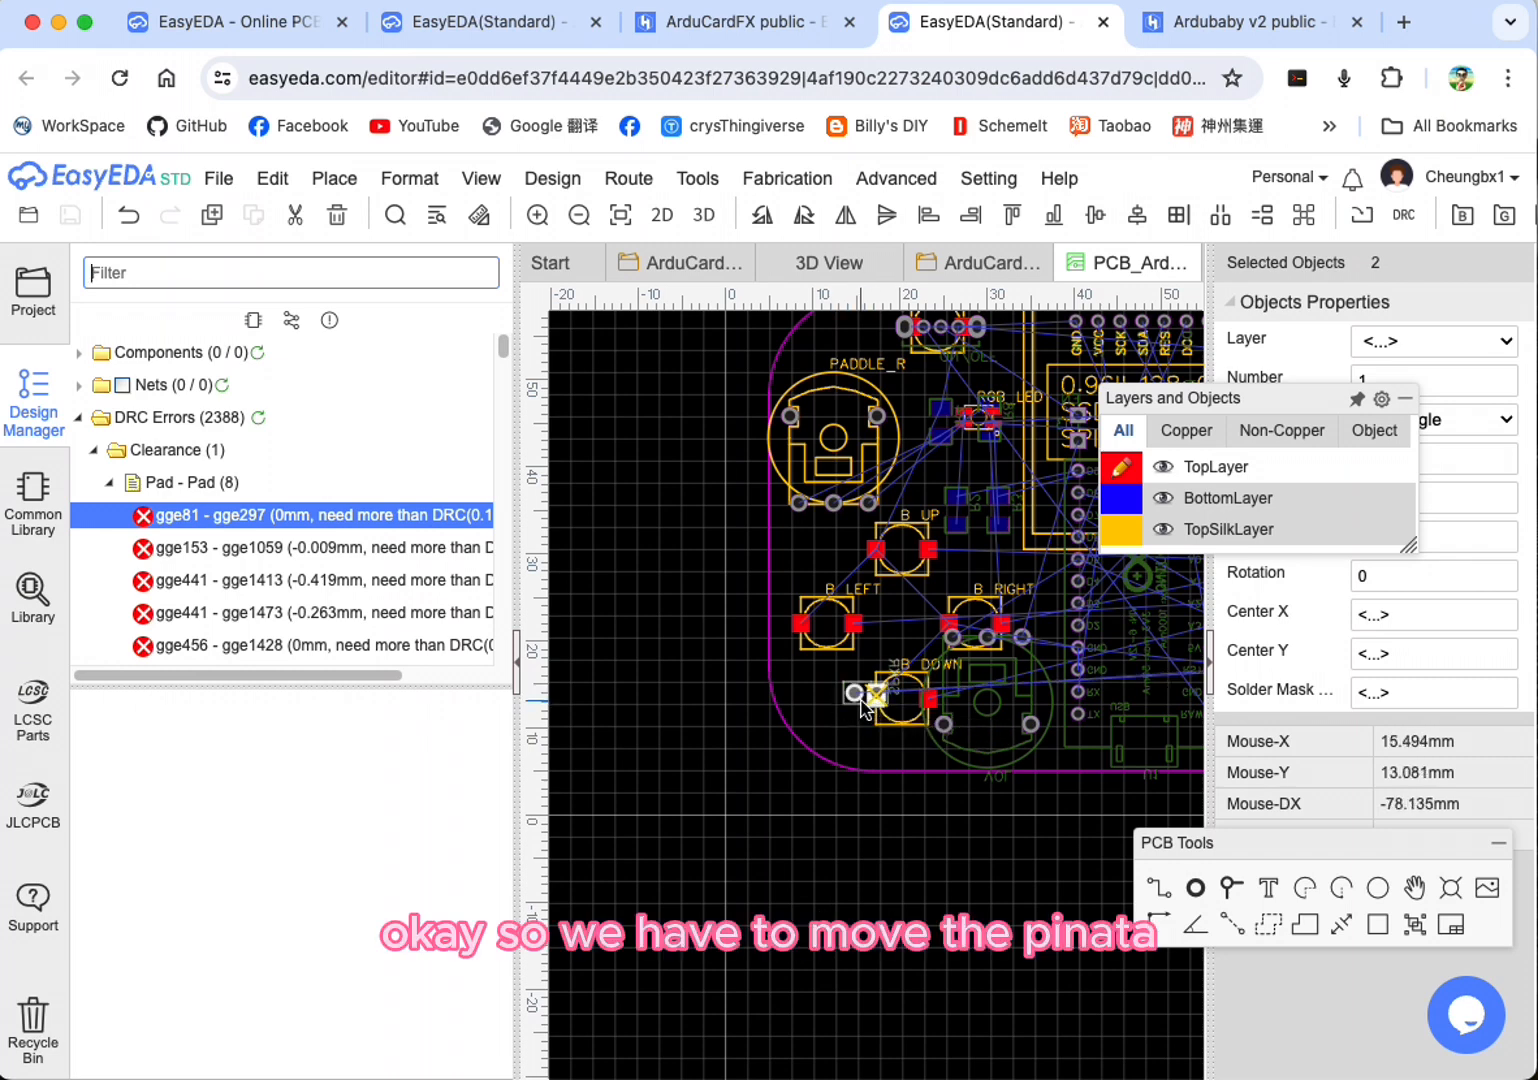
drag(862, 705, 883, 663)
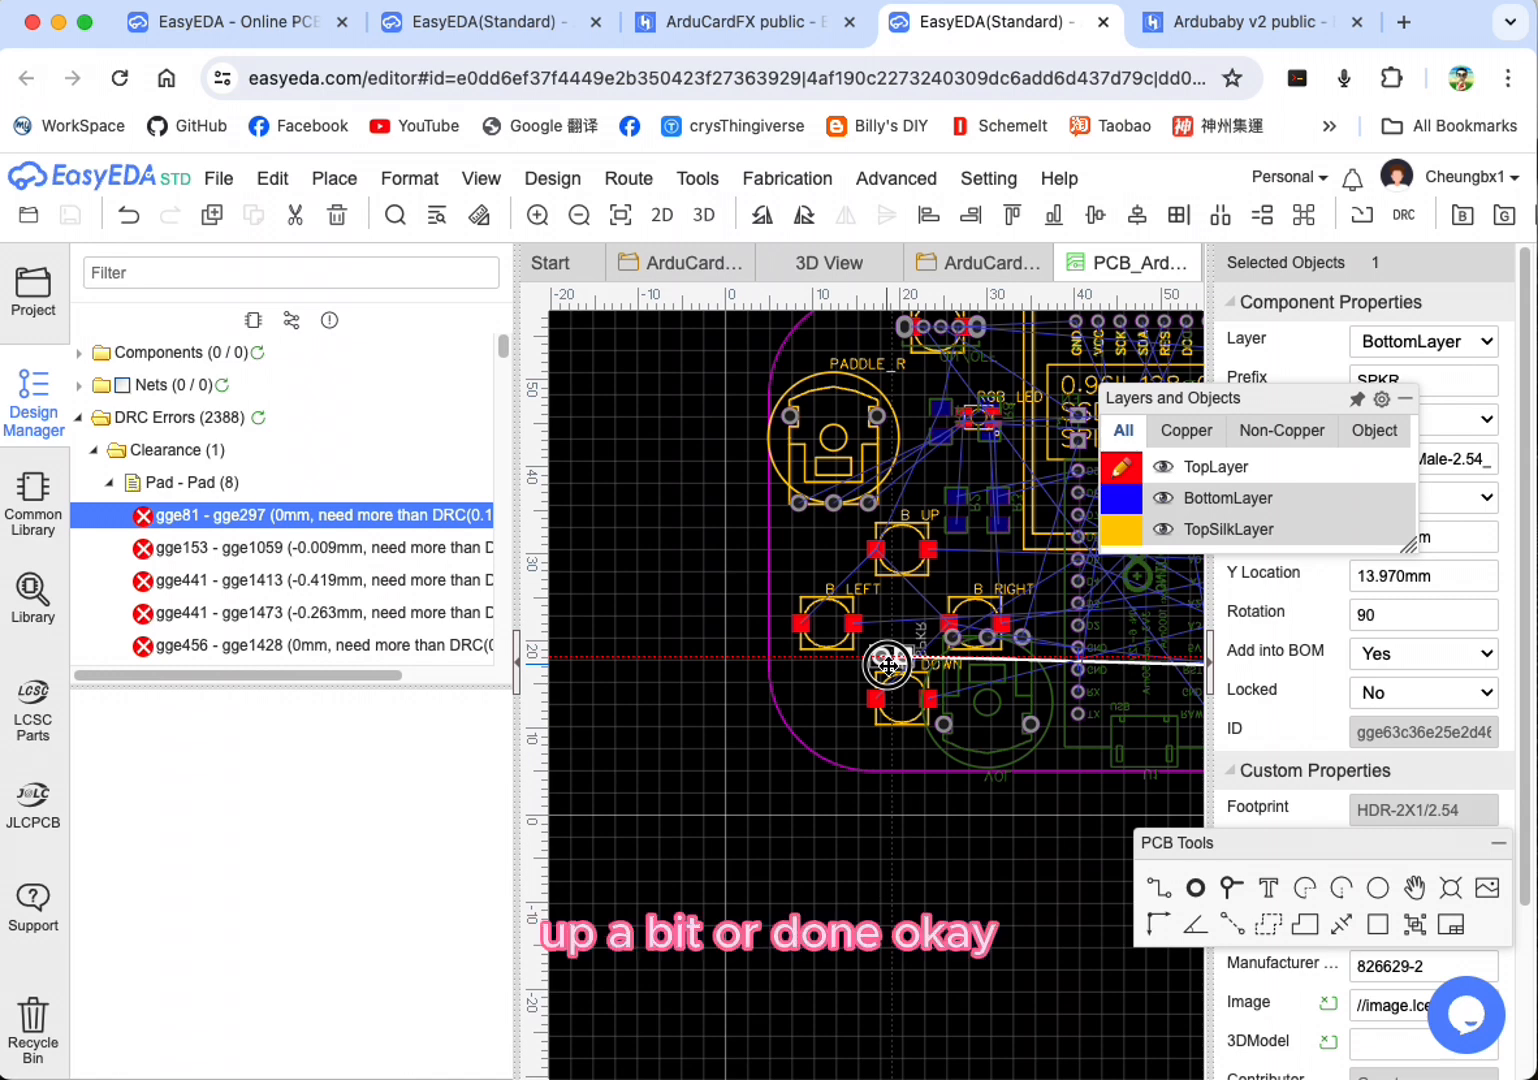
drag(887, 663, 889, 748)
Step: Locate the second Pad - Pad error and shift the two-pin header and BTN_A away from the headphone jack's pads
click(212, 550)
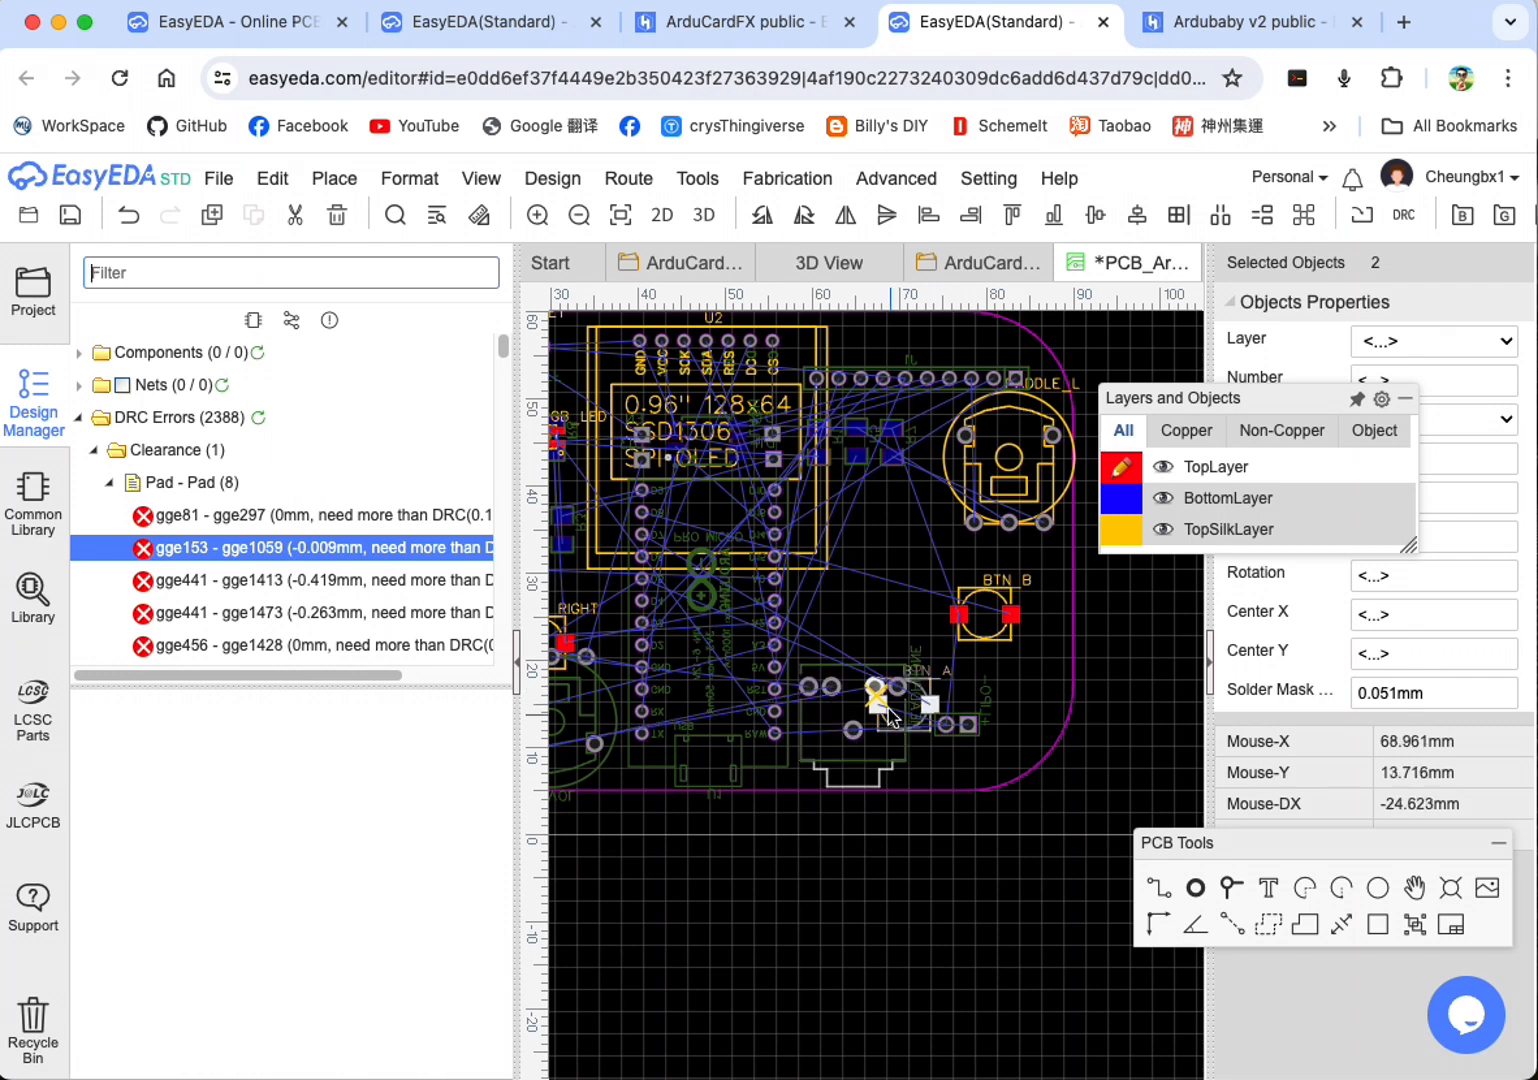
drag(899, 708, 997, 726)
click(915, 728)
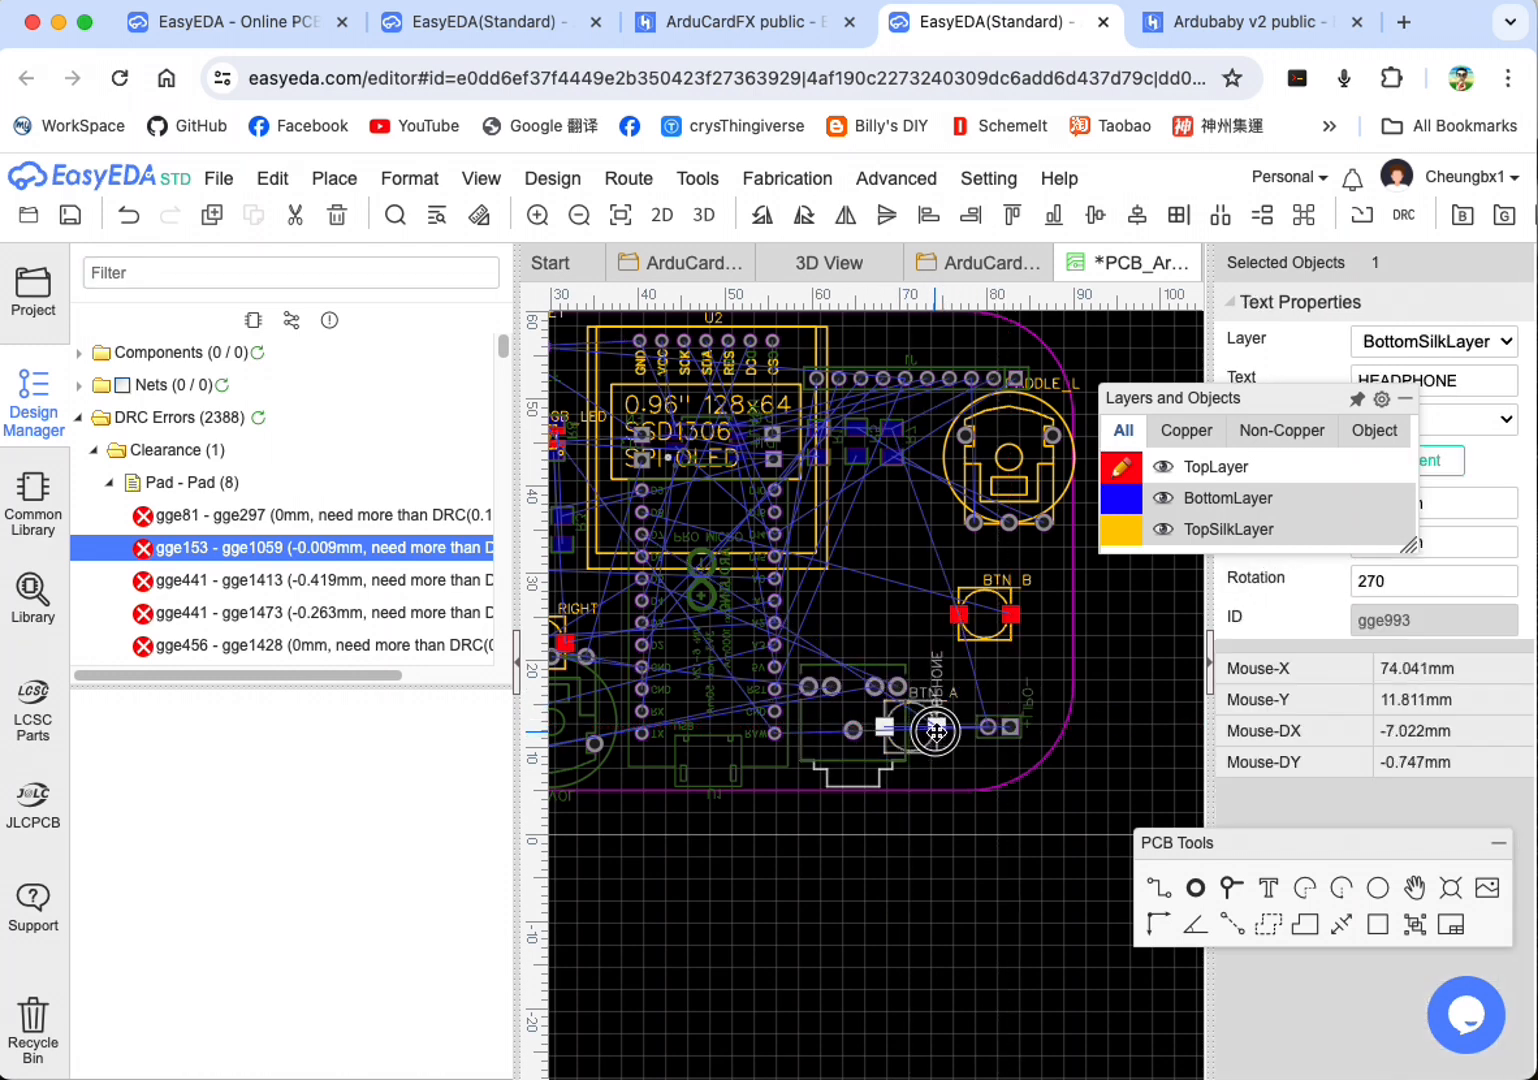
click(920, 728)
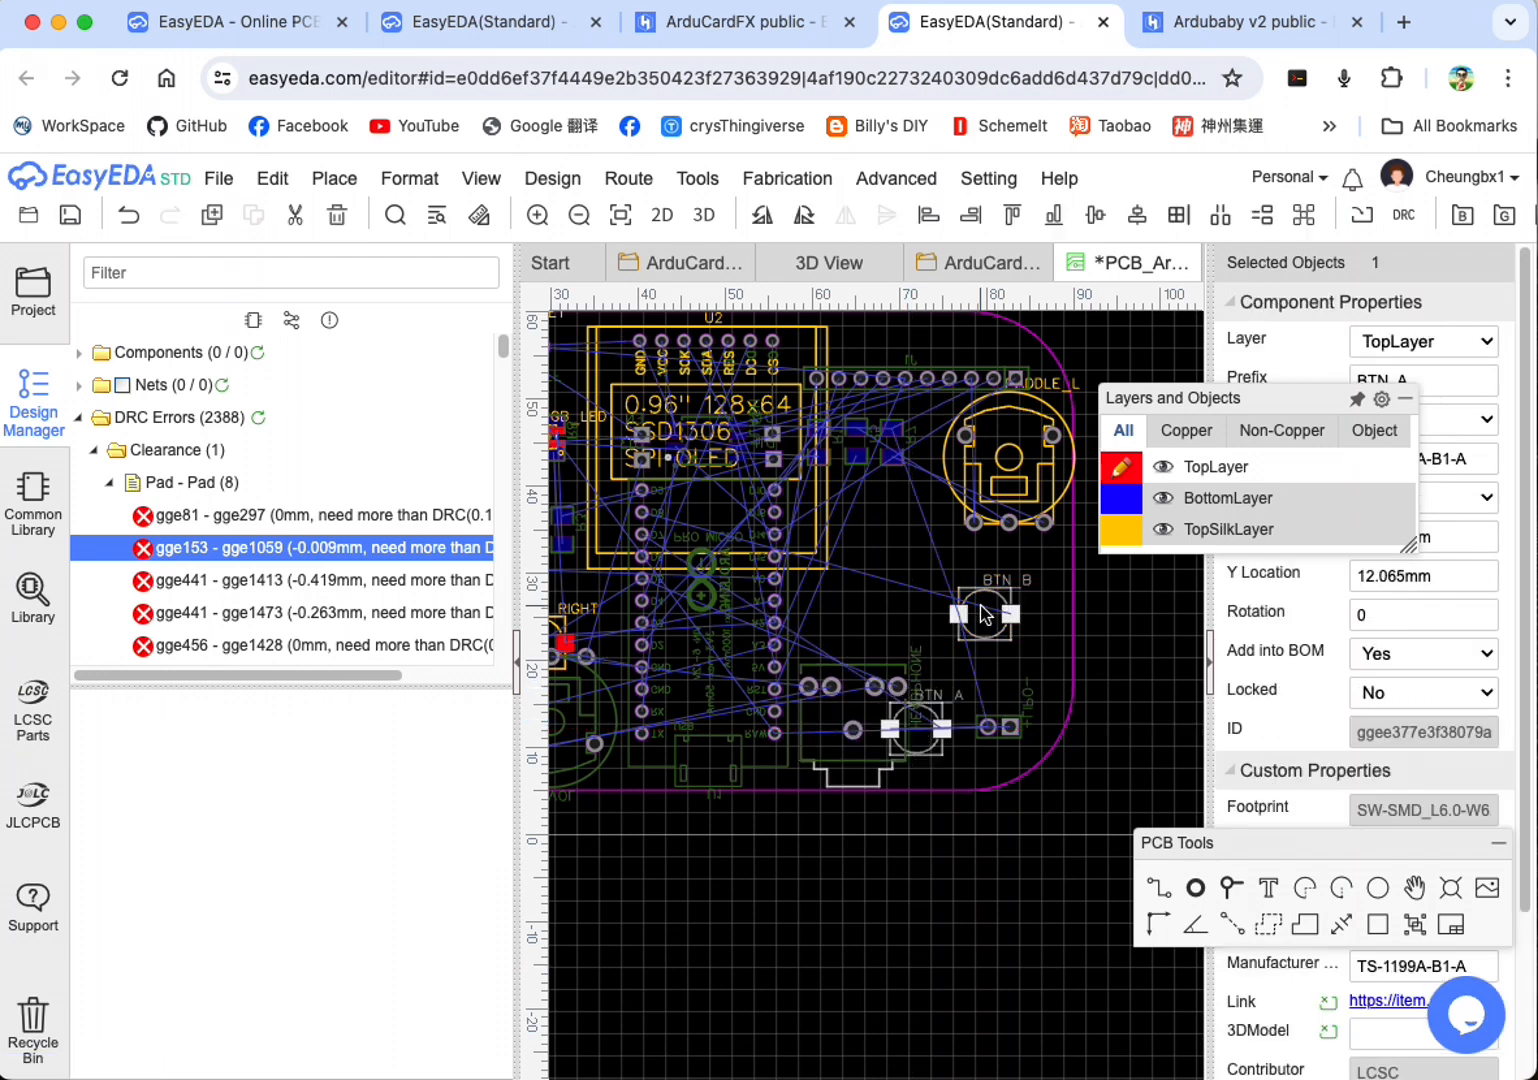
Step: Locate the remaining listed Pad - Pad errors and separate the B_RESET button and the ON/OFF switch, placing the button on the switch's left
click(420, 580)
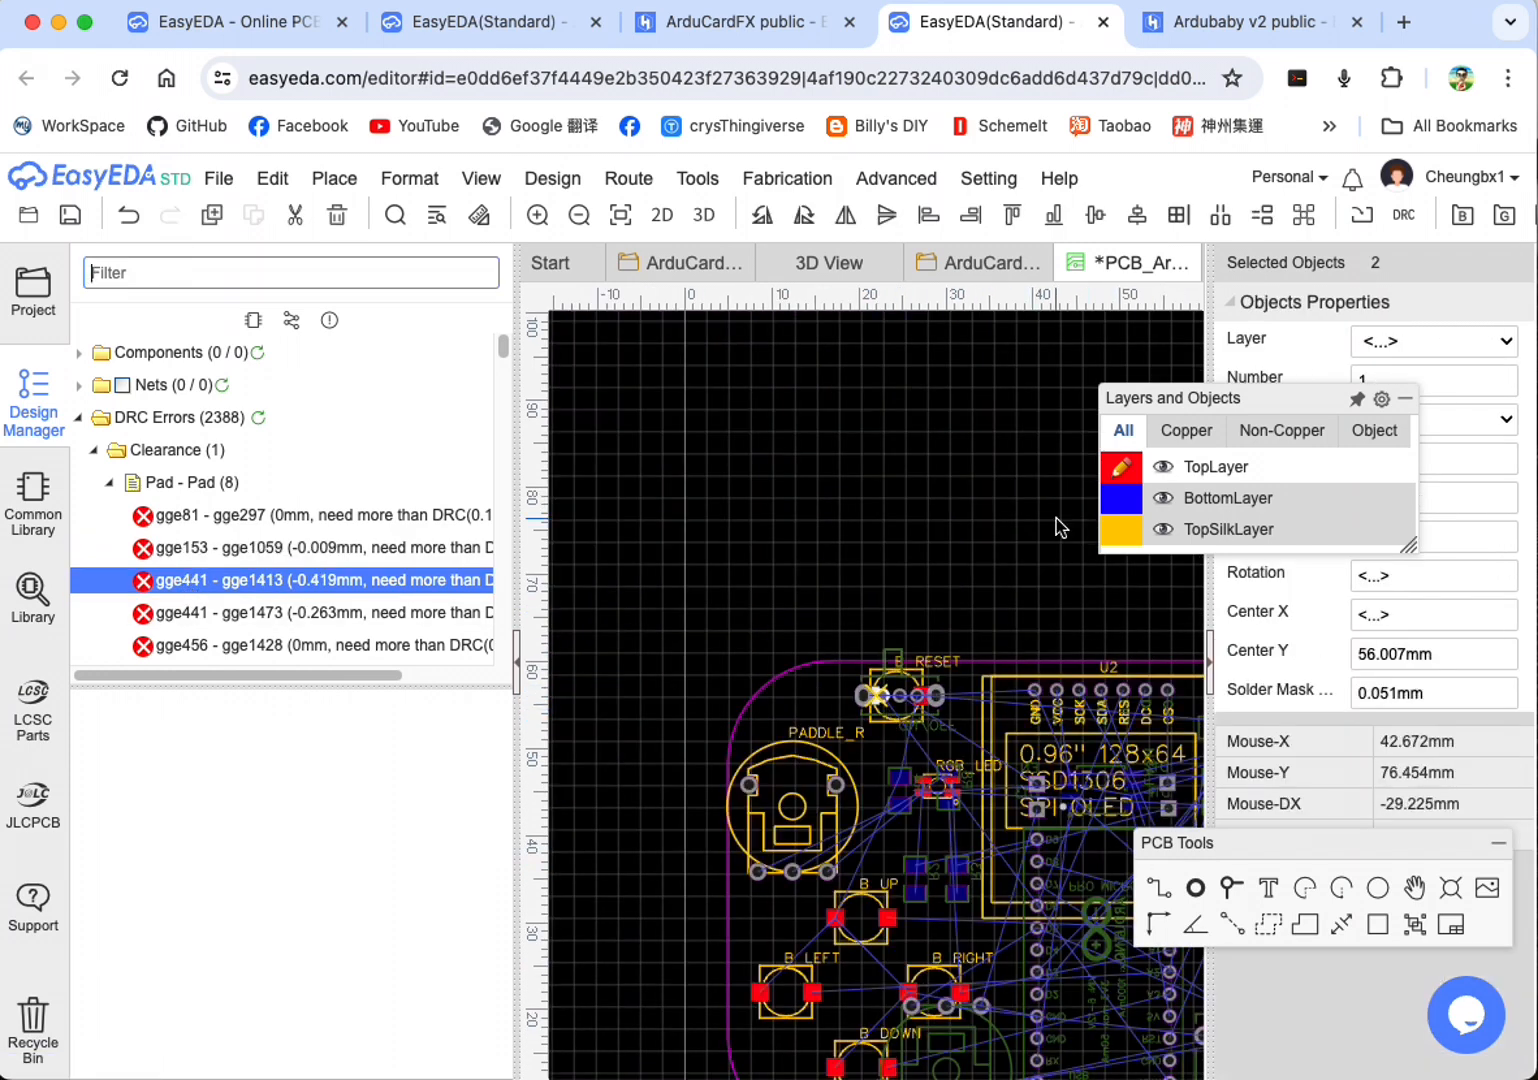
right_drag(1110, 621, 846, 546)
drag(633, 637, 572, 634)
scroll(672, 680, down, 4)
scroll(645, 655, up, 4)
mouse_move(812, 738)
mouse_down()
mouse_move(791, 738)
mouse_move(898, 742)
mouse_move(811, 742)
mouse_up()
scroll(900, 752, up, 2)
scroll(985, 815, down, 4)
right_drag(985, 825, 710, 585)
click(210, 611)
scroll(958, 701, down, 1)
scroll(942, 704, up, 4)
drag(808, 691, 800, 690)
click(410, 645)
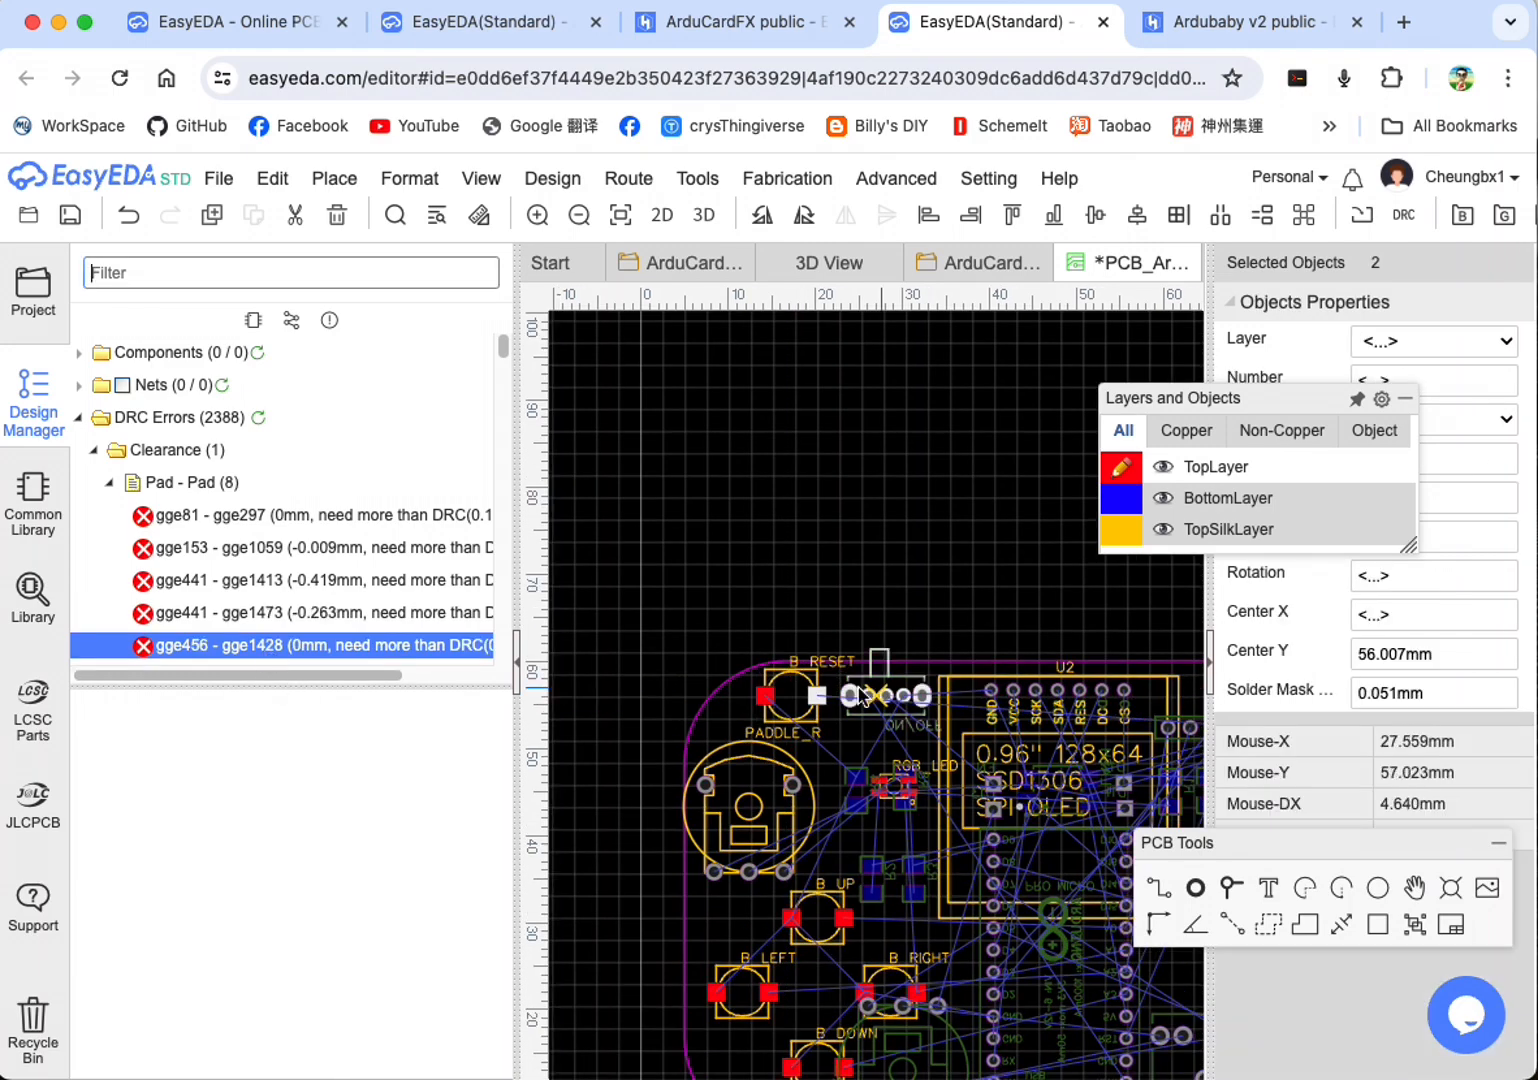
Step: Rerun the DRC check and locate the first remaining Pad - Pad clearance error, at the B_RIGHT button
click(552, 178)
click(549, 247)
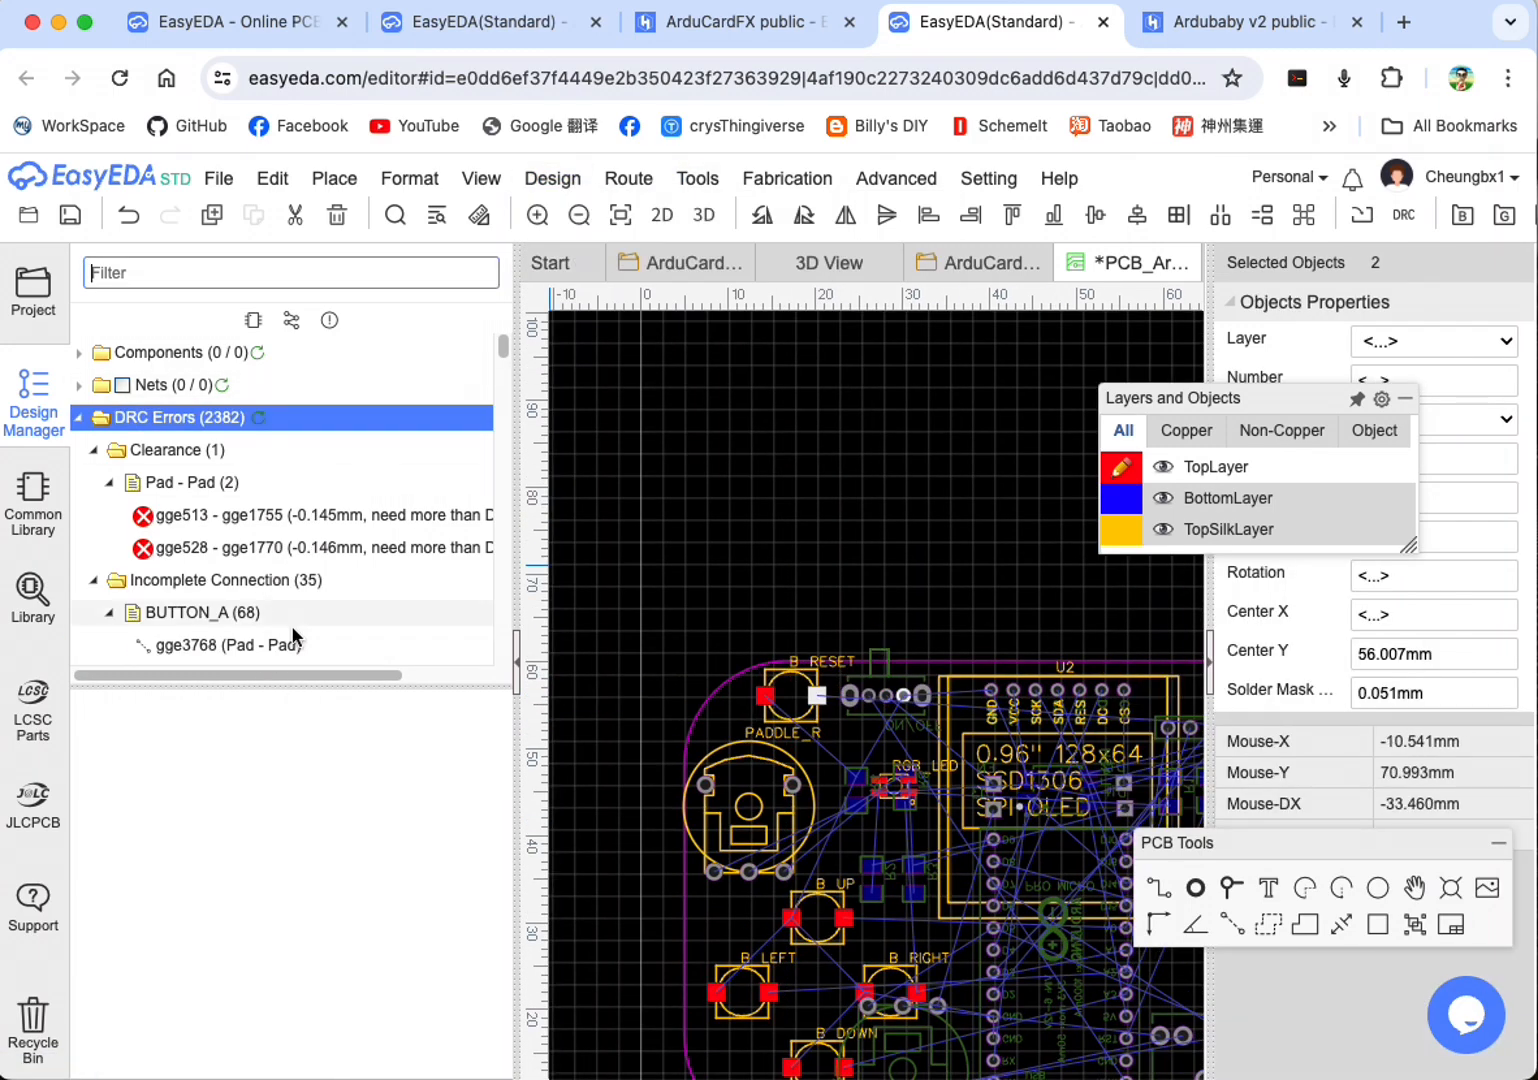
click(220, 515)
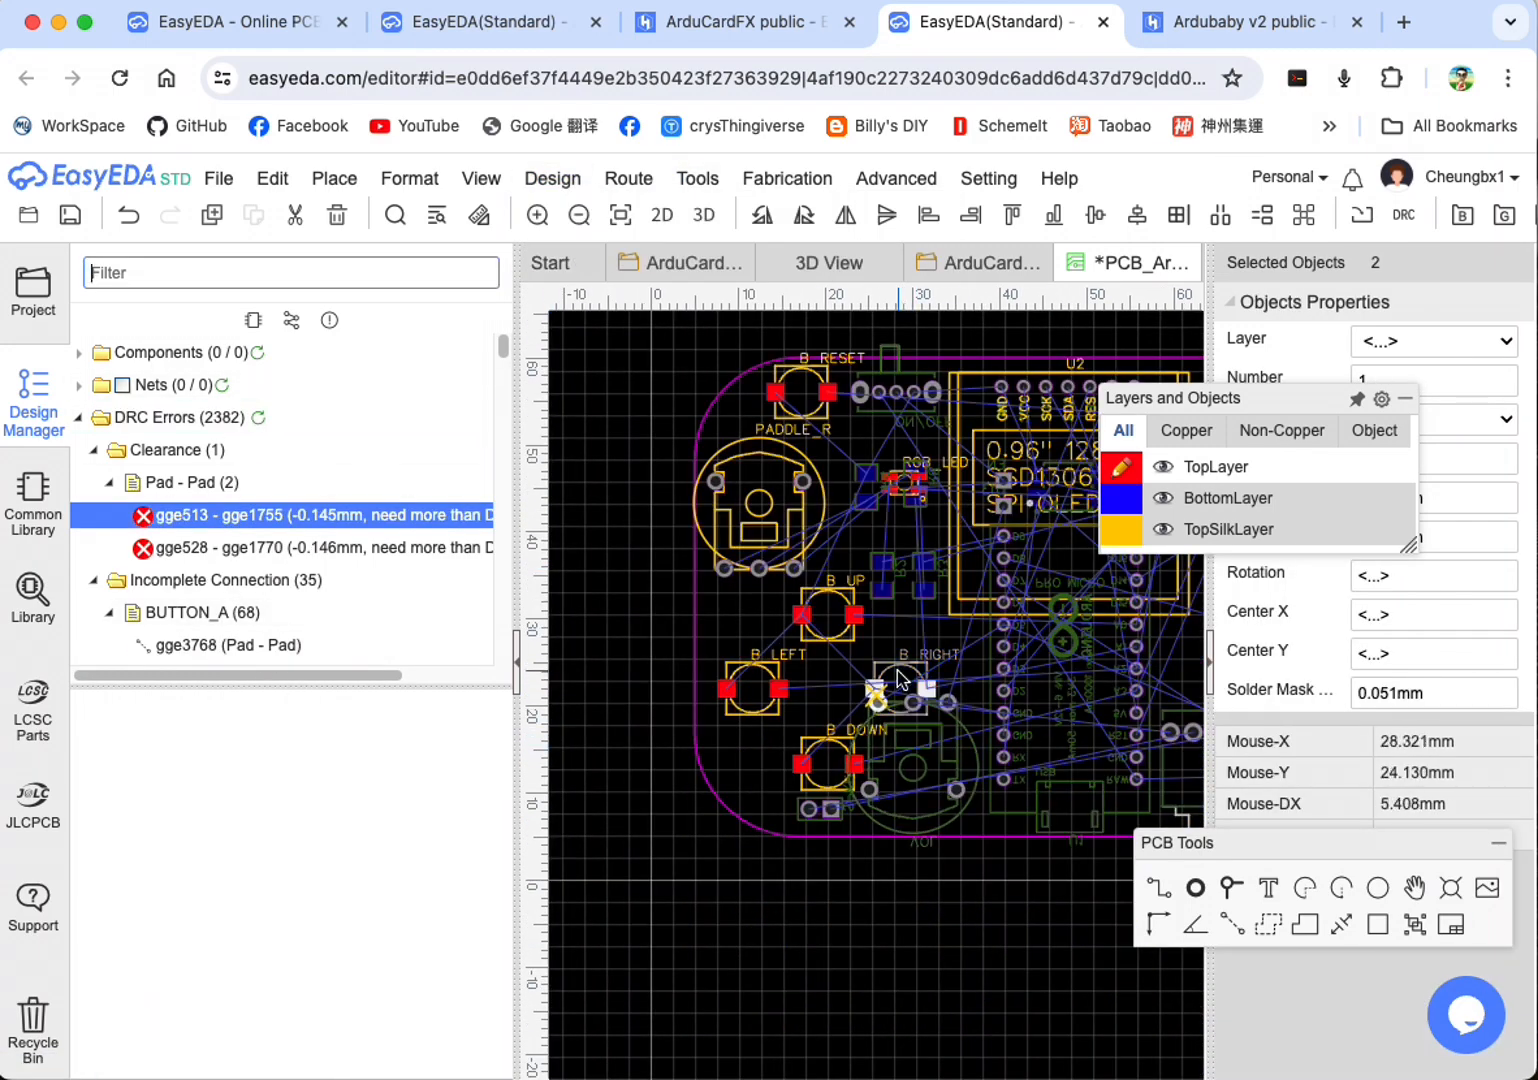
Step: Swap the VOL potentiometer and the headphone jack along the board's lower edge, and locate the second remaining Pad - Pad error
click(906, 757)
mouse_move(906, 760)
mouse_down()
mouse_move(823, 762)
mouse_move(913, 759)
mouse_up()
mouse_move(893, 672)
mouse_down()
mouse_move(886, 660)
mouse_move(909, 656)
mouse_move(896, 666)
mouse_up()
scroll(1190, 830, up, 1)
scroll(1095, 702, down, 2)
right_drag(1095, 702, 908, 707)
drag(753, 784, 1050, 1015)
drag(1011, 782, 746, 757)
drag(1040, 975, 1031, 735)
mouse_move(1057, 757)
mouse_down()
mouse_move(1072, 726)
mouse_move(1062, 738)
mouse_up()
drag(1118, 653, 1130, 648)
click(255, 556)
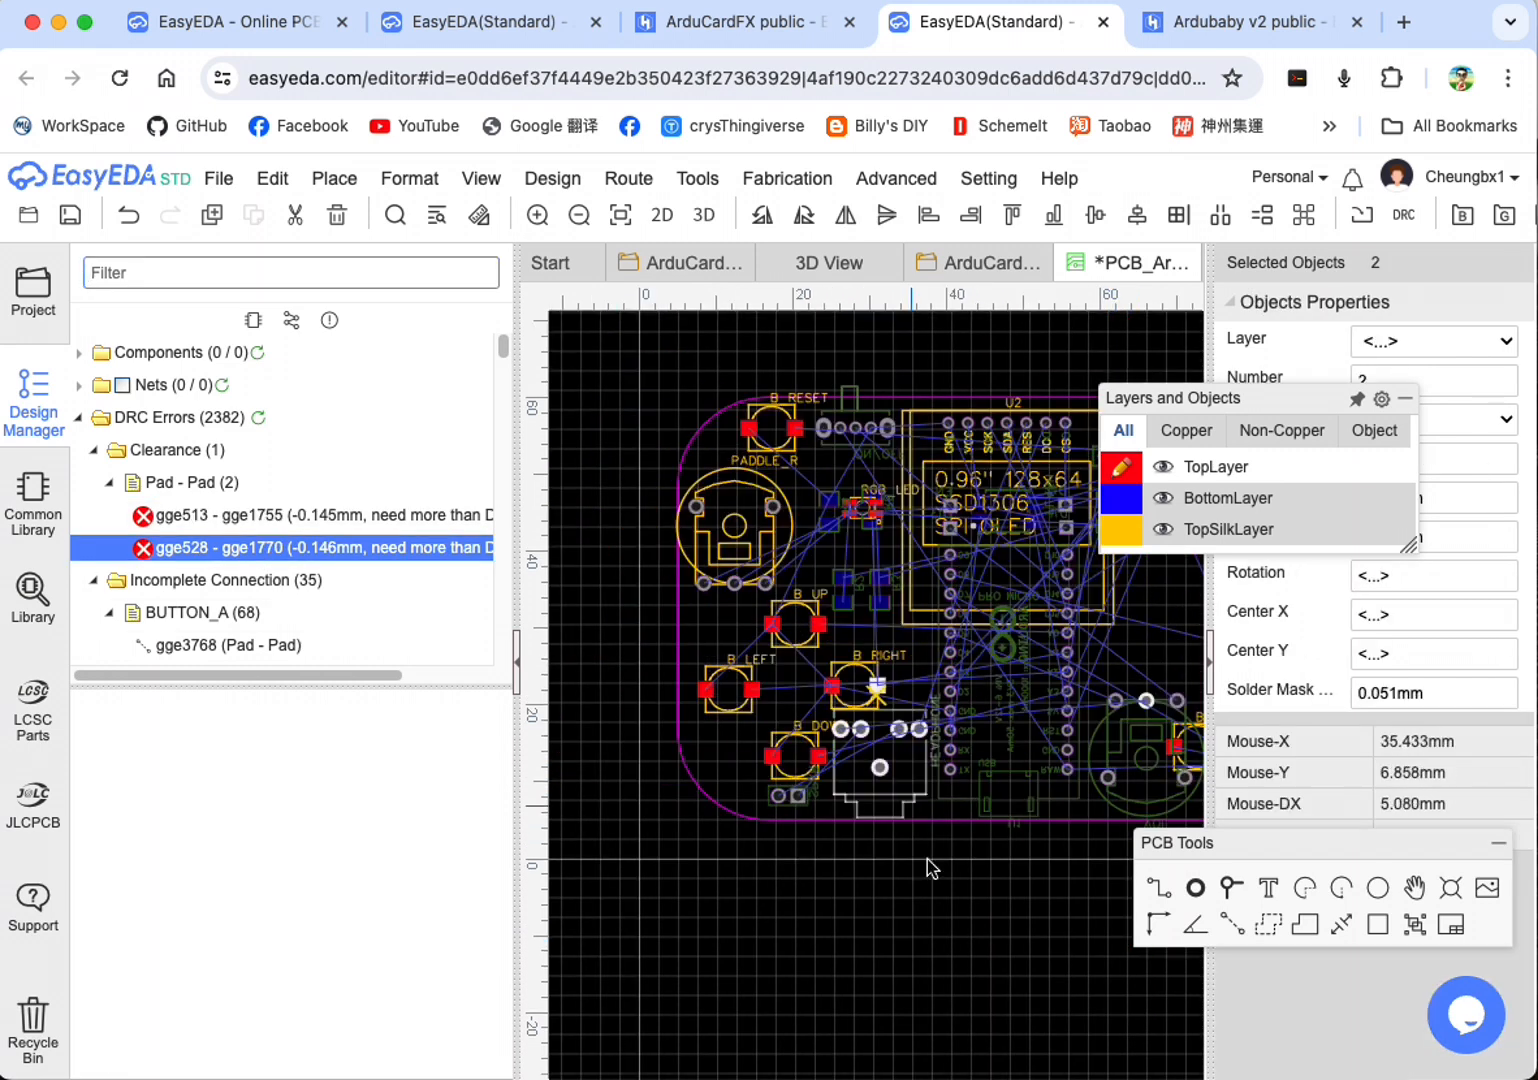
Step: Start the auto router on the board with its current settings
click(628, 178)
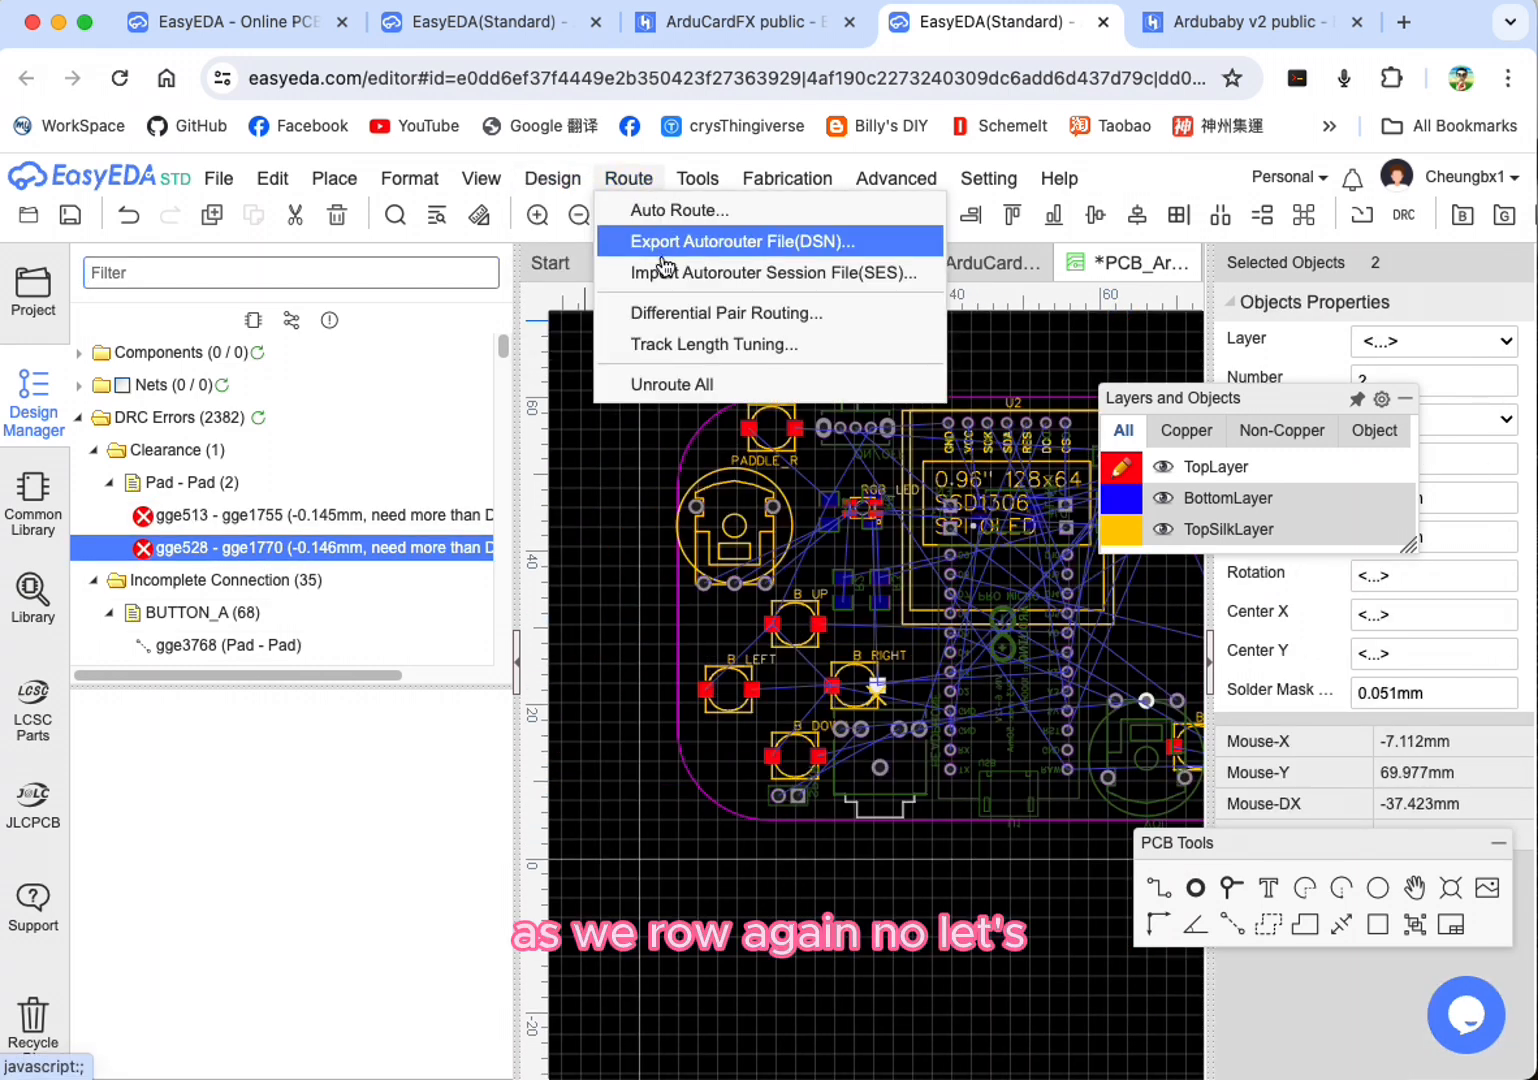
mouse_move(540, 189)
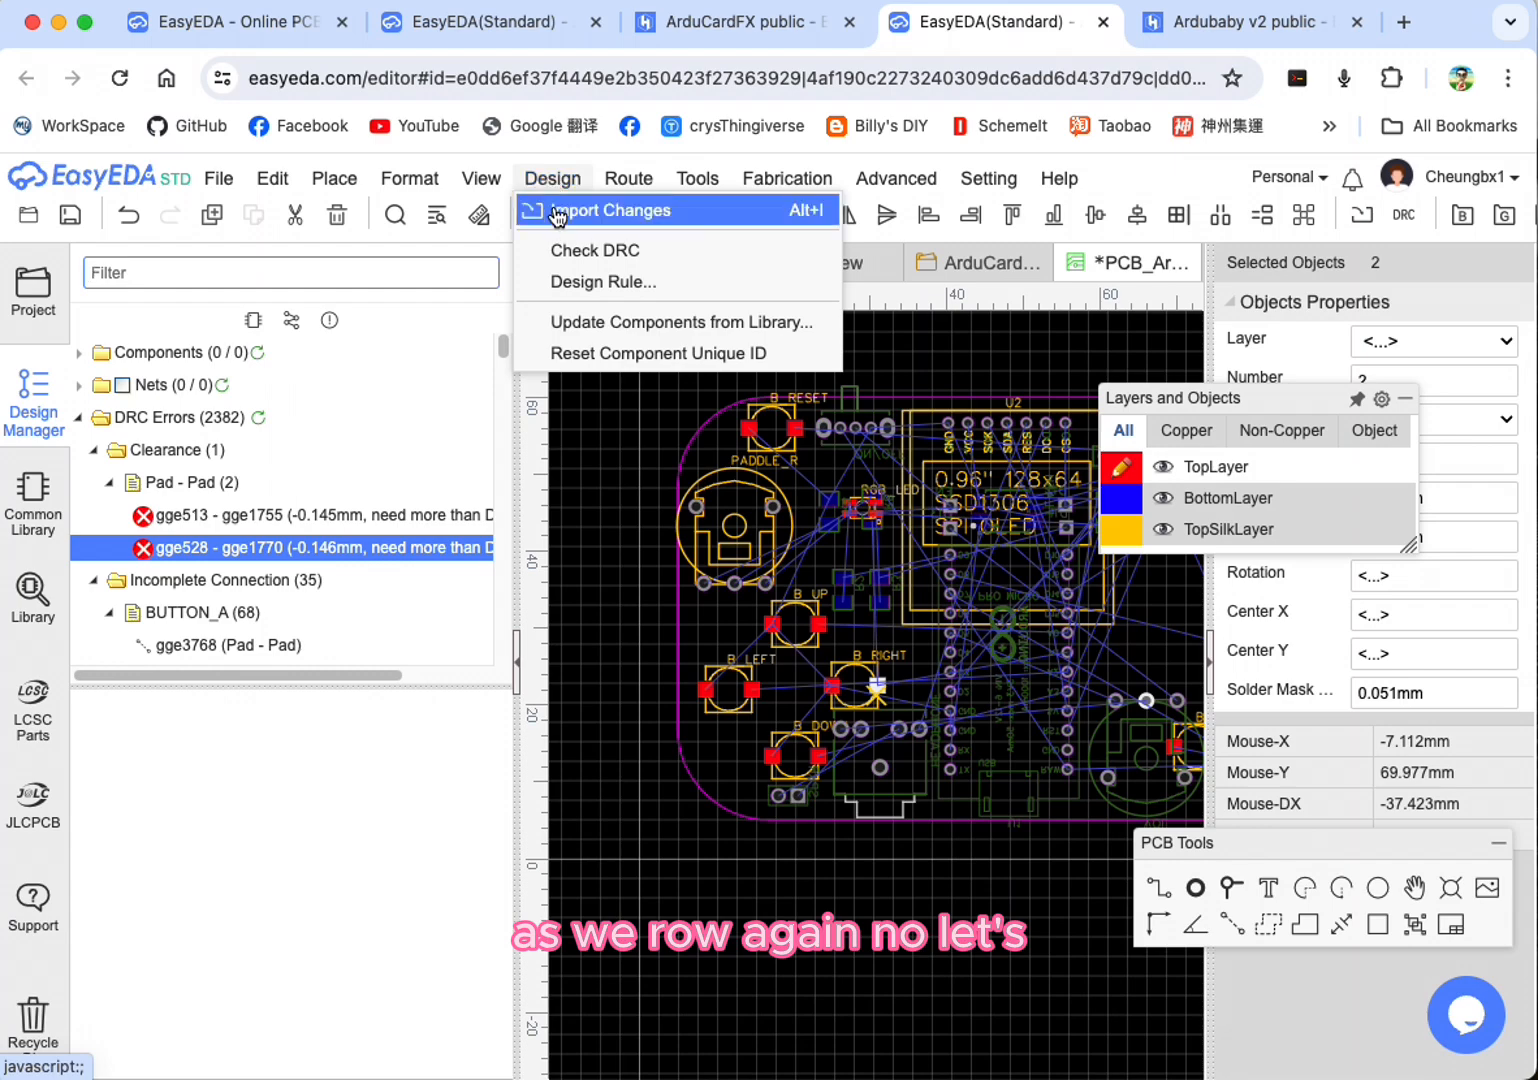
mouse_move(628, 180)
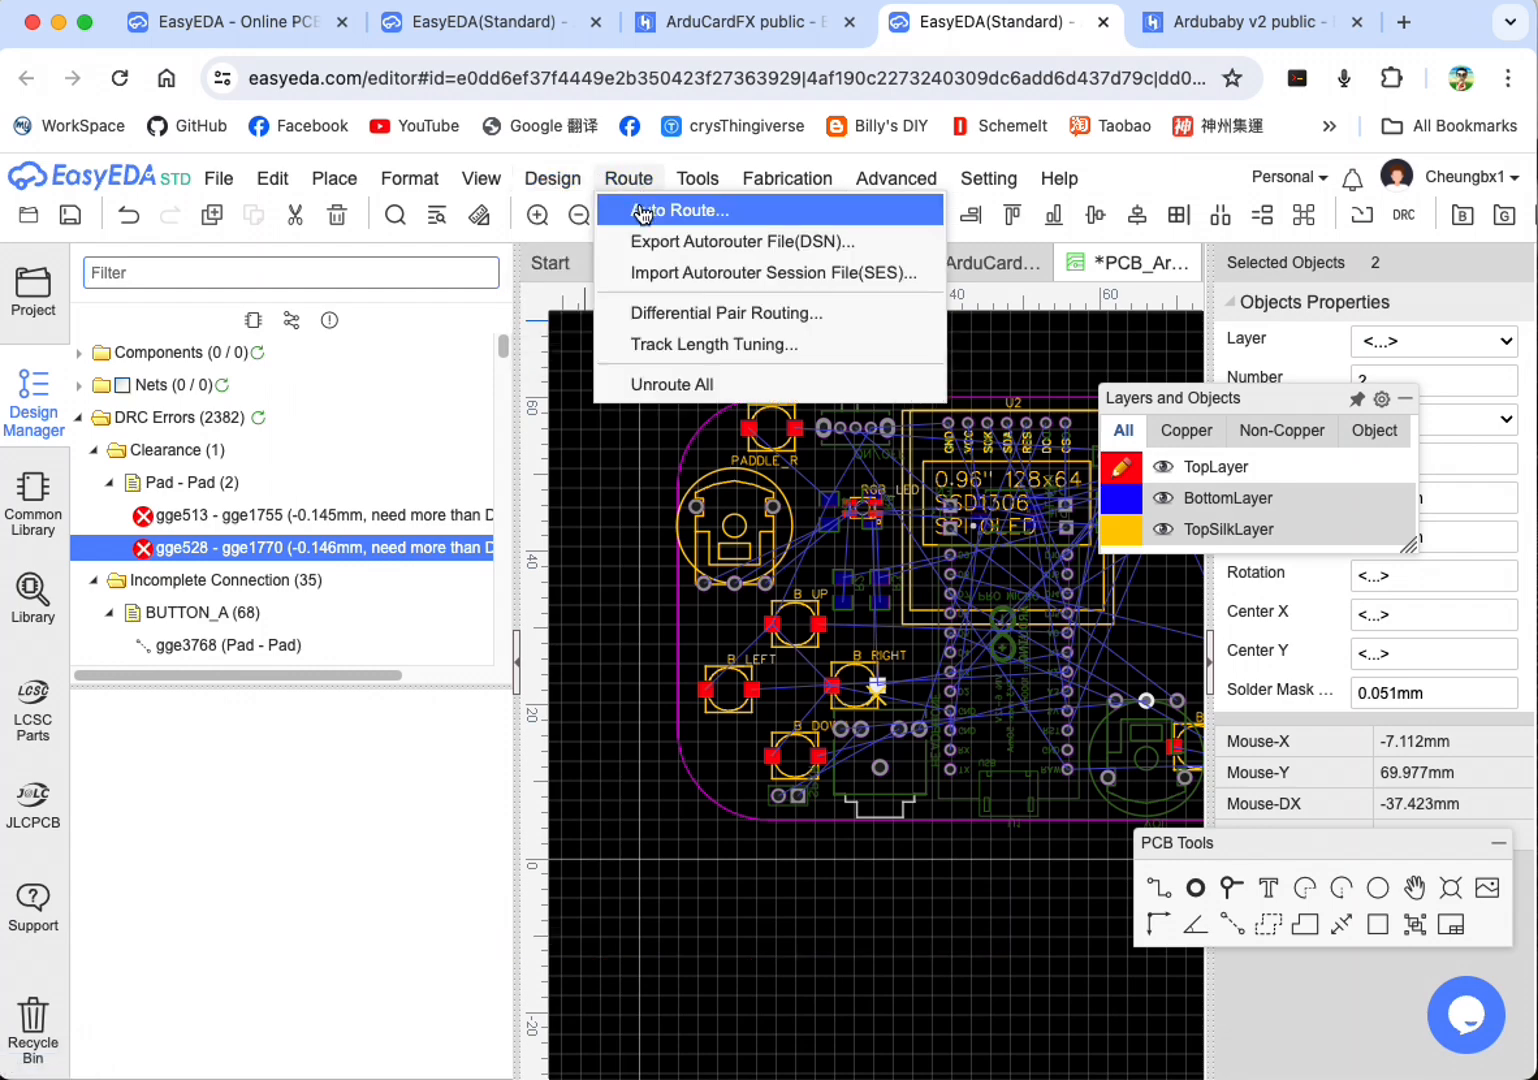
click(643, 211)
click(1057, 950)
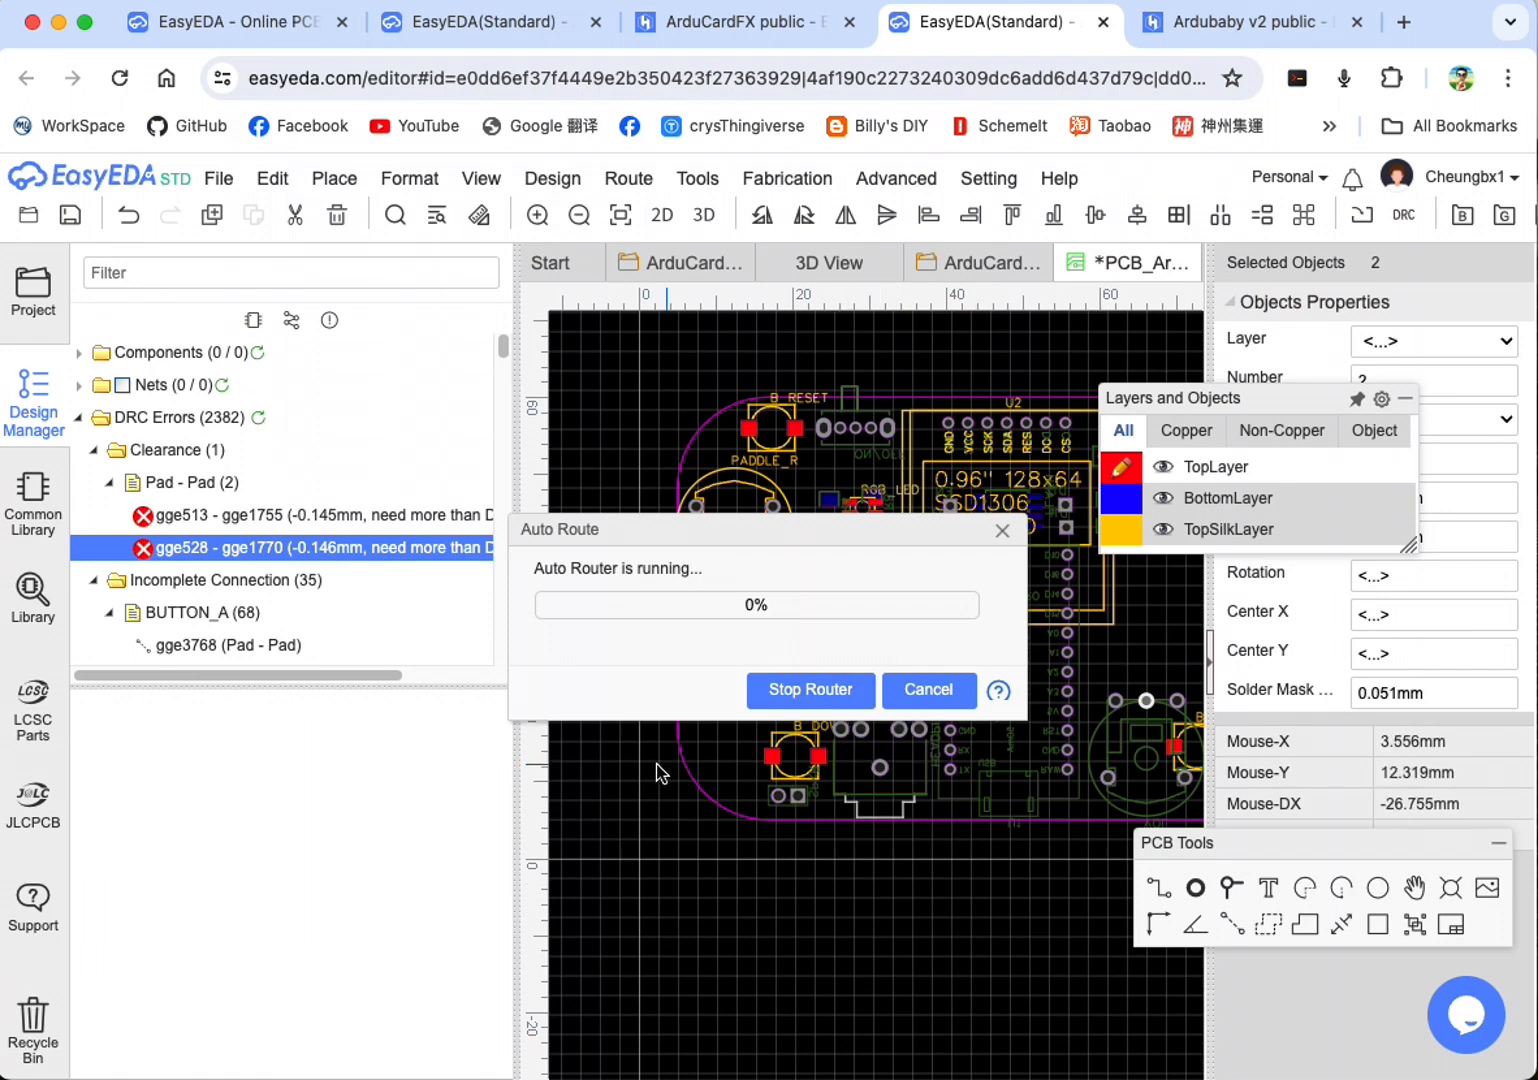
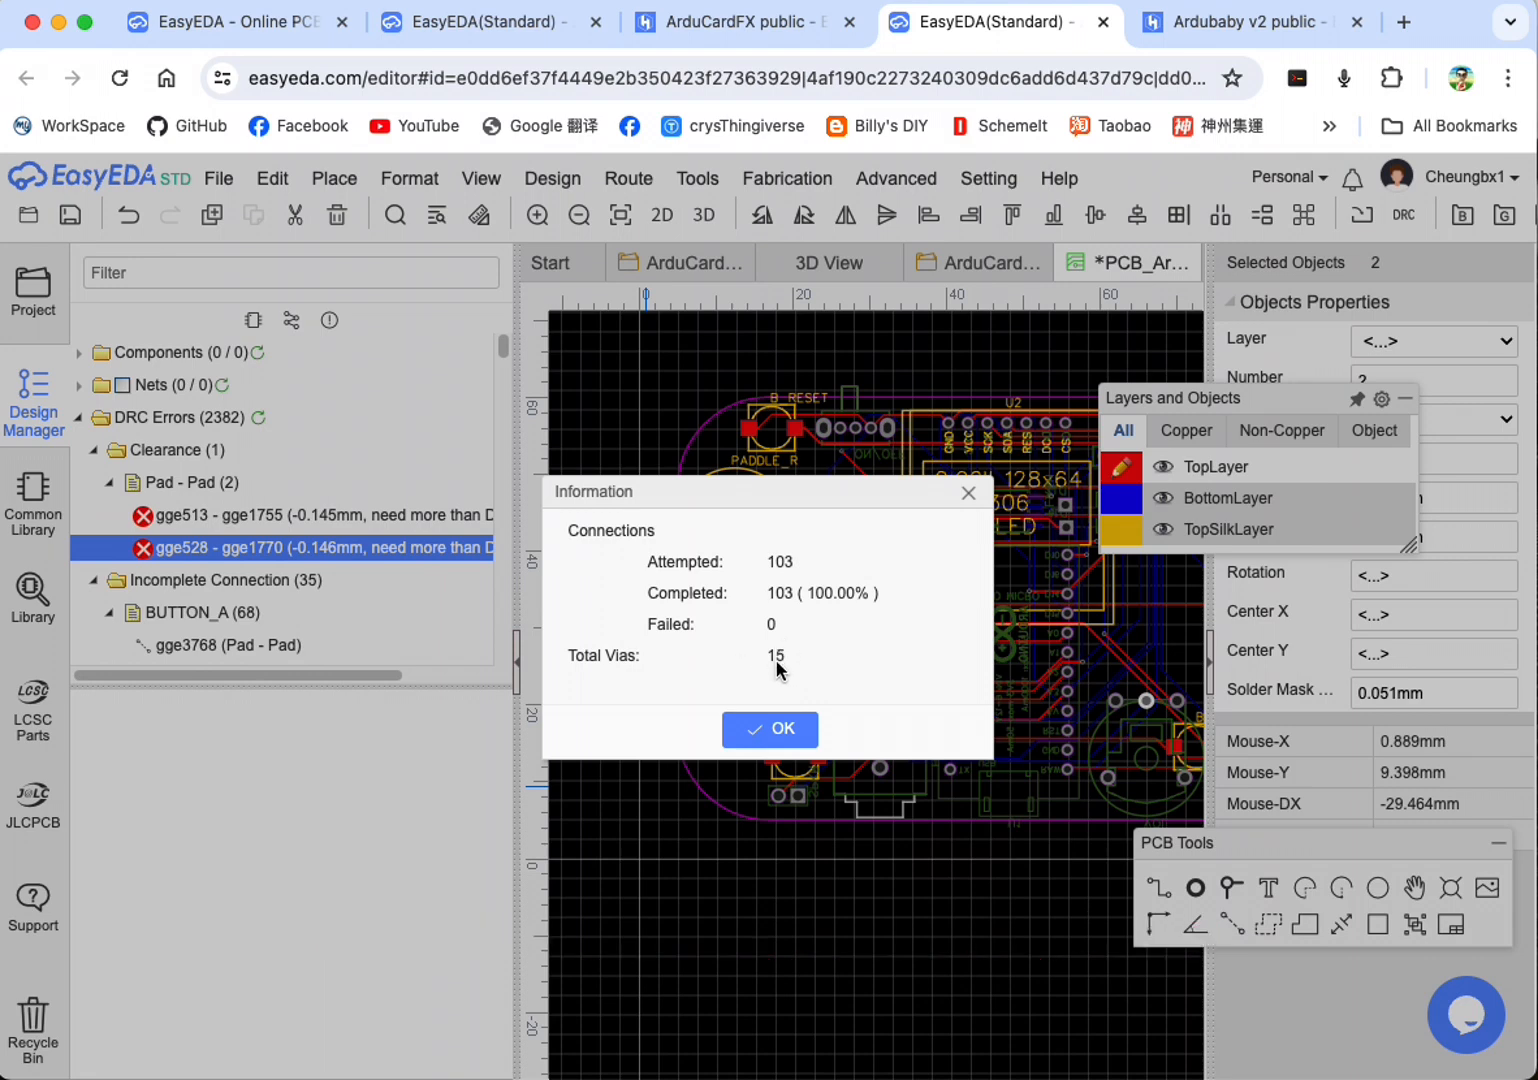
Step: Dismiss the auto-routing report and rerun the DRC check on the routed board
click(785, 730)
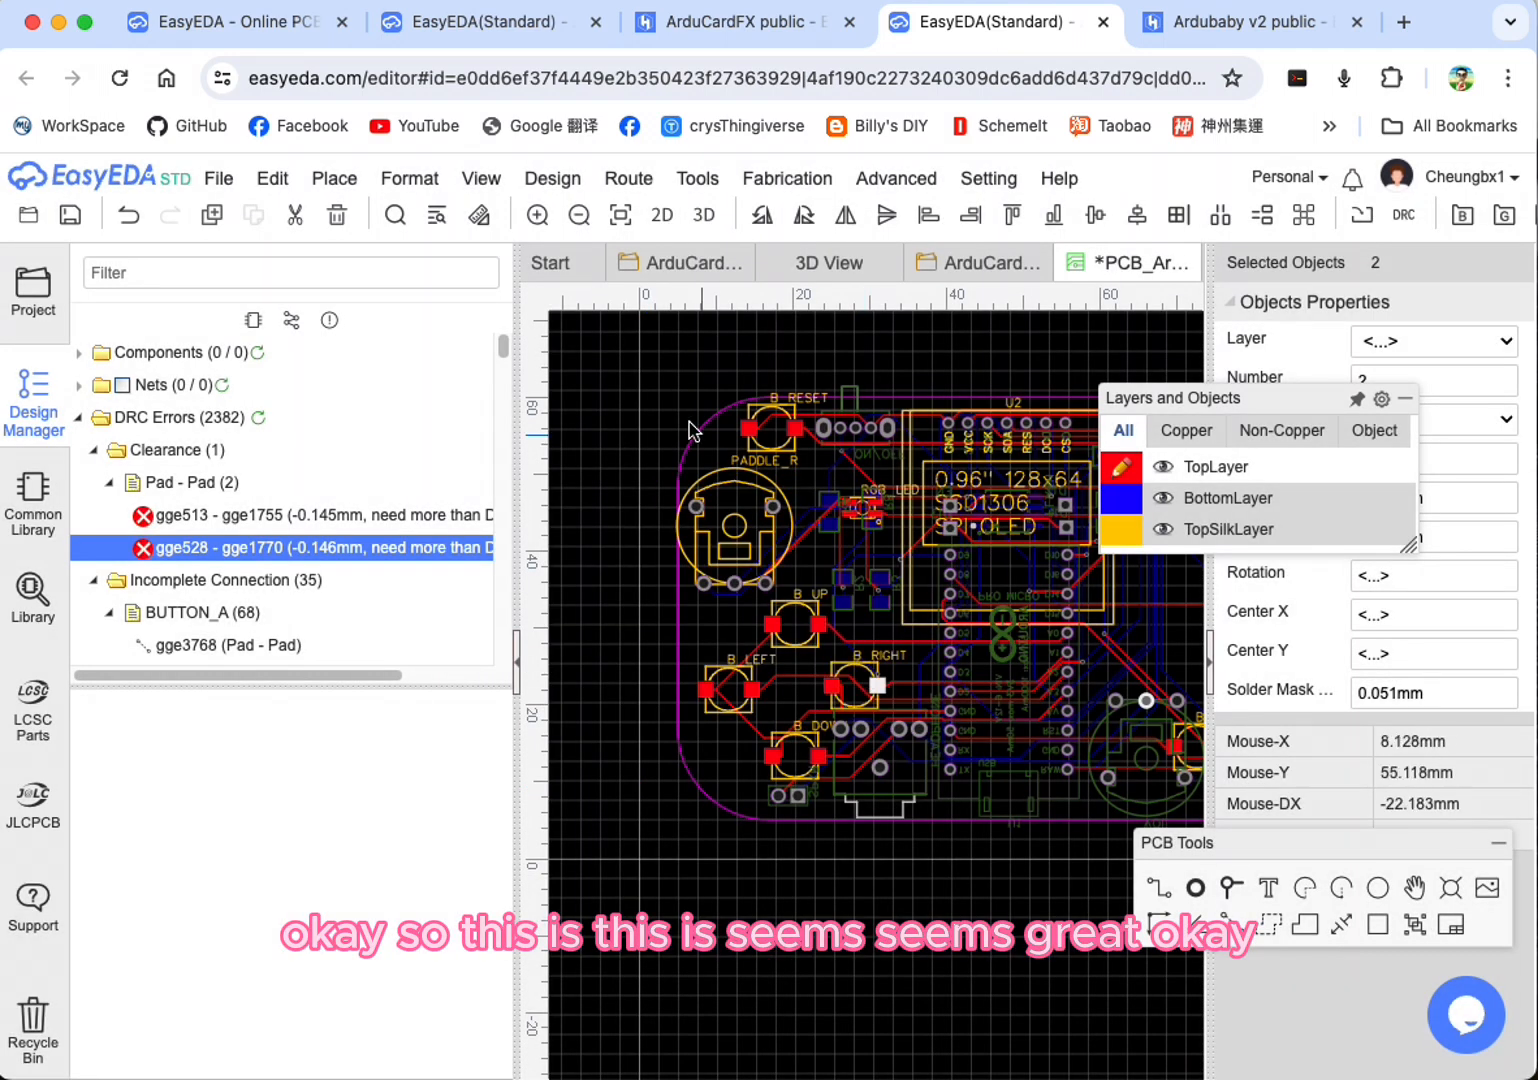
click(552, 178)
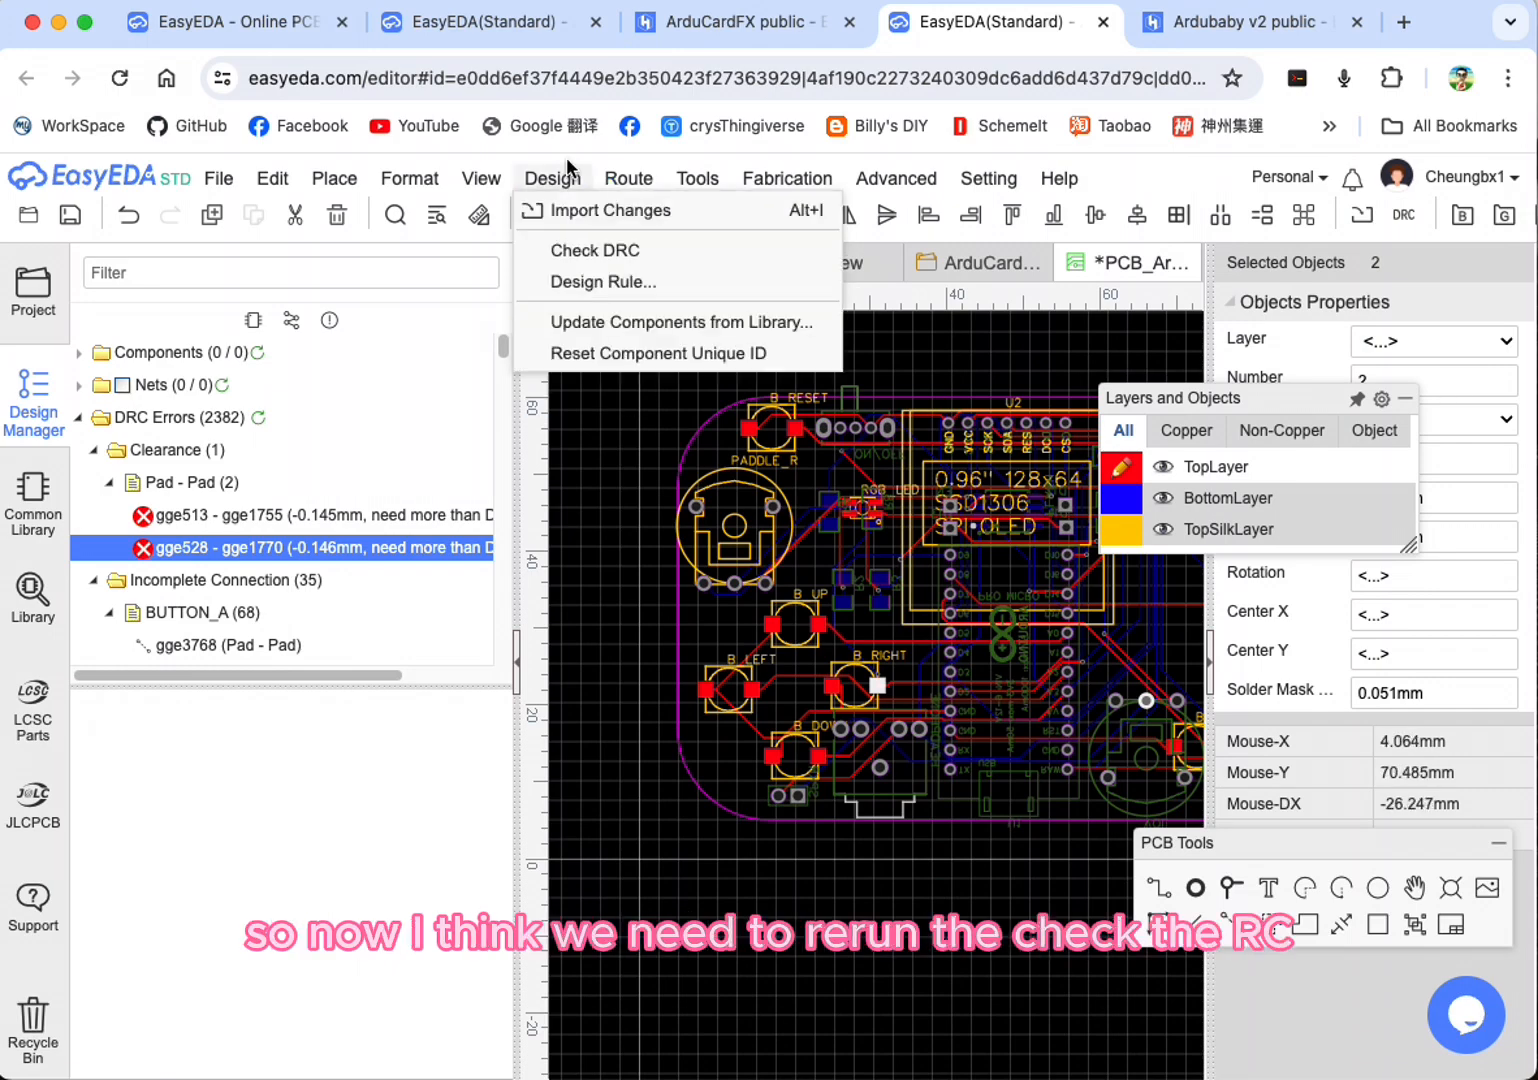
click(562, 250)
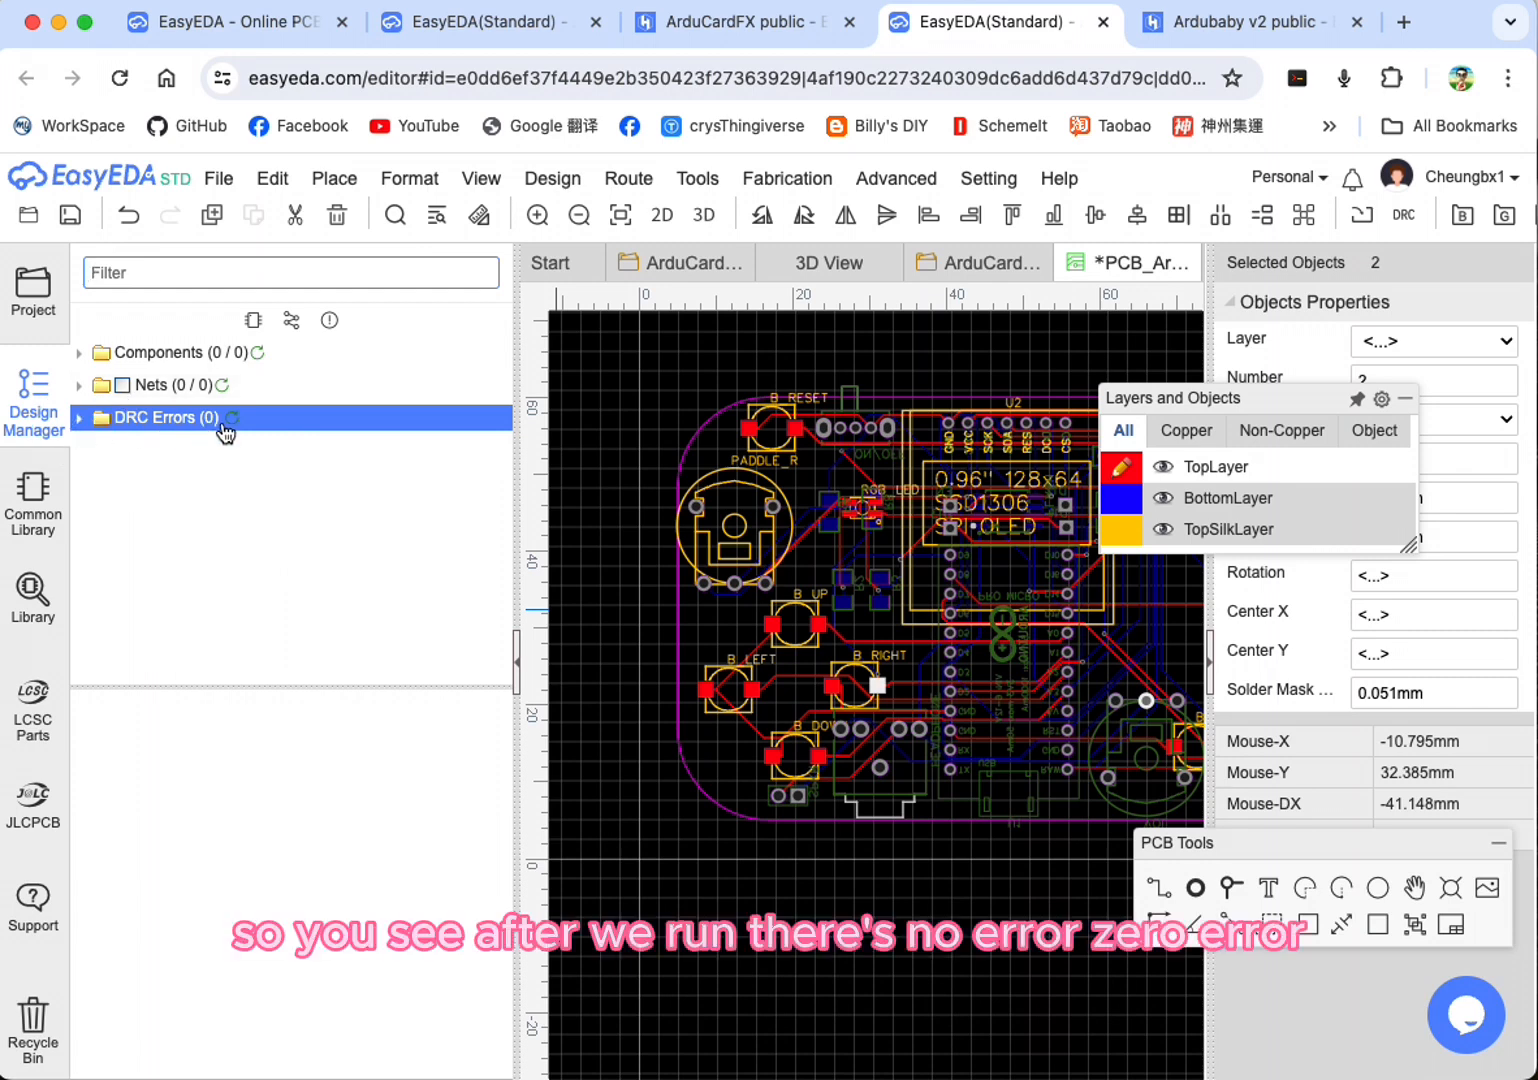
Step: Run the auto router on the board again
click(640, 186)
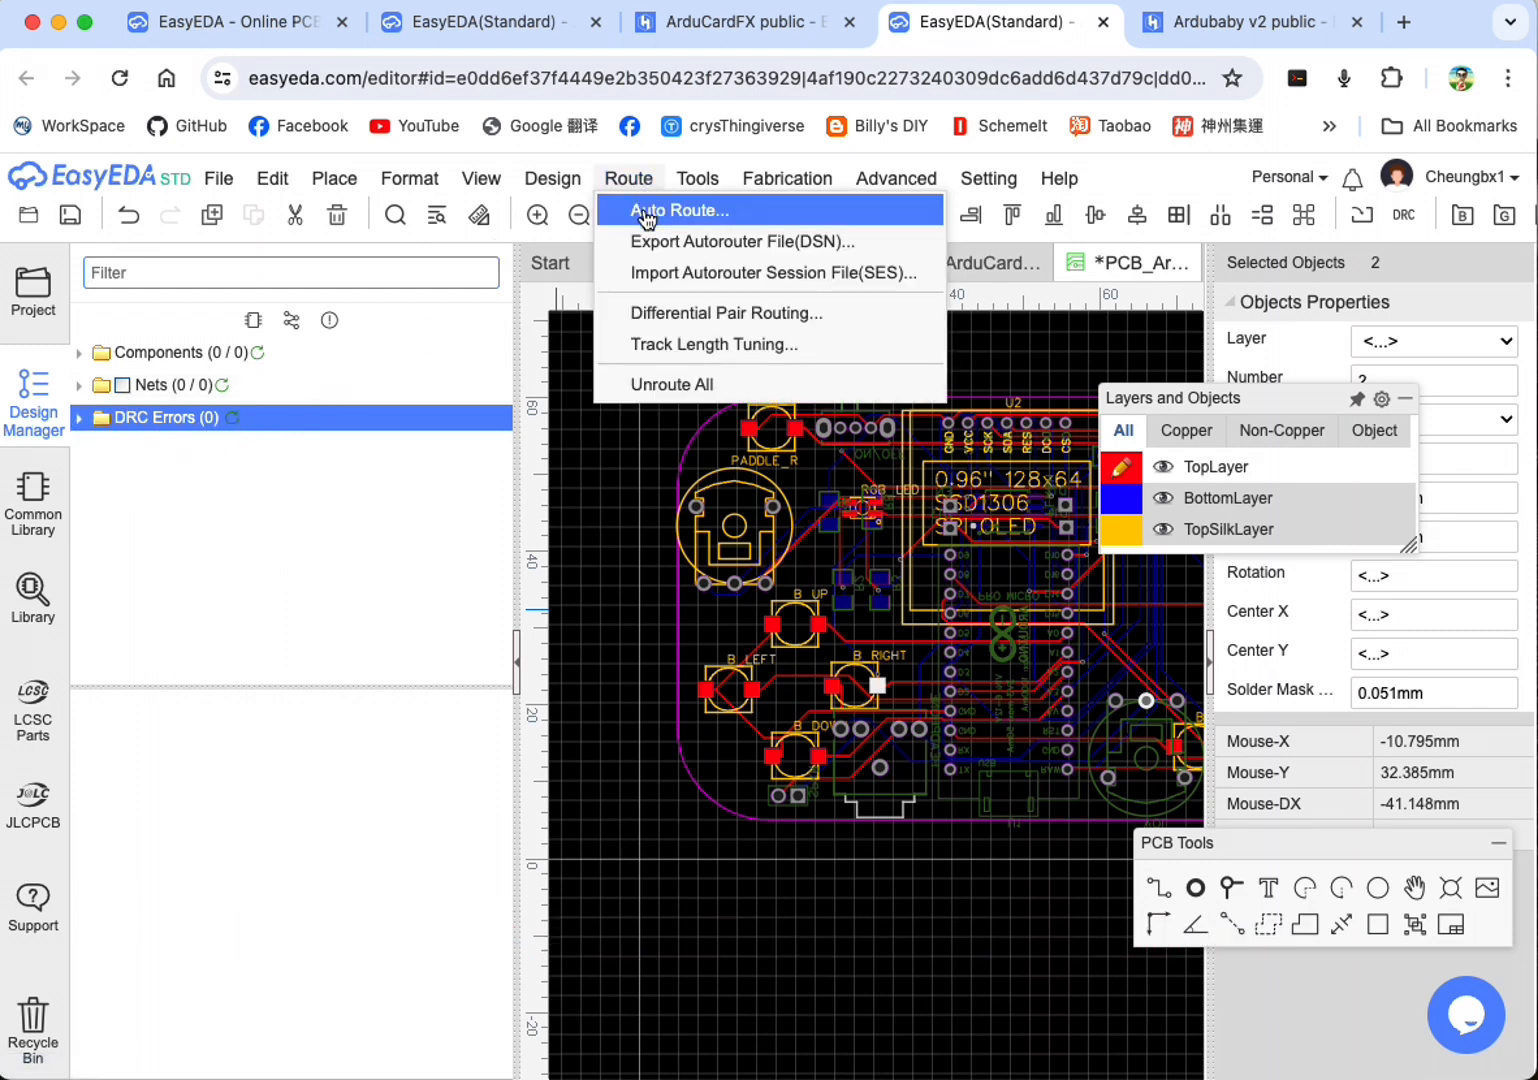
click(648, 211)
click(1032, 955)
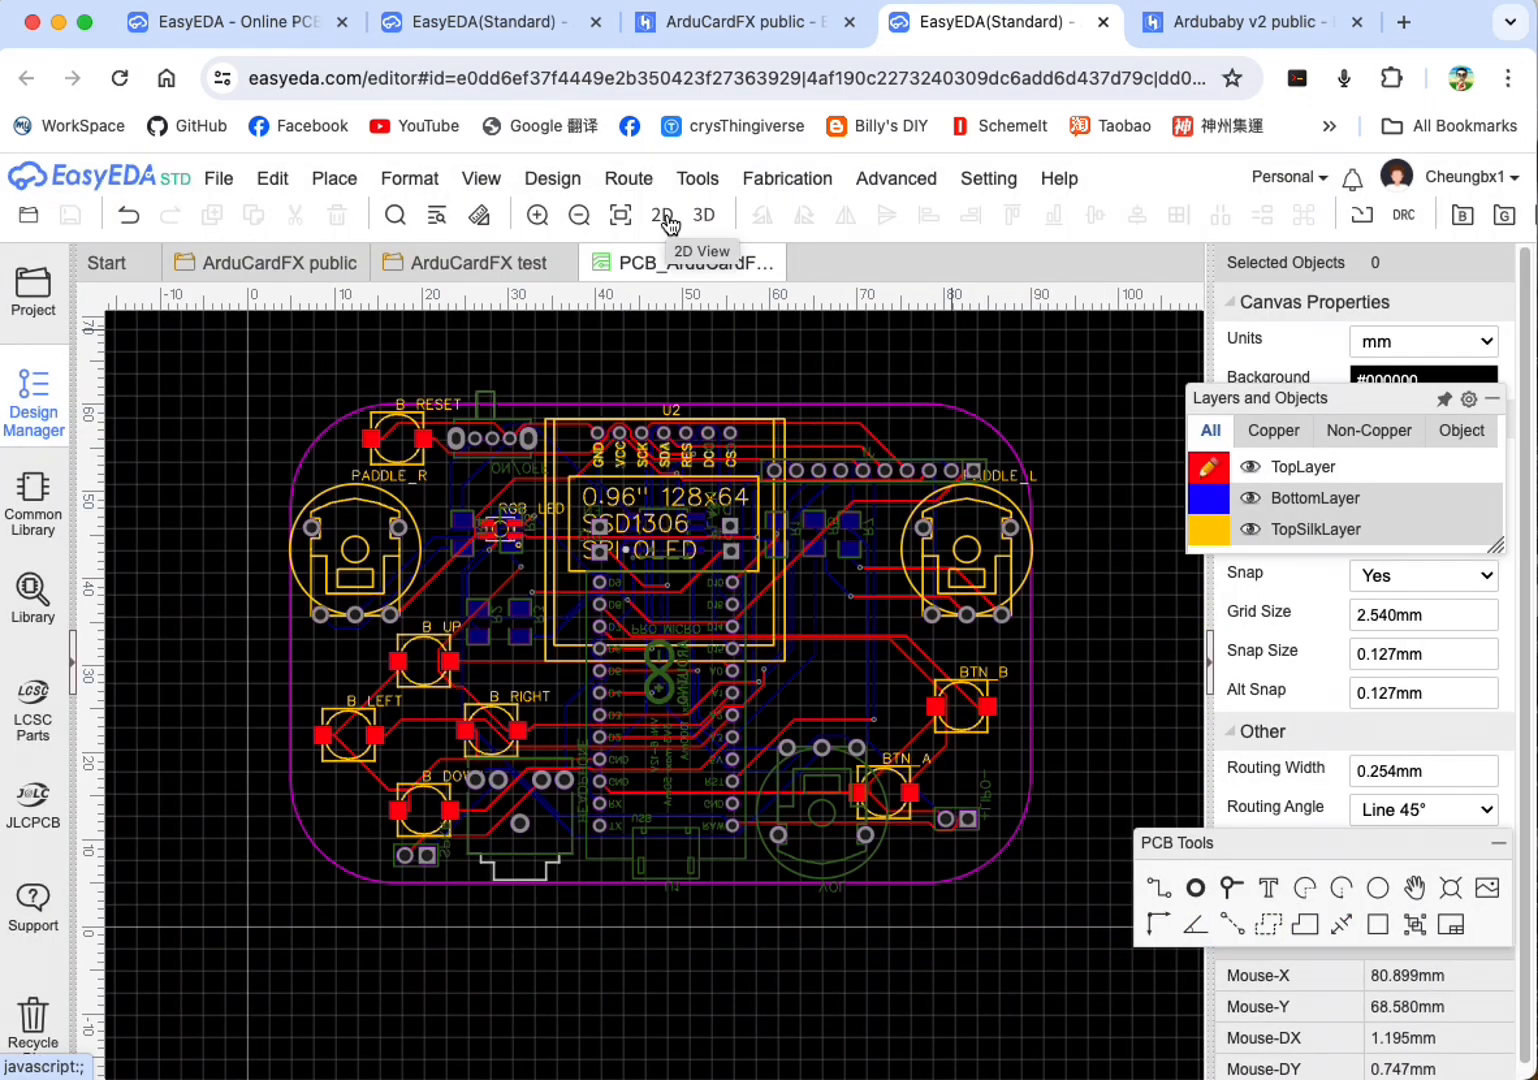
Step: Preview the board in the 2D photo view from the top side and the bottom side, and return to the PCB layout
click(665, 216)
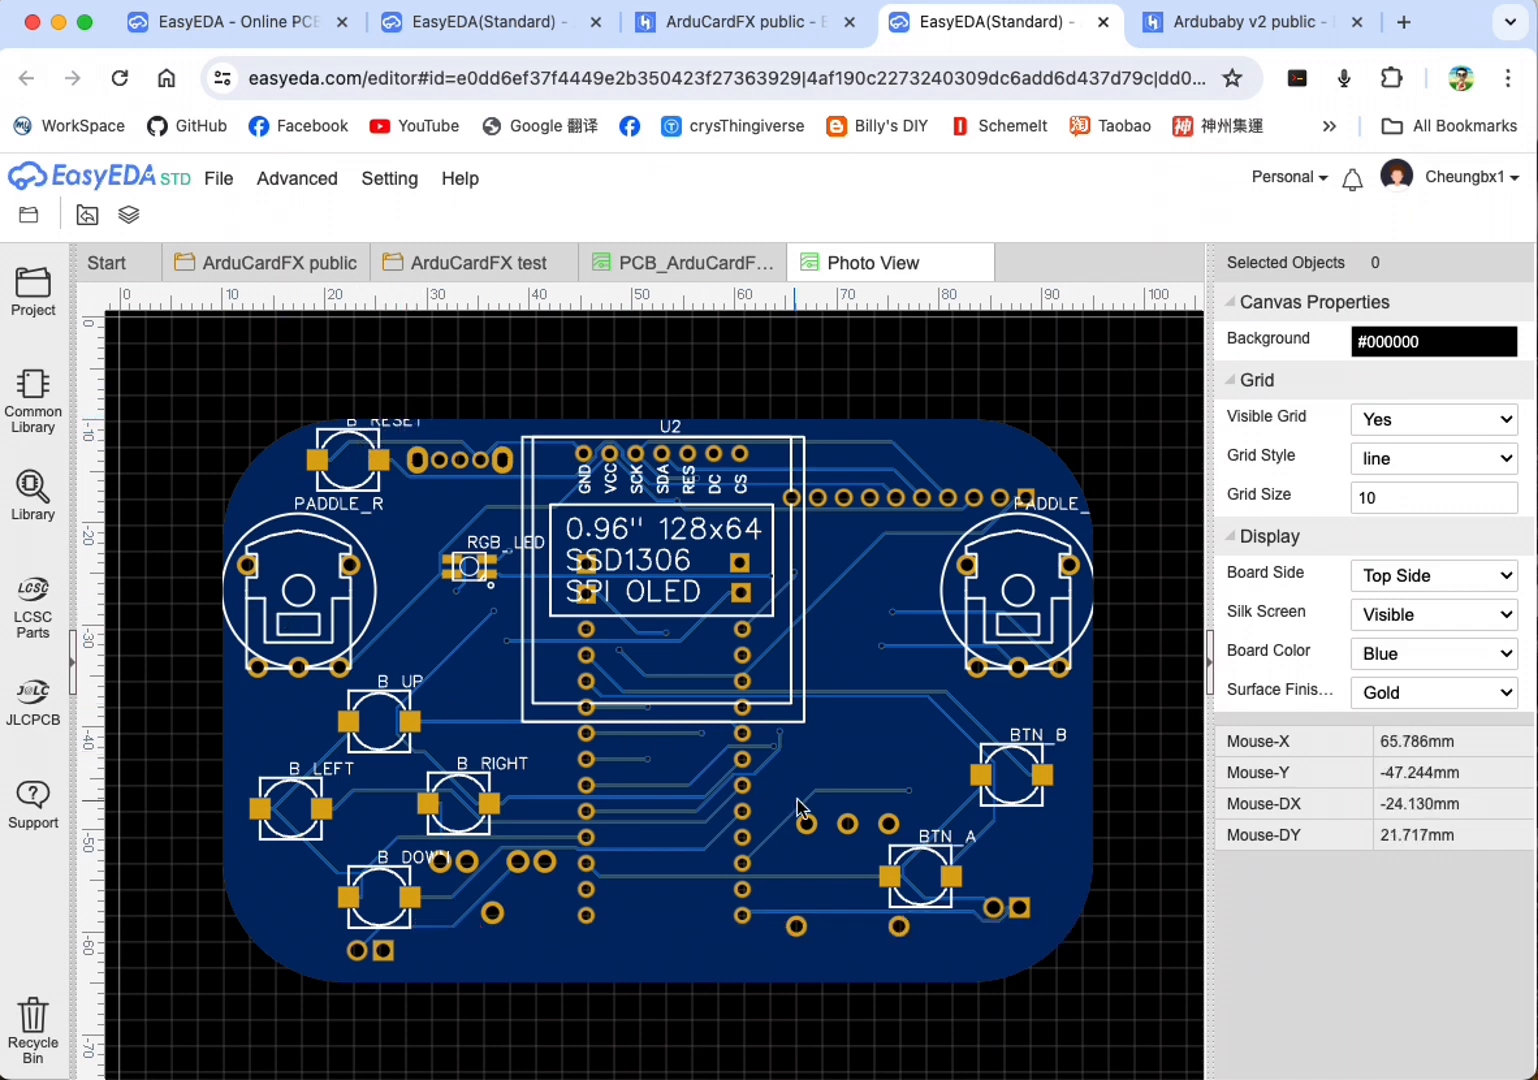
click(1456, 577)
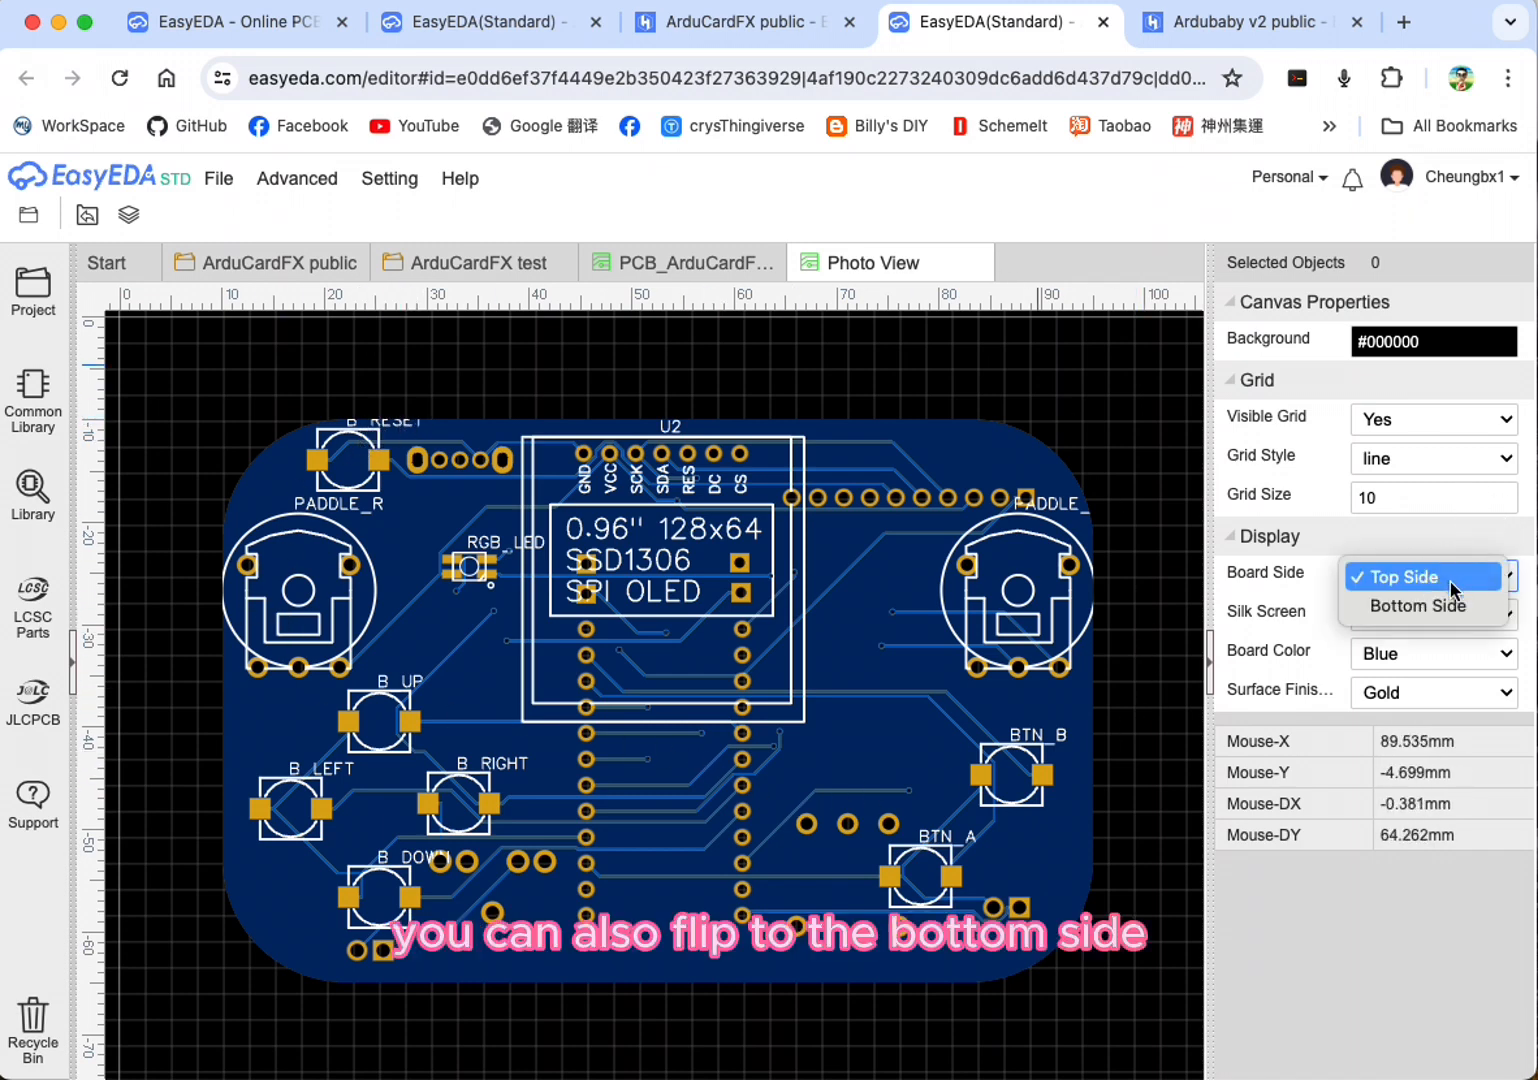
click(1445, 607)
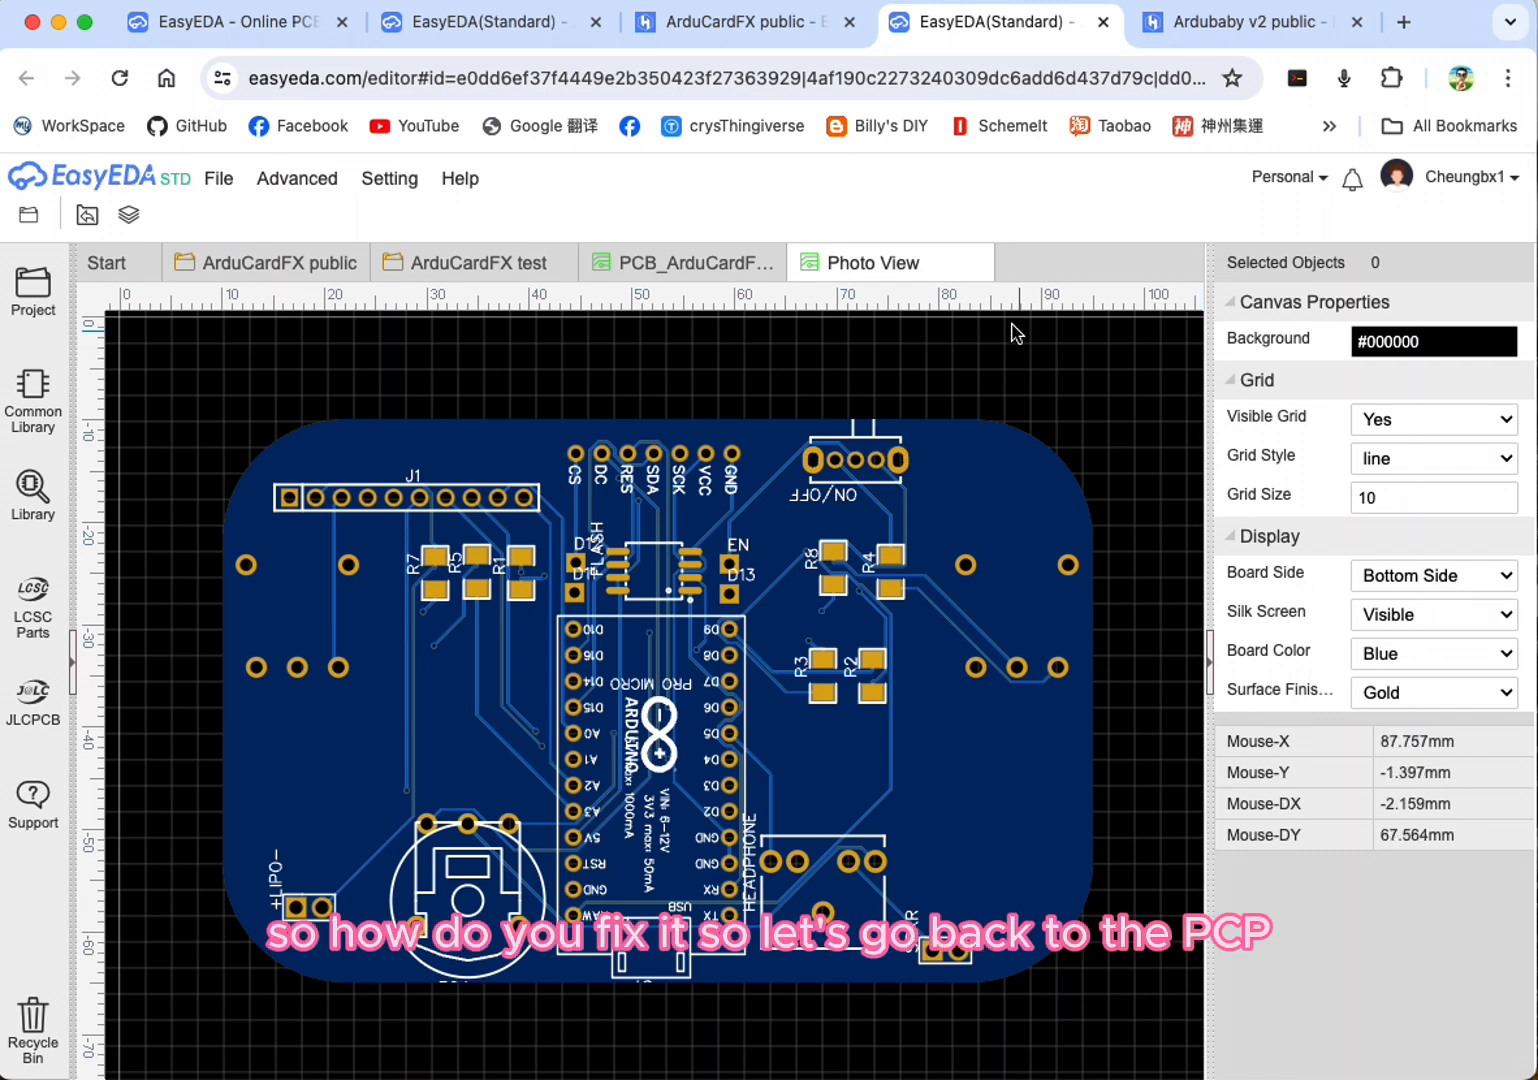
click(976, 266)
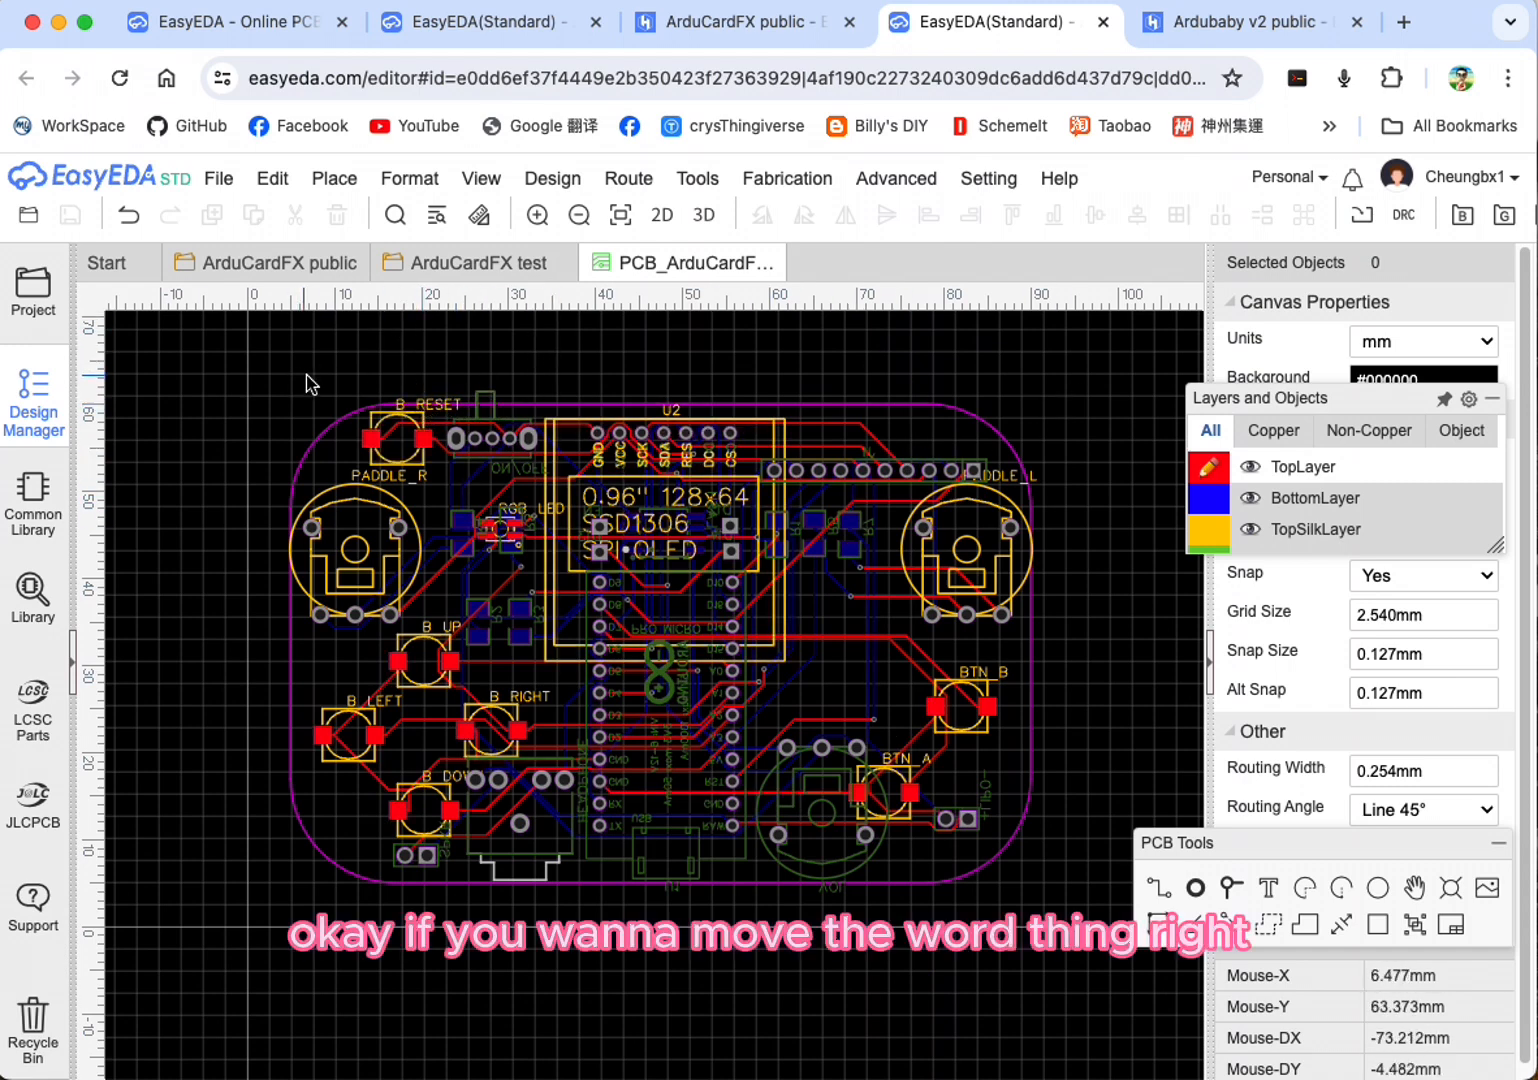
Step: Make TopSilkLayer the active layer and move the B_RESET, PADDLE_R and PADDLE_L labels below their parts
click(372, 476)
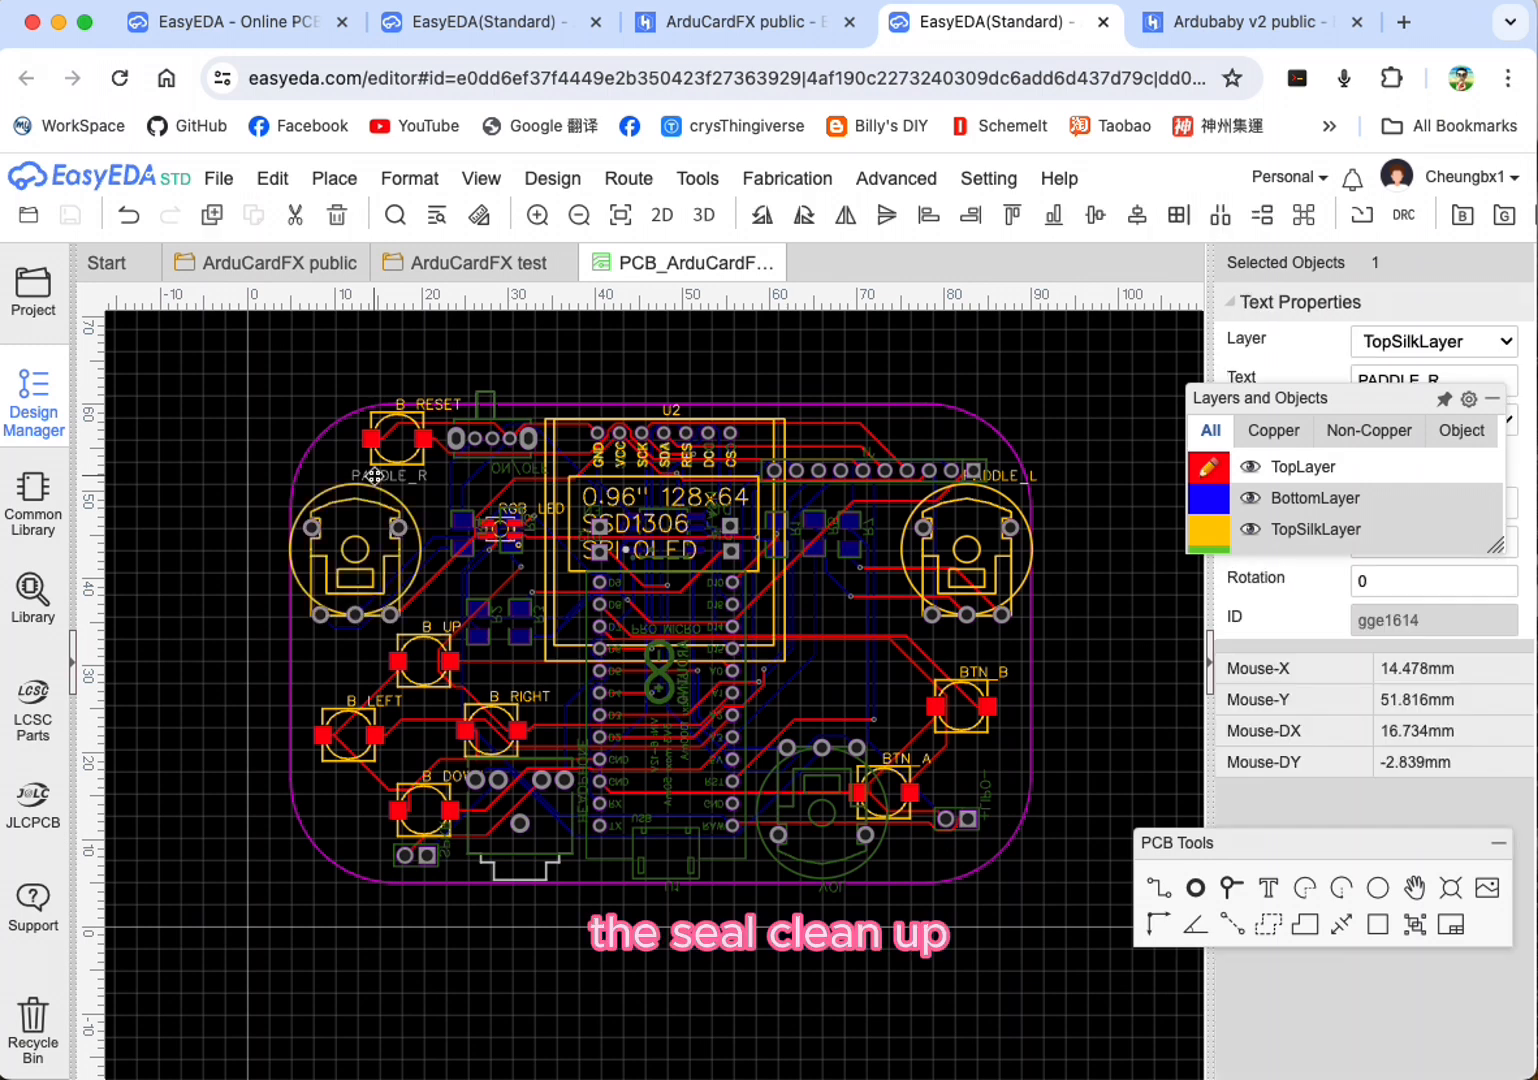
click(223, 457)
mouse_move(1309, 471)
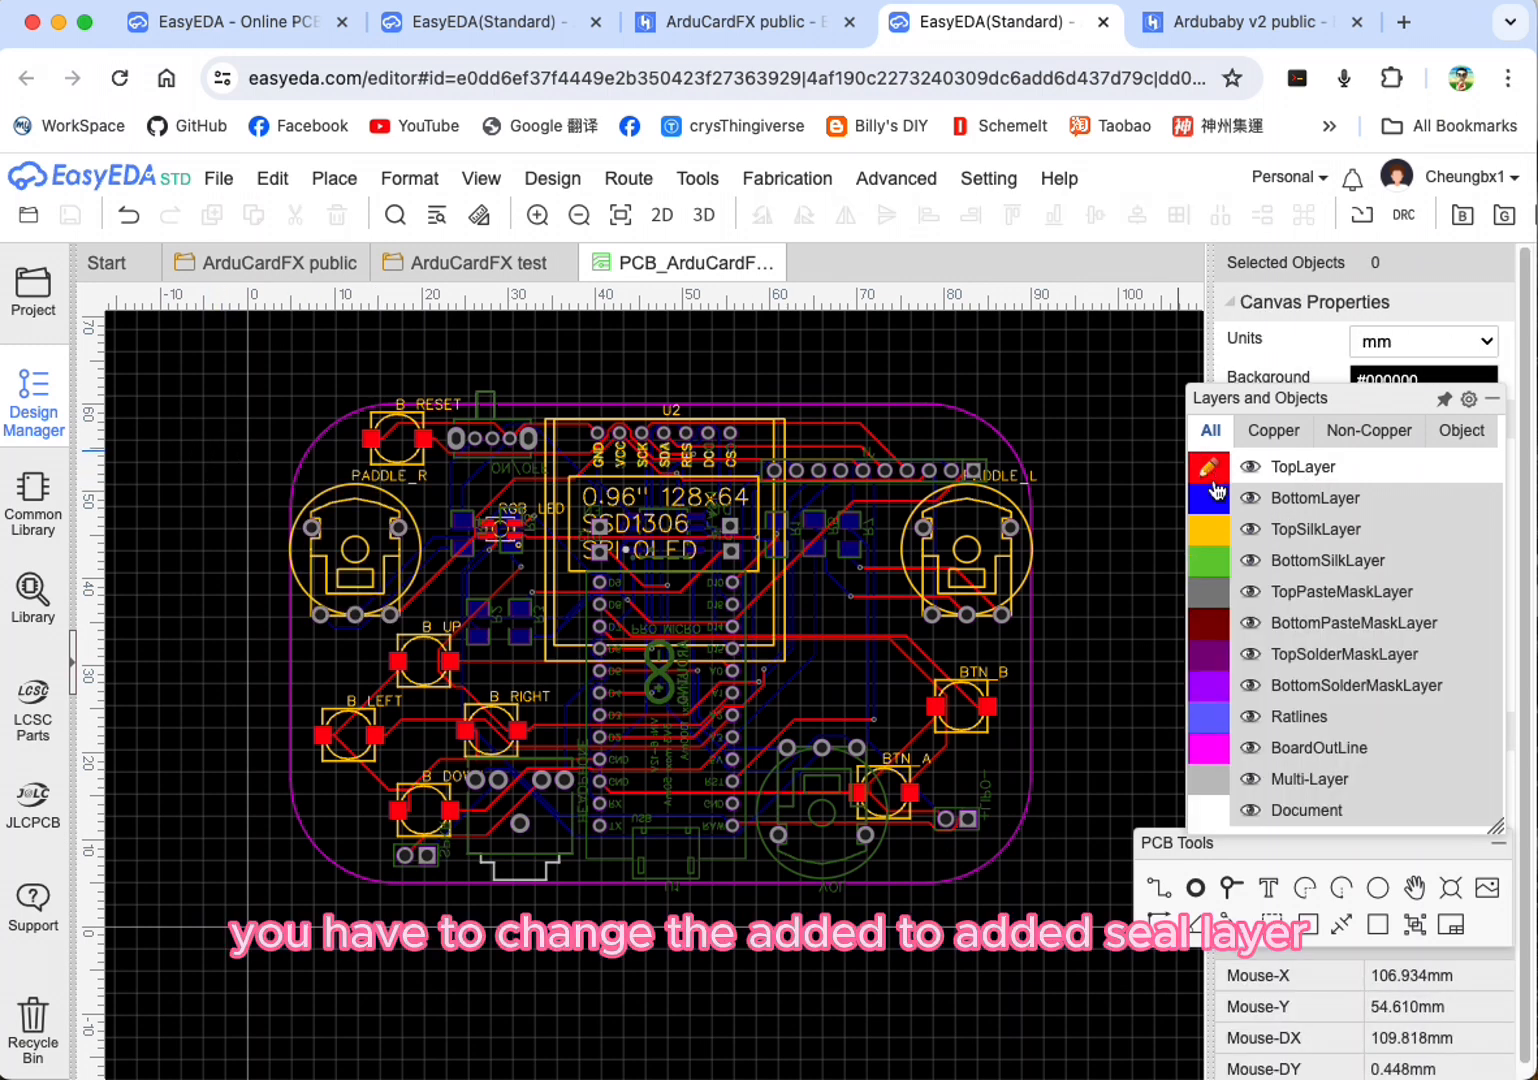
click(1219, 535)
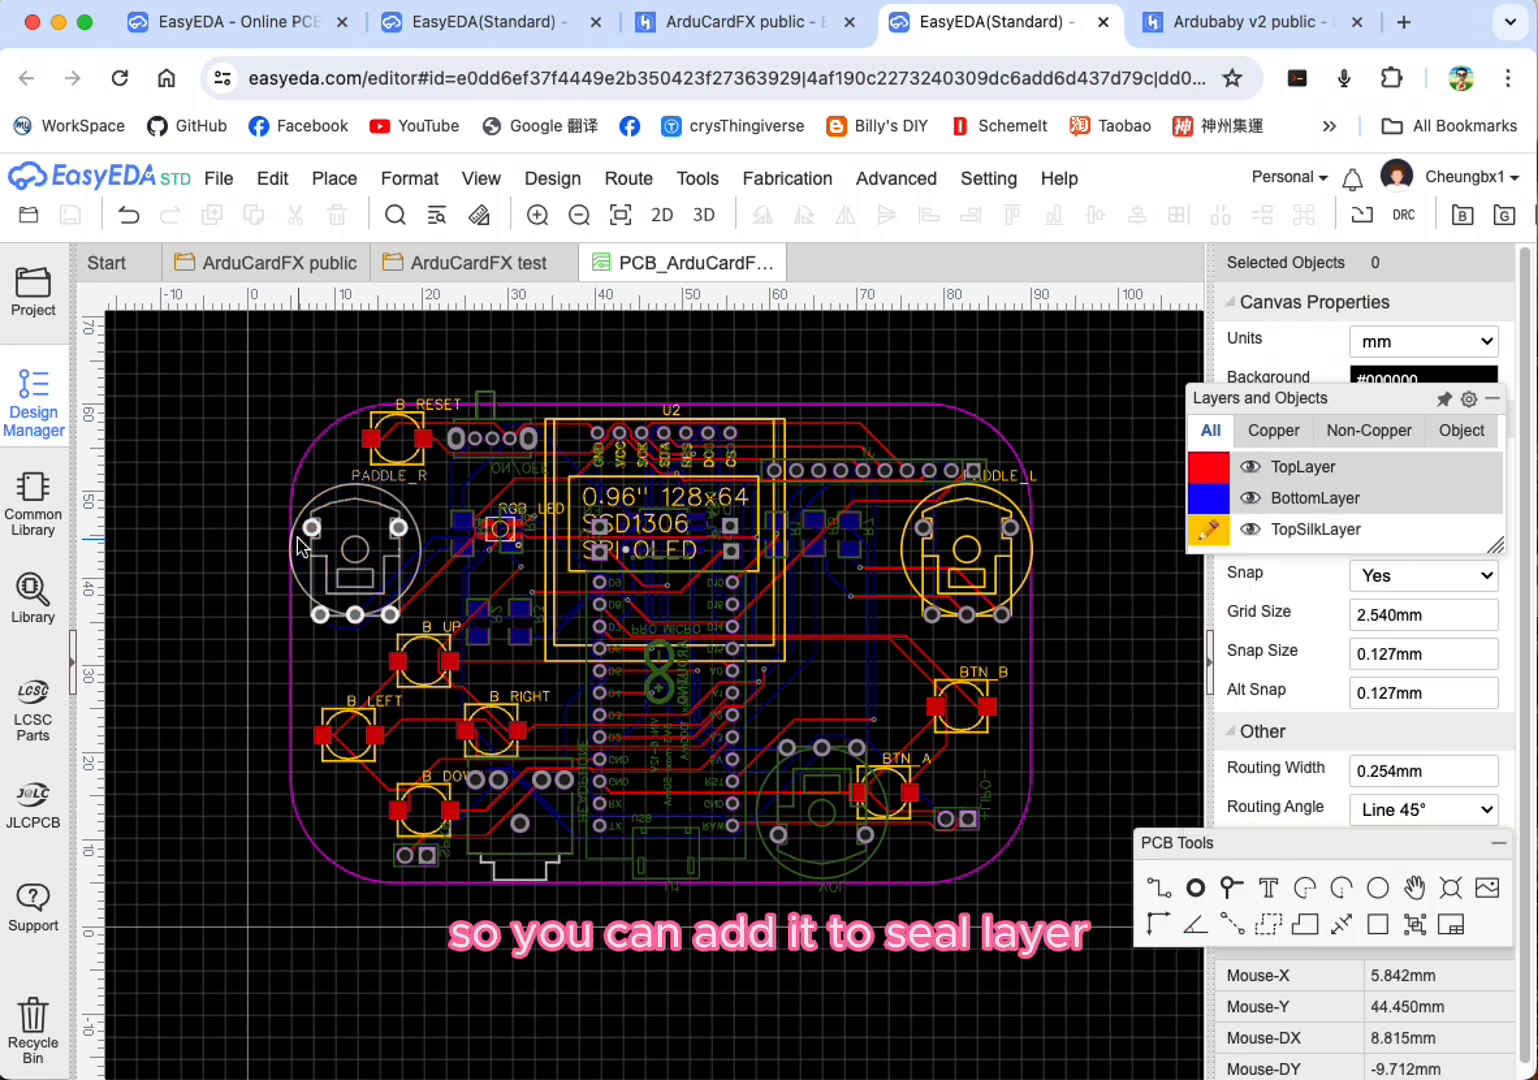
click(439, 406)
drag(439, 406, 337, 646)
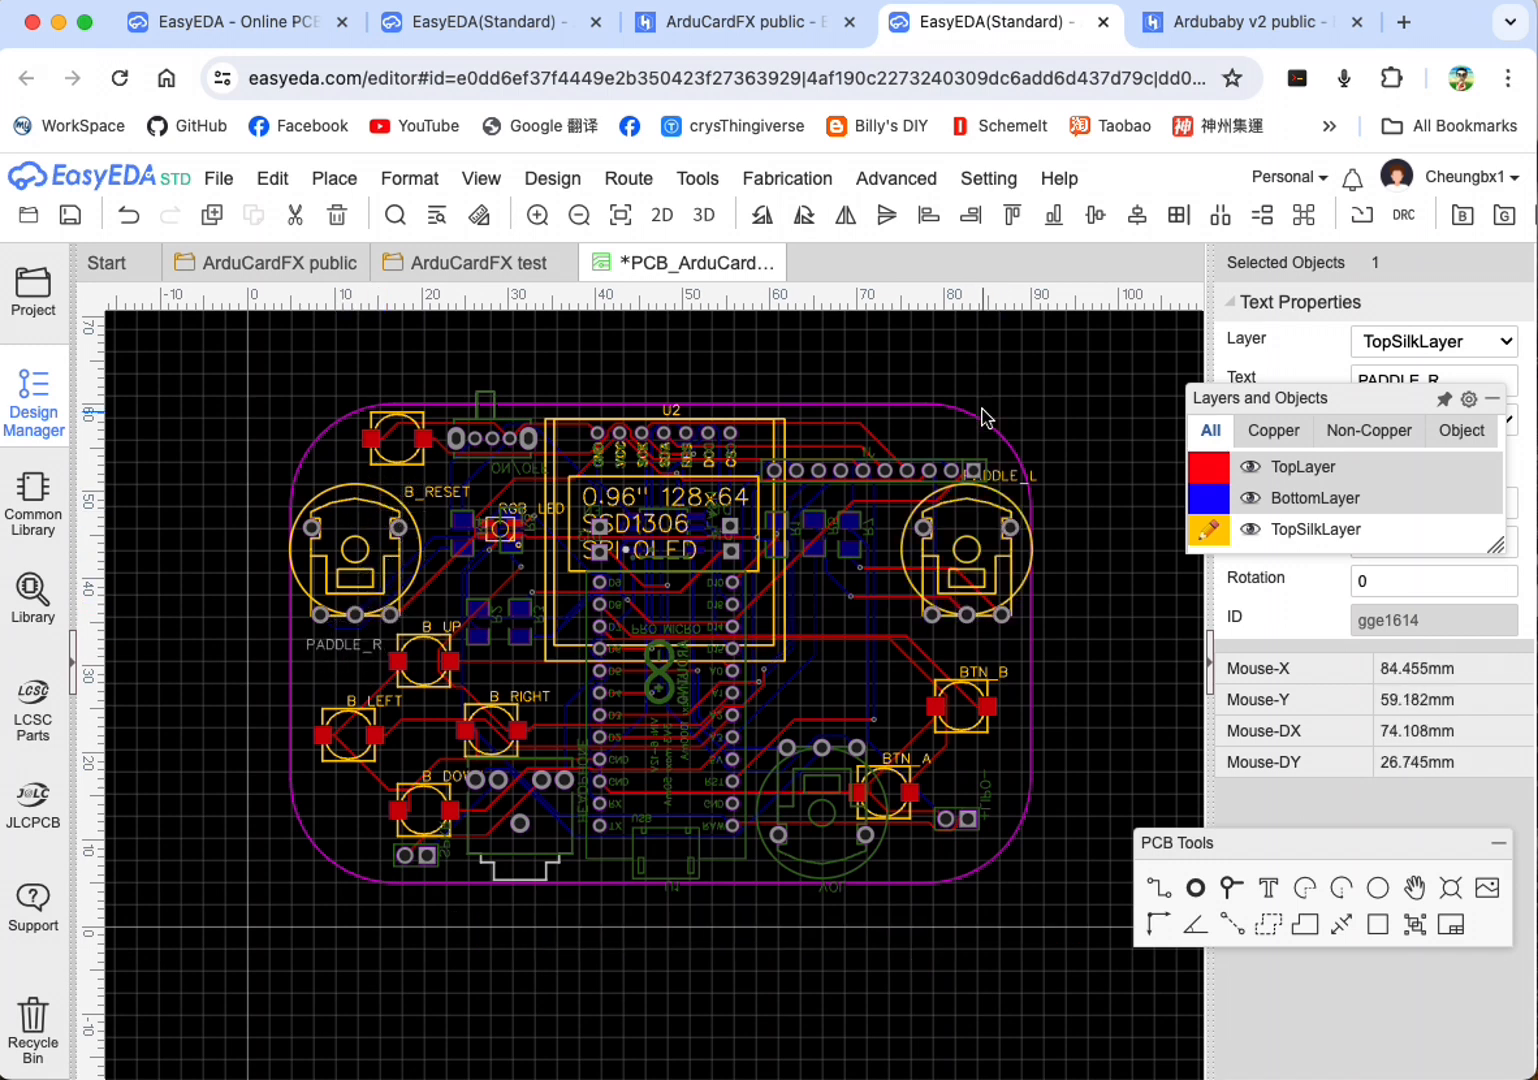
click(1007, 476)
drag(1007, 476, 975, 637)
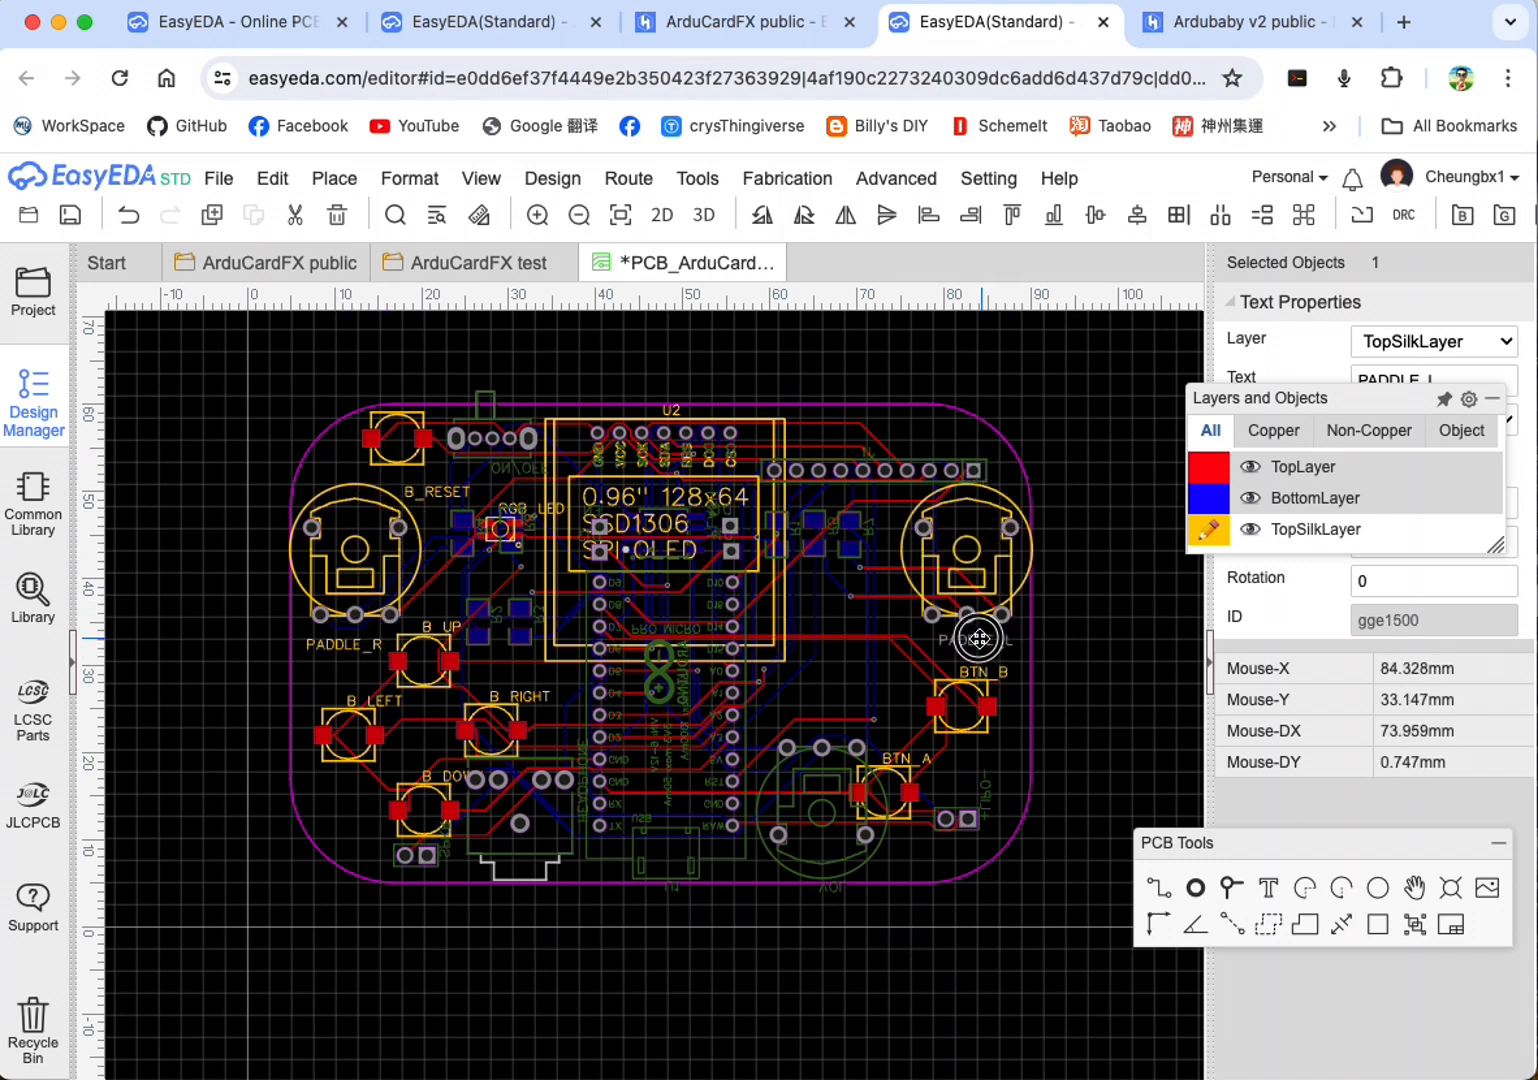
mouse_move(446, 496)
mouse_down()
mouse_move(427, 493)
mouse_move(436, 480)
mouse_up()
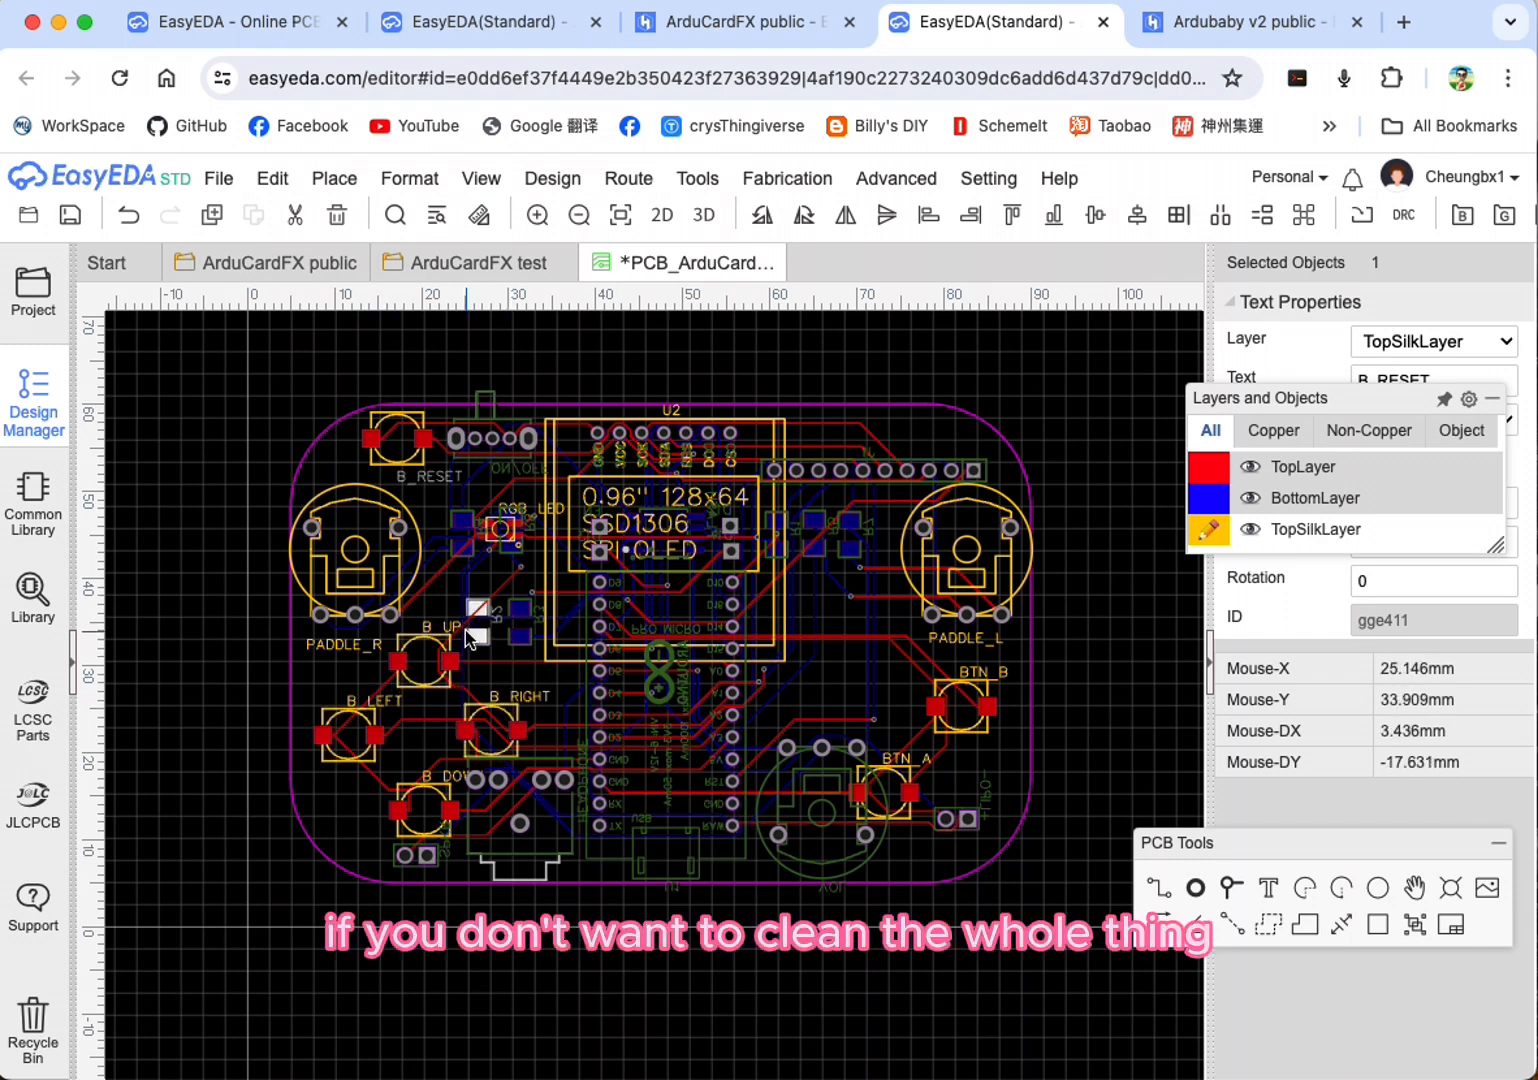
Step: Shorten the BTN_B silkscreen label to B
double_click(986, 683)
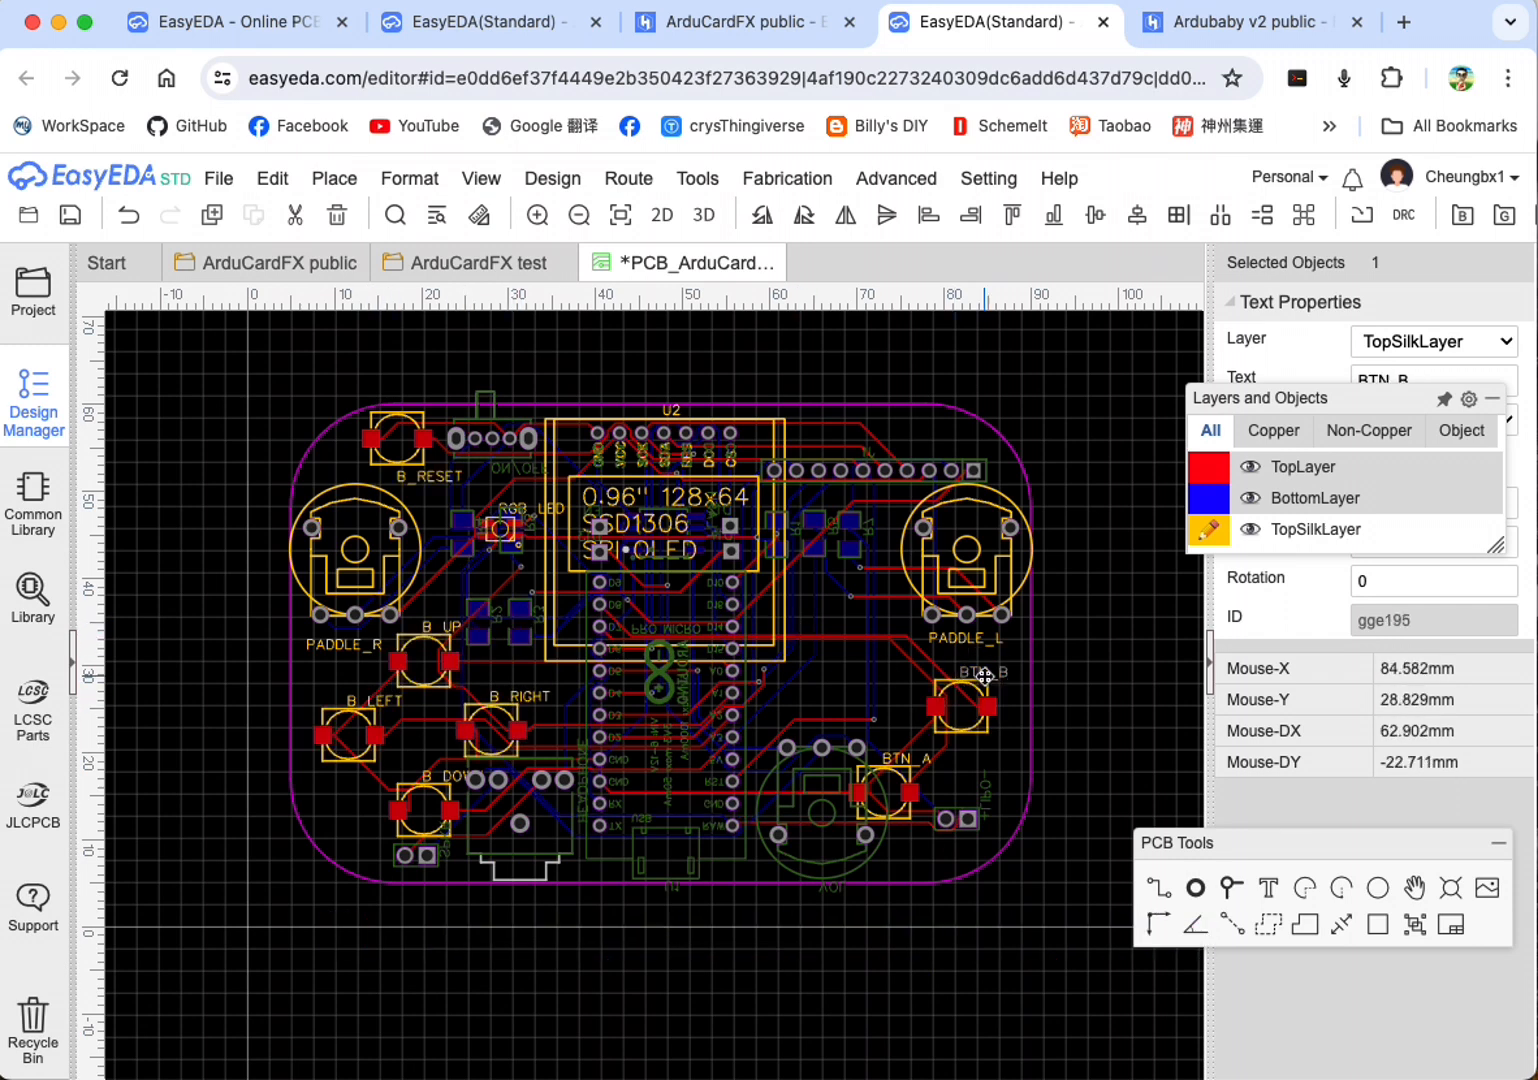
click(991, 683)
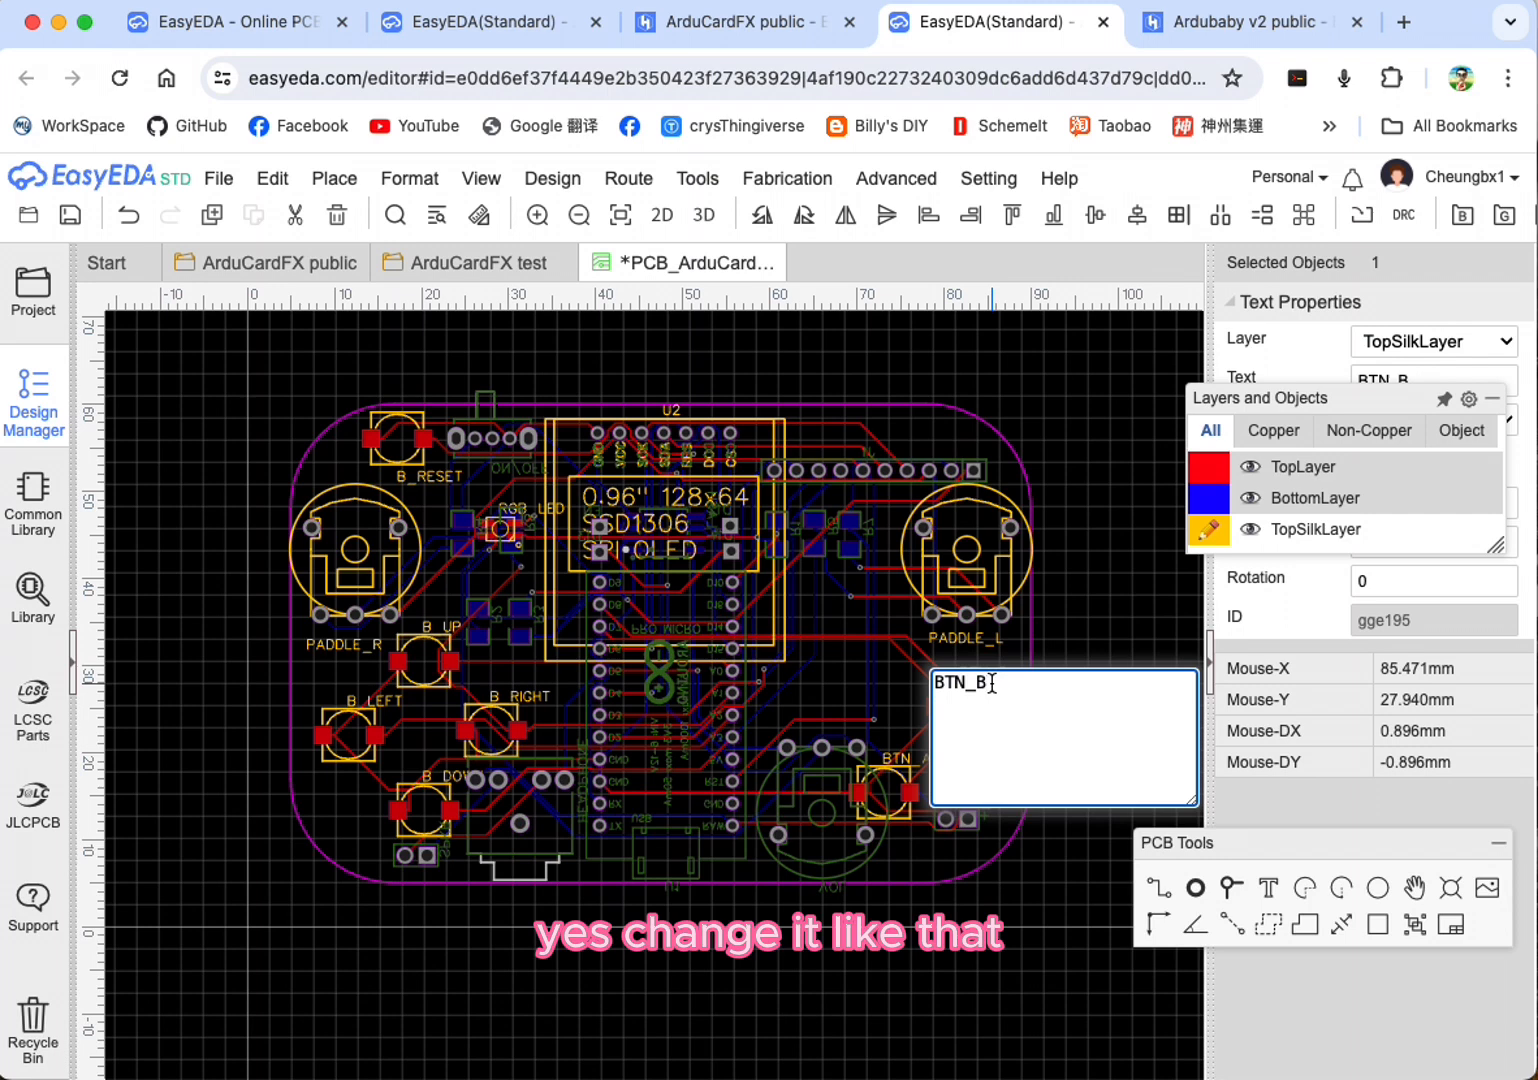
key(BackSpace)
key(BackSpace)
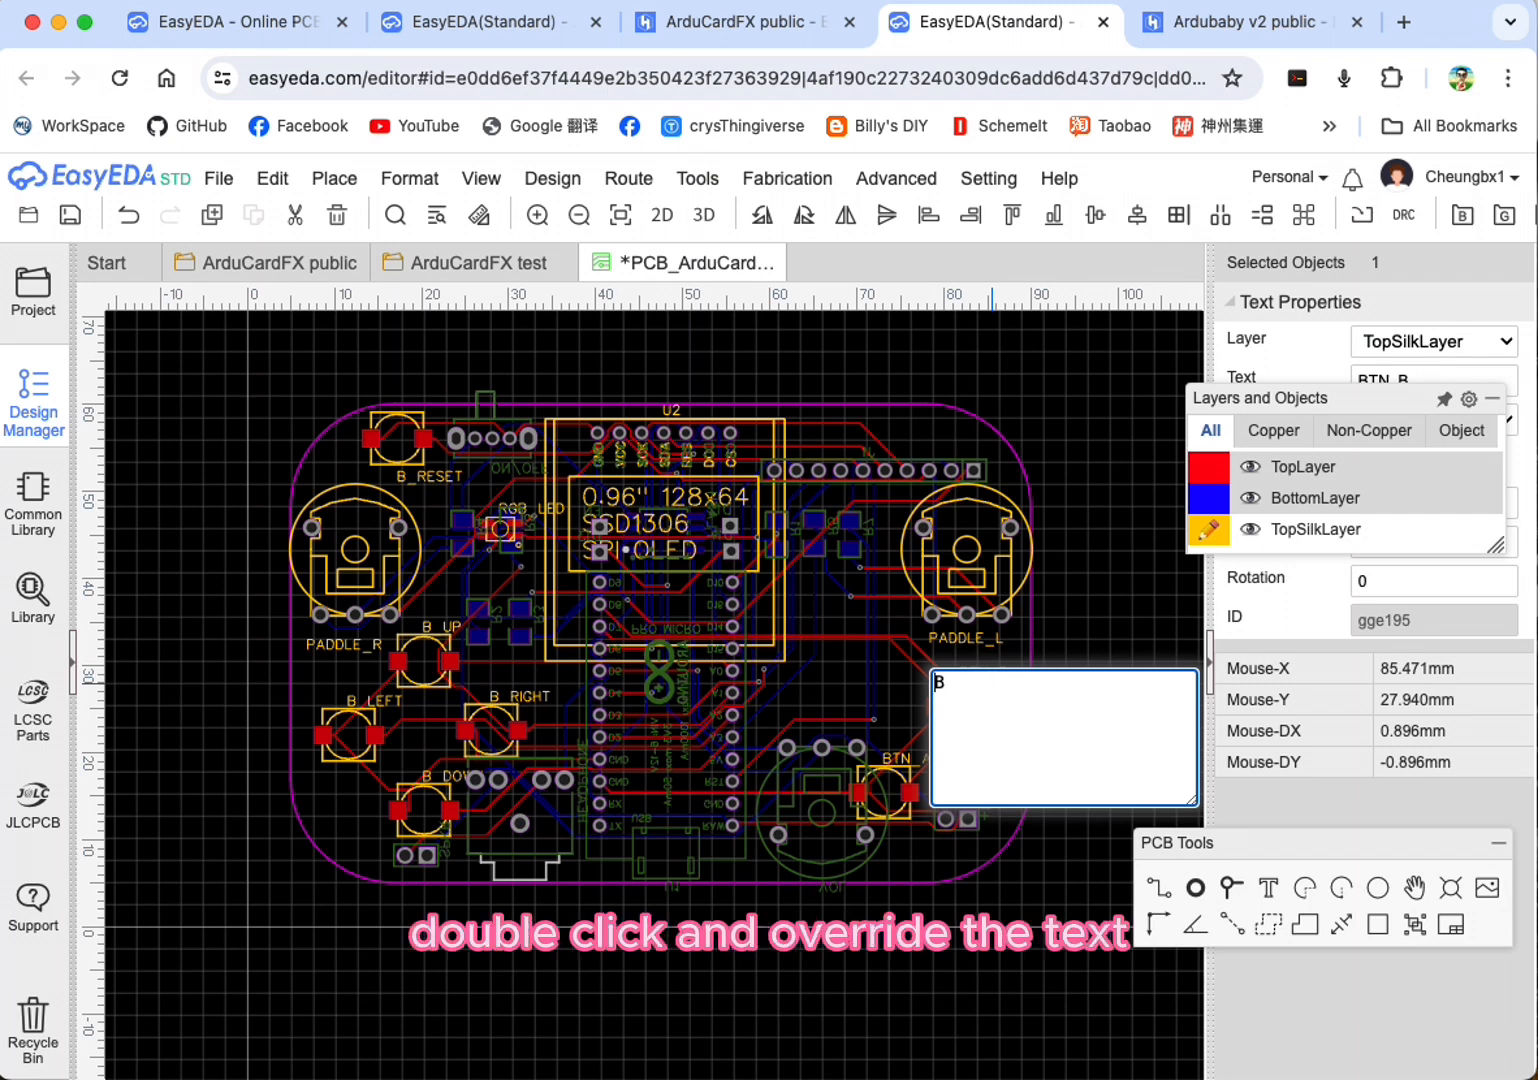
click(1030, 645)
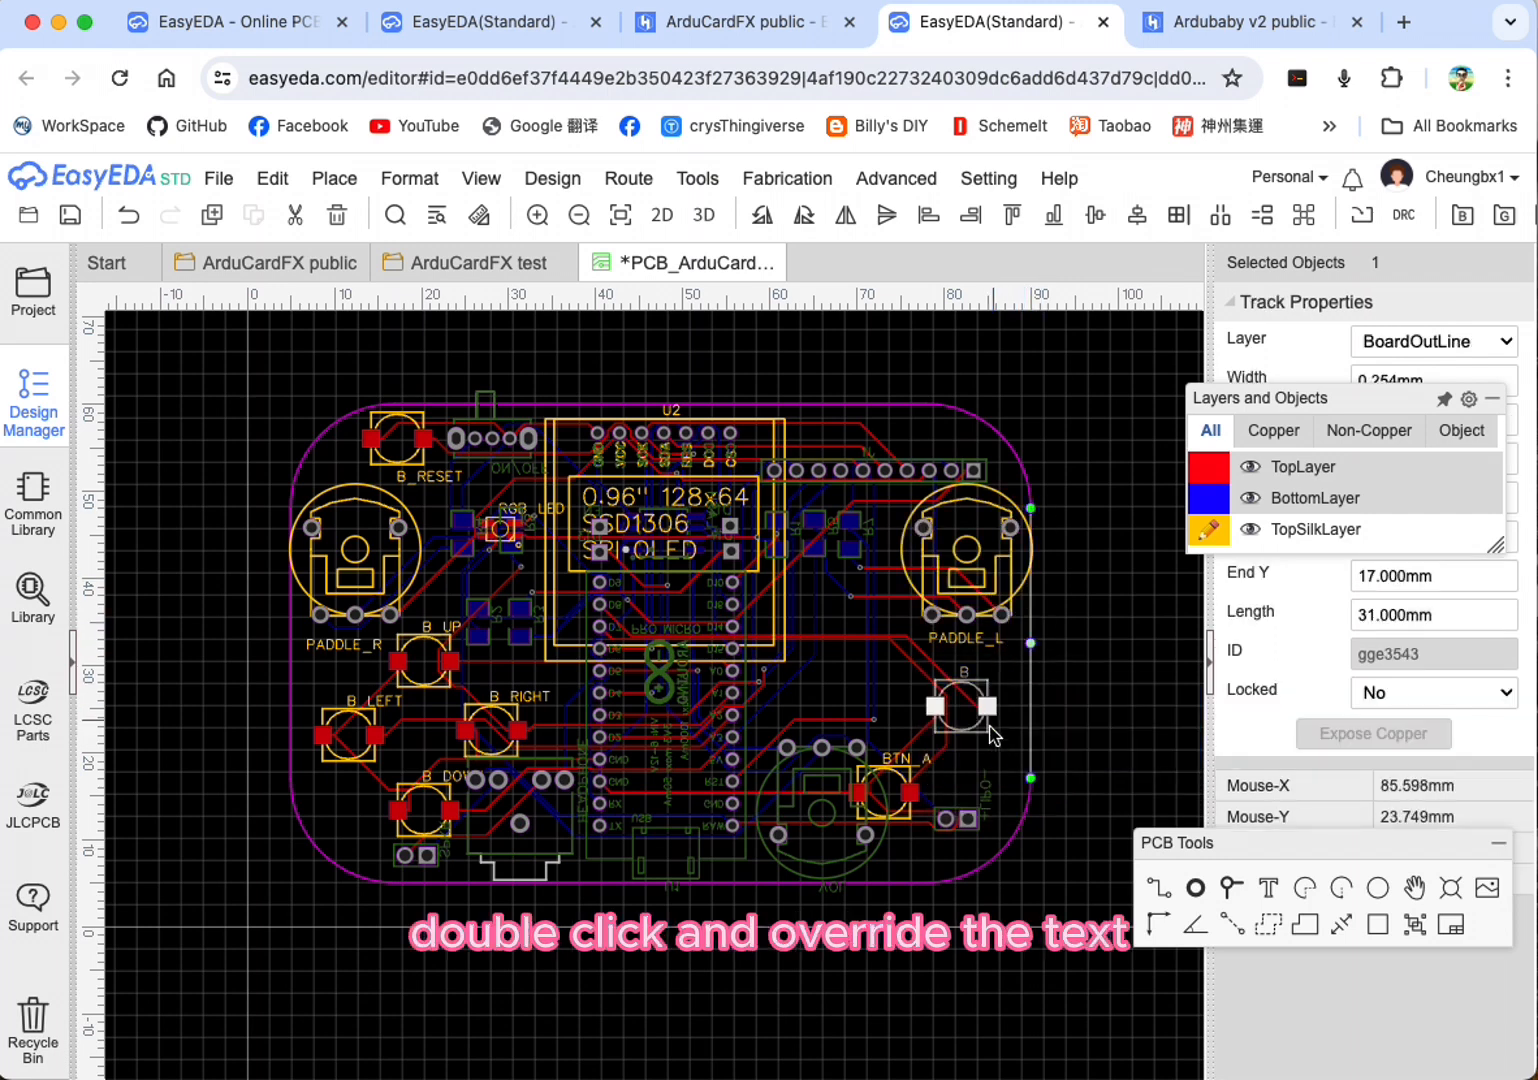
Step: Shorten the BTN_A silkscreen label to A
double_click(923, 759)
click(983, 764)
key(Left)
key(BackSpace)
key(BackSpace)
key(BackSpace)
key(BackSpace)
click(903, 723)
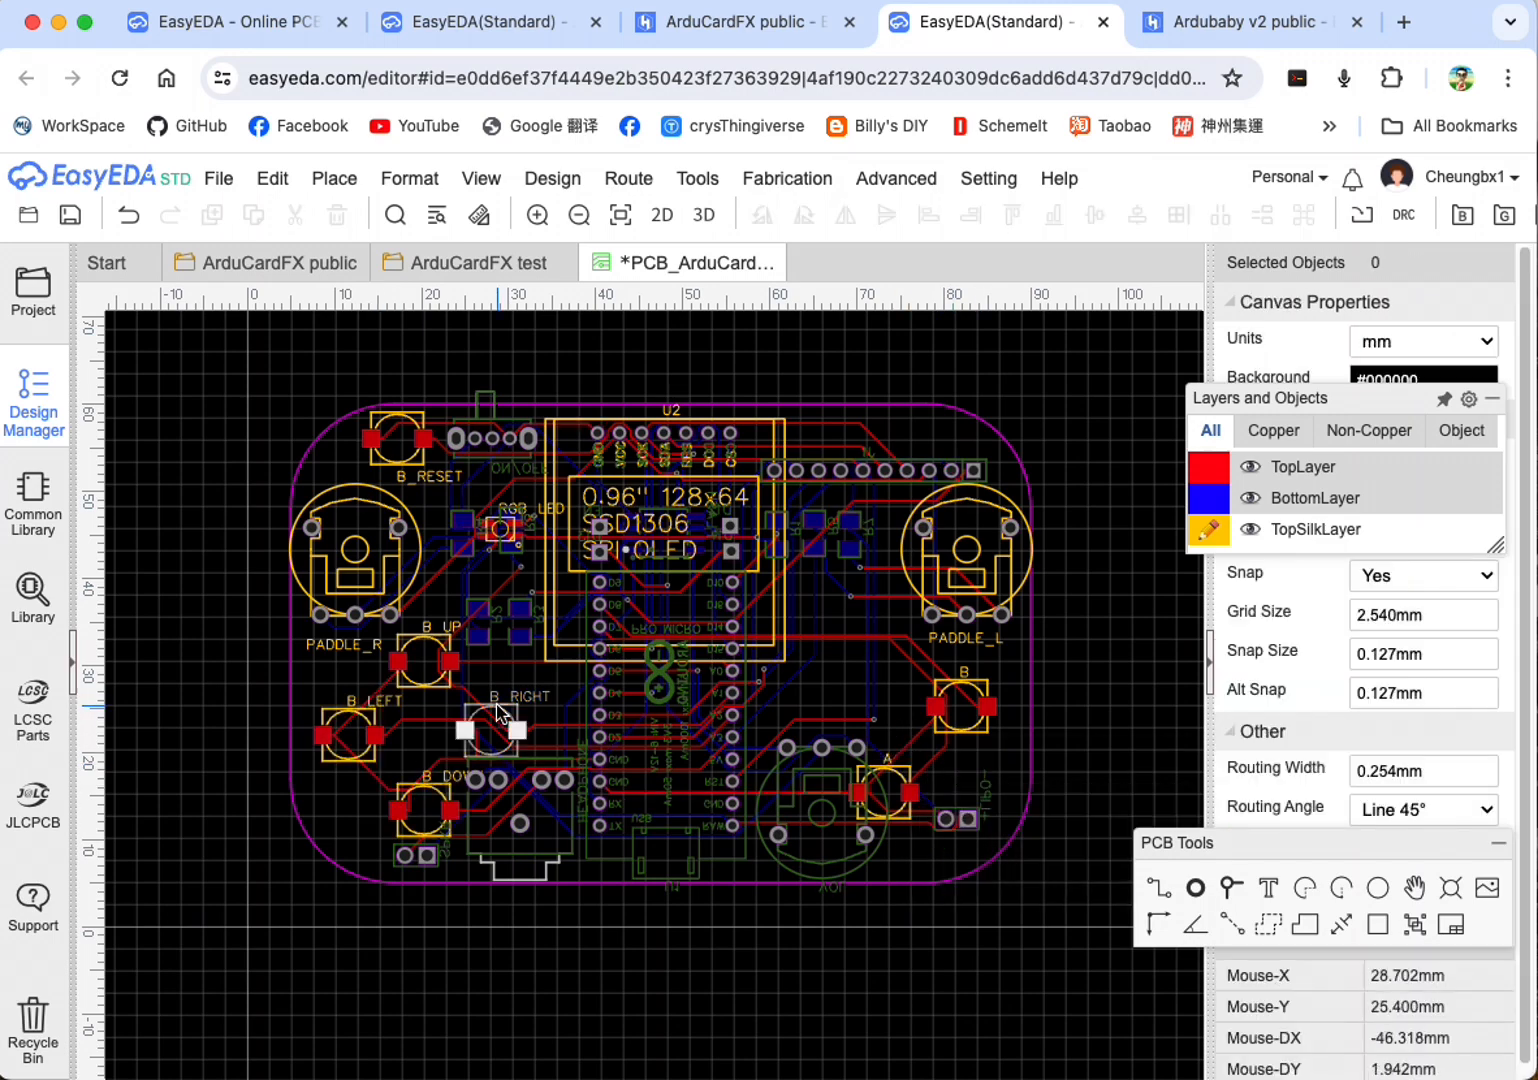
Step: Change the B_LEFT label to LEFT and the B_RIGHT label to RIGHT
double_click(388, 706)
click(416, 716)
key(Left)
key(BackSpace)
key(BackSpace)
click(526, 704)
key(BackSpace)
key(BackSpace)
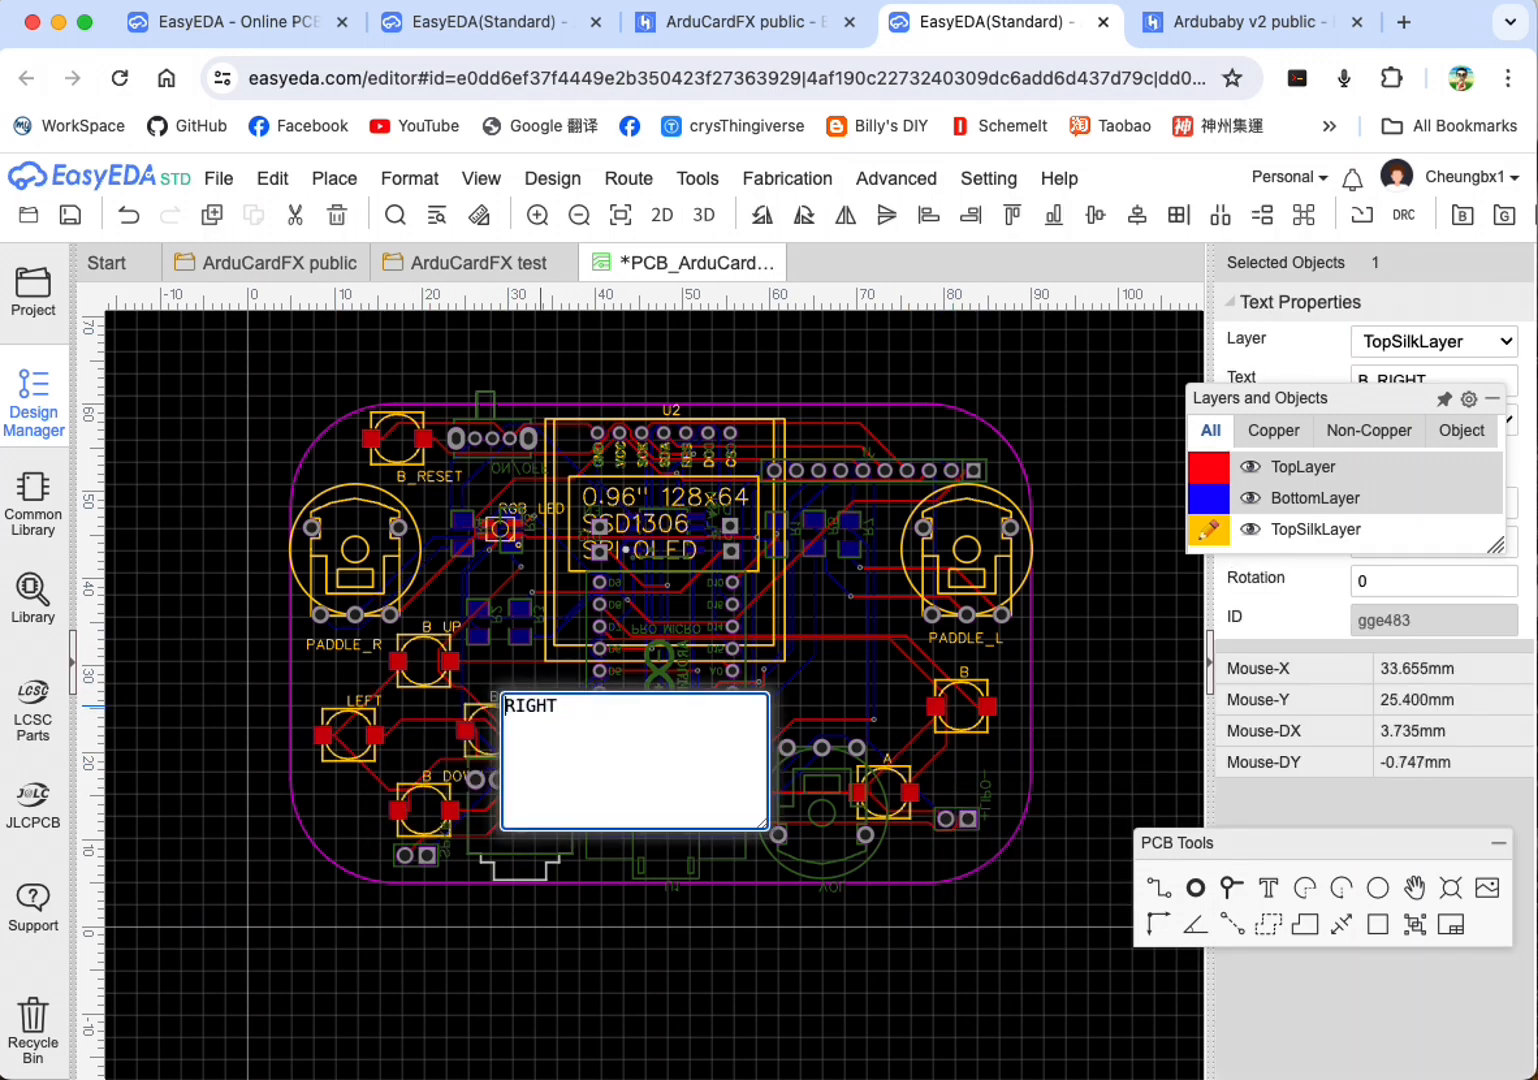
Step: Change the B_DOWN button label to DOWN
double_click(431, 781)
click(450, 787)
text(\\)
key(BackSpace)
key(BackSpace)
key(BackSpace)
key(BackSpace)
click(342, 815)
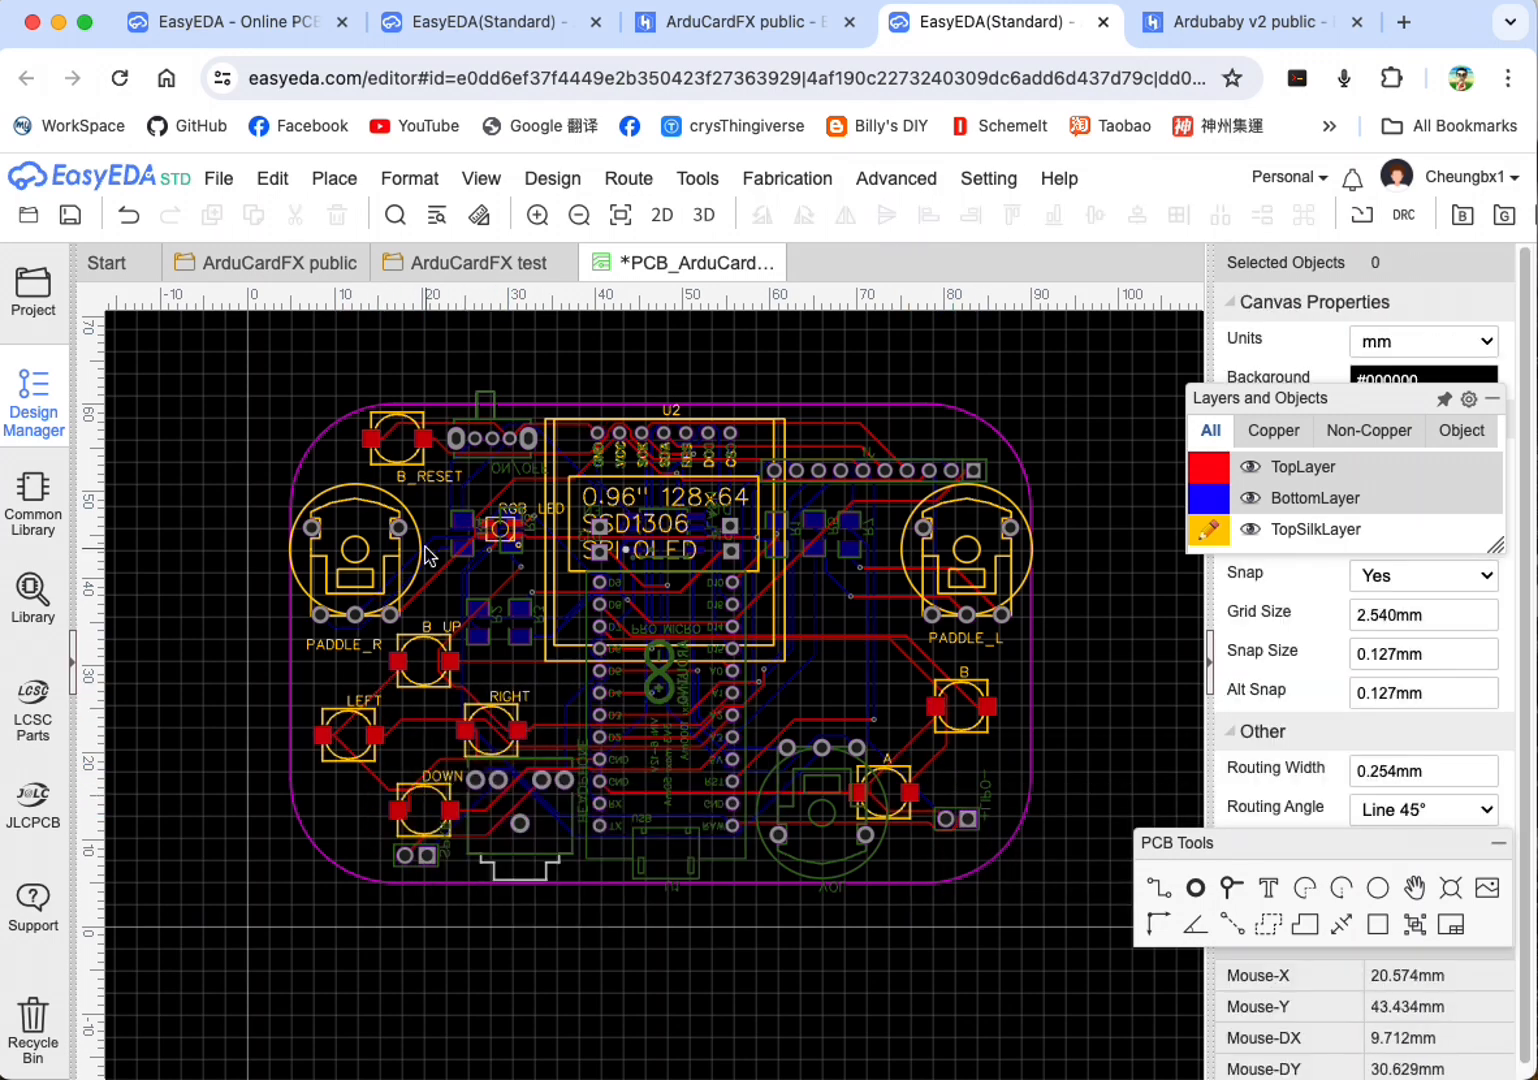
Step: Change the B_RESET button label to RESET
double_click(444, 480)
click(461, 483)
key(BackSpace)
key(BackSpace)
click(329, 675)
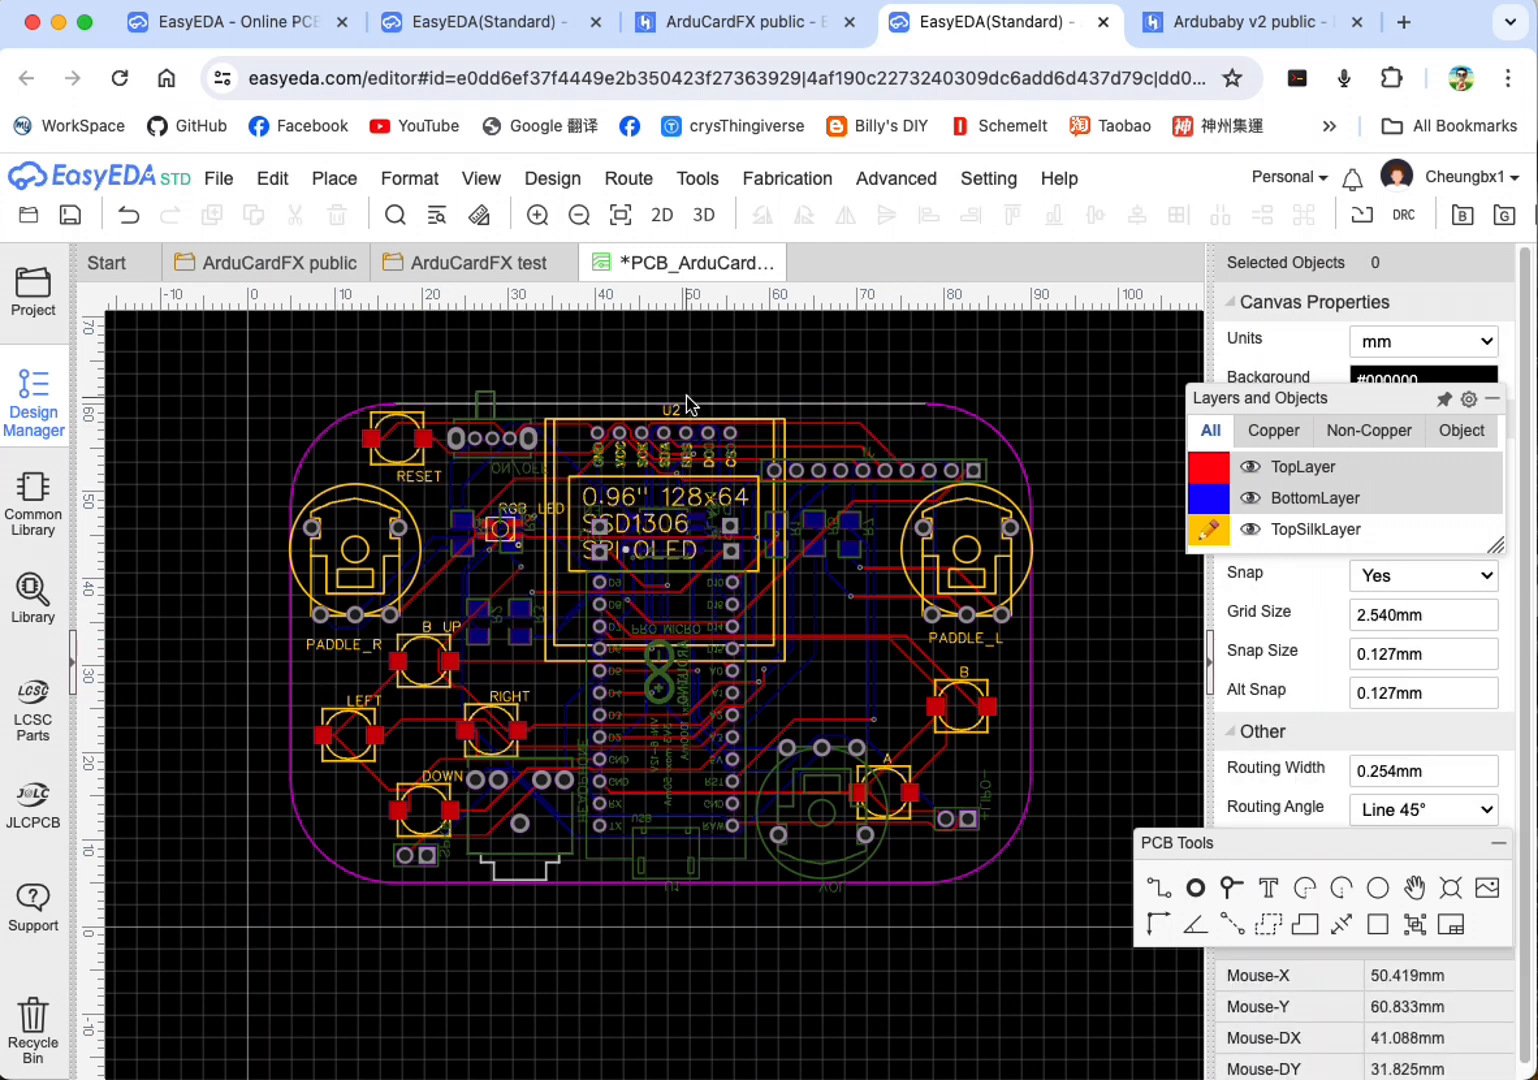
Step: Make BottomSilkLayer the active layer and hide TopSilkLayer
mouse_move(1253, 521)
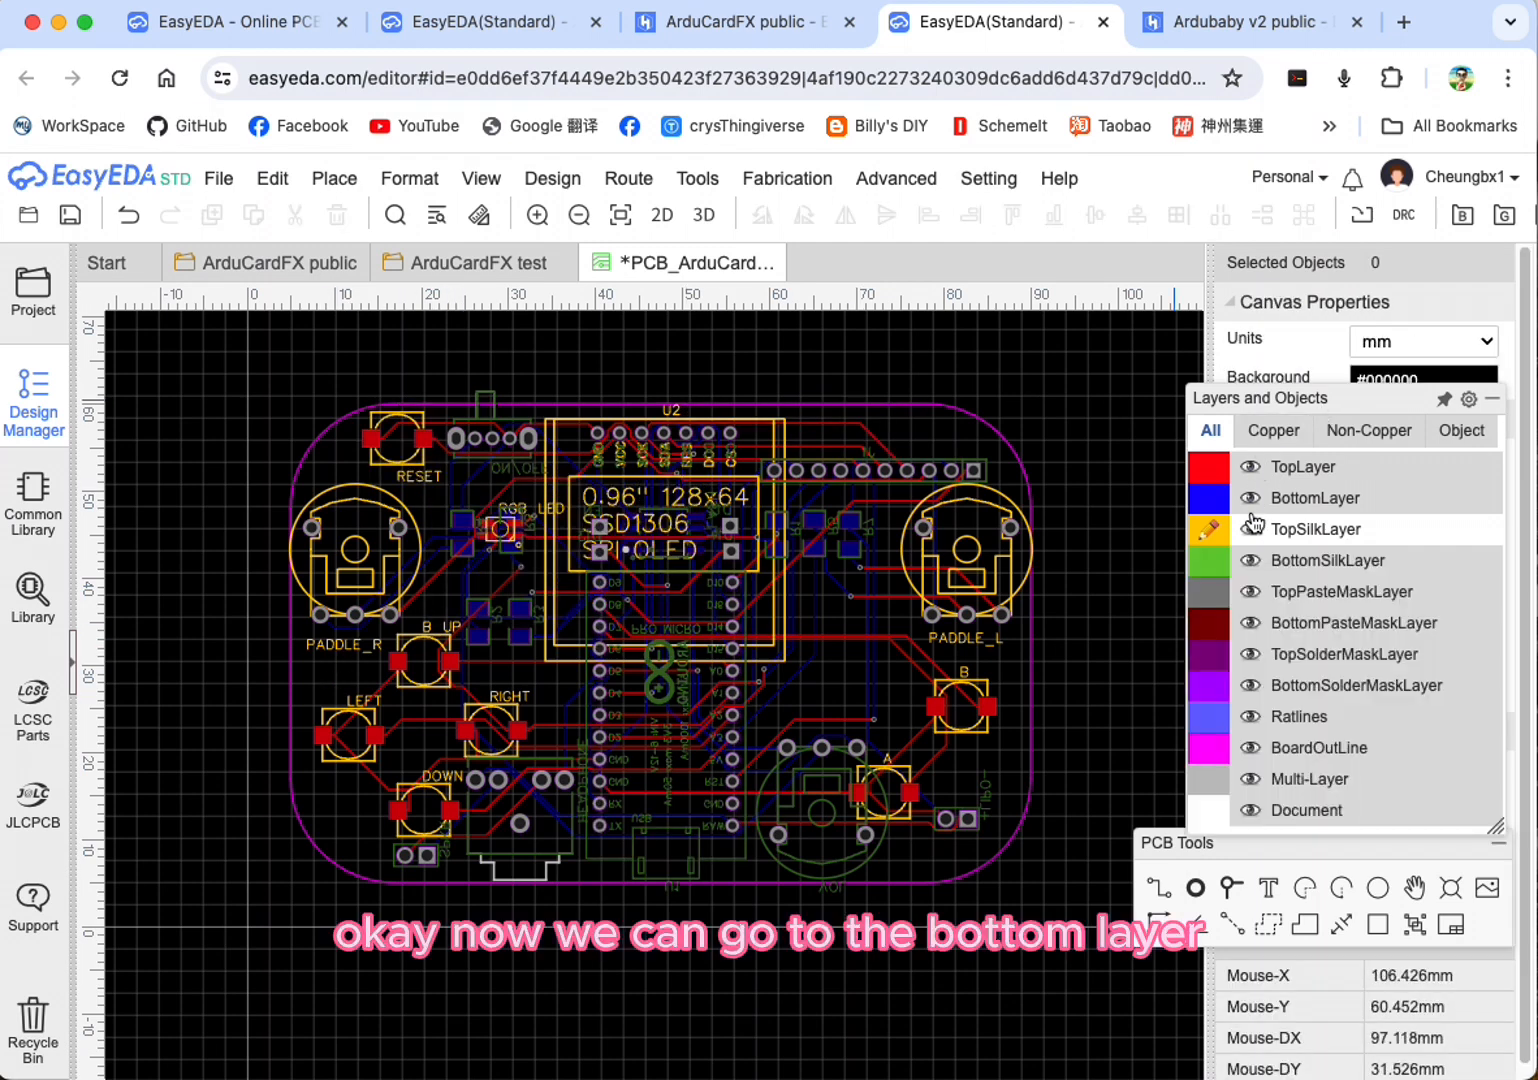
click(1214, 562)
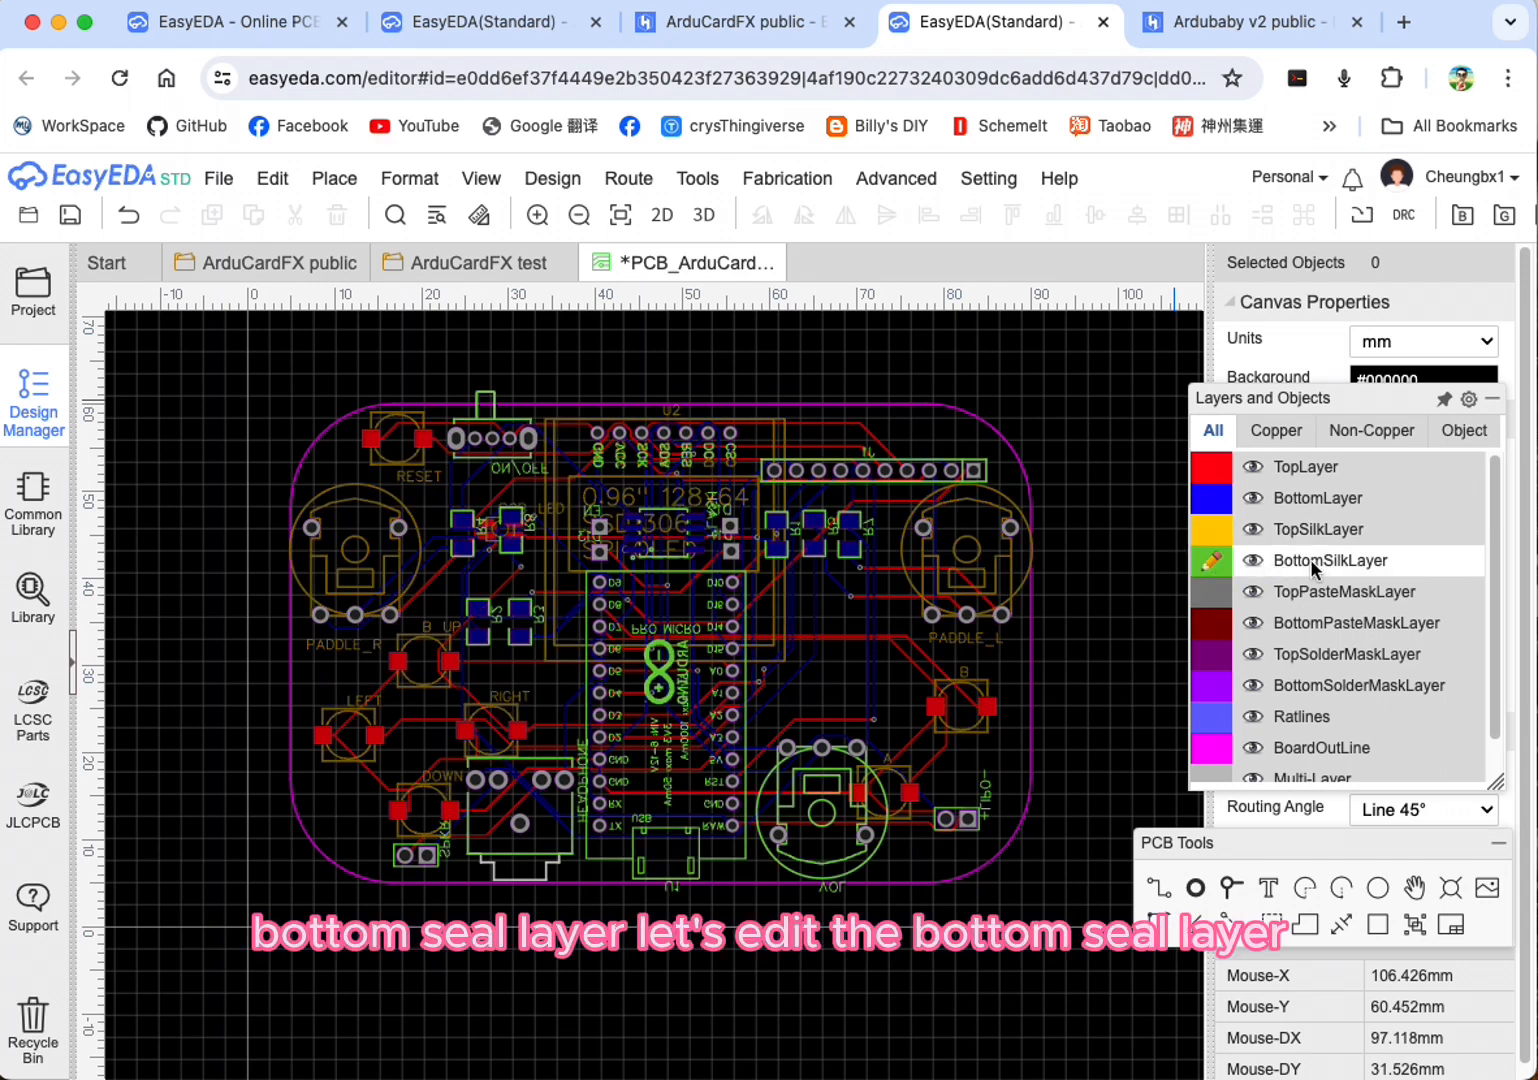
click(1253, 530)
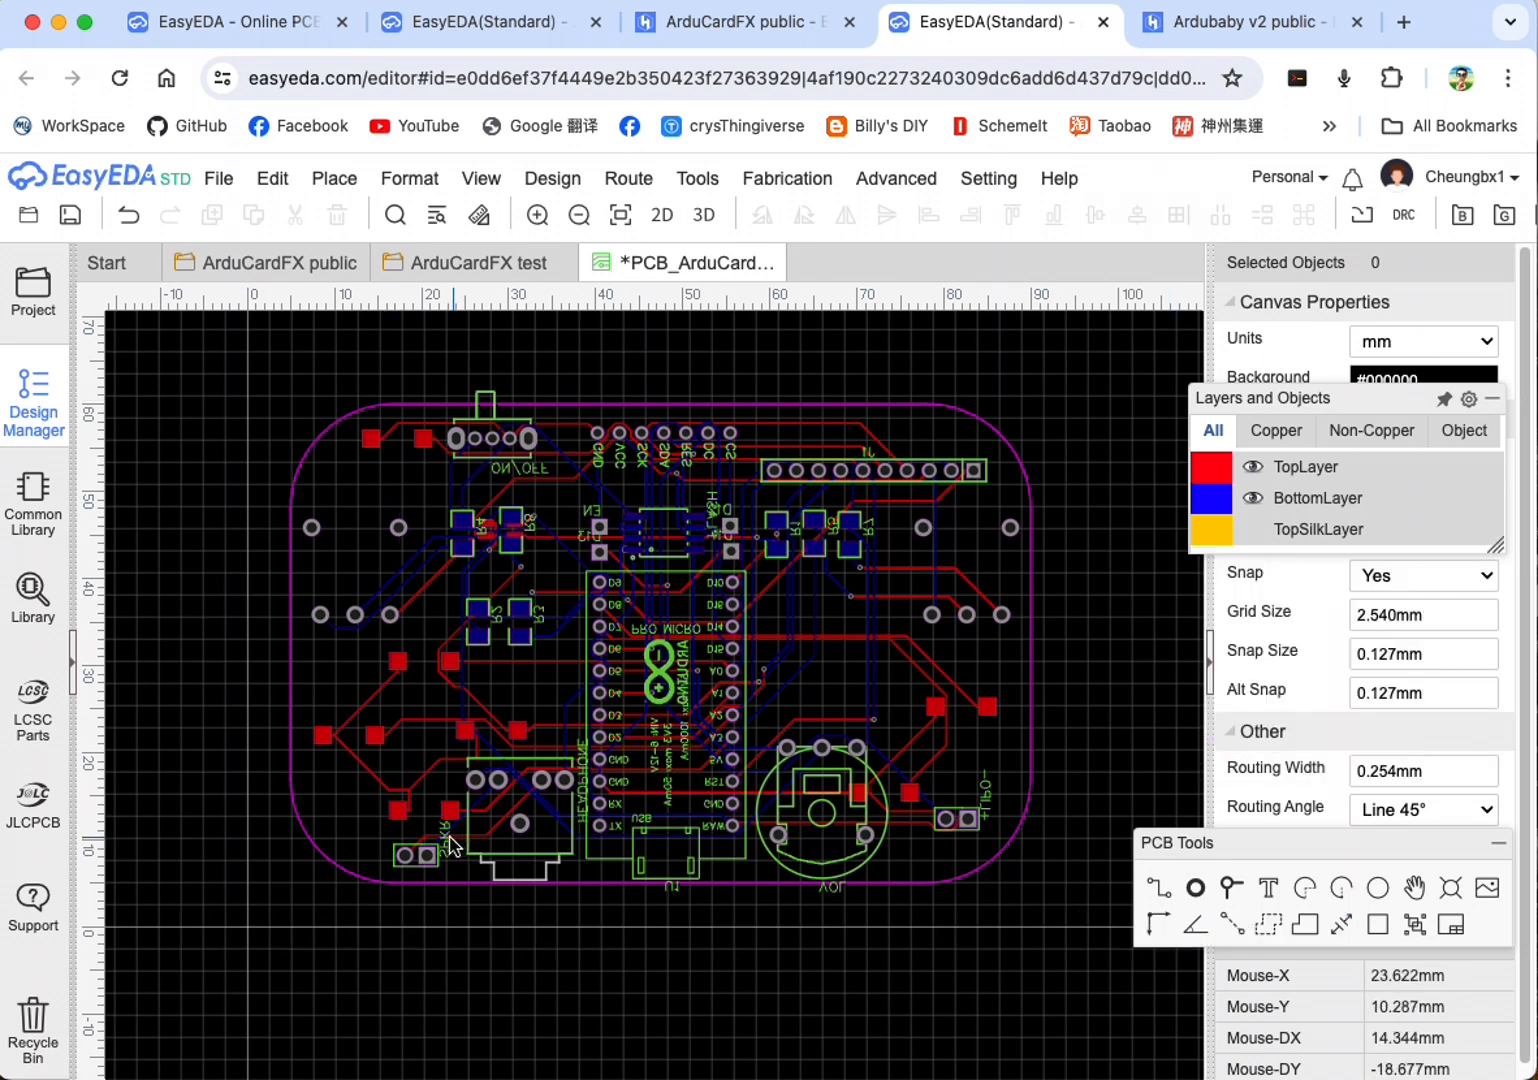
Step: Rotate the +LIPO- label beside the battery pads clockwise to 180°
double_click(987, 800)
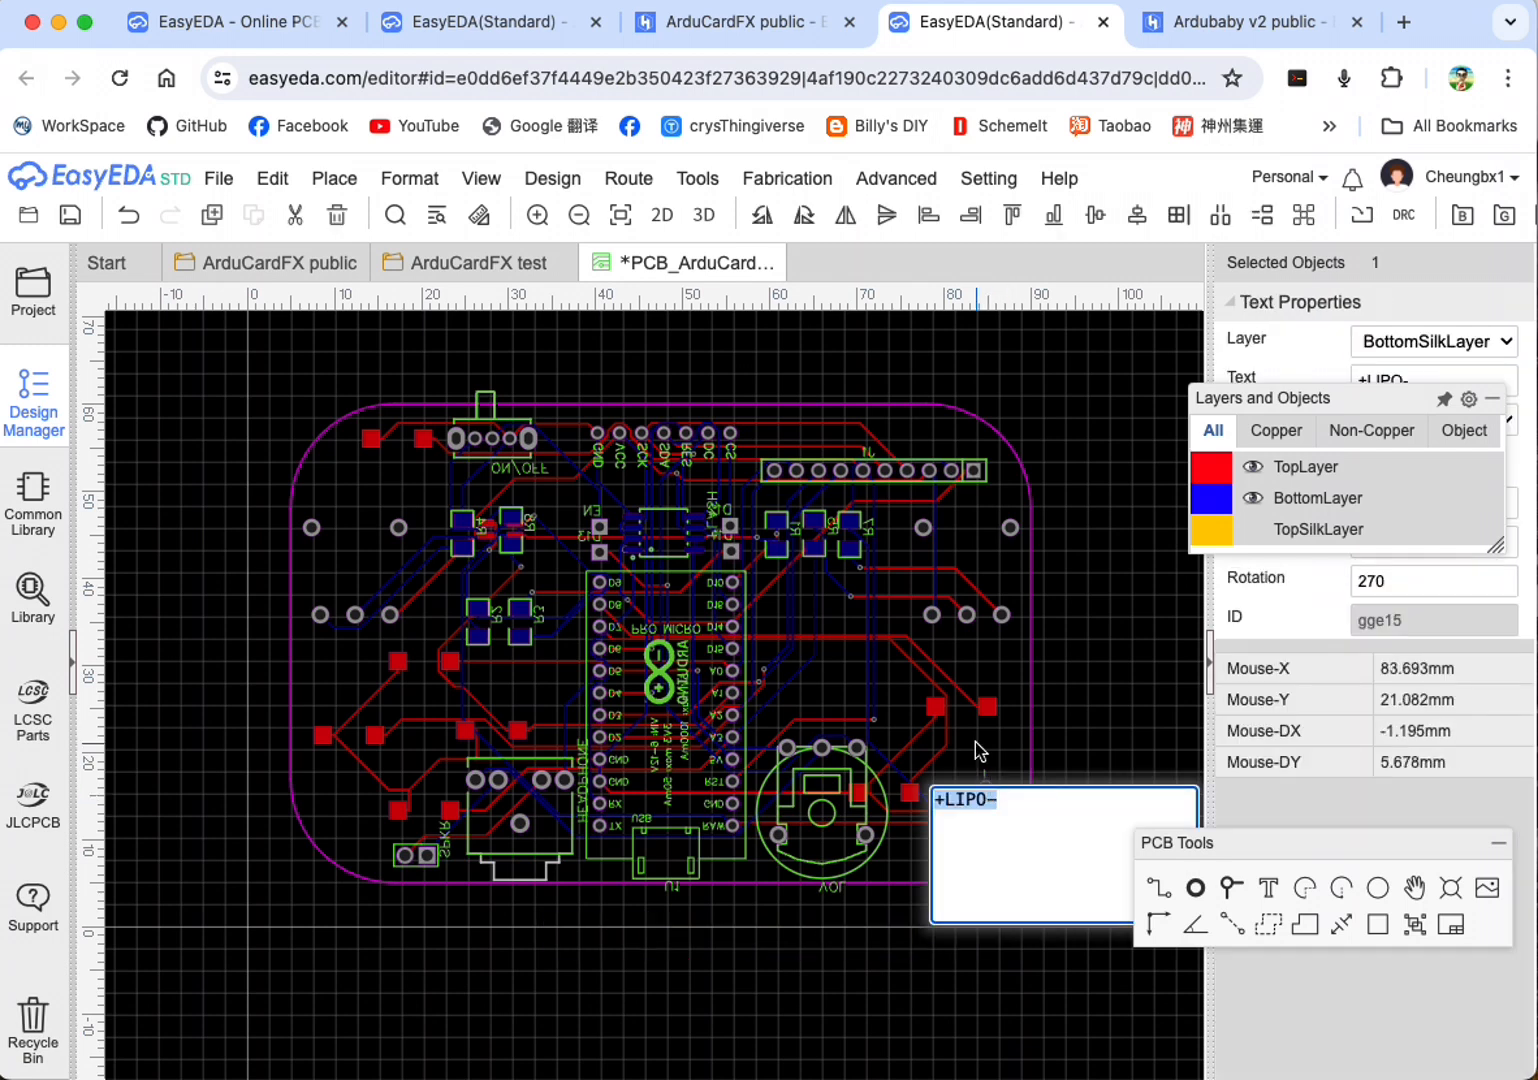
click(974, 743)
click(988, 794)
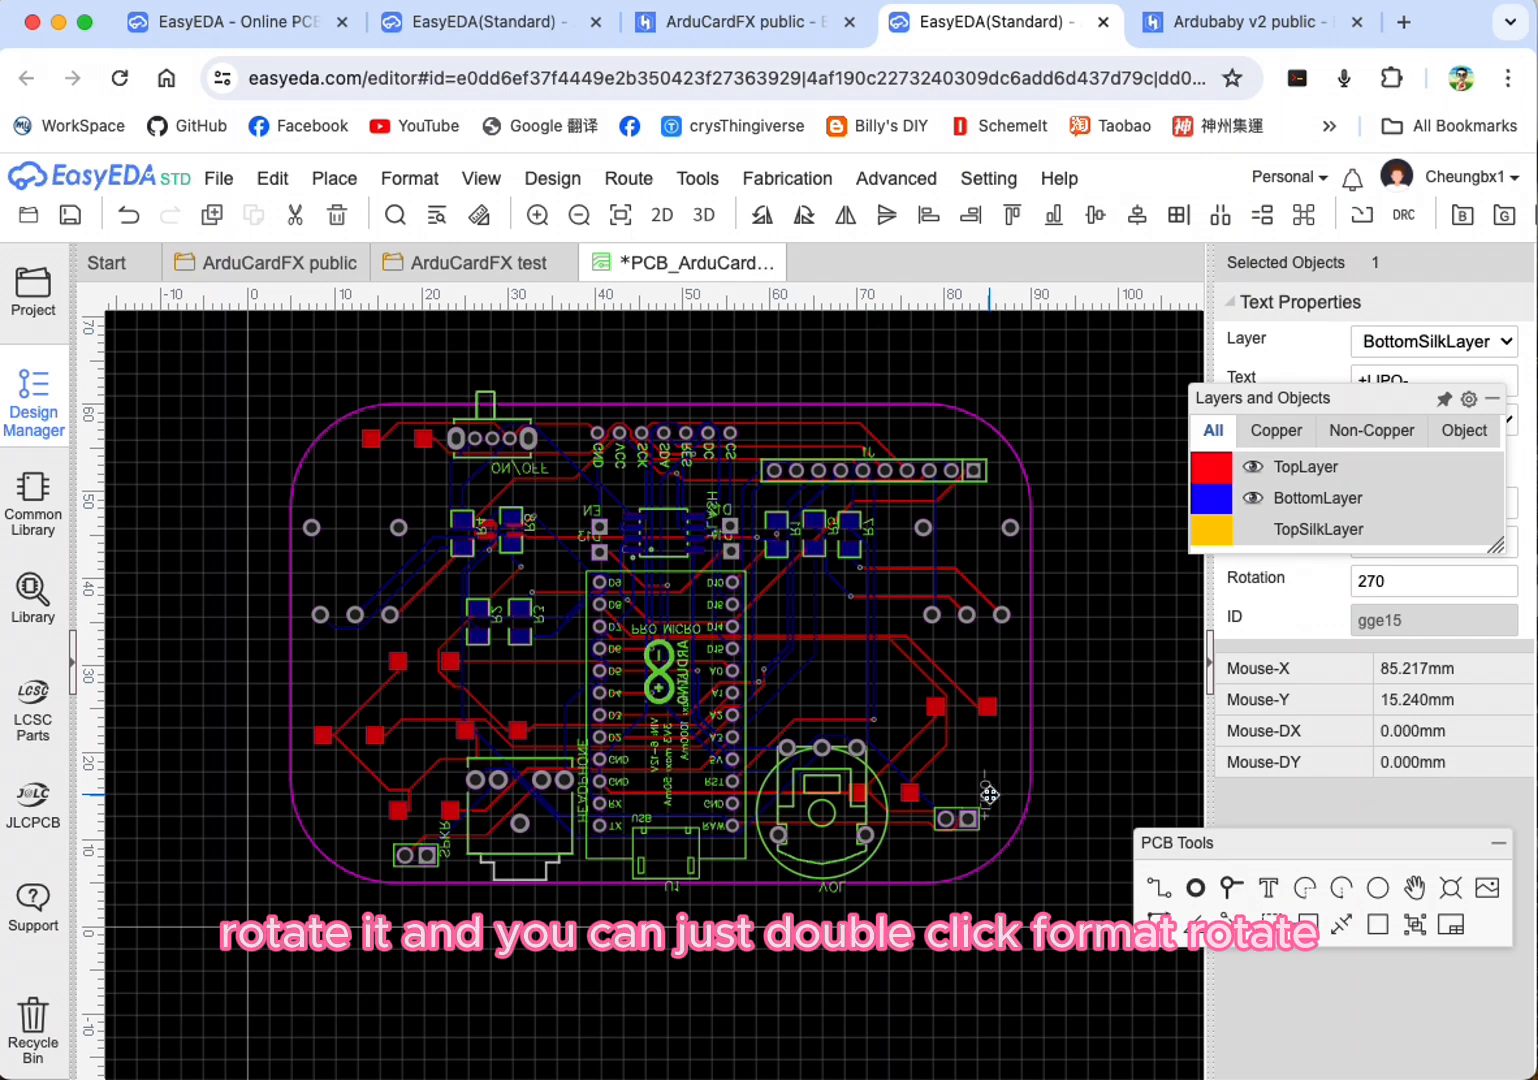
double_click(987, 796)
click(396, 180)
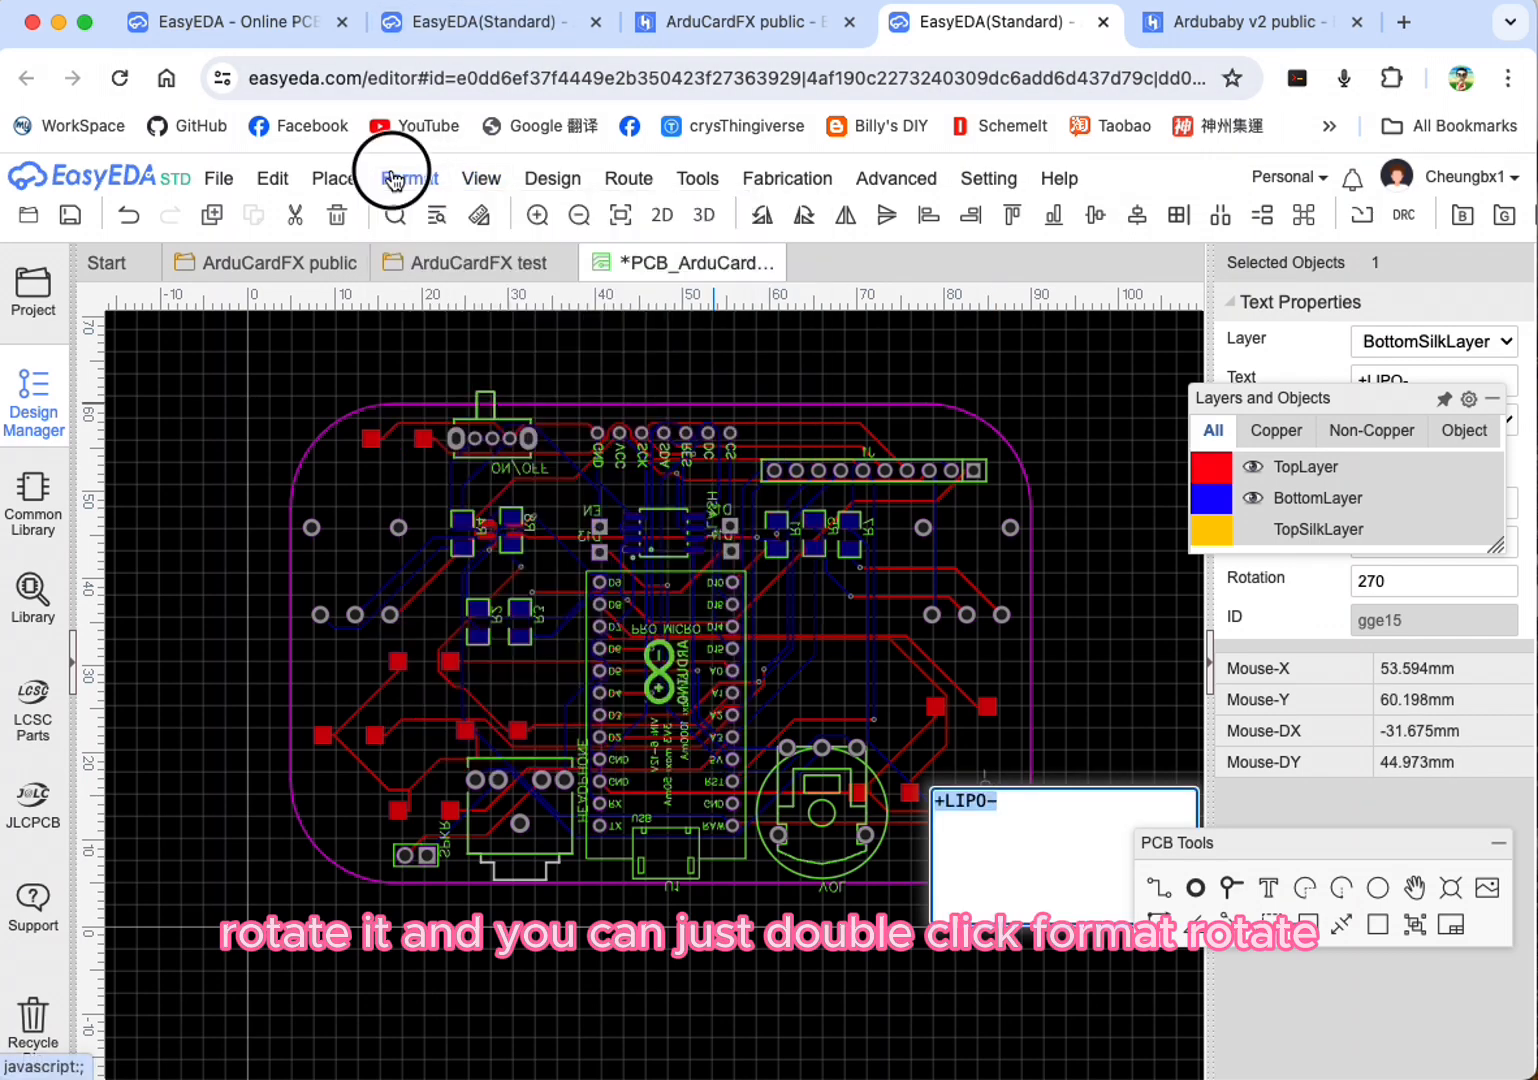
click(445, 241)
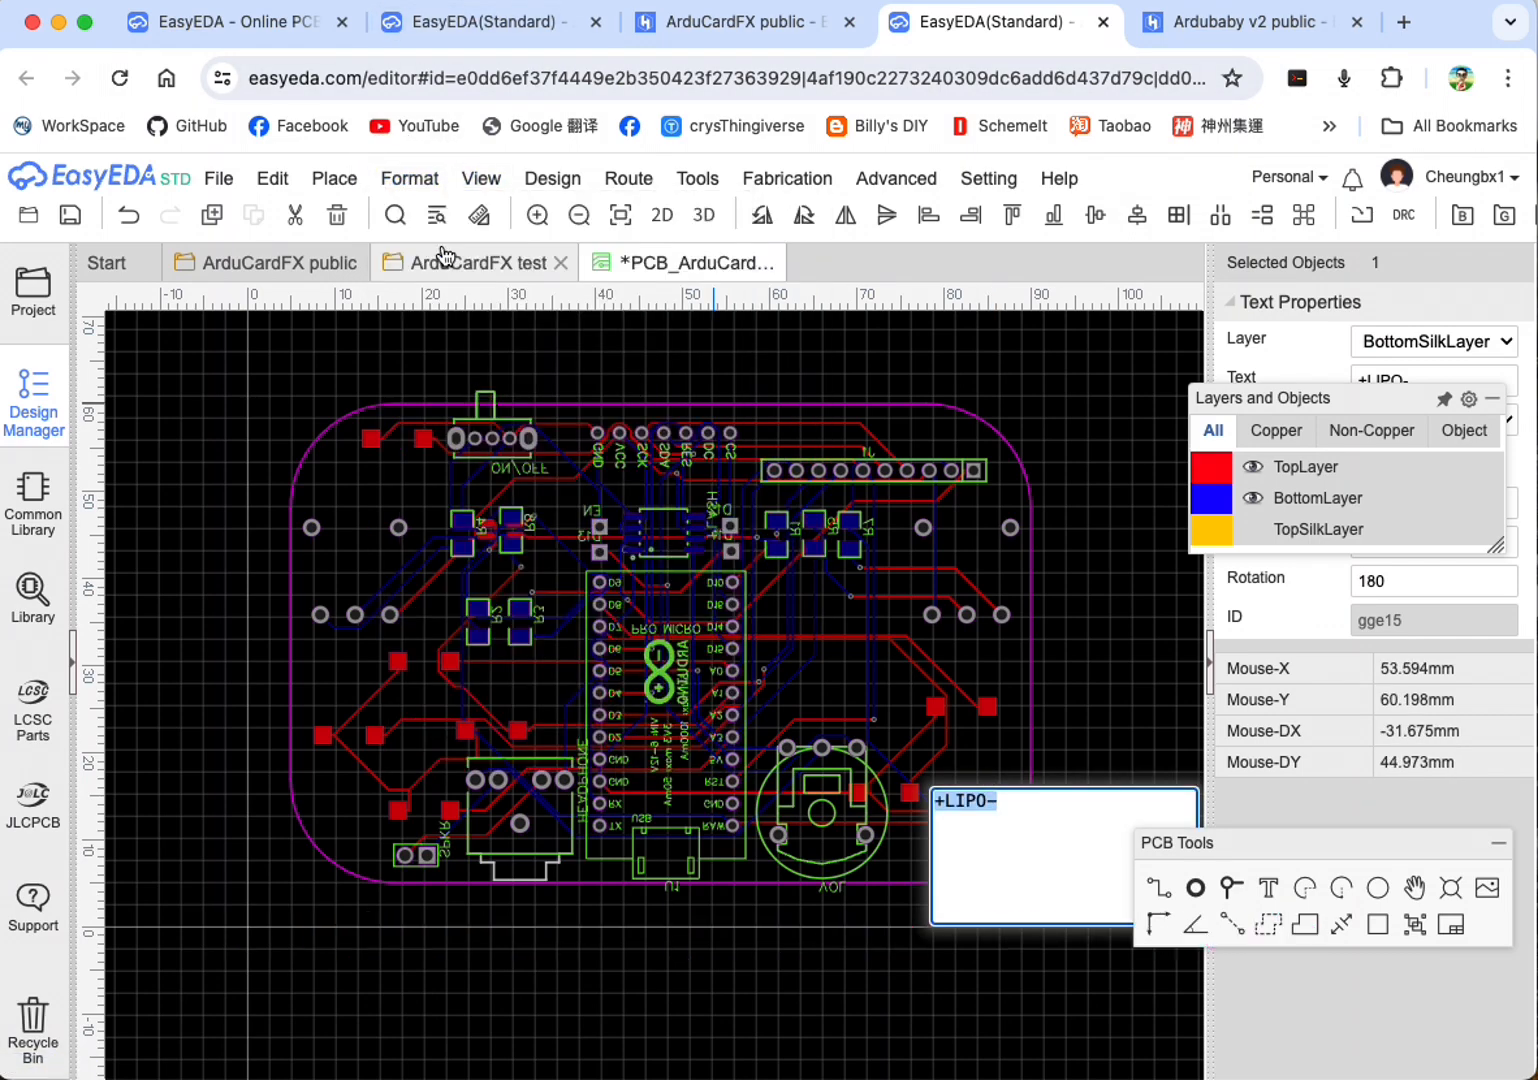
click(1029, 772)
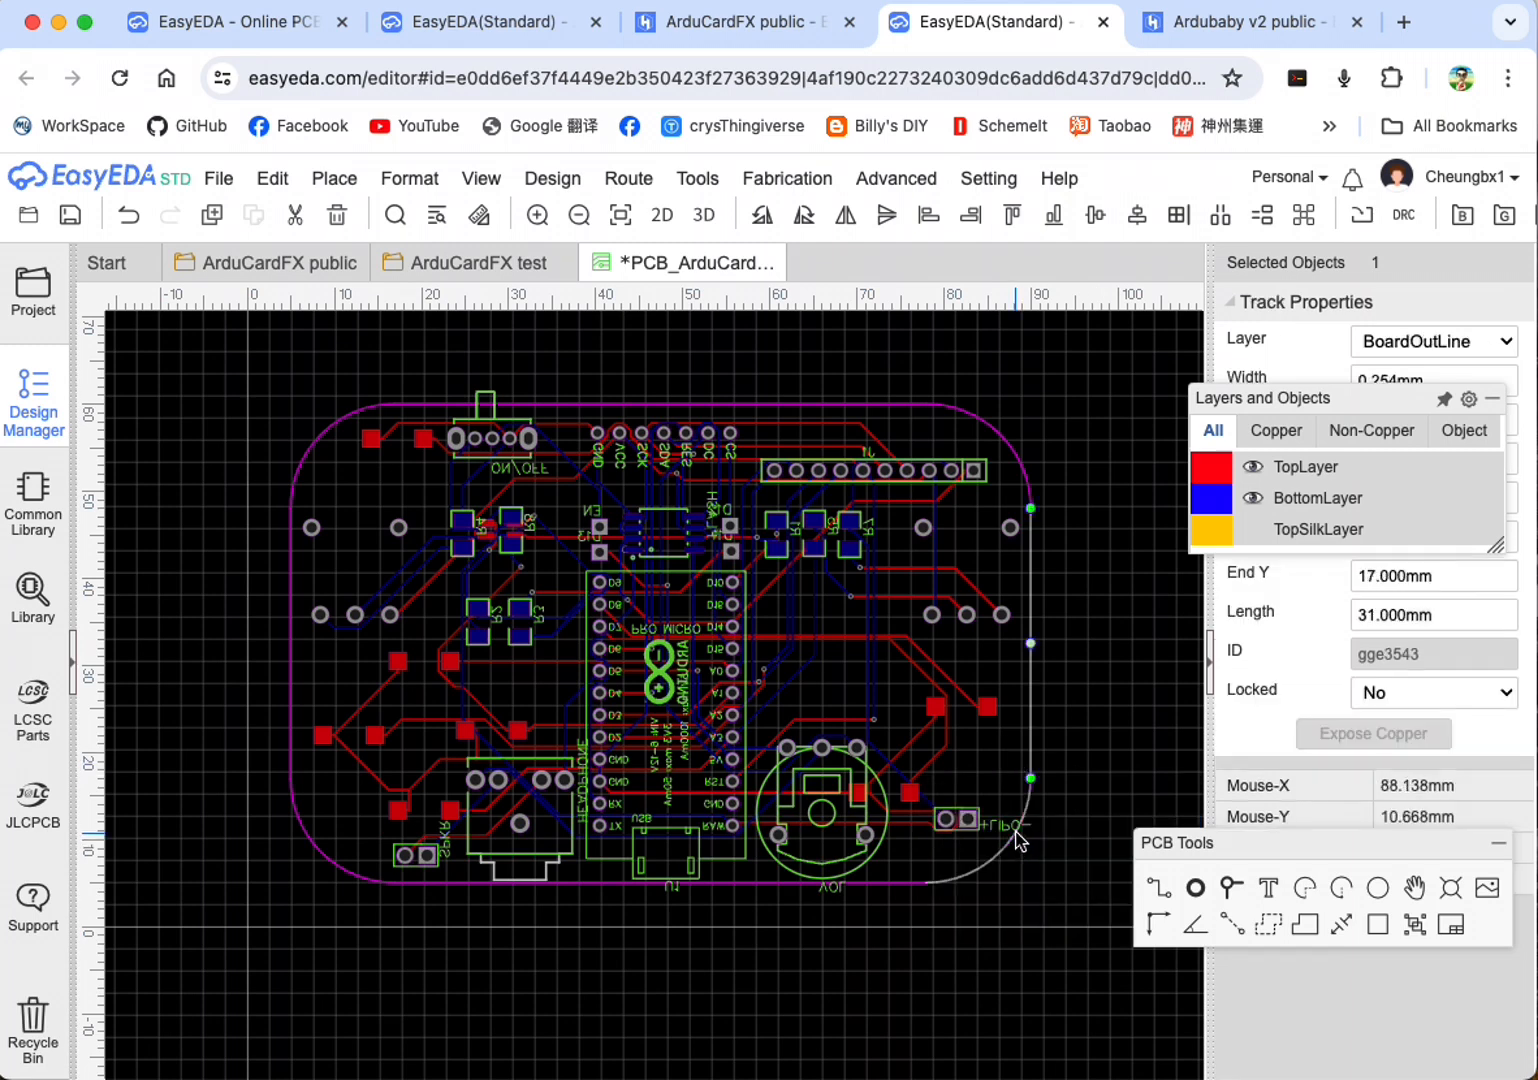
Step: Rotate the +LIPO- label to 0° and place it directly above the battery pads, with the plus sign over the square pad
drag(1013, 830, 978, 793)
mouse_move(409, 179)
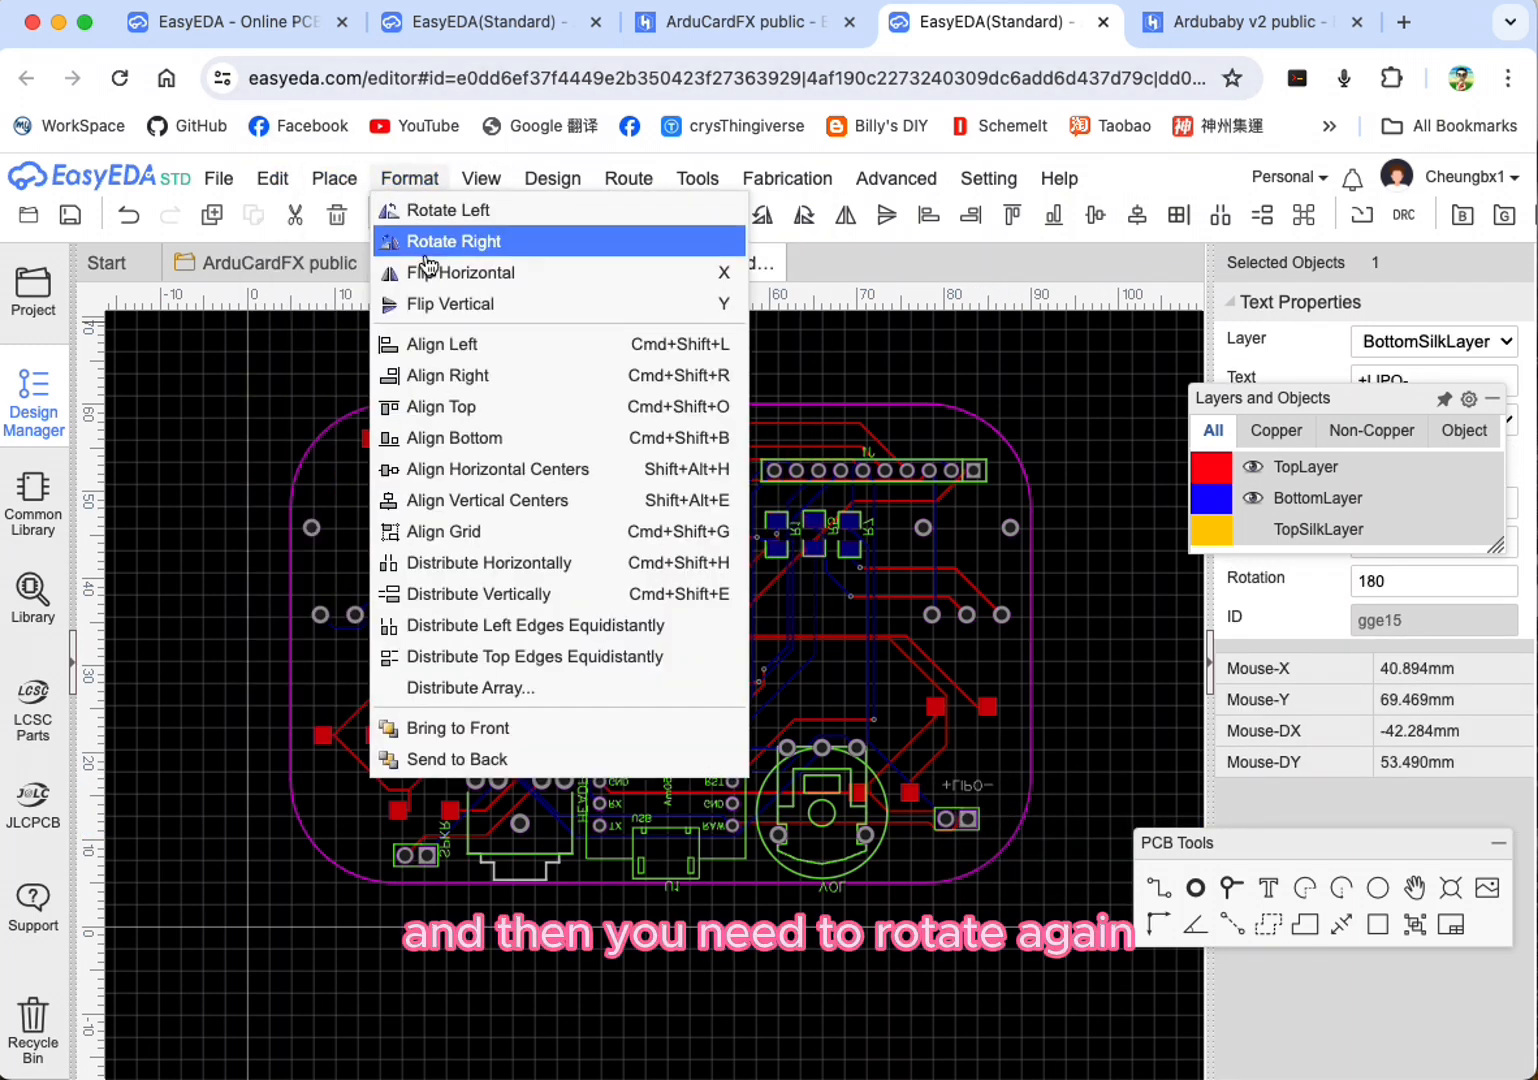
click(457, 241)
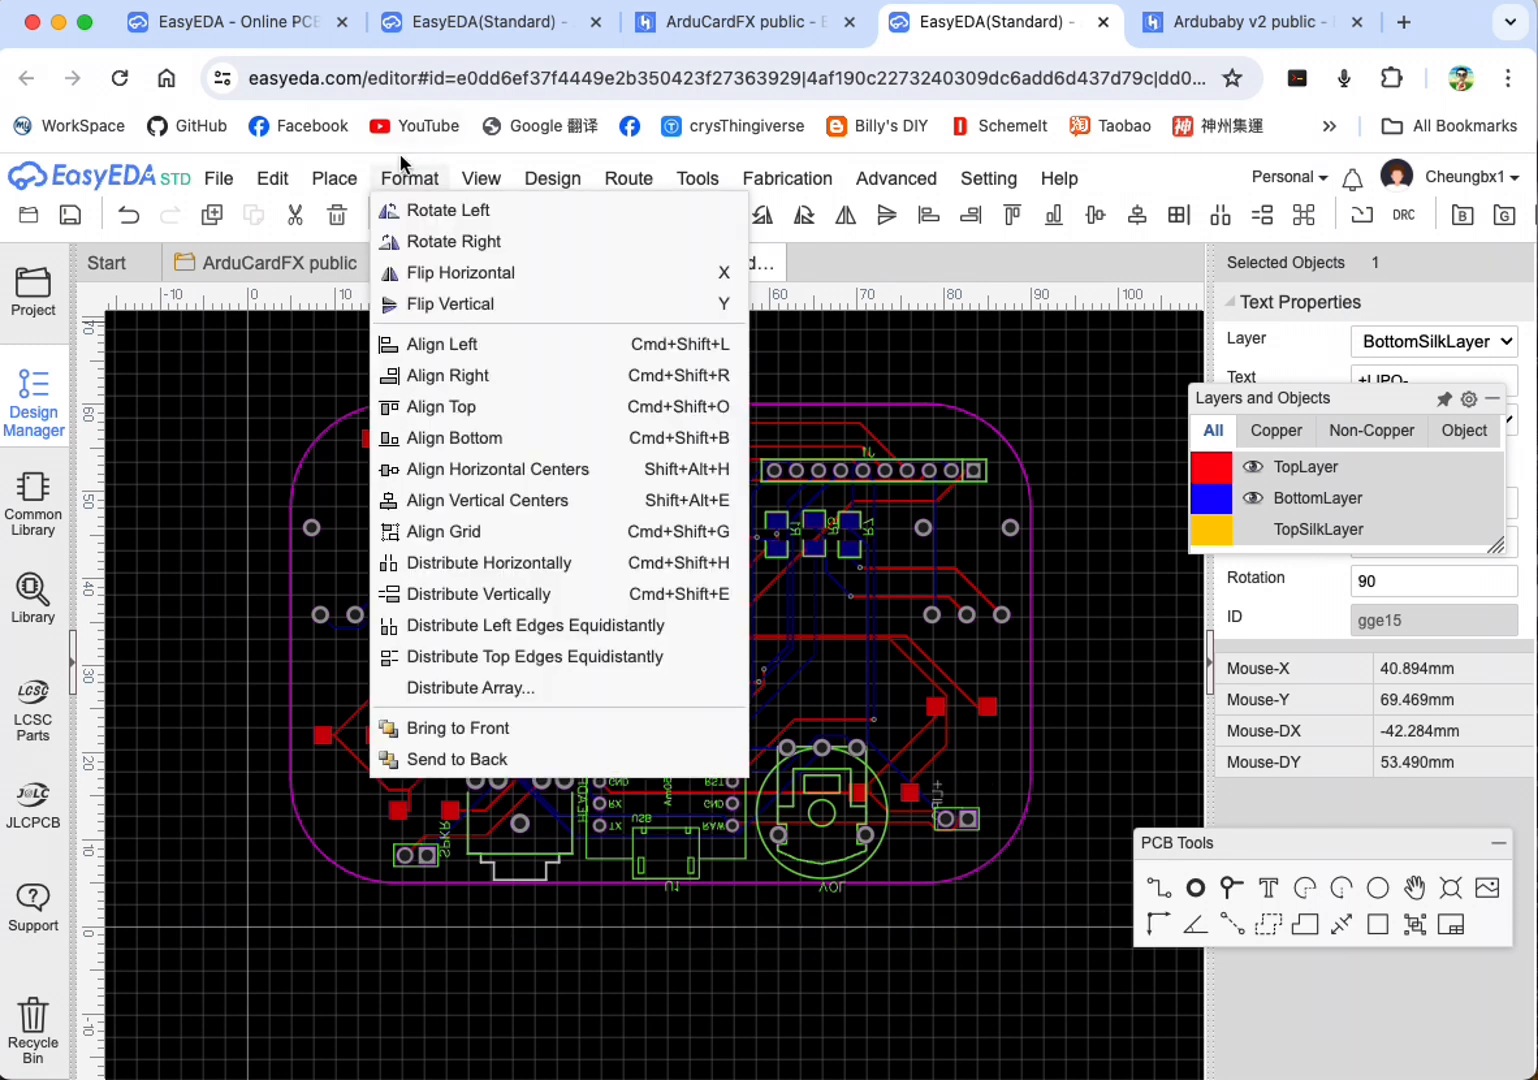
click(450, 241)
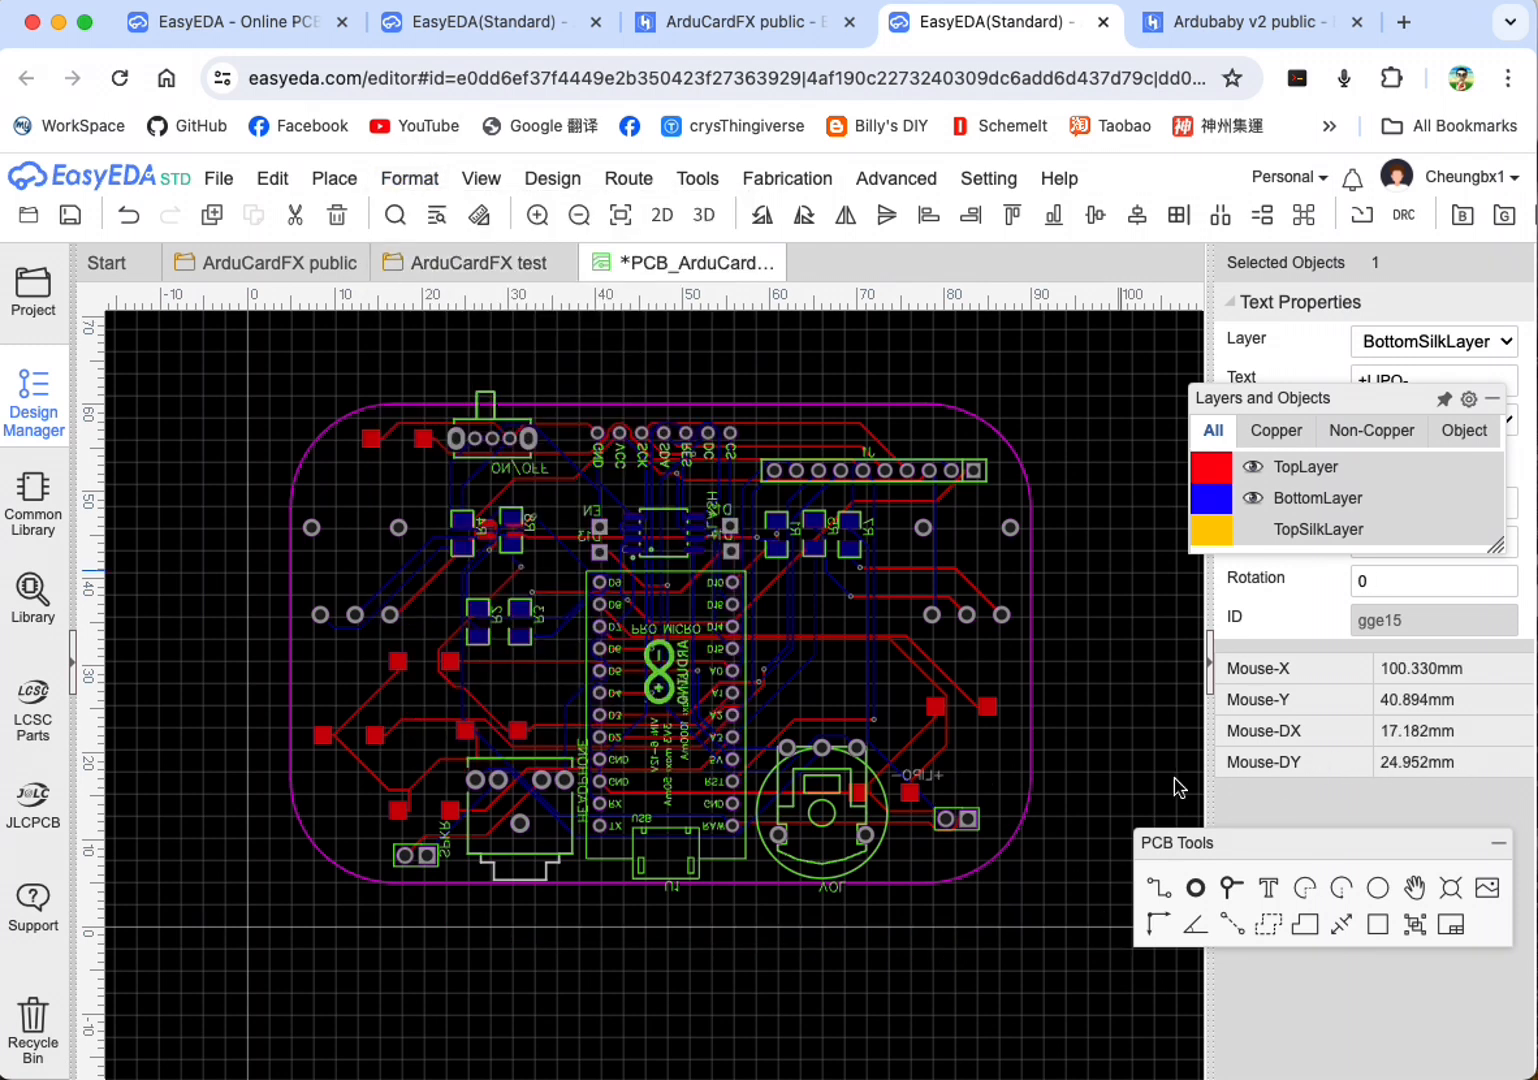
click(918, 781)
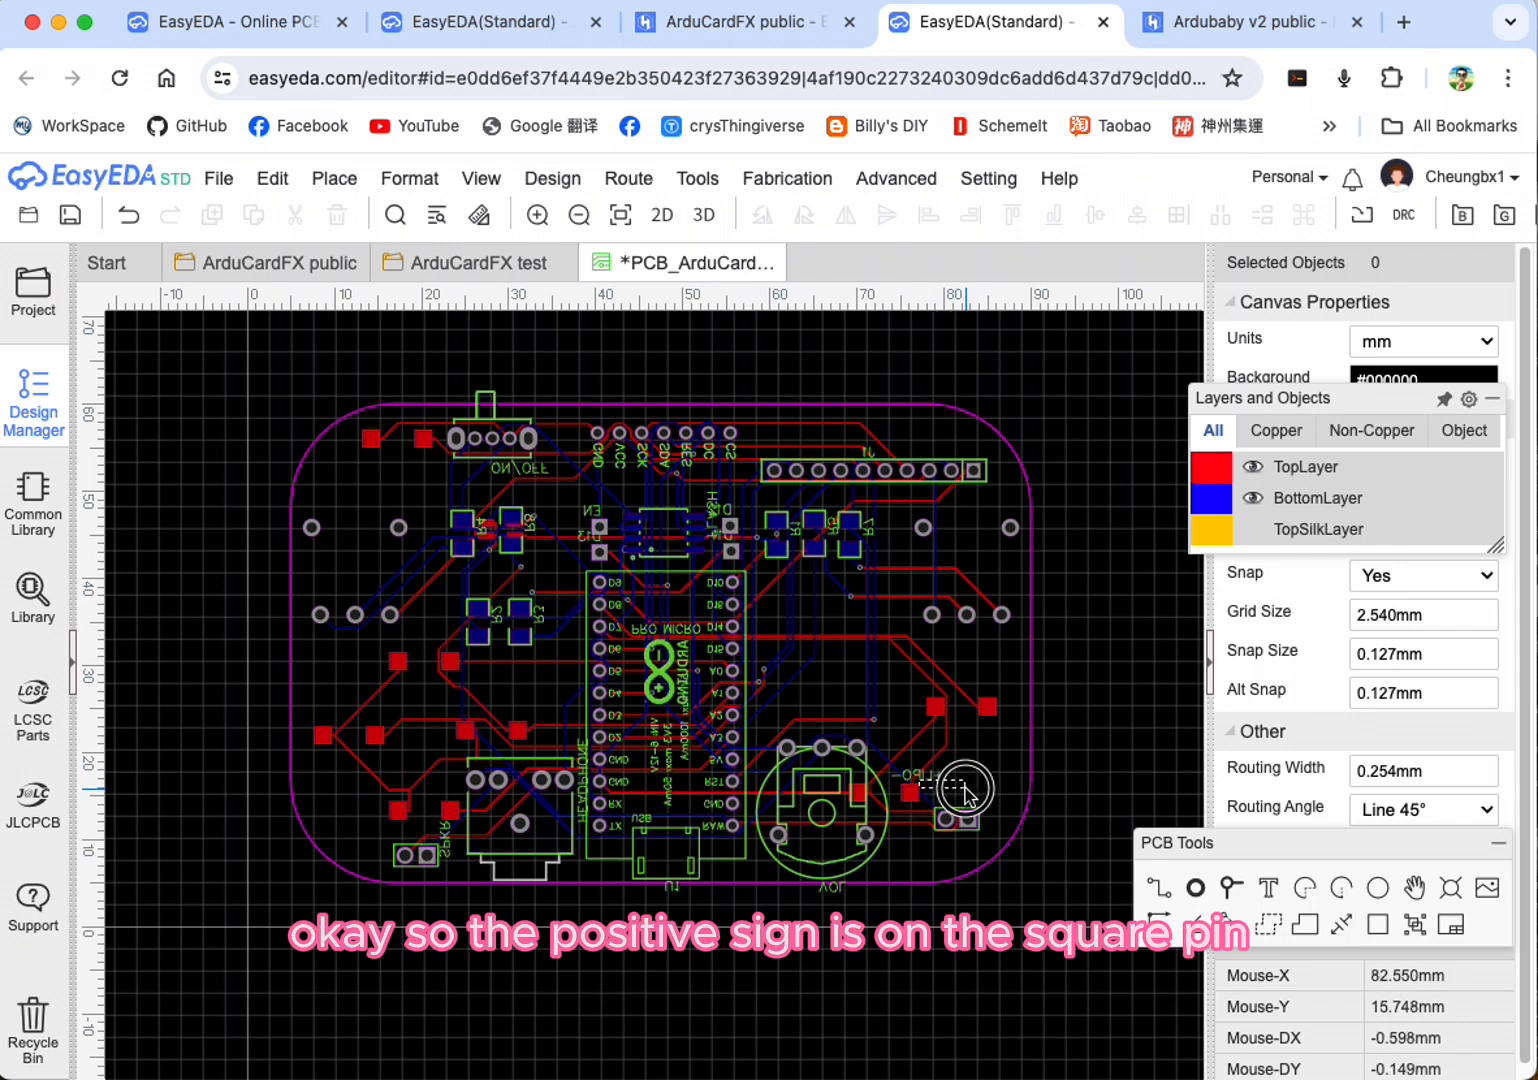
drag(930, 783, 984, 811)
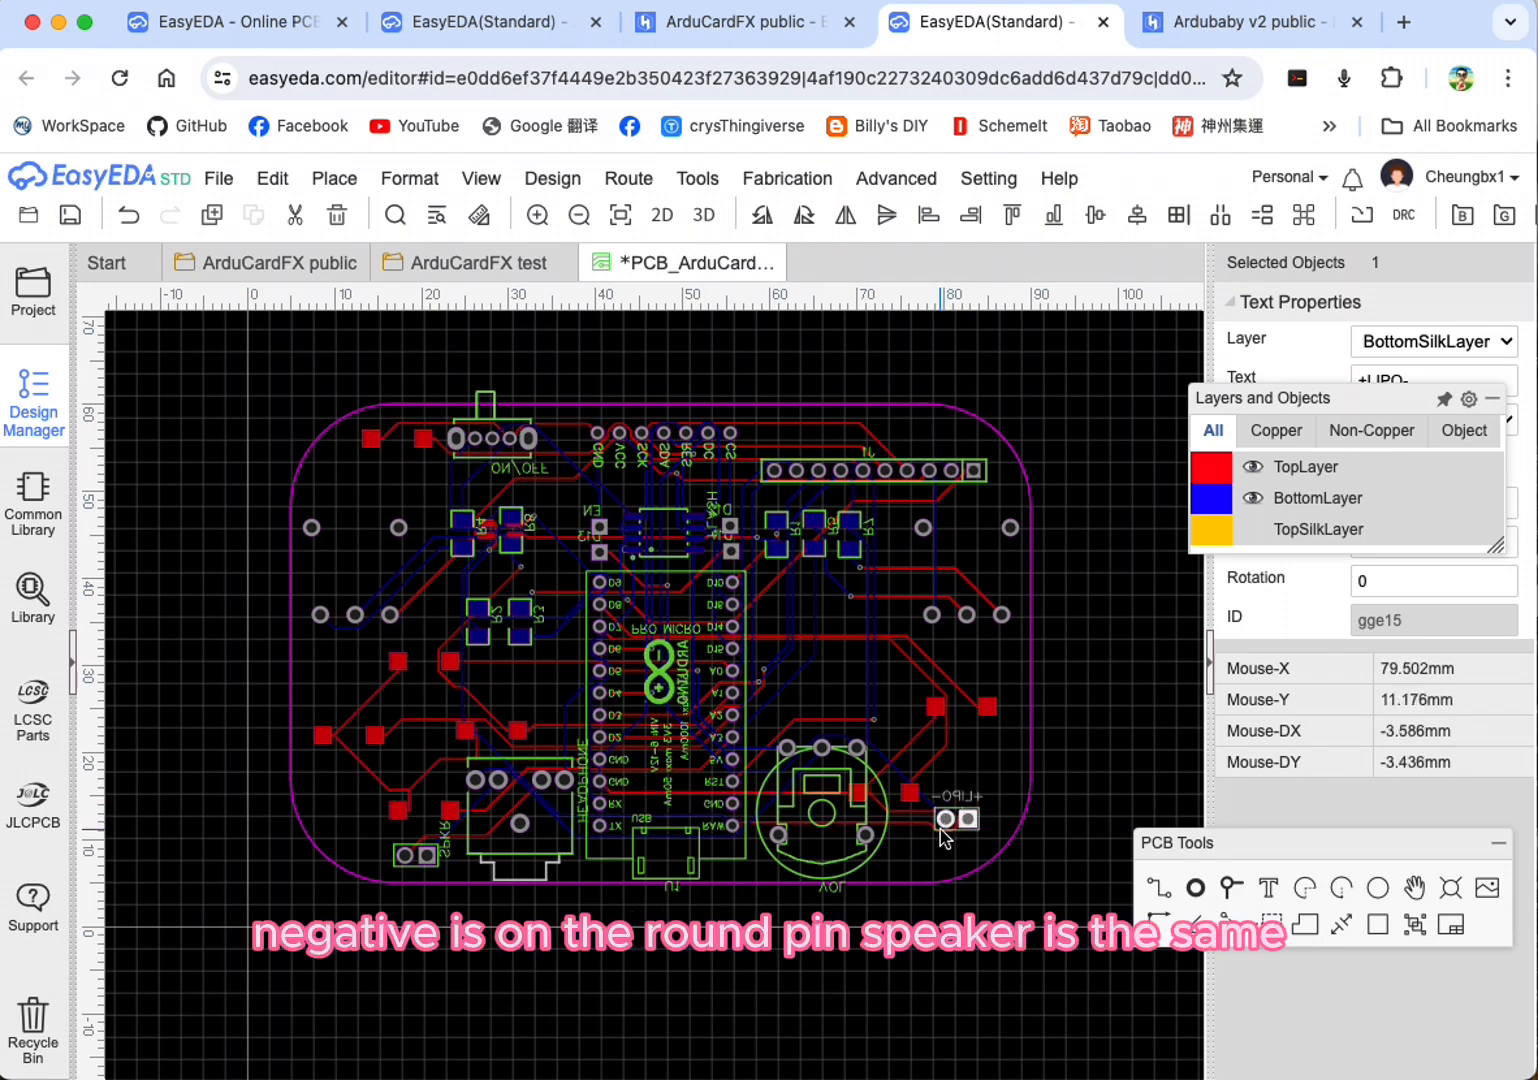
Step: Rotate the SPKR label to 0° and place it directly above the speaker pads
click(445, 845)
key(space)
click(410, 178)
click(400, 209)
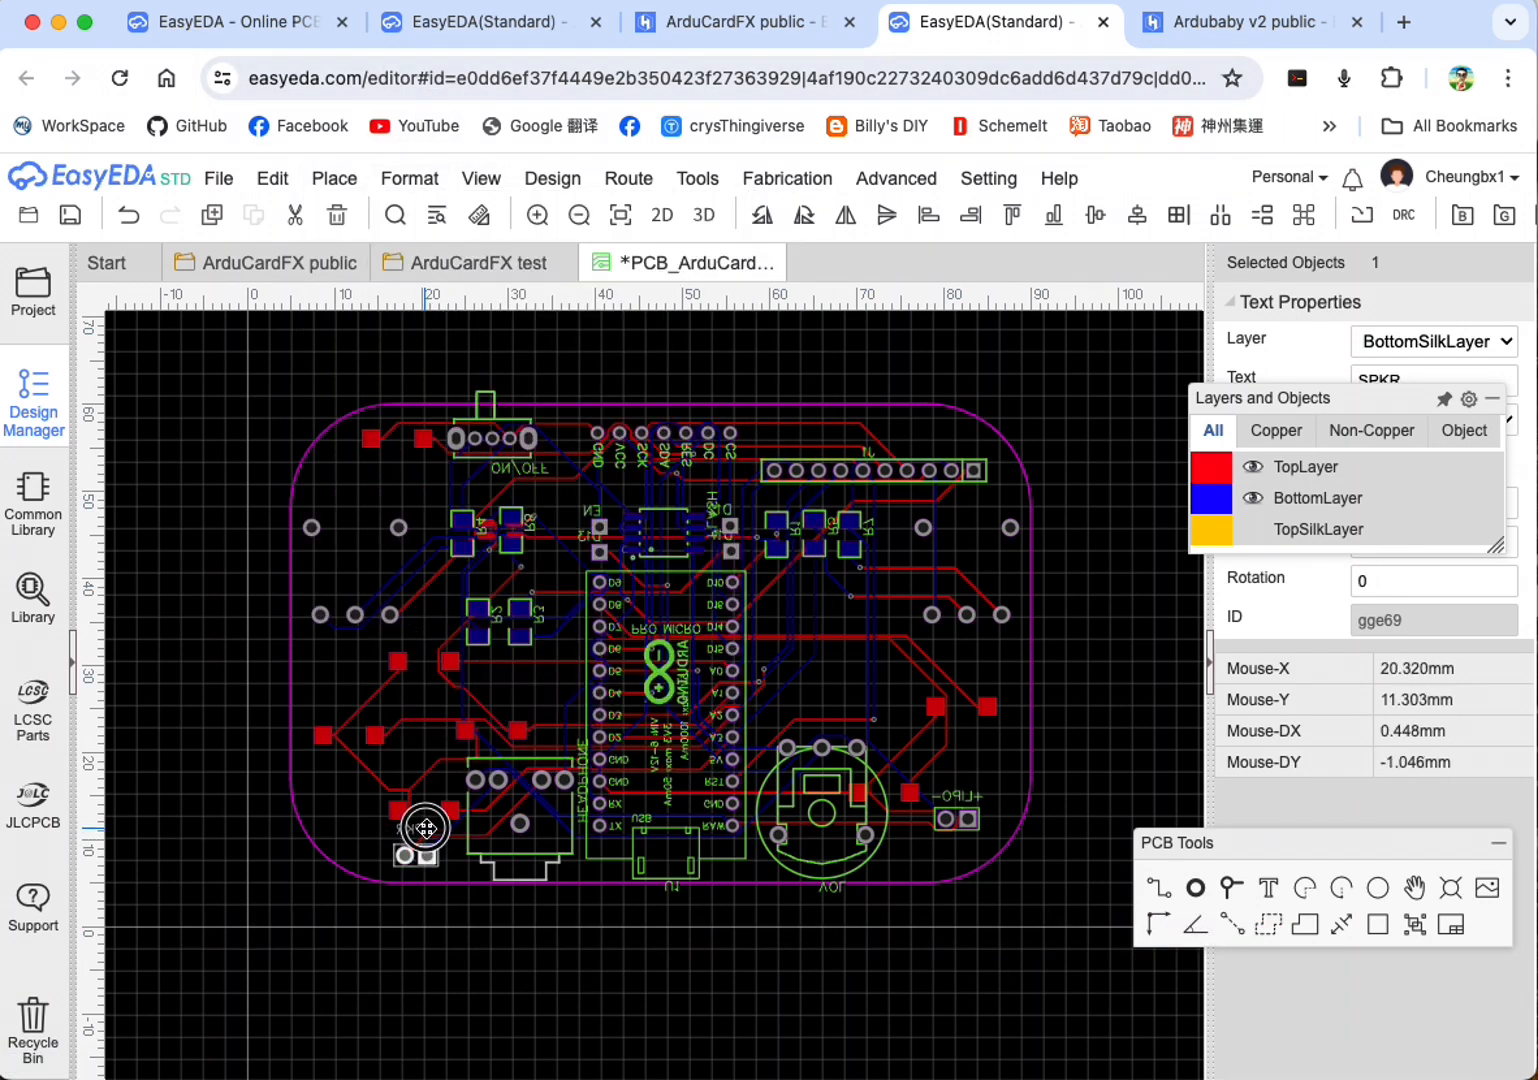
Step: Change the R8 resistor label on the bottom silkscreen to 2.2K
click(522, 542)
double_click(1398, 385)
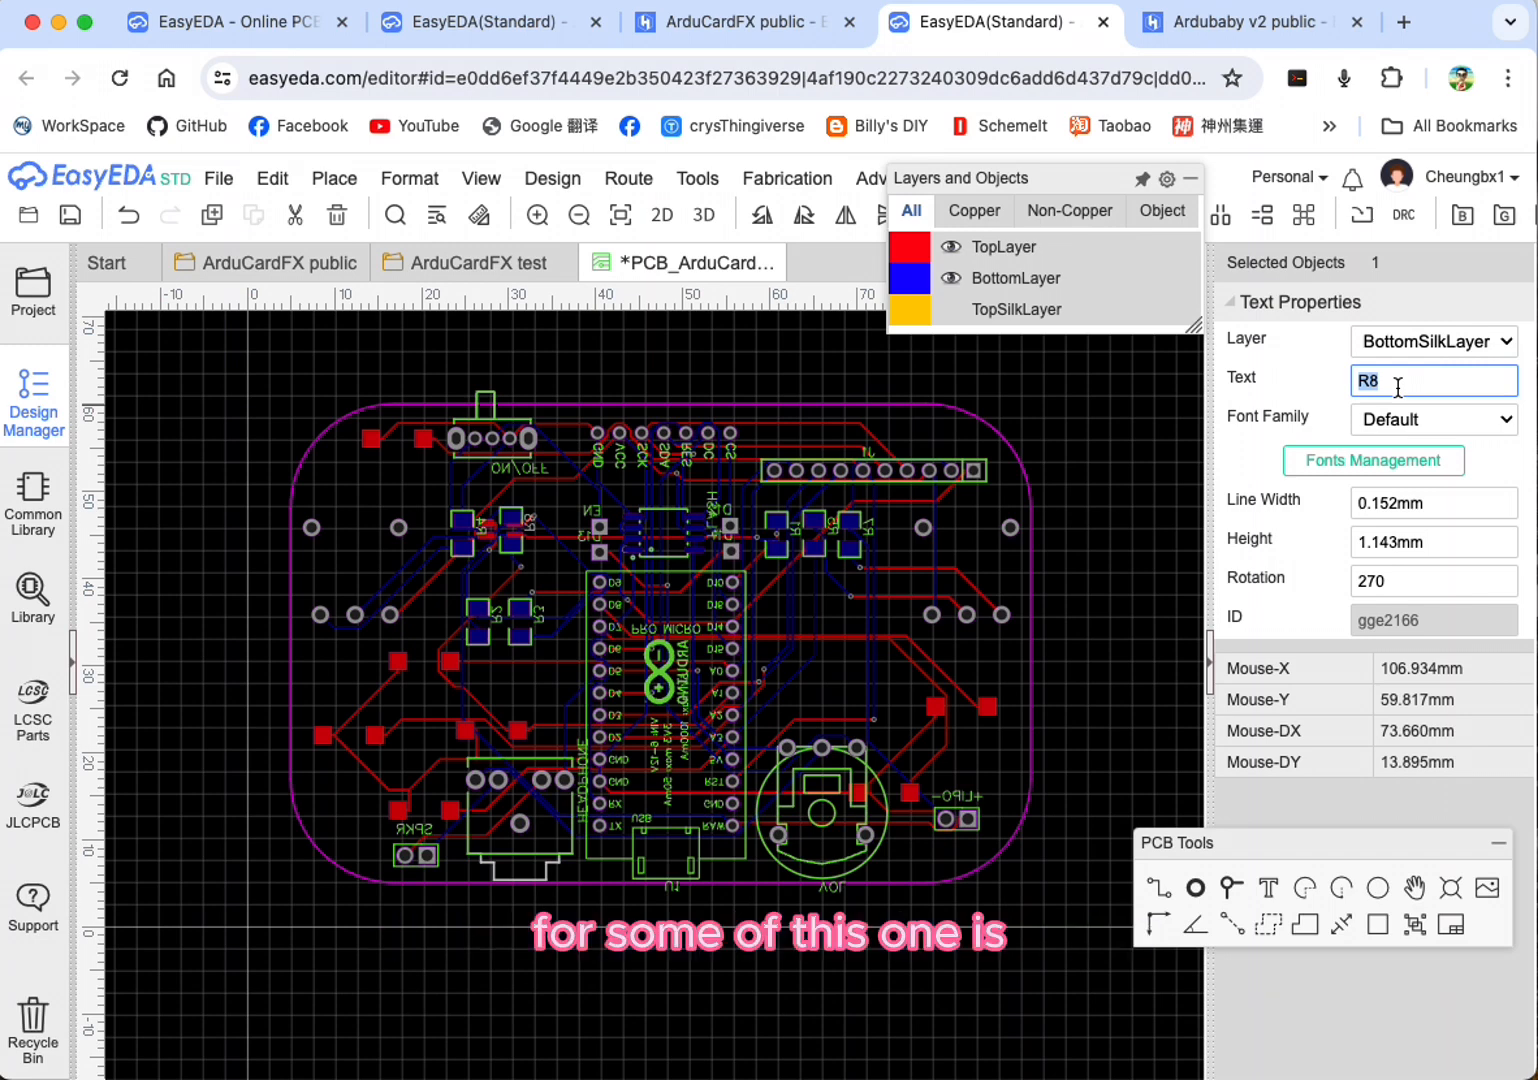
text(2.2K)
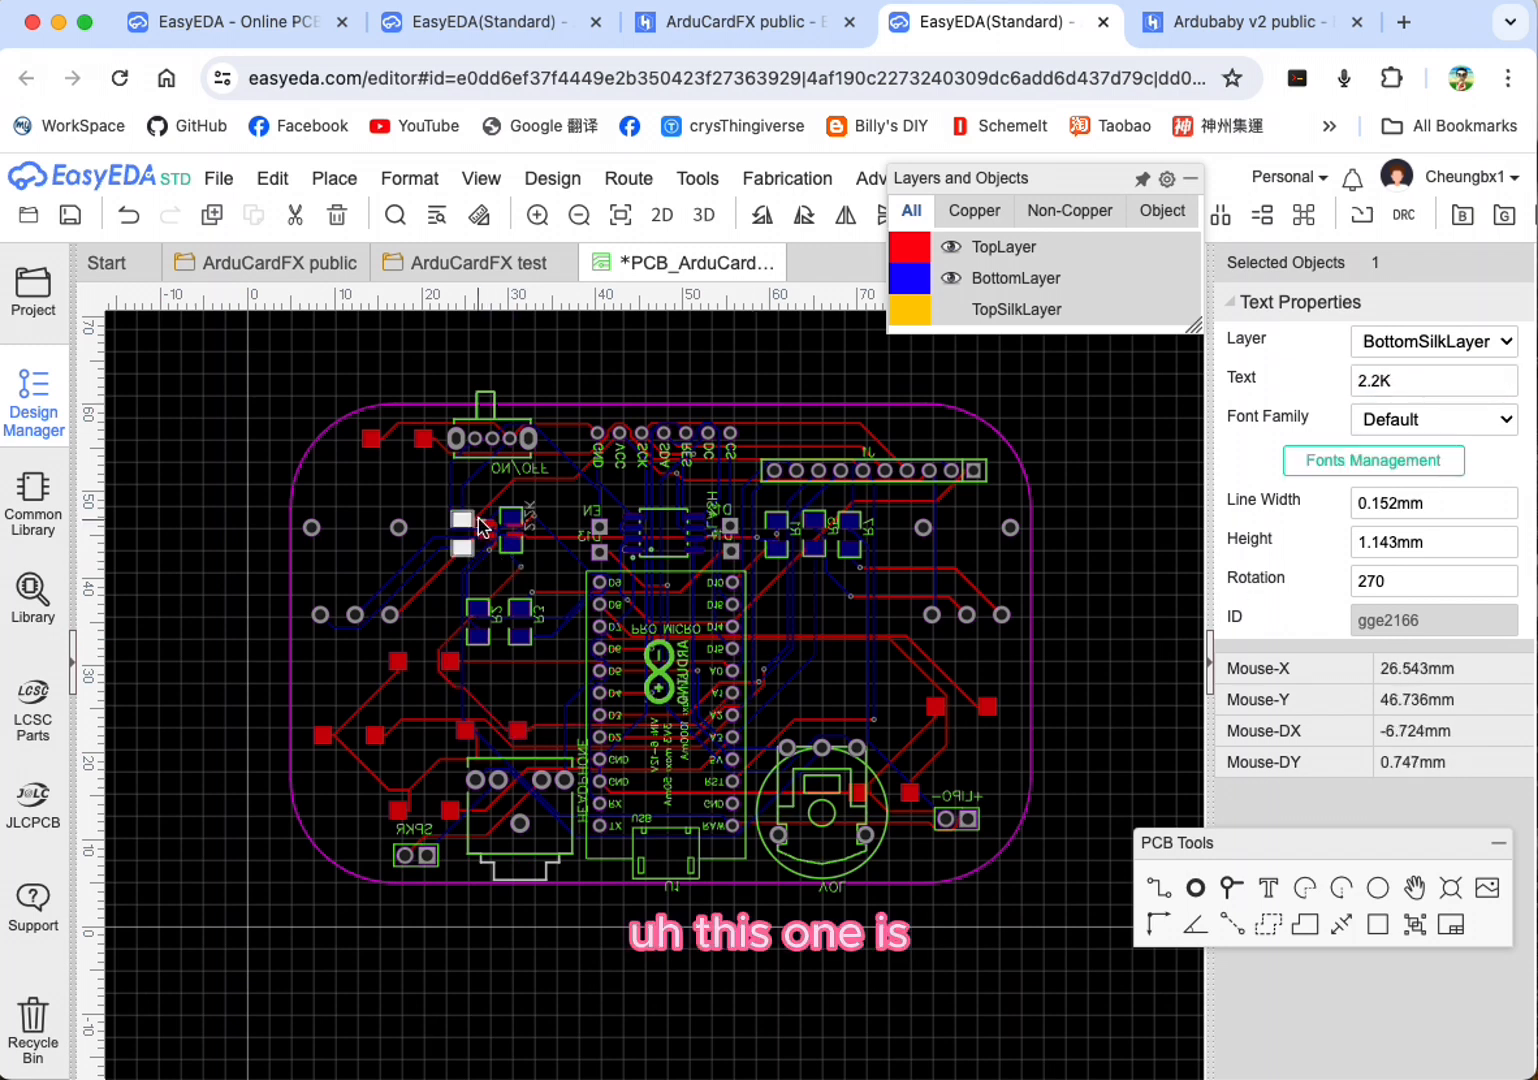
Step: Change the R4 resistor label on the bottom silkscreen to 4.7K
double_click(480, 527)
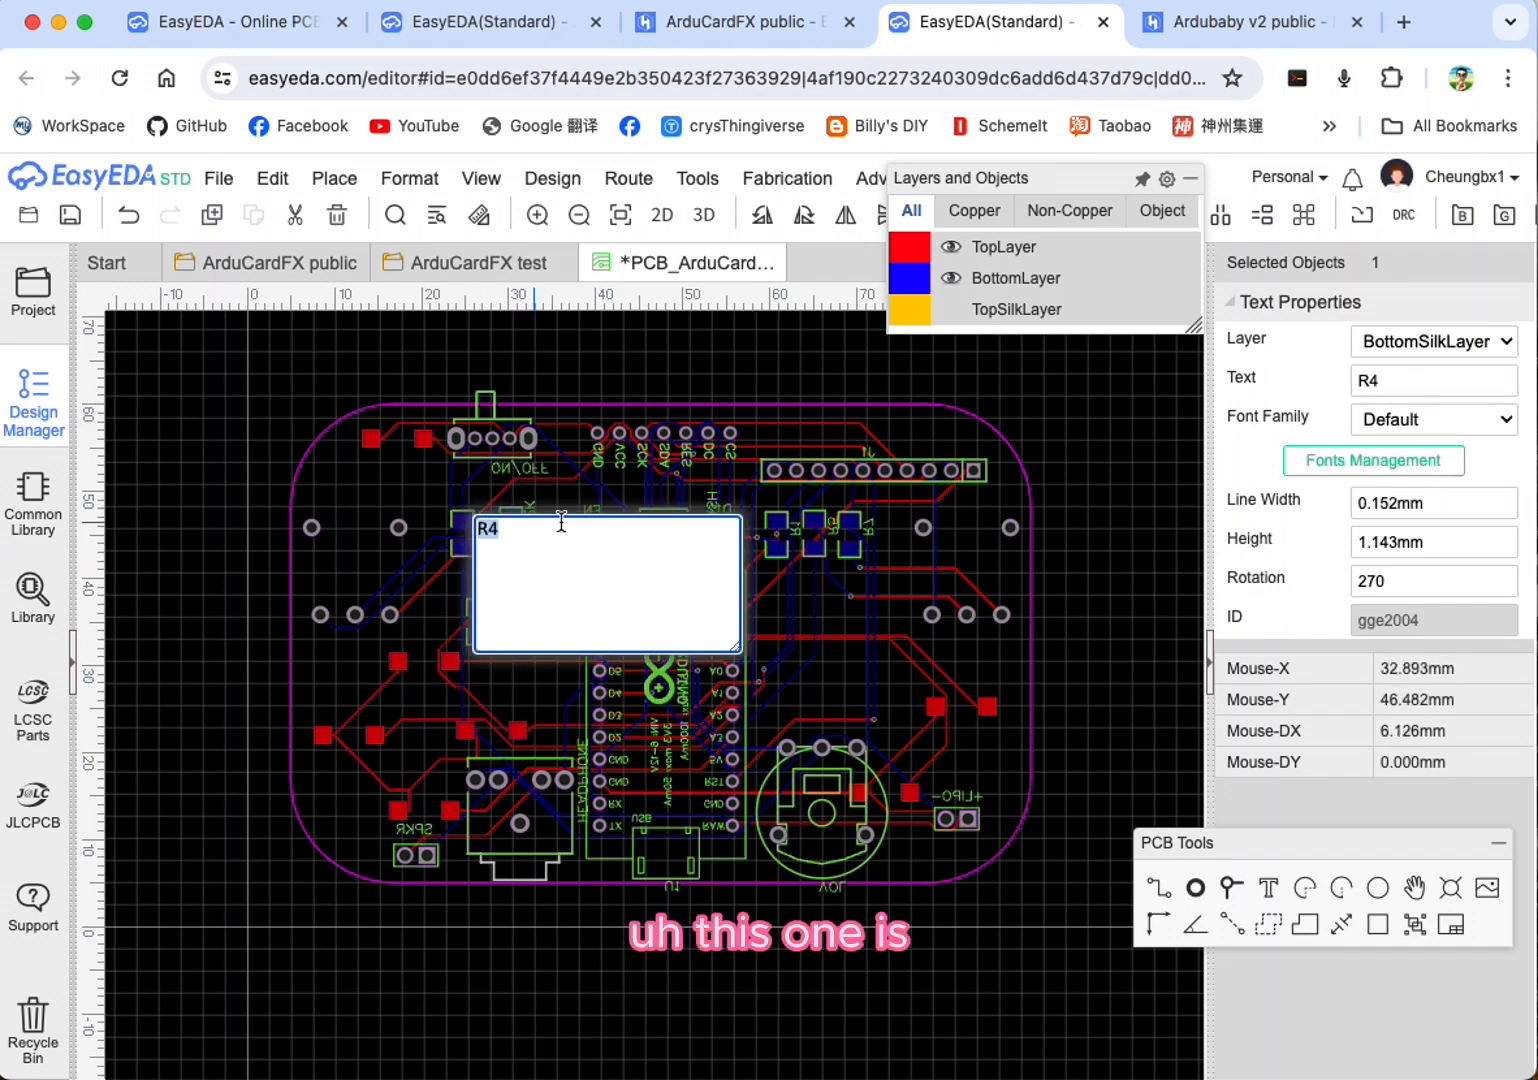
click(1413, 393)
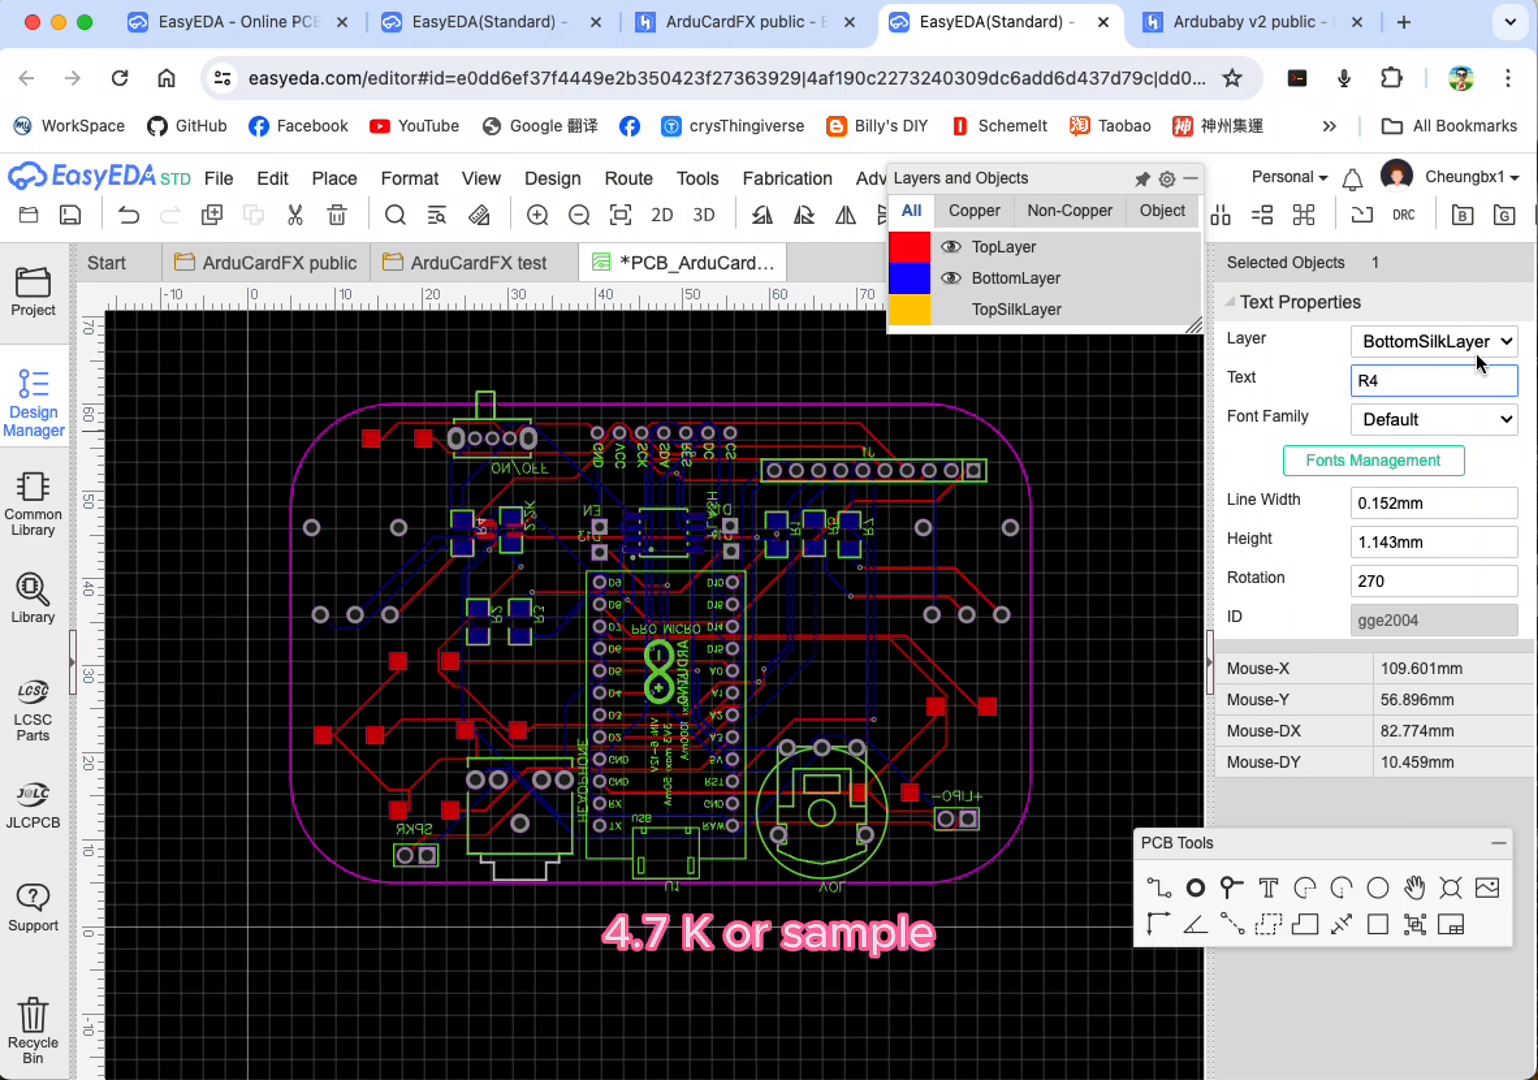
drag(1436, 380, 1330, 388)
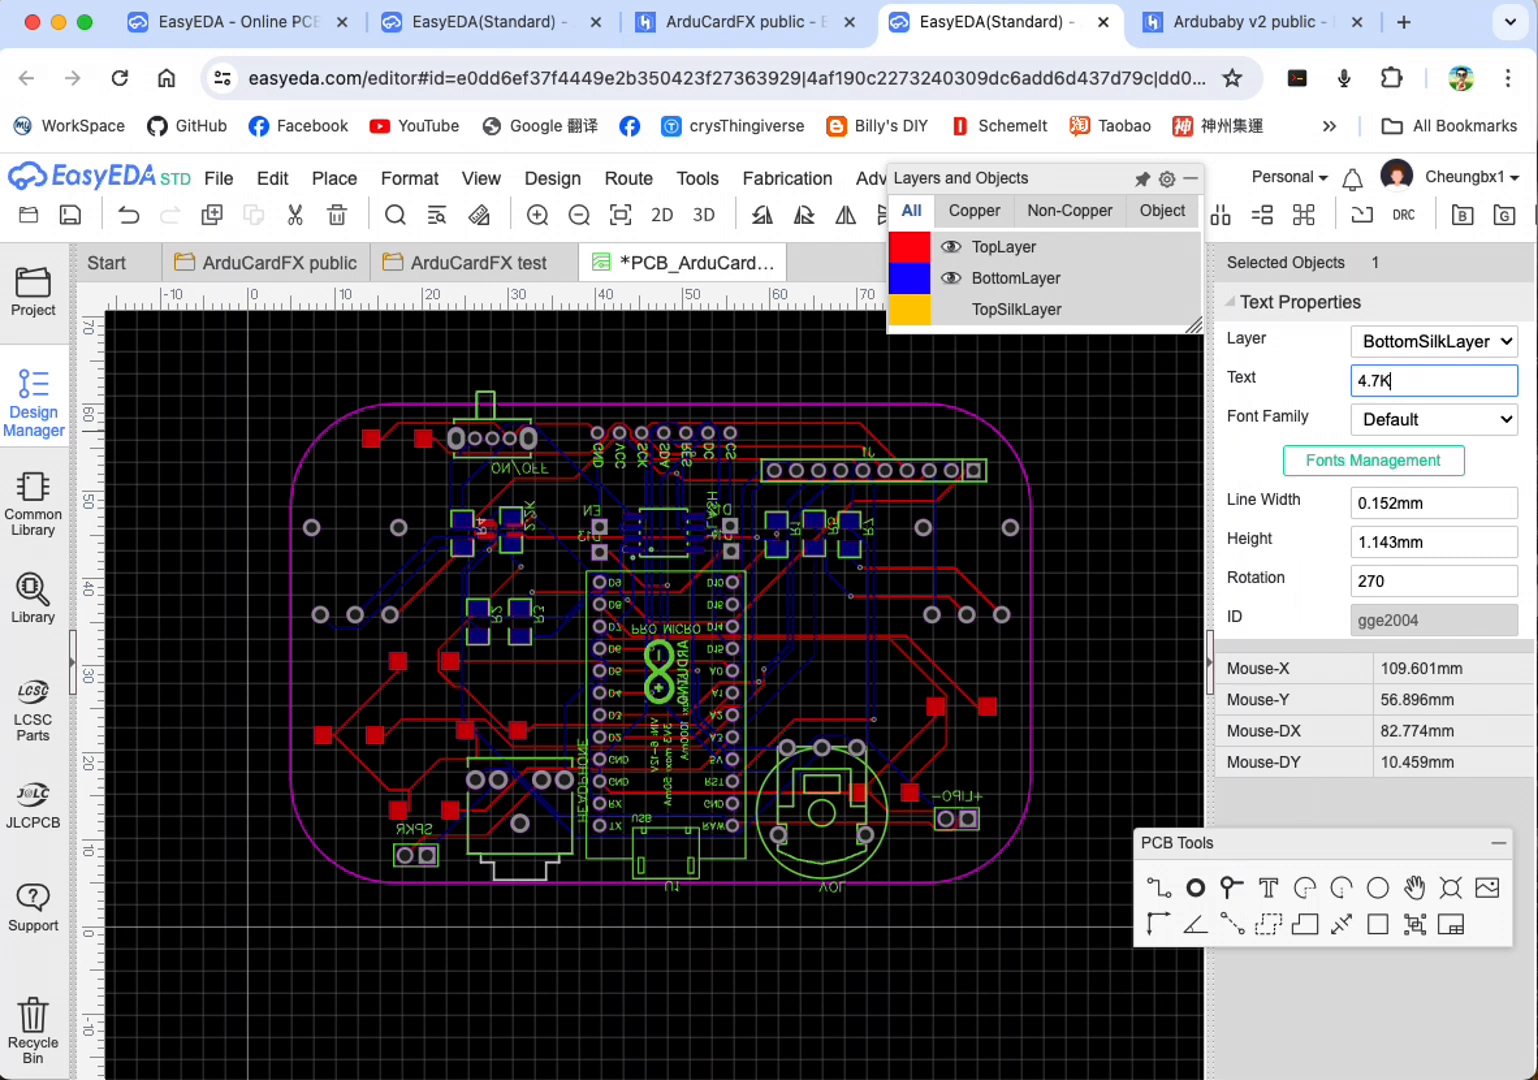
click(413, 466)
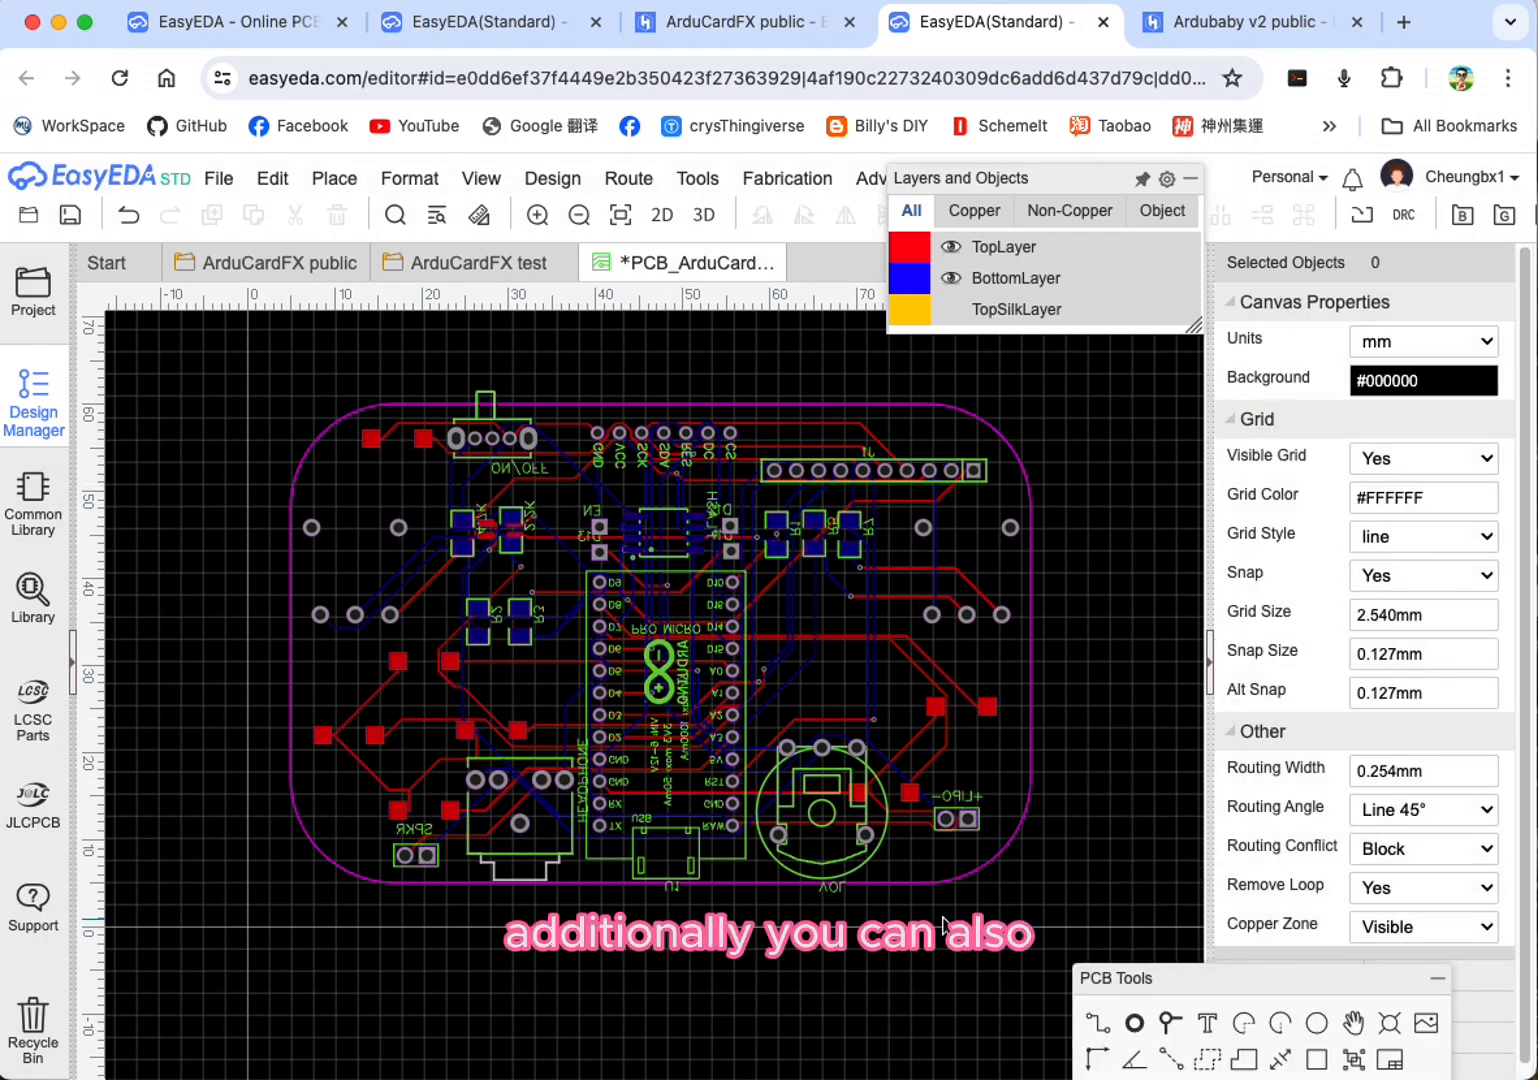
Step: Make TopSilkLayer the active layer and show it on the board
mouse_move(921, 292)
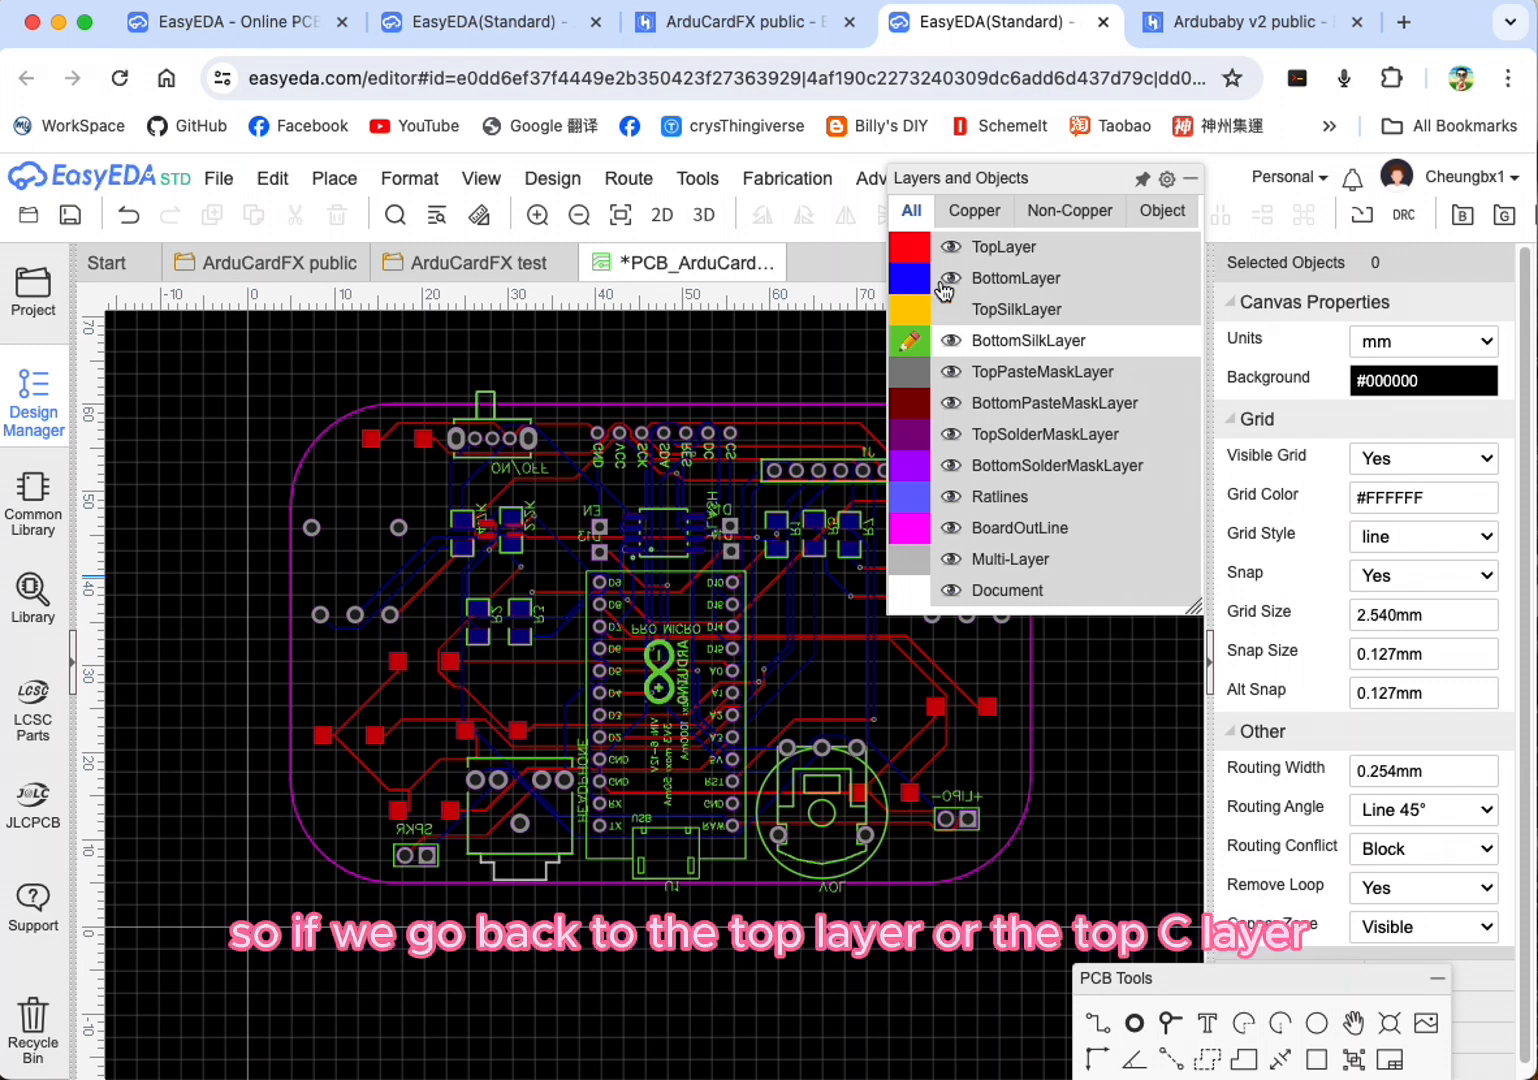
click(913, 284)
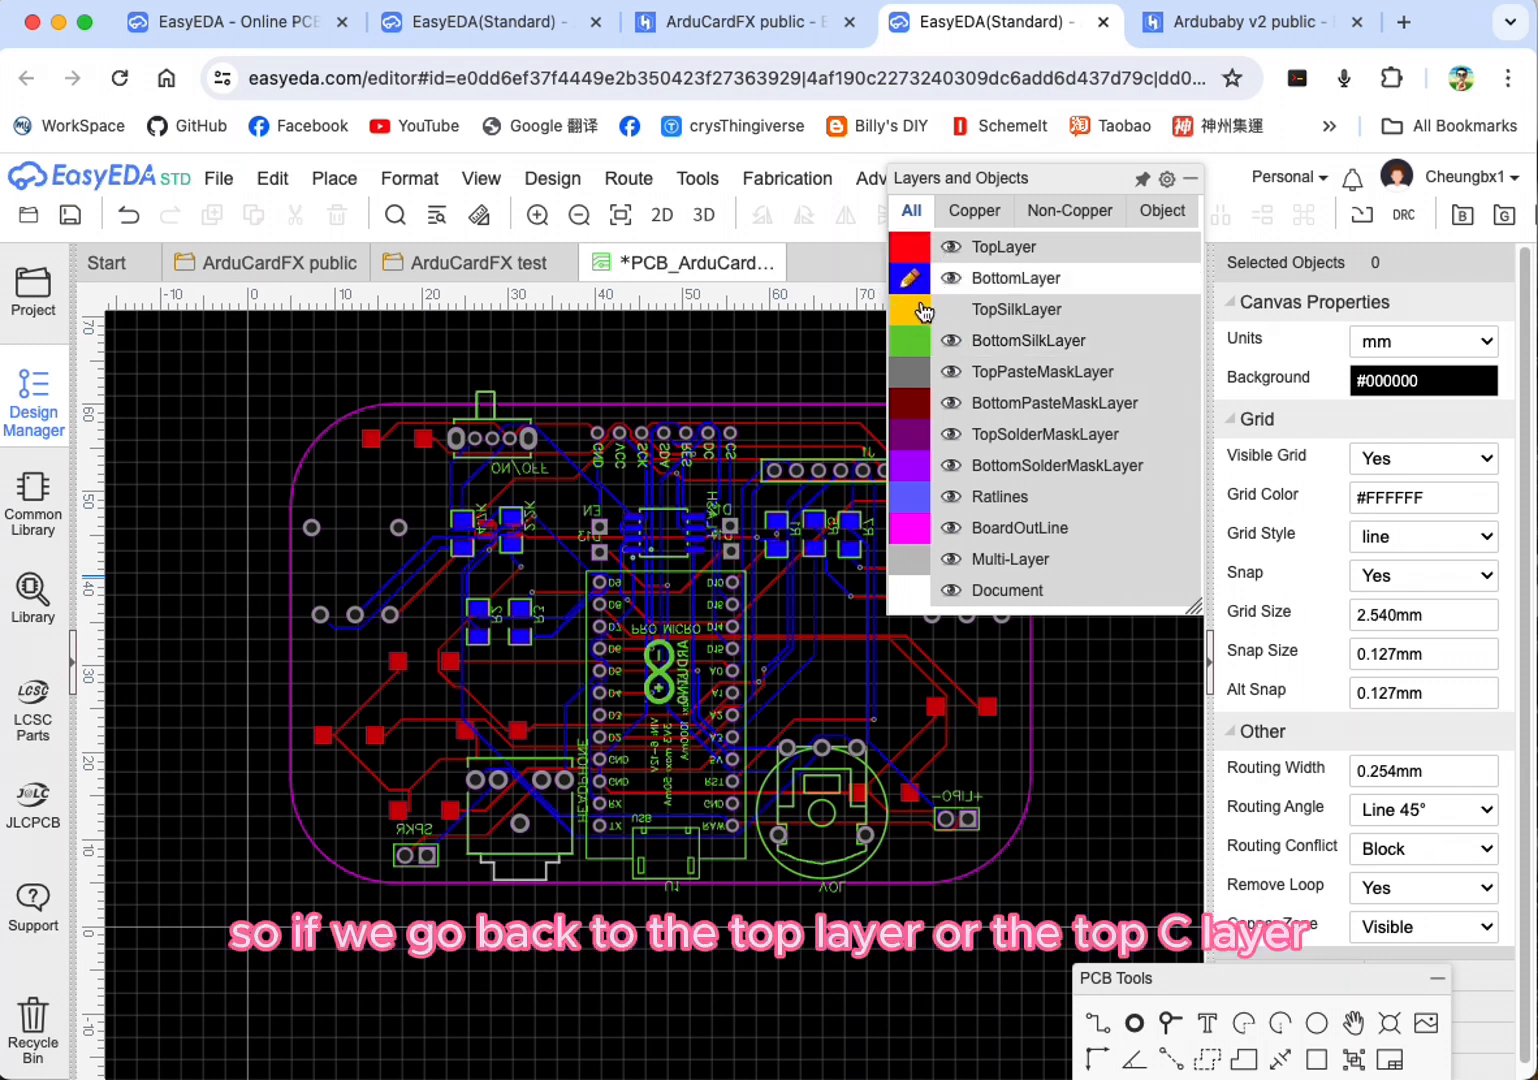
click(909, 309)
click(951, 309)
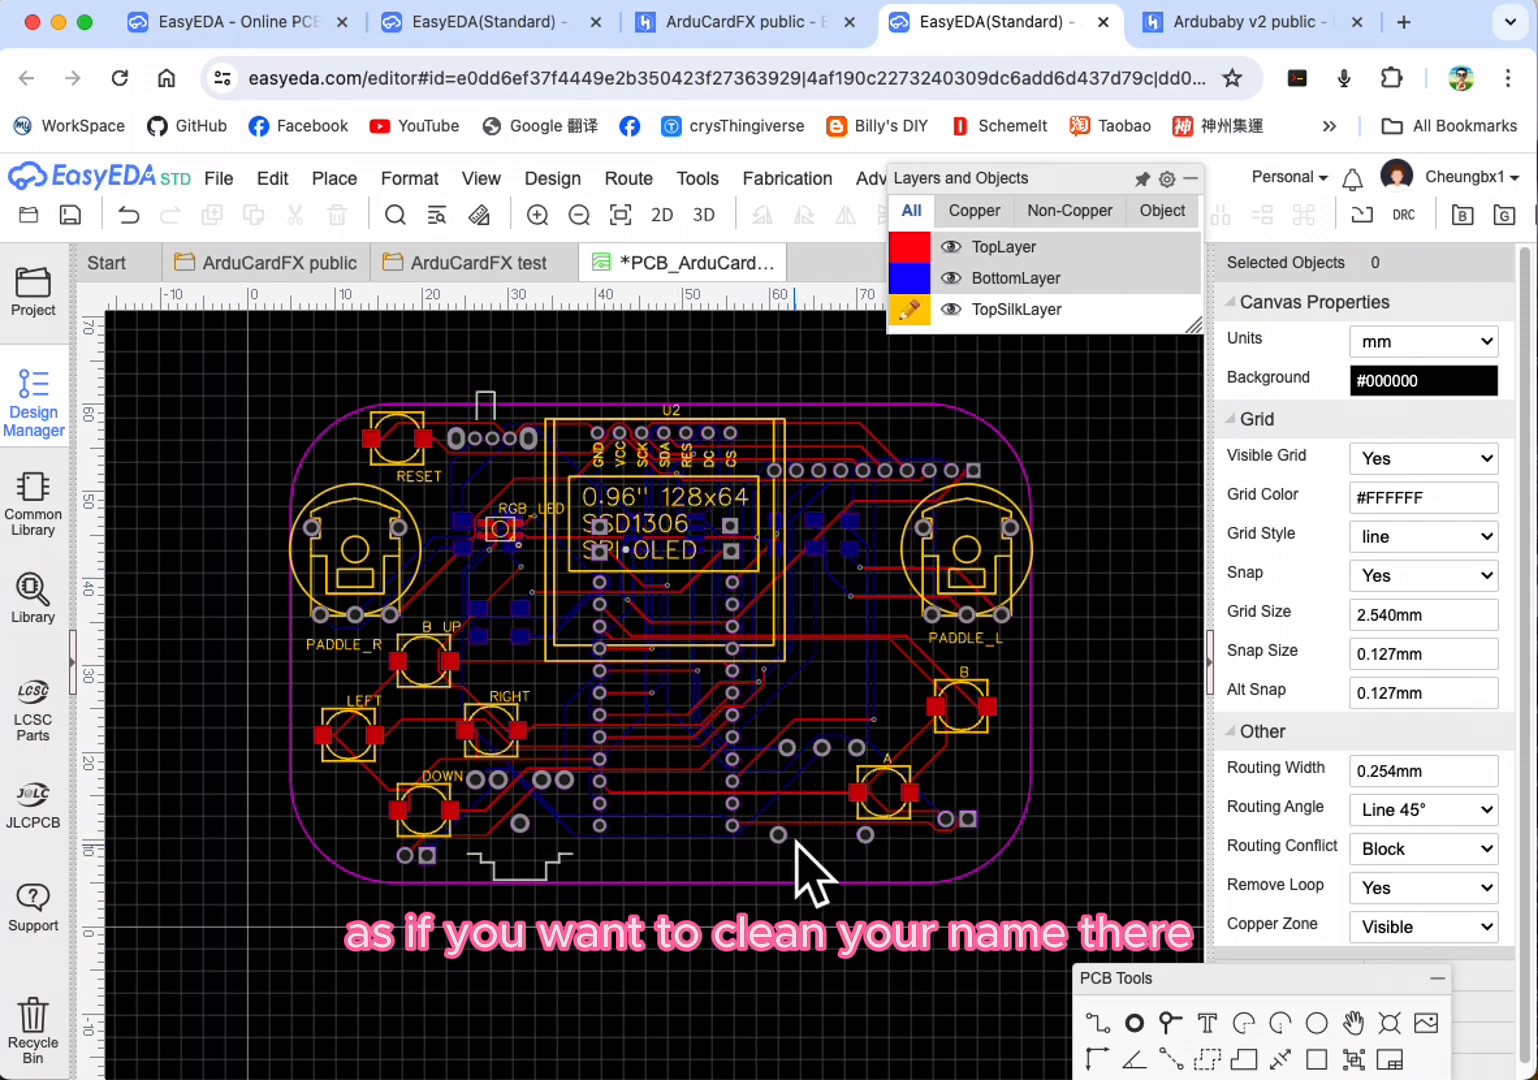
Step: Add the text "BillyCdiy 2024 v1" to the top silkscreen, centred near the board's lower edge
click(1209, 1023)
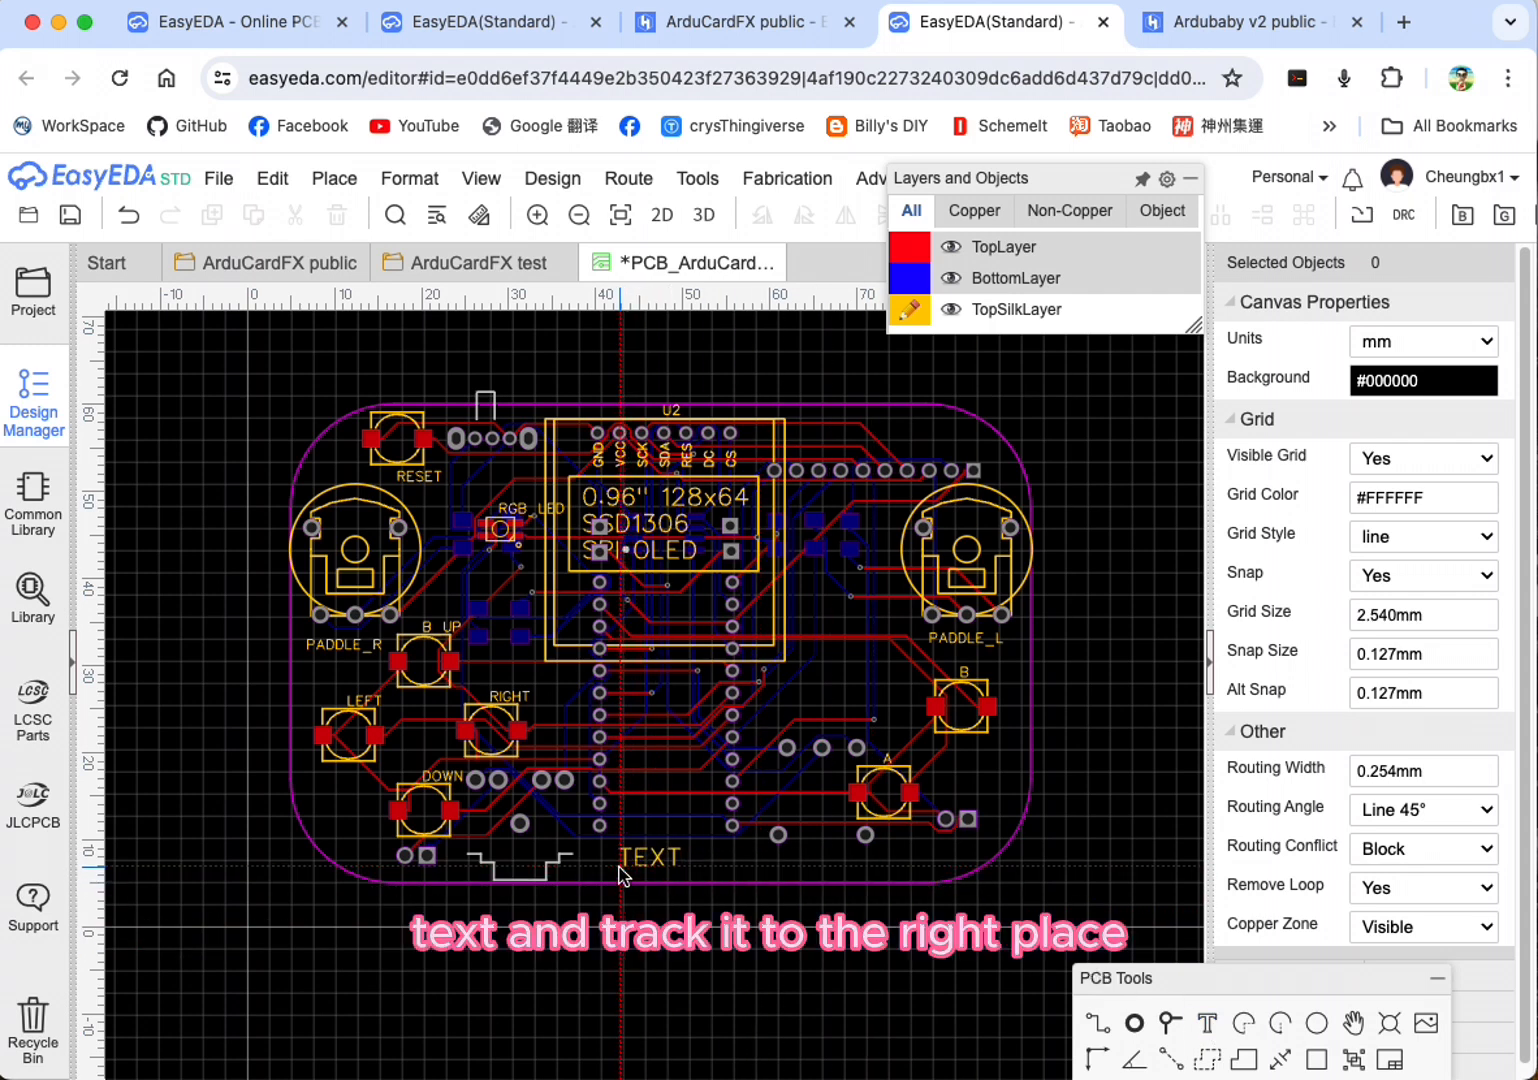
click(620, 868)
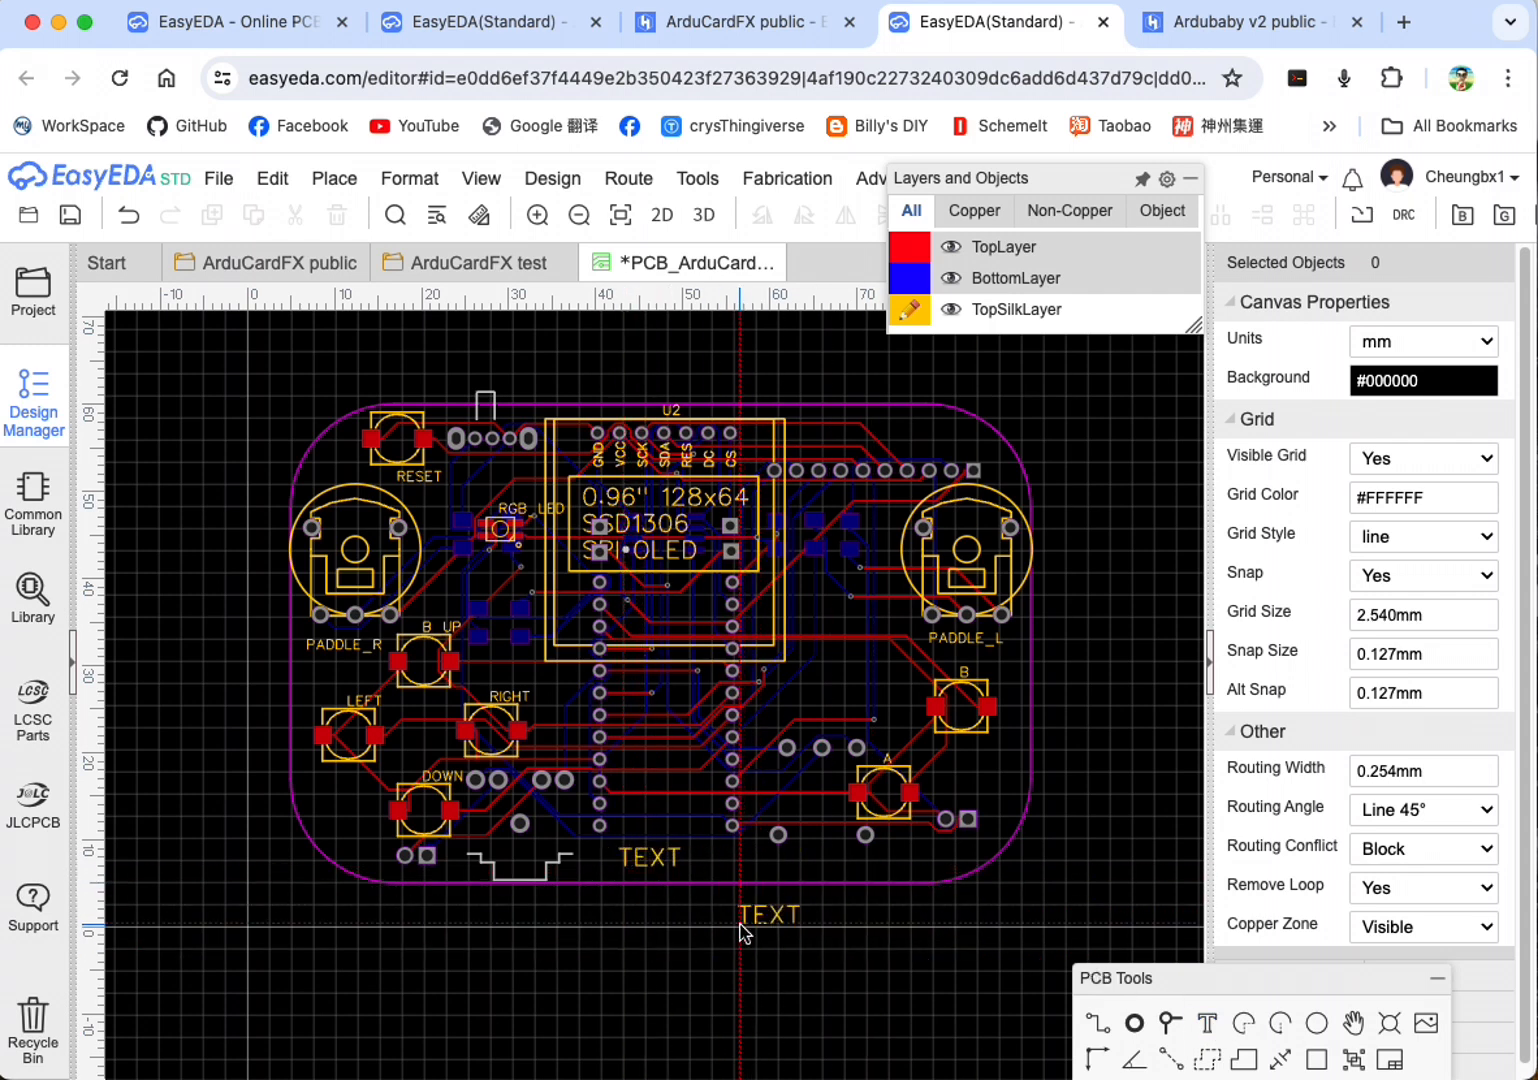
key(Escape)
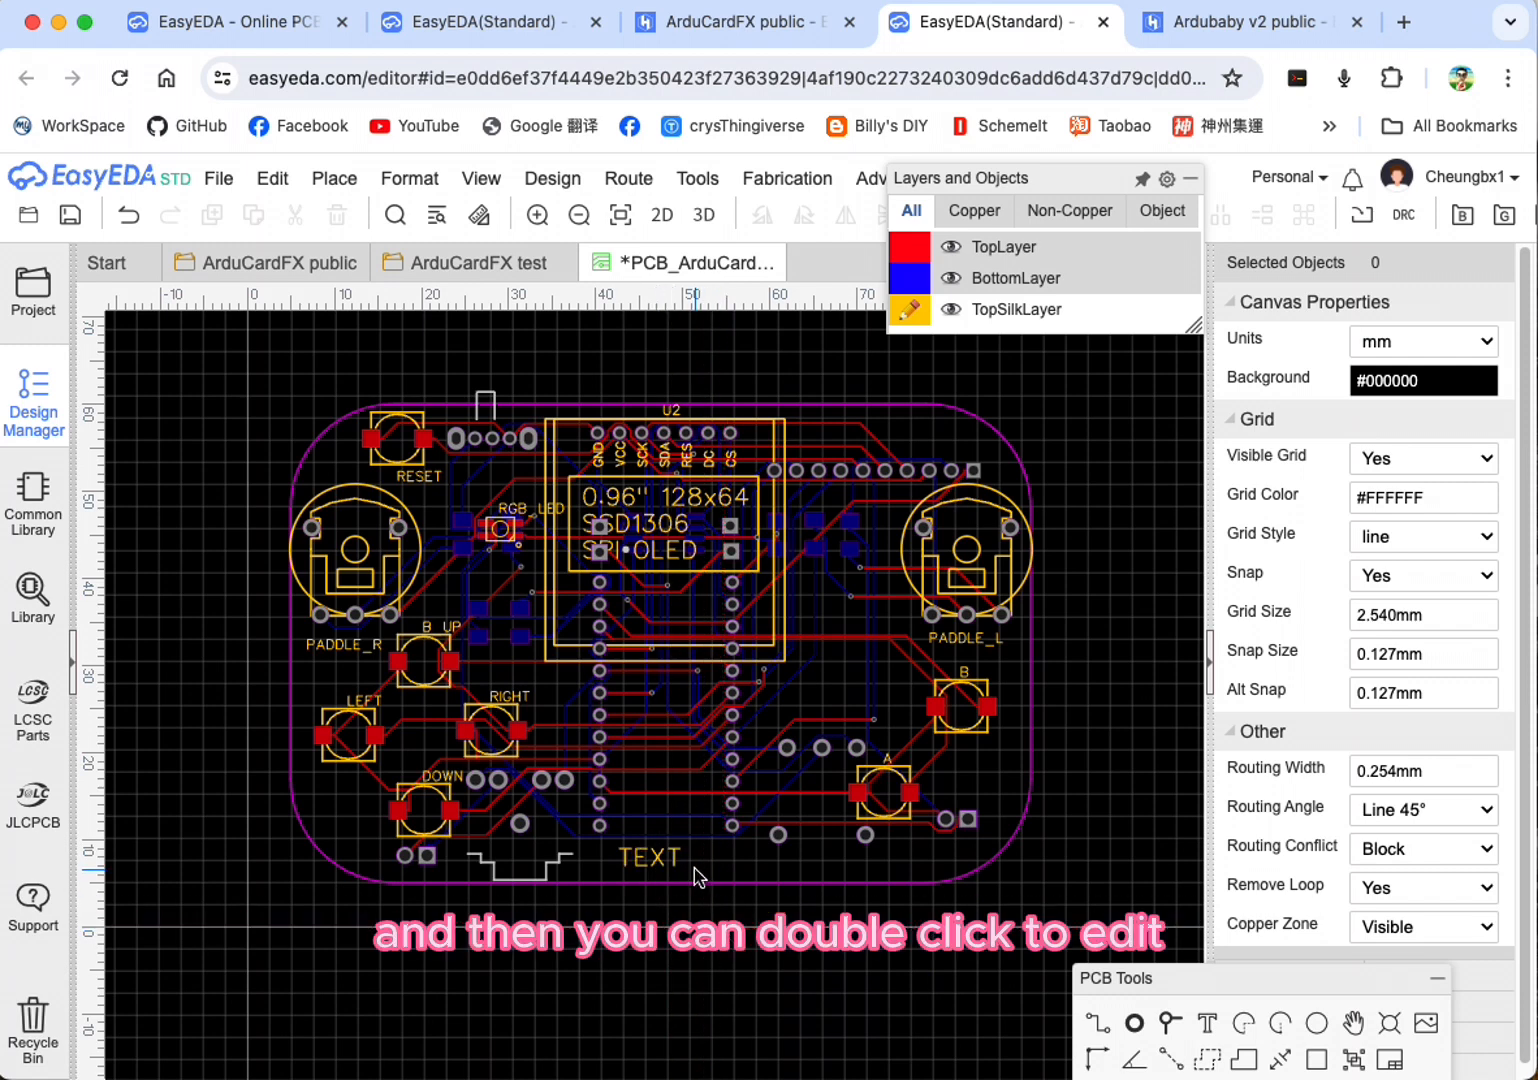
double_click(668, 864)
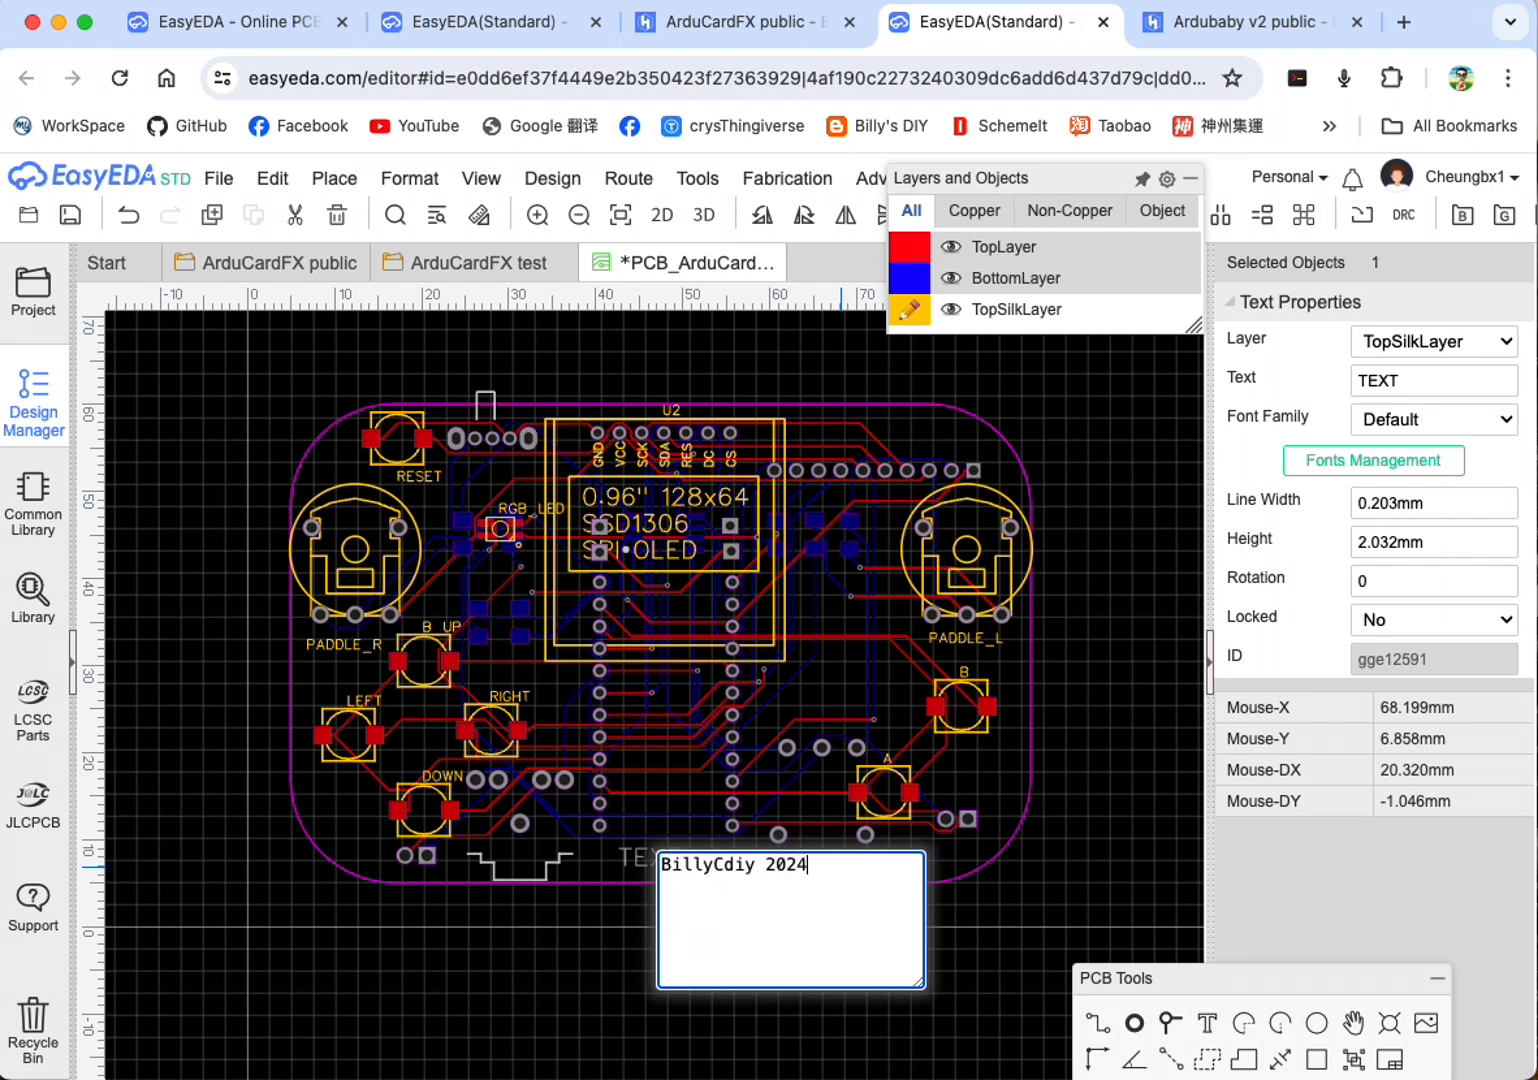
click(550, 955)
click(683, 868)
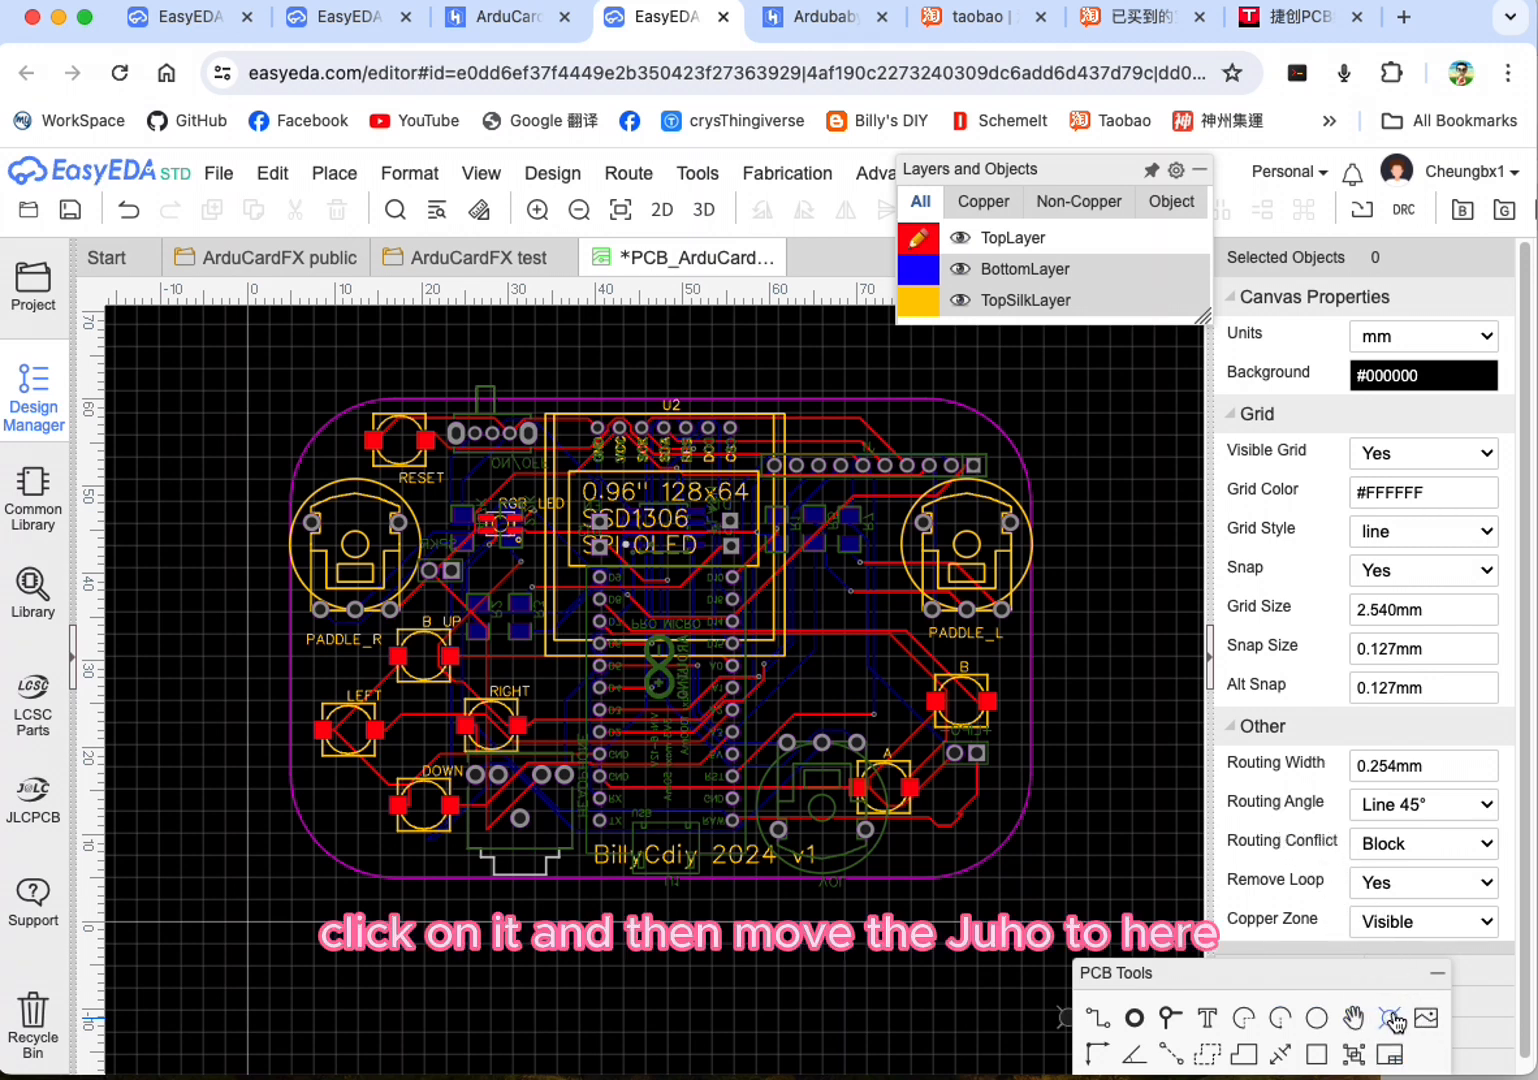
Step: Place a hole in the board's upper-right corner at about X 82.2 mm, Y 56 mm and set its diameter to 3 mm
click(962, 434)
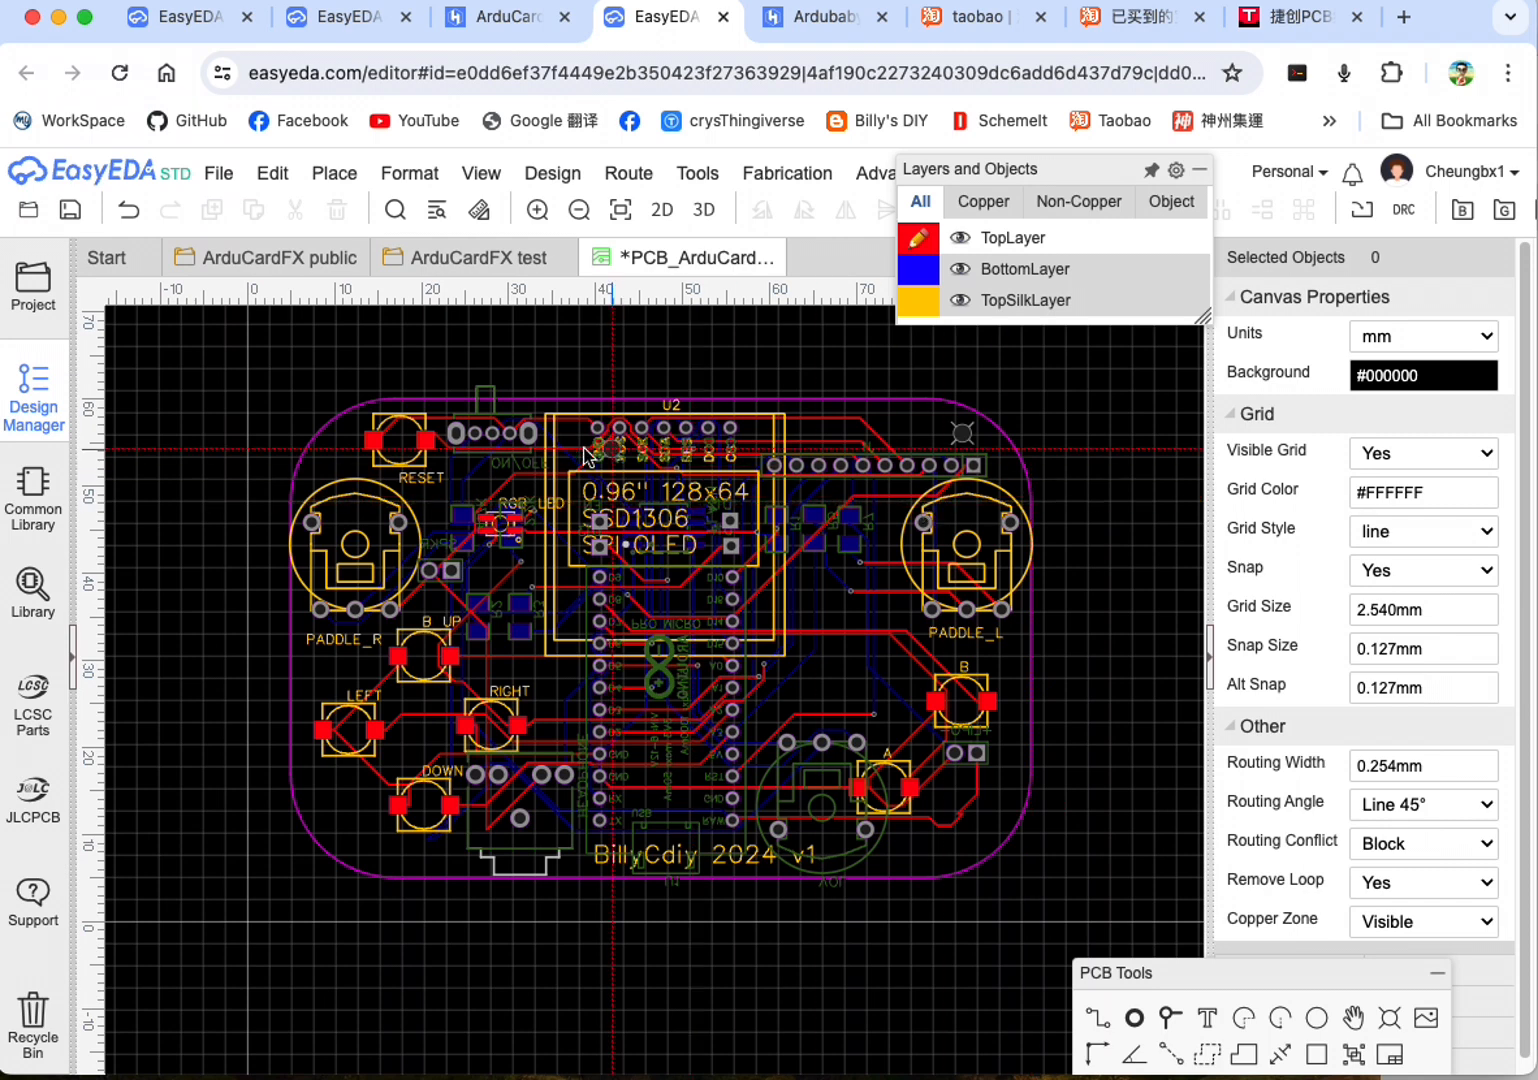
key(Escape)
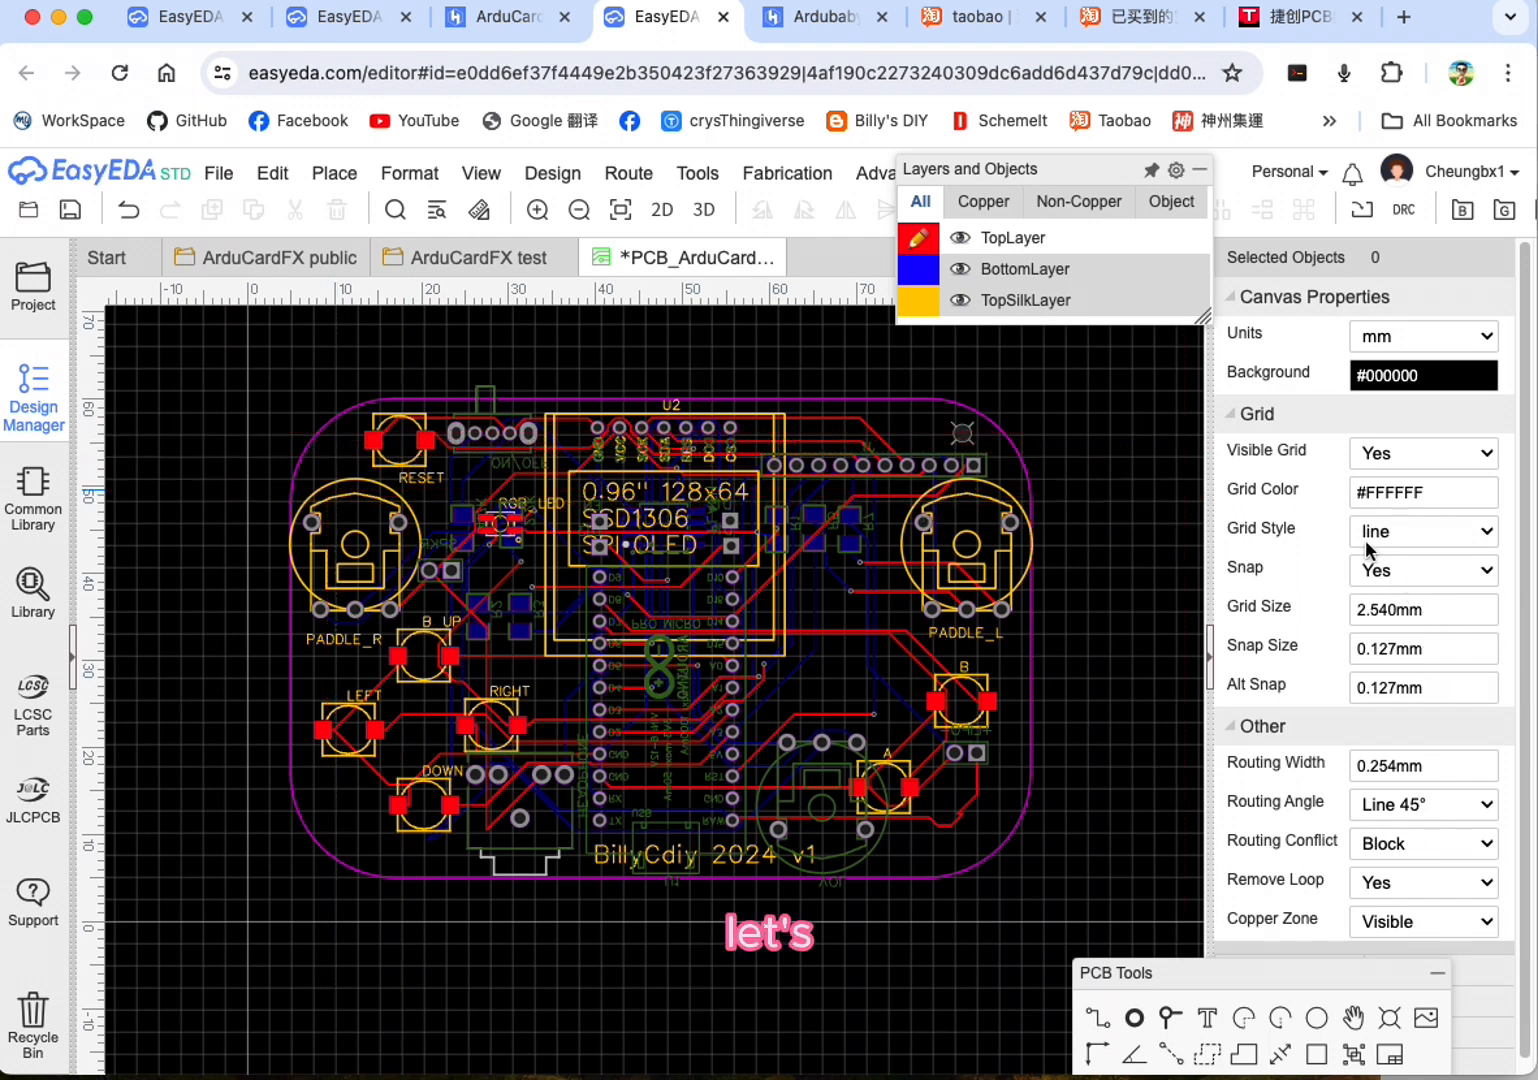
click(961, 438)
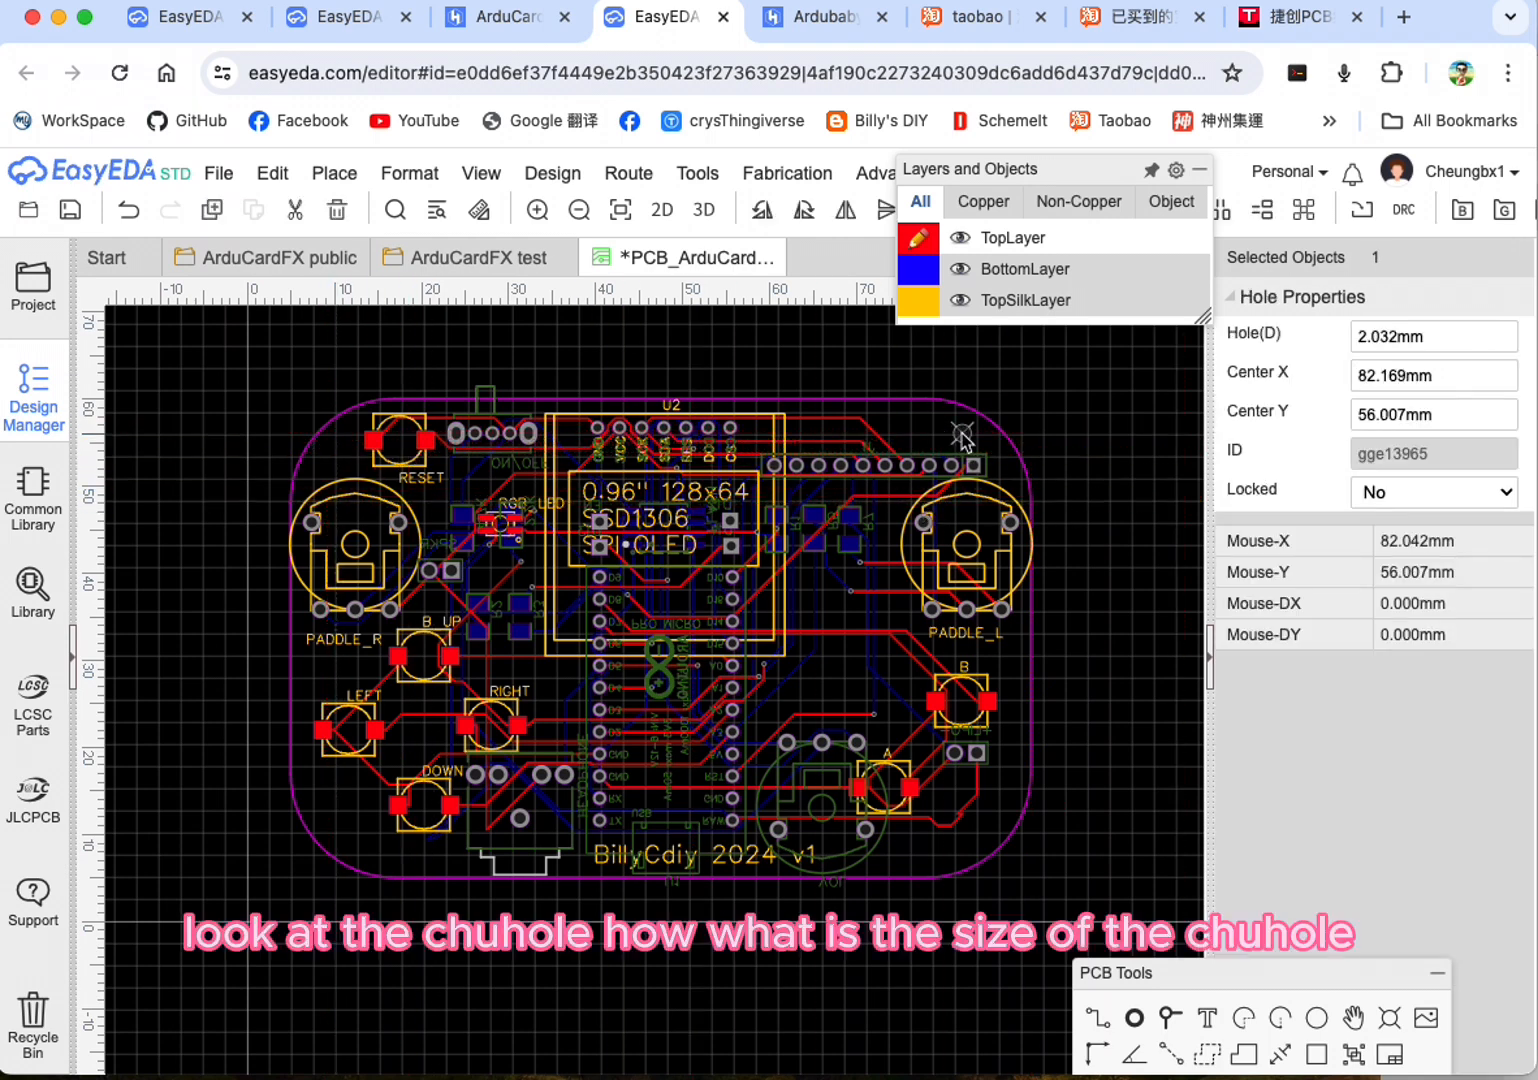
click(1447, 338)
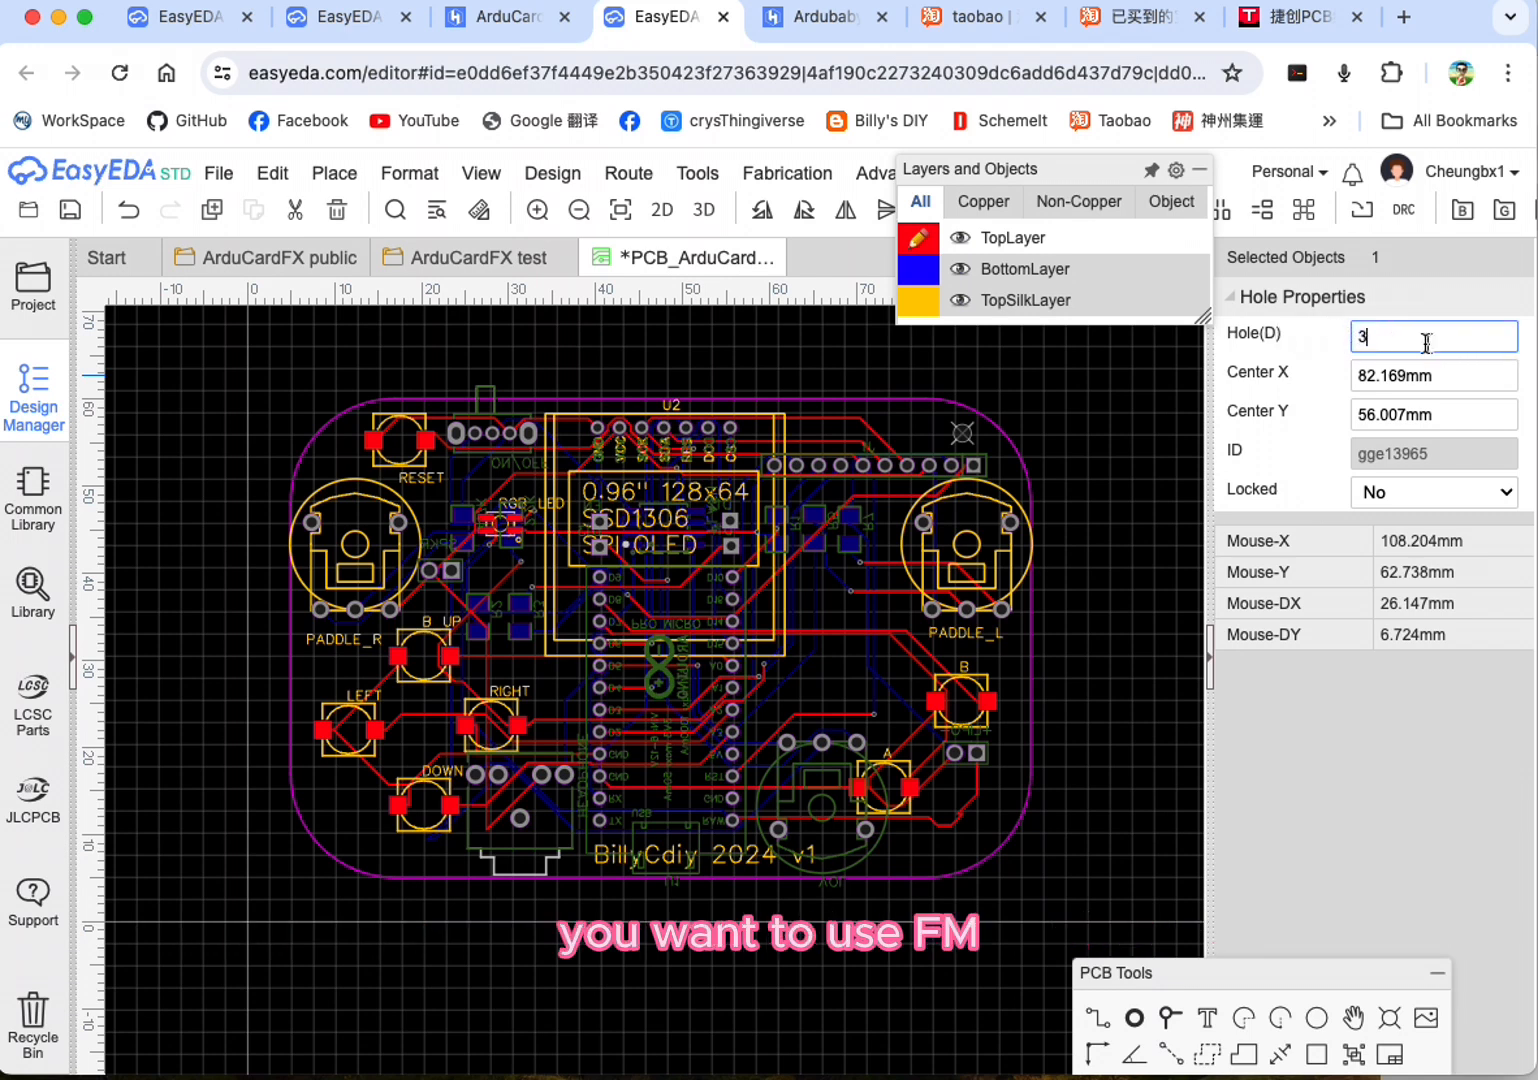
text(3)
click(1289, 388)
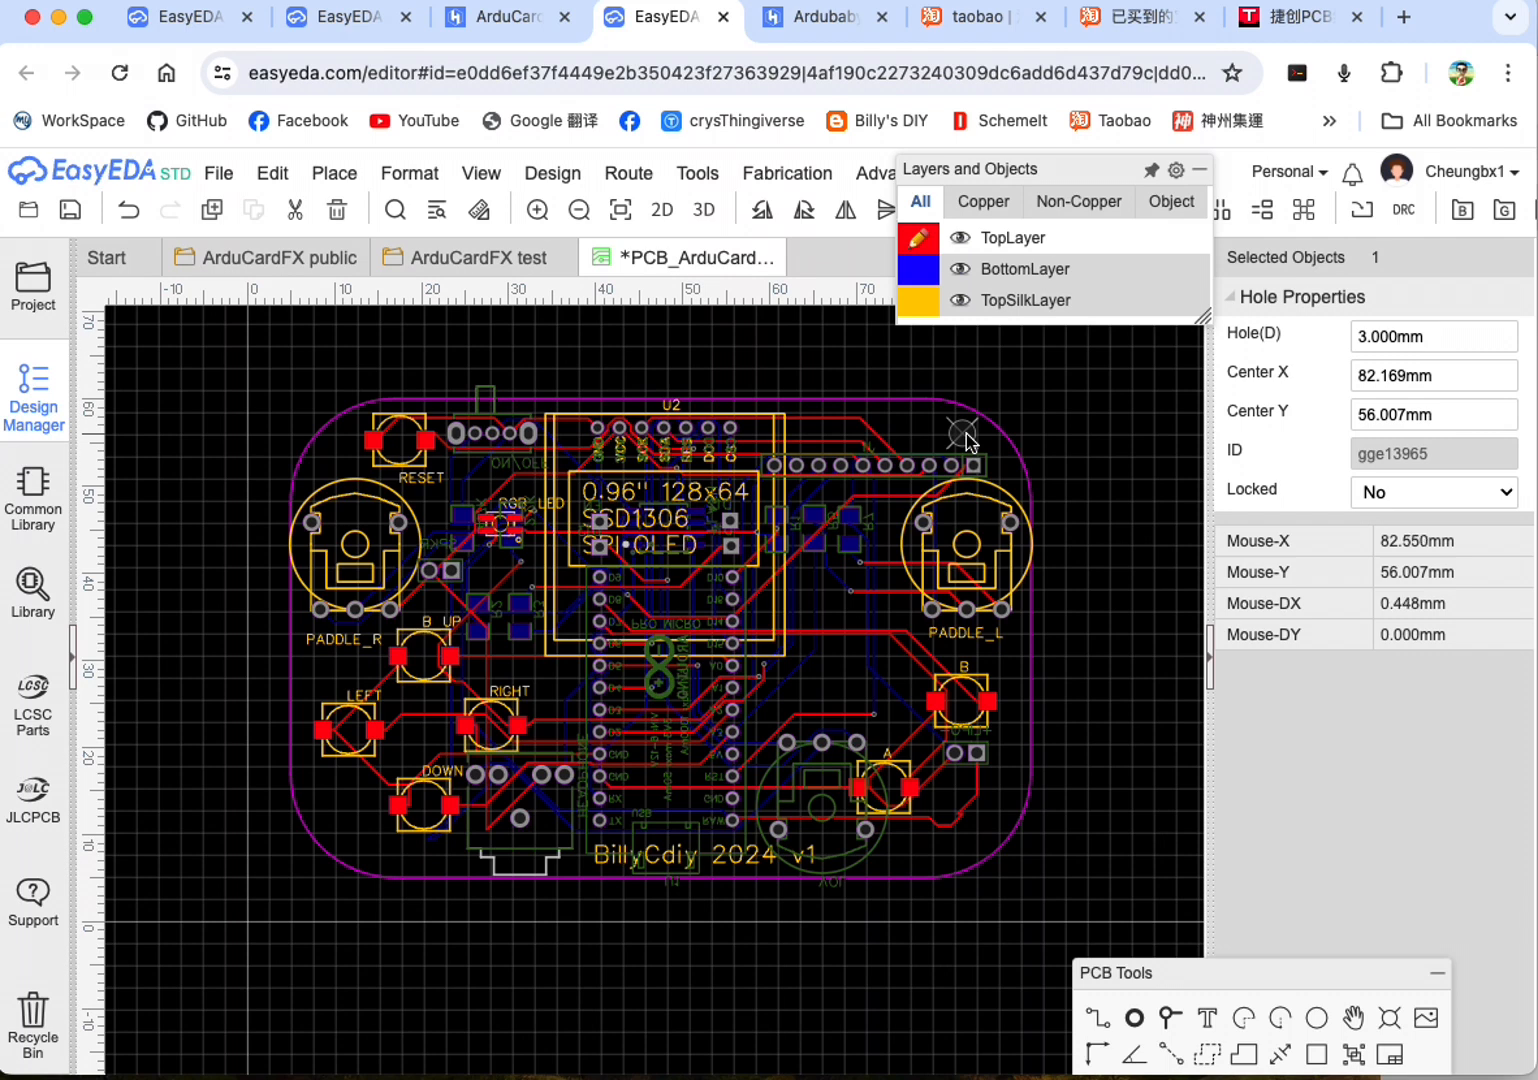
Step: Set the diameter of the upper-right corner hole to 3.1 mm
click(1370, 337)
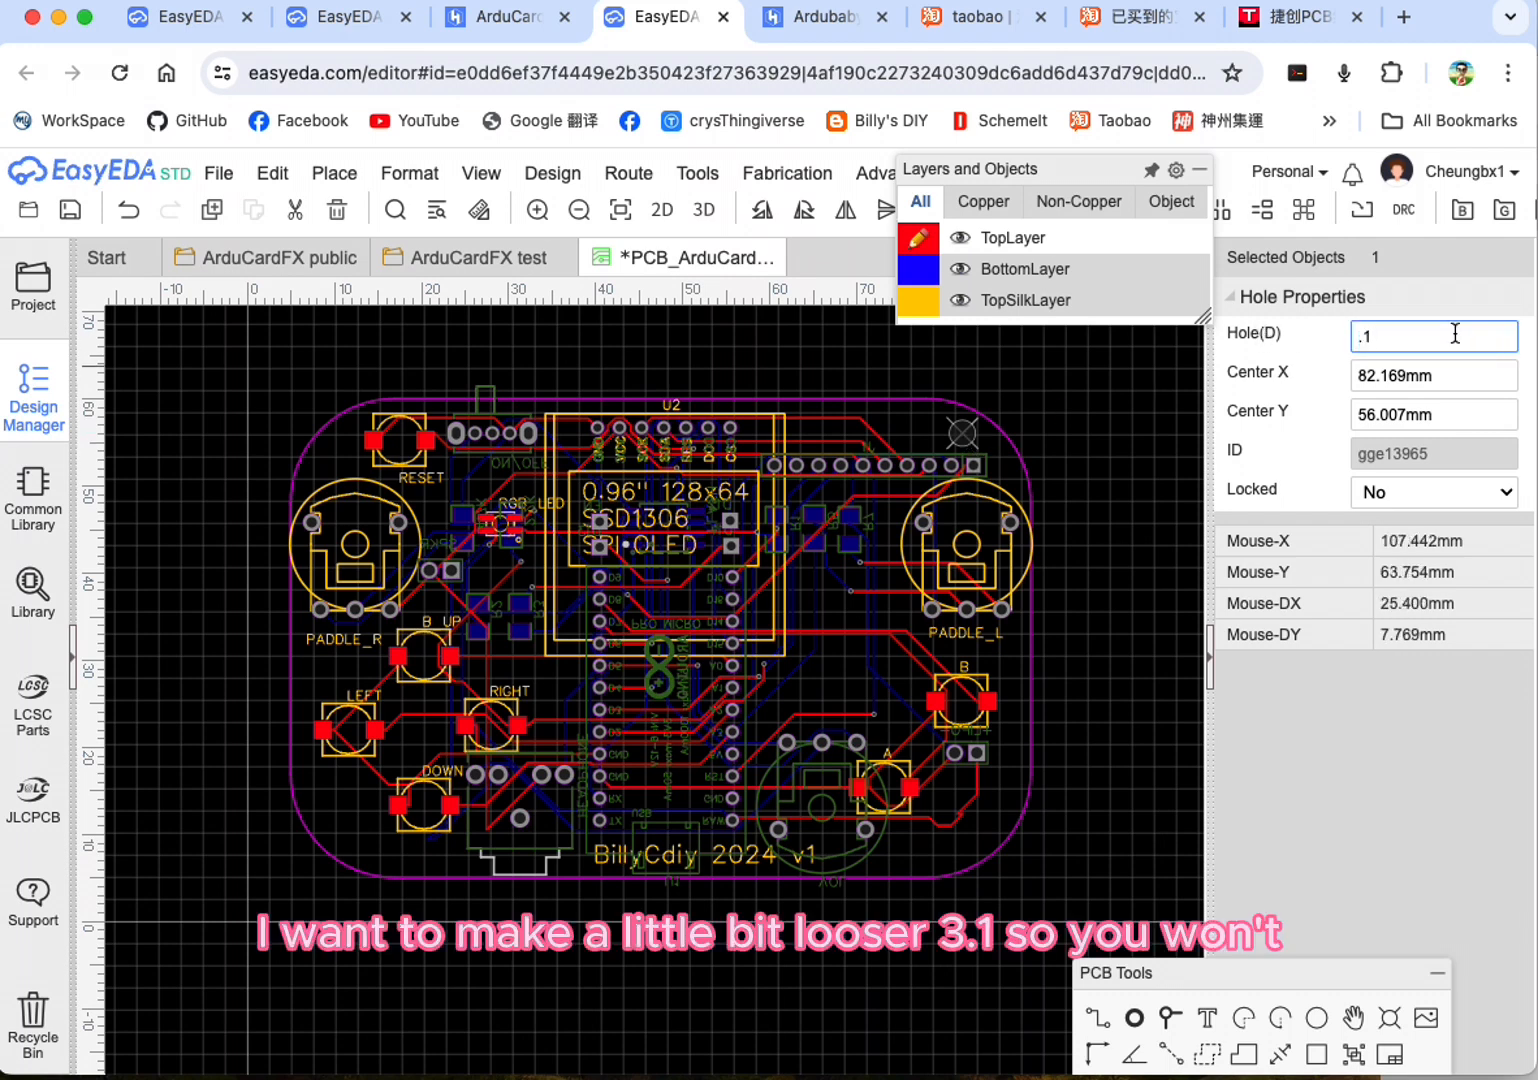
key(BackSpace)
key(BackSpace)
text(3)
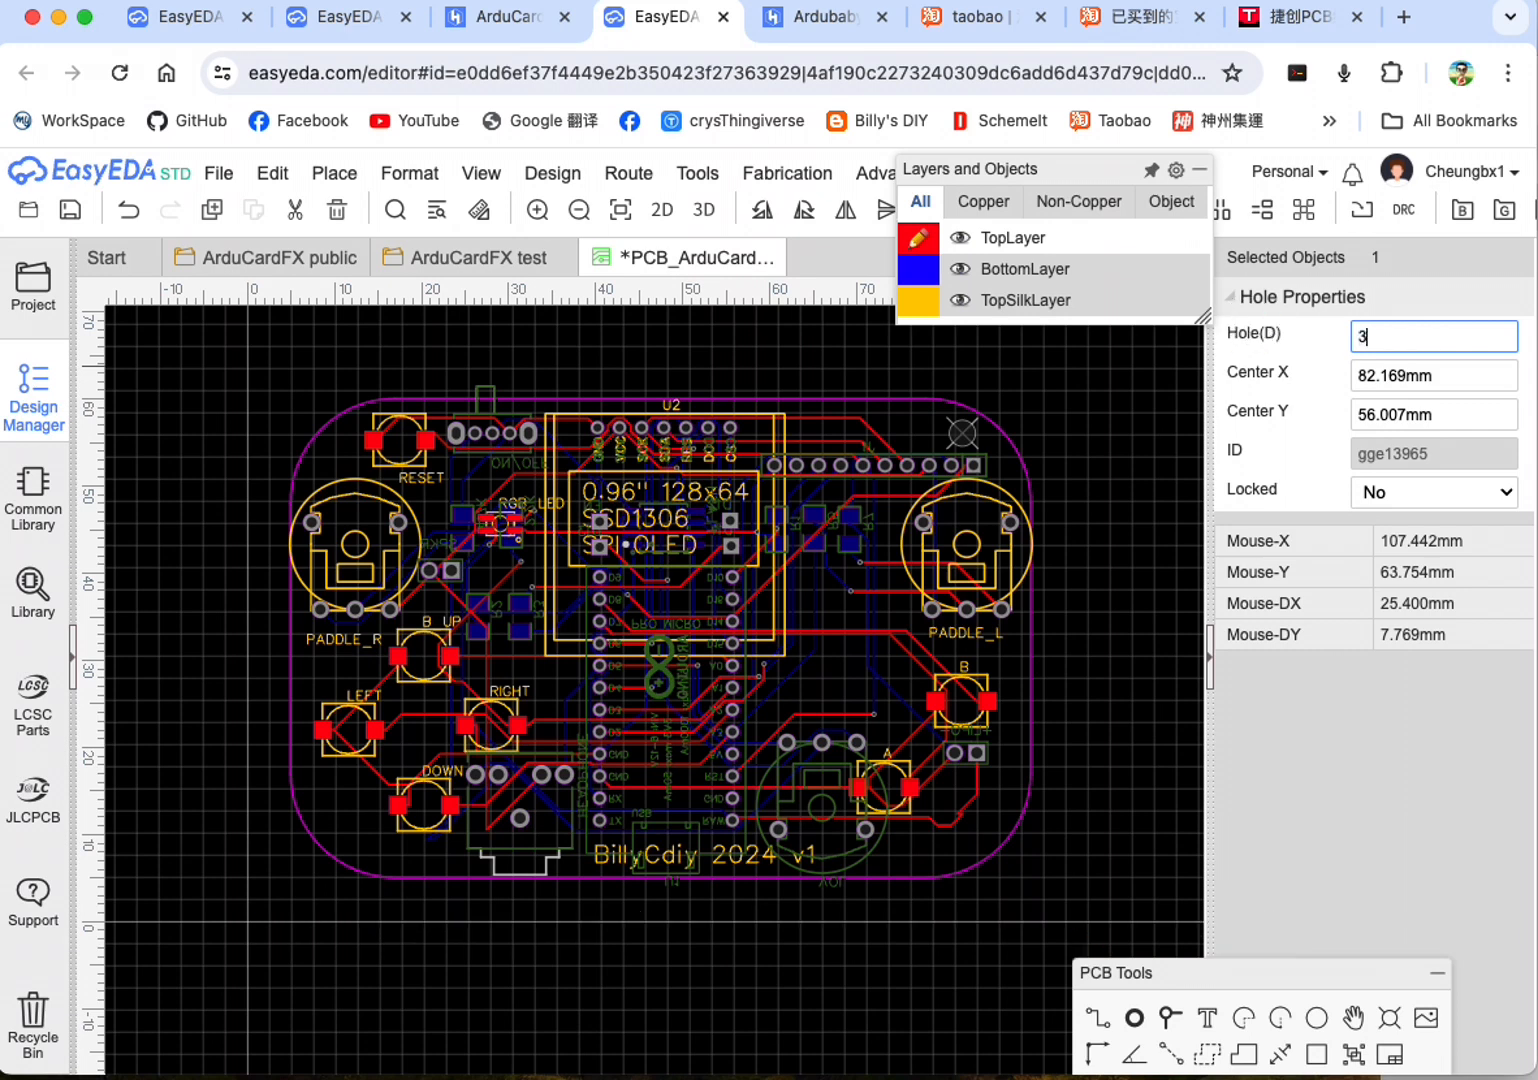
text(.1)
key(Return)
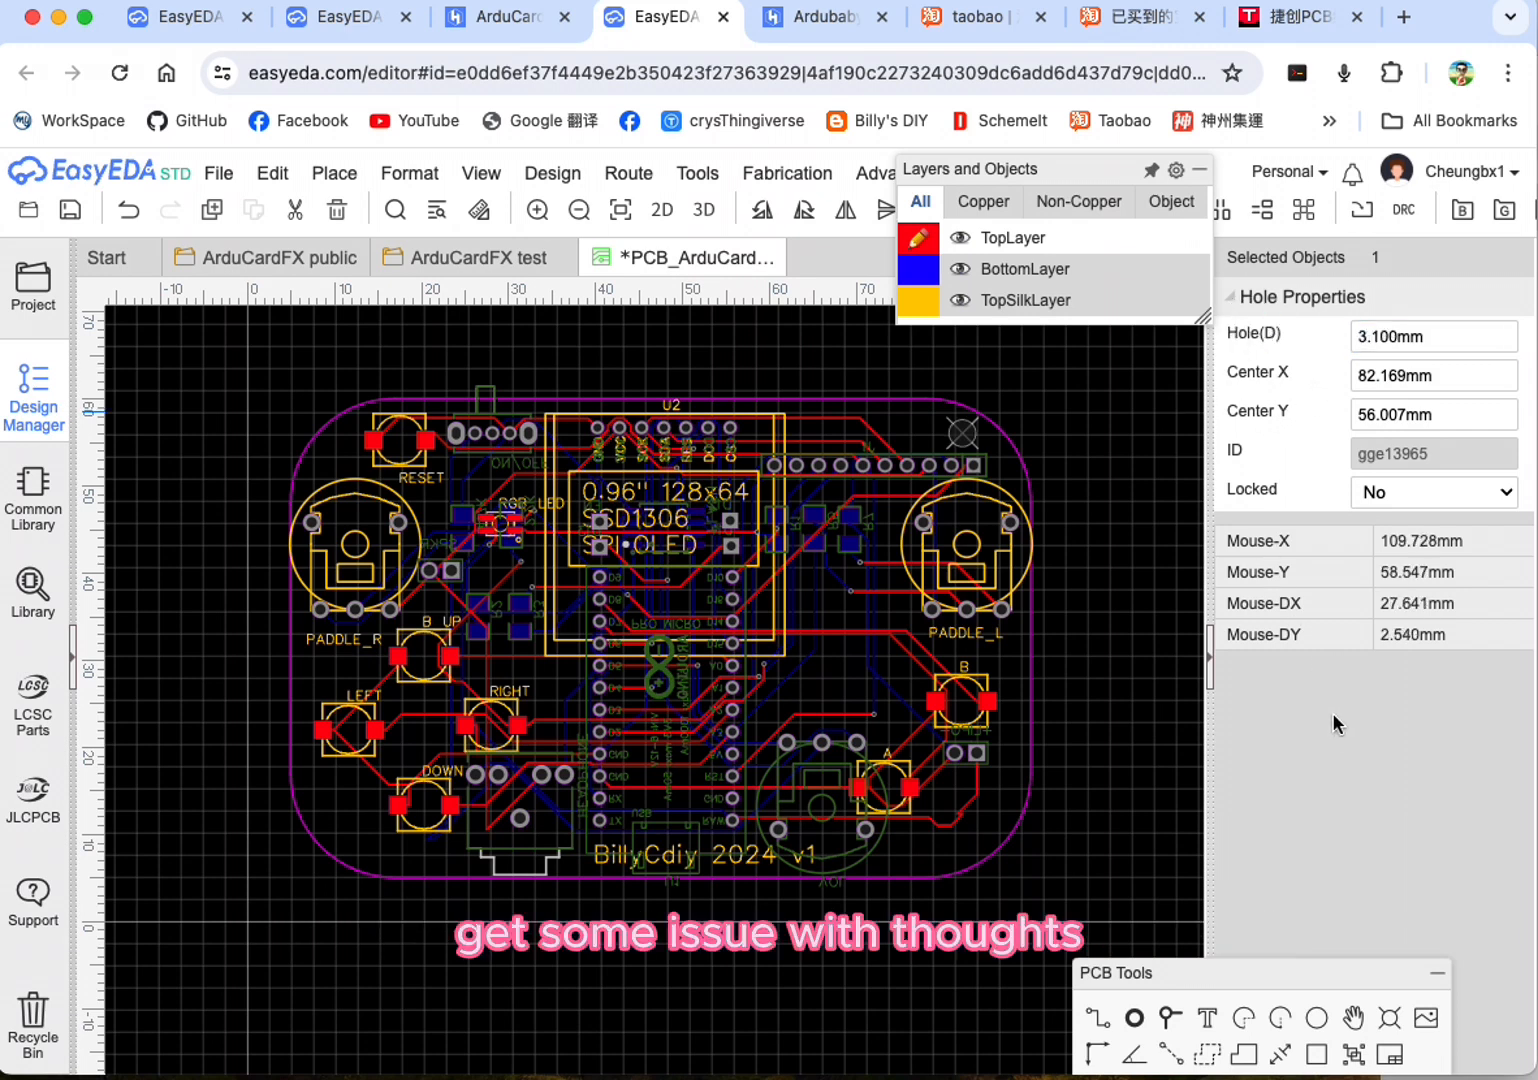
Step: Copy the upper-right corner hole and paste it in the board's upper-left corner at about X 11 mm, Y 54.2 mm
right_click(960, 442)
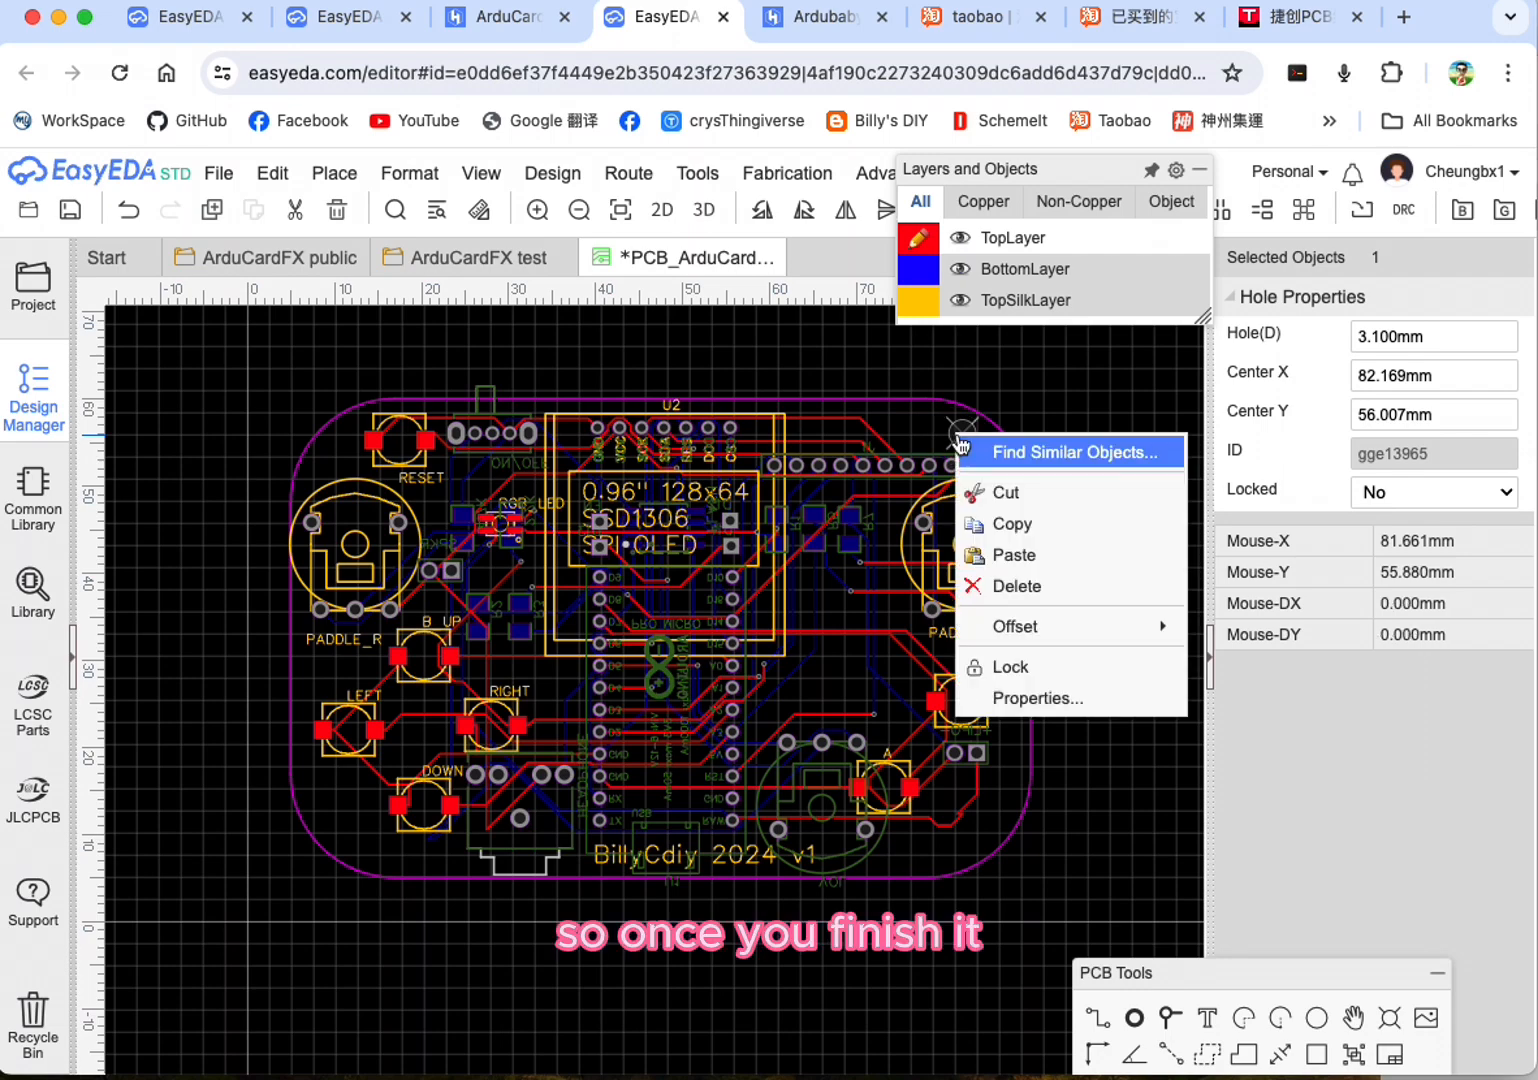
click(1012, 523)
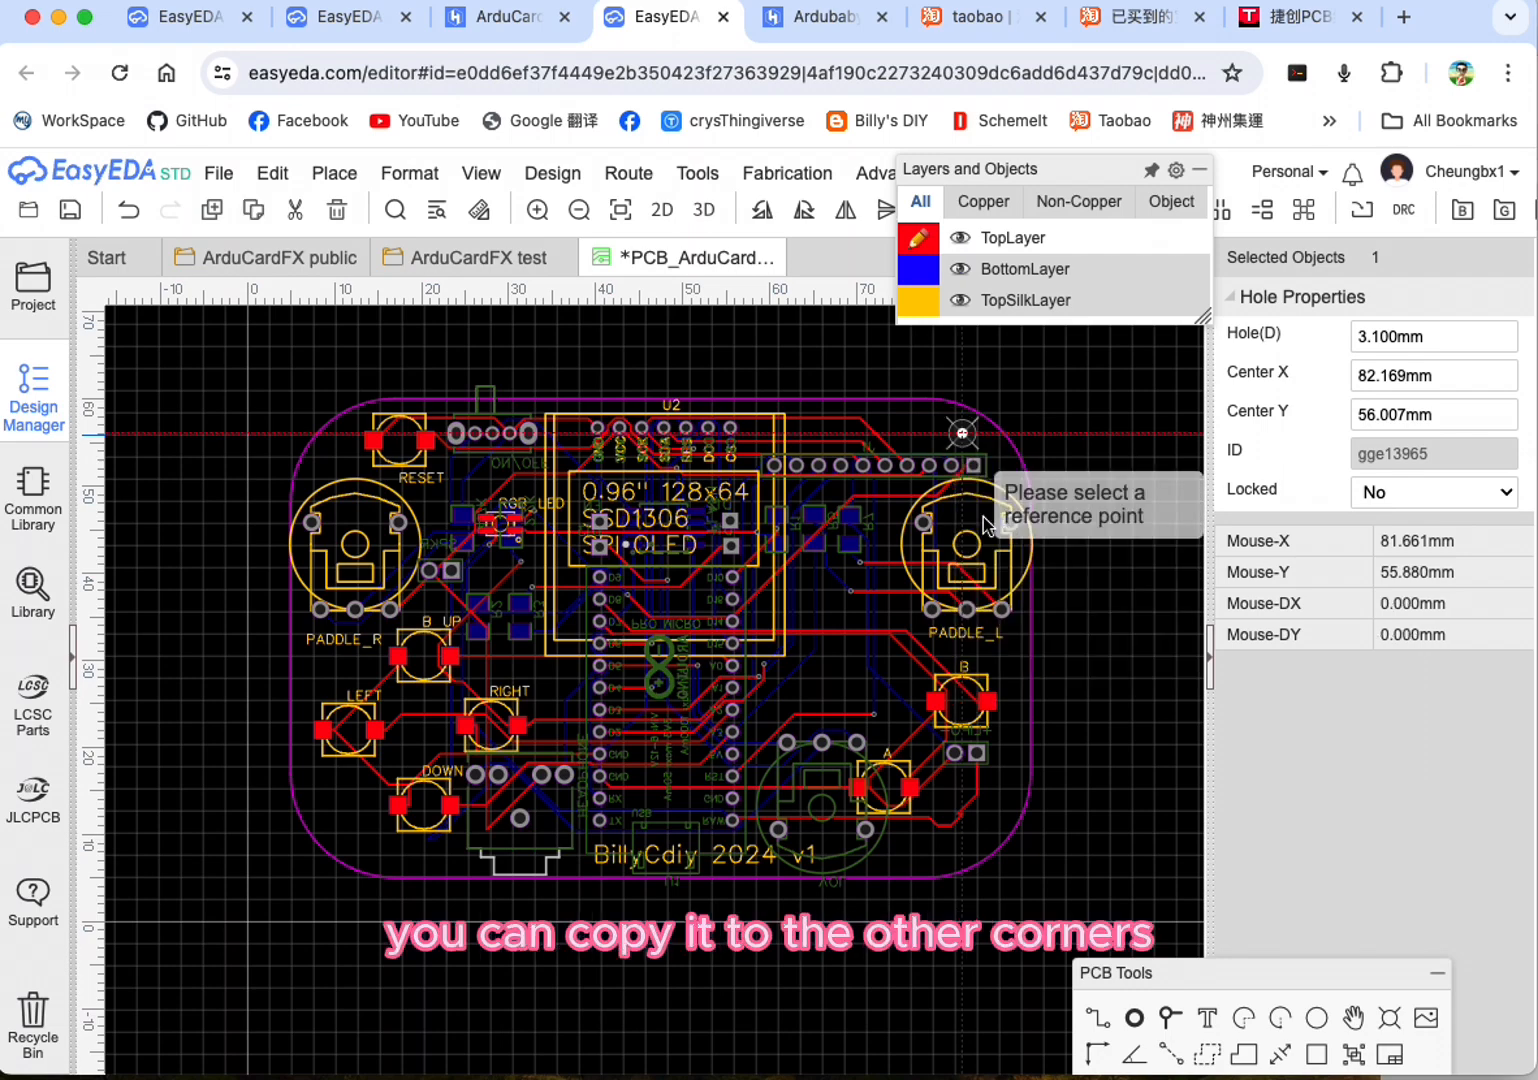
click(327, 450)
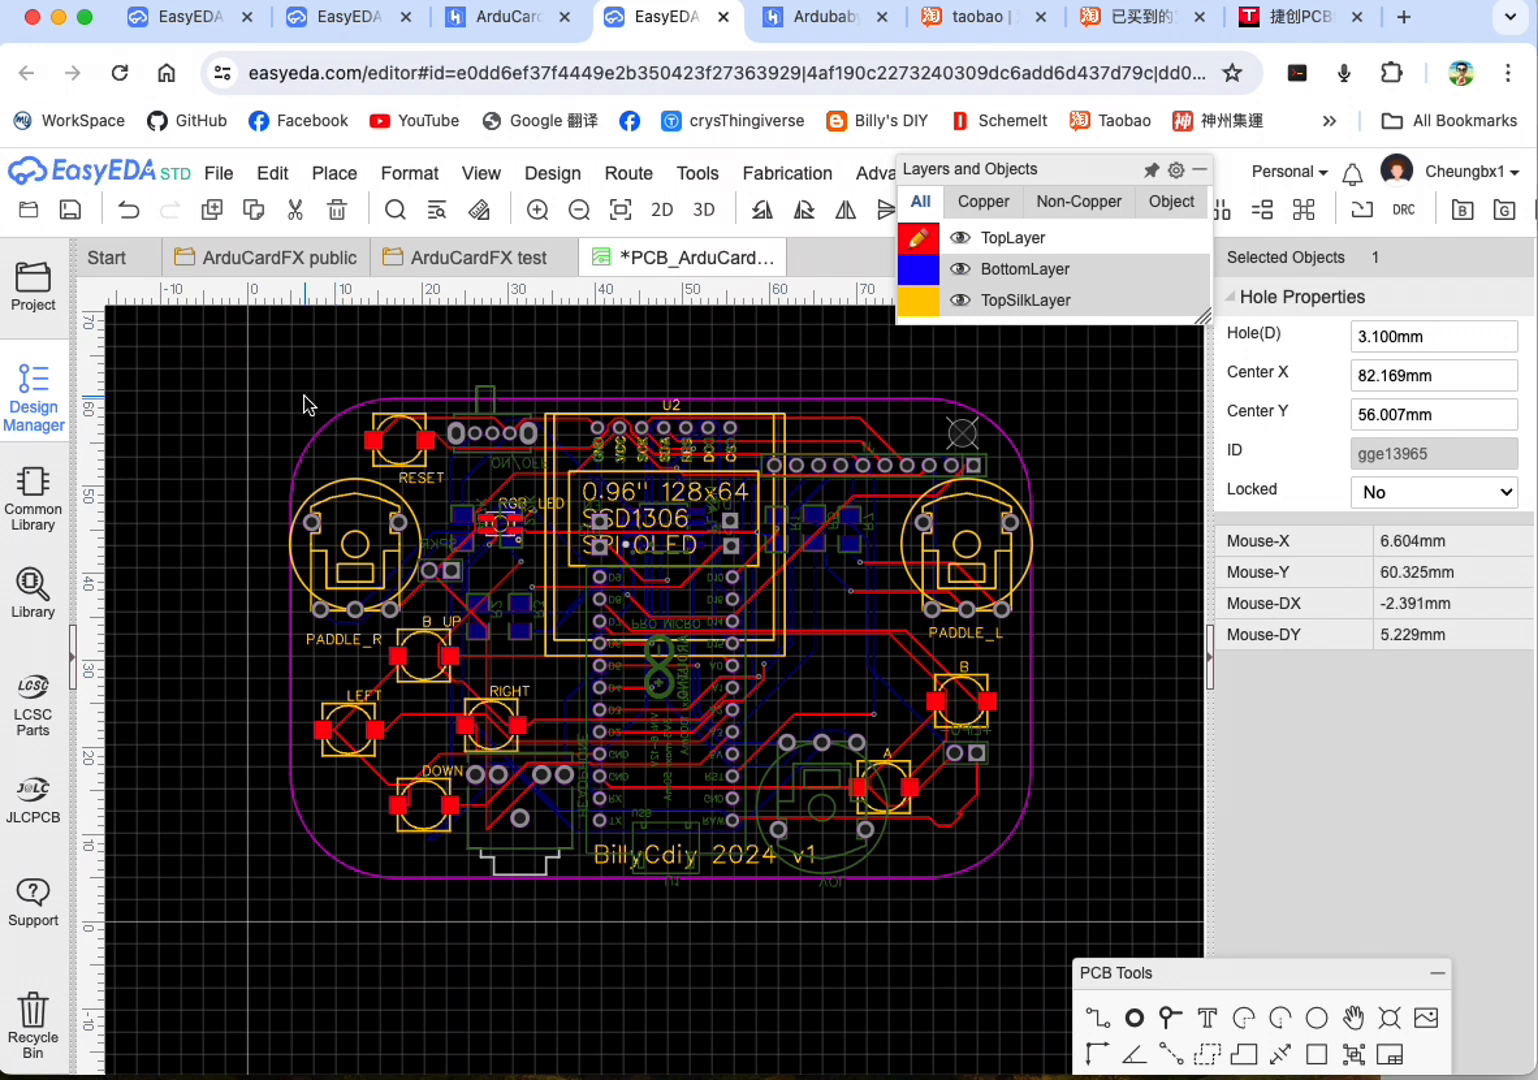
key(ctrl+v)
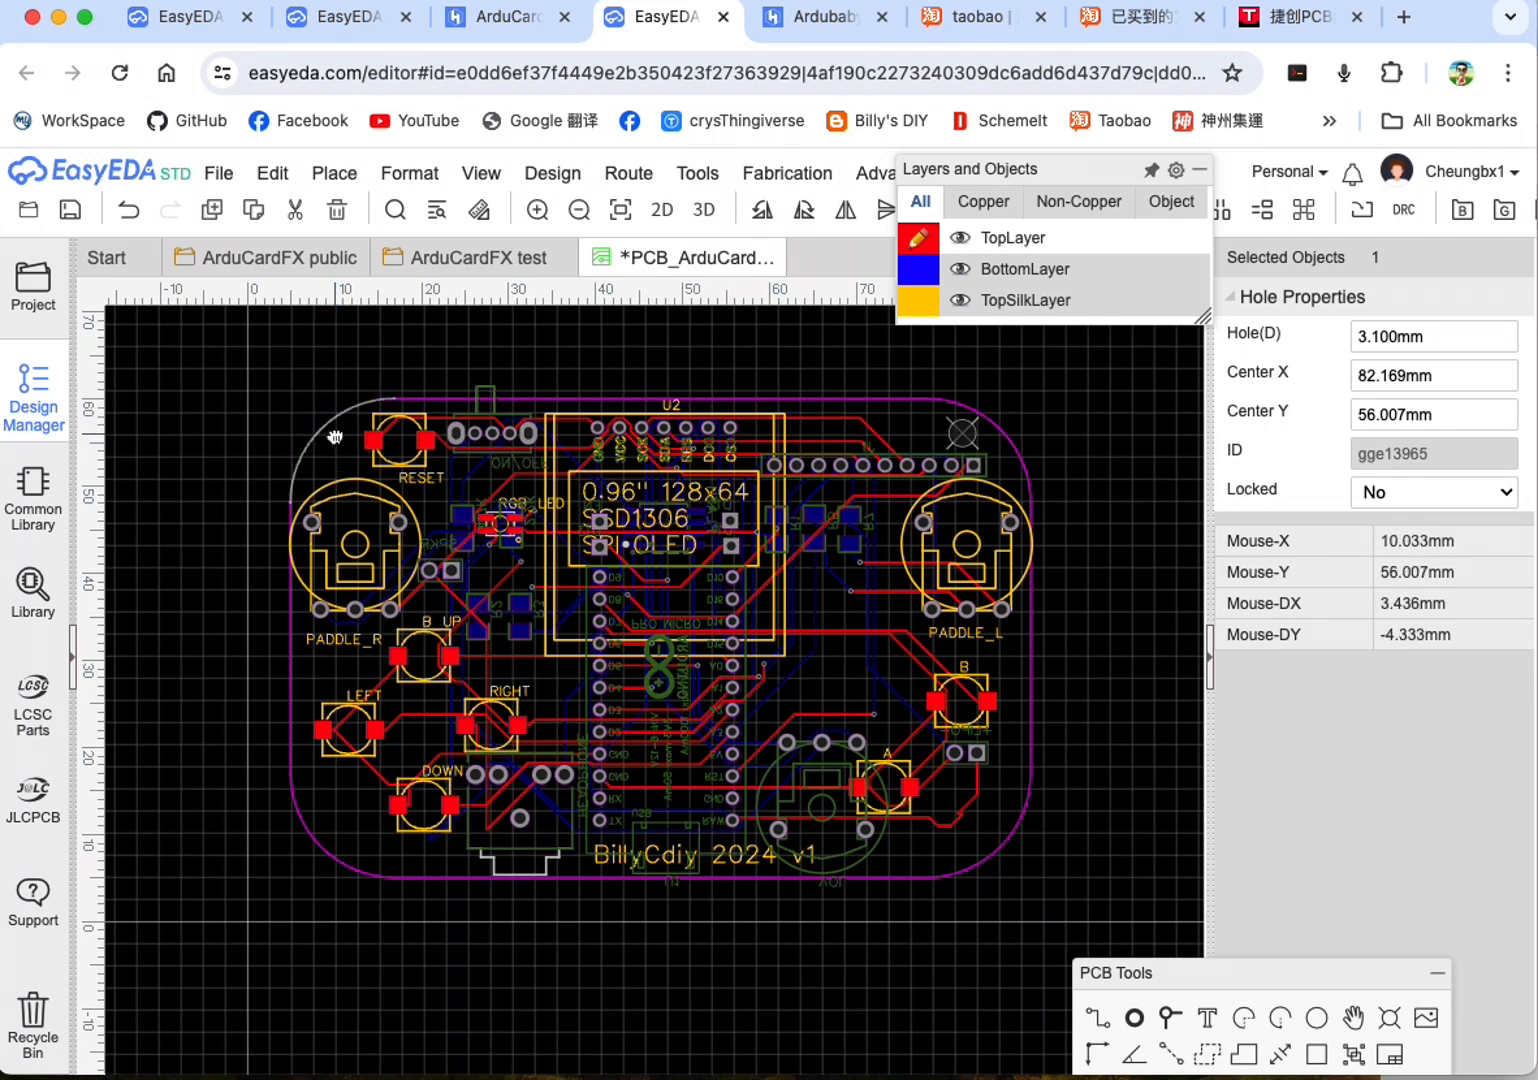
key(Escape)
click(272, 173)
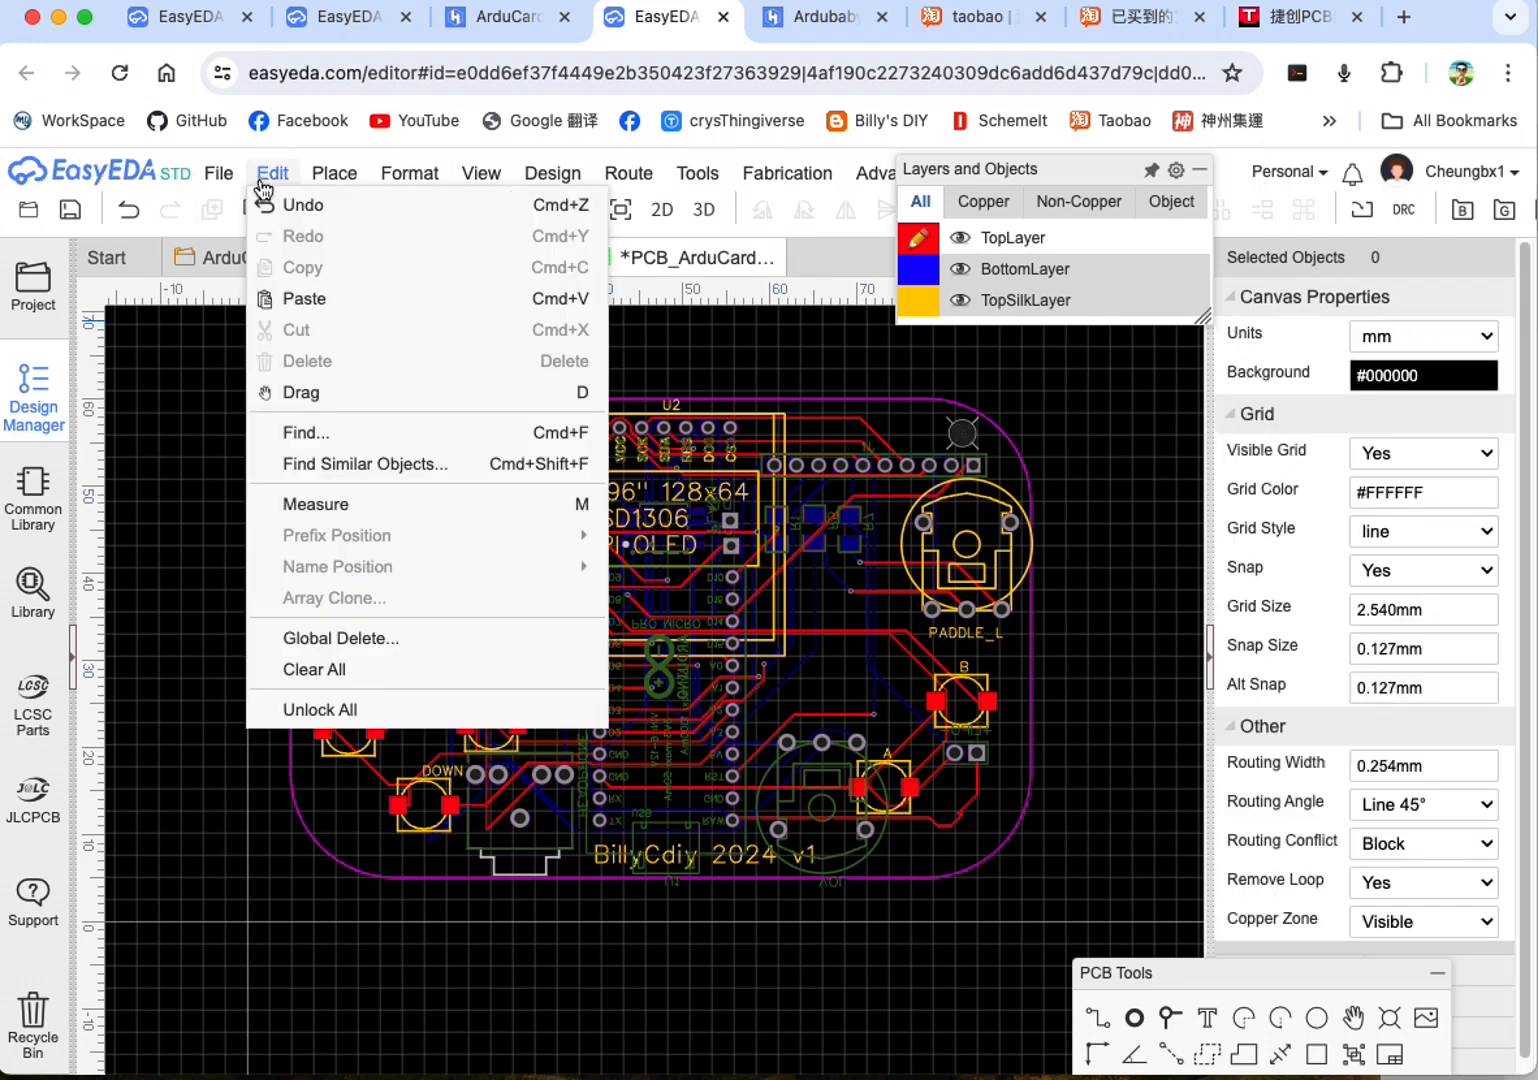
click(290, 300)
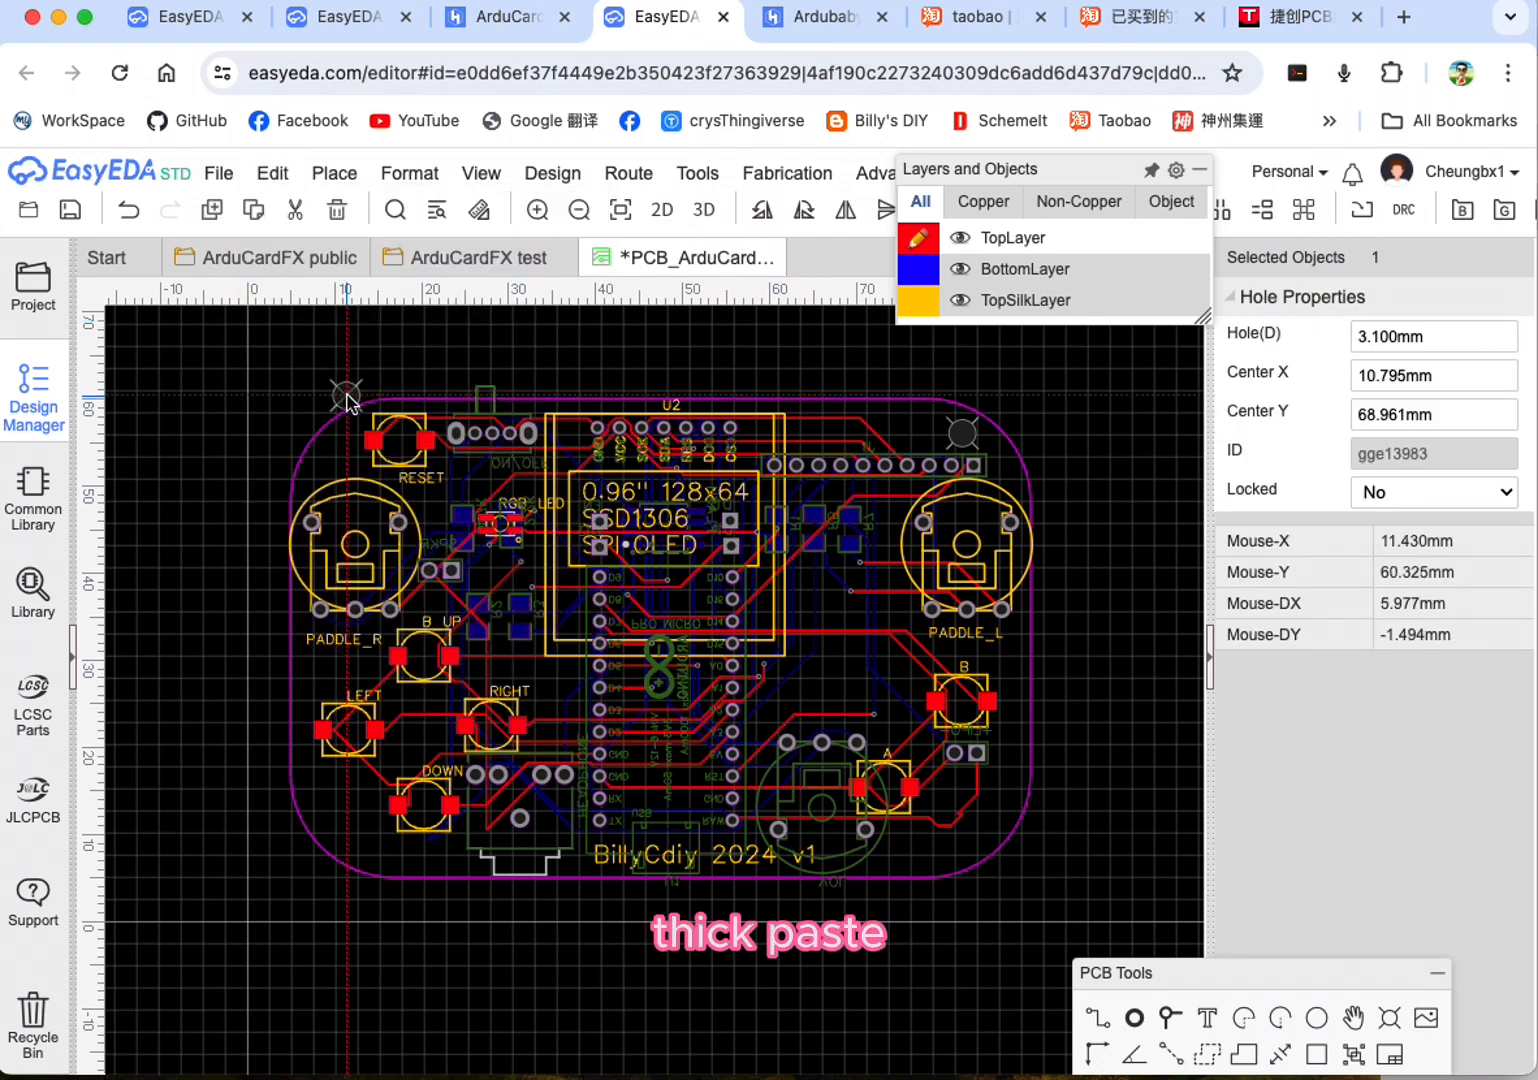
click(344, 452)
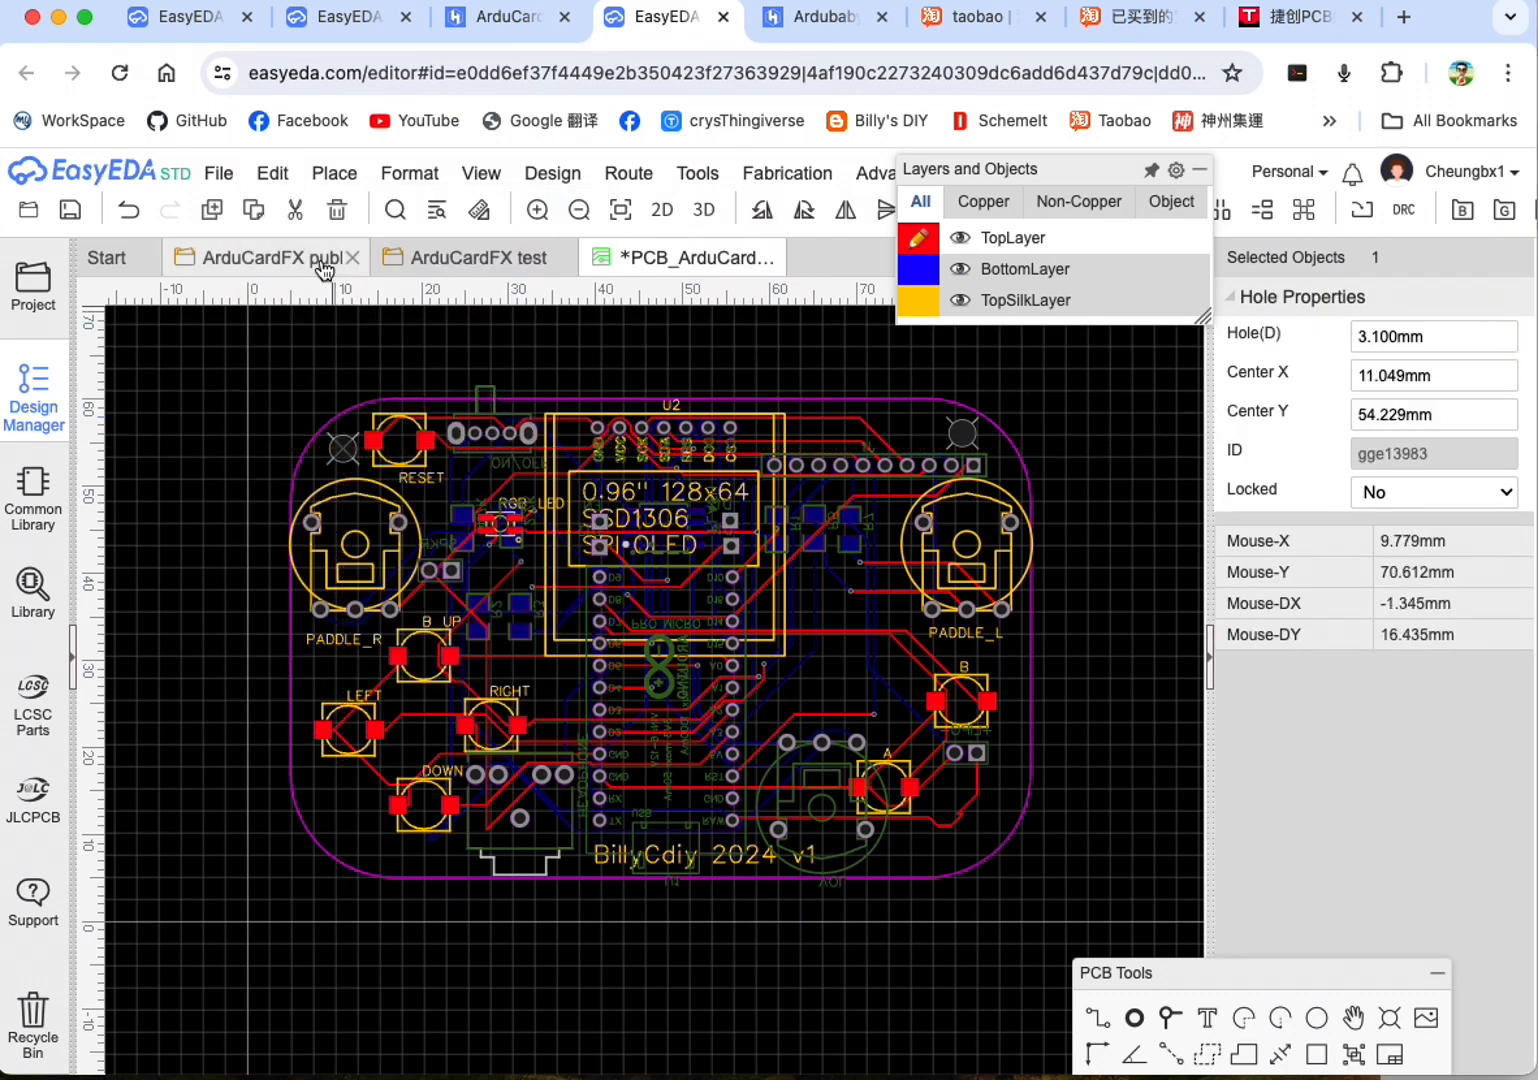
Step: Paste another copy of the 3.1 mm hole in the board's lower-left corner at about X 9.1 mm, Y 11.6 mm
click(272, 173)
click(285, 300)
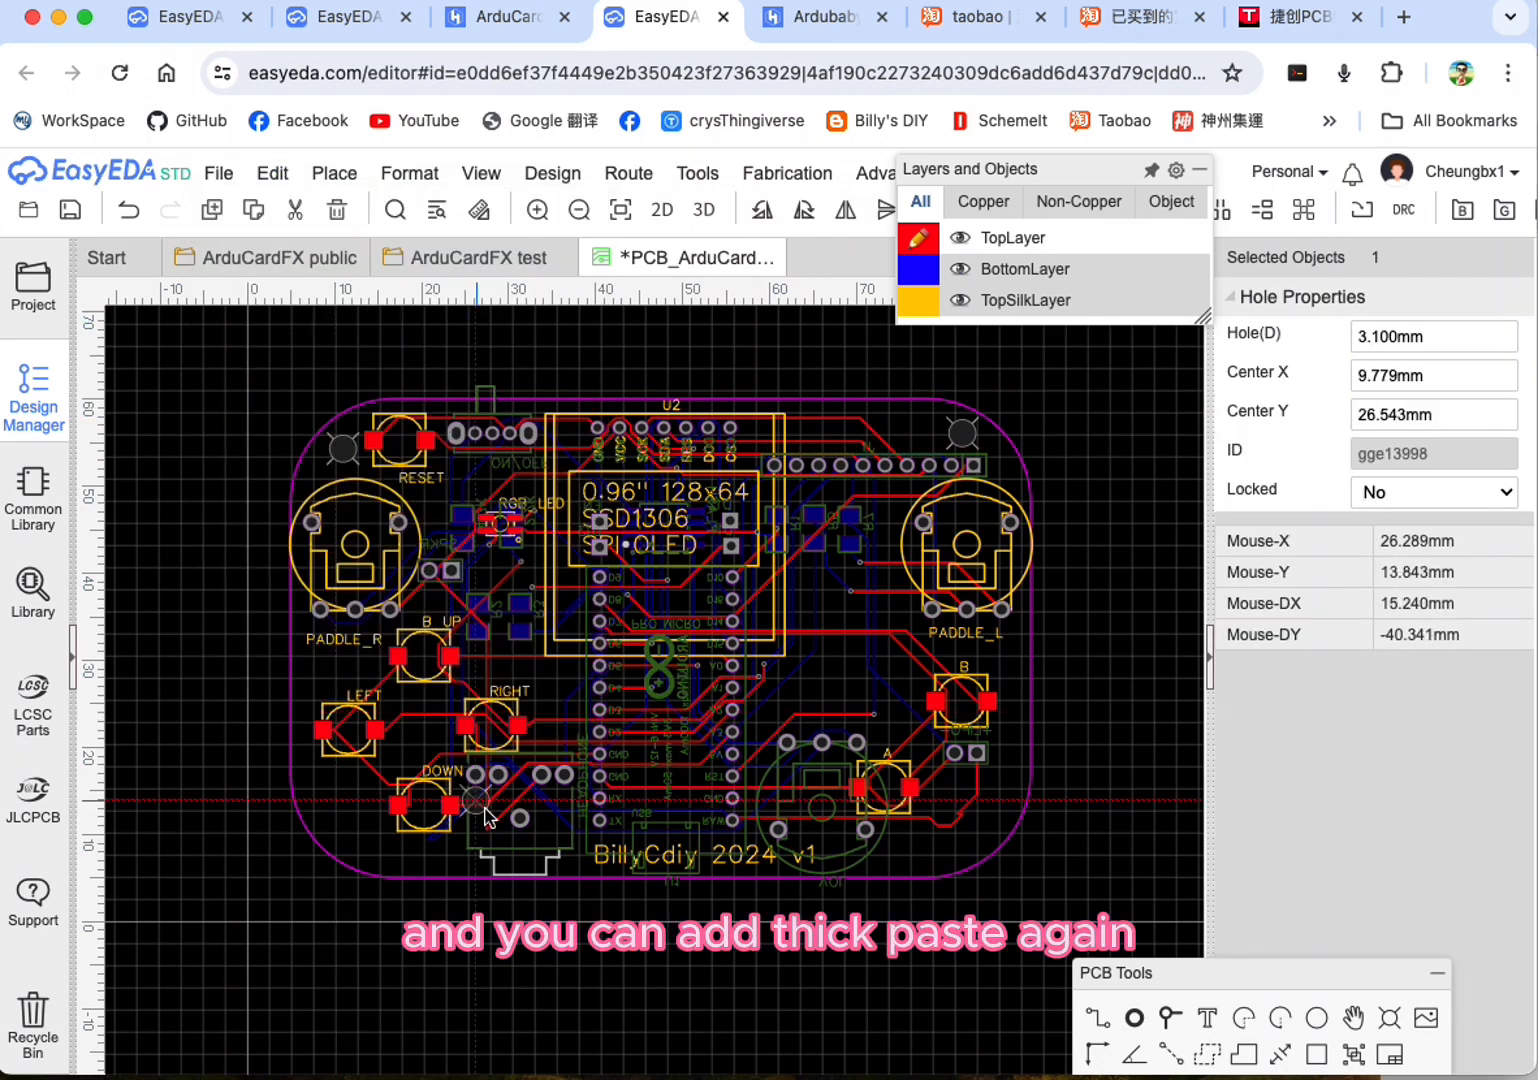
click(327, 820)
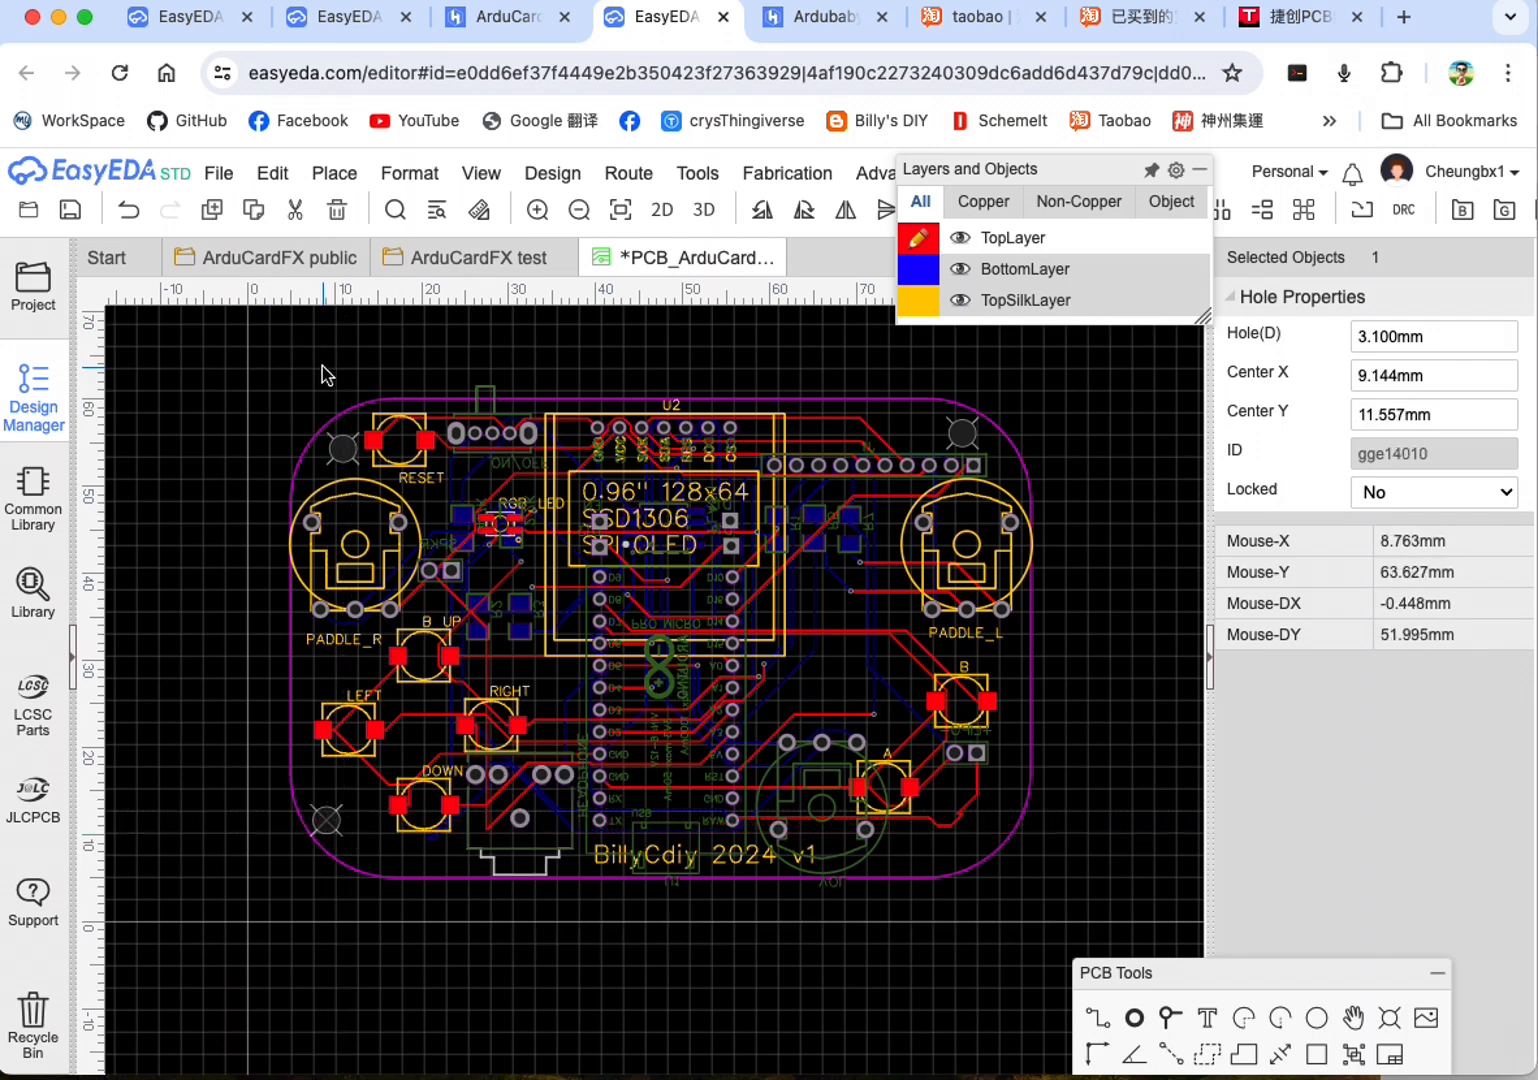
Step: Paste a fourth 3.1 mm hole in the board's lower-right corner at about X 84.1 mm, Y 9 mm
click(273, 175)
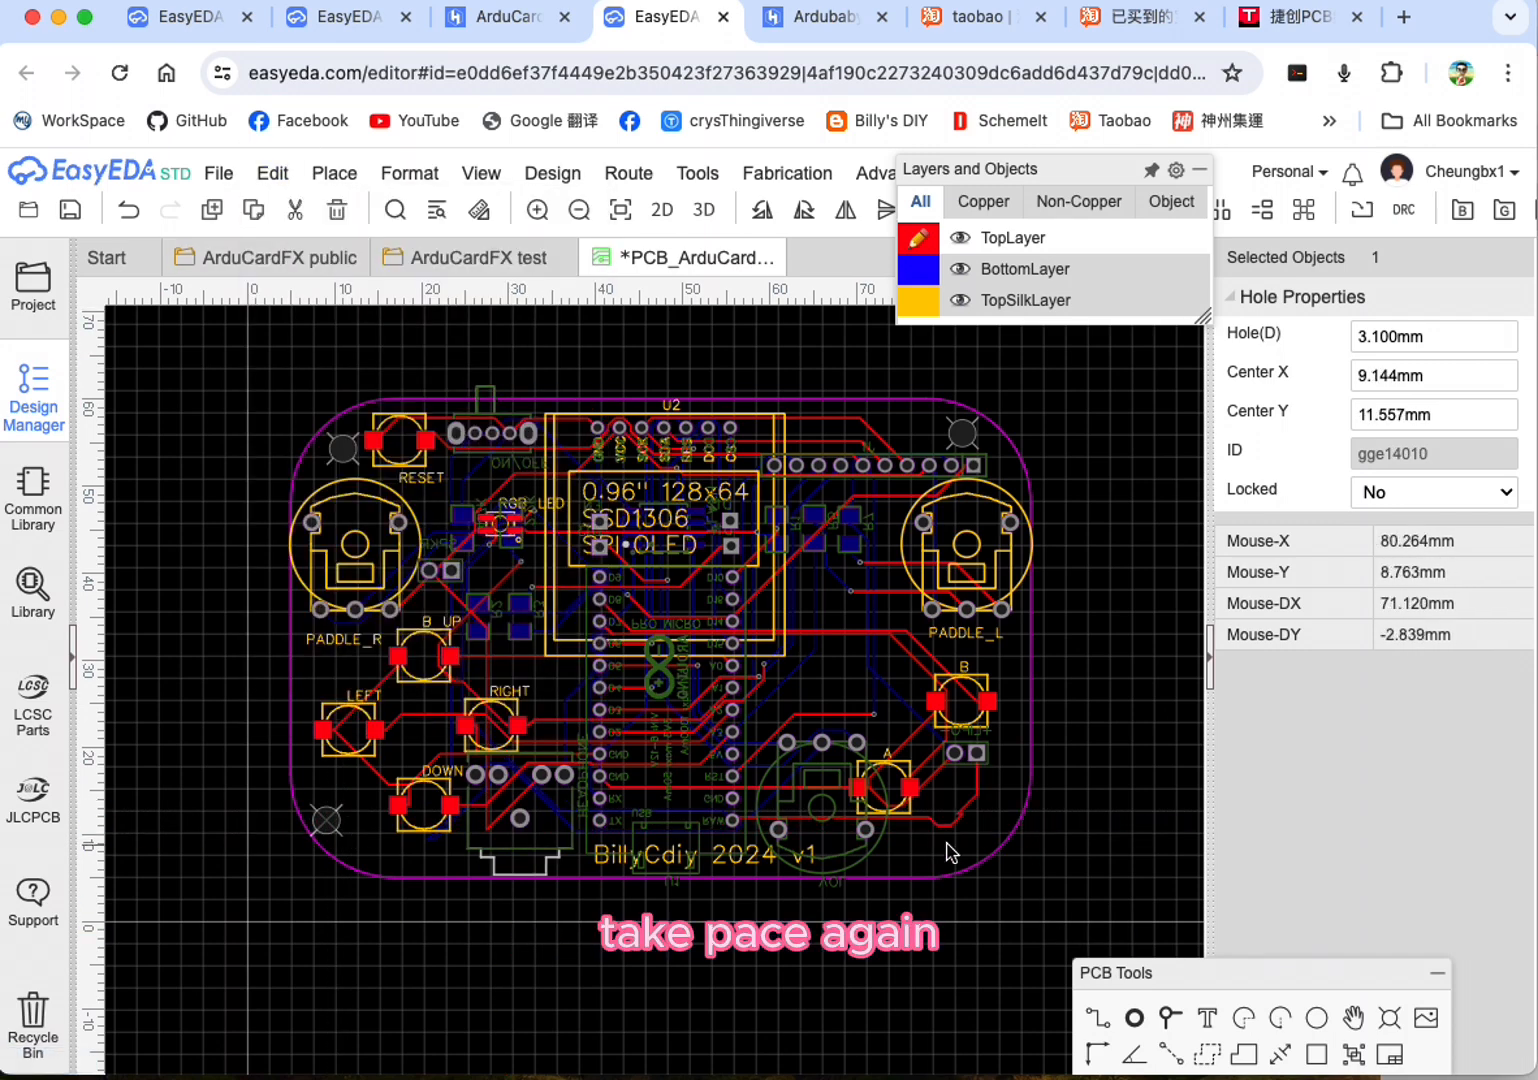
click(218, 173)
click(272, 173)
click(287, 299)
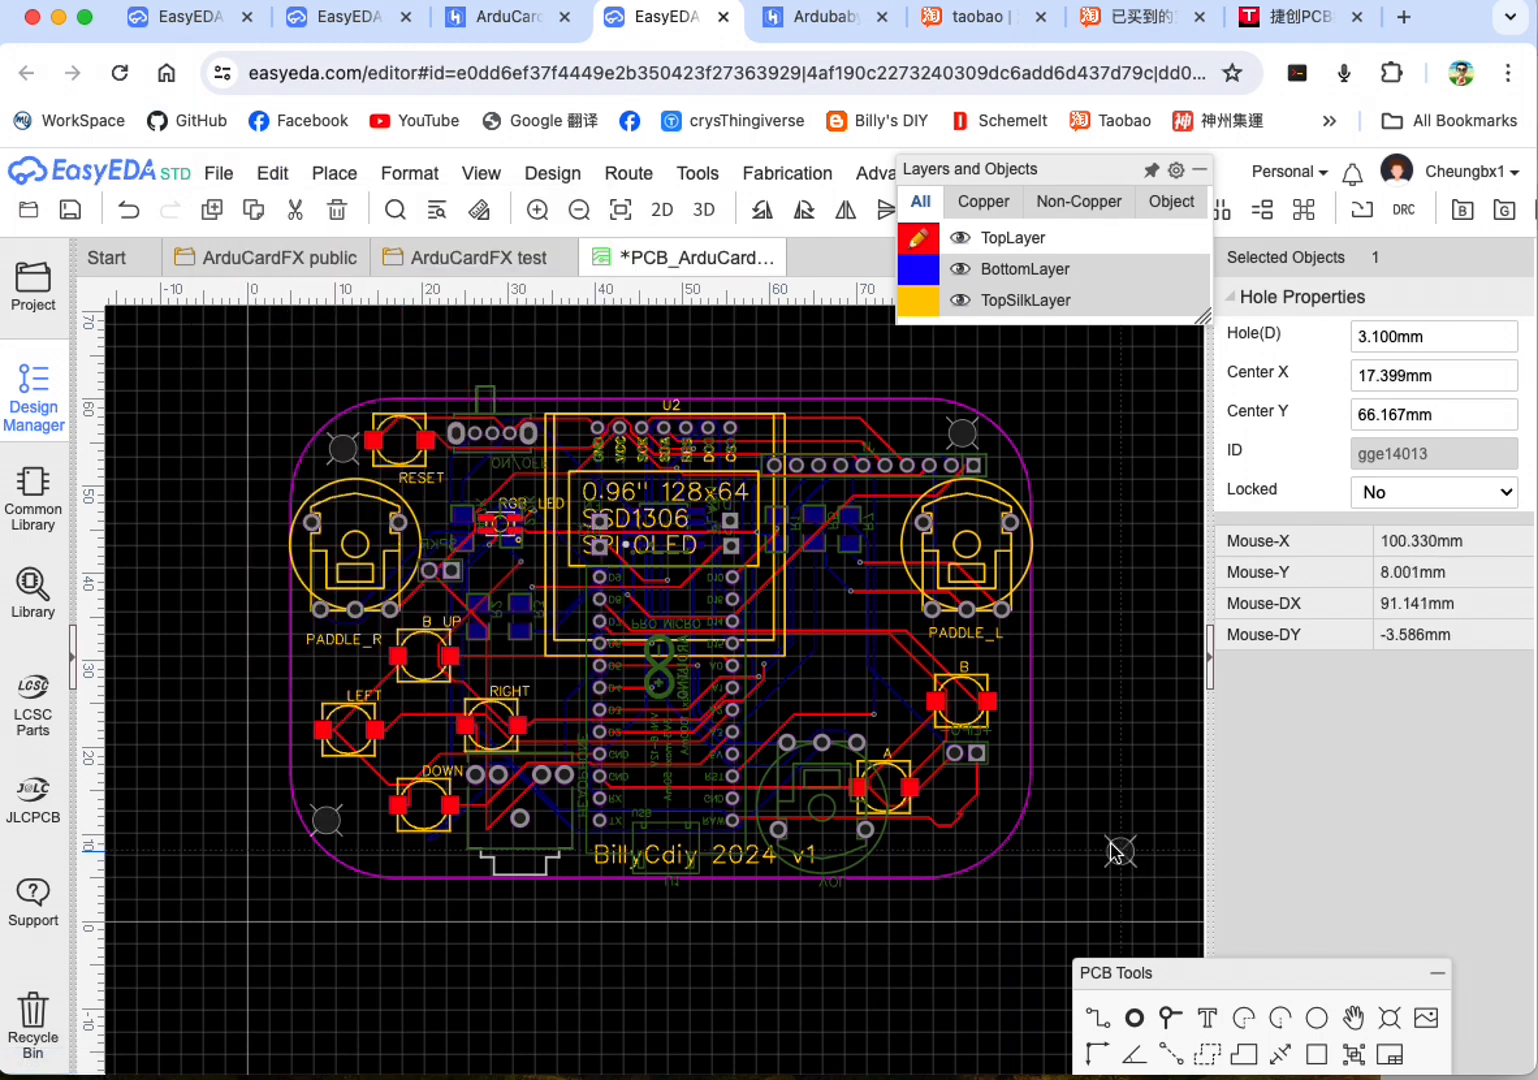
click(978, 843)
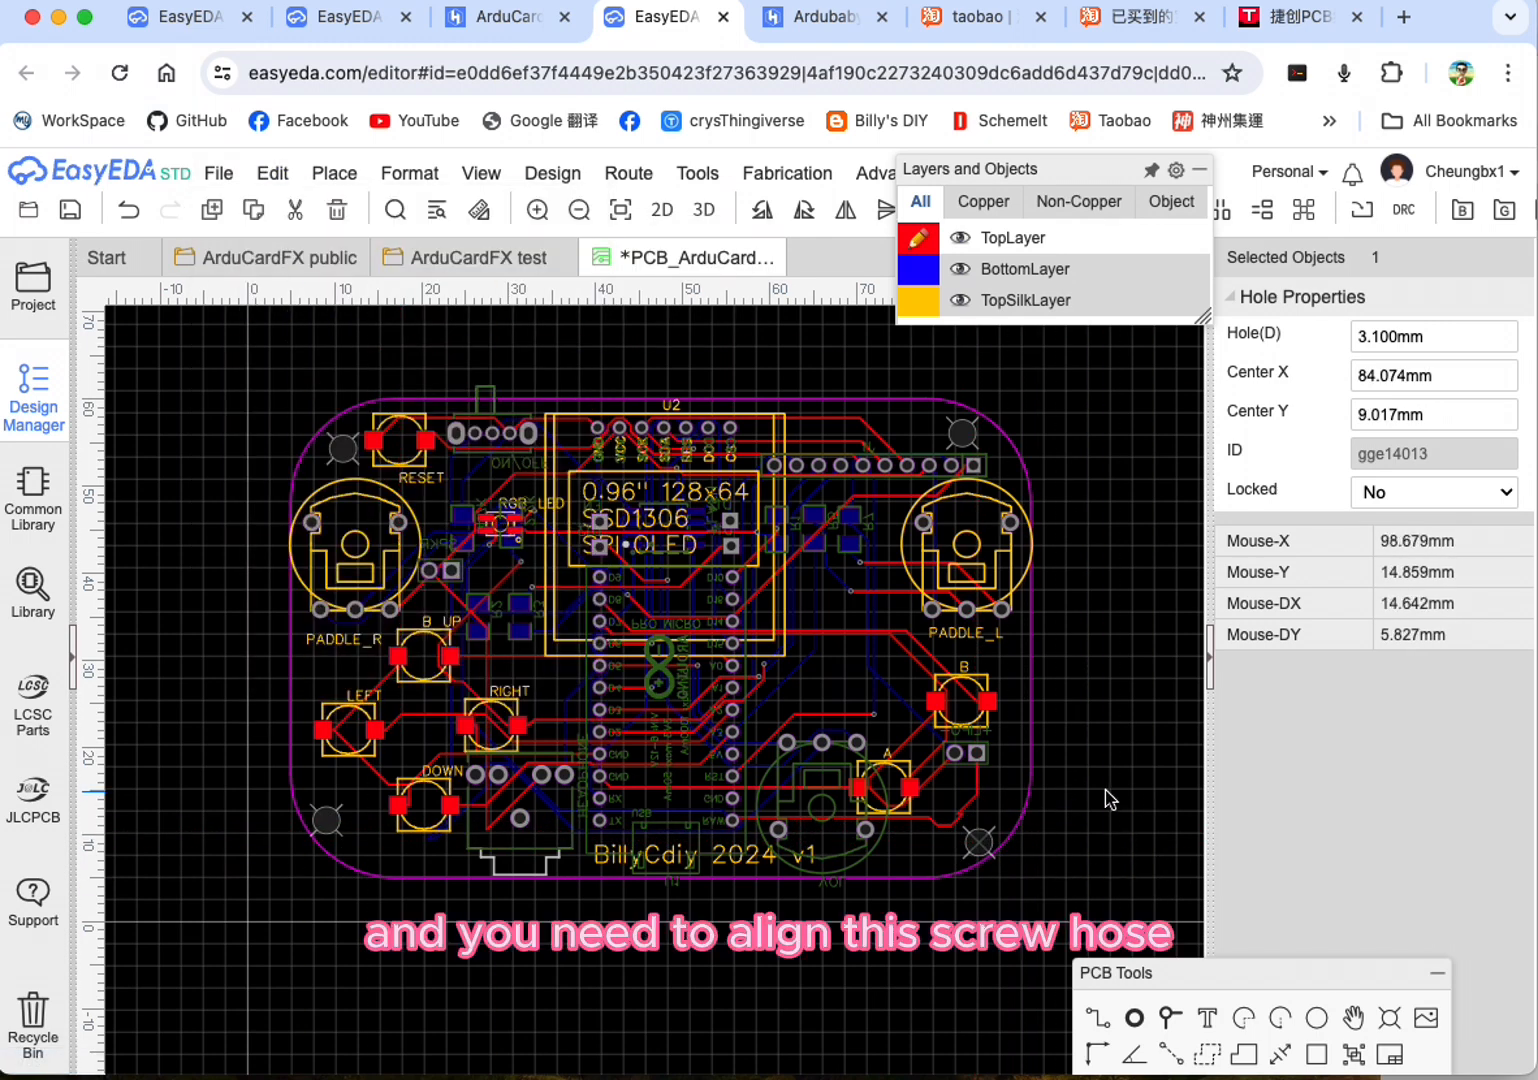
click(1120, 833)
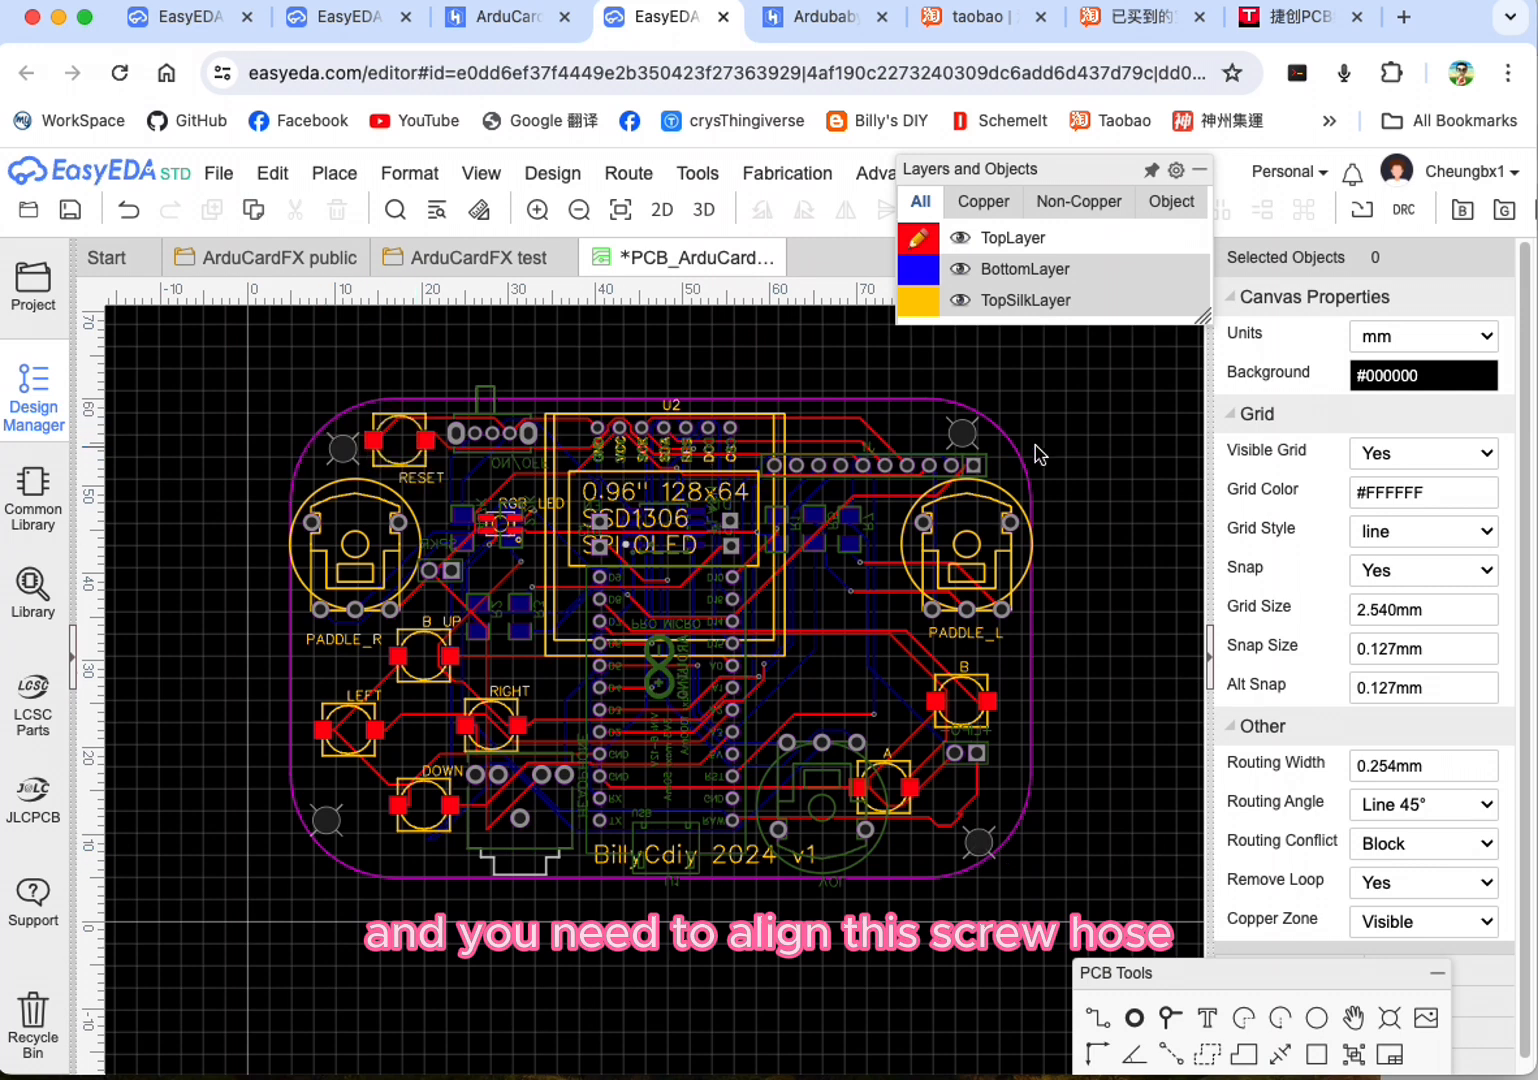
Step: Align the upper-right and lower-right corner holes with each other using Align Left
click(962, 434)
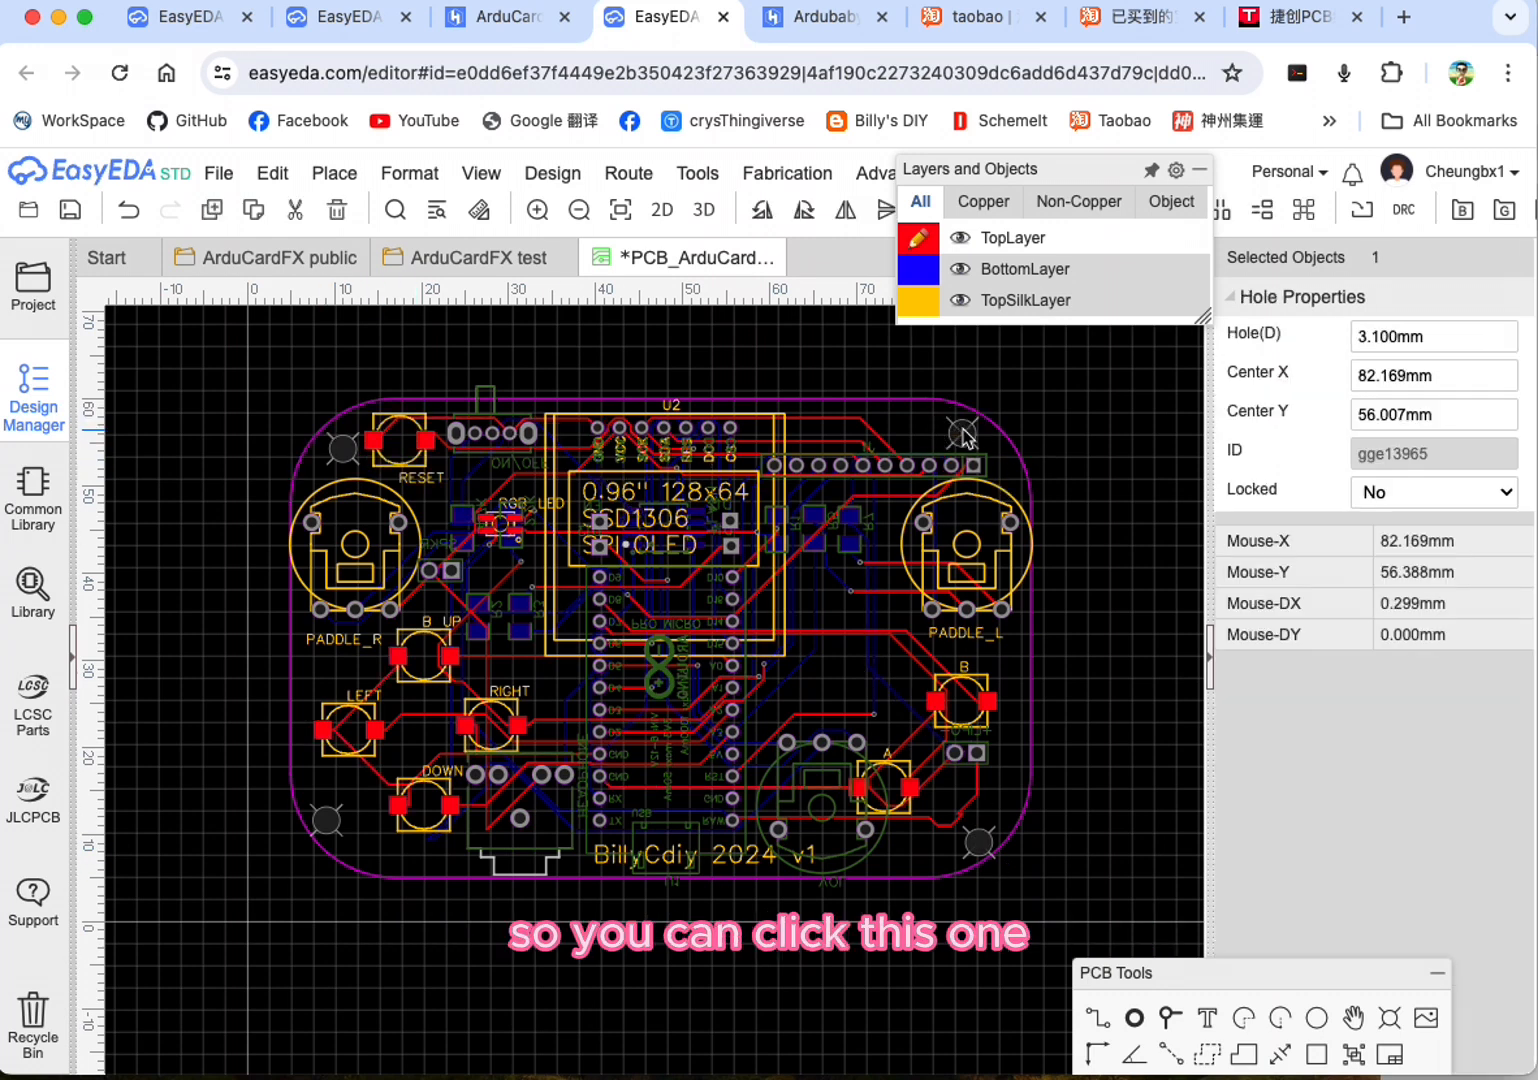
super+click(977, 849)
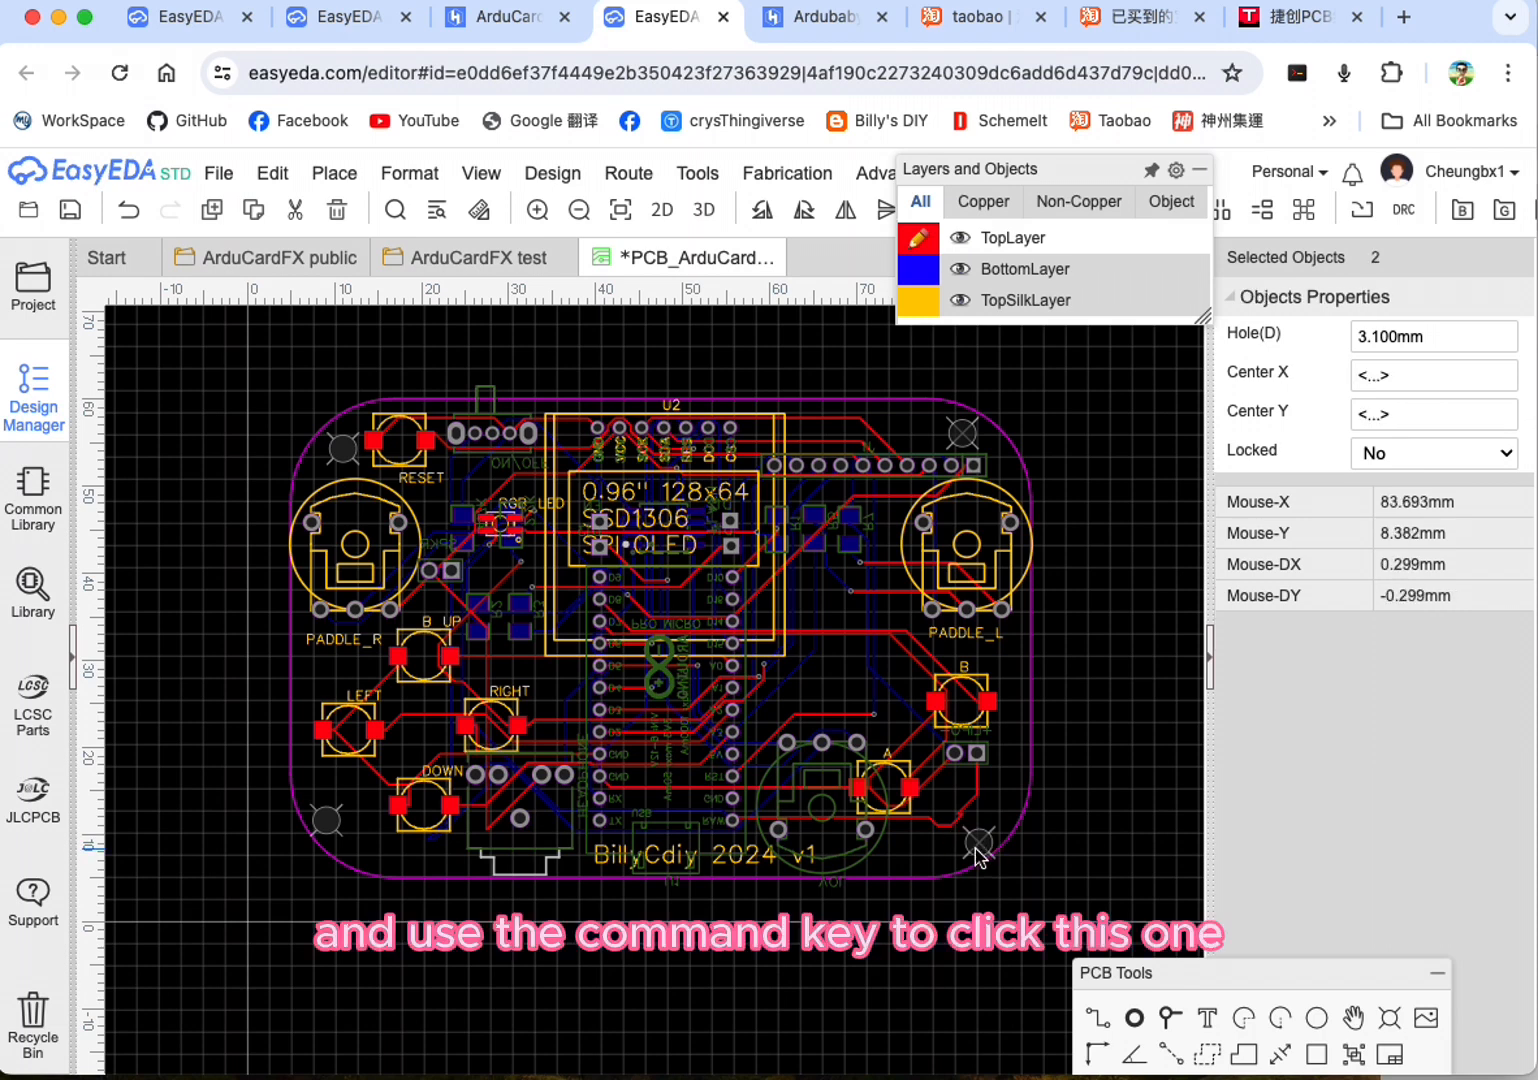
super+click(968, 437)
click(968, 440)
ctrl+click(992, 857)
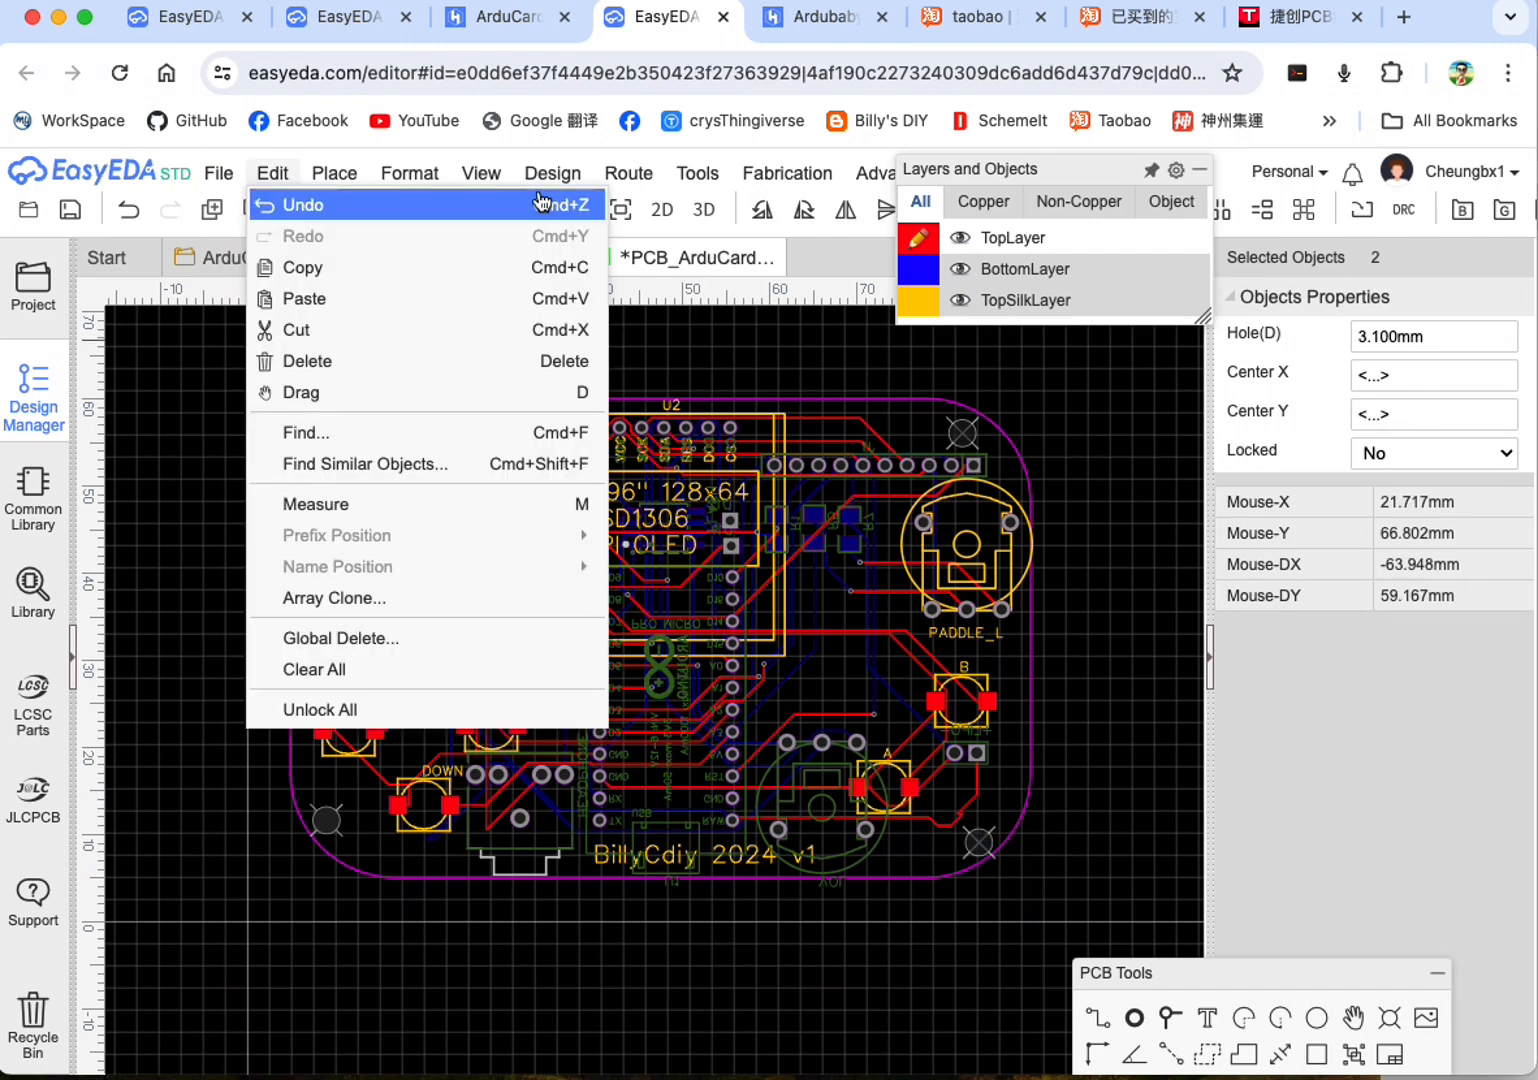
mouse_move(409, 173)
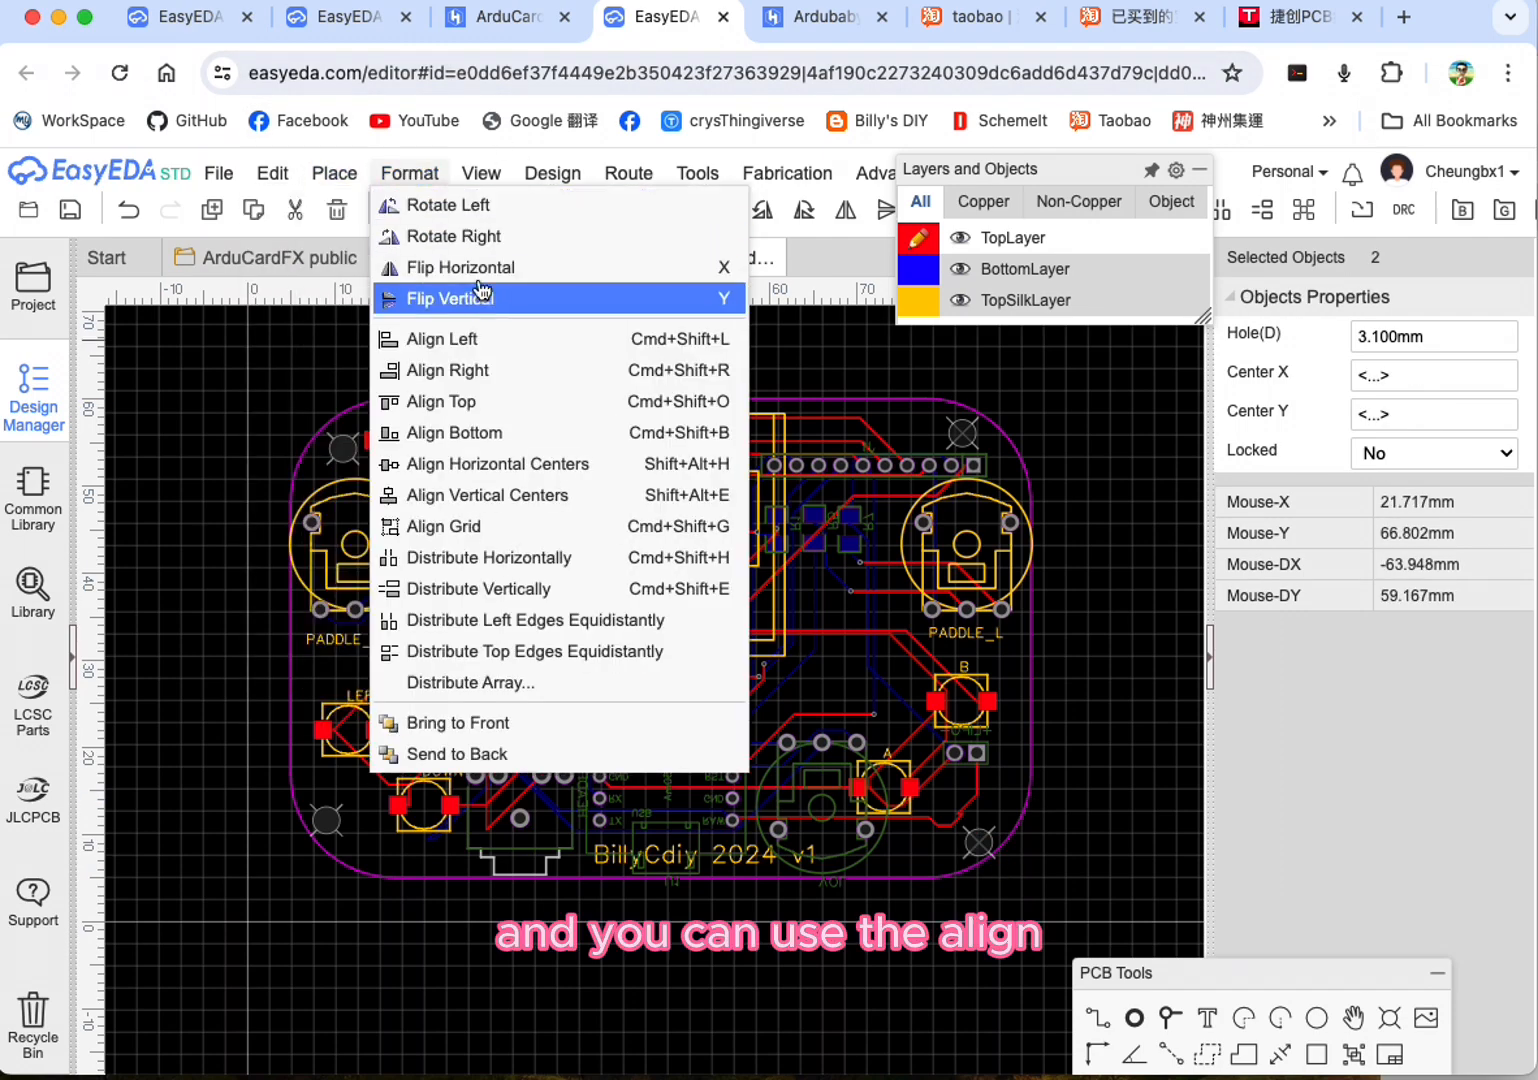
click(497, 348)
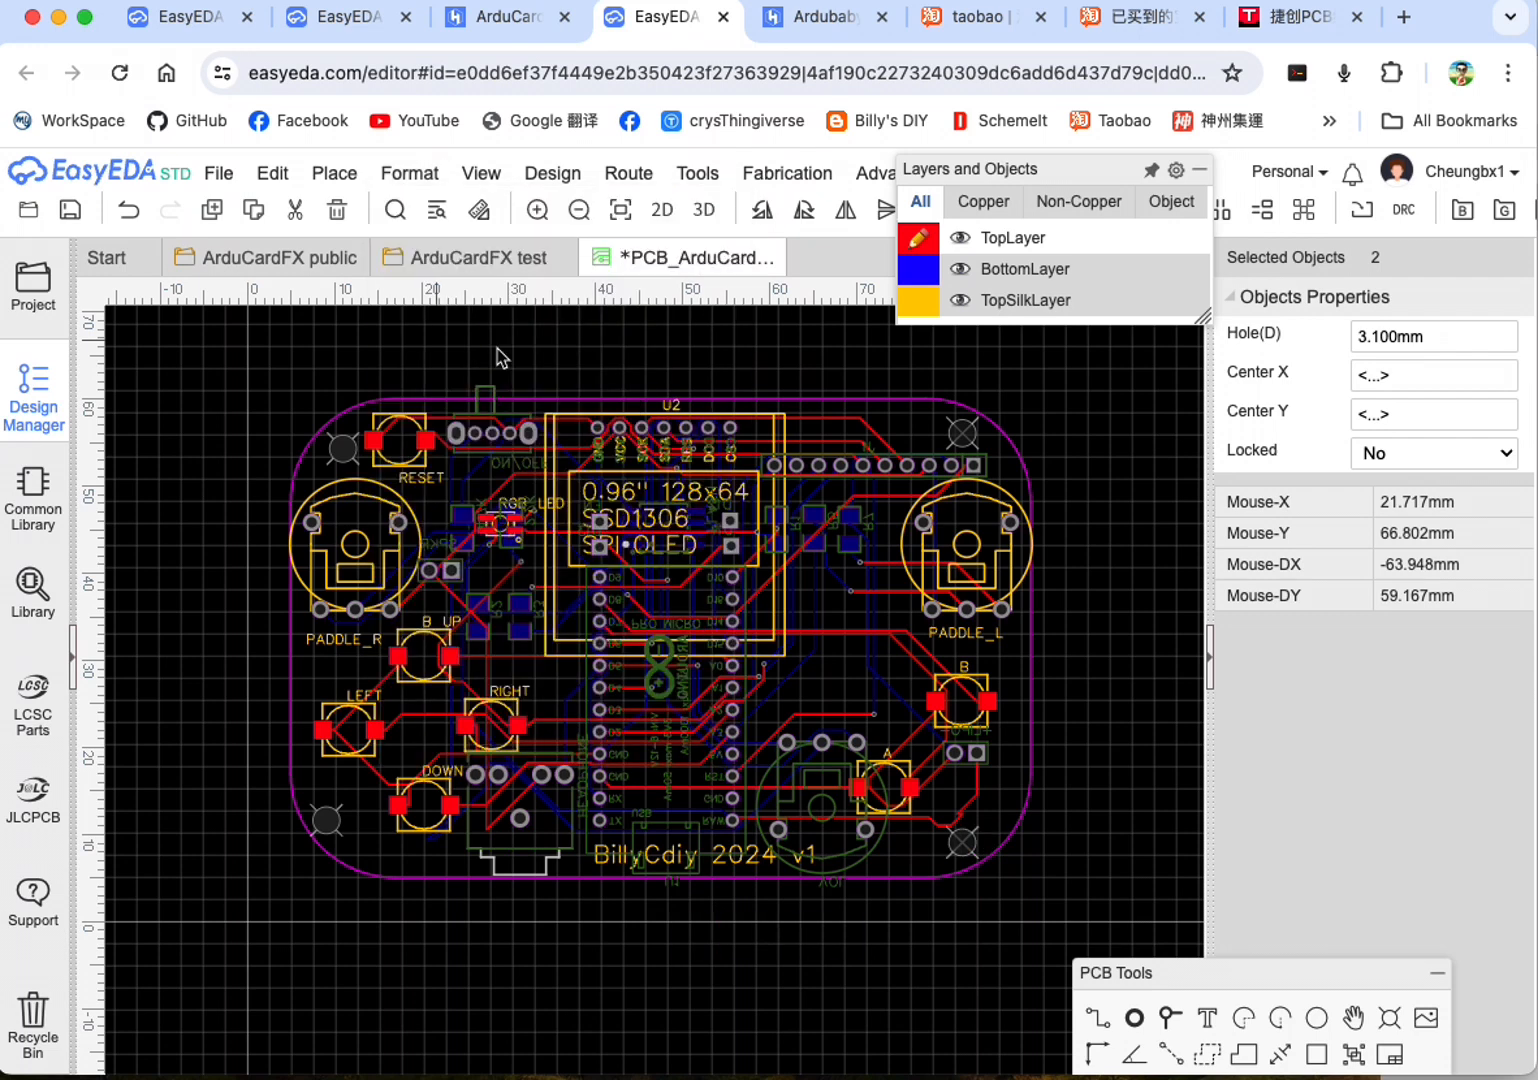
Step: Align the upper-left and lower-left corner holes with each other using Align Right
click(356, 456)
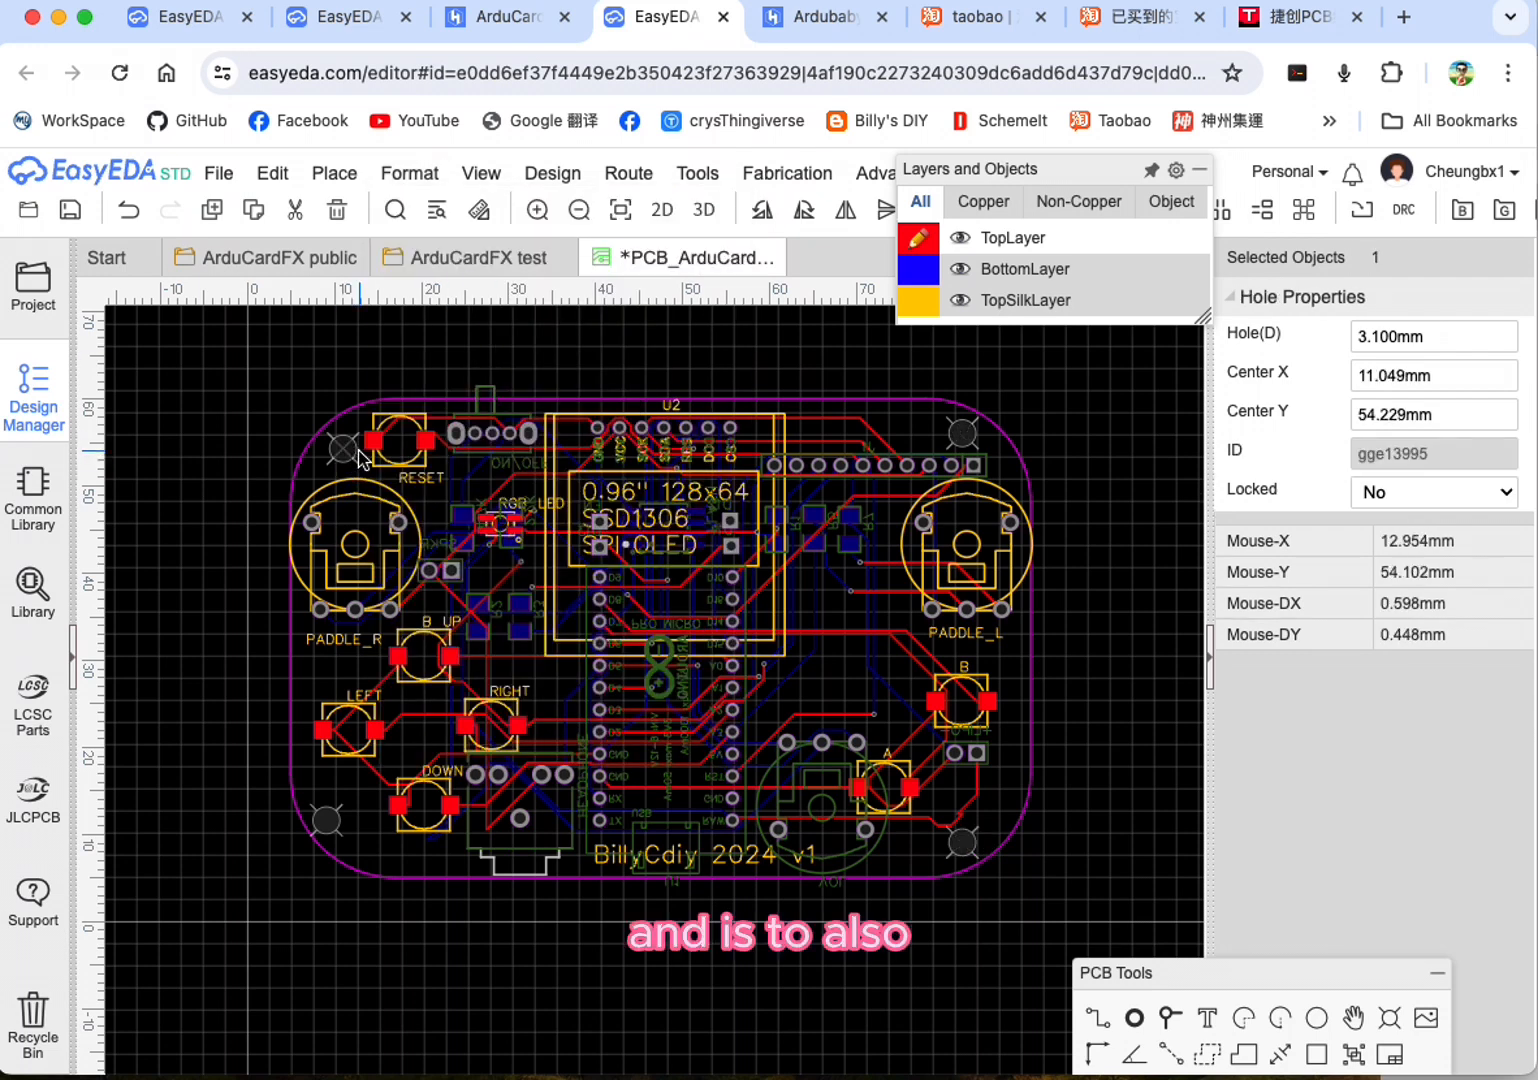
shift+click(322, 835)
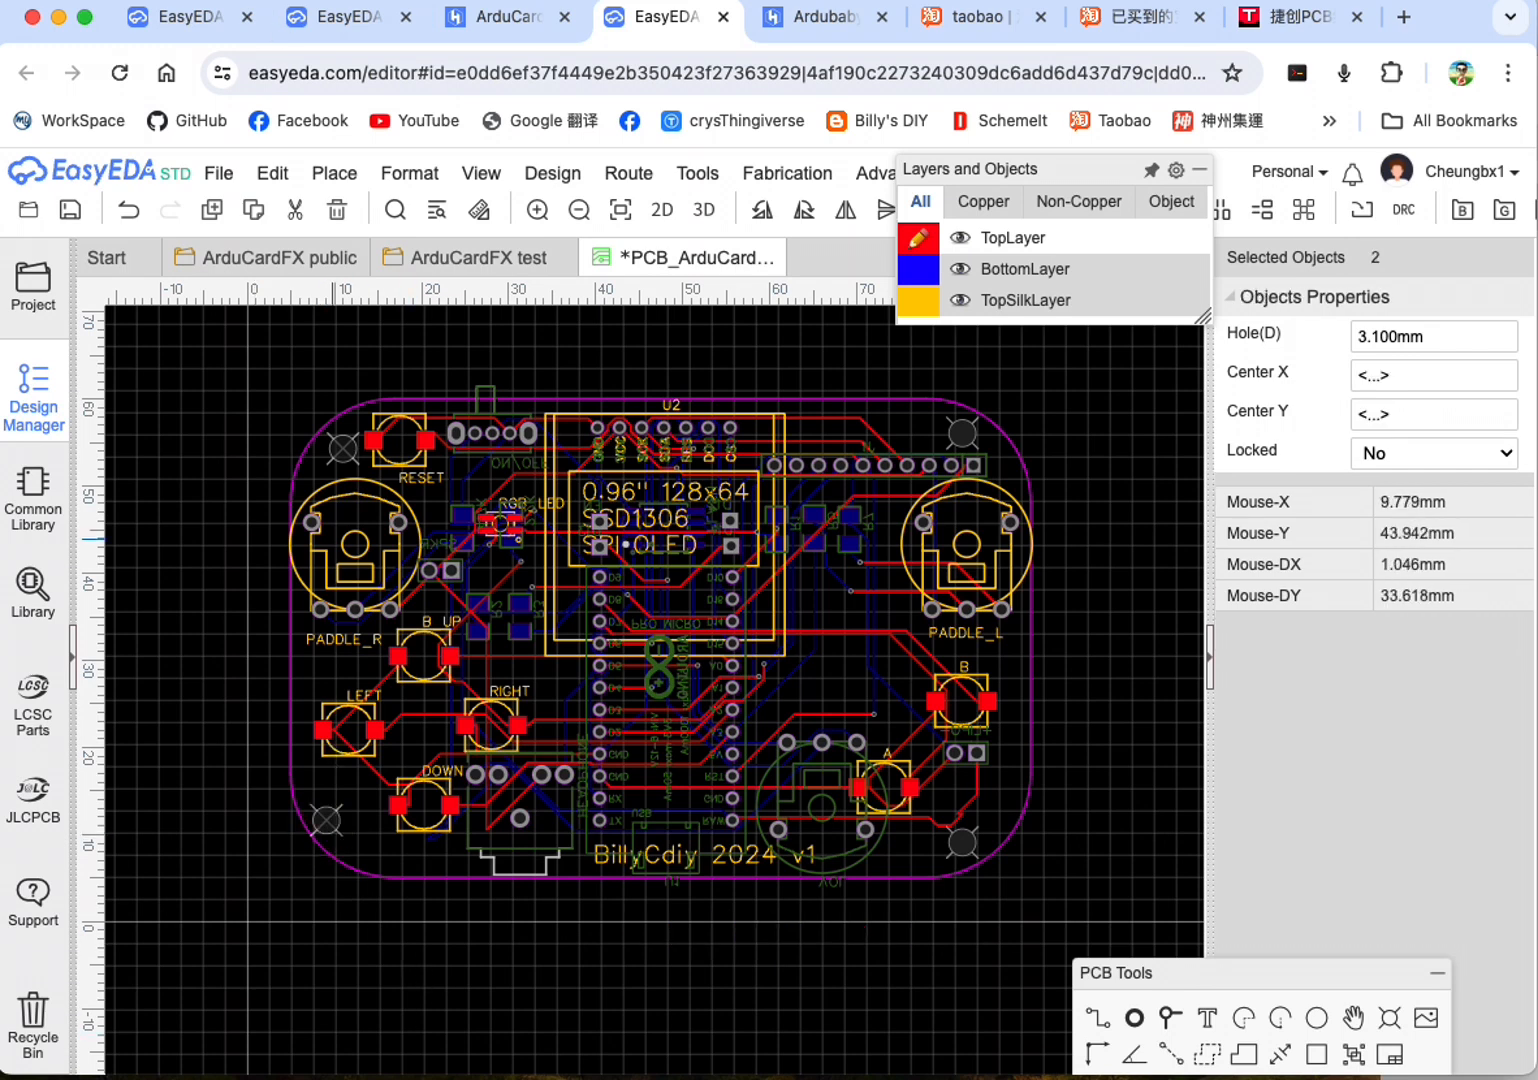
click(336, 178)
mouse_move(410, 175)
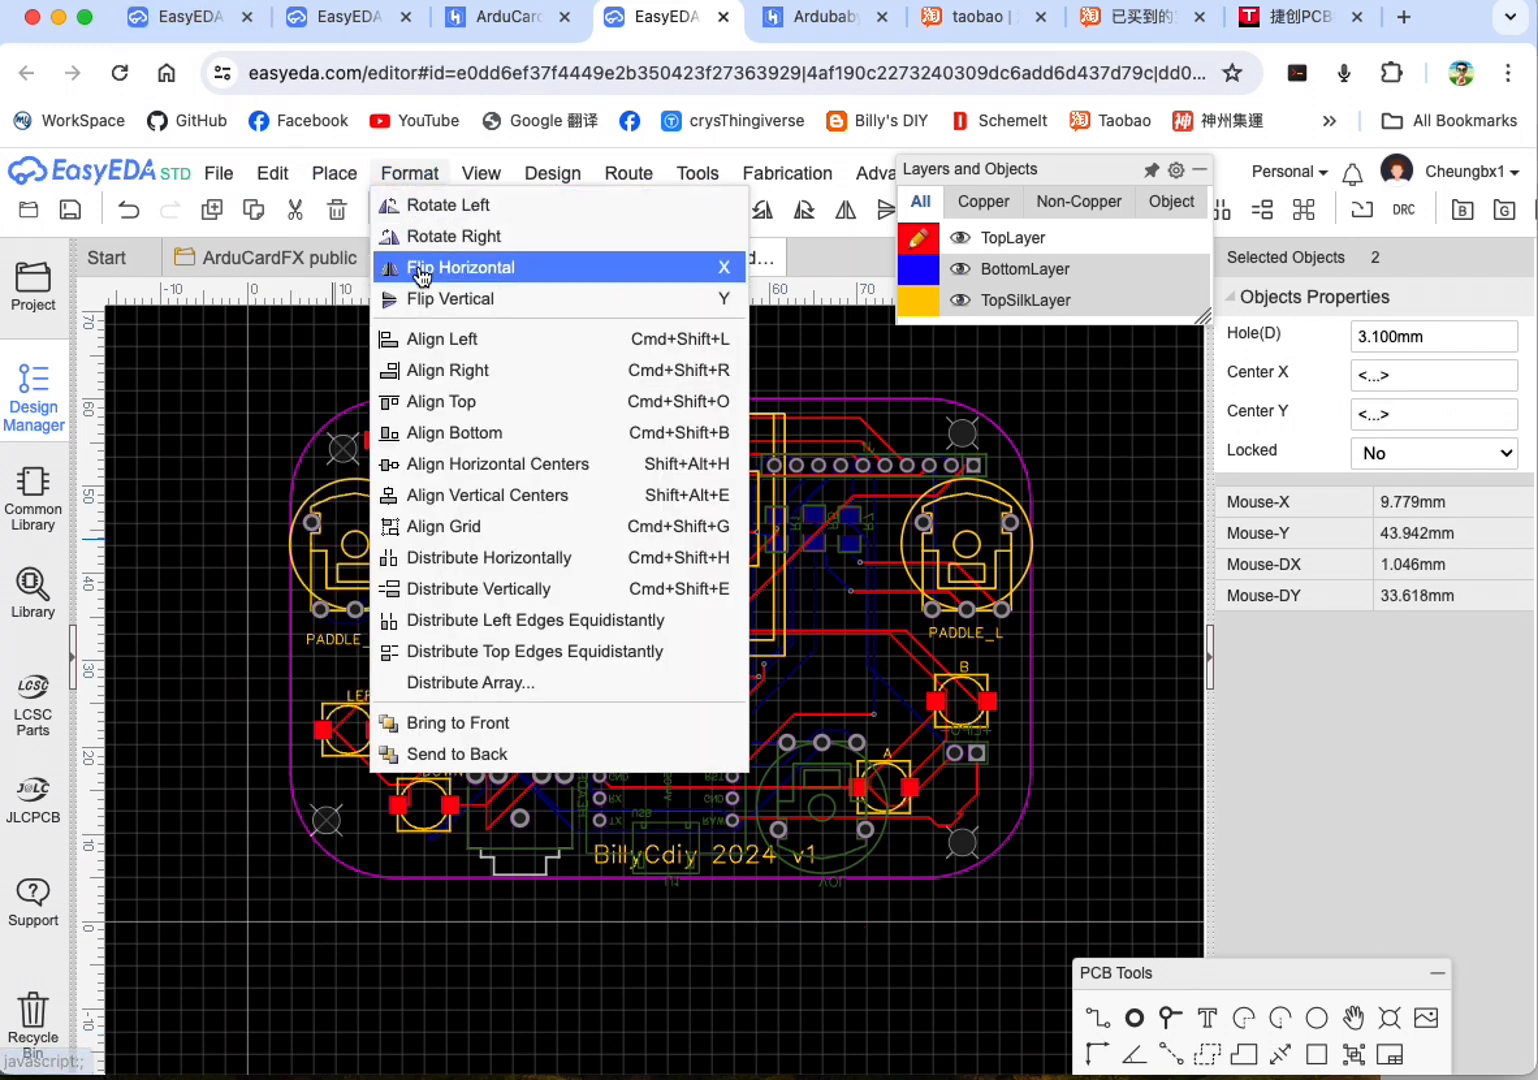
click(440, 372)
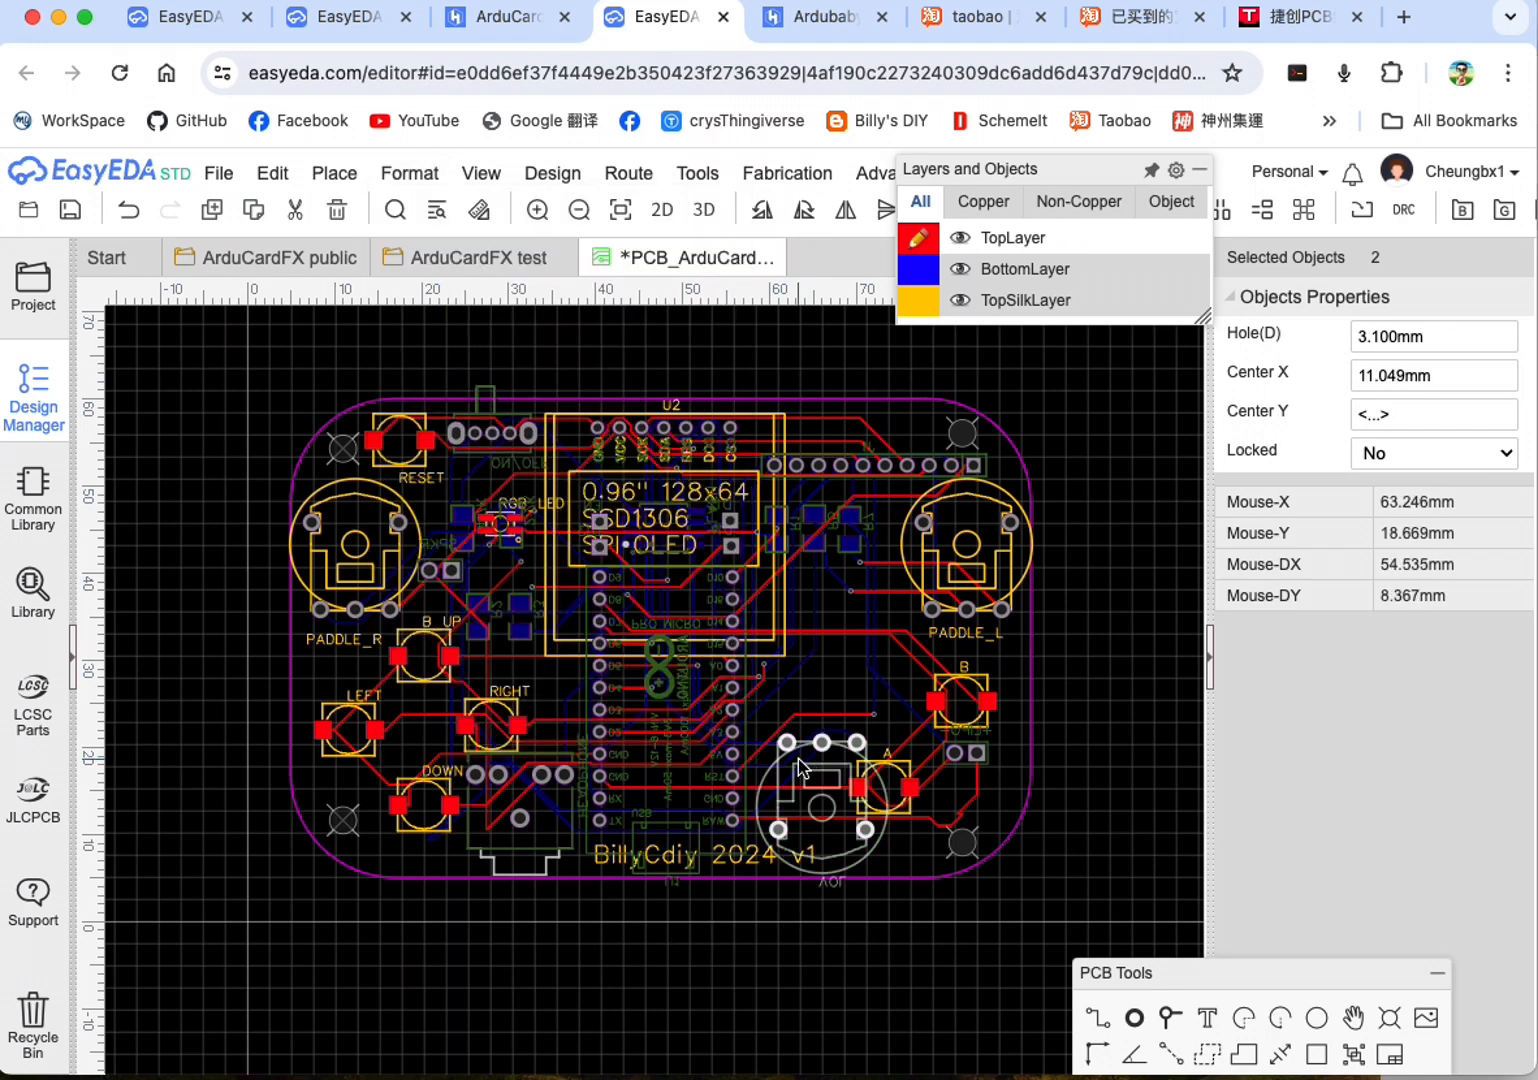
Step: Align the lower-left and lower-right corner holes on one horizontal line using Align Bottom
click(346, 843)
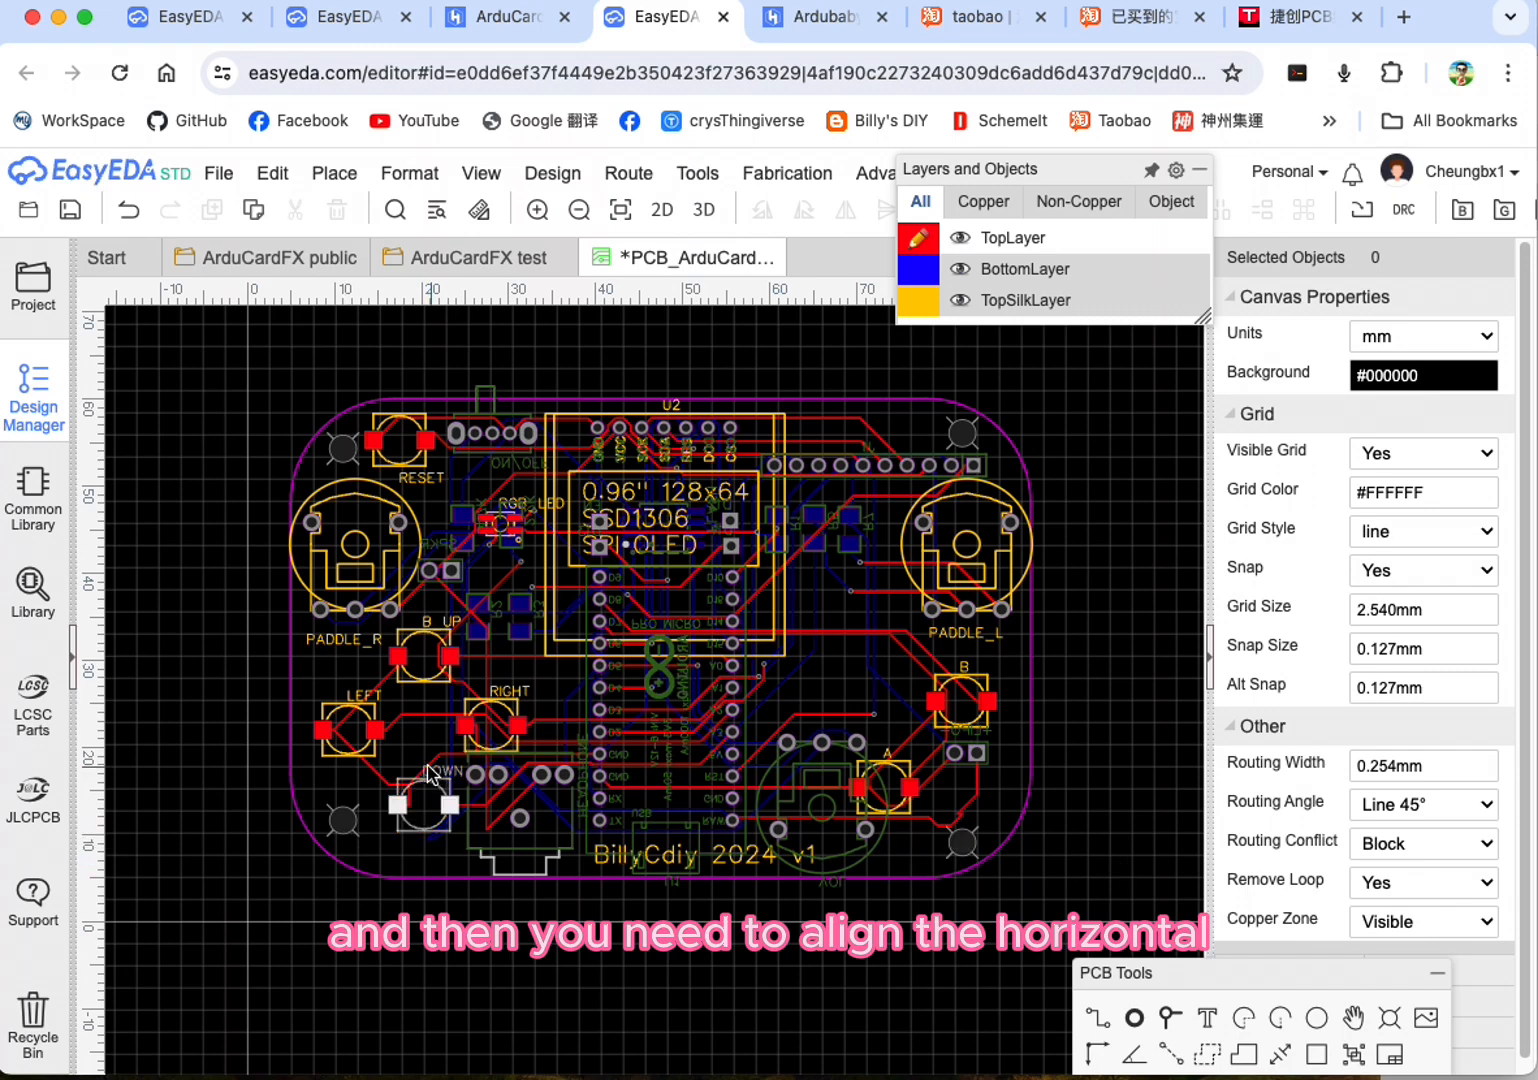
click(355, 816)
super+click(971, 854)
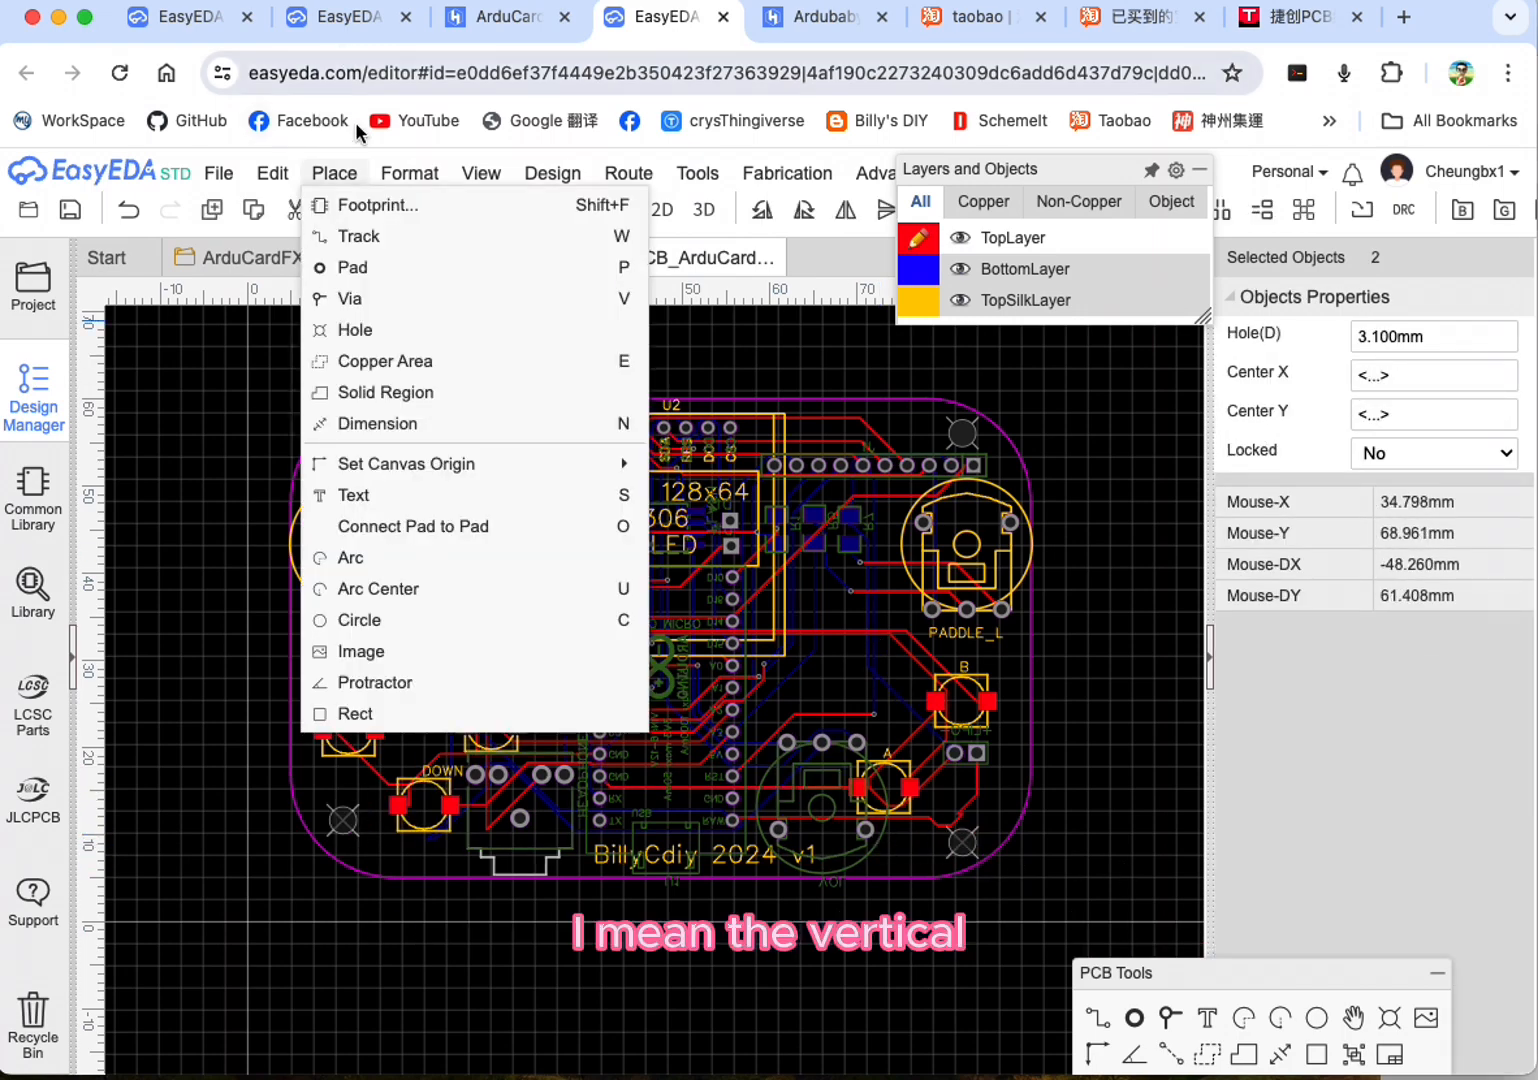
mouse_move(409, 173)
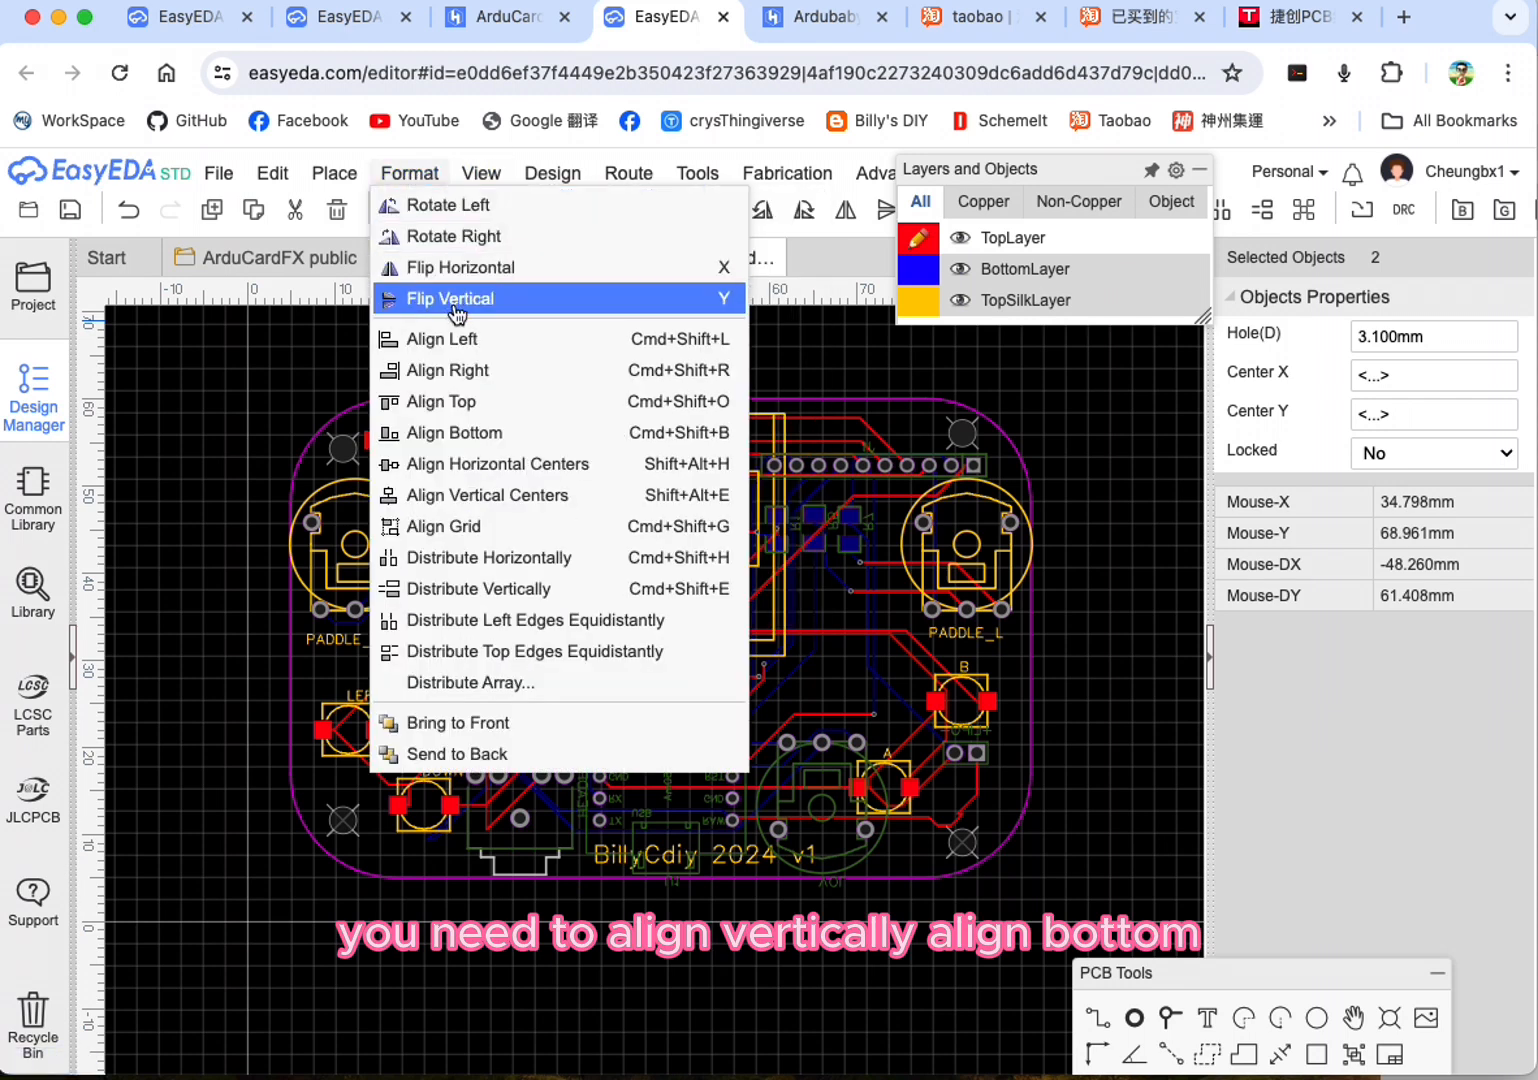
click(470, 432)
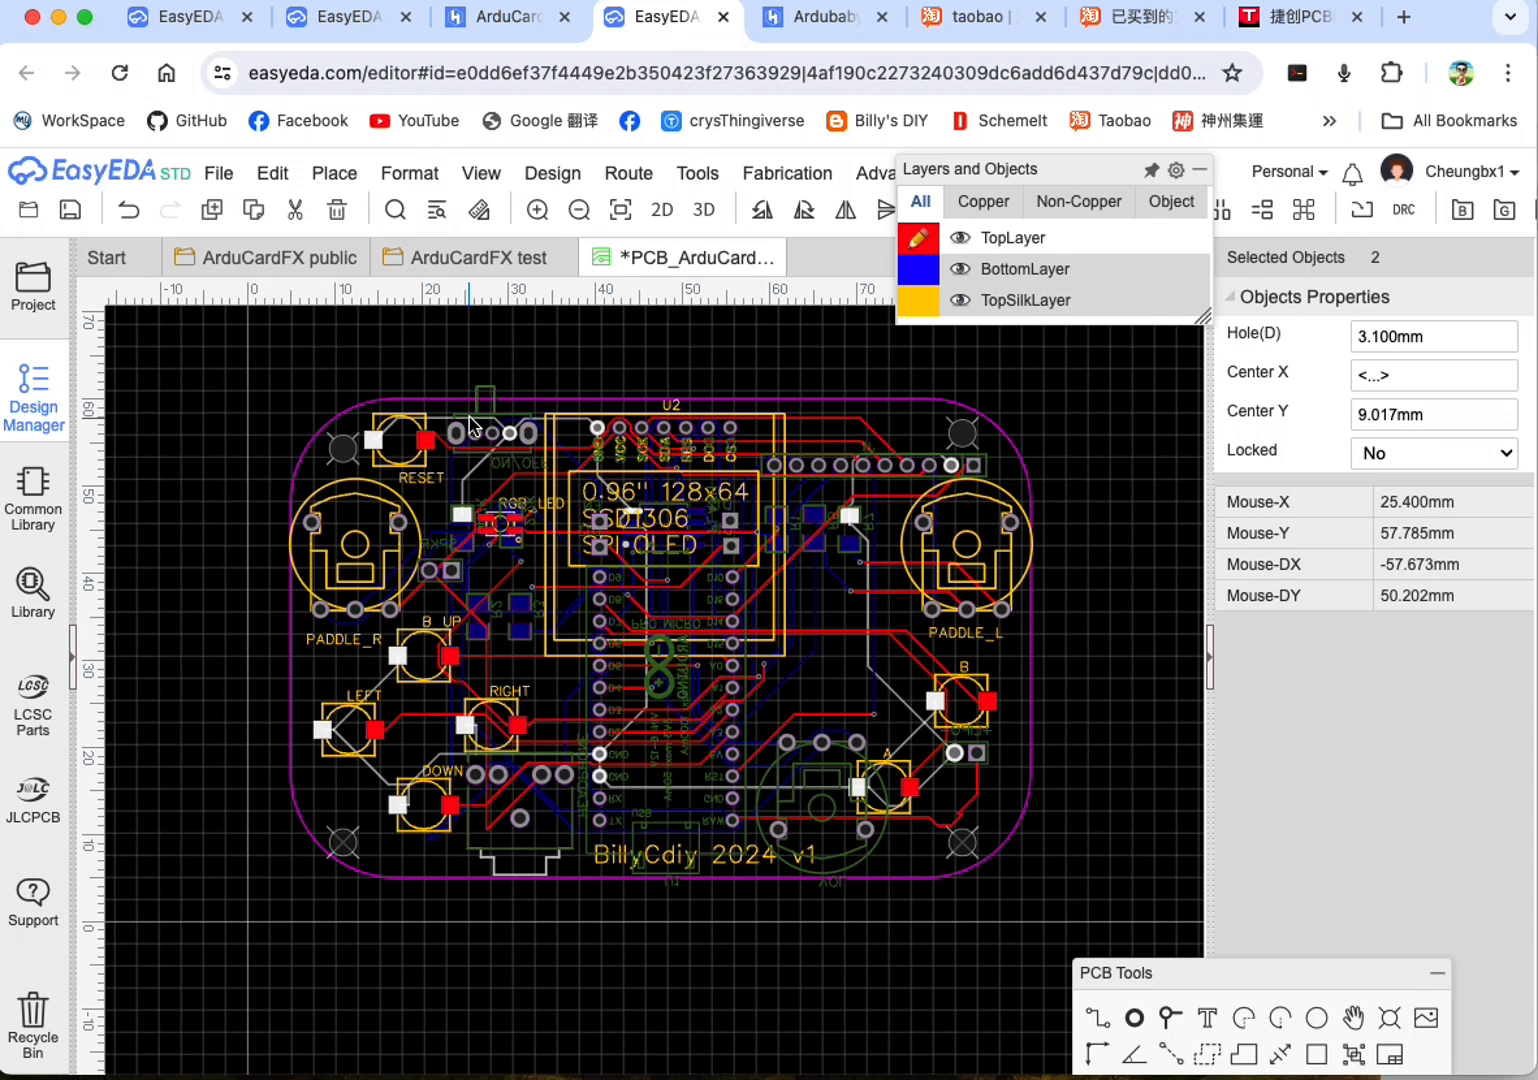
mouse_move(409, 173)
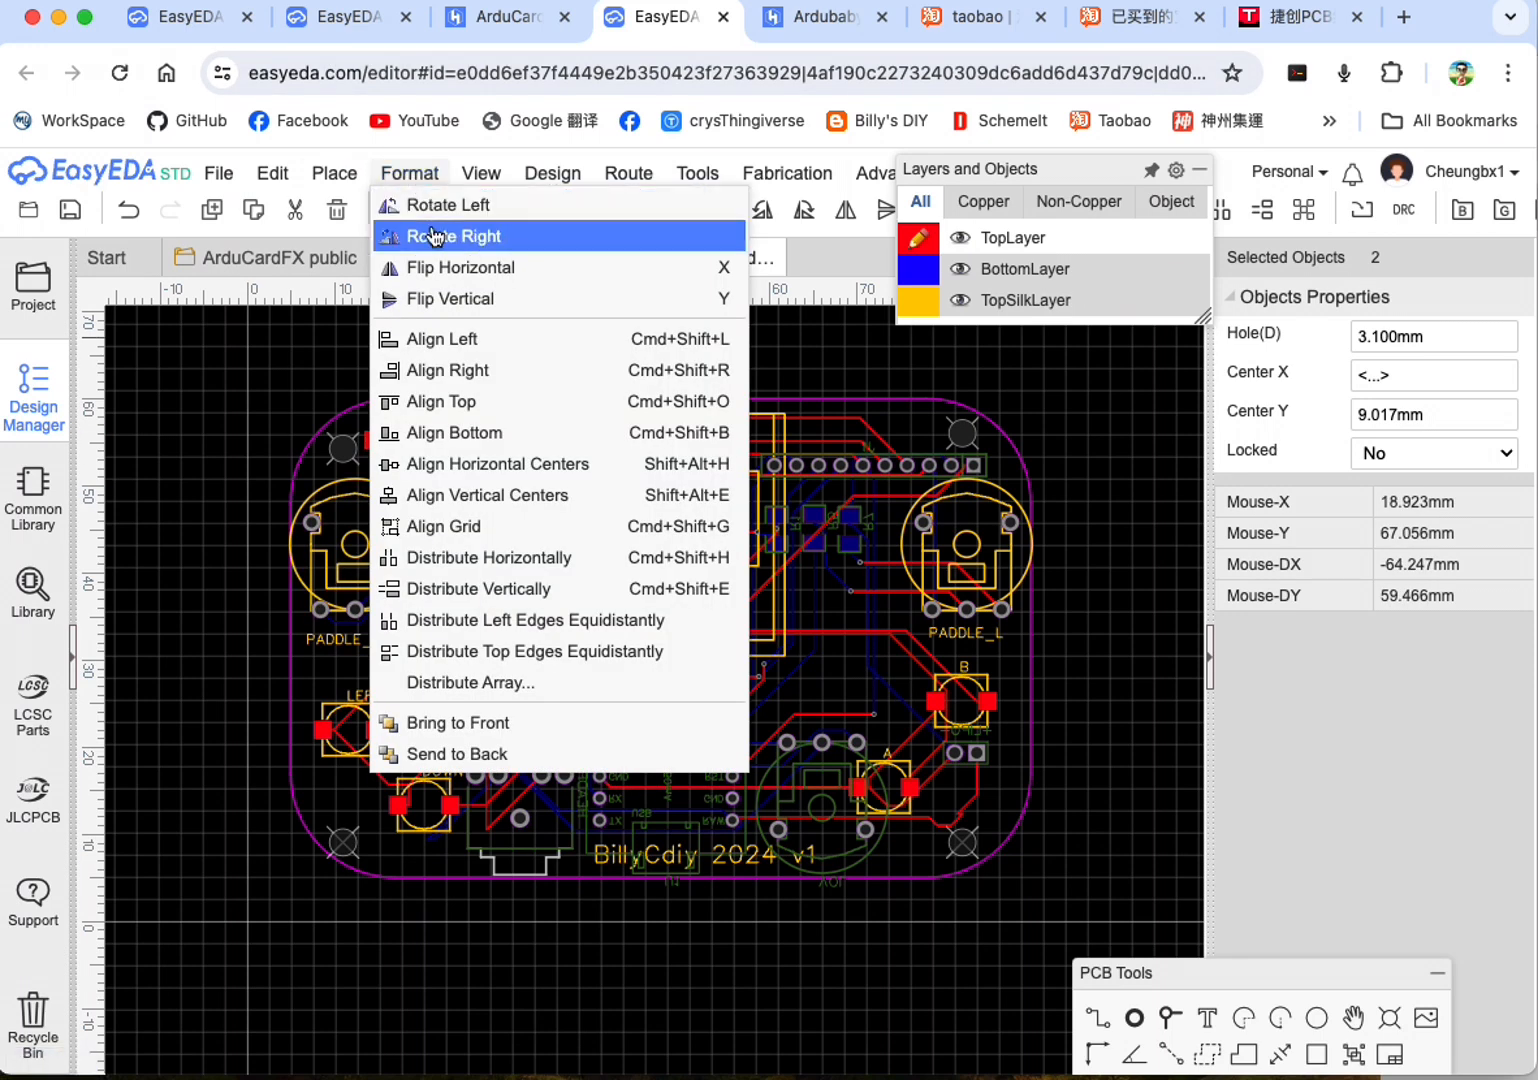
click(461, 405)
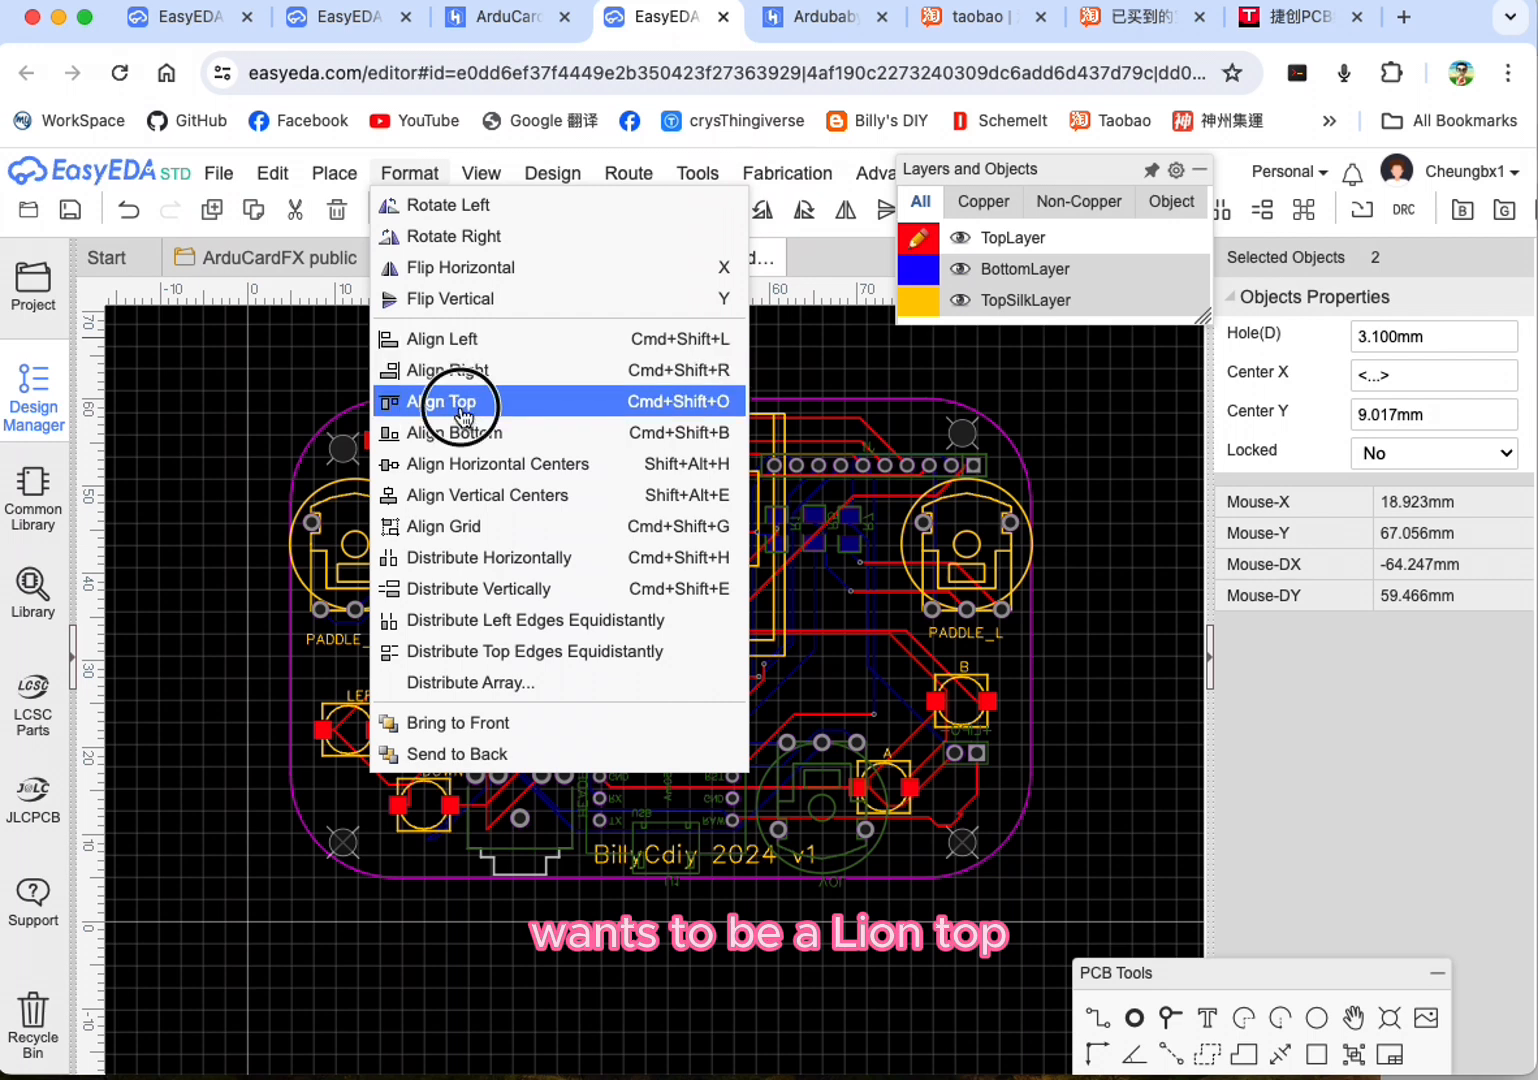
Step: Align the two upper corner holes with Align Bottom and move the pair up to about Y 55.6 mm
click(347, 450)
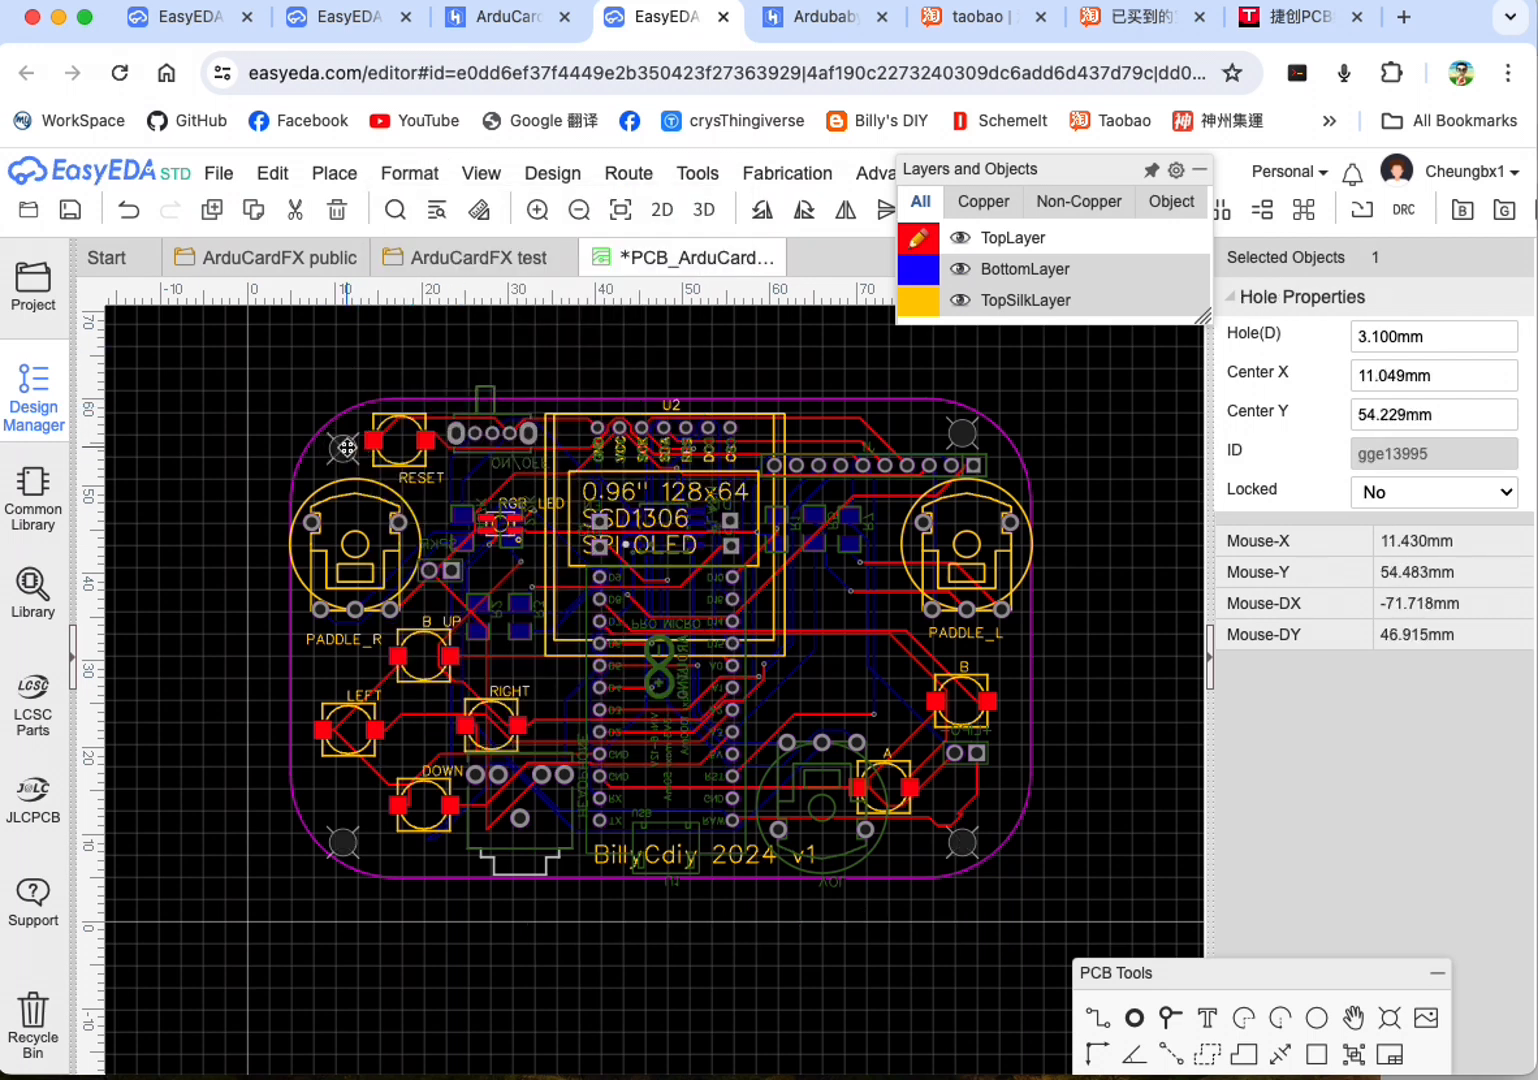
shift+click(963, 434)
click(481, 173)
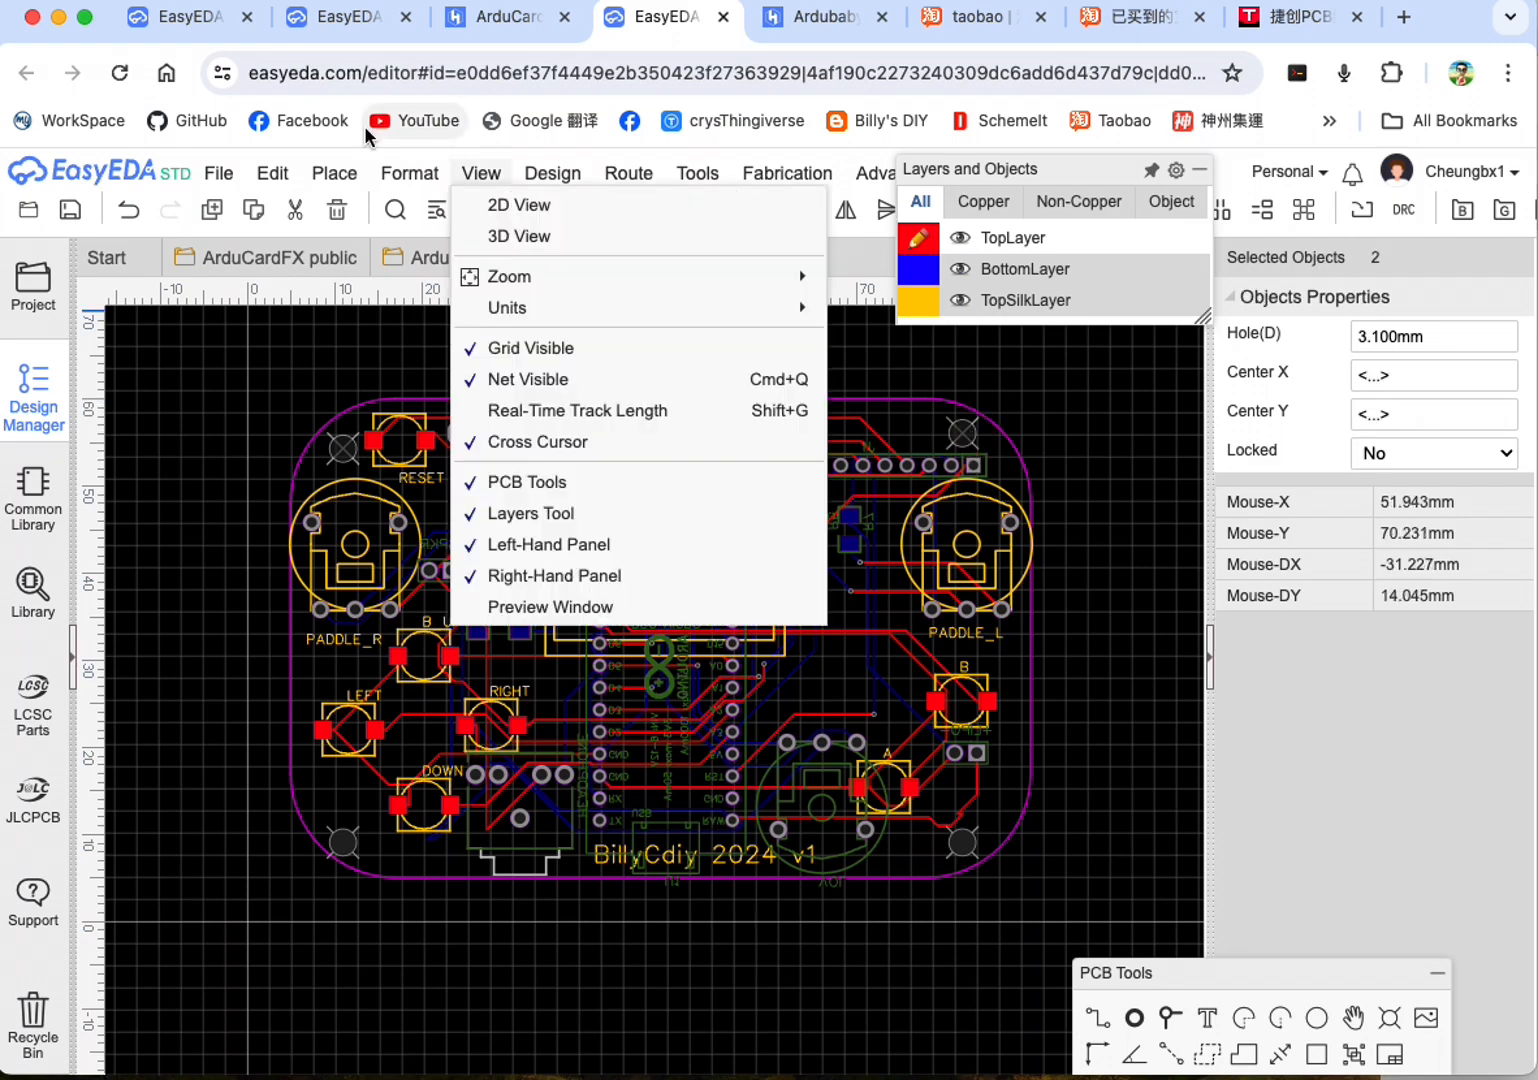
click(410, 173)
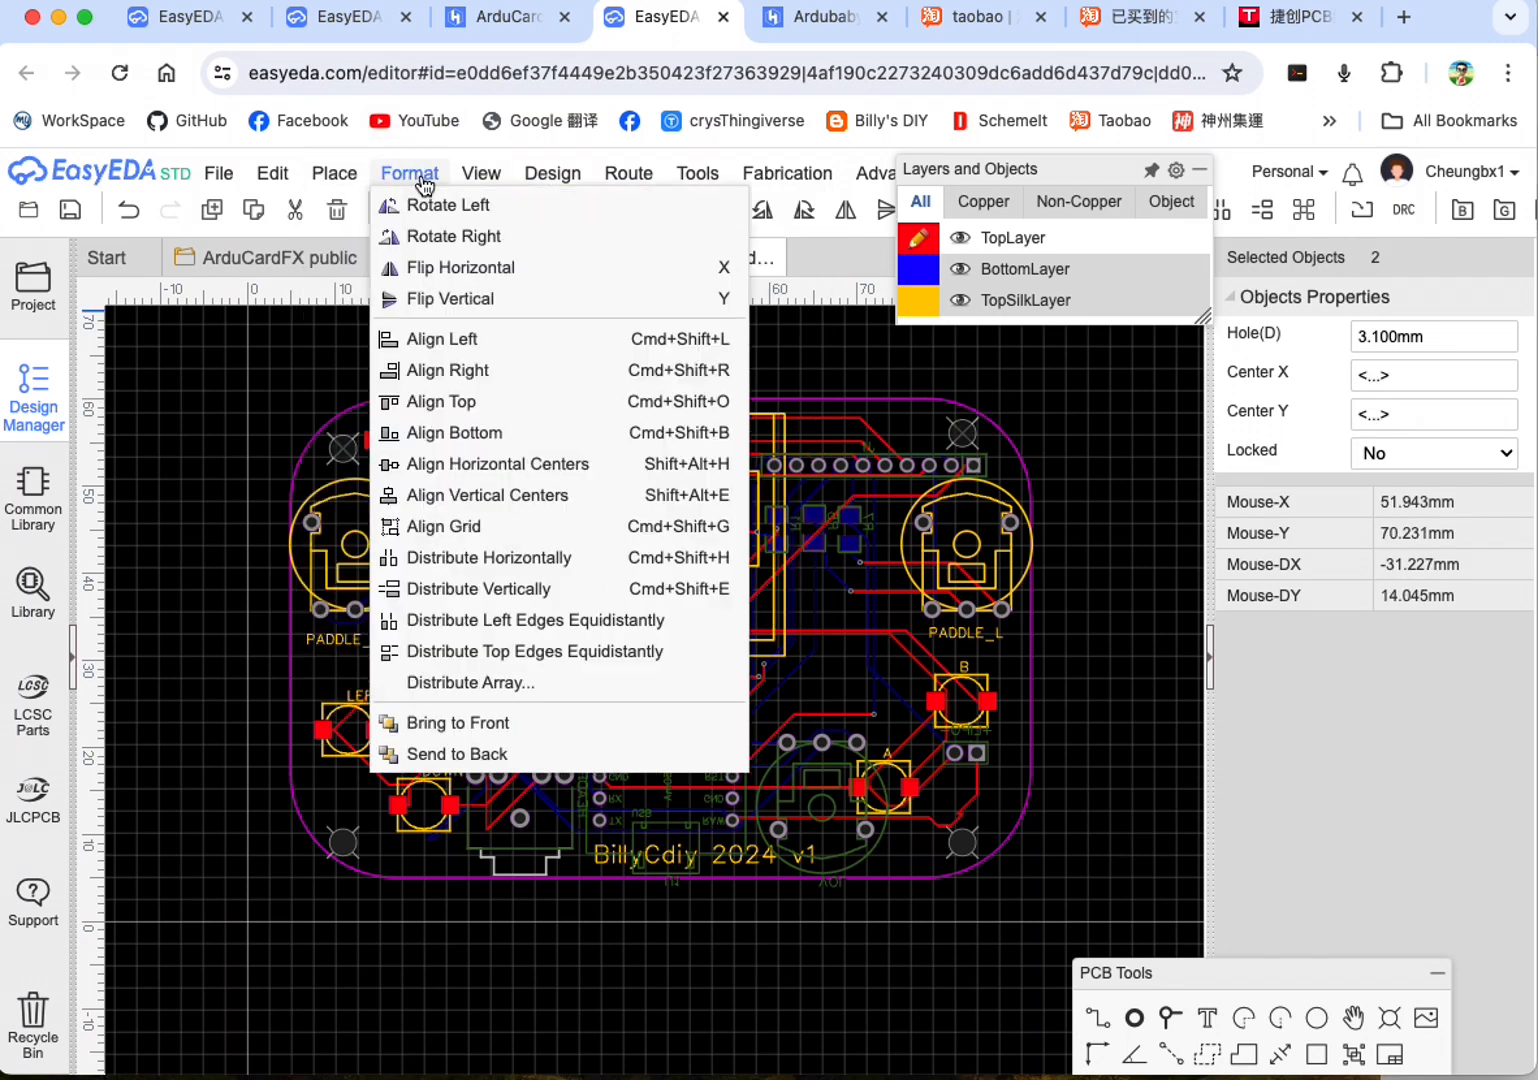
click(481, 432)
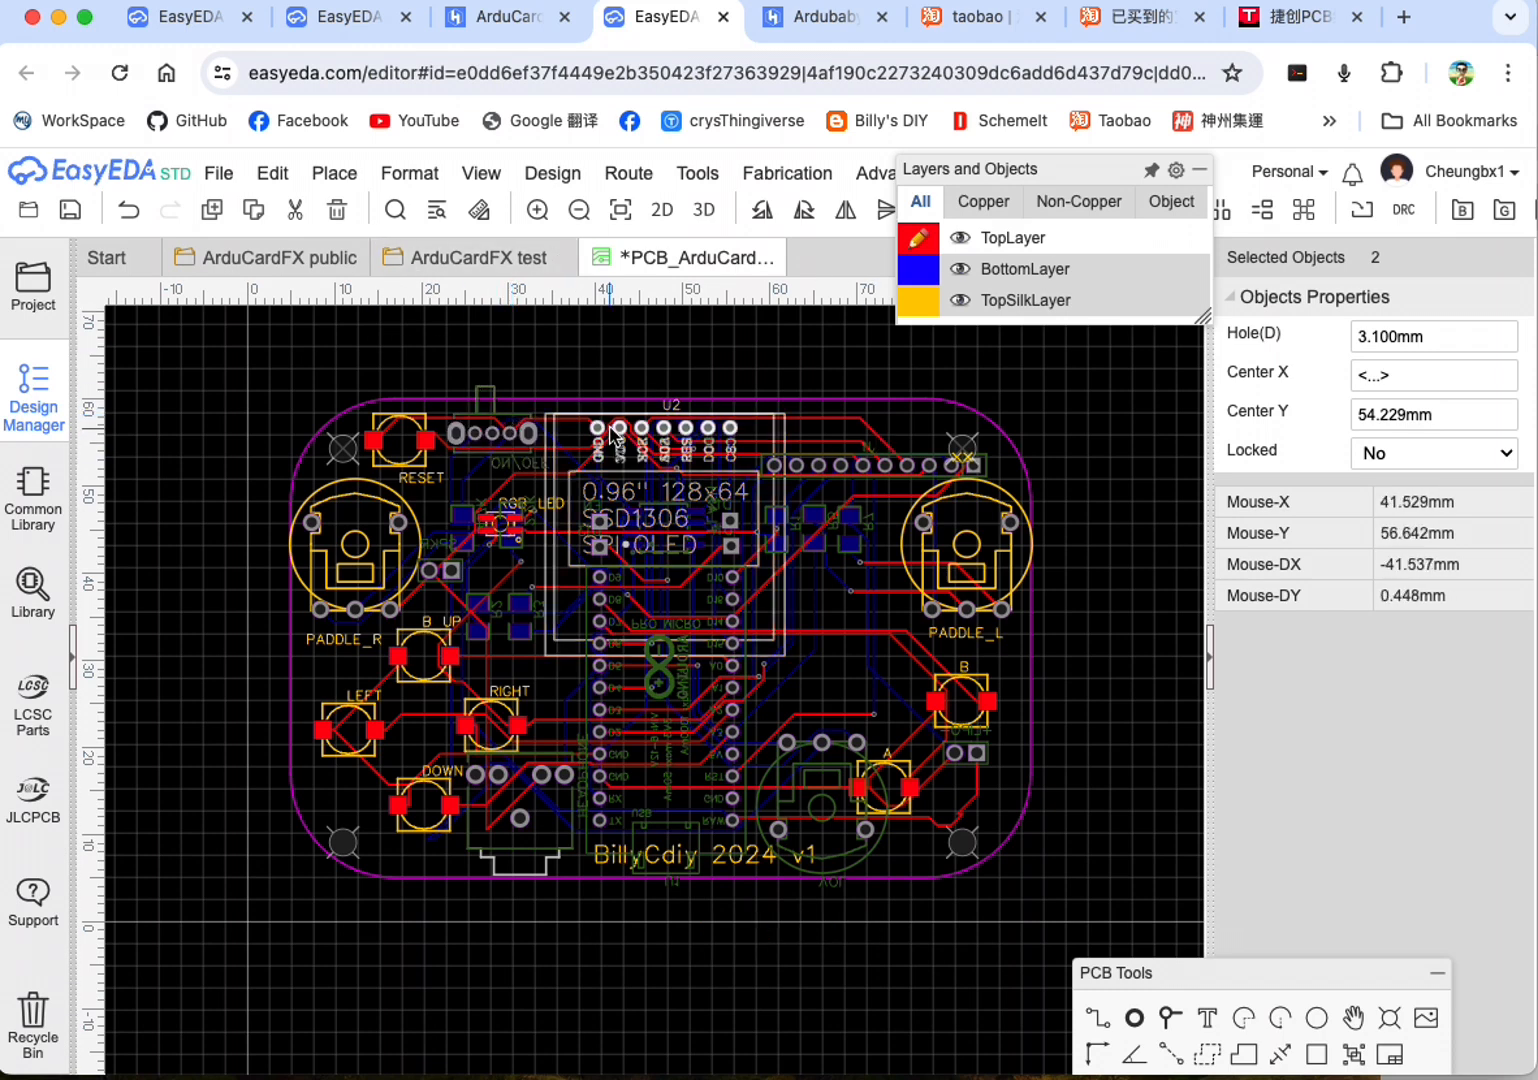
drag(338, 447, 338, 435)
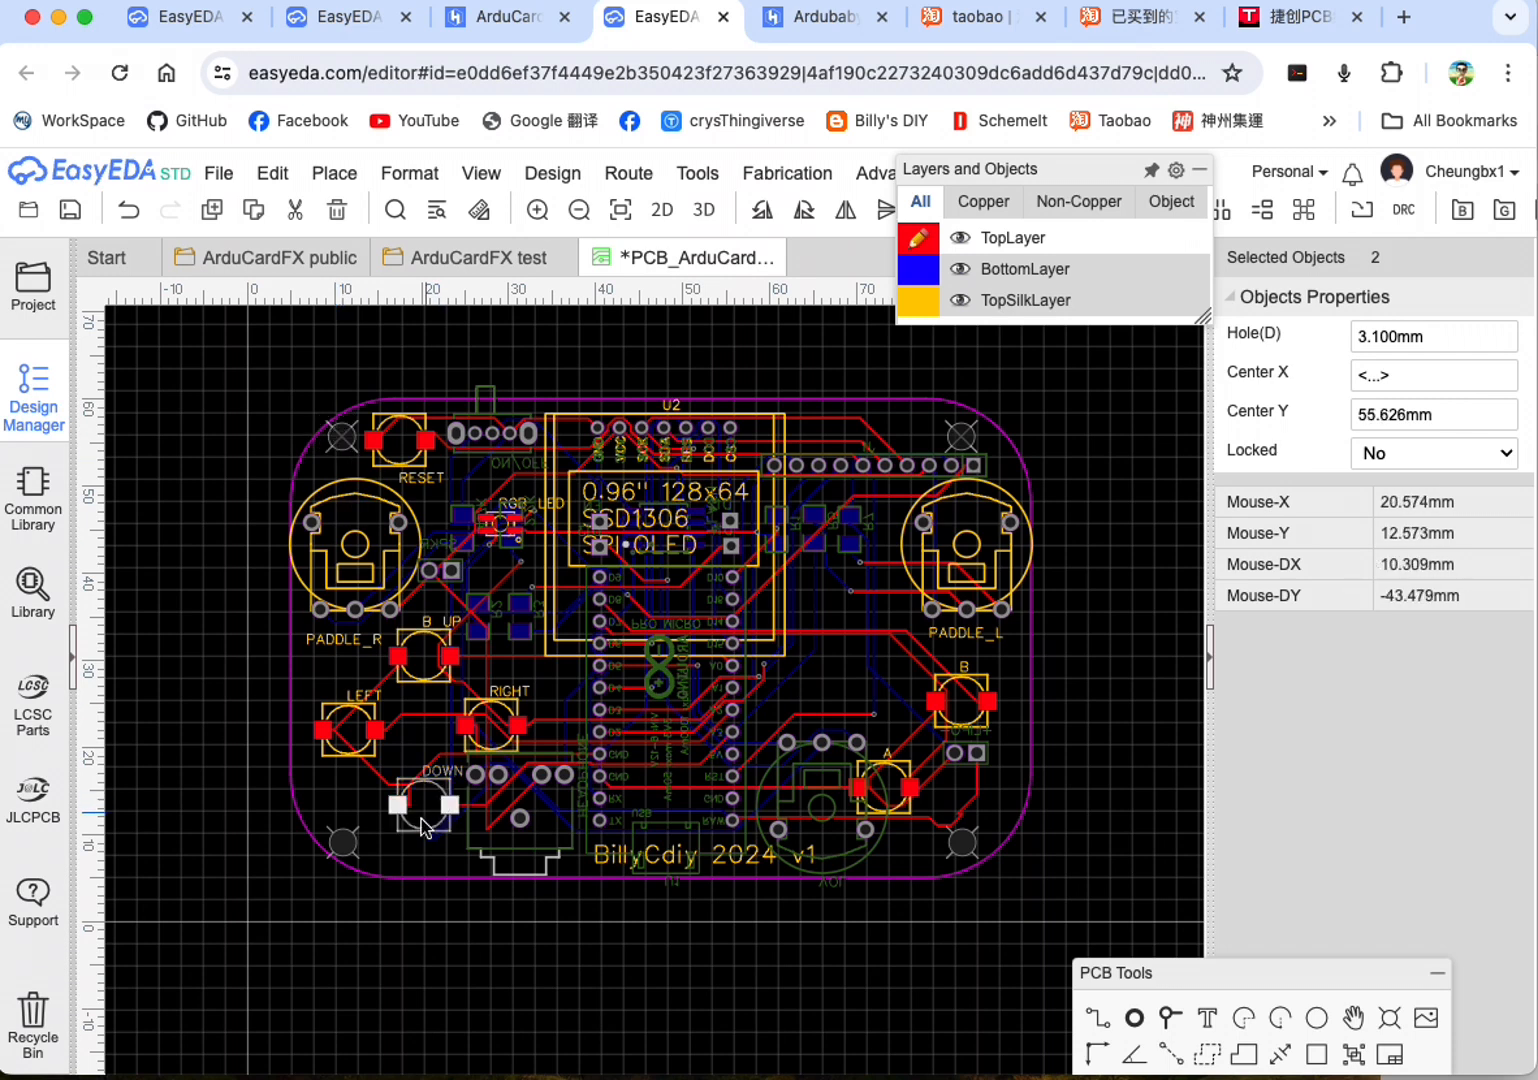
Step: Move the lower-left corner hole to about X 10.8 mm, Y 10.4 mm
click(345, 849)
drag(345, 849, 343, 830)
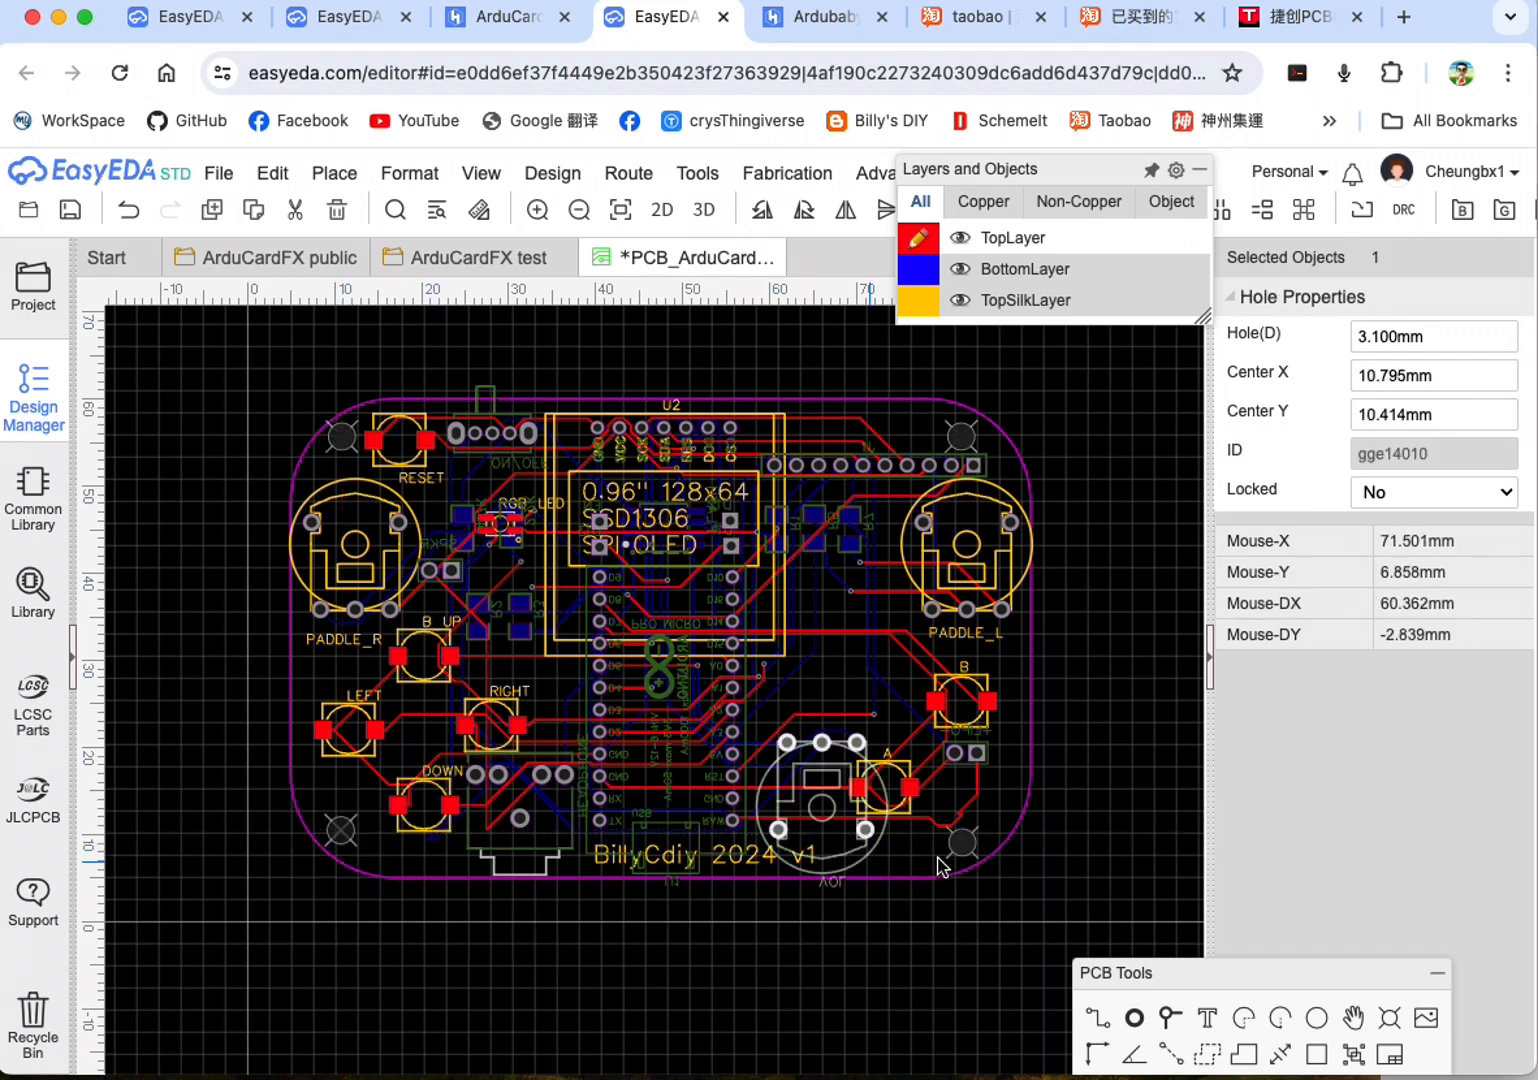
click(208, 754)
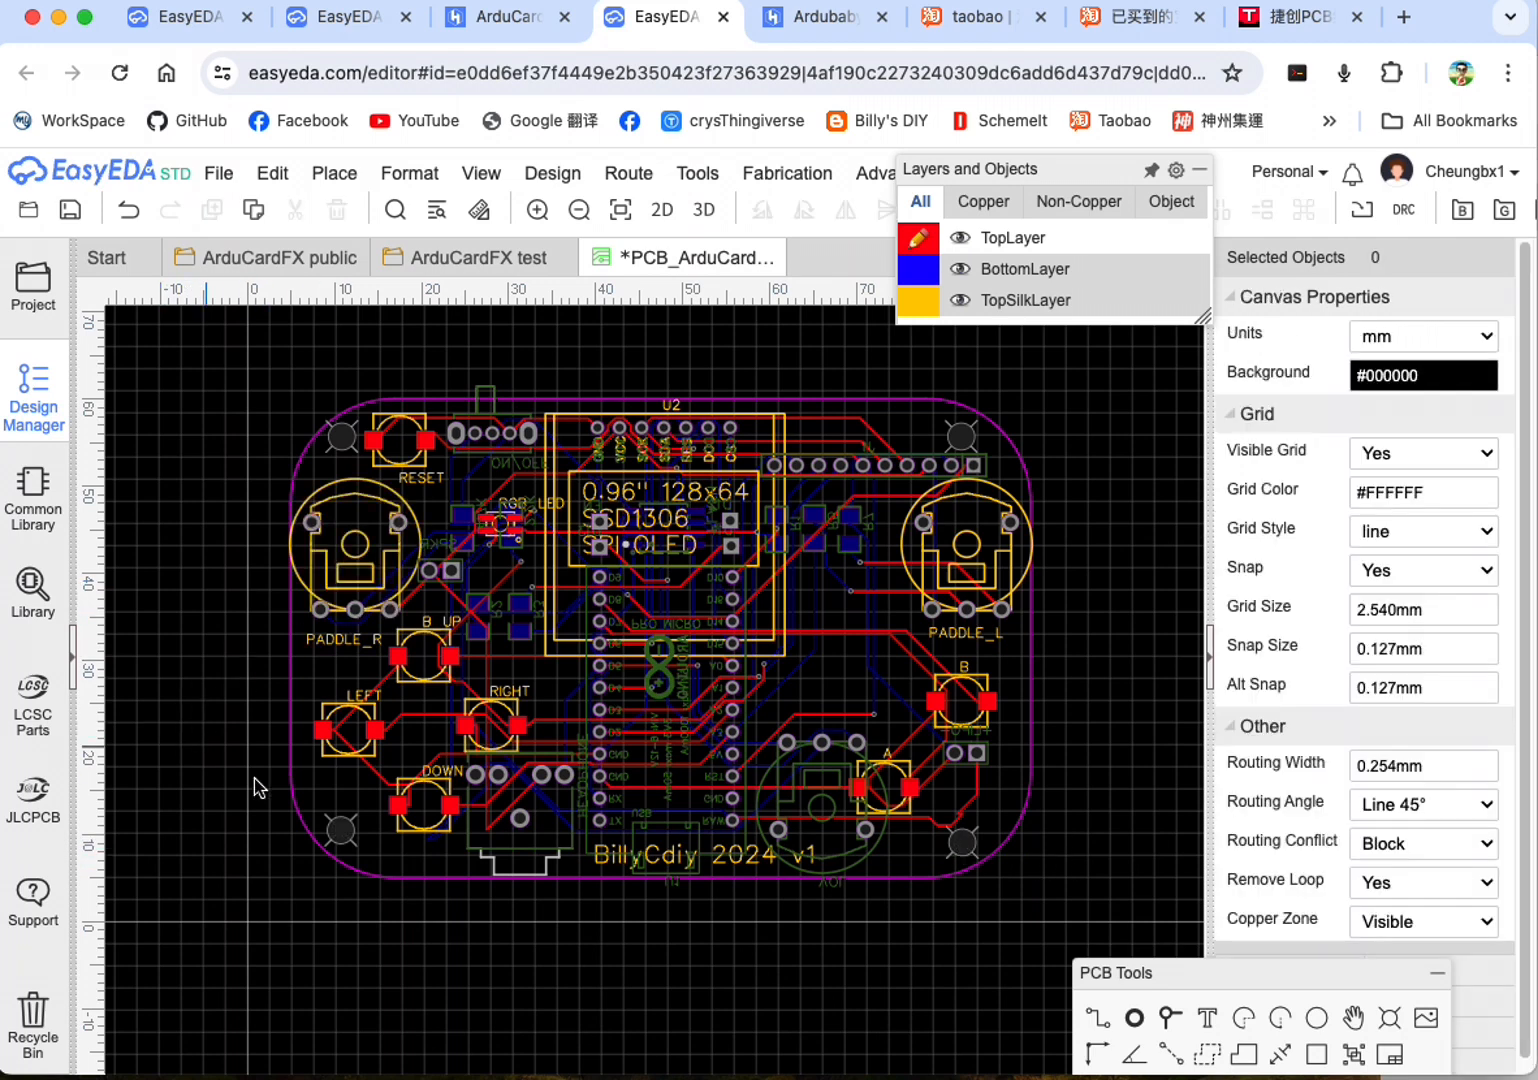
Step: Align the two lower corner holes with Align Top and move the pair down to about Y 9.7 mm
click(350, 836)
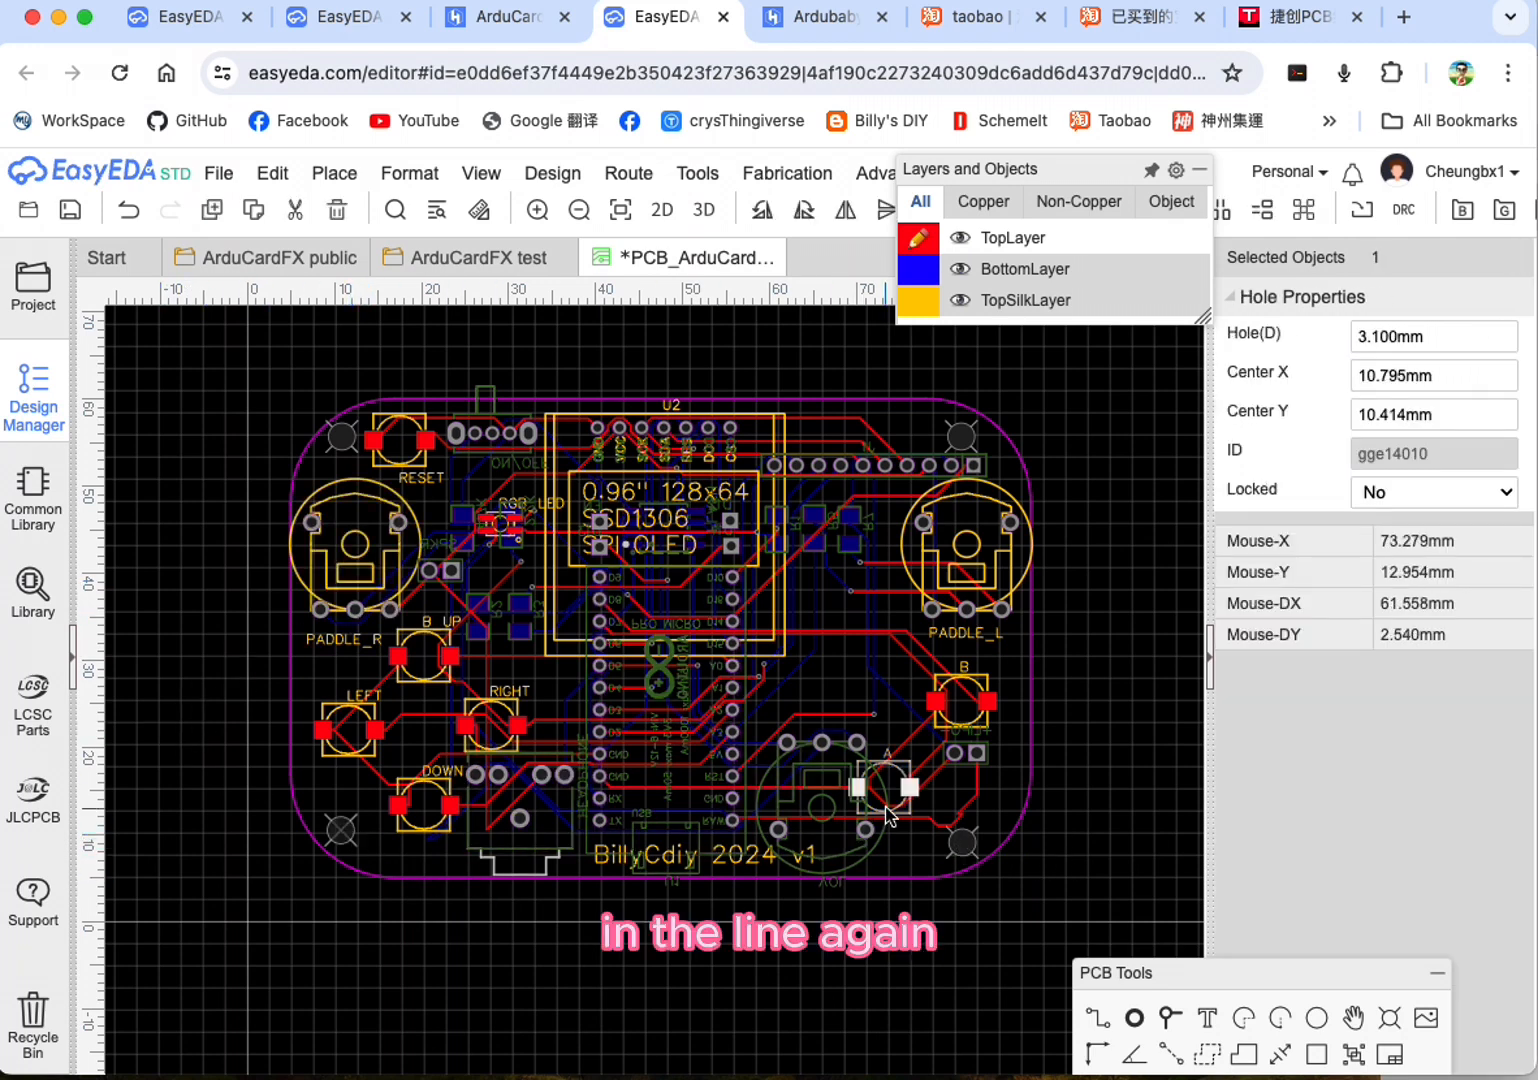
shift+click(972, 844)
click(330, 174)
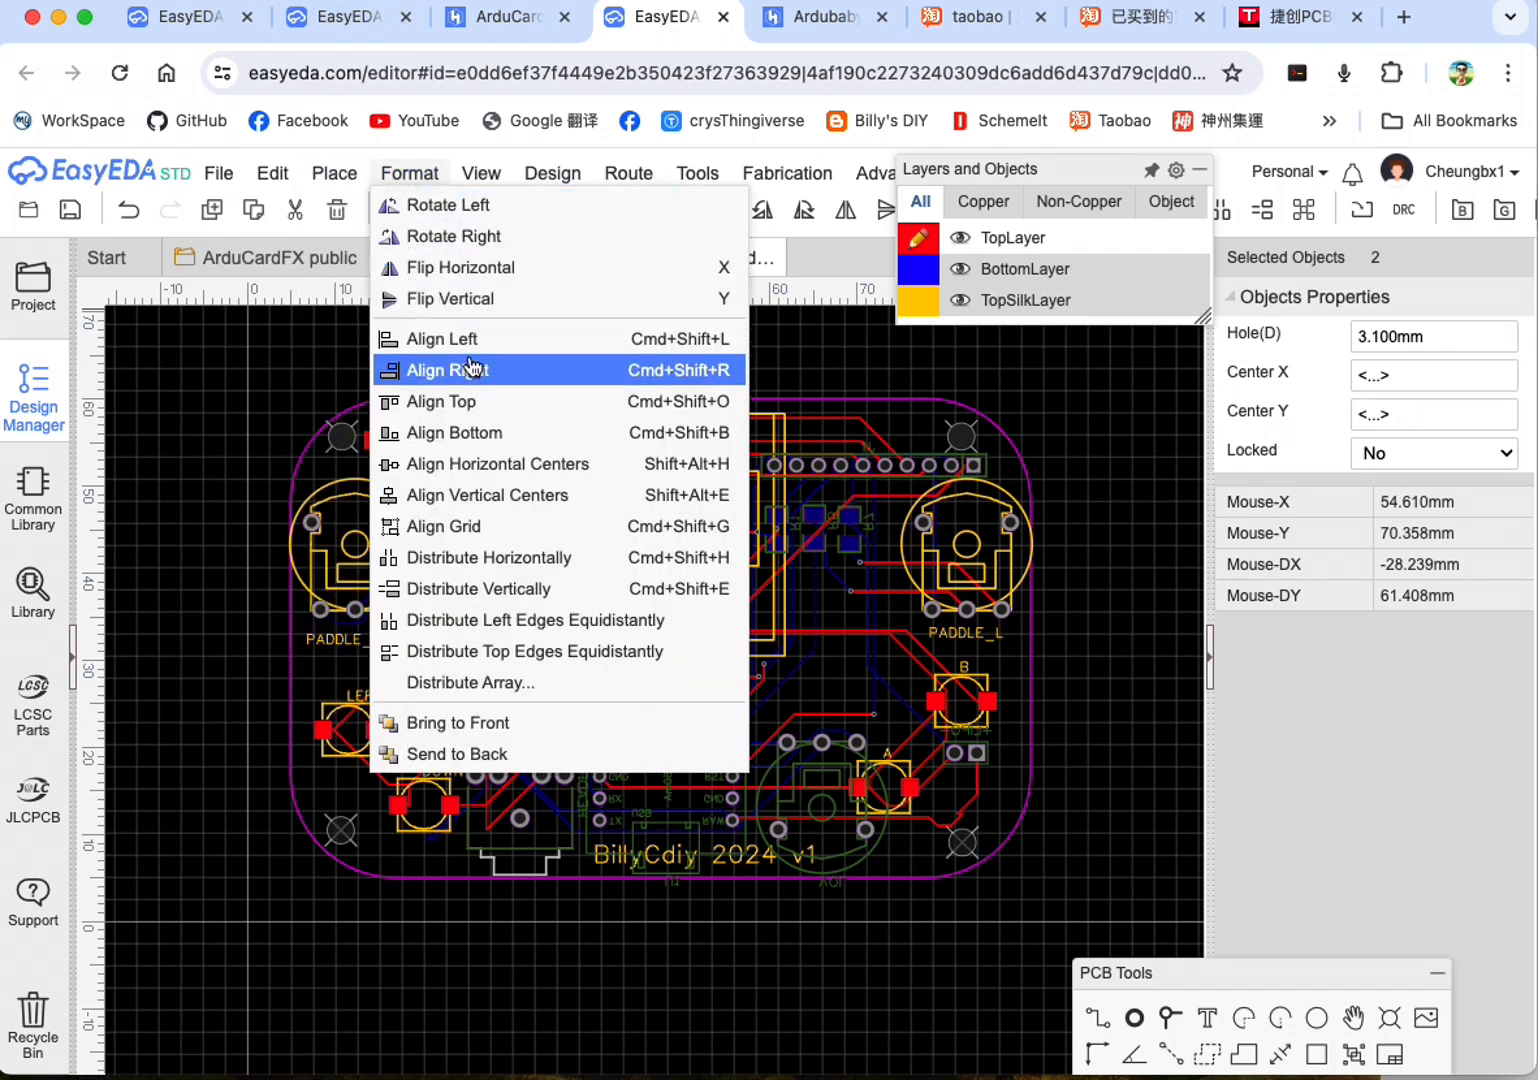
click(477, 404)
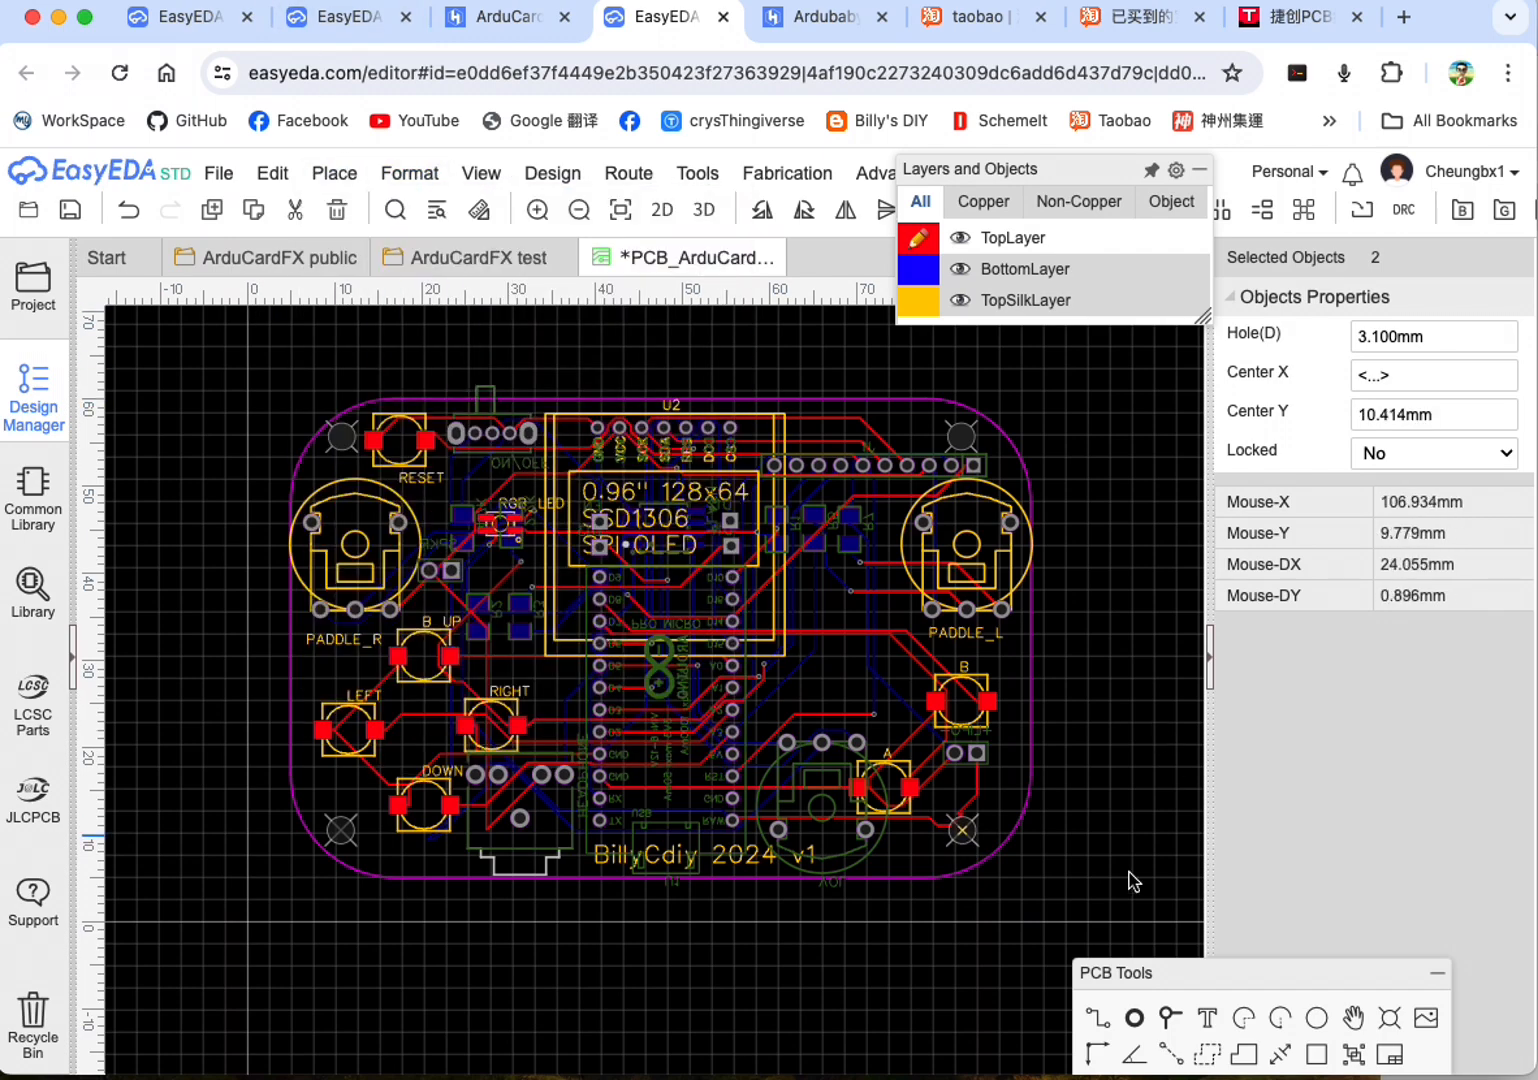
drag(965, 832, 968, 838)
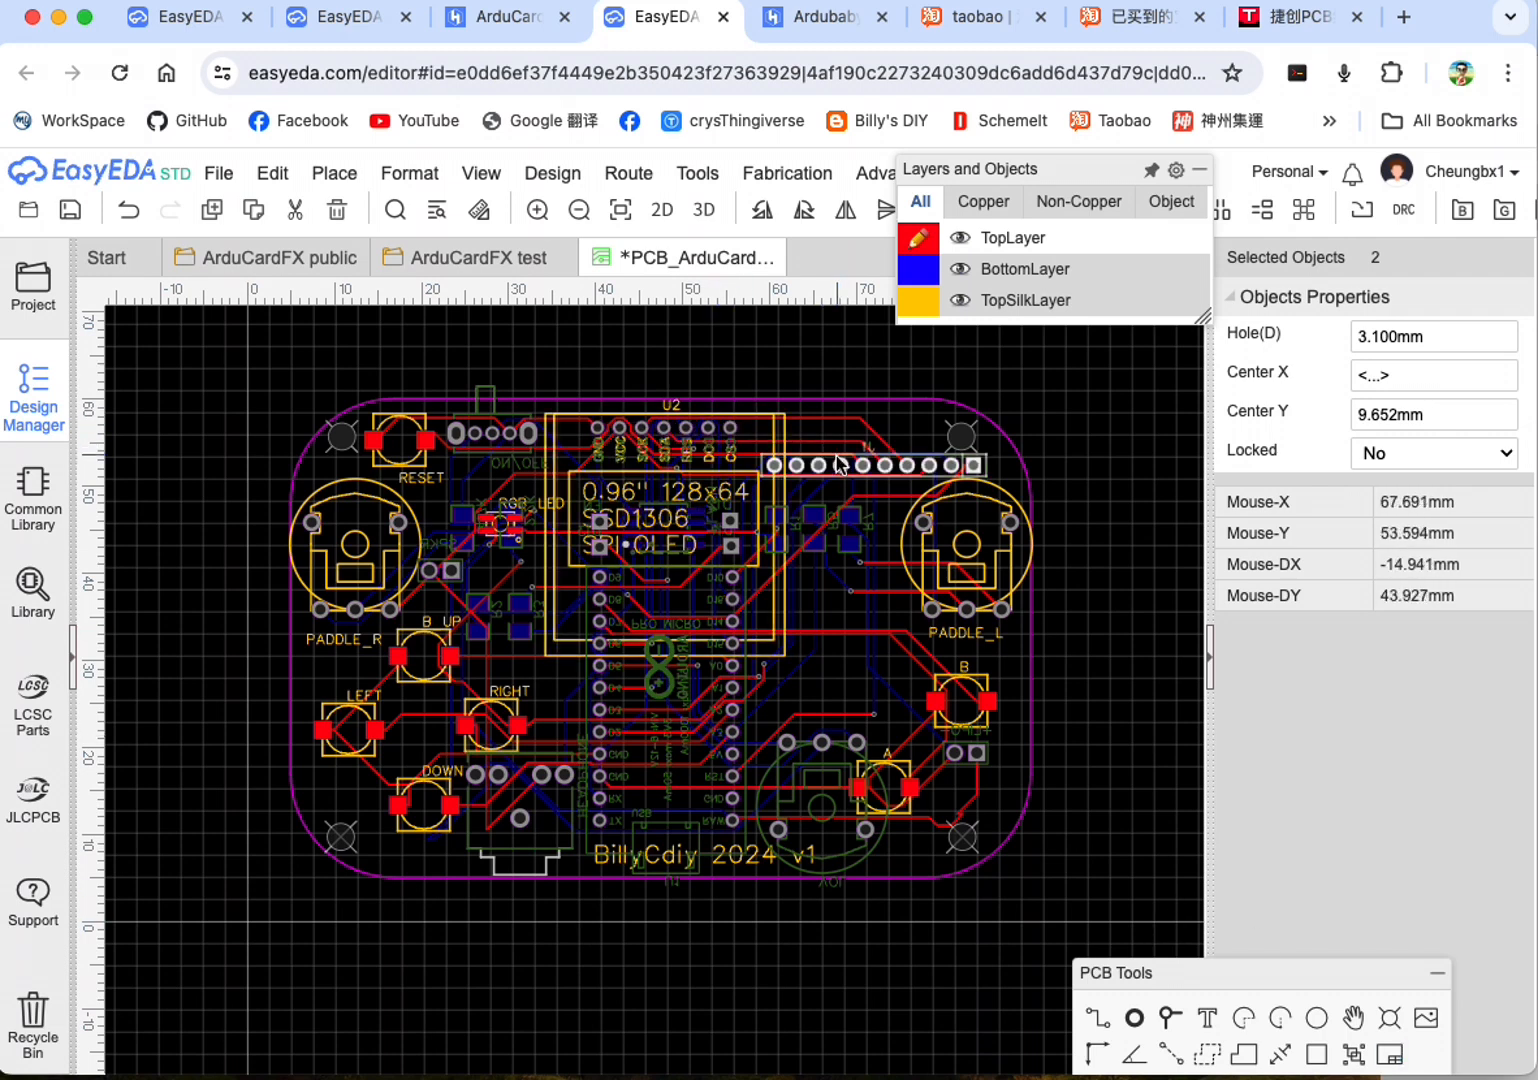
Step: Move the 10-pin header J1 away from the upper-right corner hole to about X 66.9 mm, Y 53 mm
mouse_move(851, 470)
mouse_down()
mouse_move(846, 453)
mouse_move(819, 453)
mouse_move(858, 456)
mouse_move(795, 454)
mouse_move(829, 451)
mouse_up()
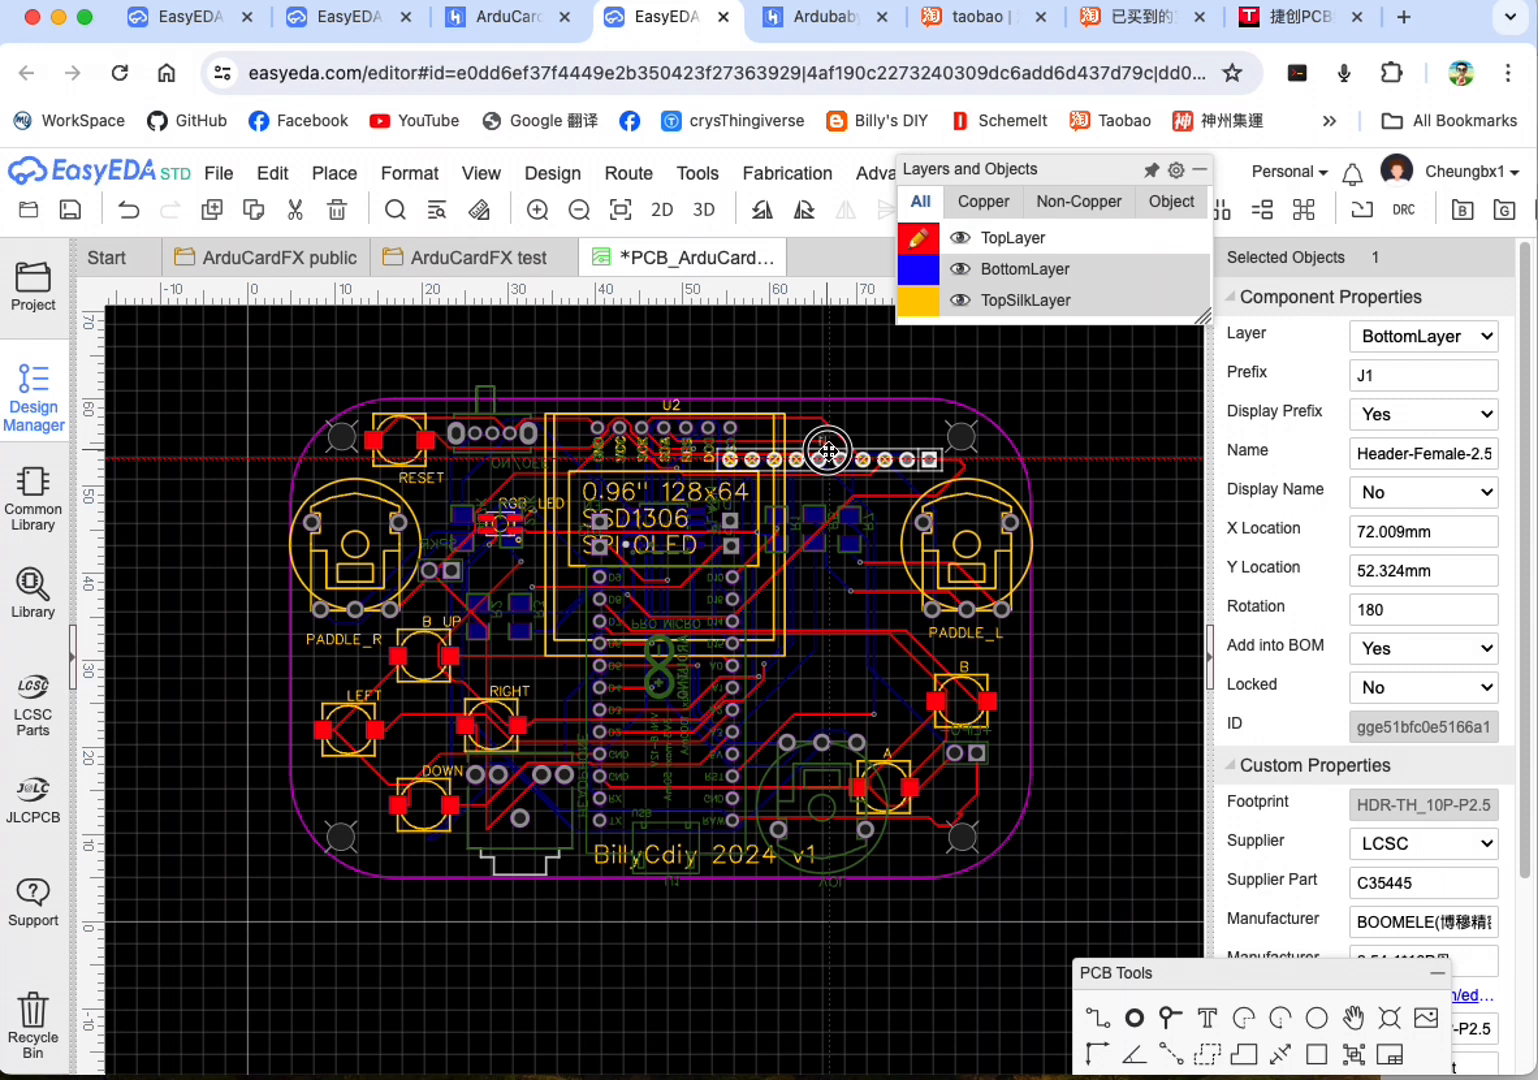
drag(829, 451, 829, 452)
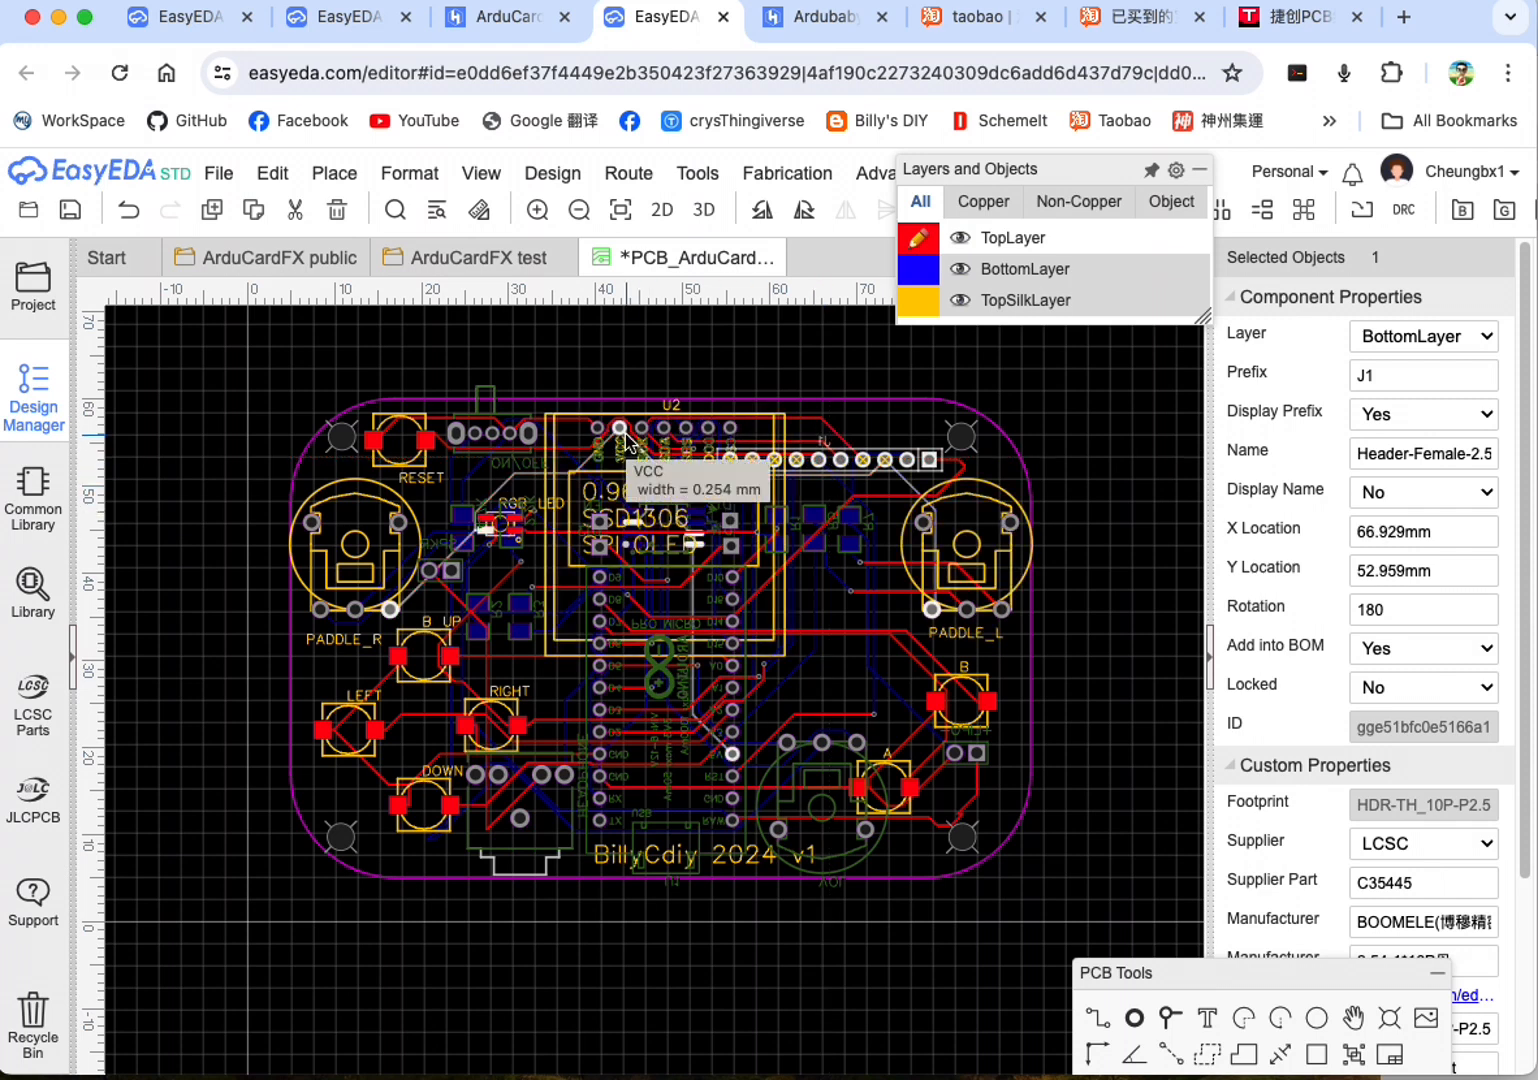
click(1107, 750)
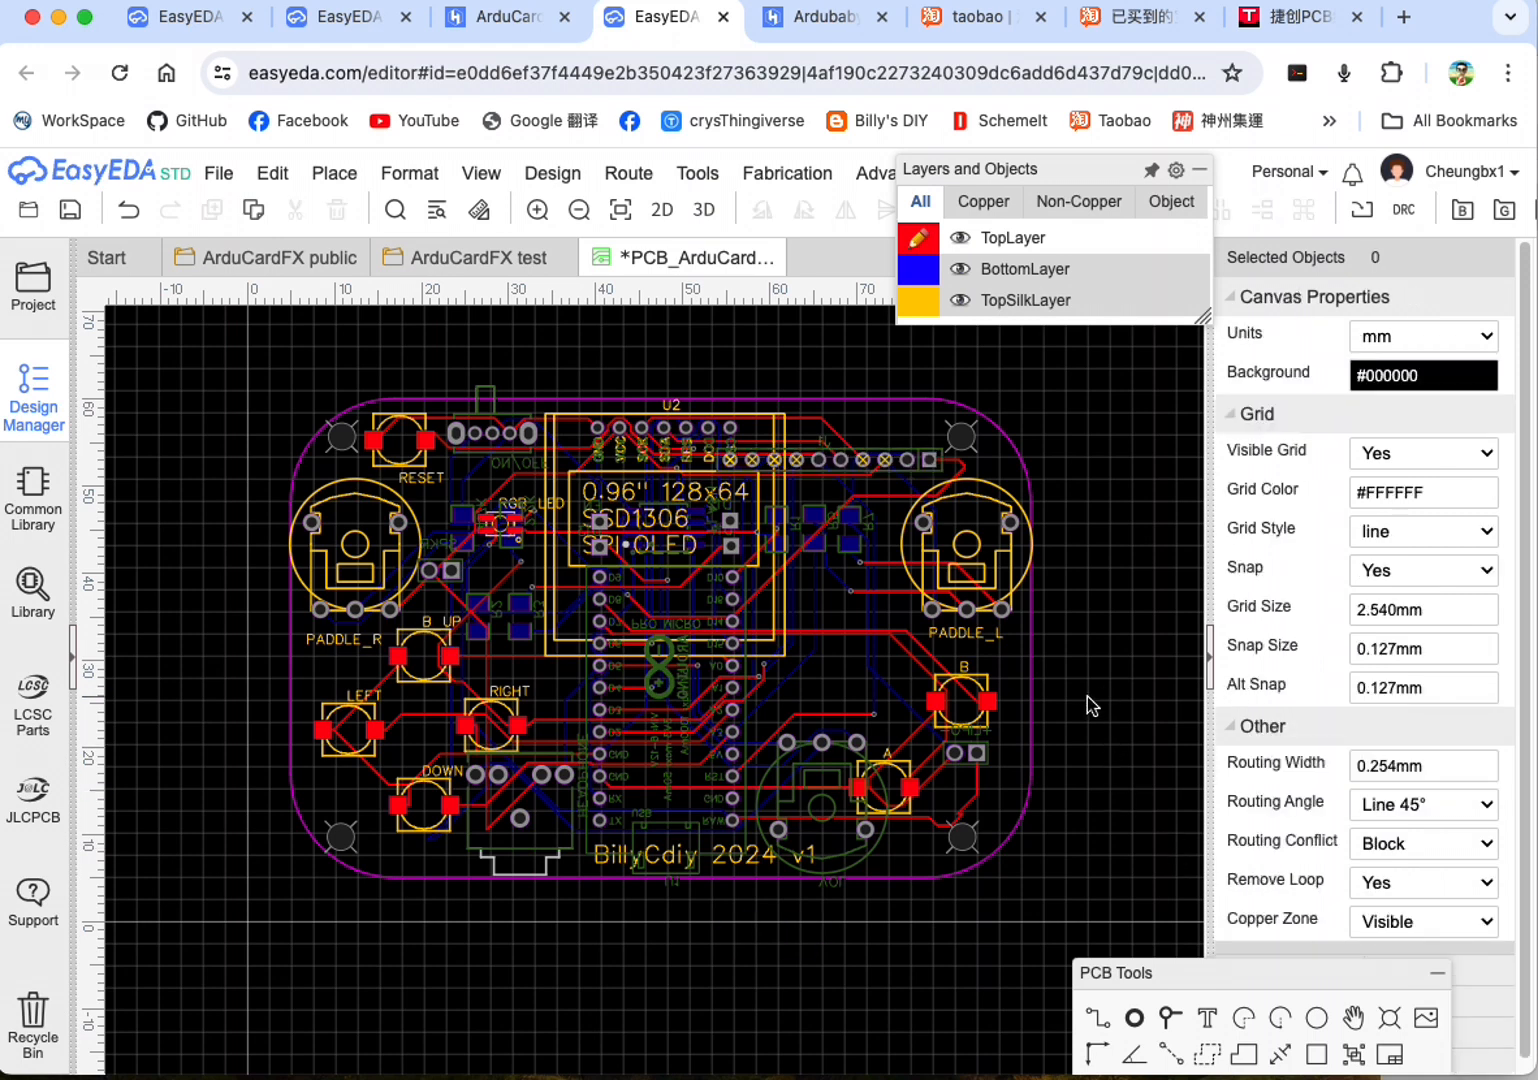
Step: Auto-route the whole board on the top and bottom layers with the cloud router and real-time display
mouse_move(628, 173)
click(674, 208)
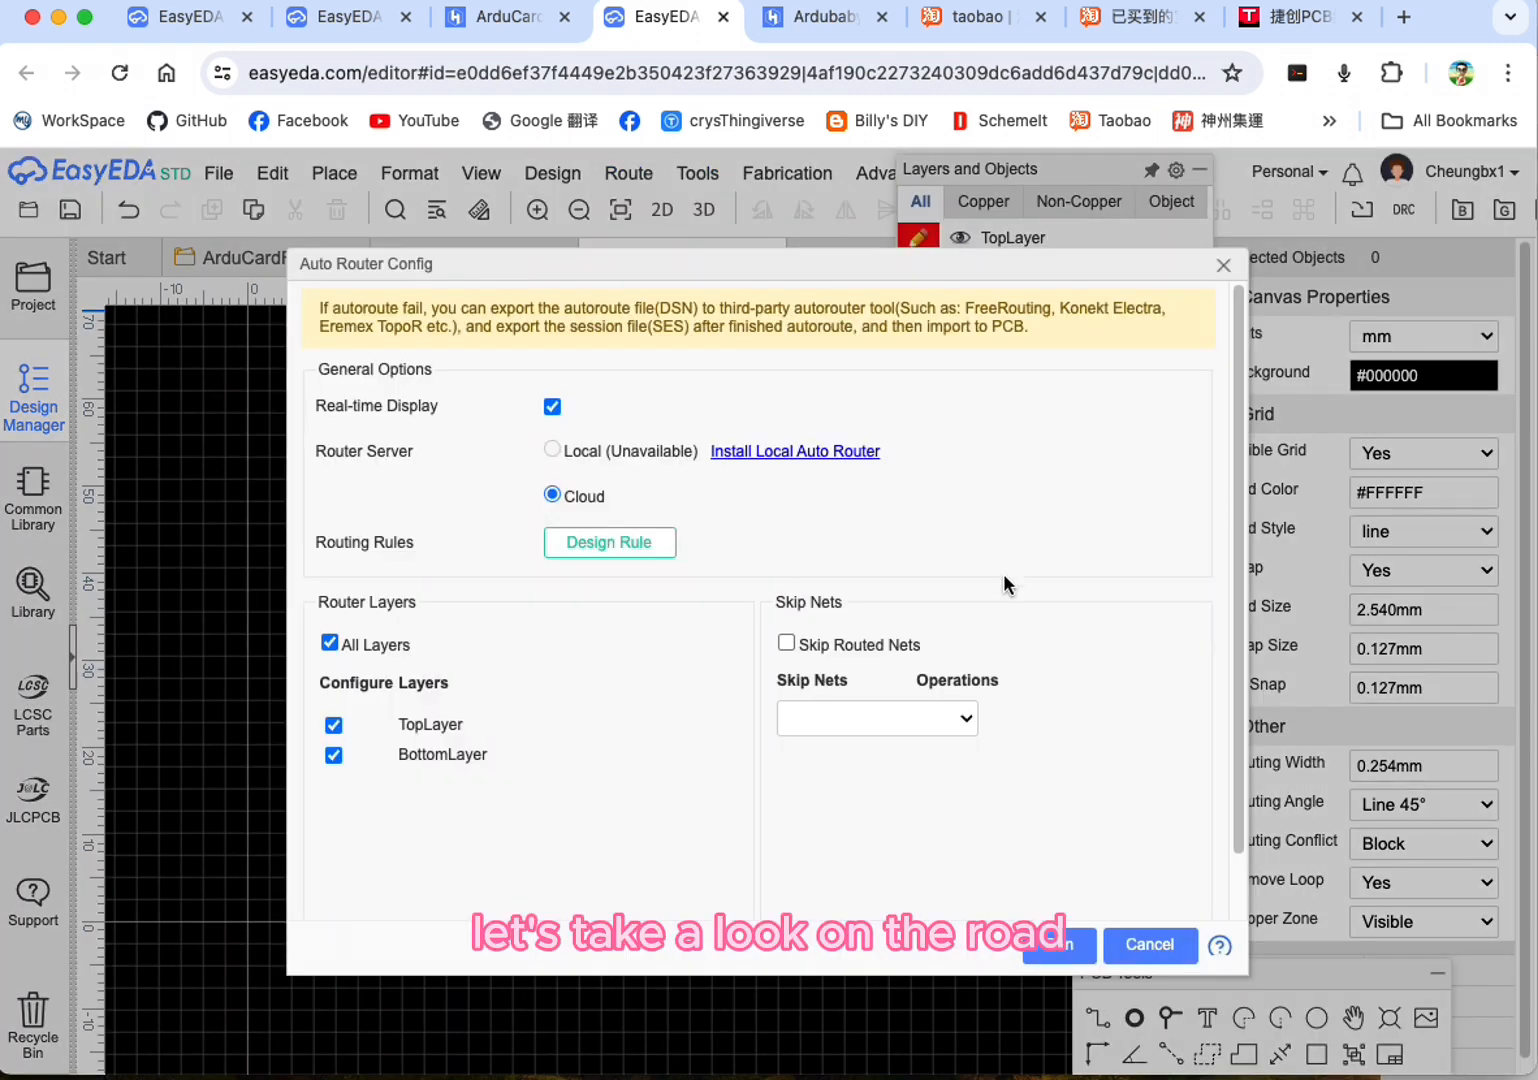
click(1052, 950)
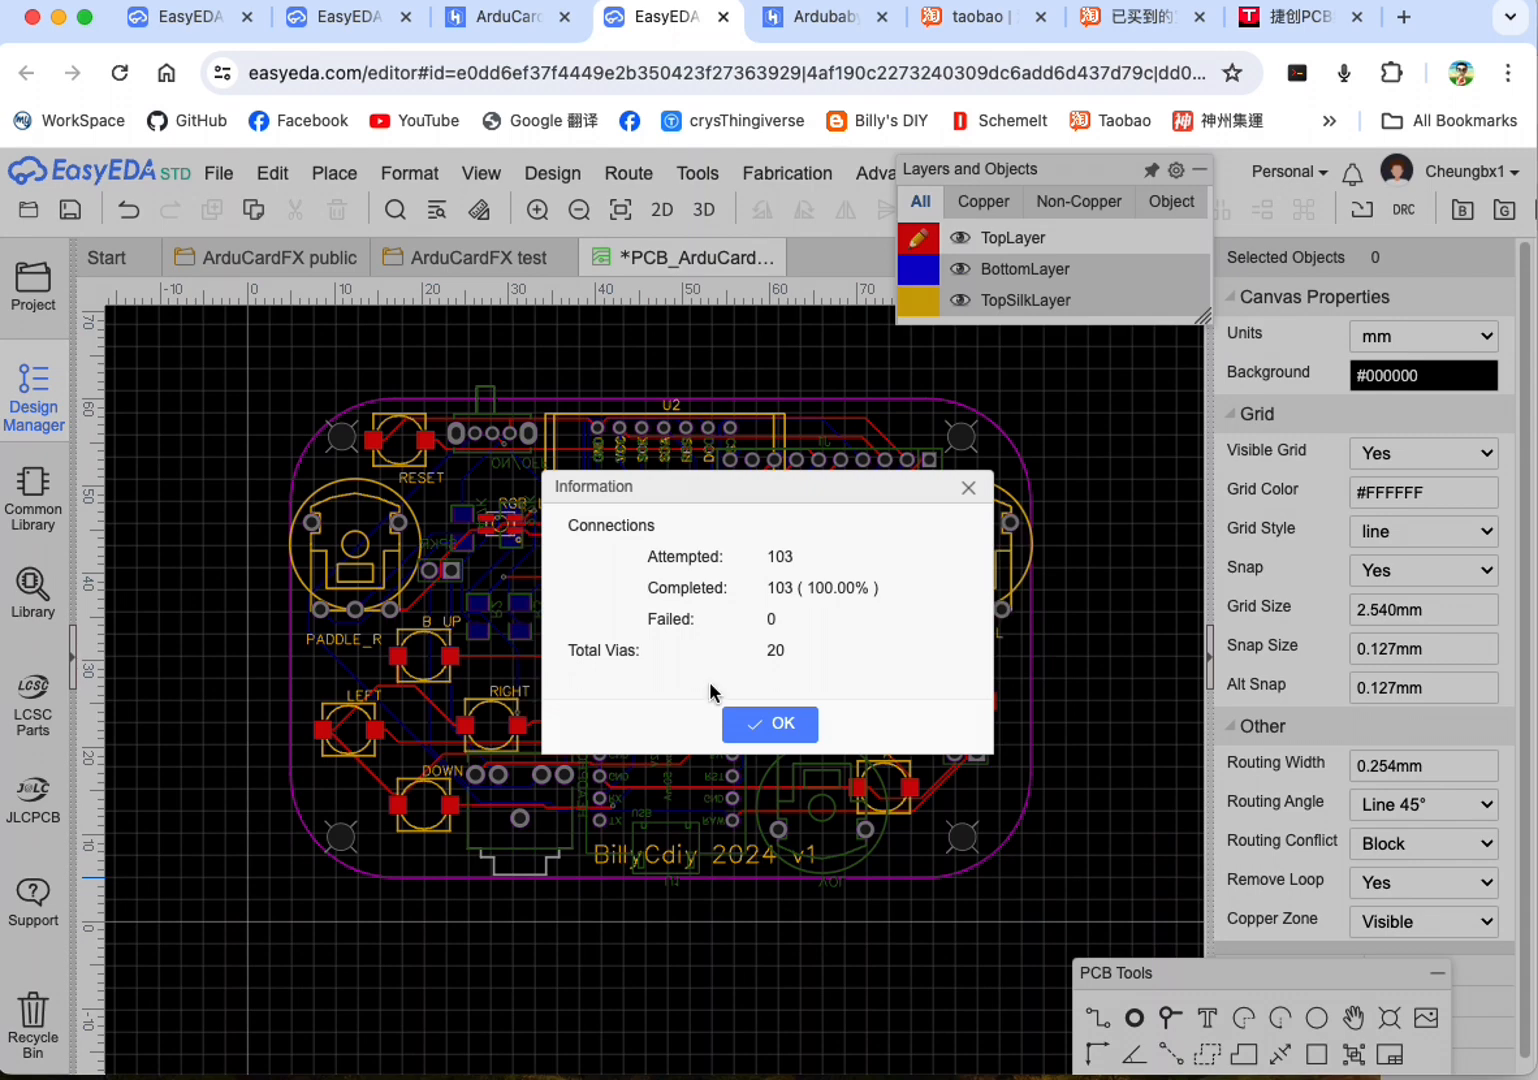
click(783, 723)
Step: Examine the top side of the routed board in the 2D photo view
click(664, 212)
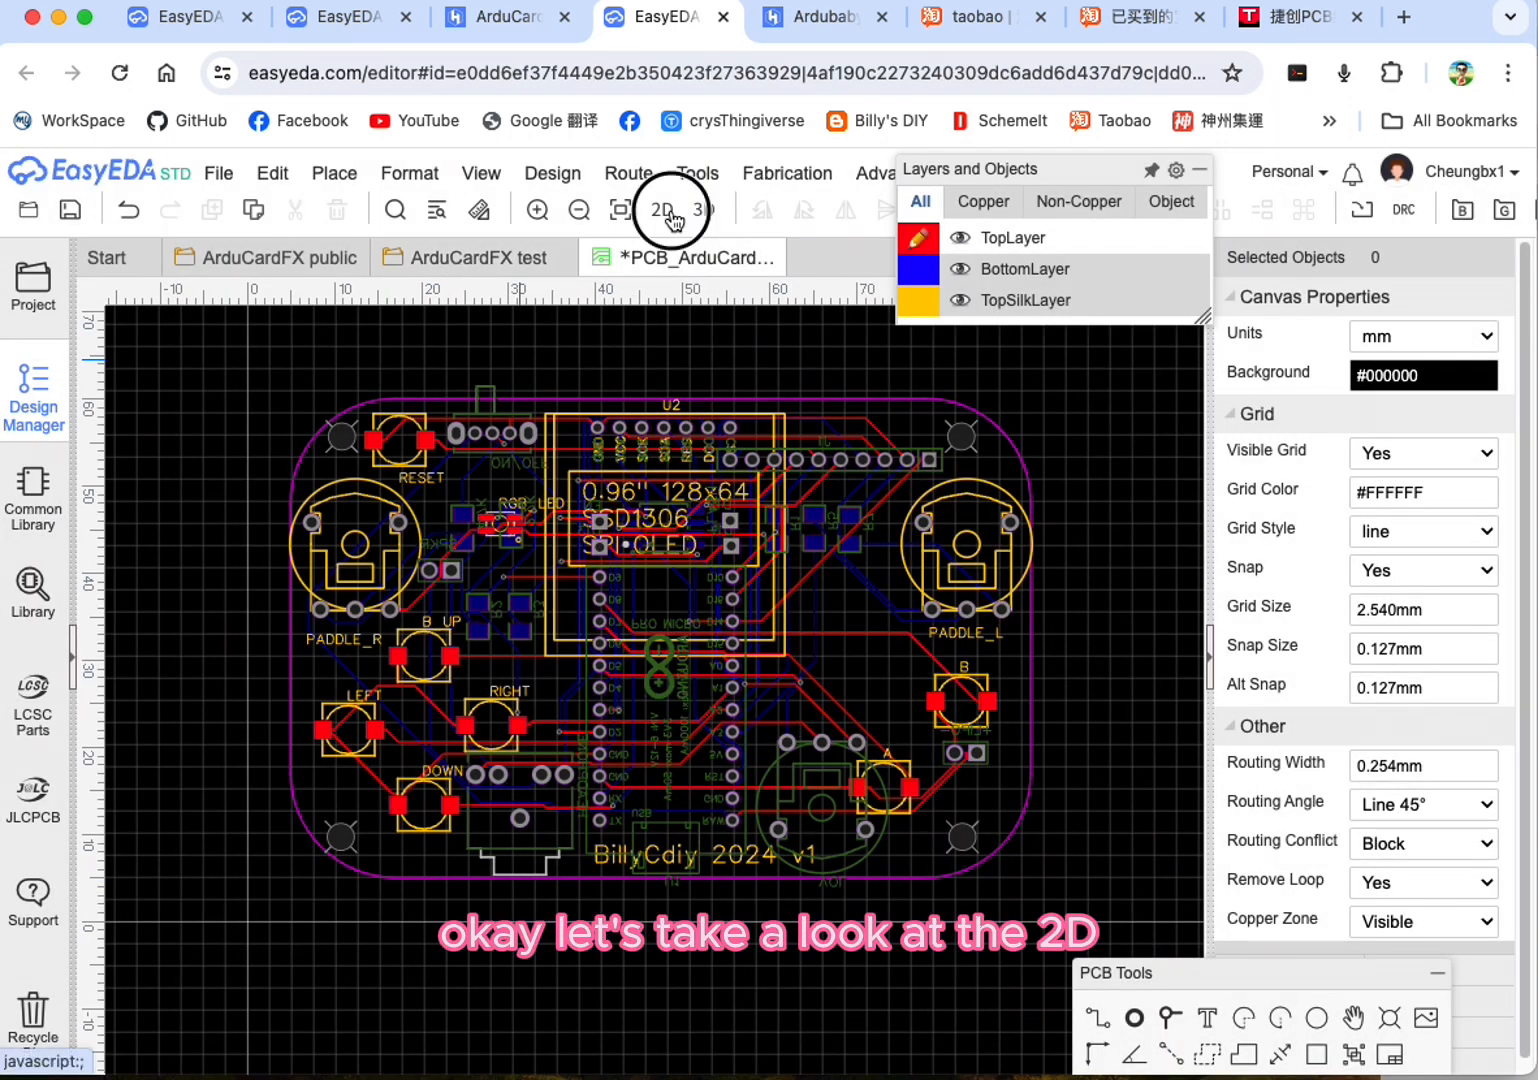
mouse_move(652, 577)
mouse_down()
mouse_move(735, 660)
mouse_move(657, 603)
mouse_up()
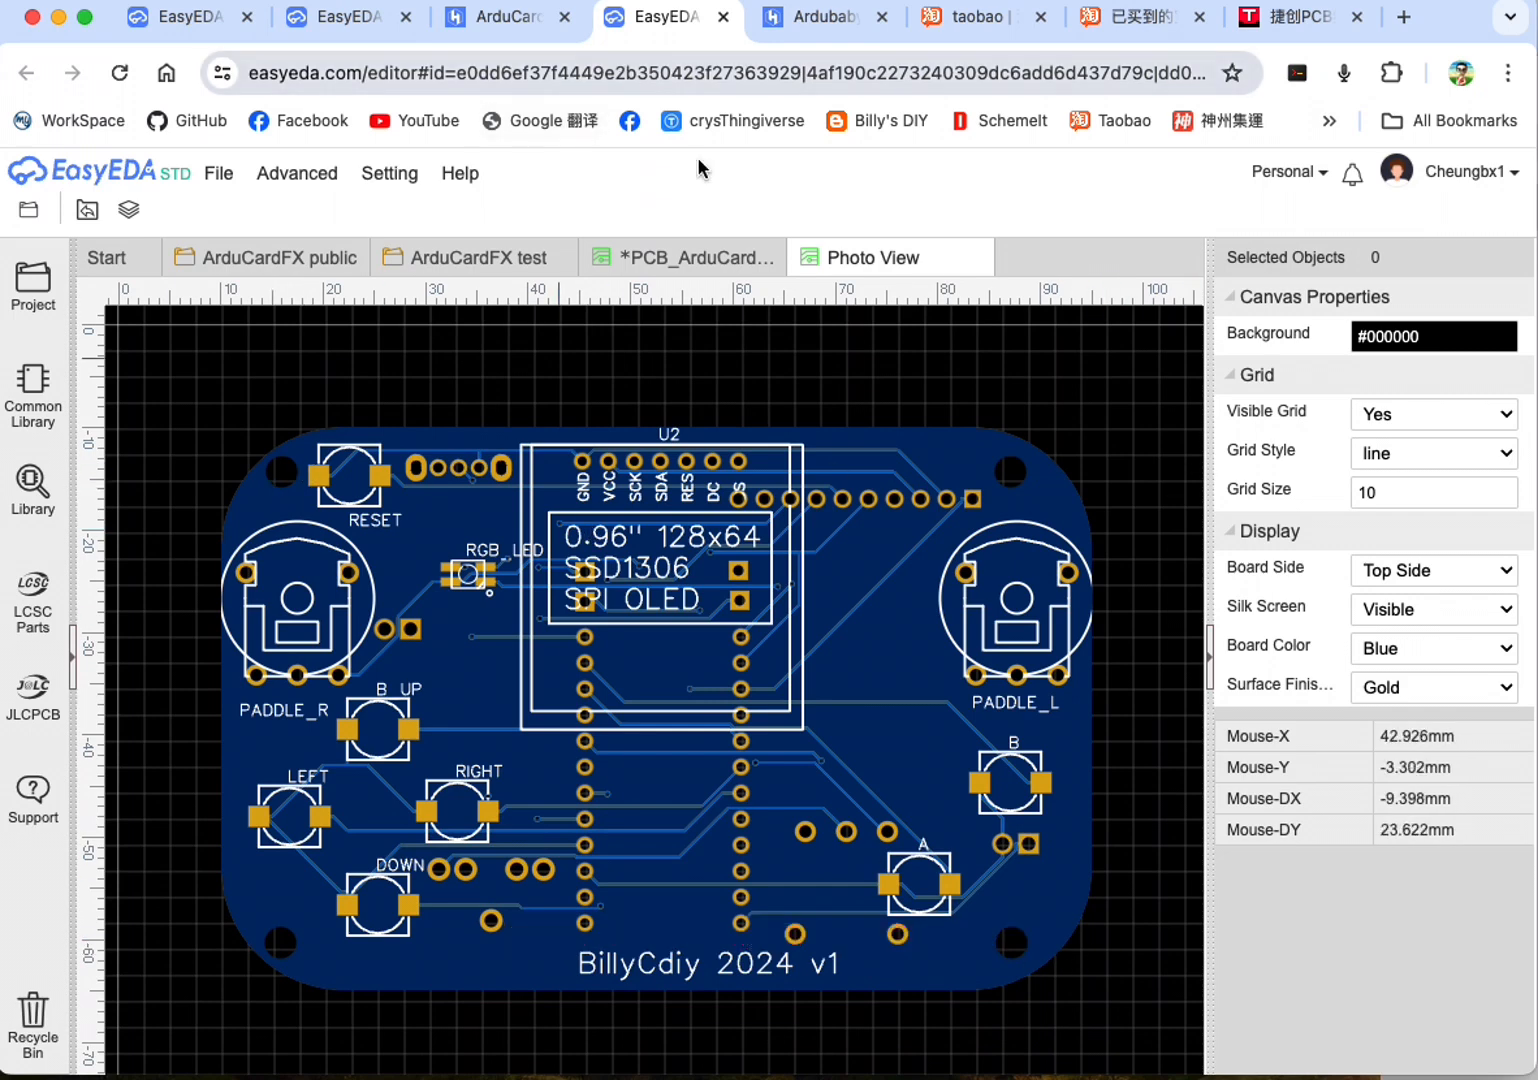
click(476, 184)
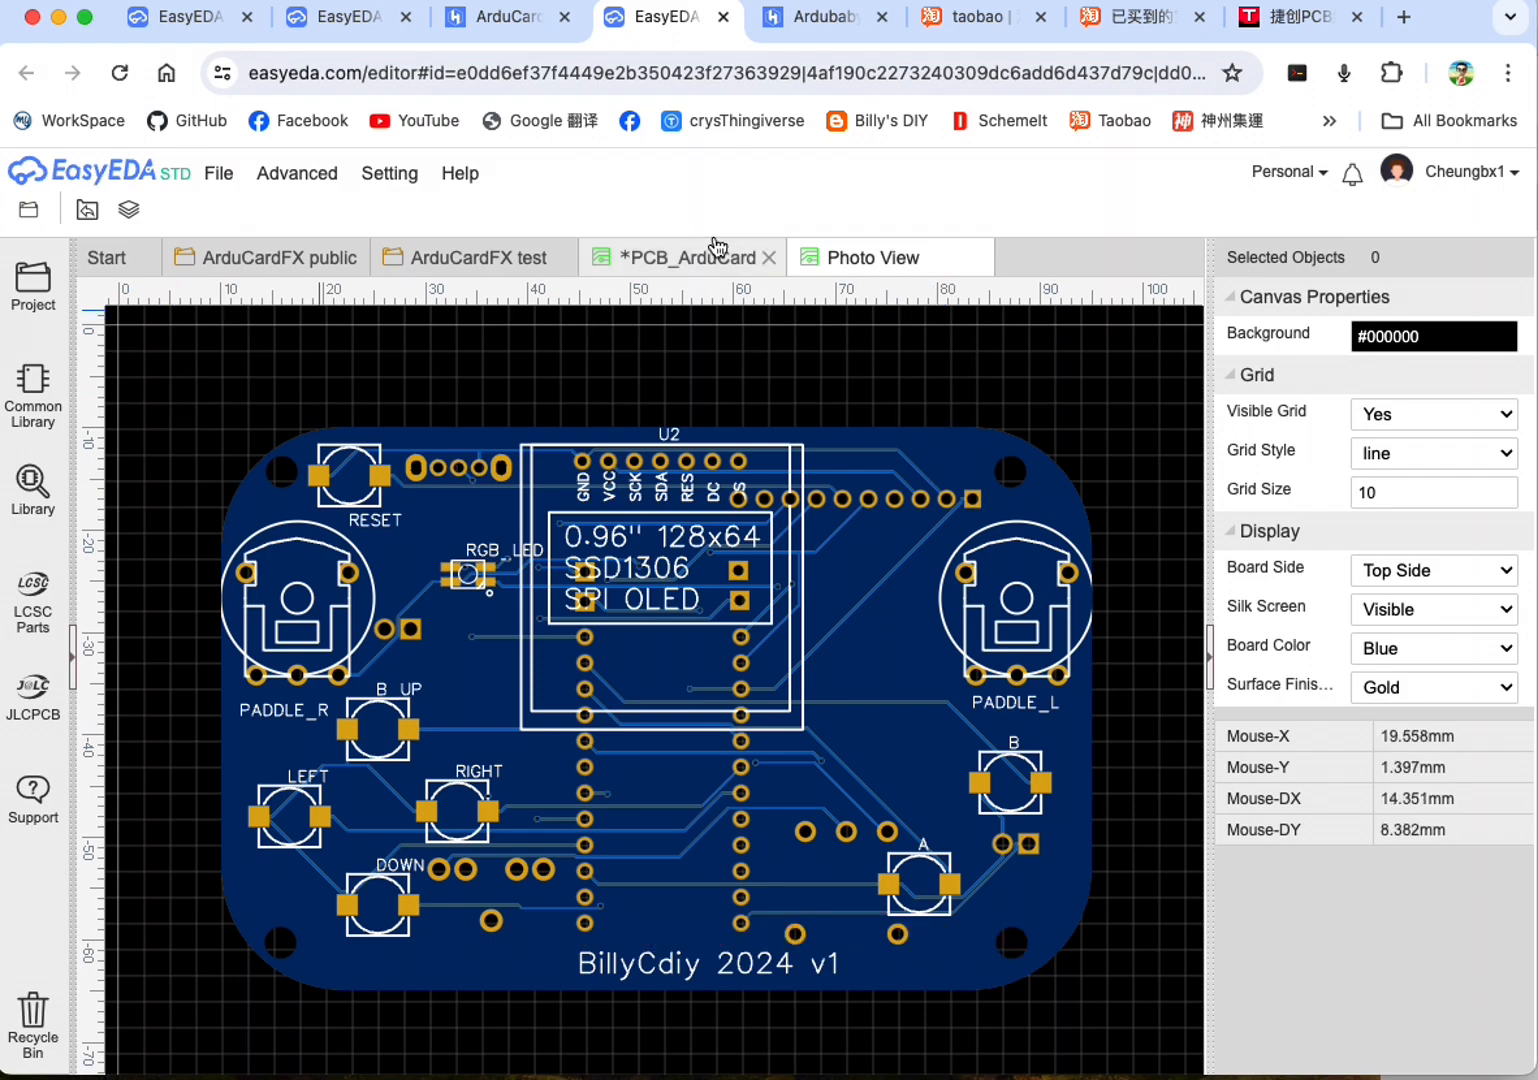
Step: Close the photo view and examine the routed board from a tilted angle in the 3D view
click(978, 259)
click(695, 212)
drag(799, 697, 828, 752)
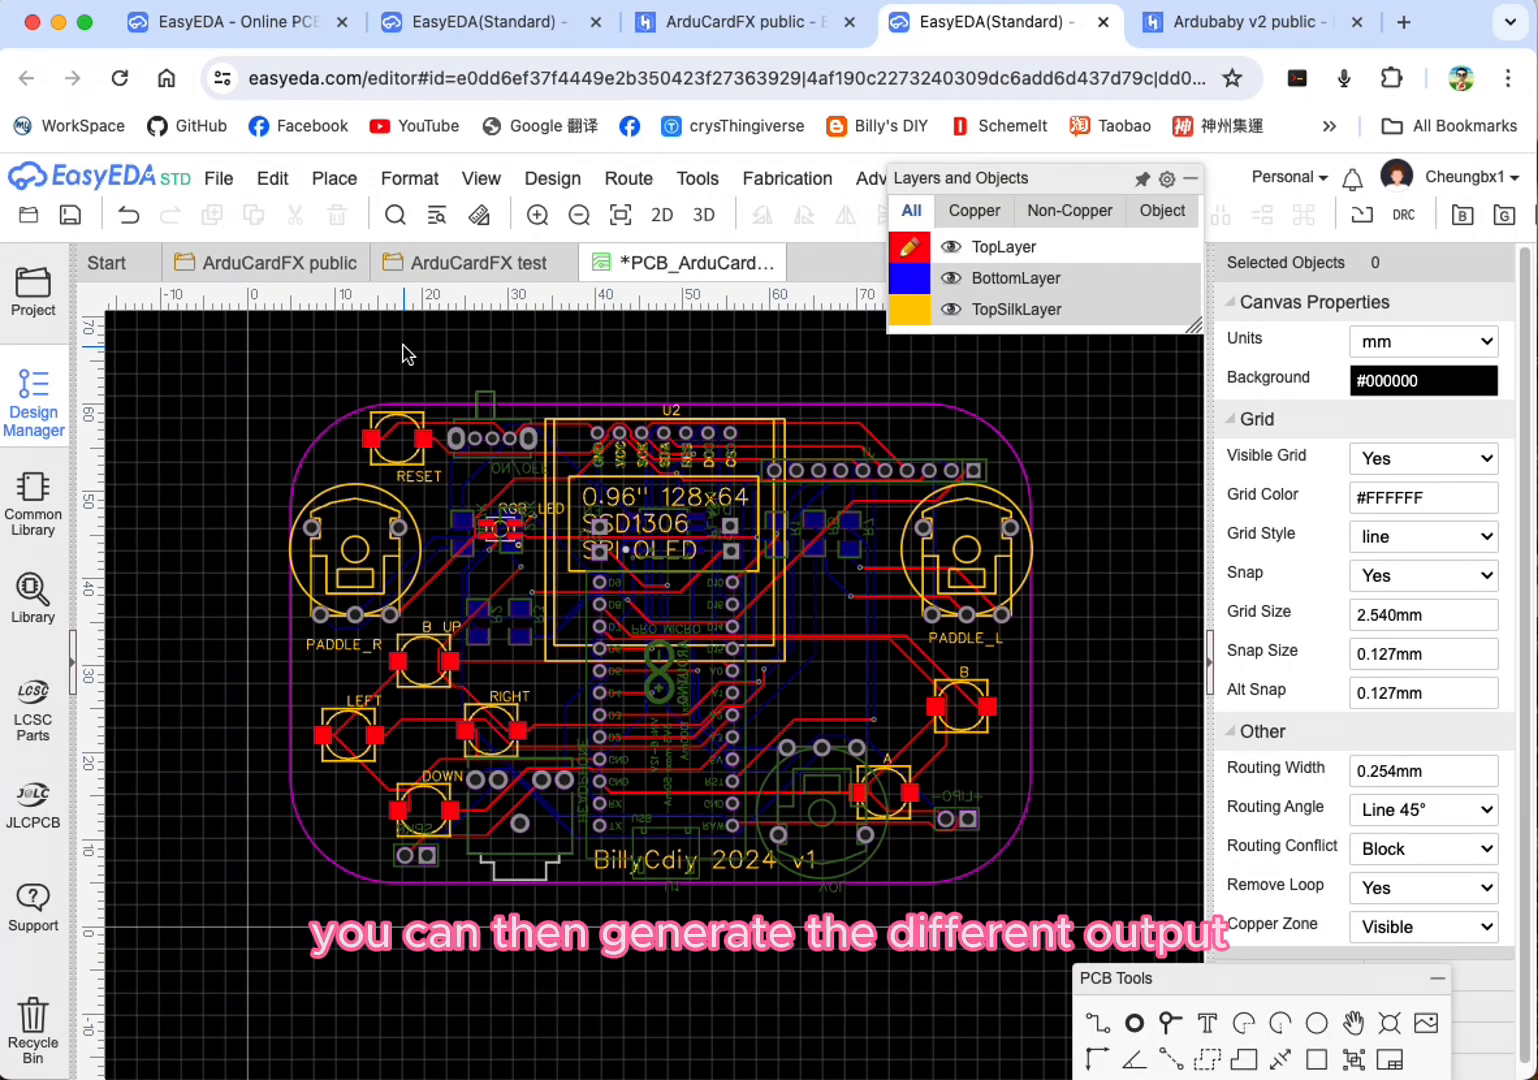
click(378, 180)
Step: Try to export the modified PCB as a PDF
click(218, 178)
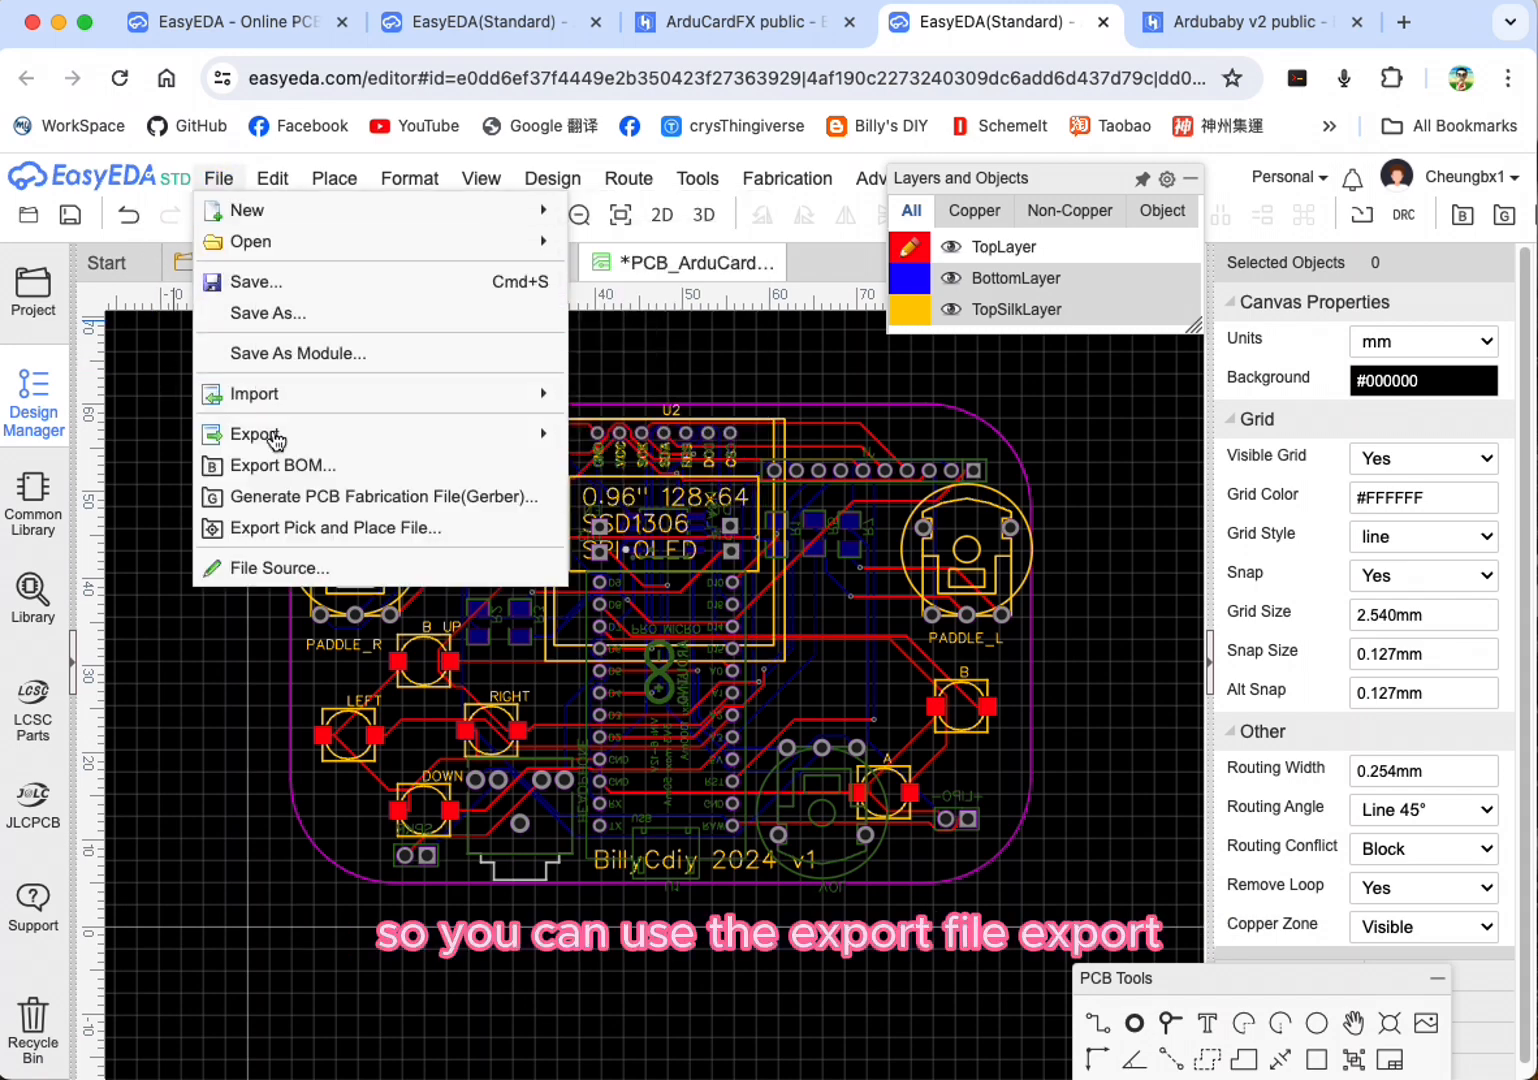
mouse_move(302, 447)
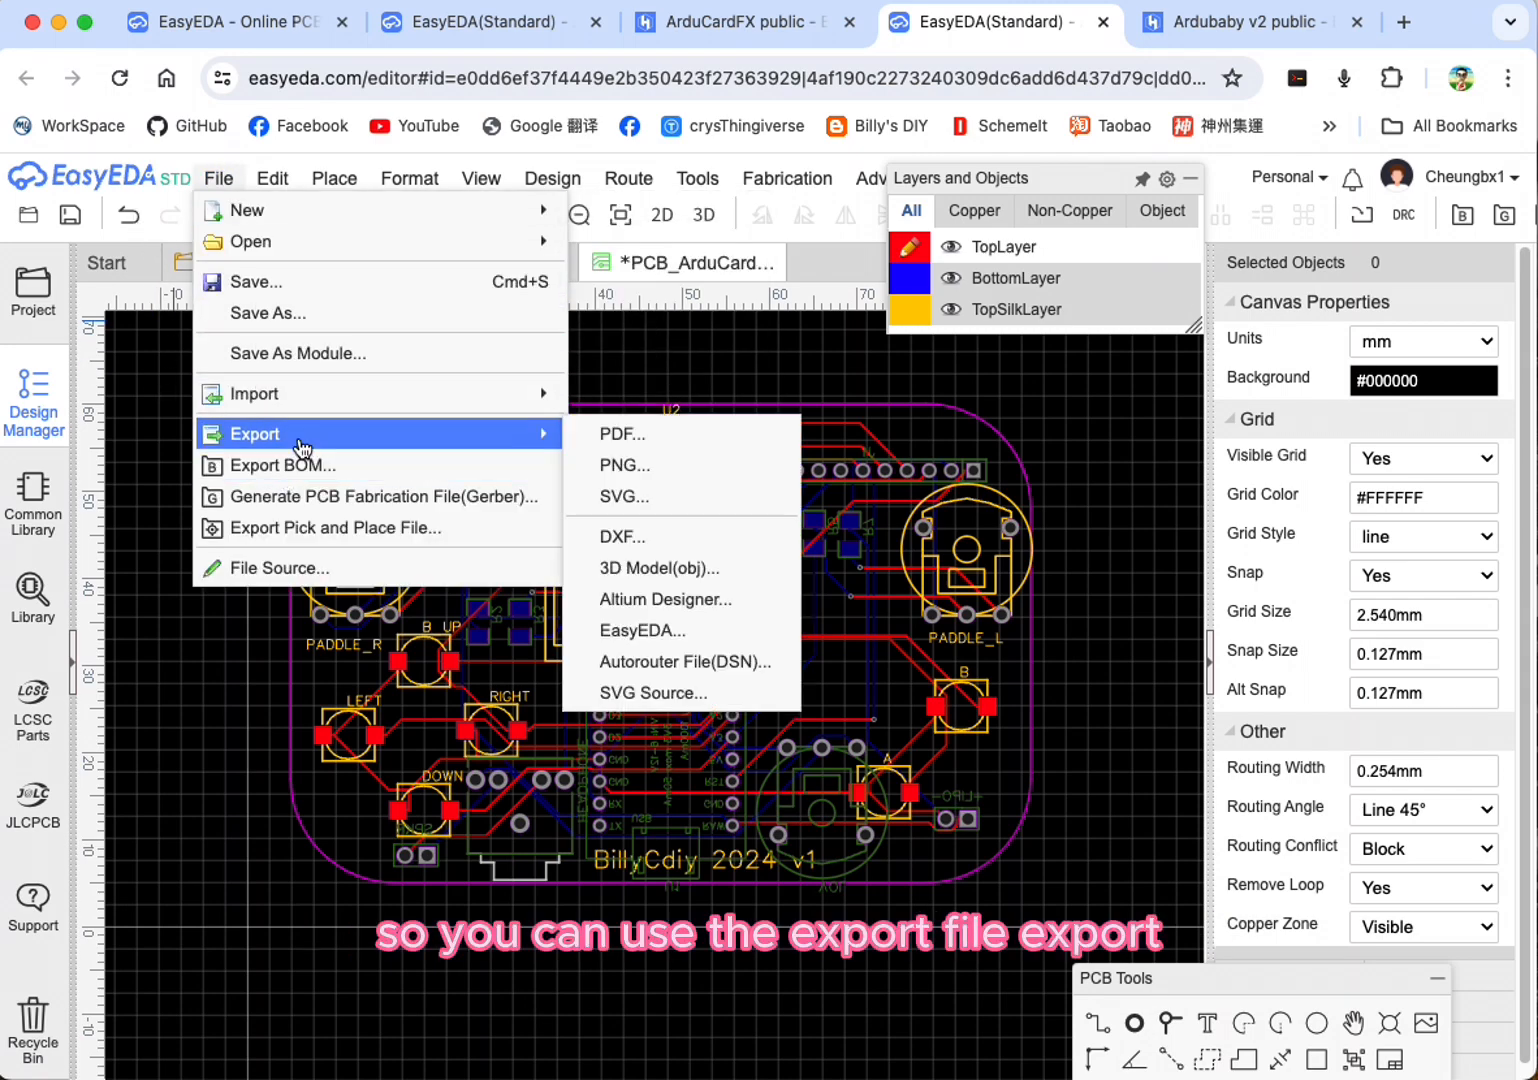
click(607, 435)
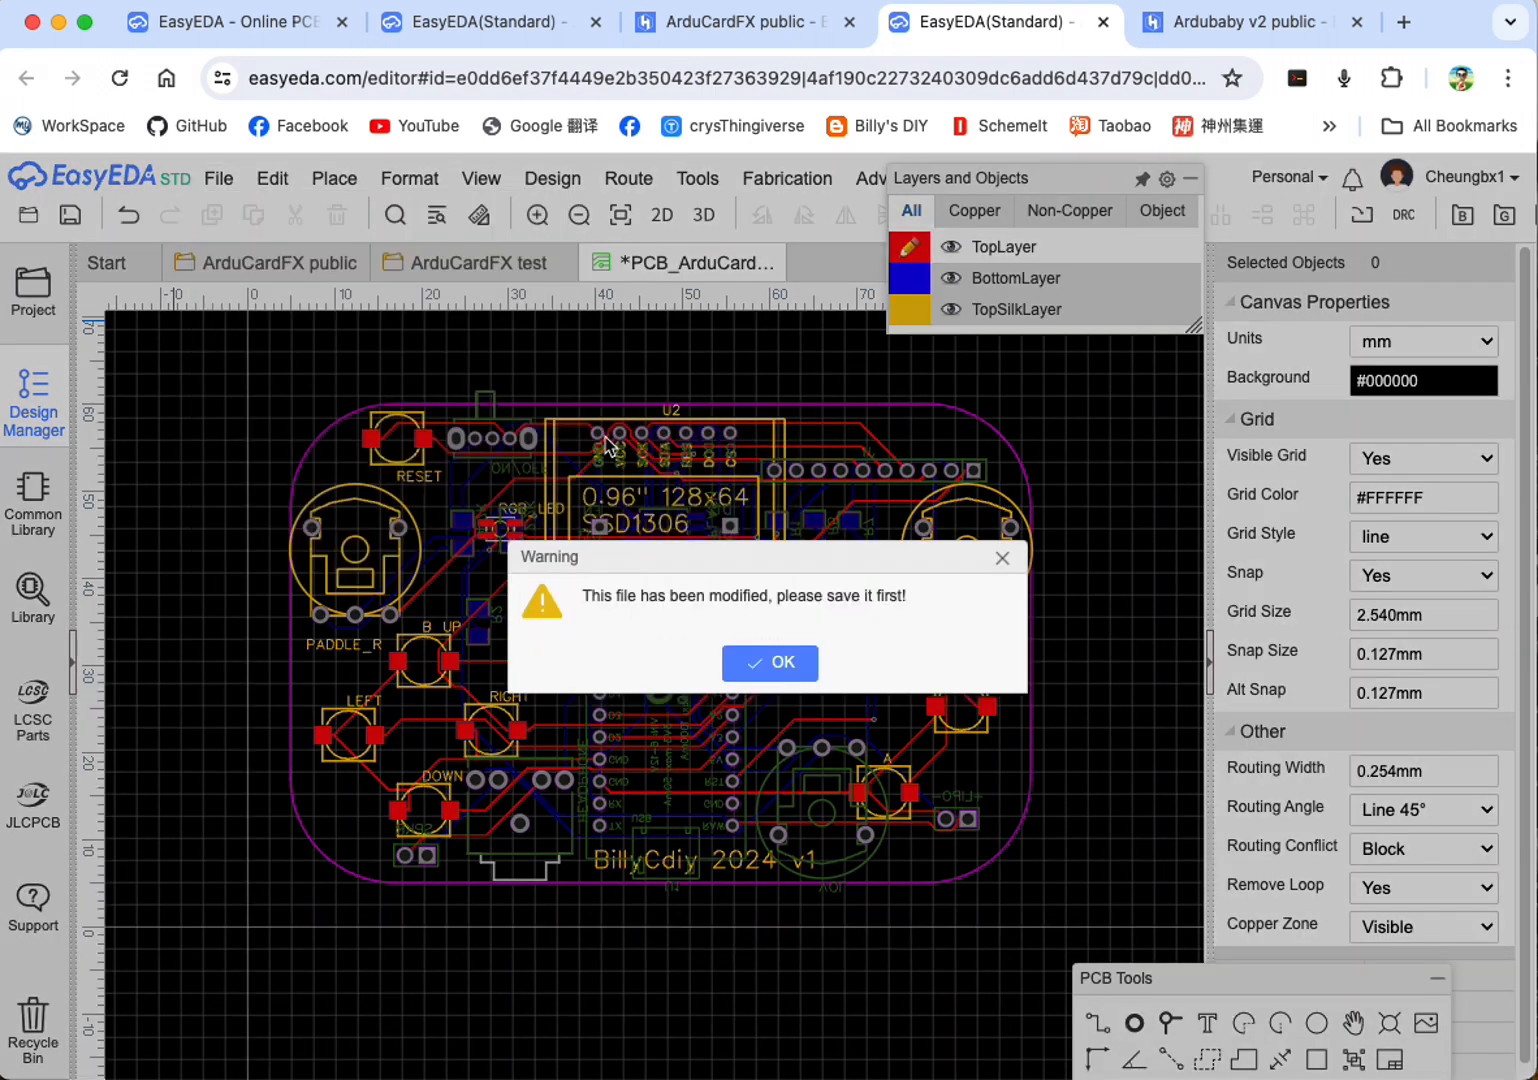
click(757, 681)
Step: Save the PCB and export it as a merged-layer, black-on-white PDF at 1:1 size with full graphics
click(218, 178)
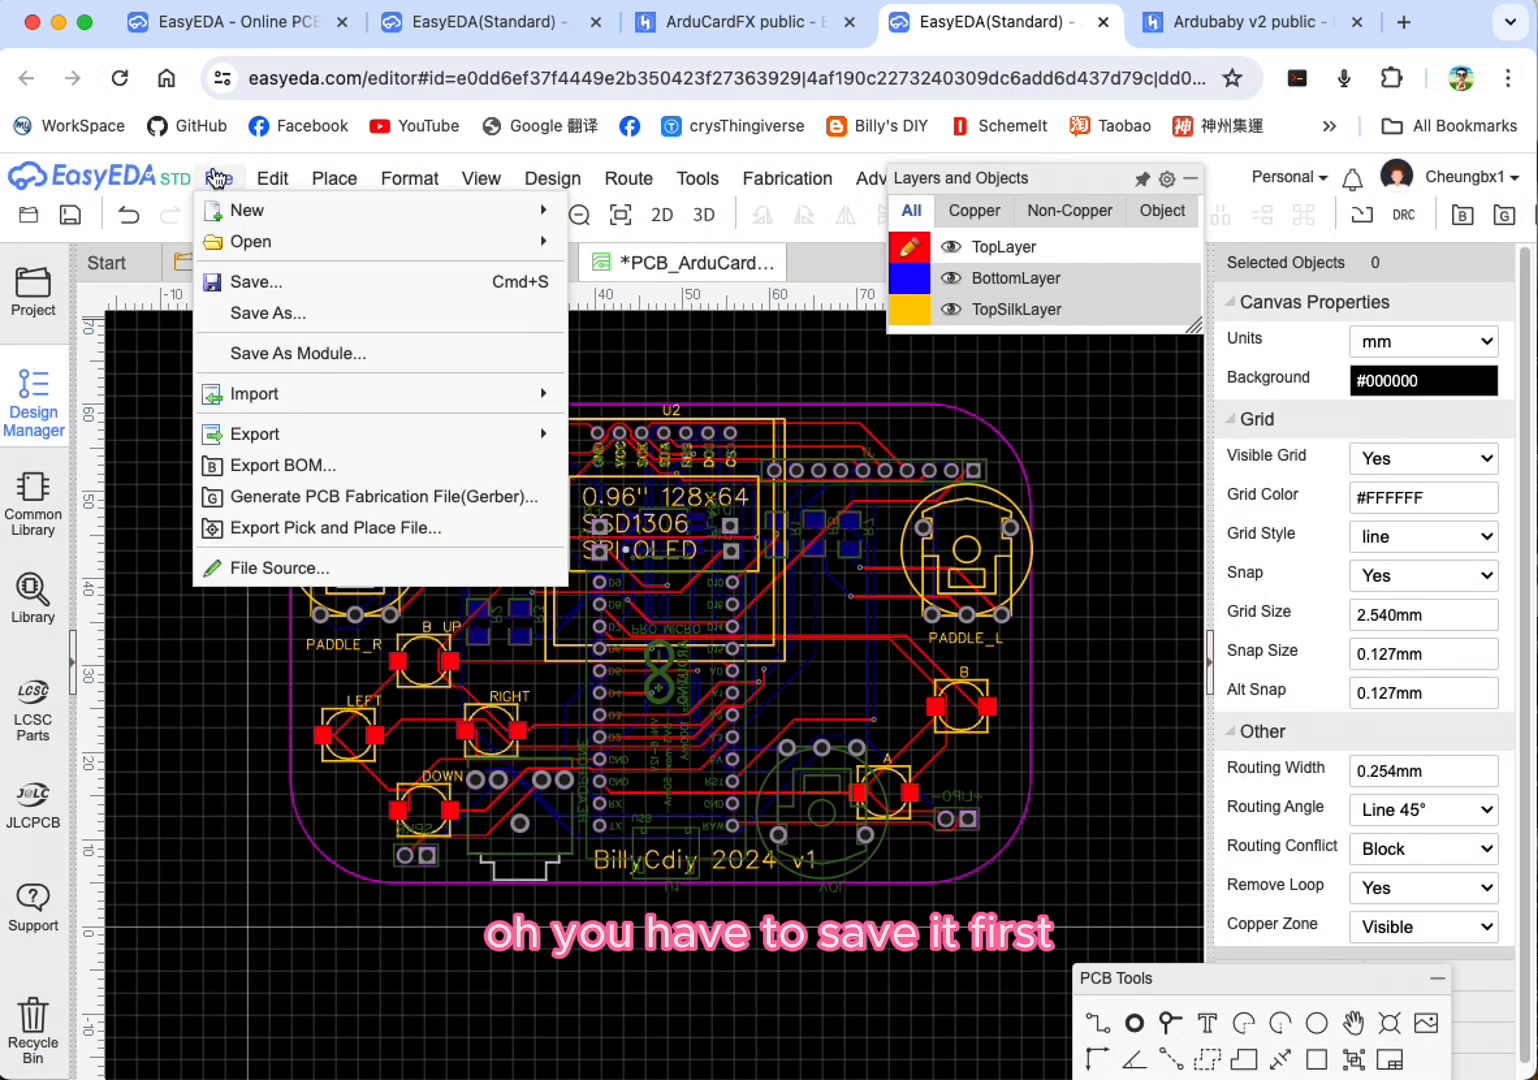
click(257, 283)
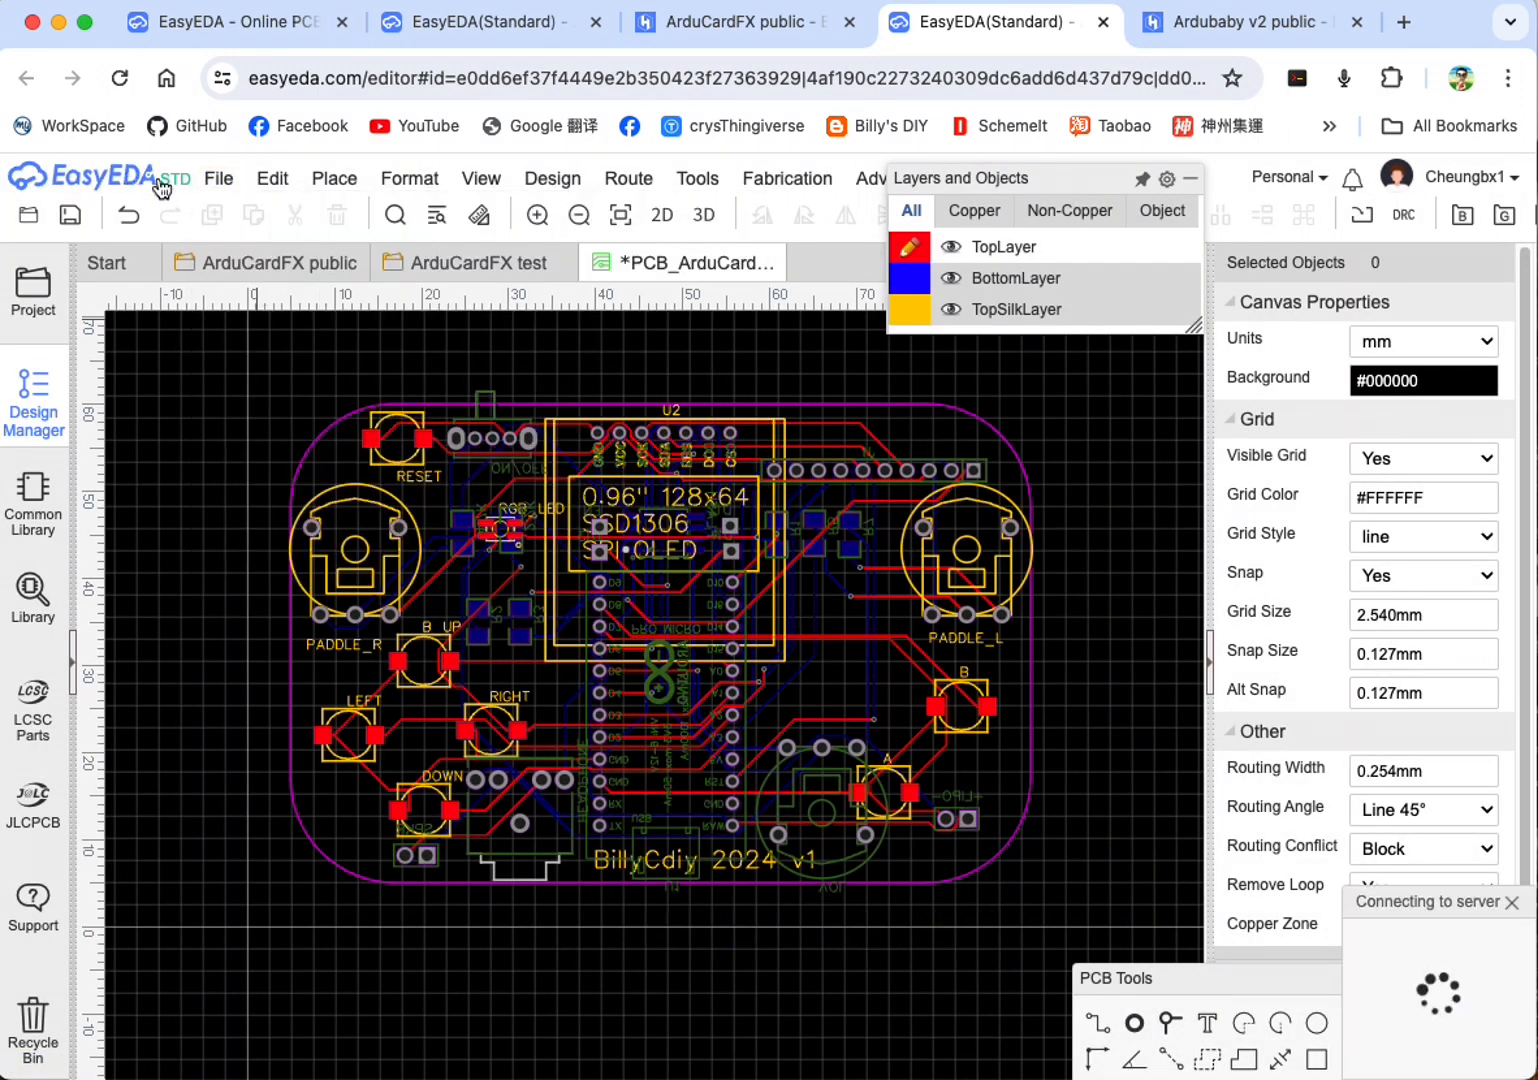
click(222, 184)
mouse_move(255, 433)
click(508, 432)
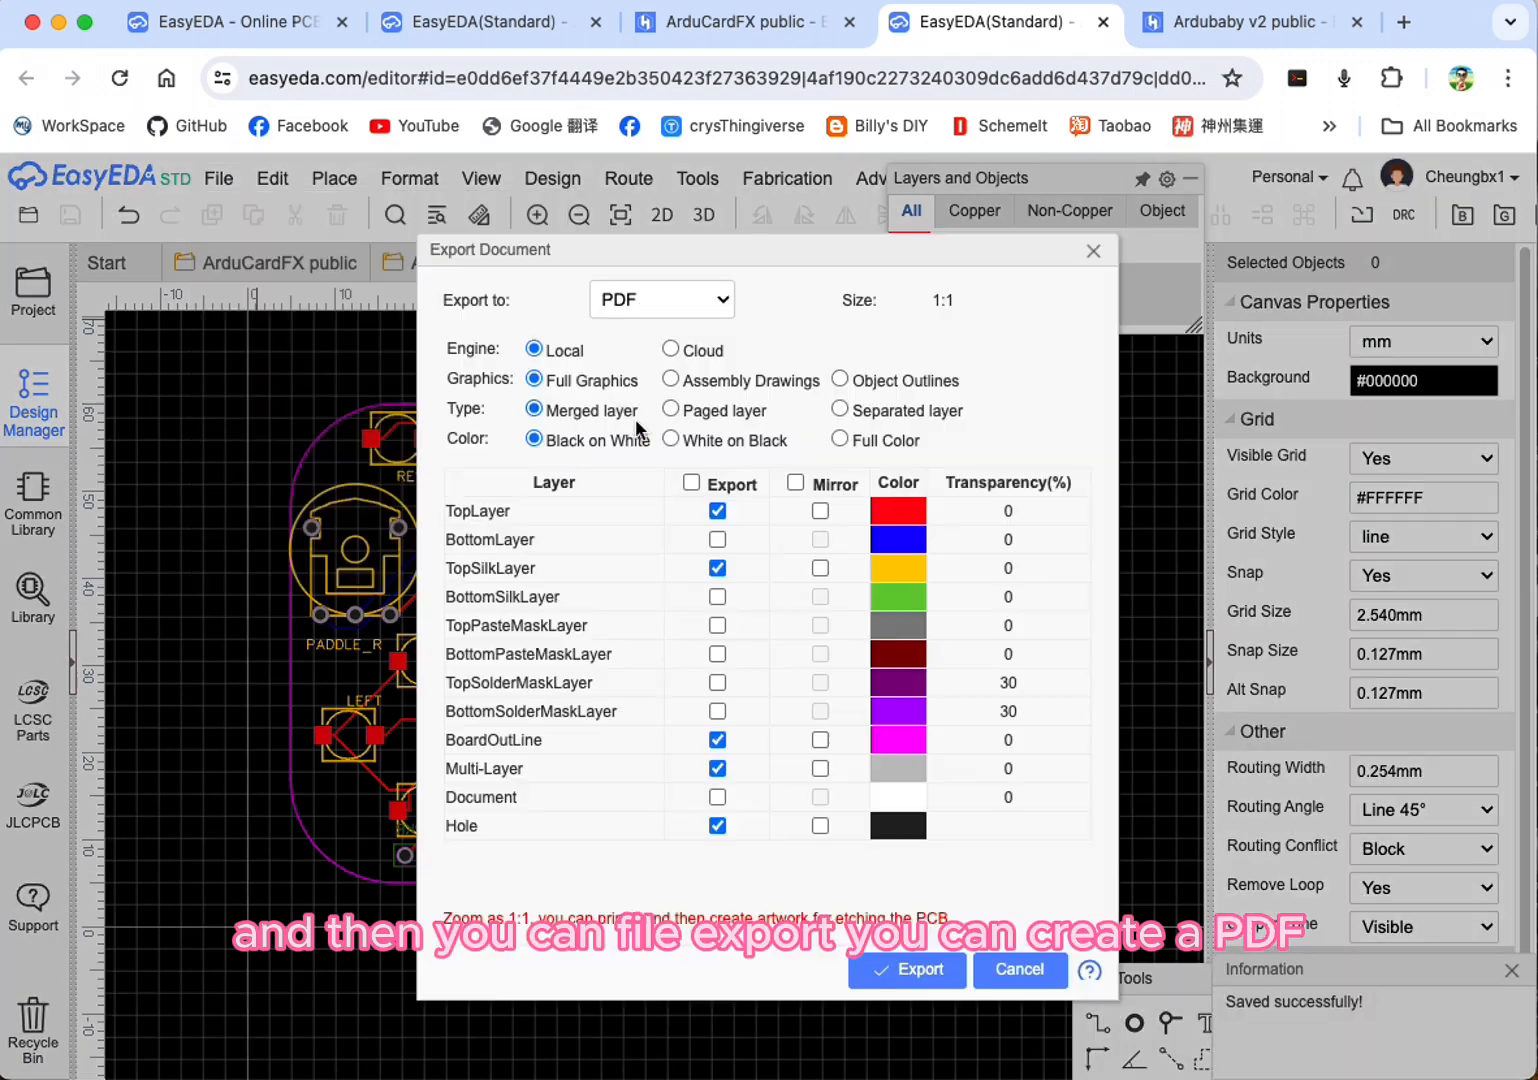
click(889, 970)
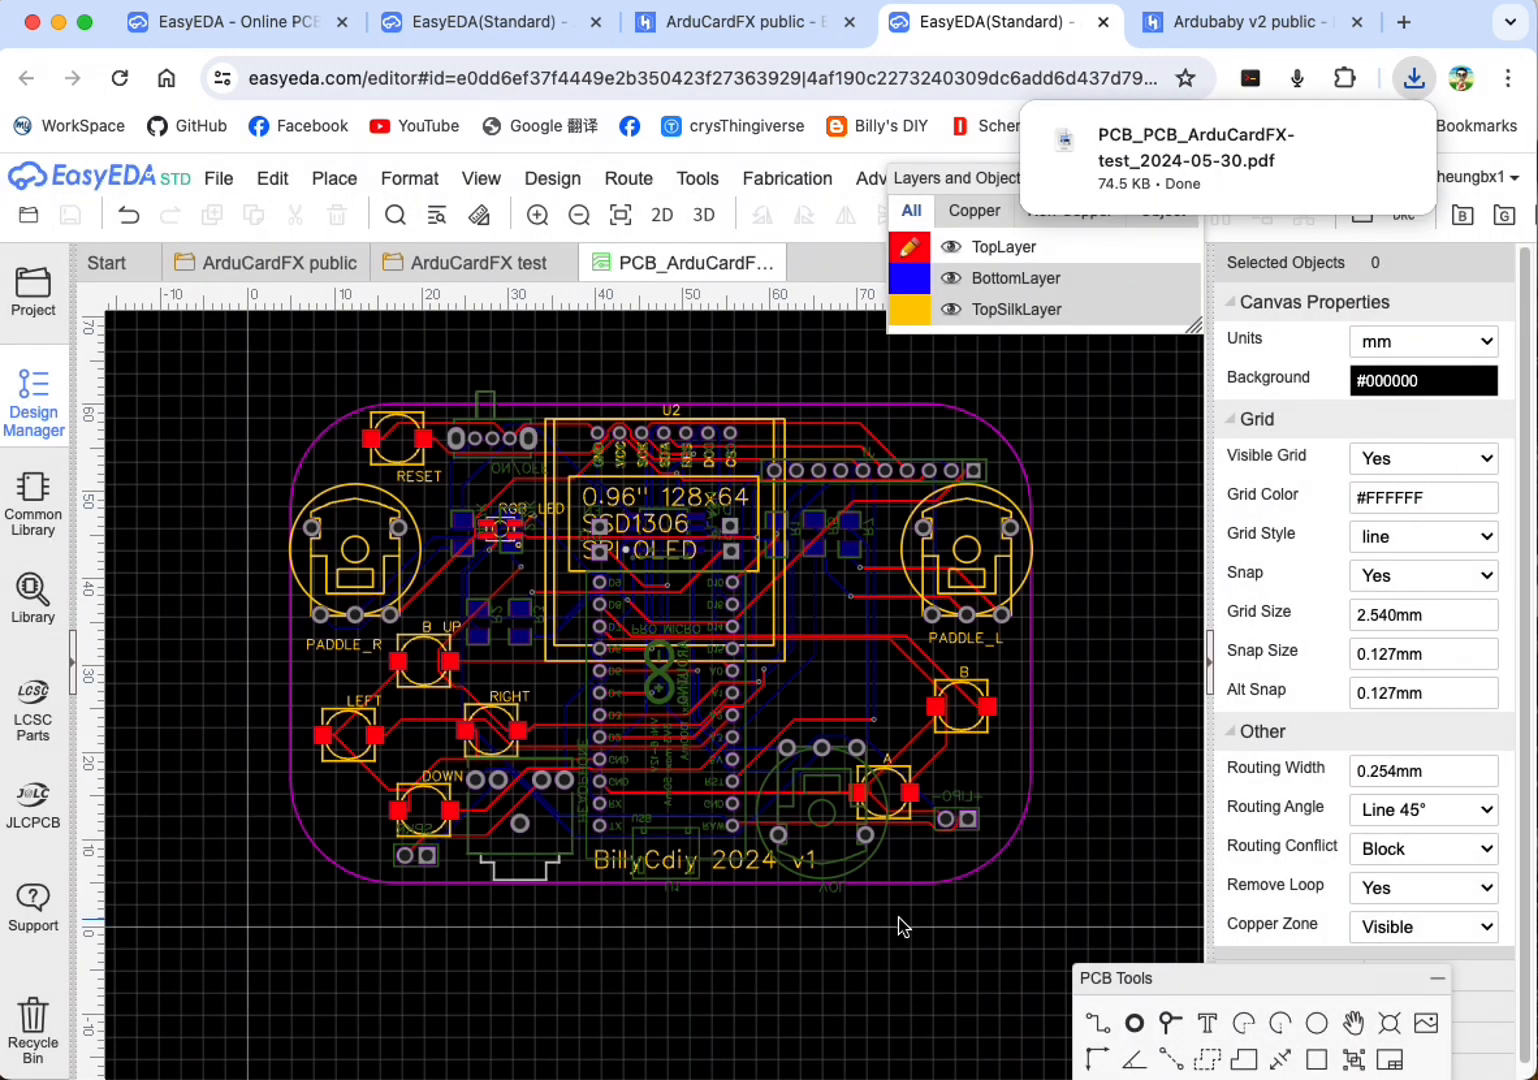
Step: Open the downloaded PDF, examine the printed top-layer artwork and close it
click(1172, 170)
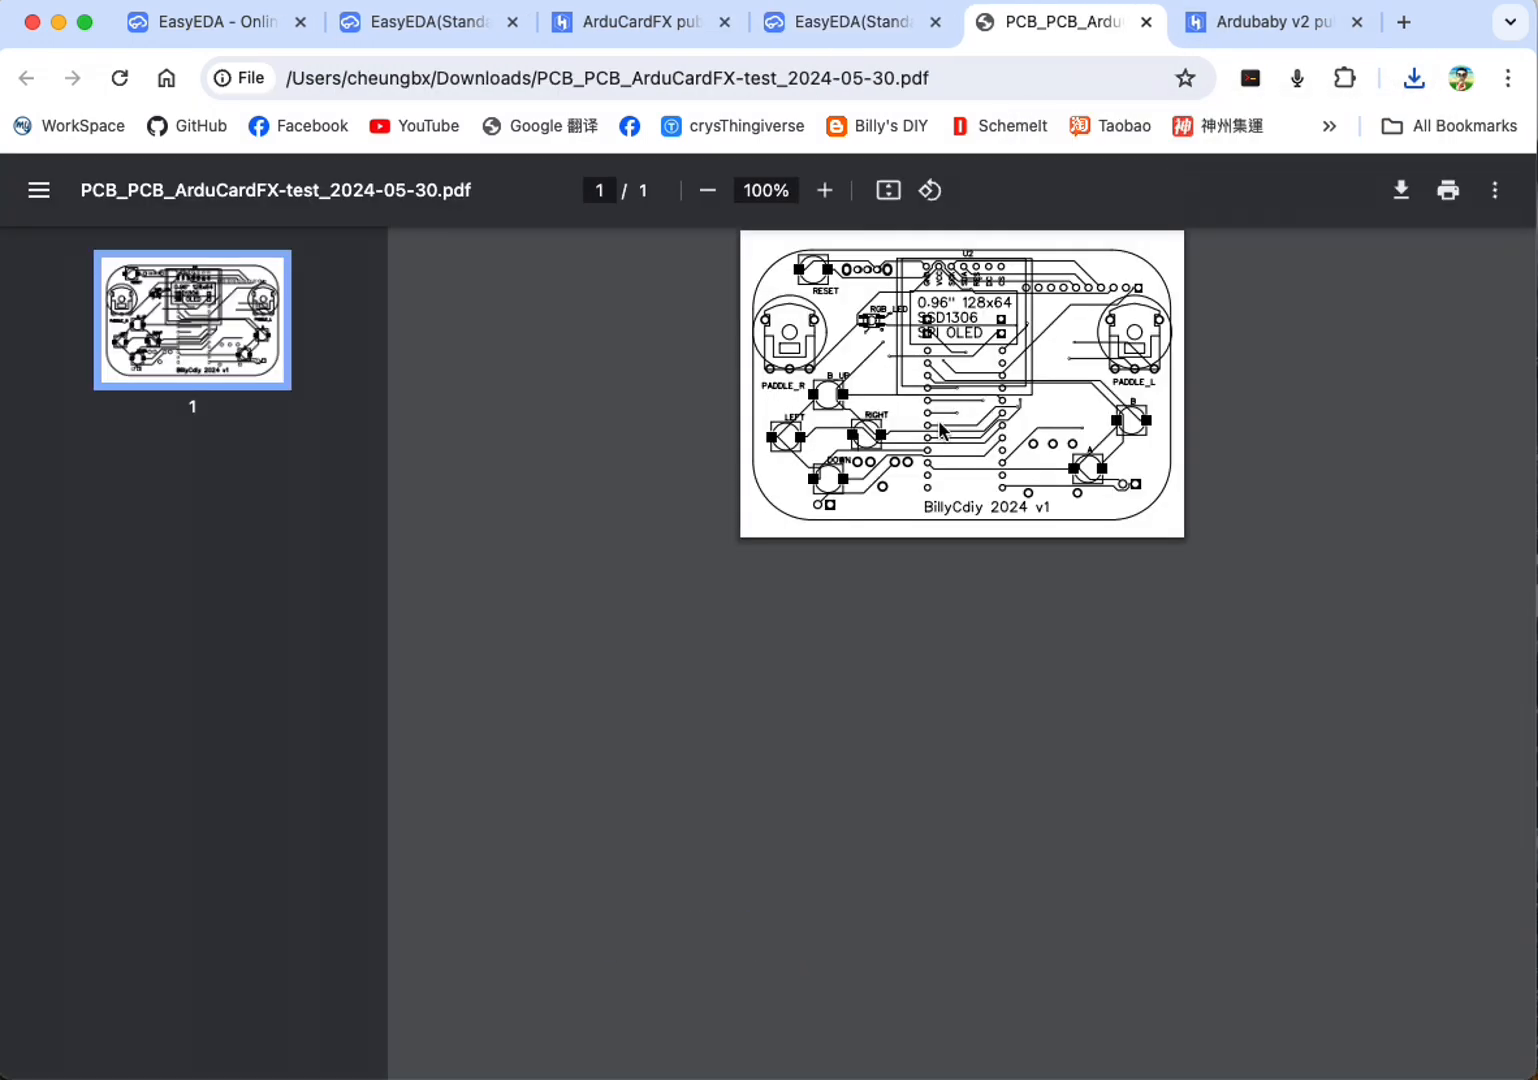
right_click(873, 402)
click(643, 566)
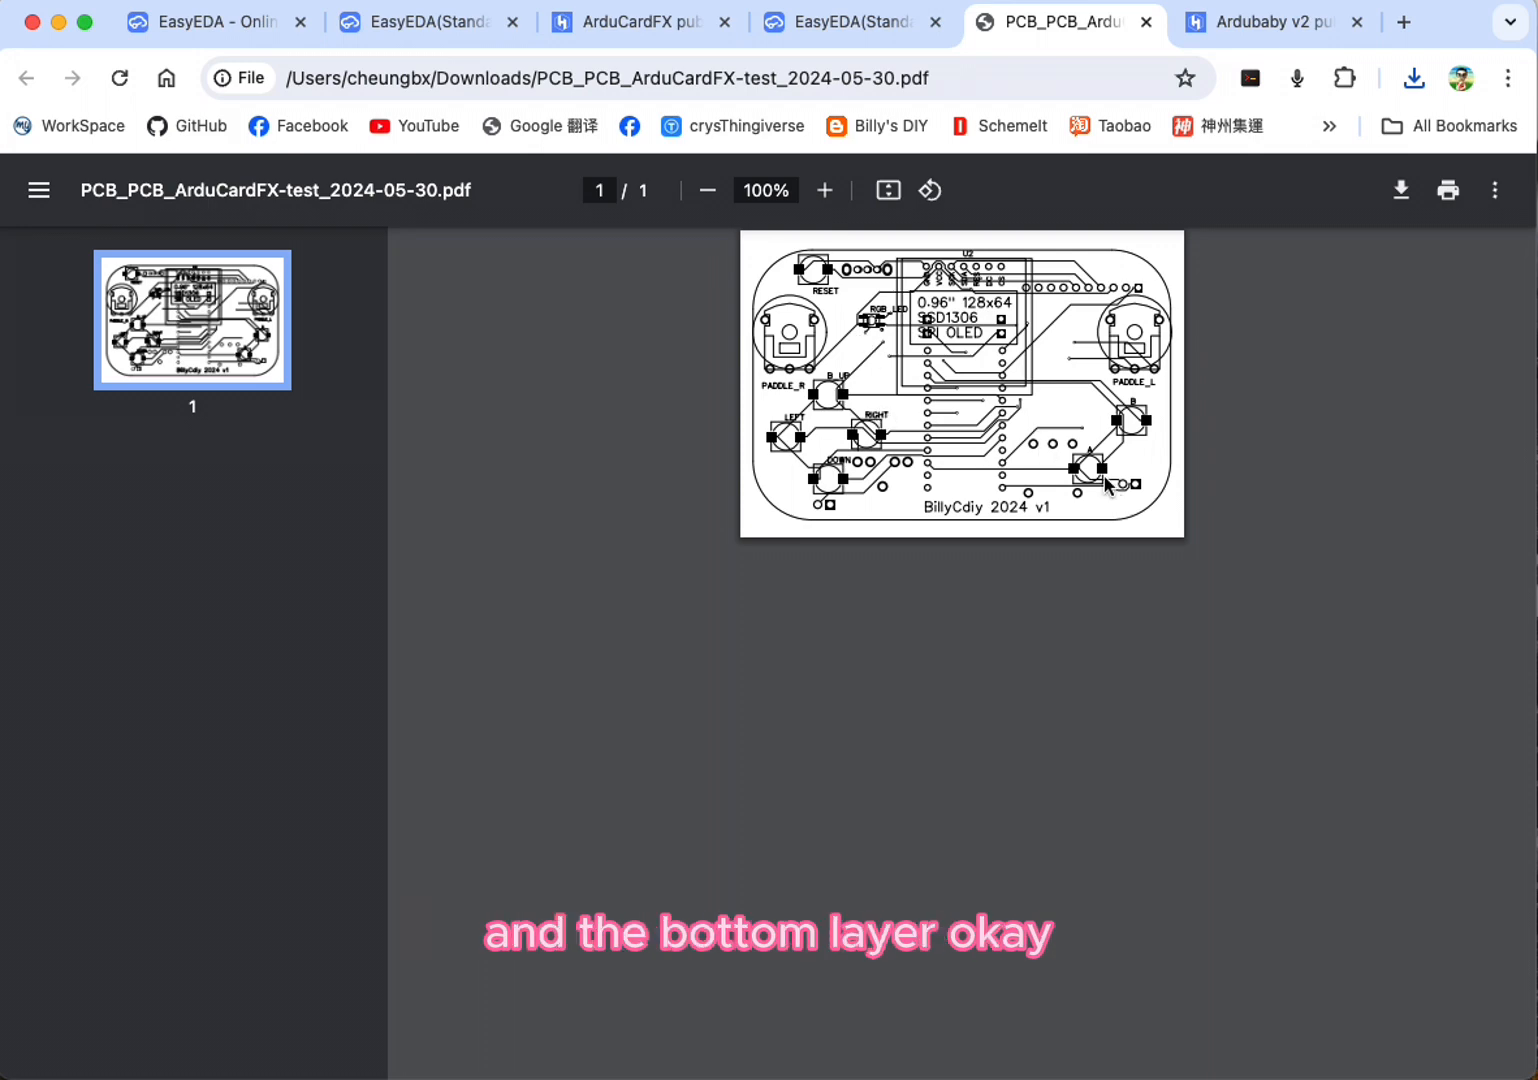
click(1147, 22)
Step: Export the PCB as a merged-layer, black-on-white PNG at 1x size with full graphics
click(218, 178)
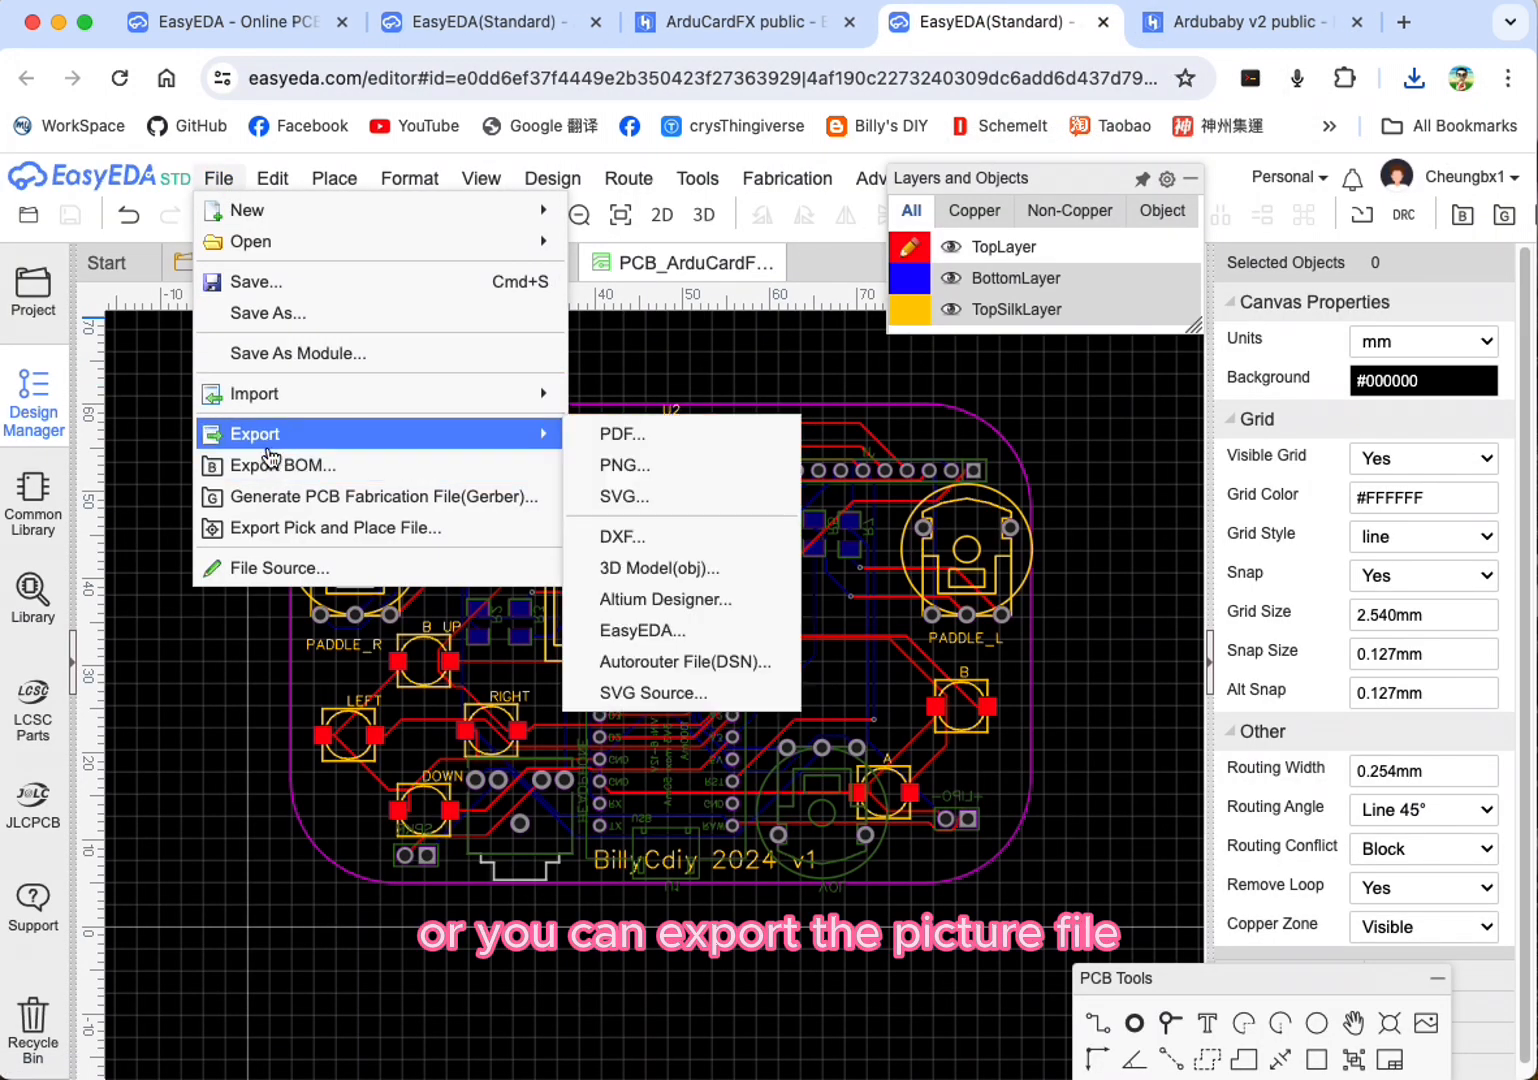
mouse_move(500, 434)
click(606, 463)
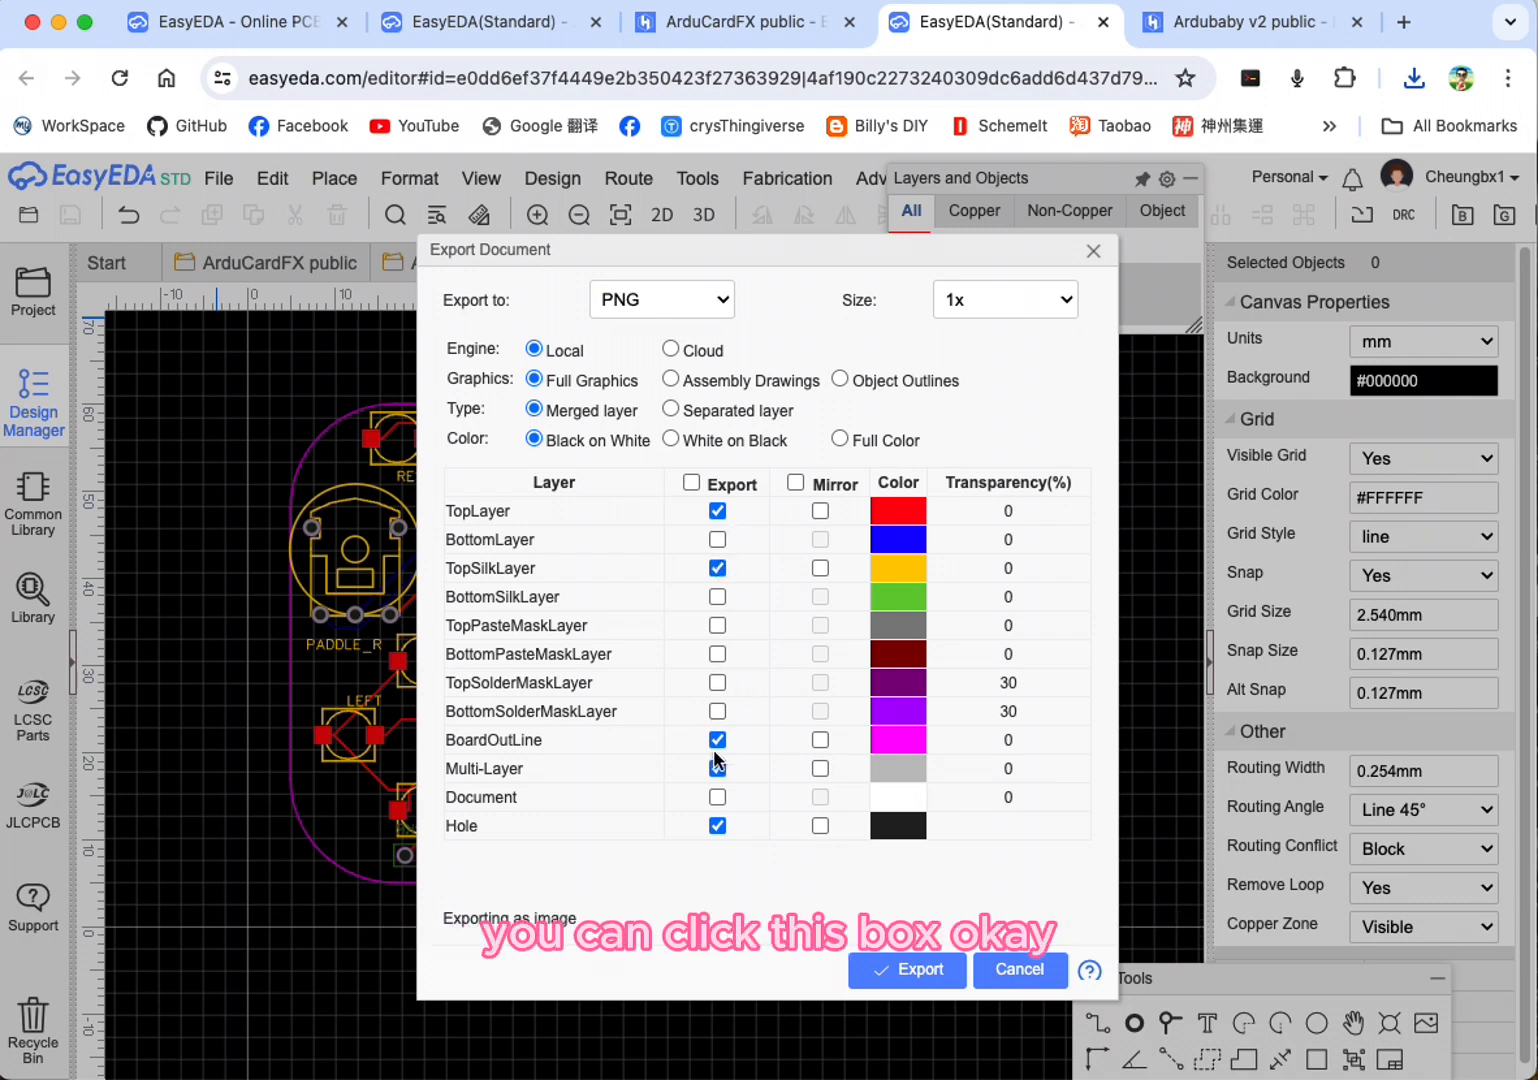
click(920, 970)
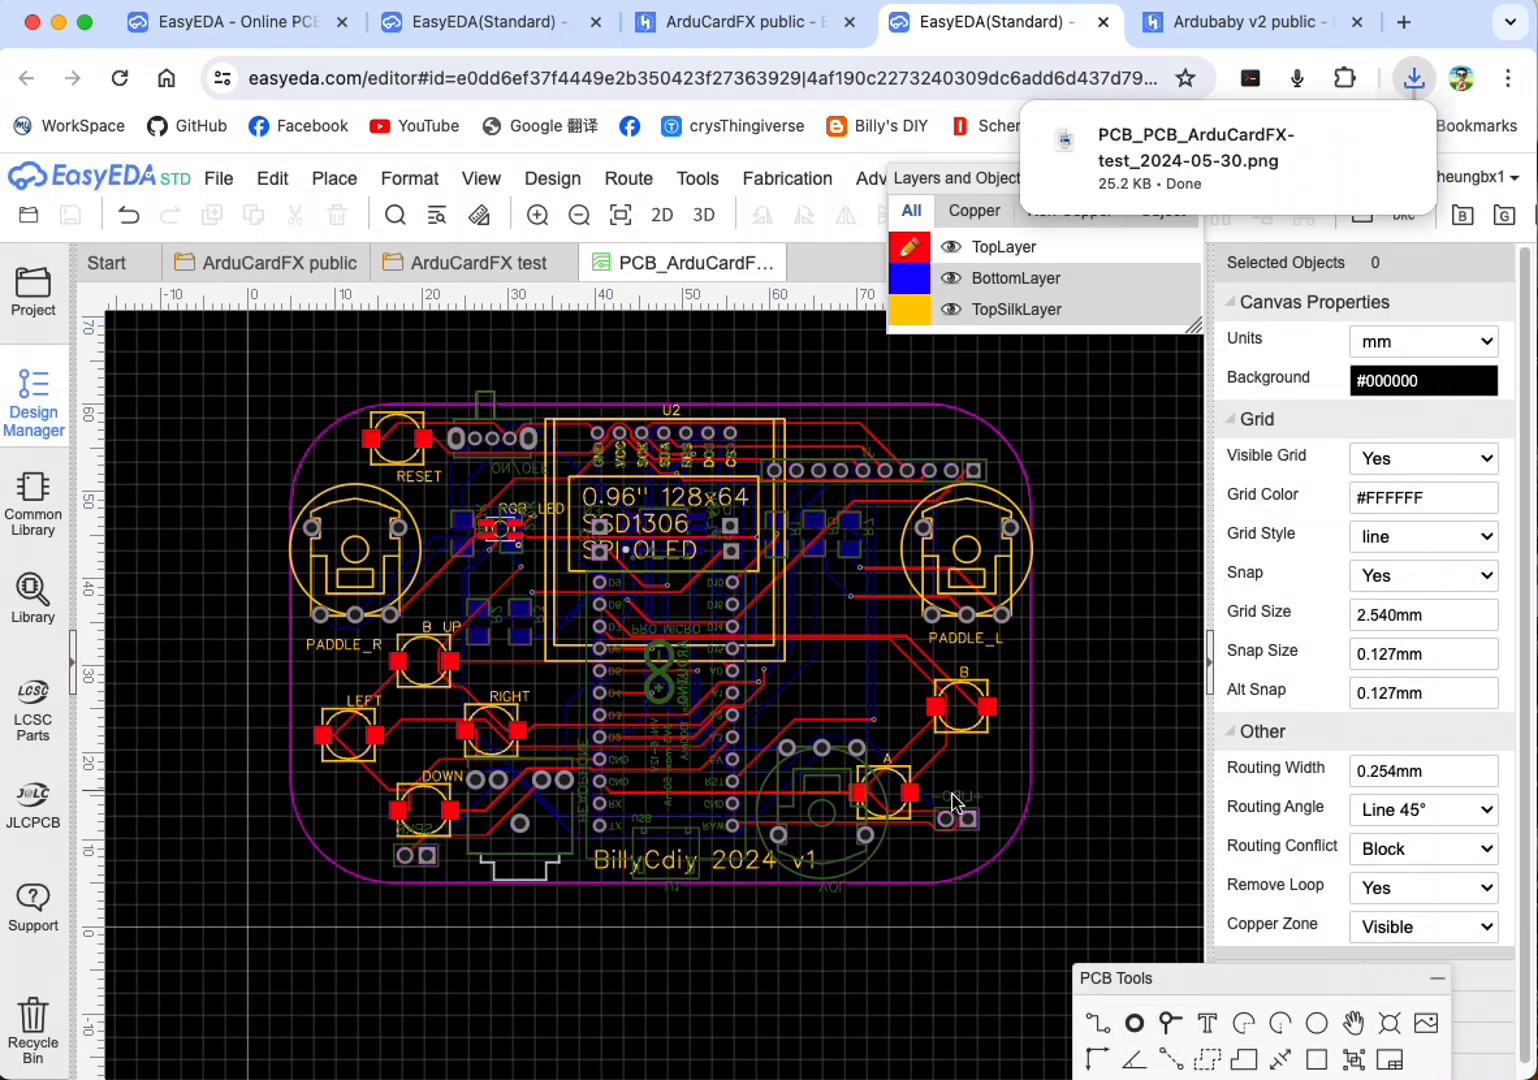
Step: Open the downloaded PNG, enlarge its window to examine the image sharpness, and close it
click(1187, 148)
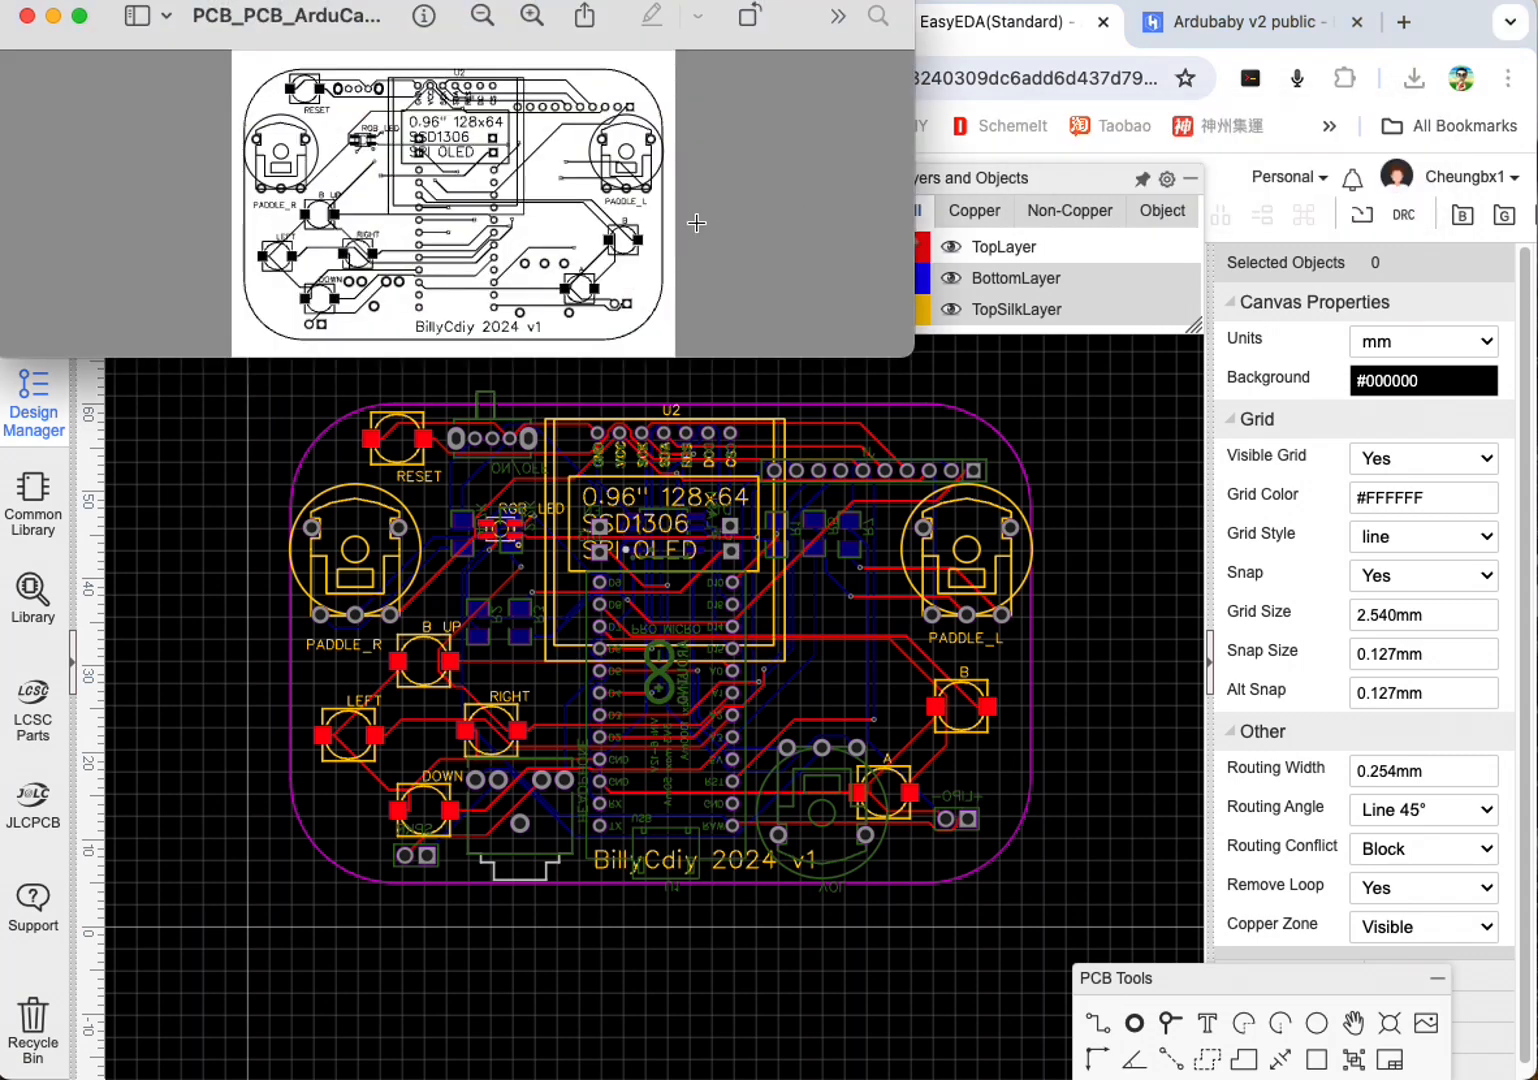
drag(1192, 537, 1487, 710)
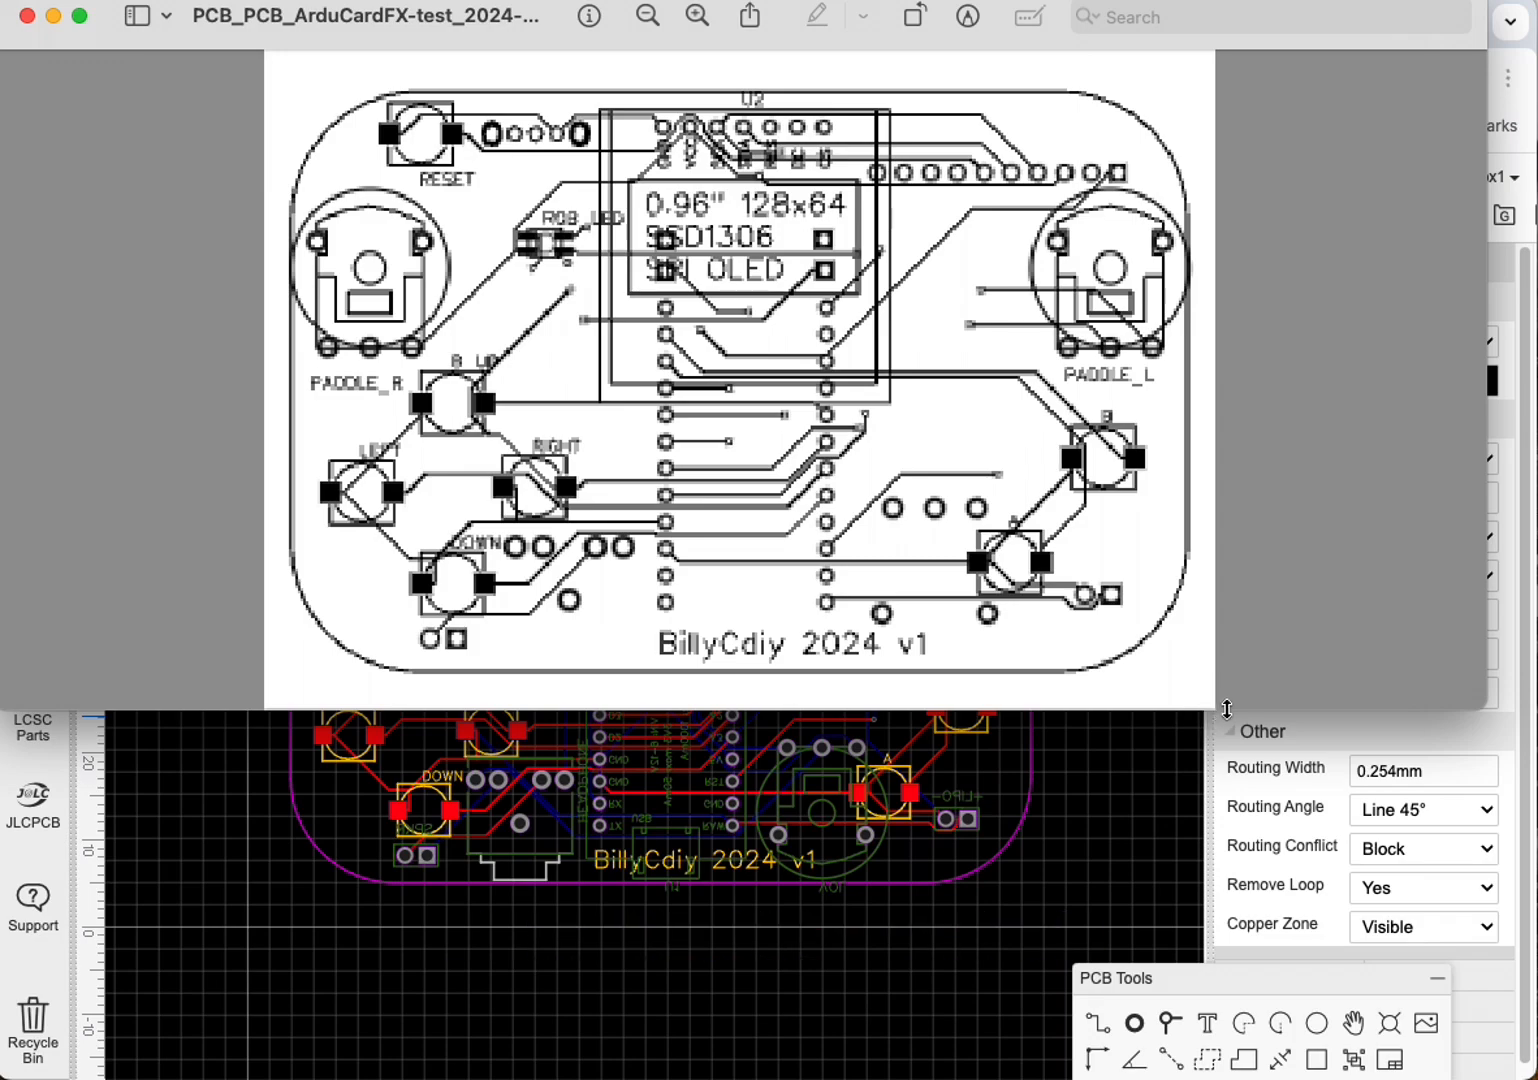
drag(1211, 709, 1092, 316)
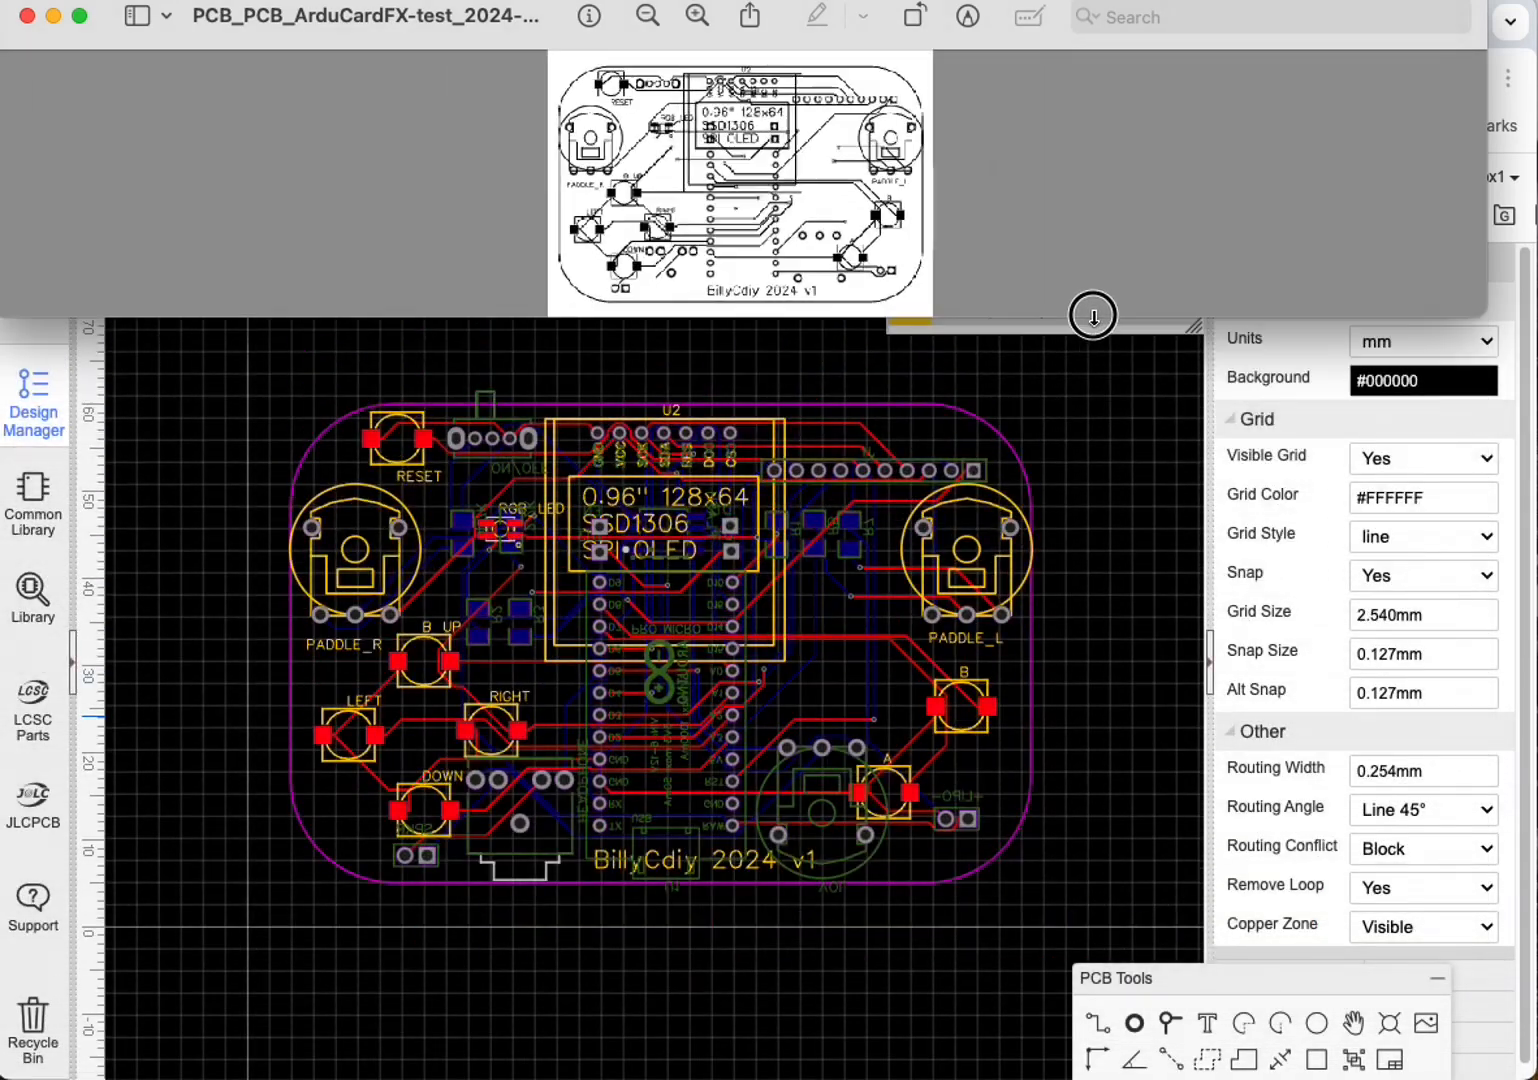
click(27, 16)
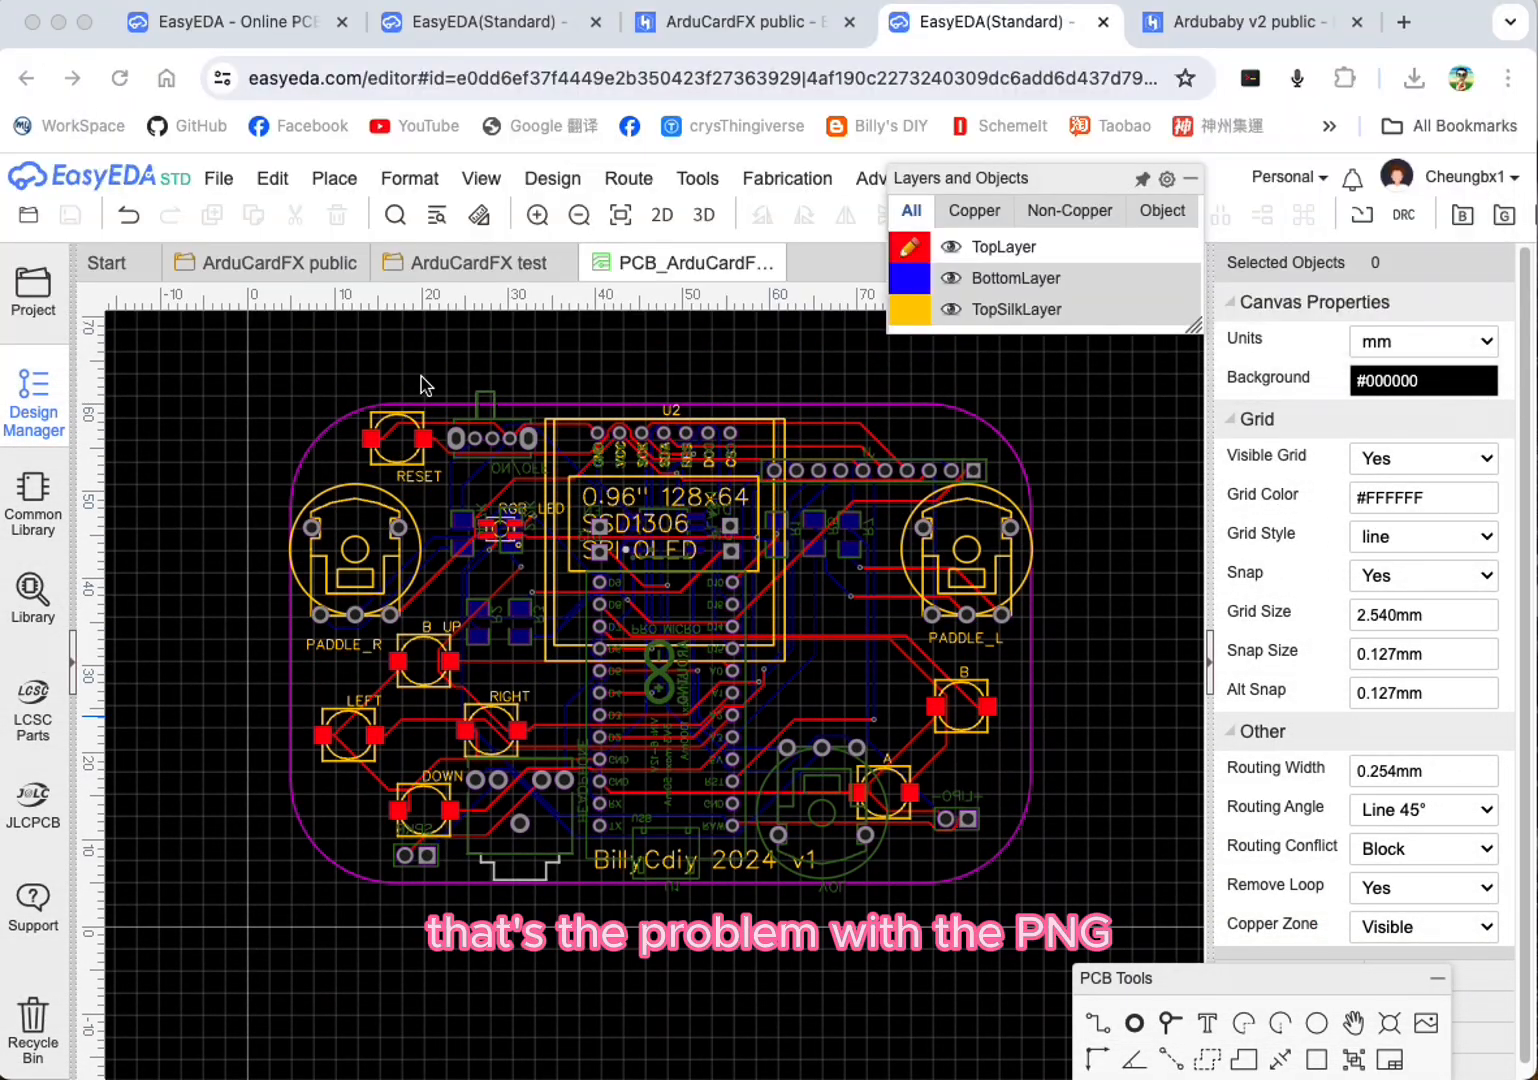
Step: Export the PCB as a merged-layer, black-on-white SVG at 1x size with full graphics
click(220, 178)
mouse_move(480, 433)
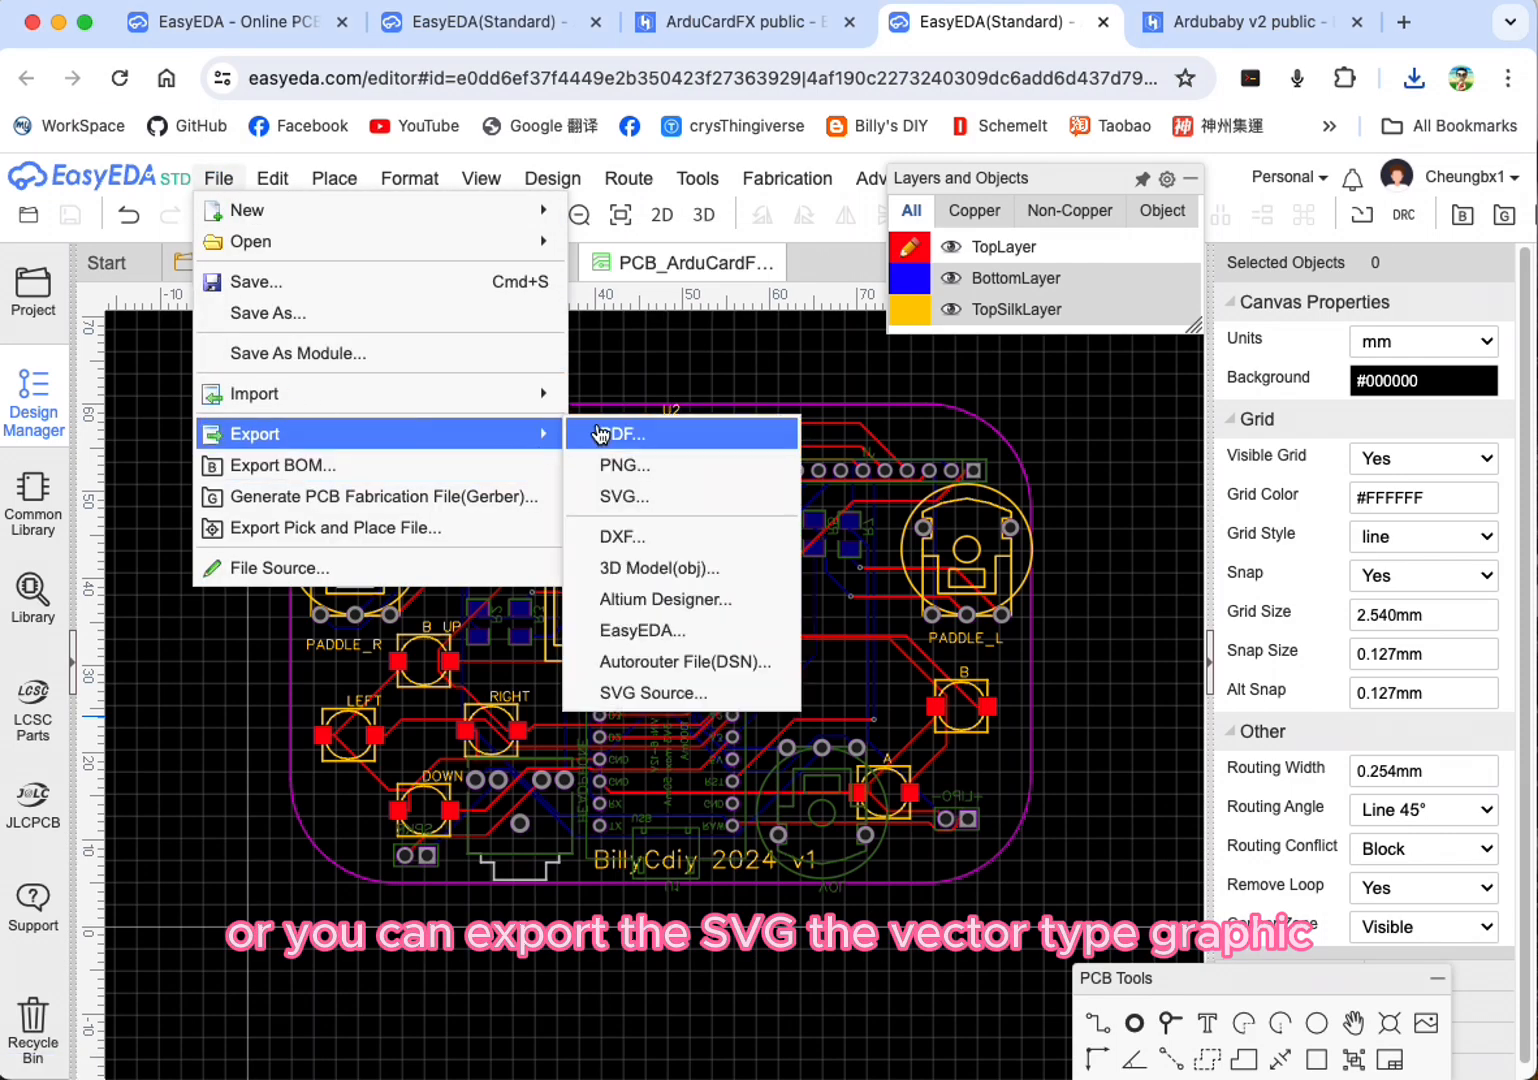
click(678, 492)
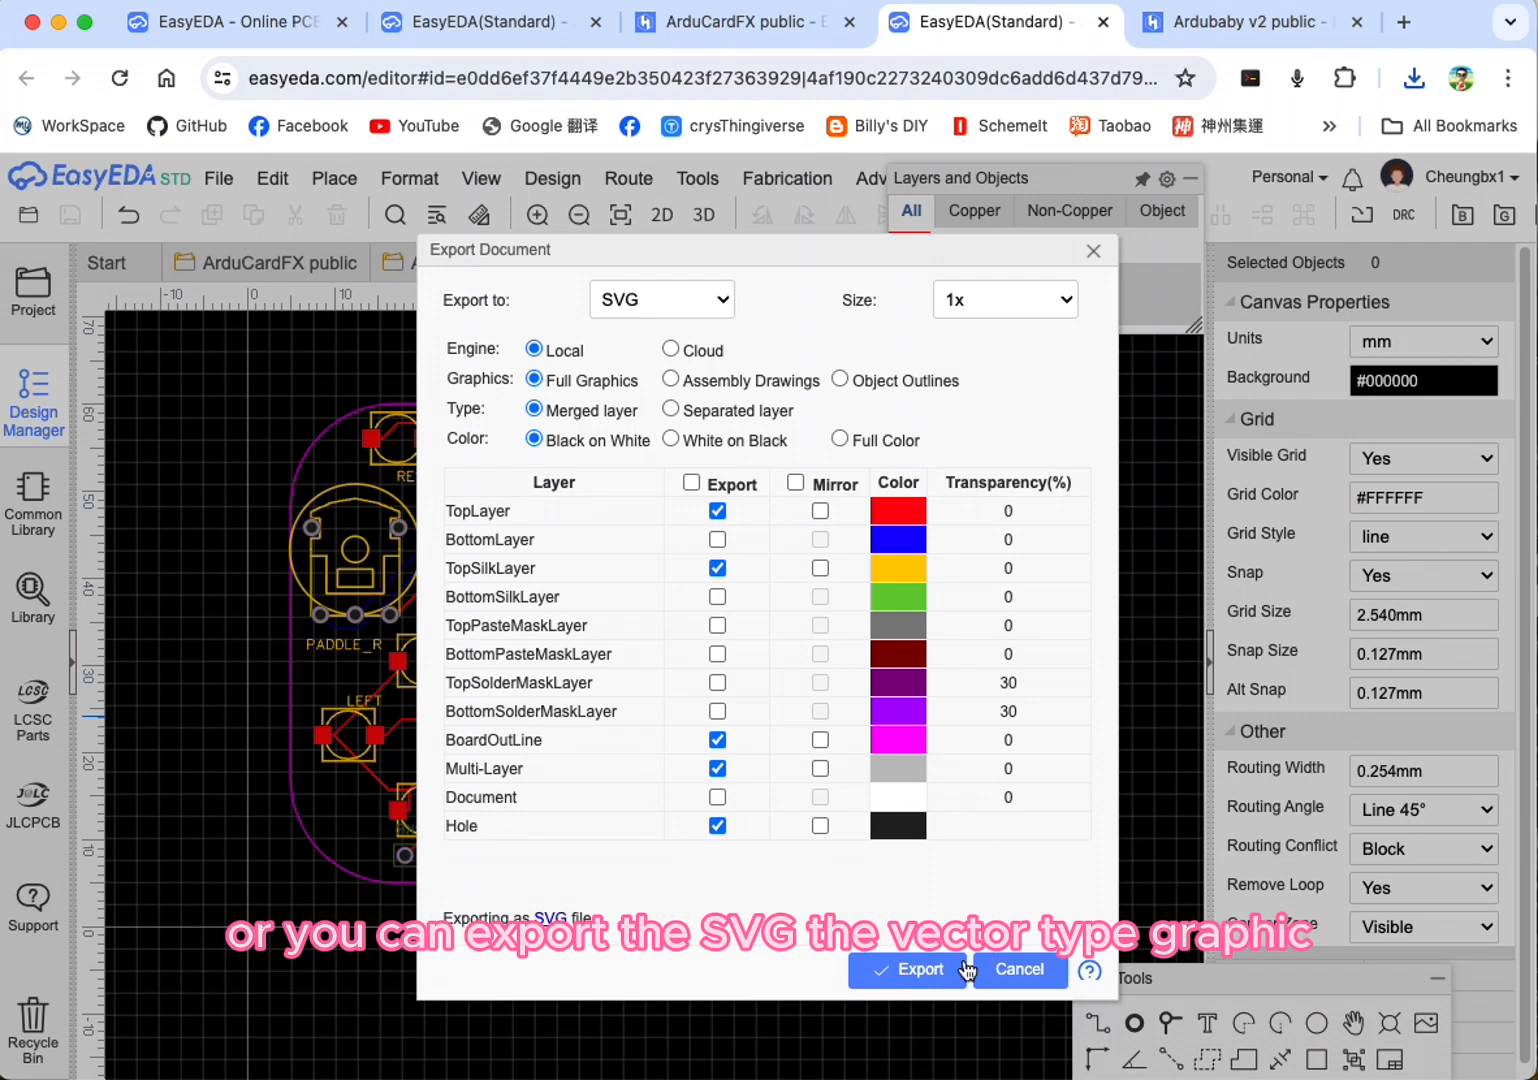
click(912, 969)
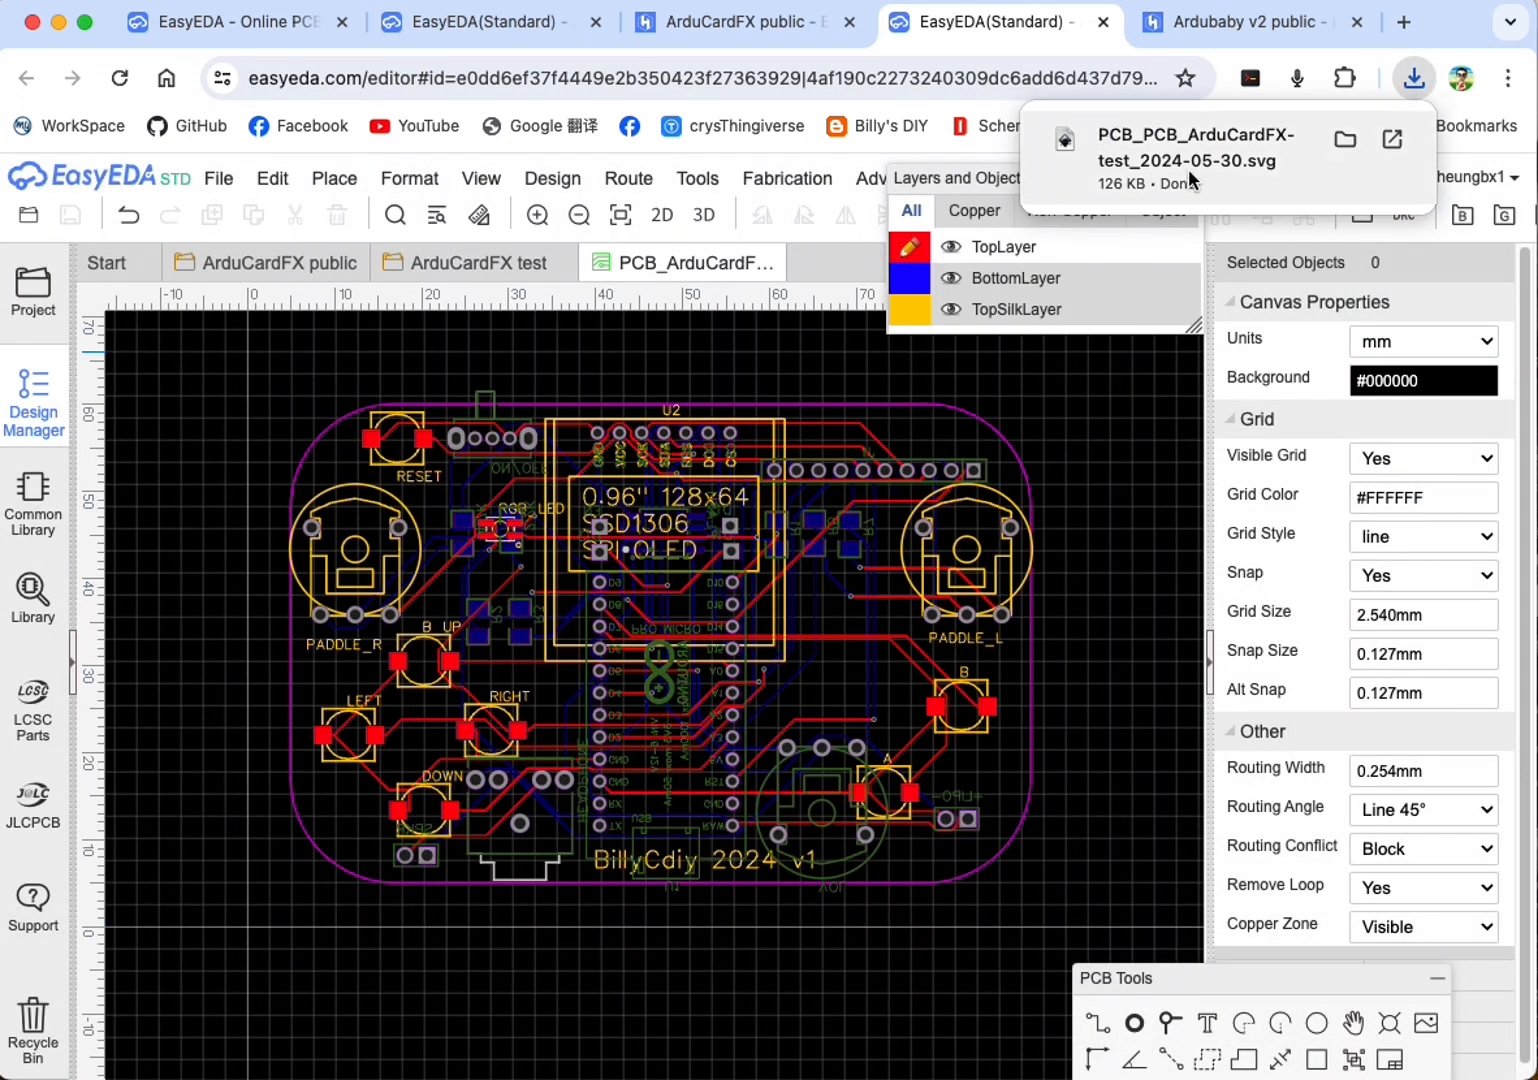
Step: Open the downloaded SVG, examine the vector artwork of the board and close it
click(1181, 155)
click(656, 569)
click(422, 453)
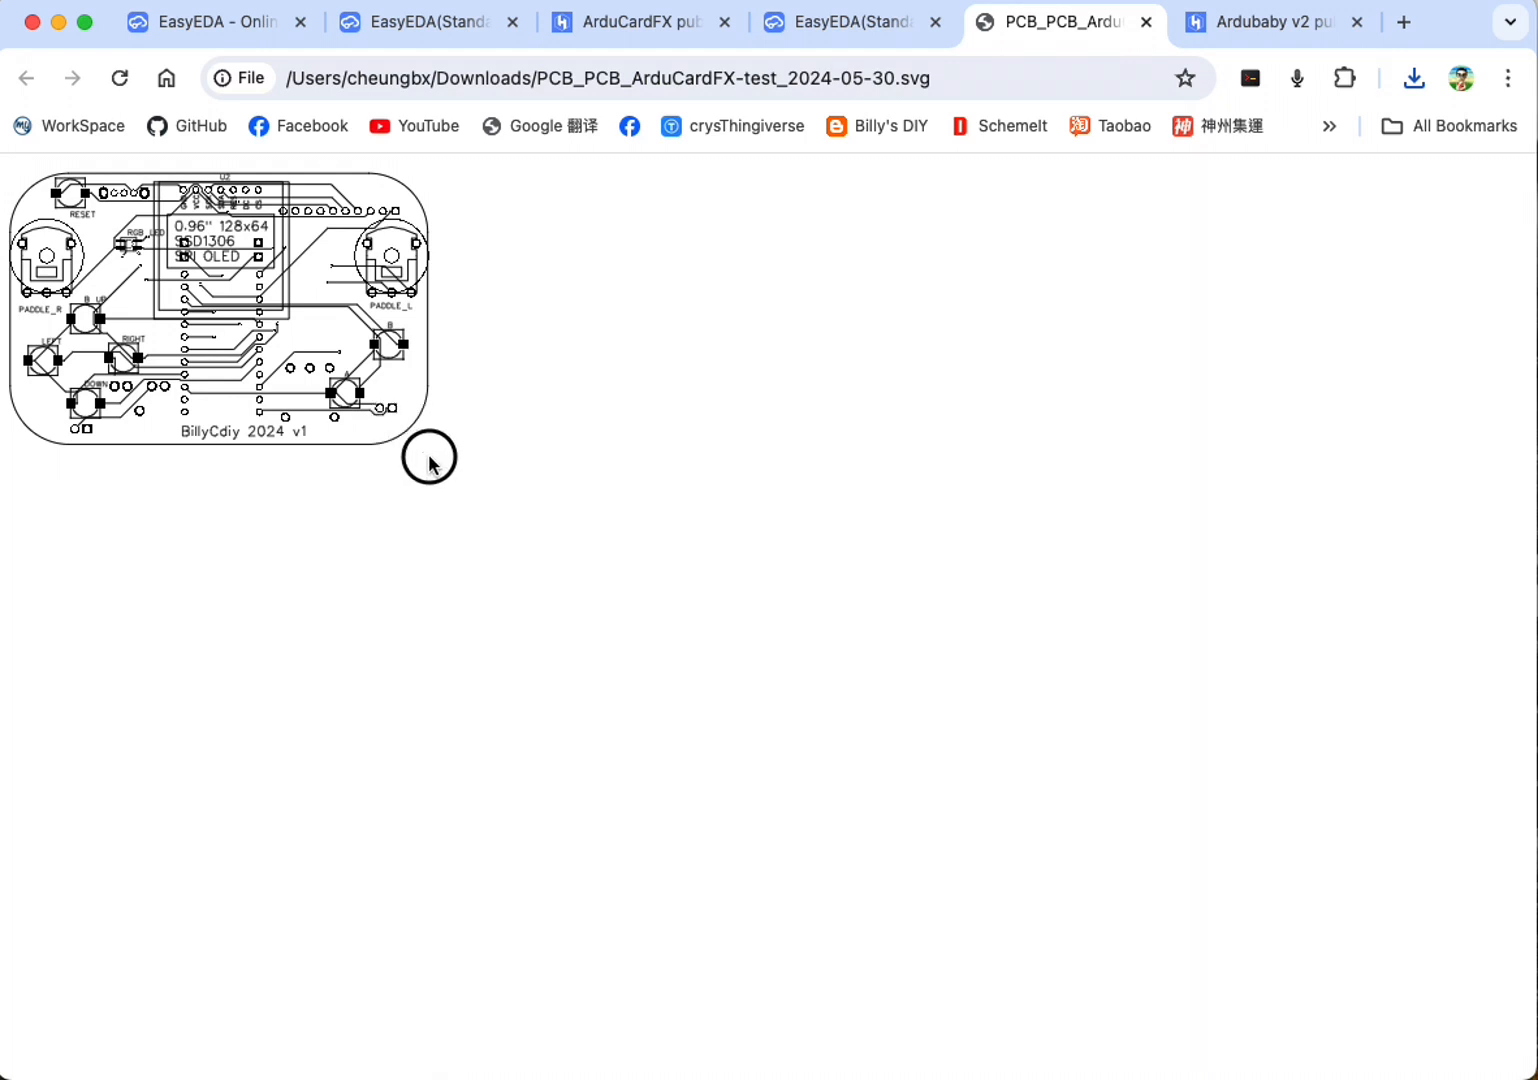
drag(223, 274, 305, 386)
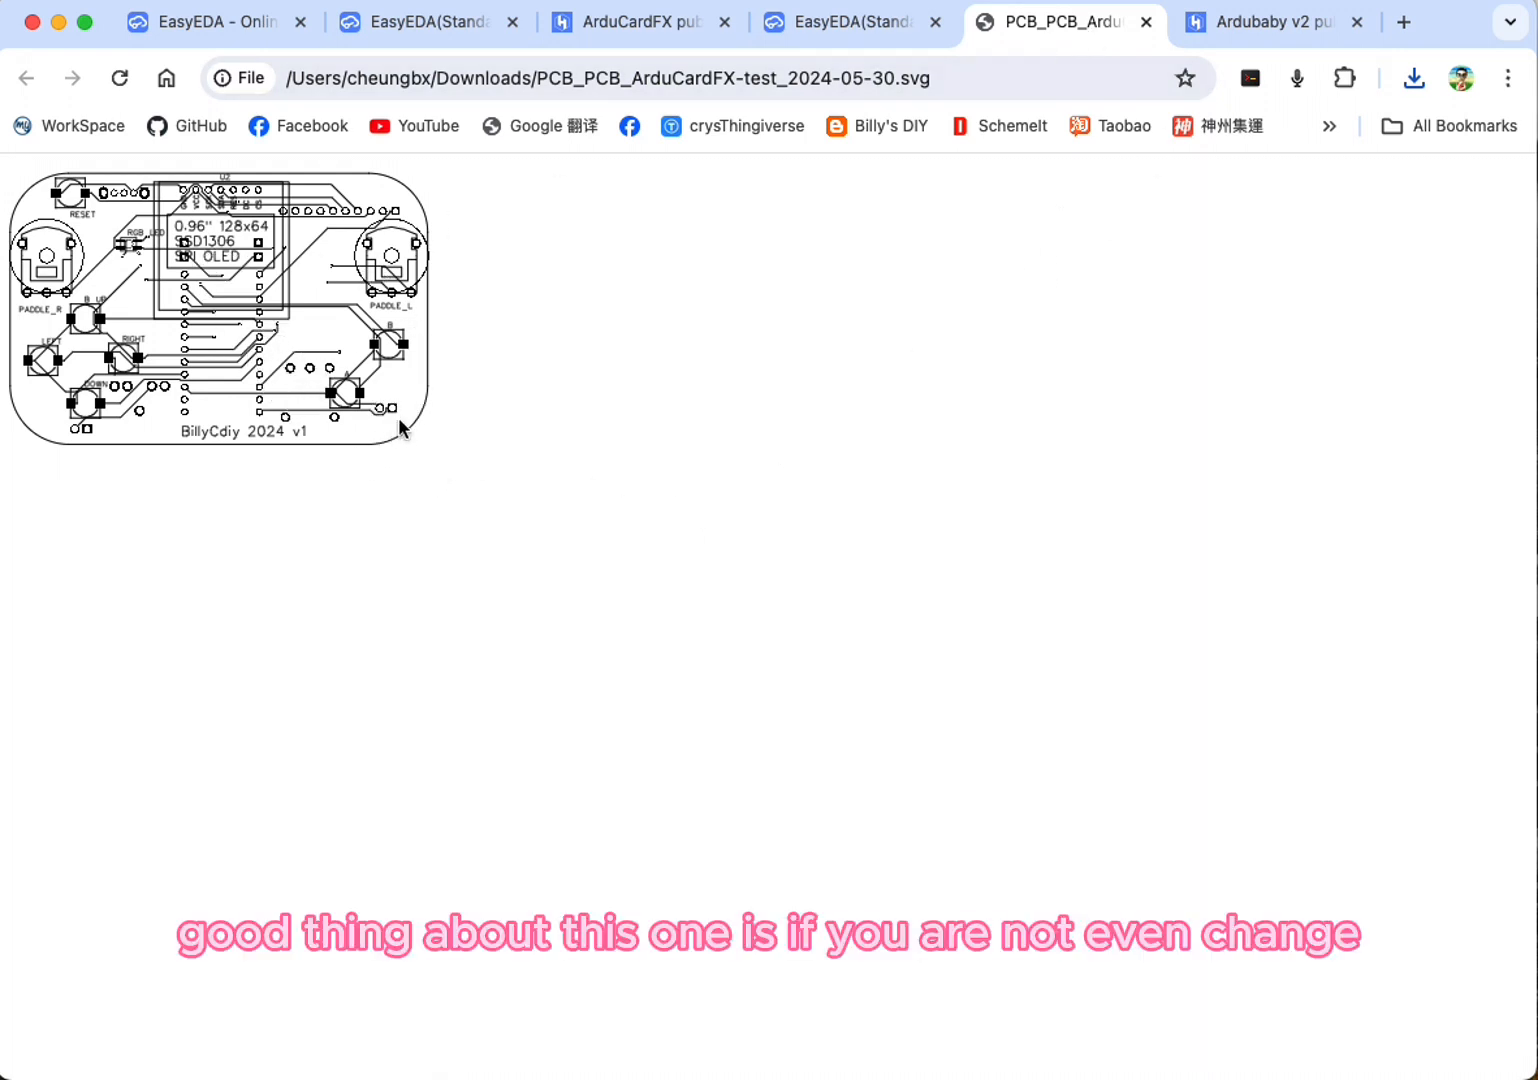
click(1145, 22)
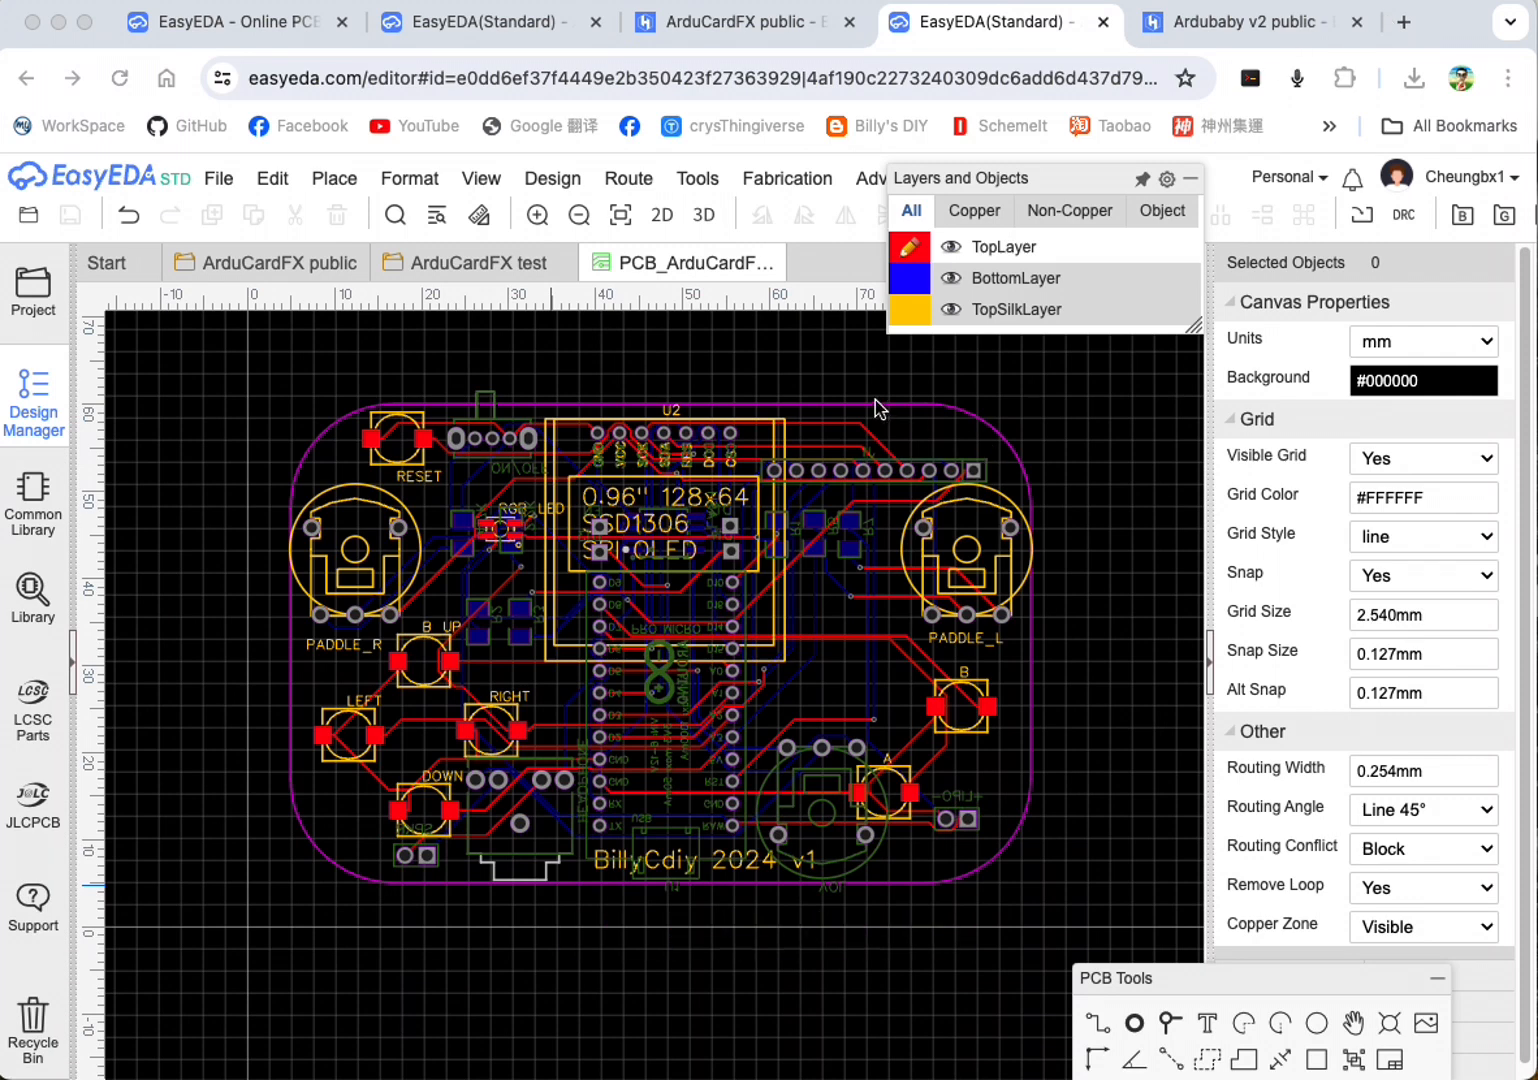
click(788, 384)
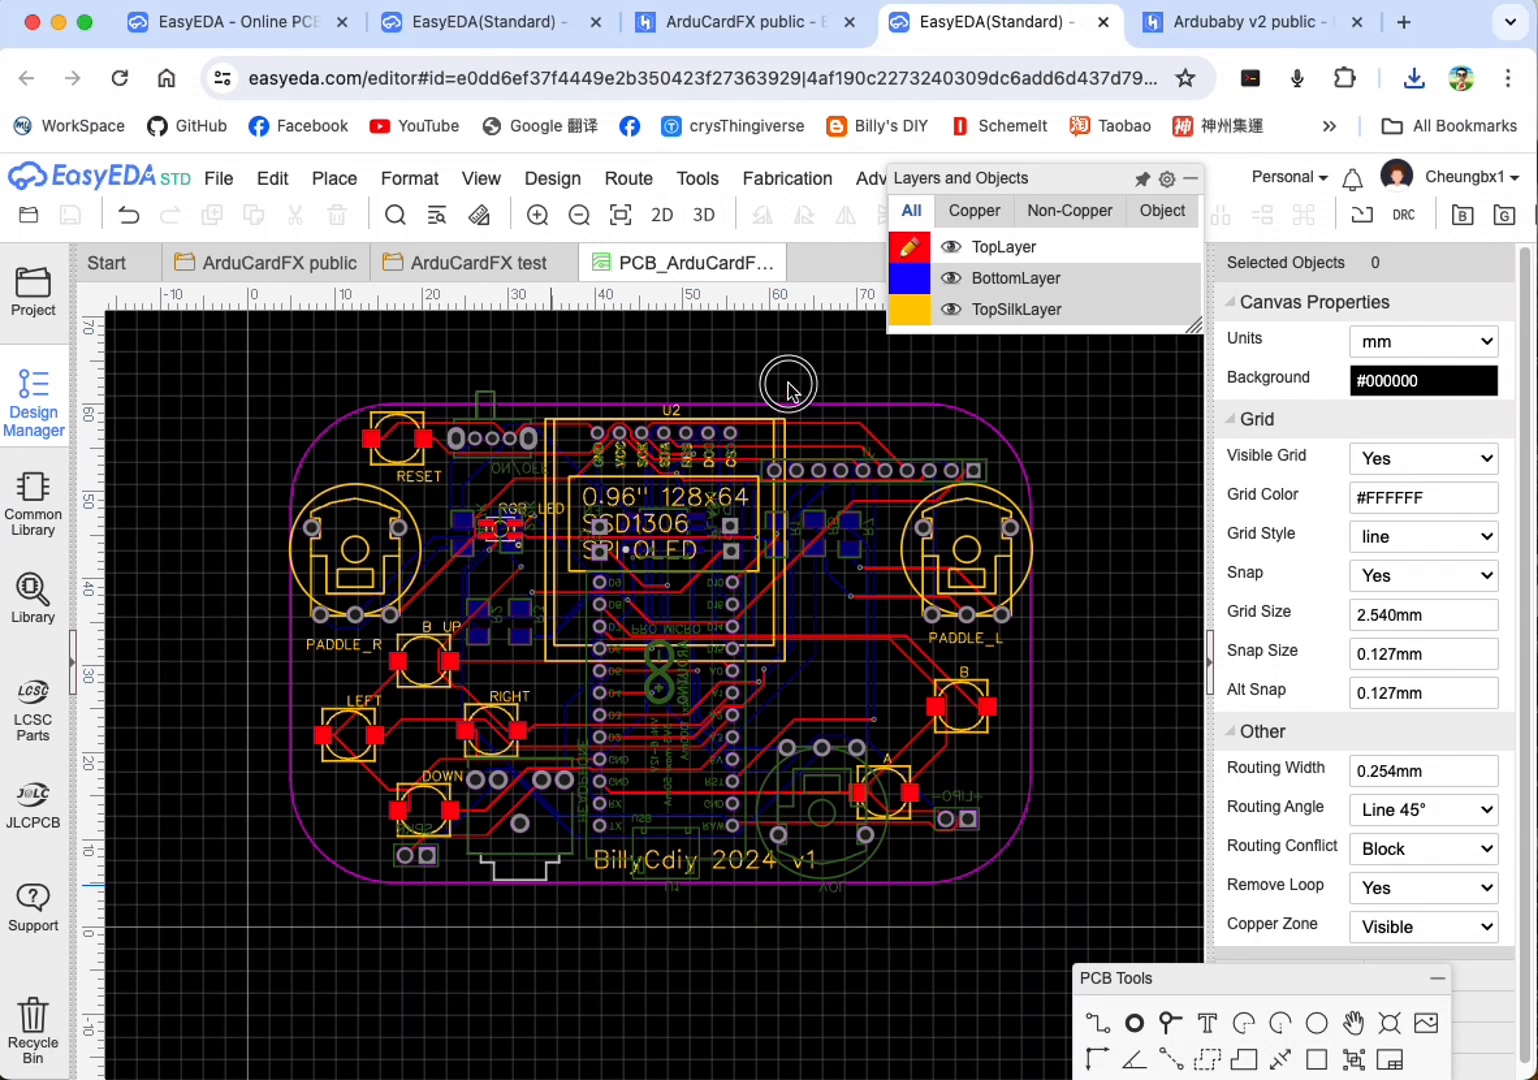
click(246, 423)
click(272, 178)
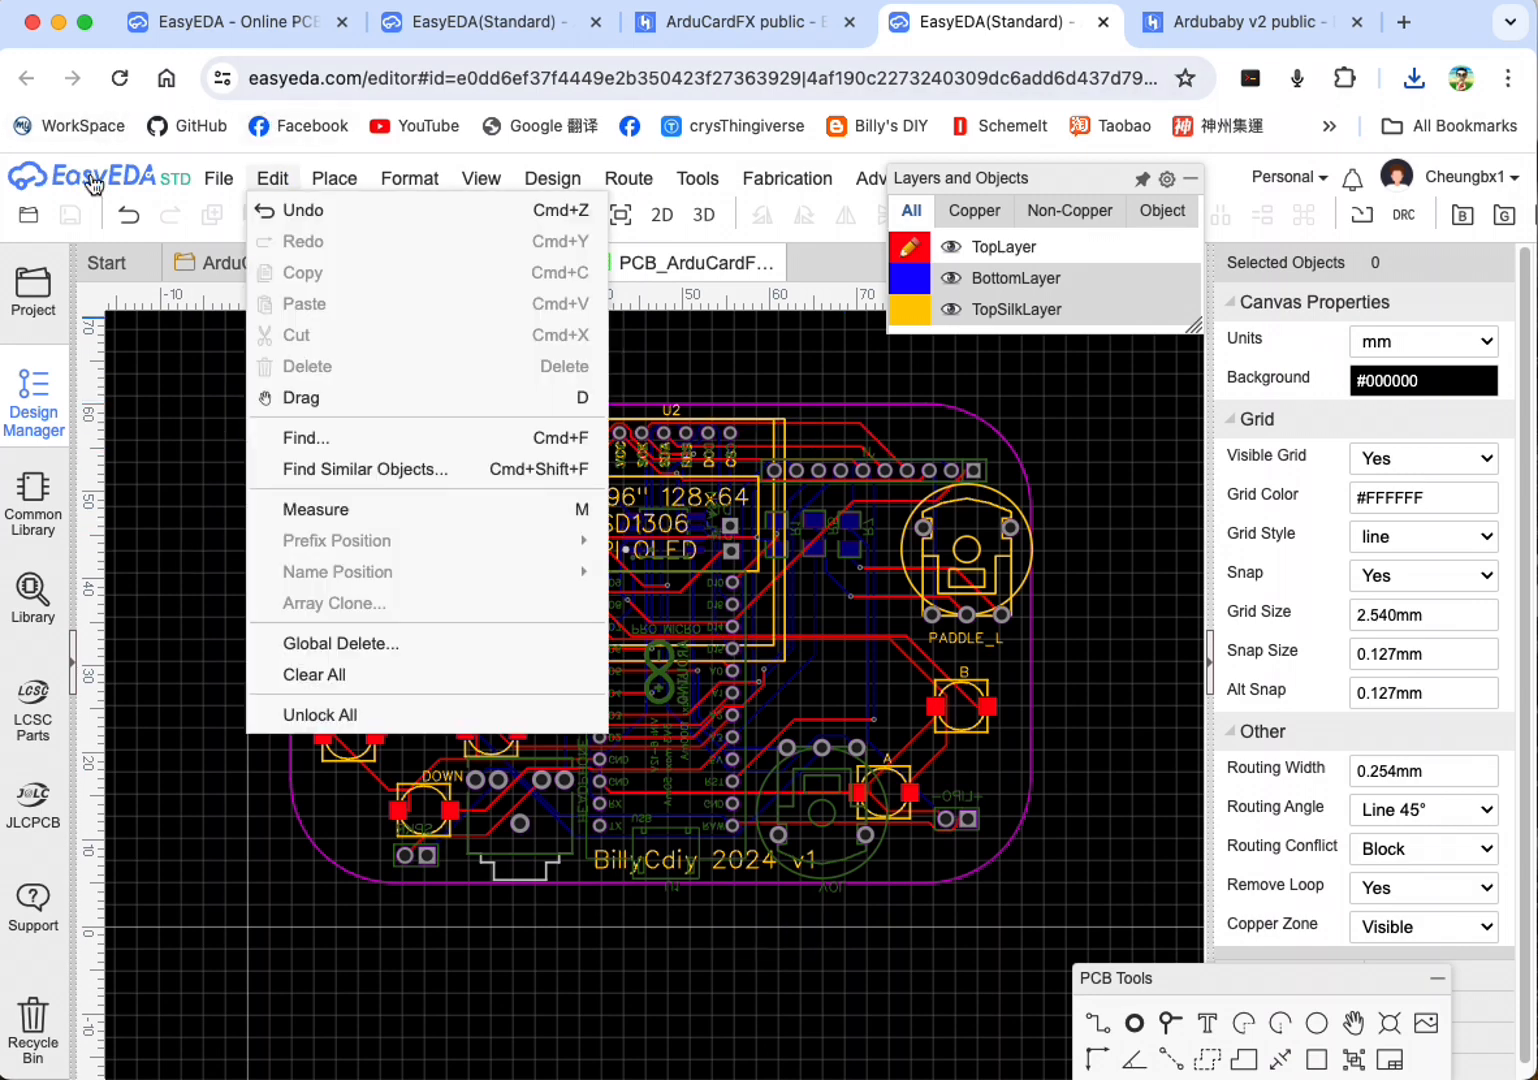
Step: Open the Gerber fabrication file generator with a design rule check beforehand, and close it without generating files
click(230, 182)
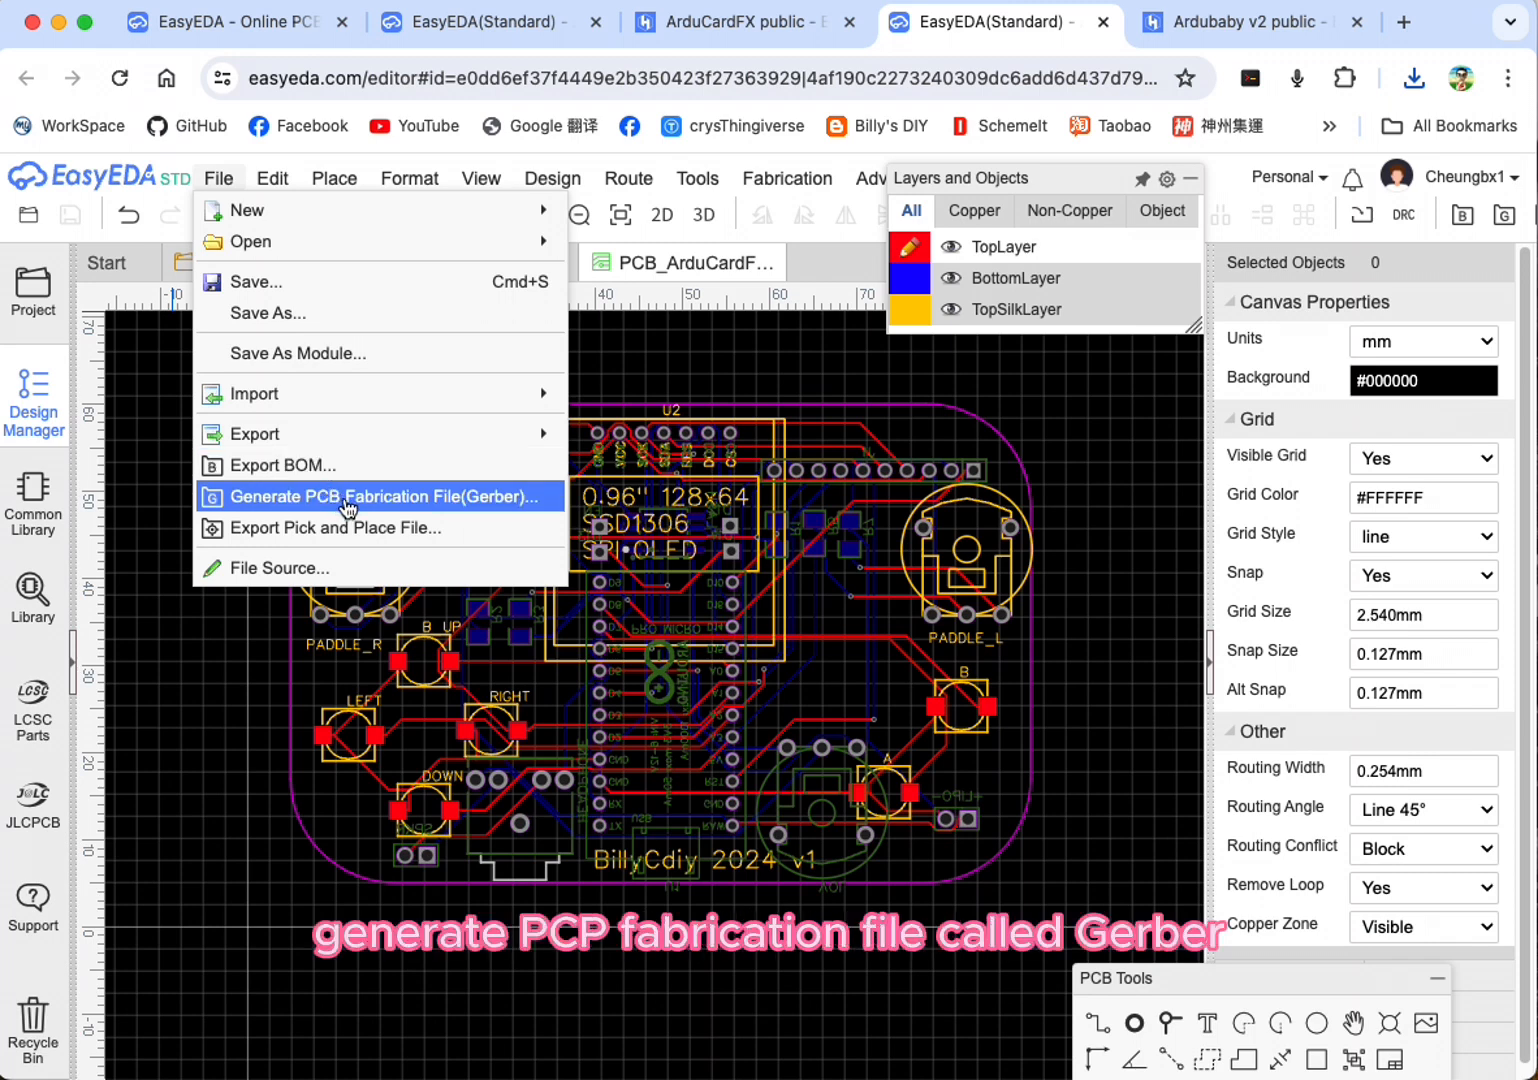
click(493, 498)
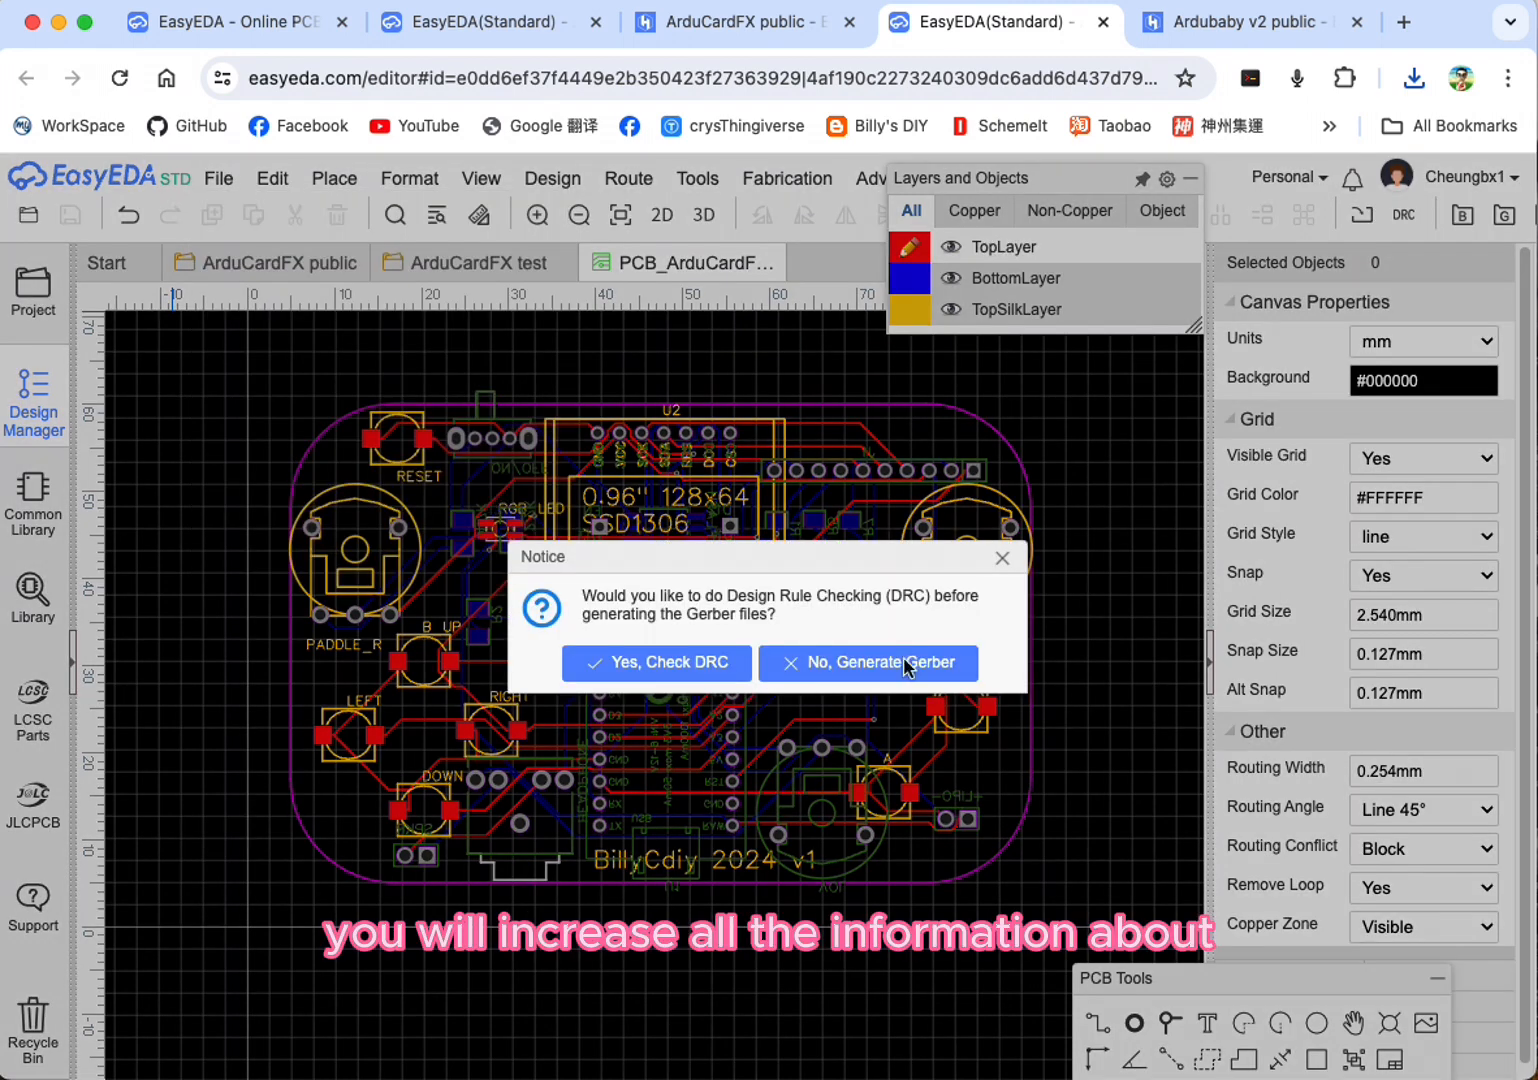
click(668, 664)
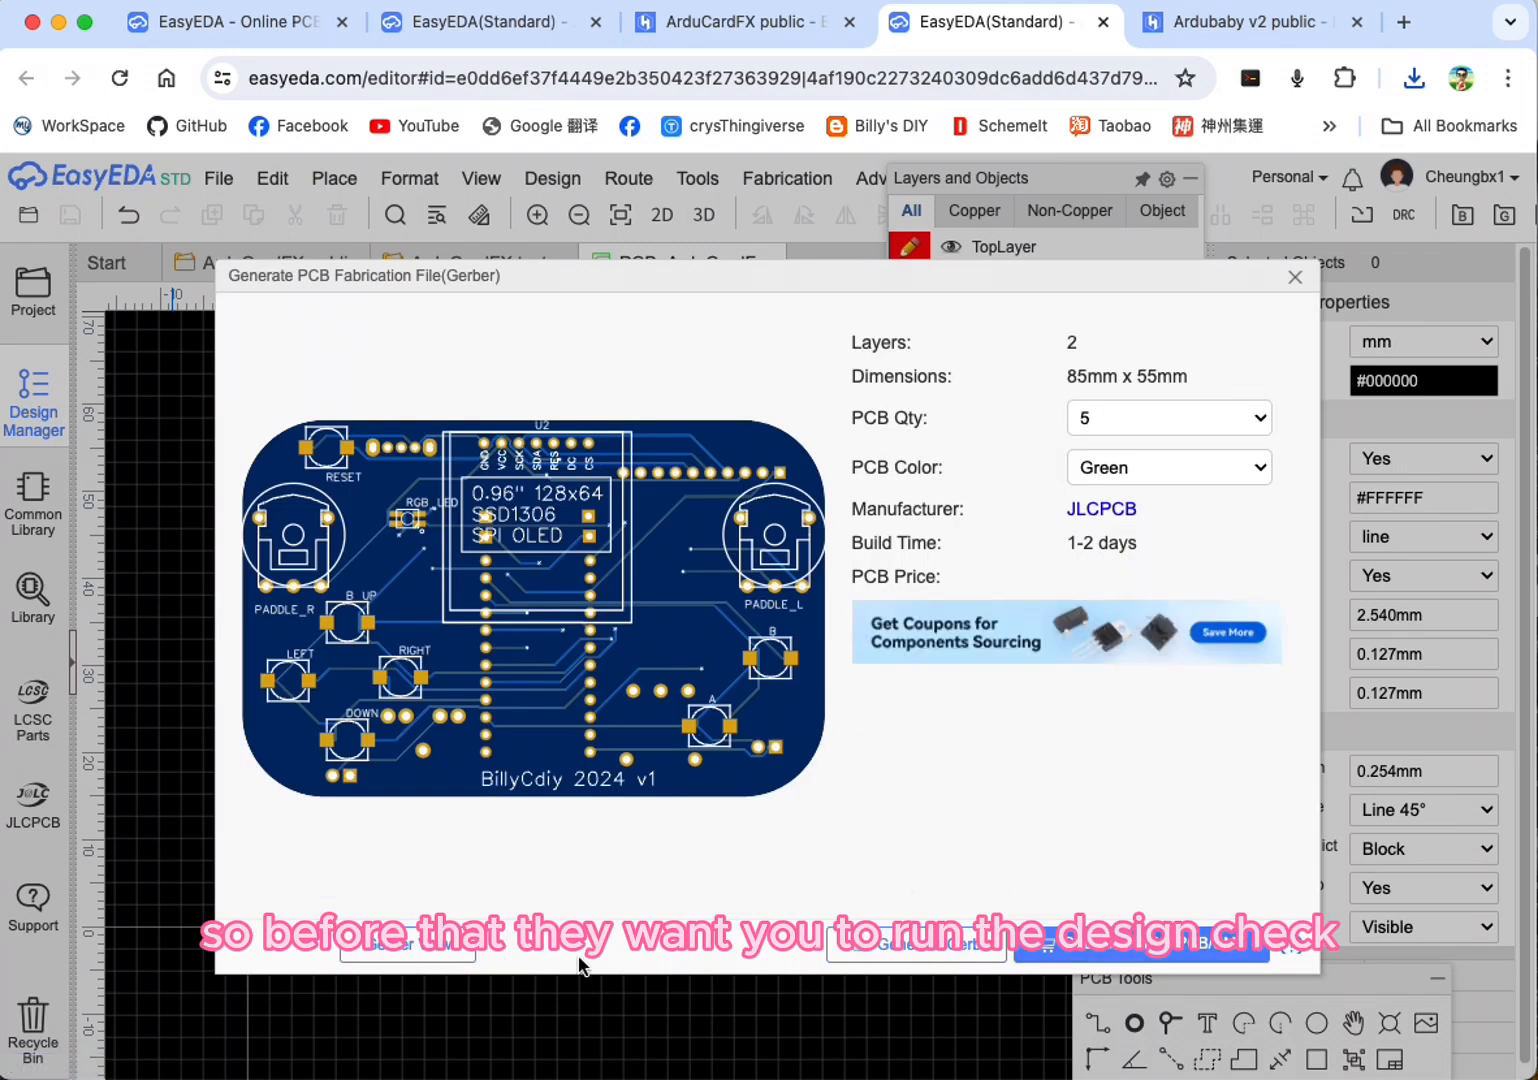
click(1295, 277)
Step: Run the design rule check on the PCB and review the DRC Errors list in the Design Manager
click(570, 184)
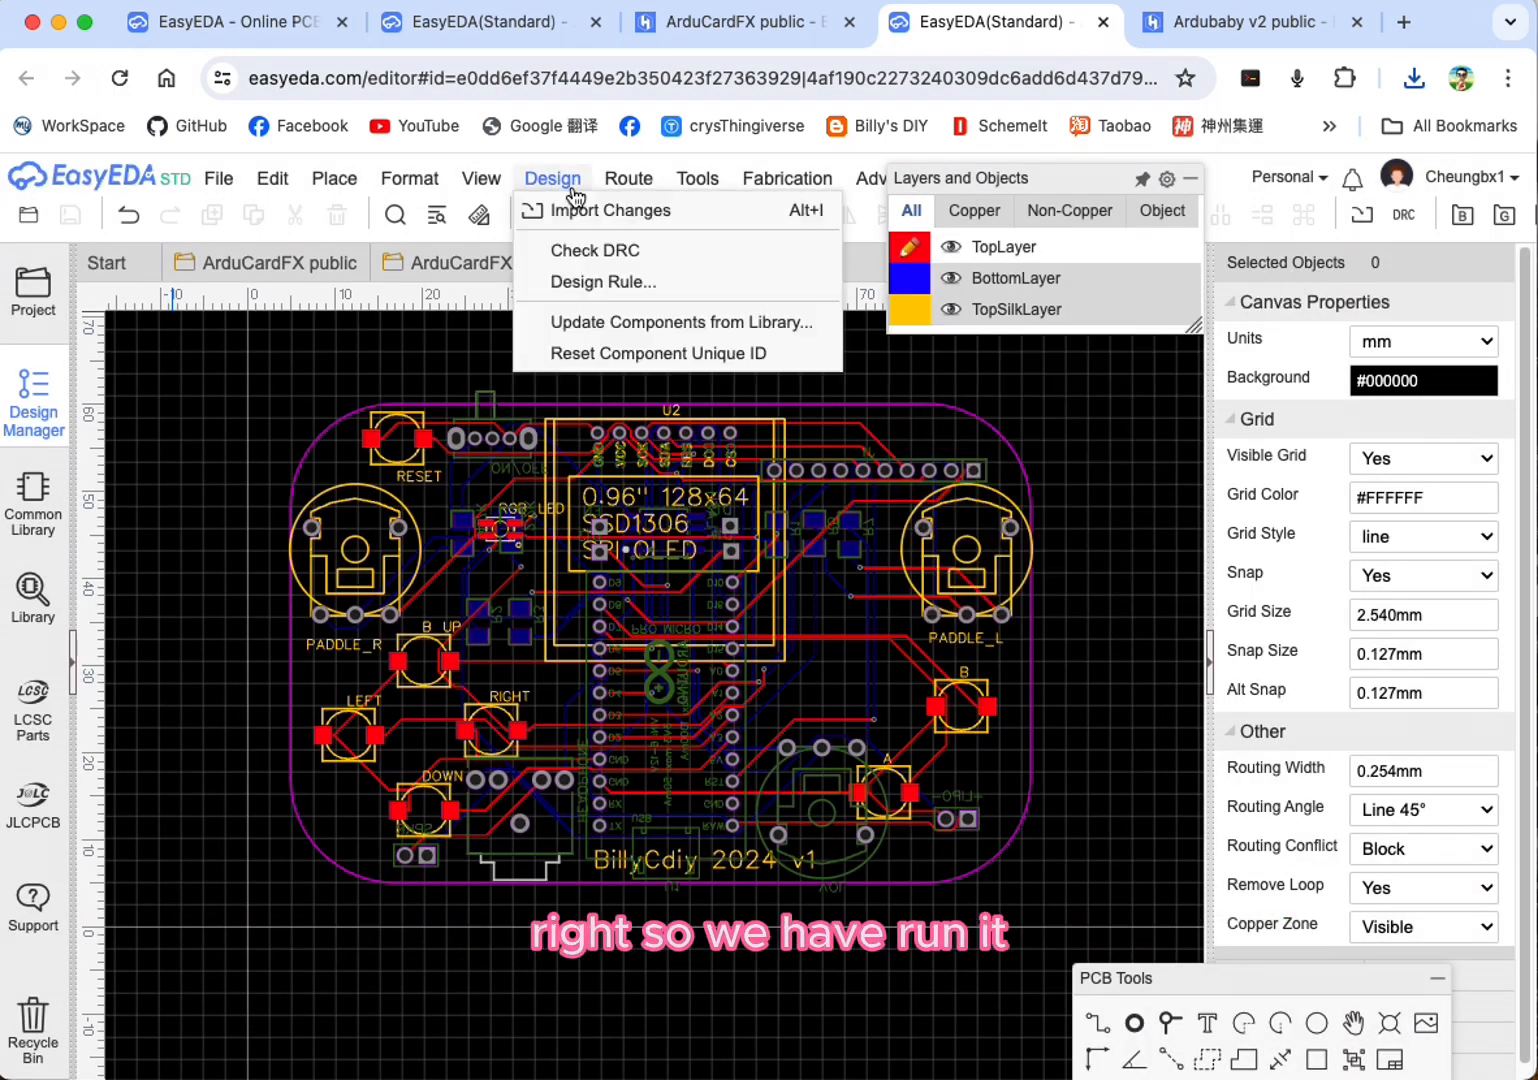
click(594, 250)
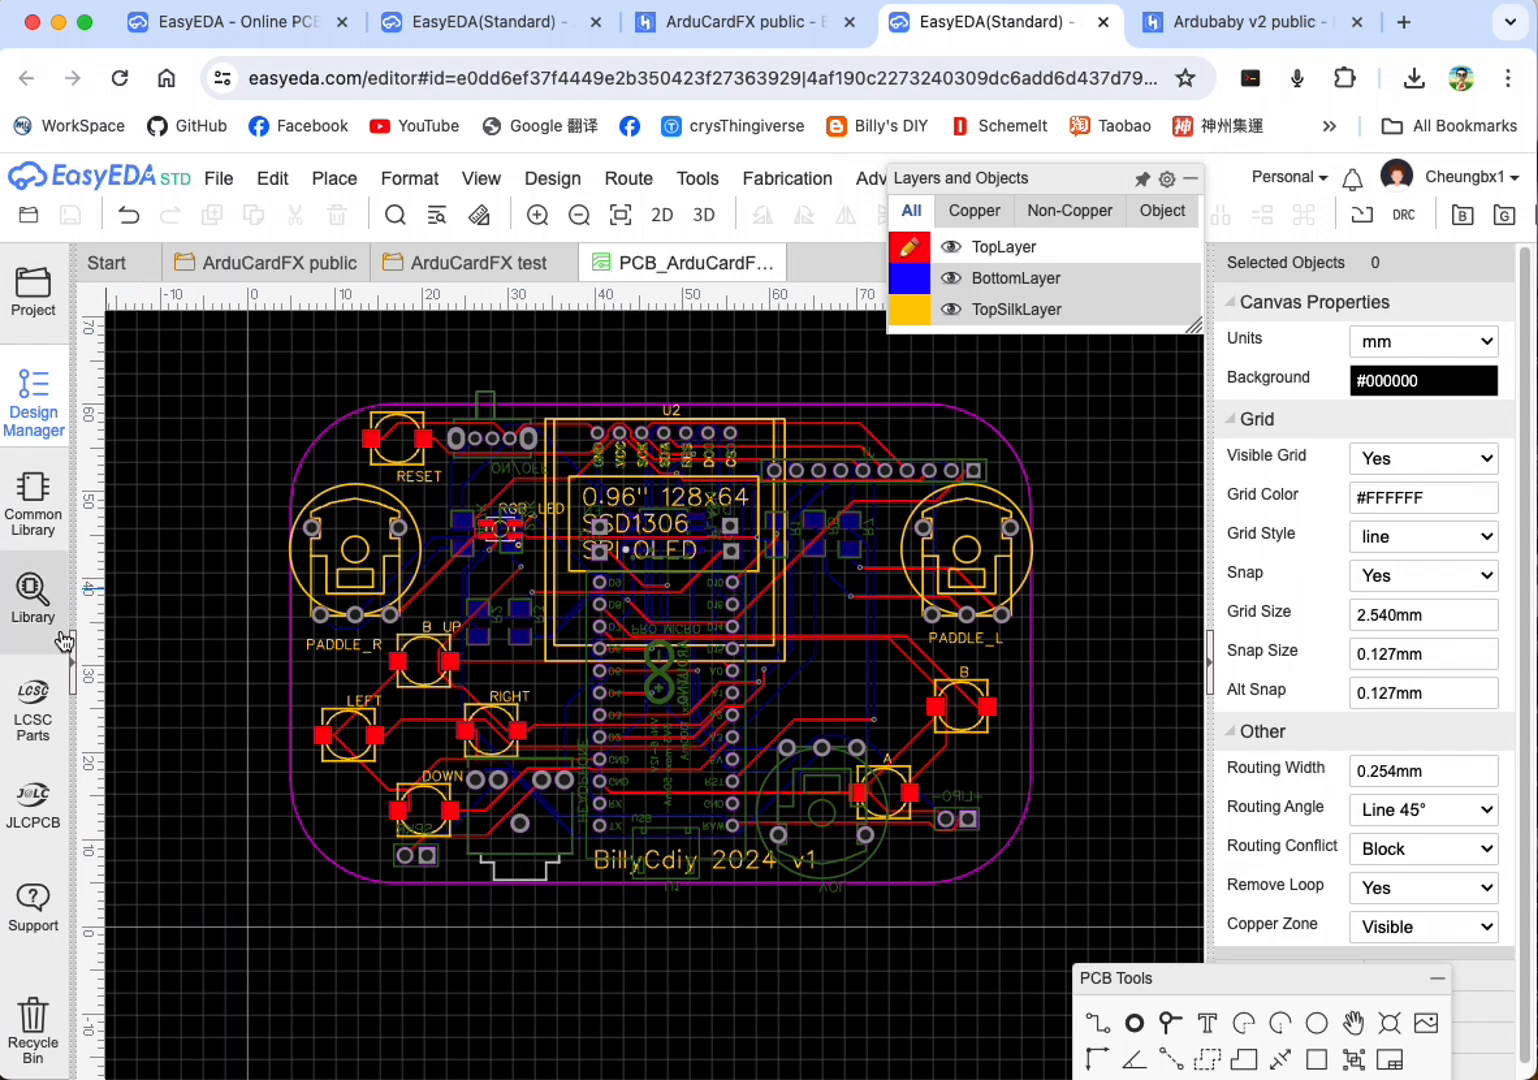
click(73, 655)
click(80, 418)
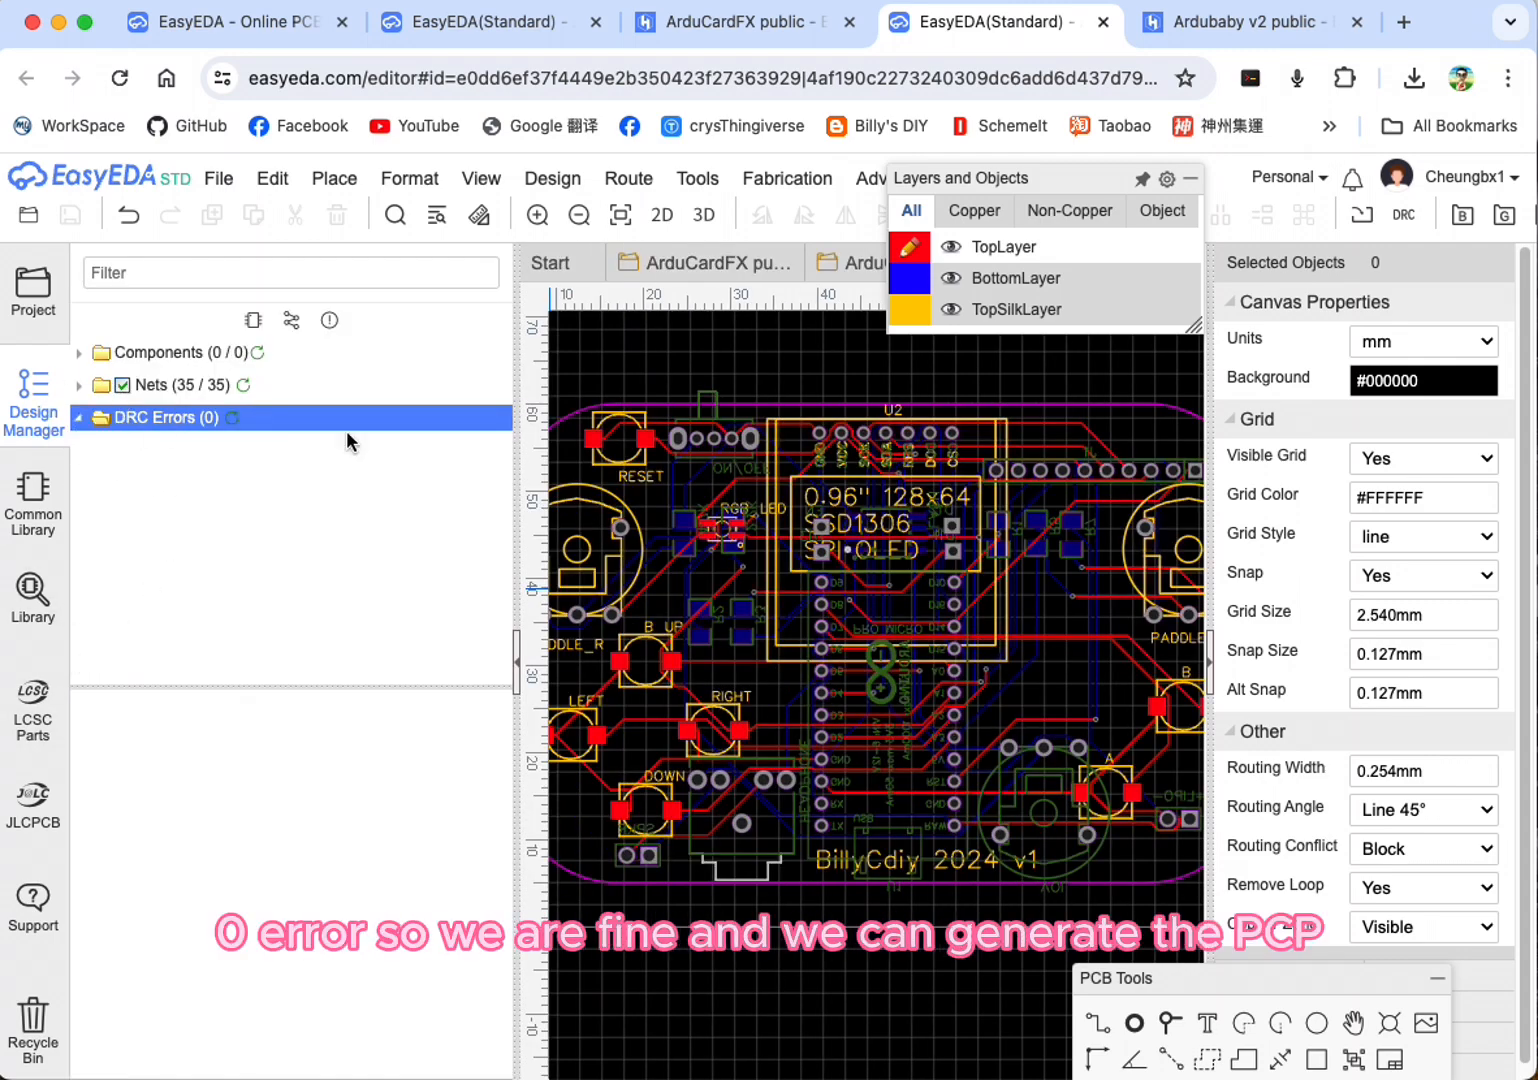
click(518, 666)
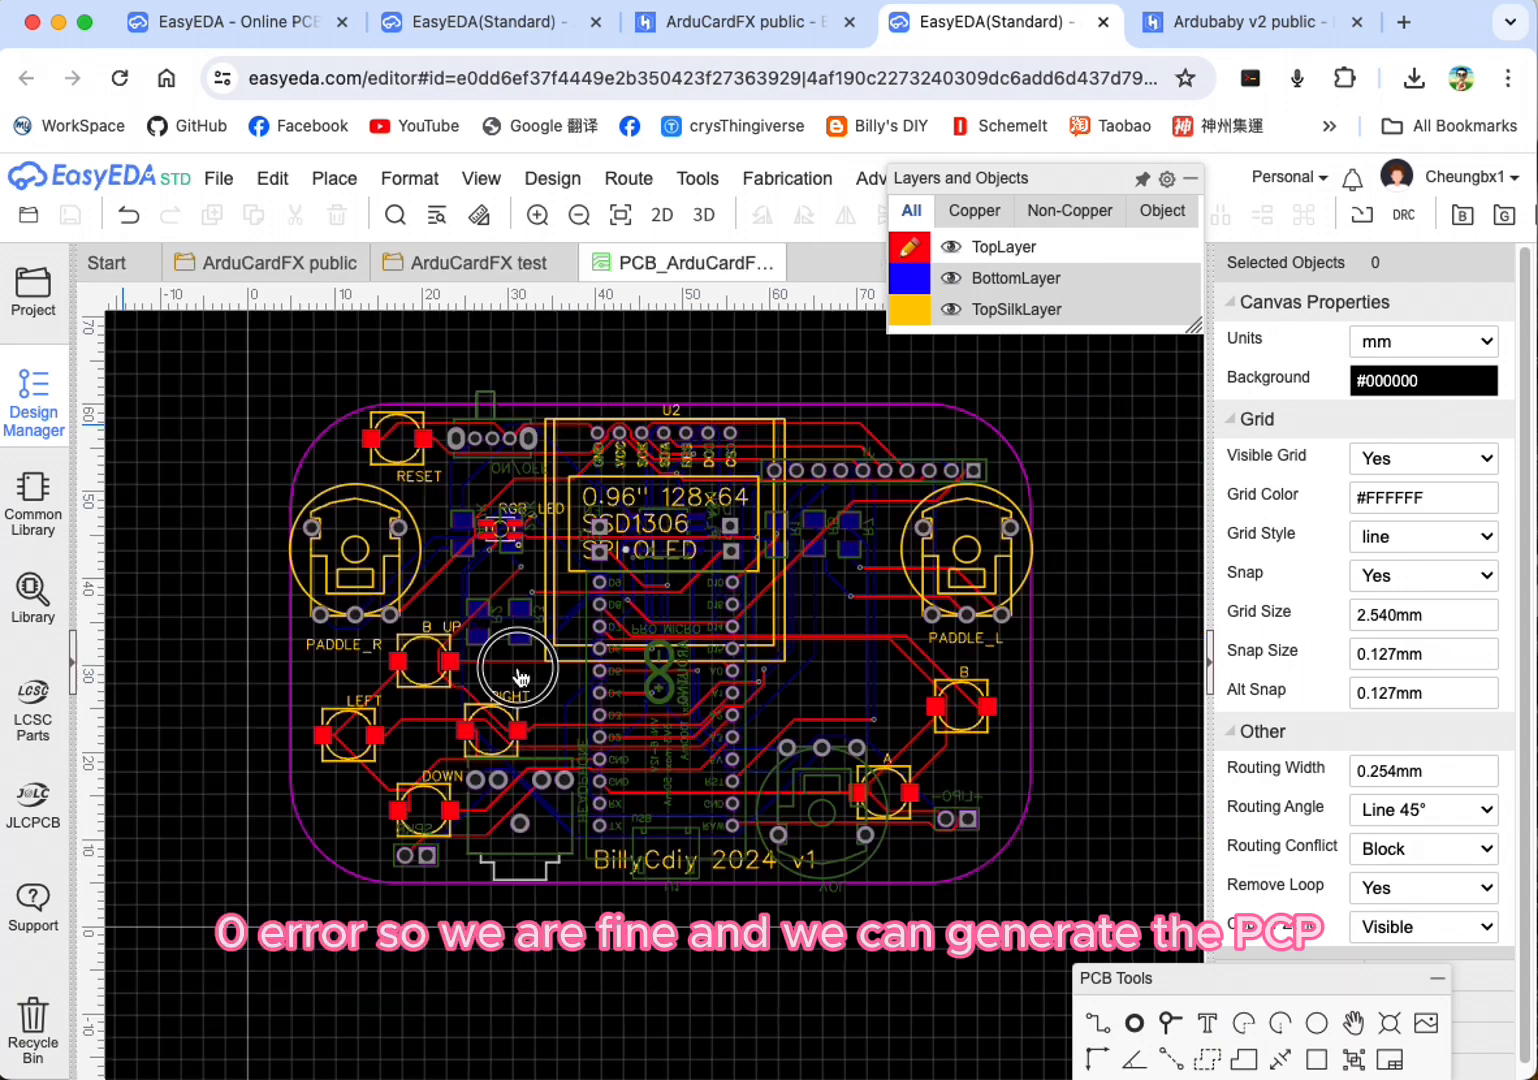
Step: Generate and download the Gerber files without another design rule check, keeping a PCB quantity of 5 and green as the board color
click(218, 178)
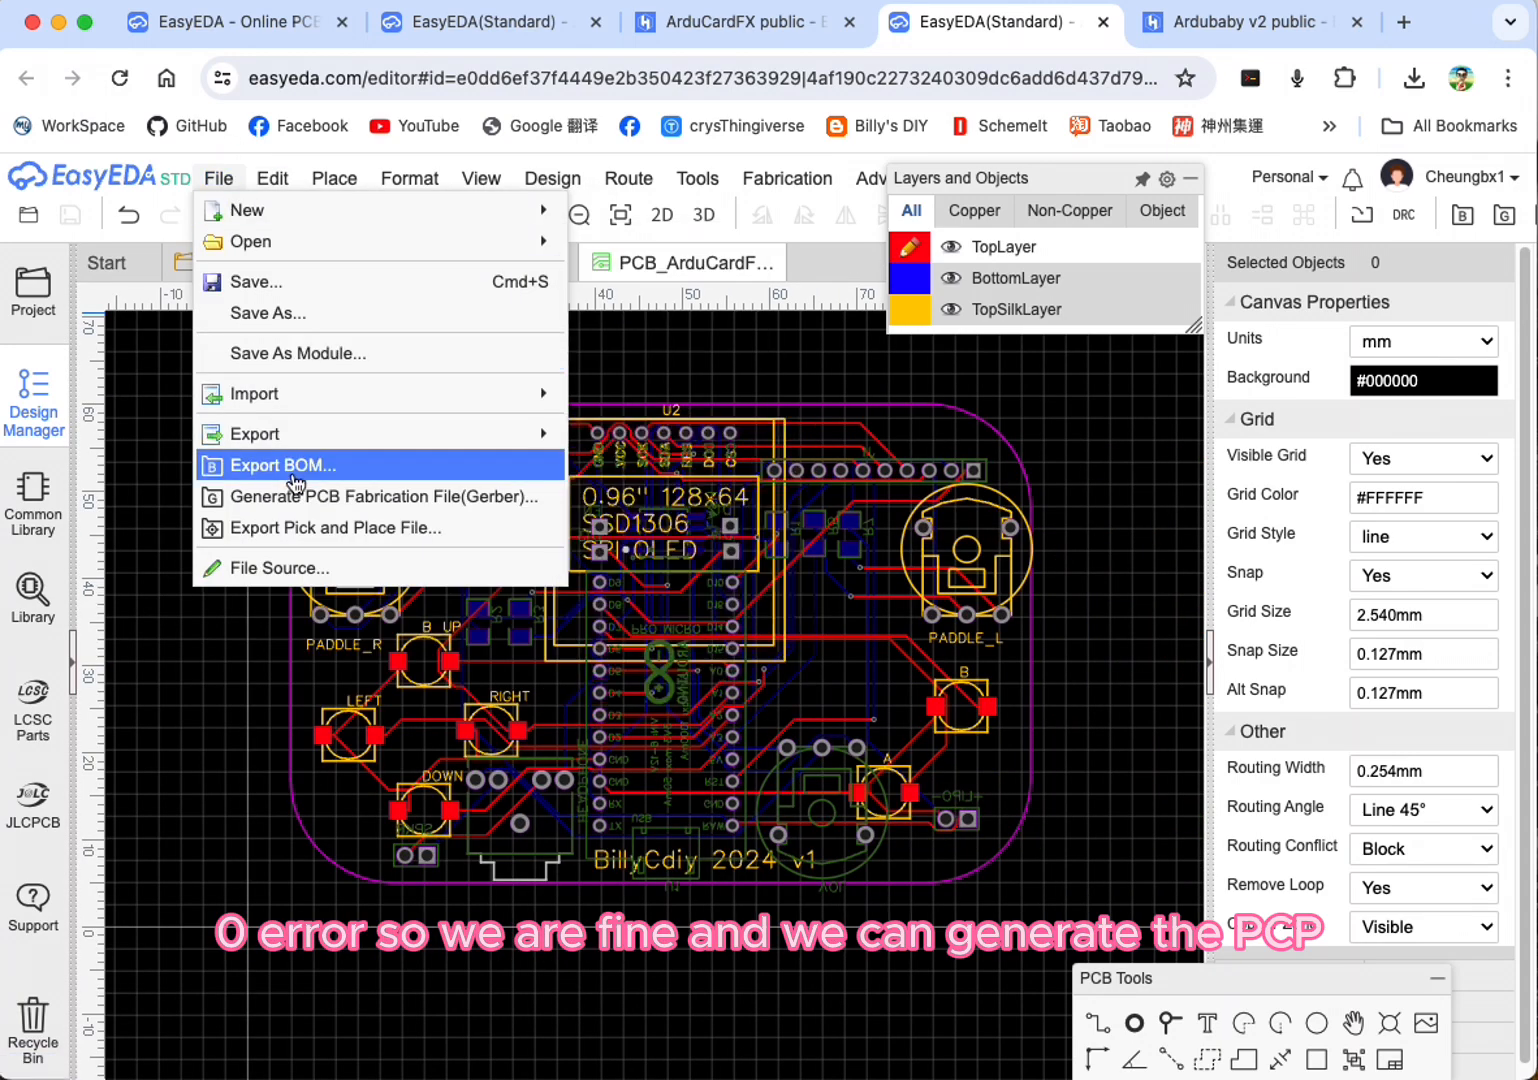
click(303, 496)
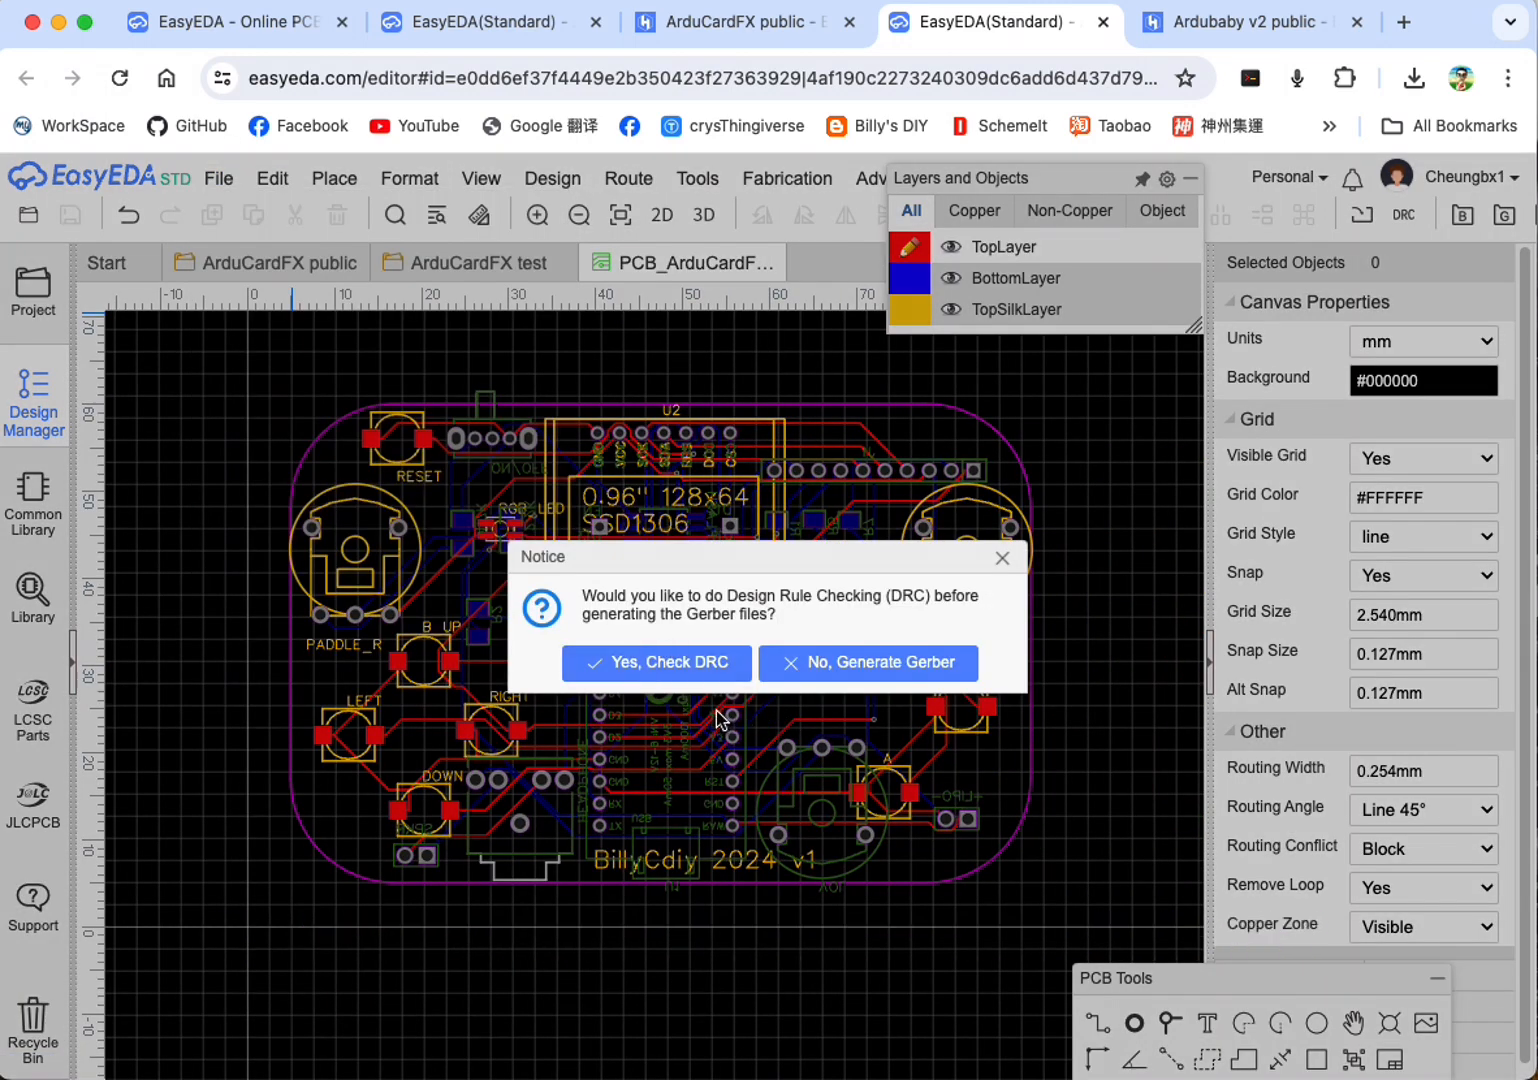
click(874, 670)
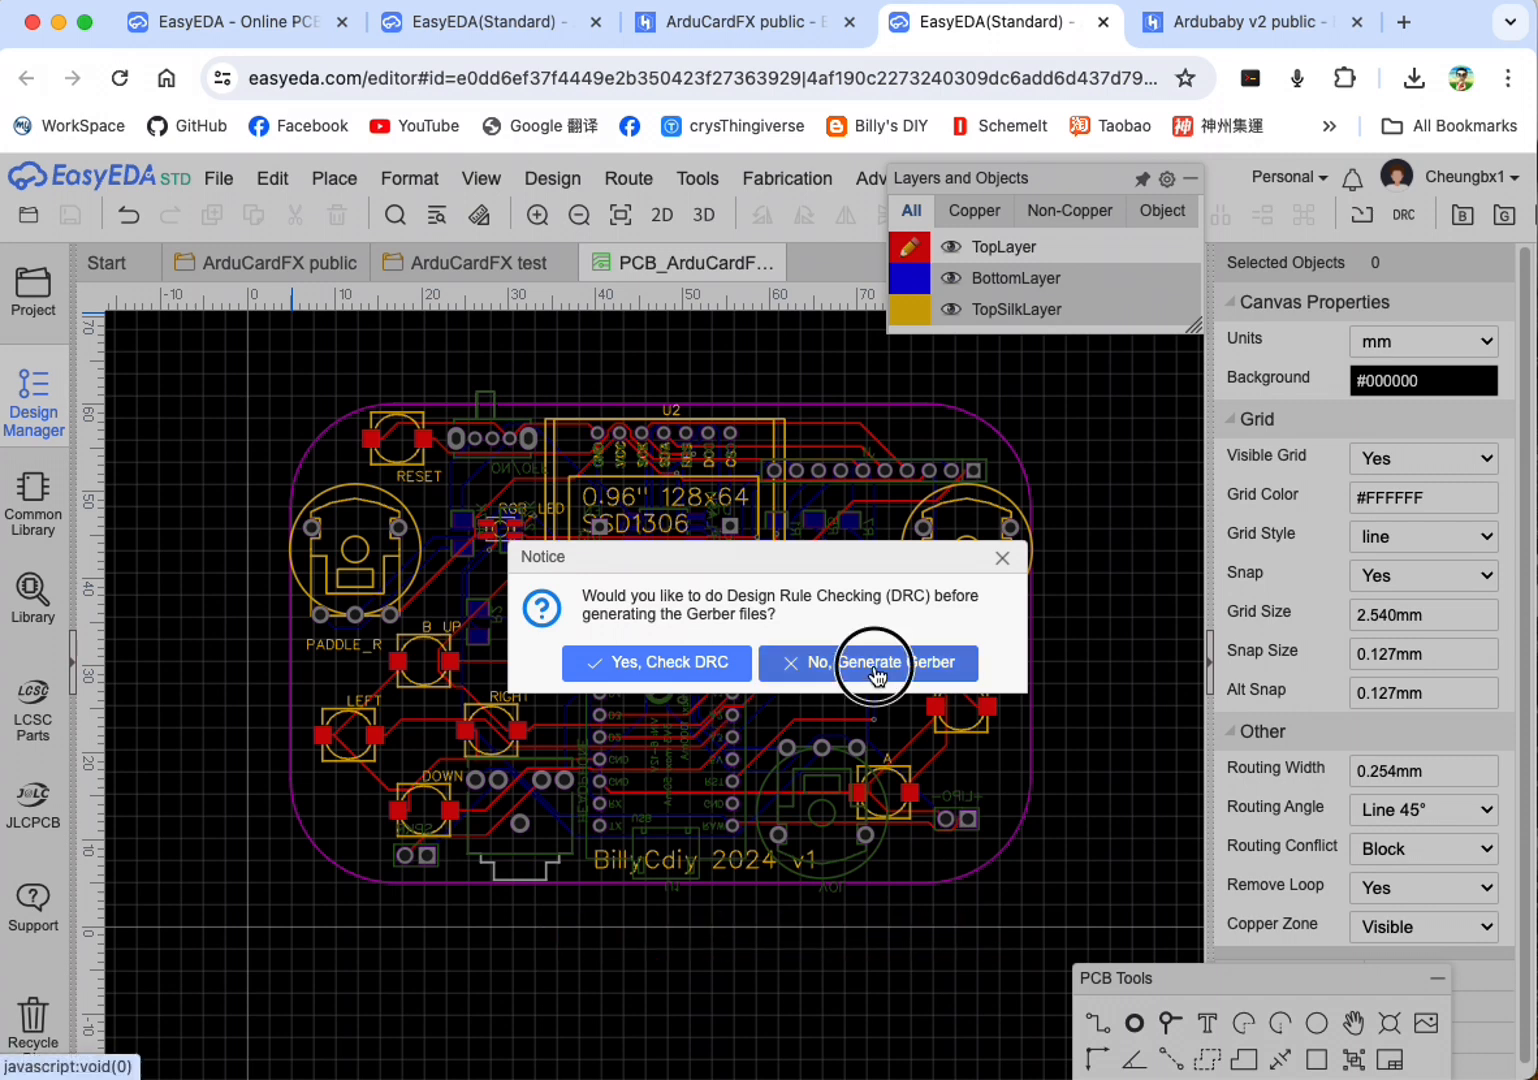
click(876, 672)
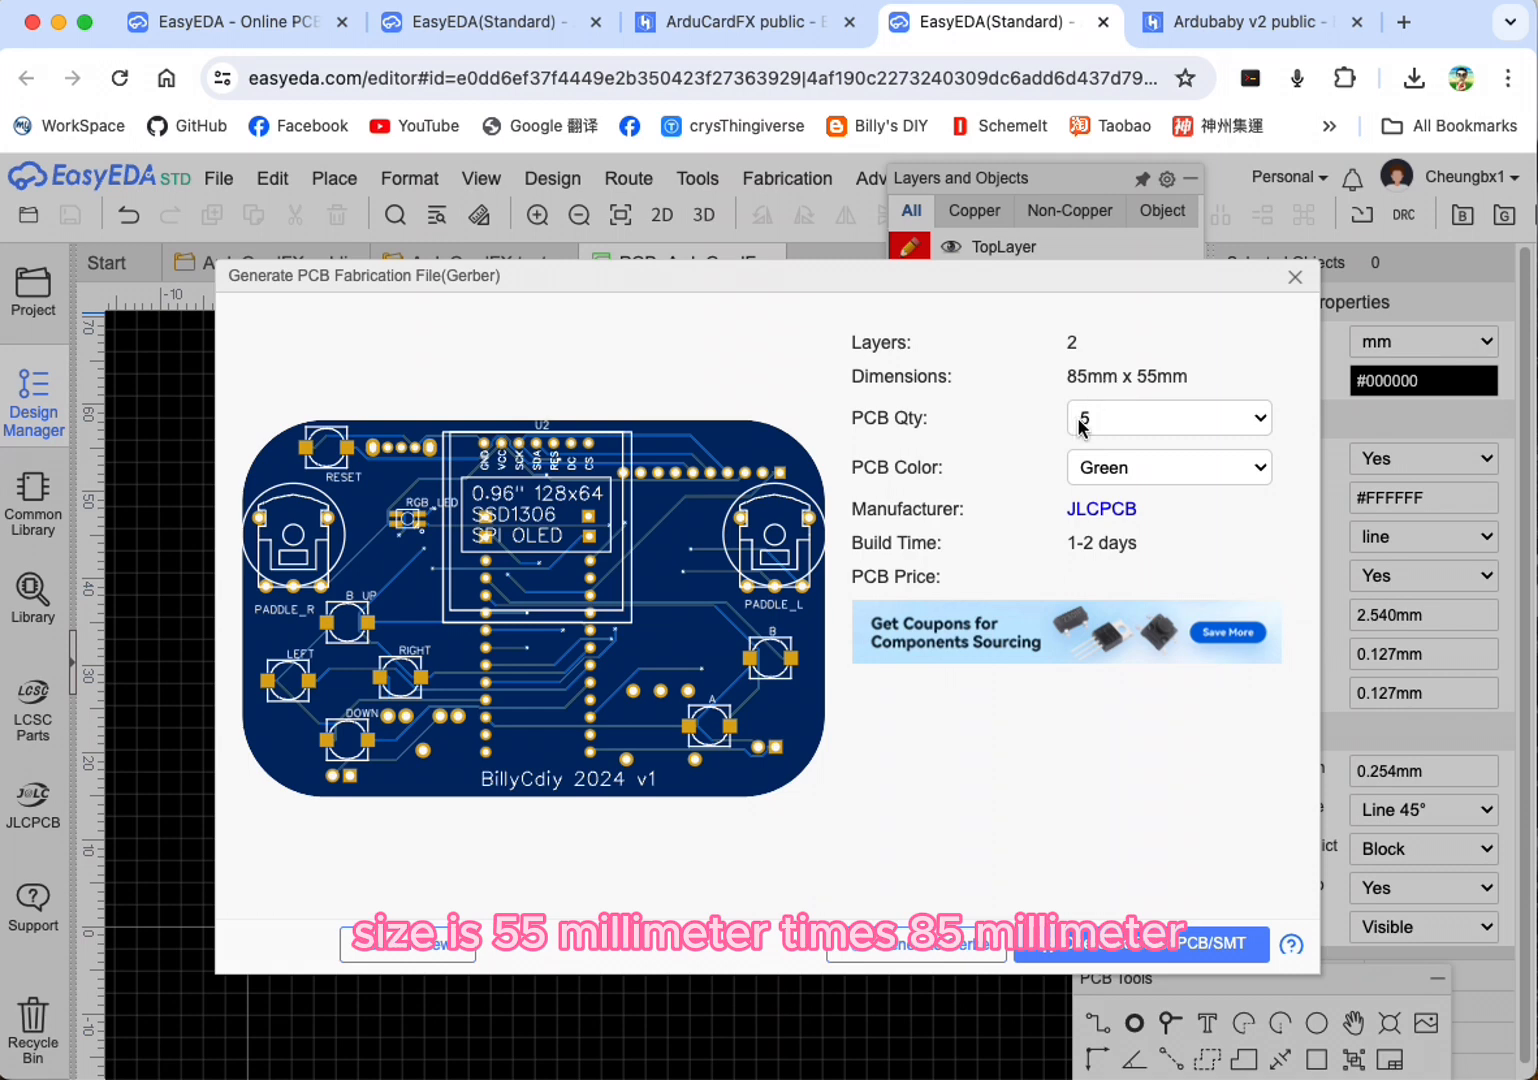
click(1155, 425)
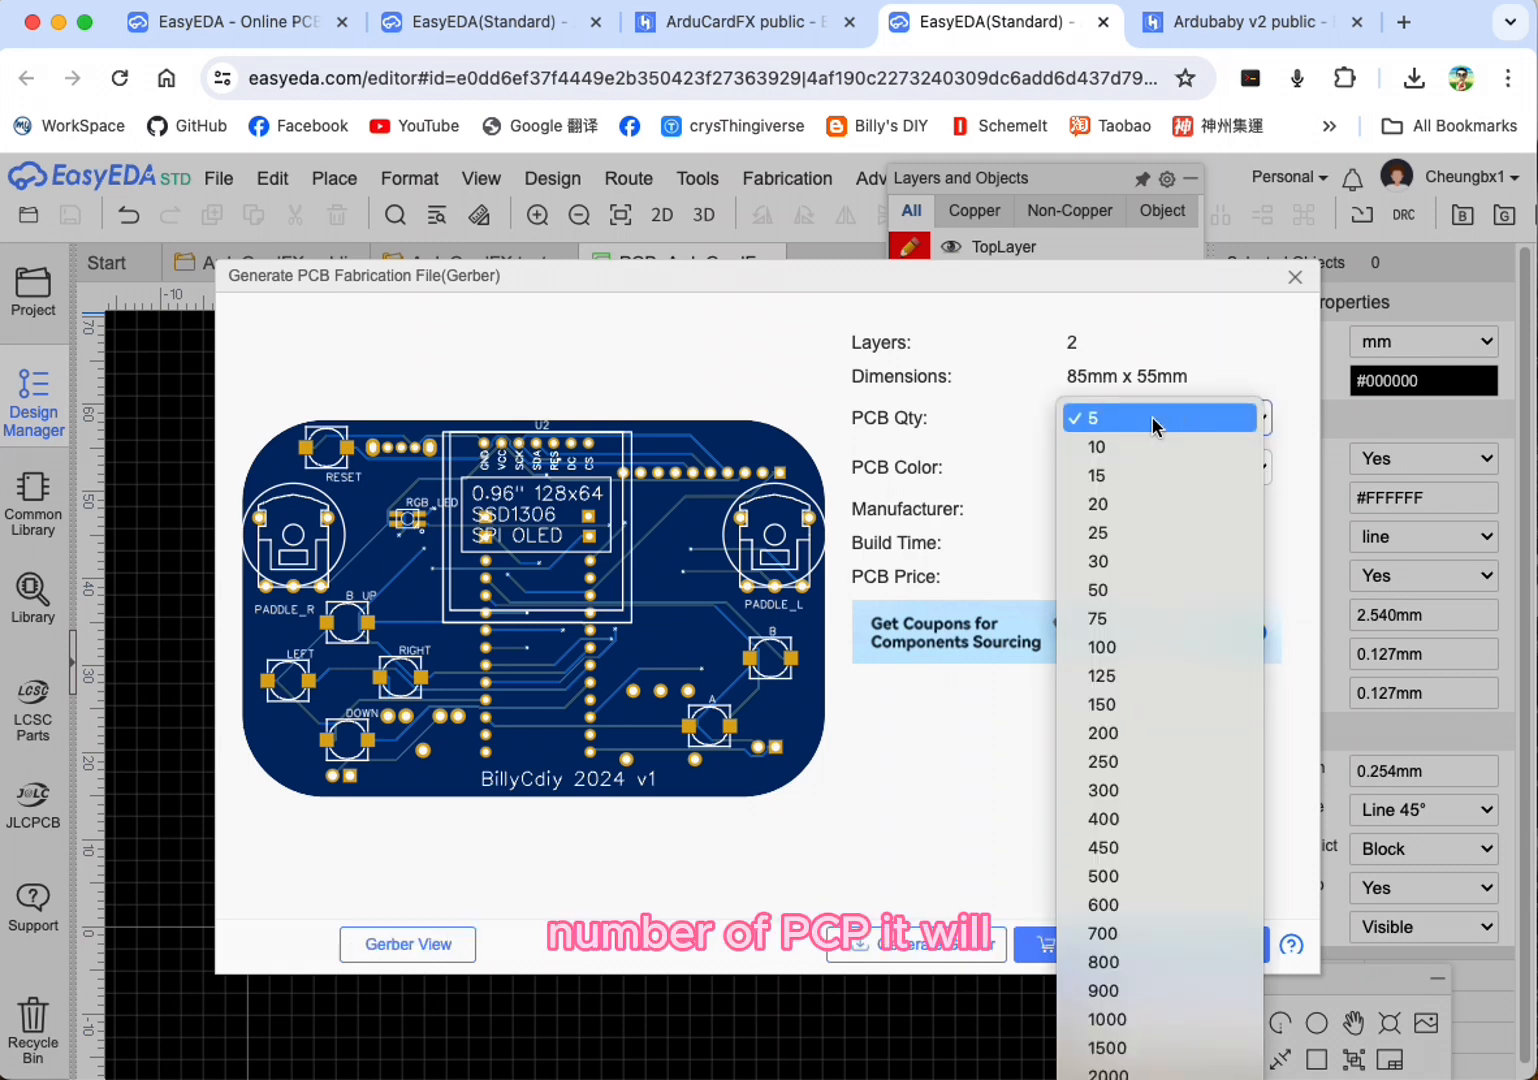
click(1155, 423)
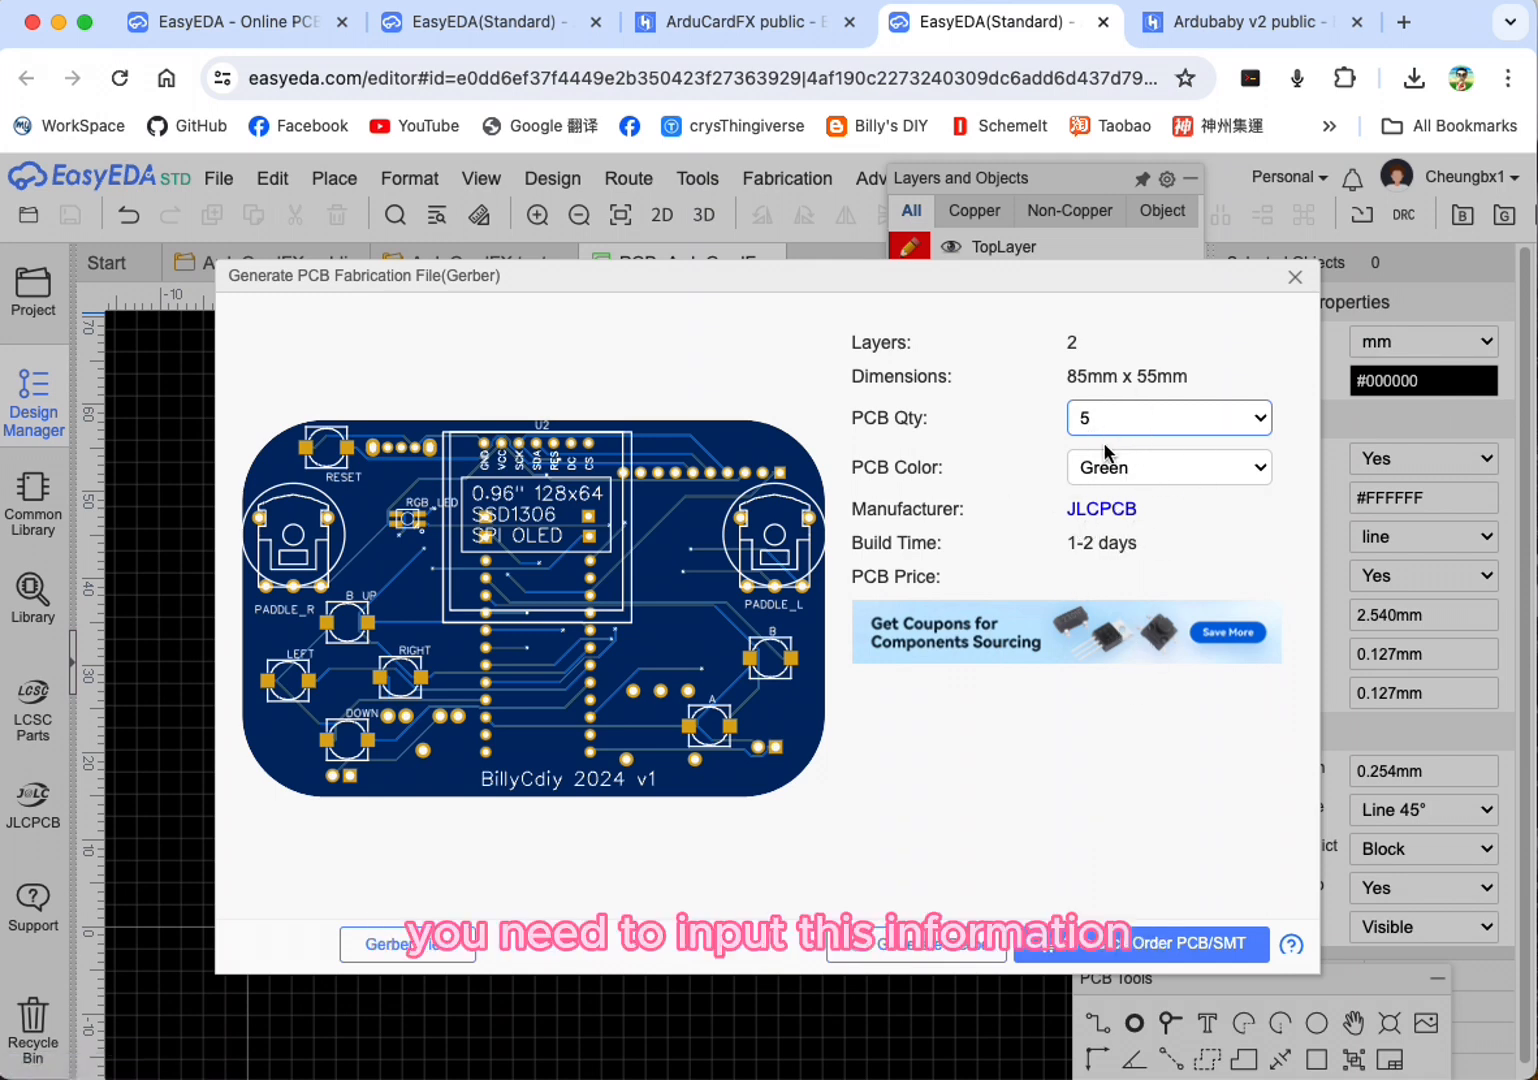
click(905, 958)
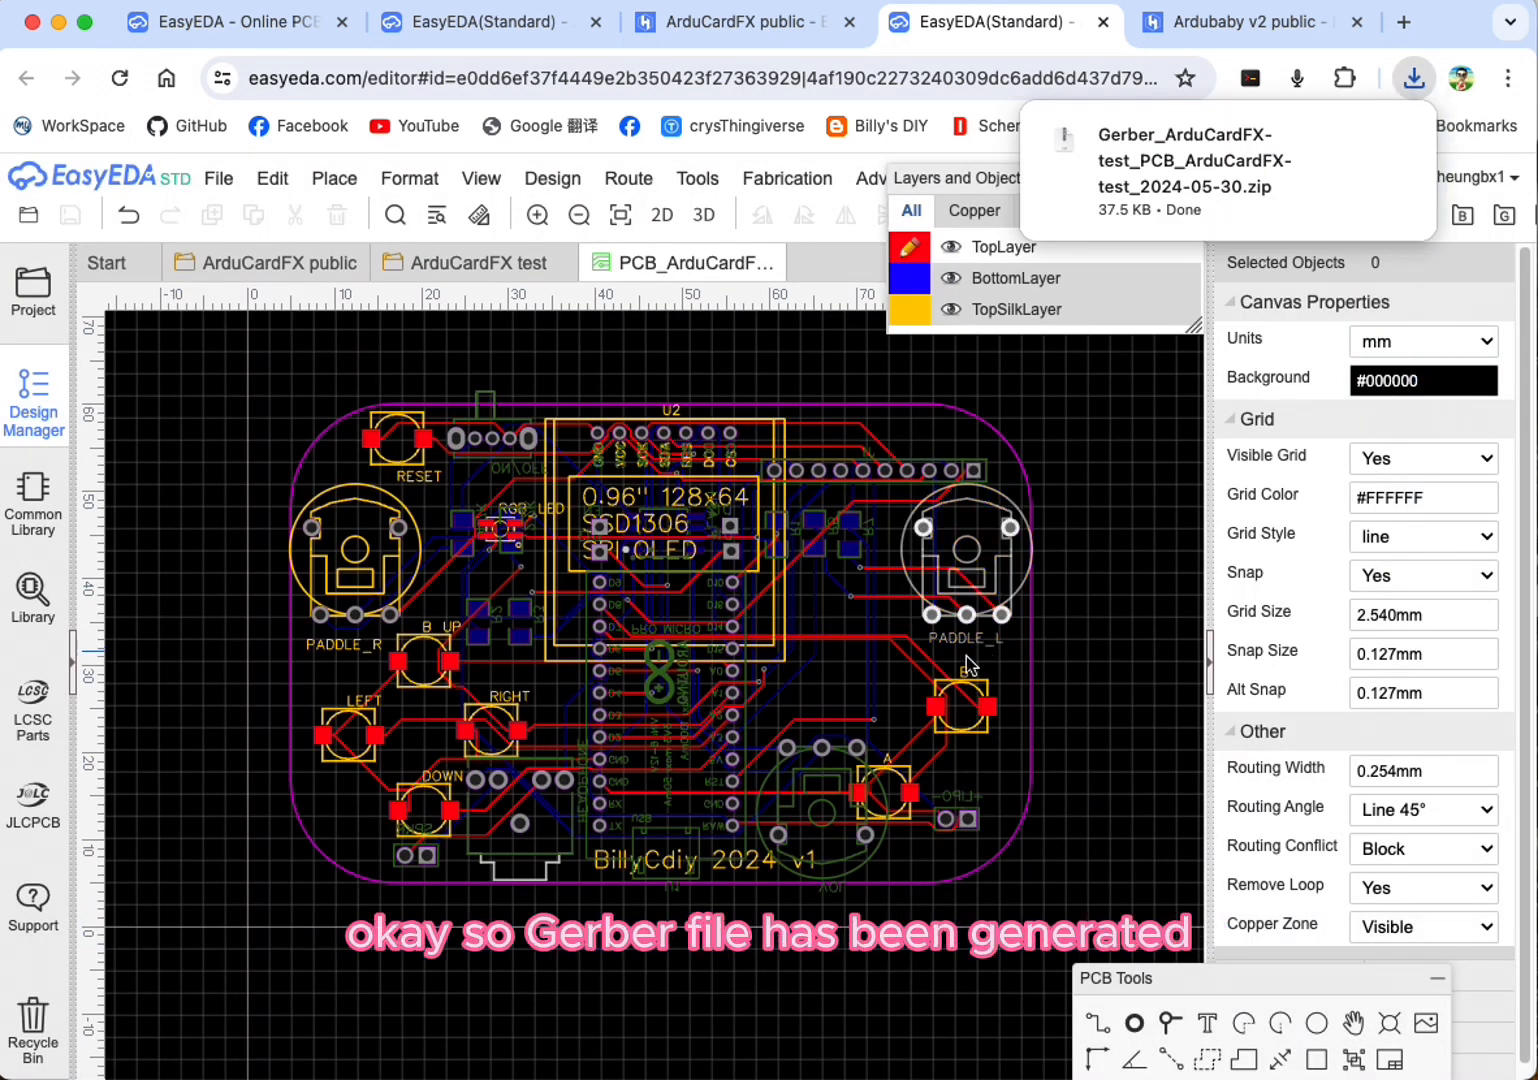
Step: Extract the downloaded Gerber zip archive and open its extracted folder in Finder
click(1236, 147)
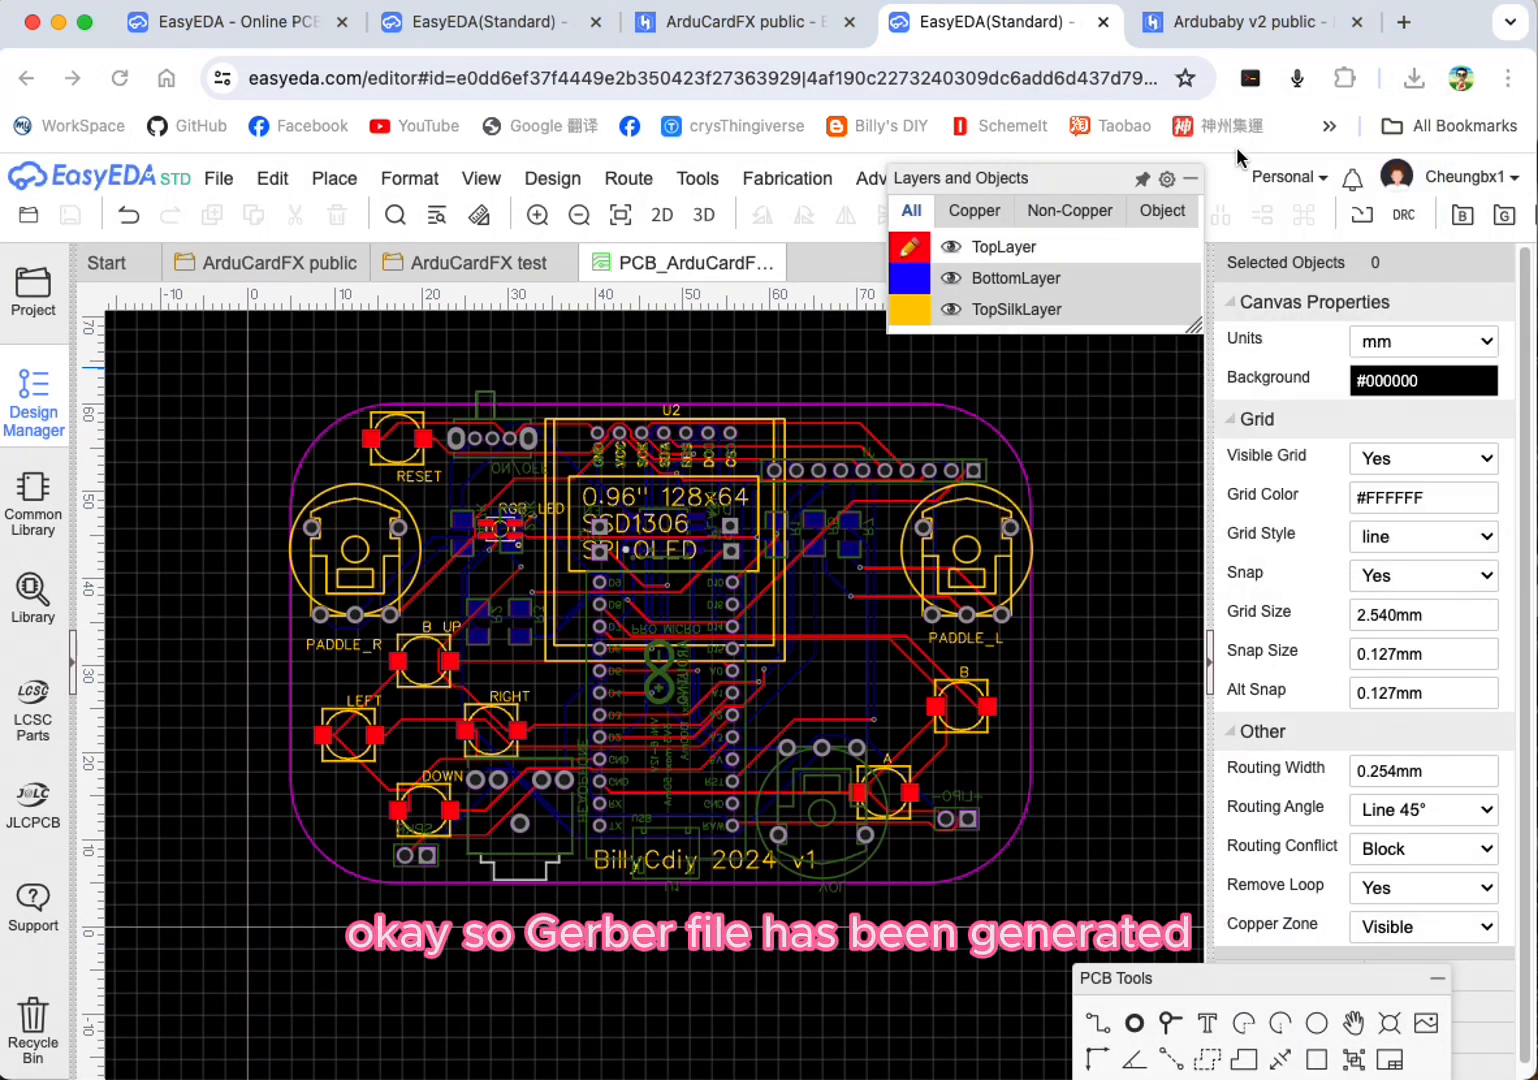
drag(1537, 729, 907, 373)
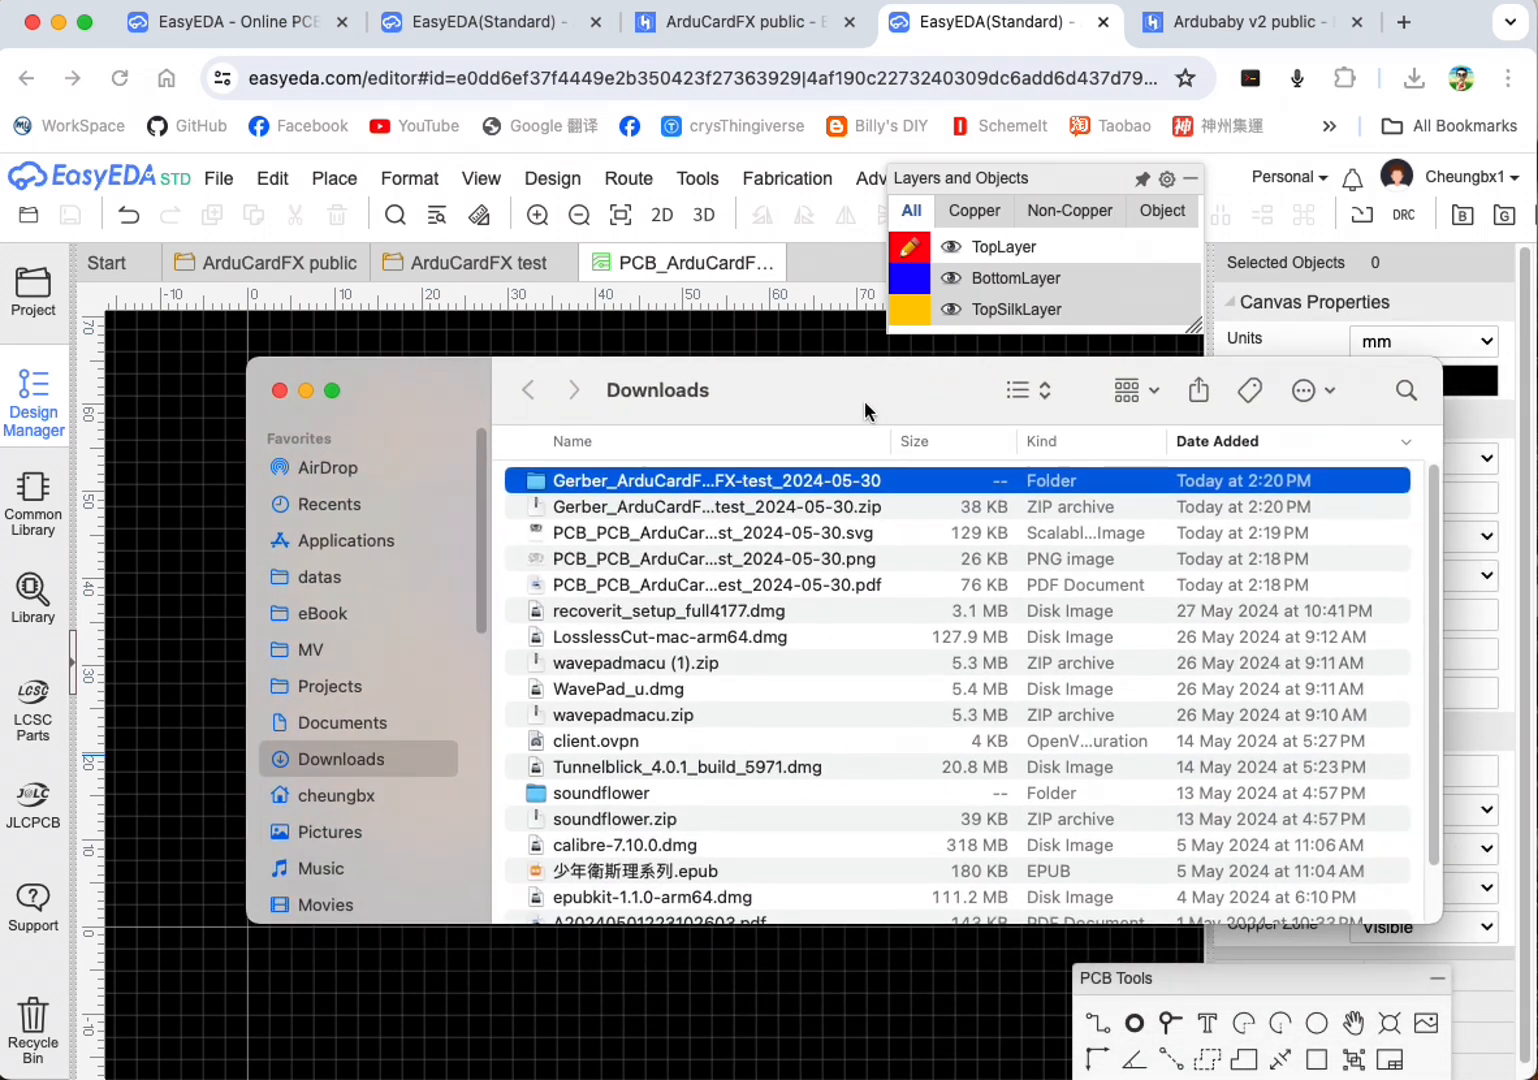
double_click(648, 482)
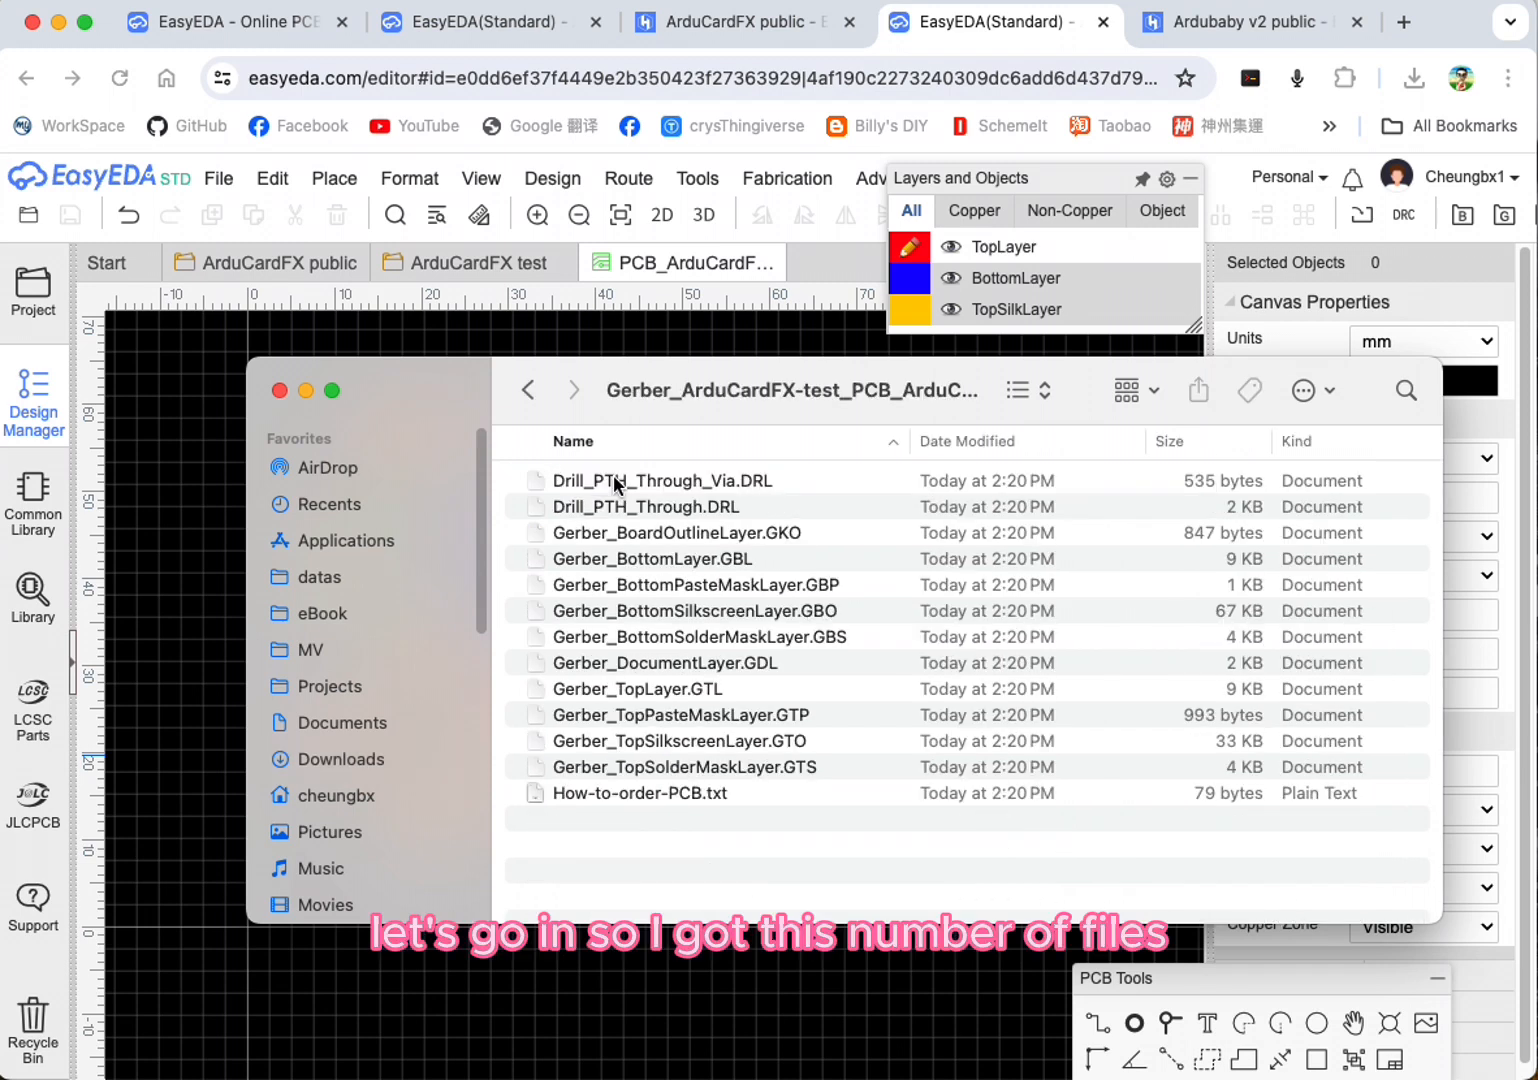
Step: Examine the extracted fabrication files, including the drill, board outline, solder mask and How-to-order-PCB.txt files
click(676, 481)
click(690, 538)
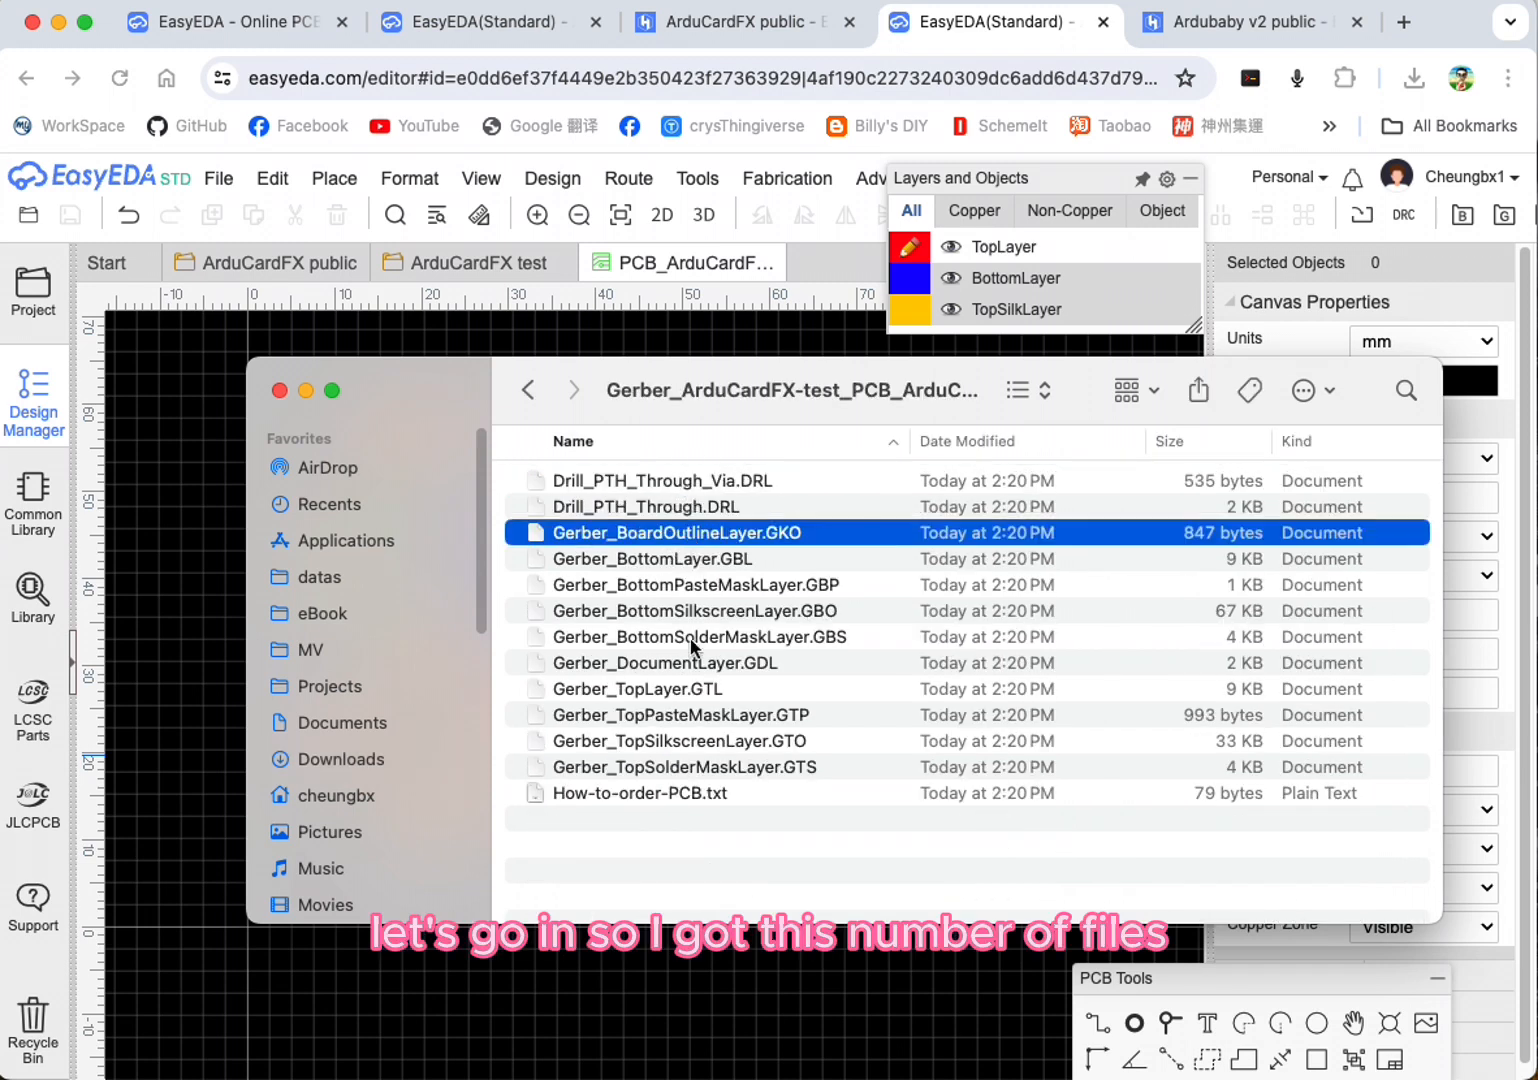
click(697, 636)
click(694, 776)
click(694, 792)
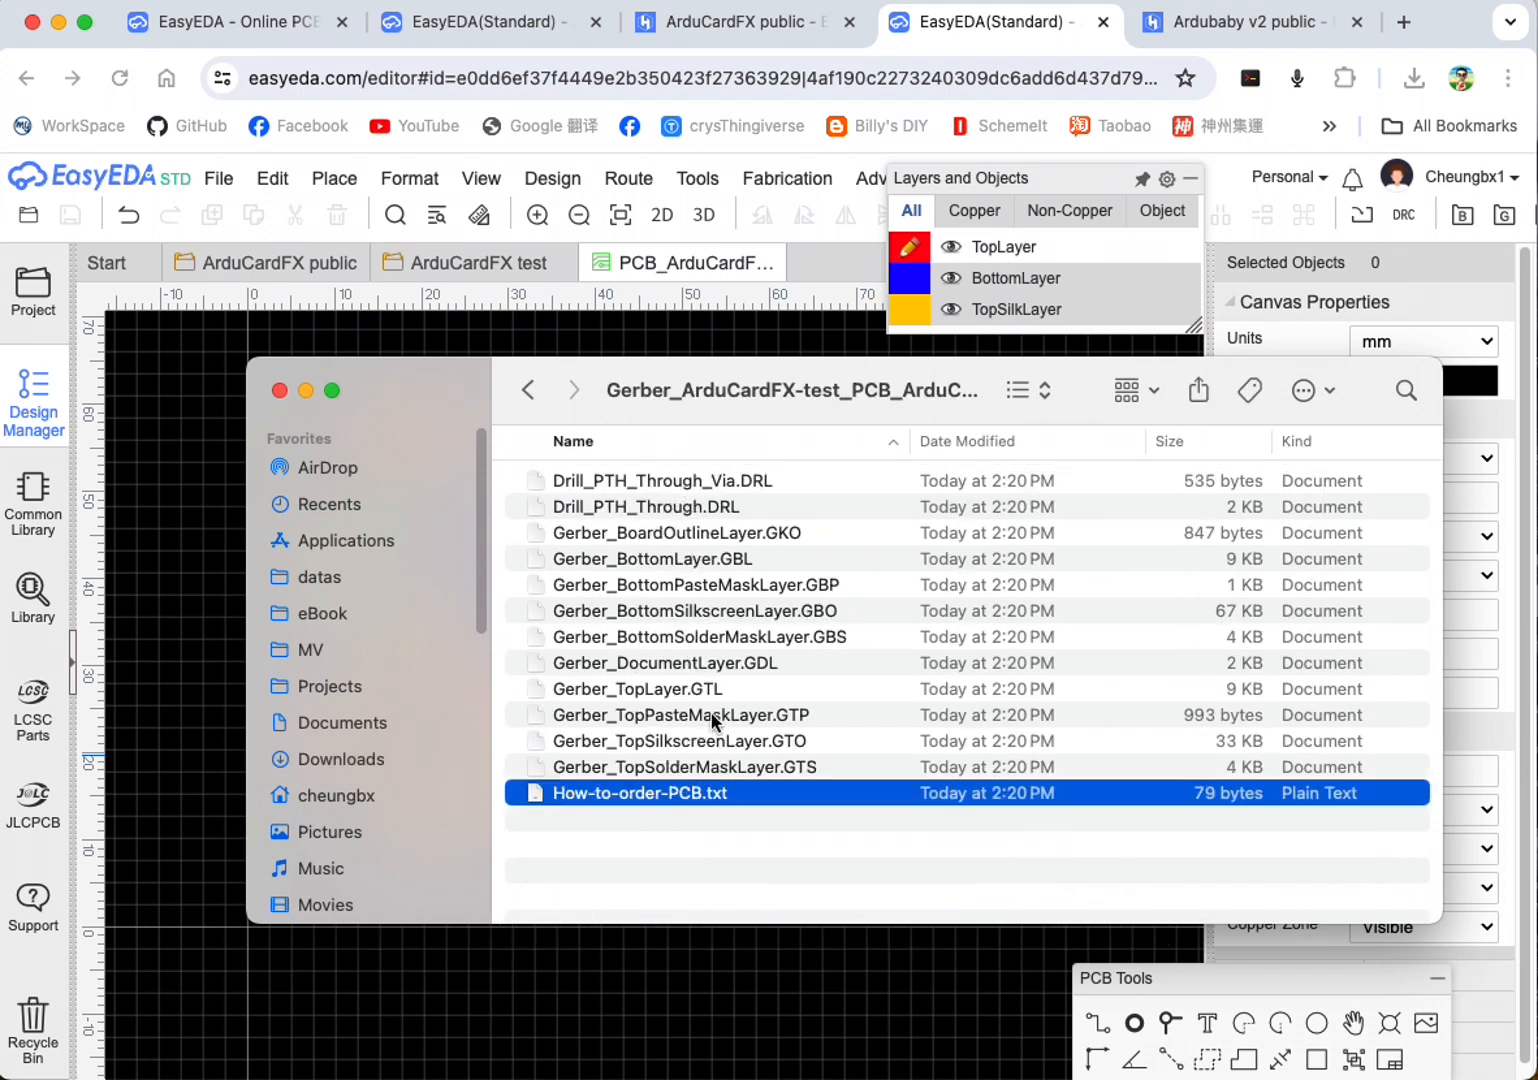
click(688, 698)
click(680, 636)
click(711, 532)
click(768, 480)
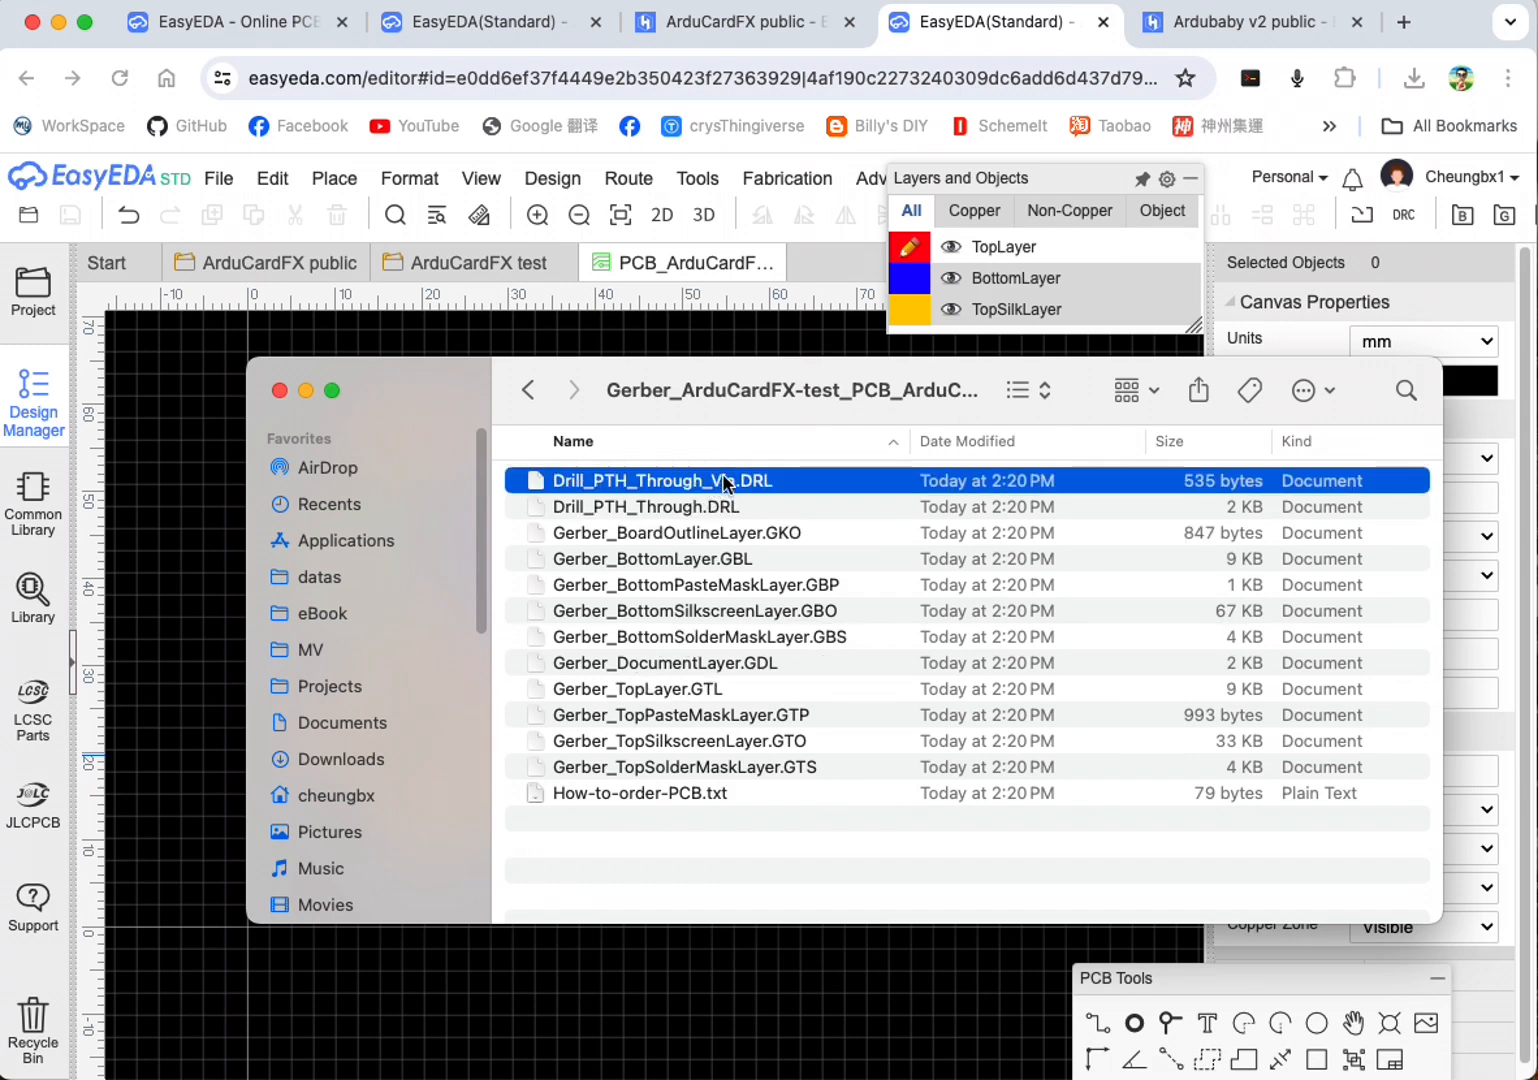
Step: Return to the Downloads folder, locate the Gerber zip archive, and move the Finder window off the PCB editor
click(528, 390)
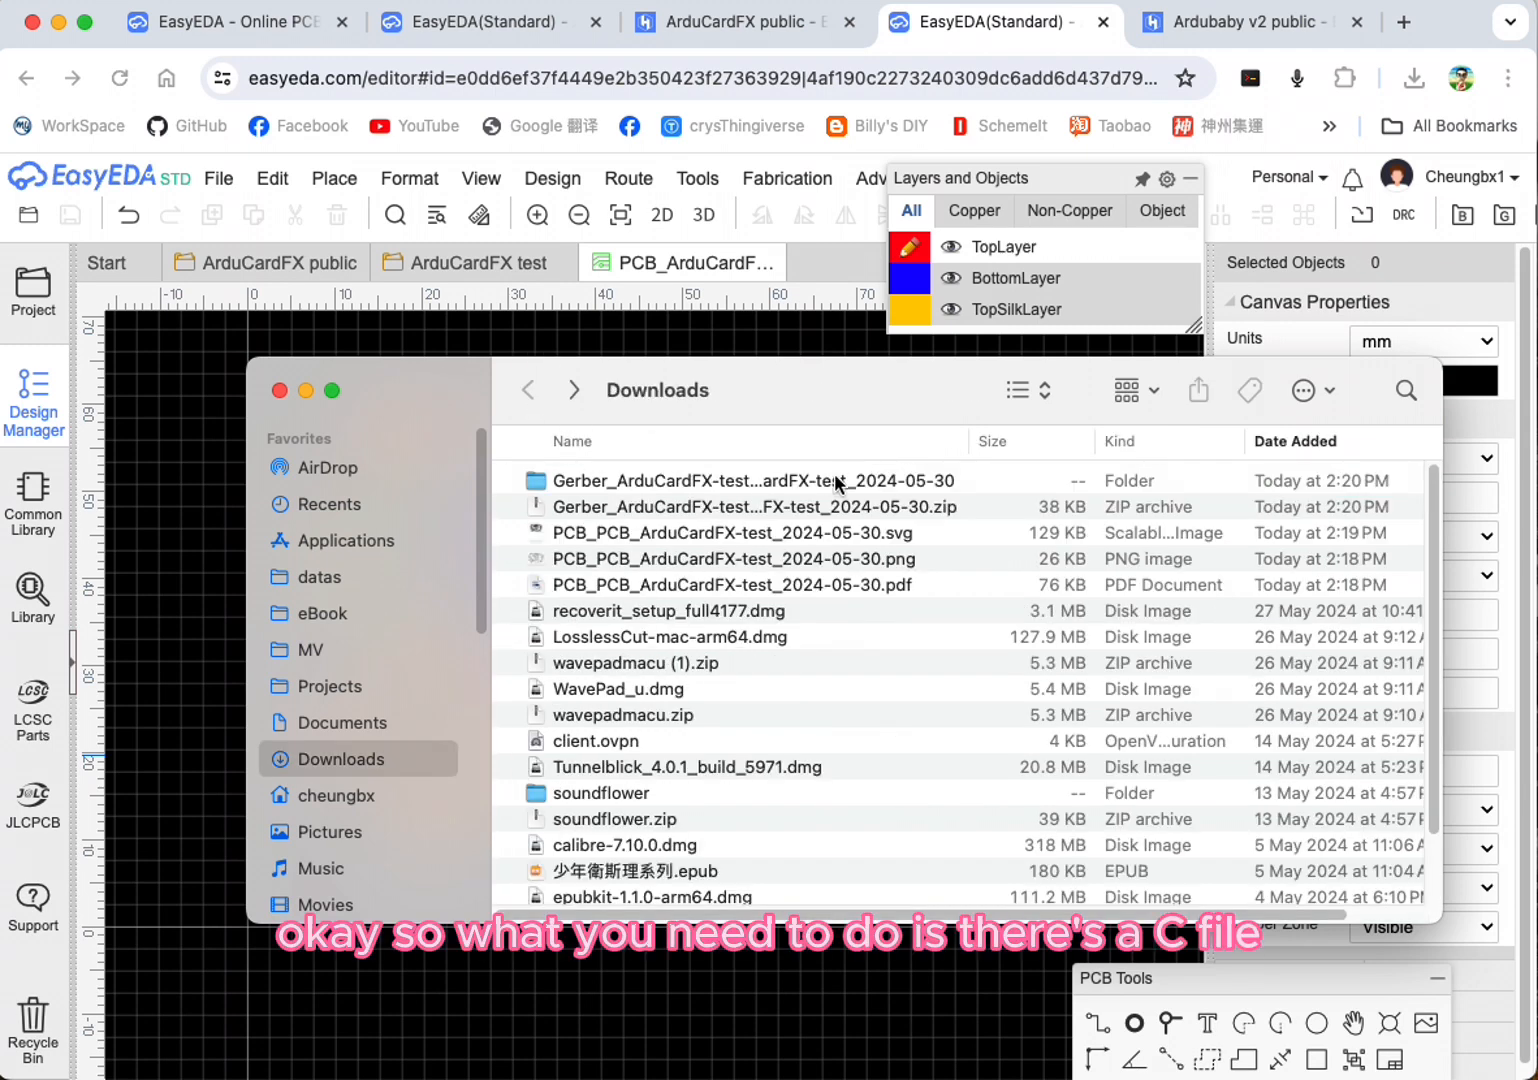
click(862, 501)
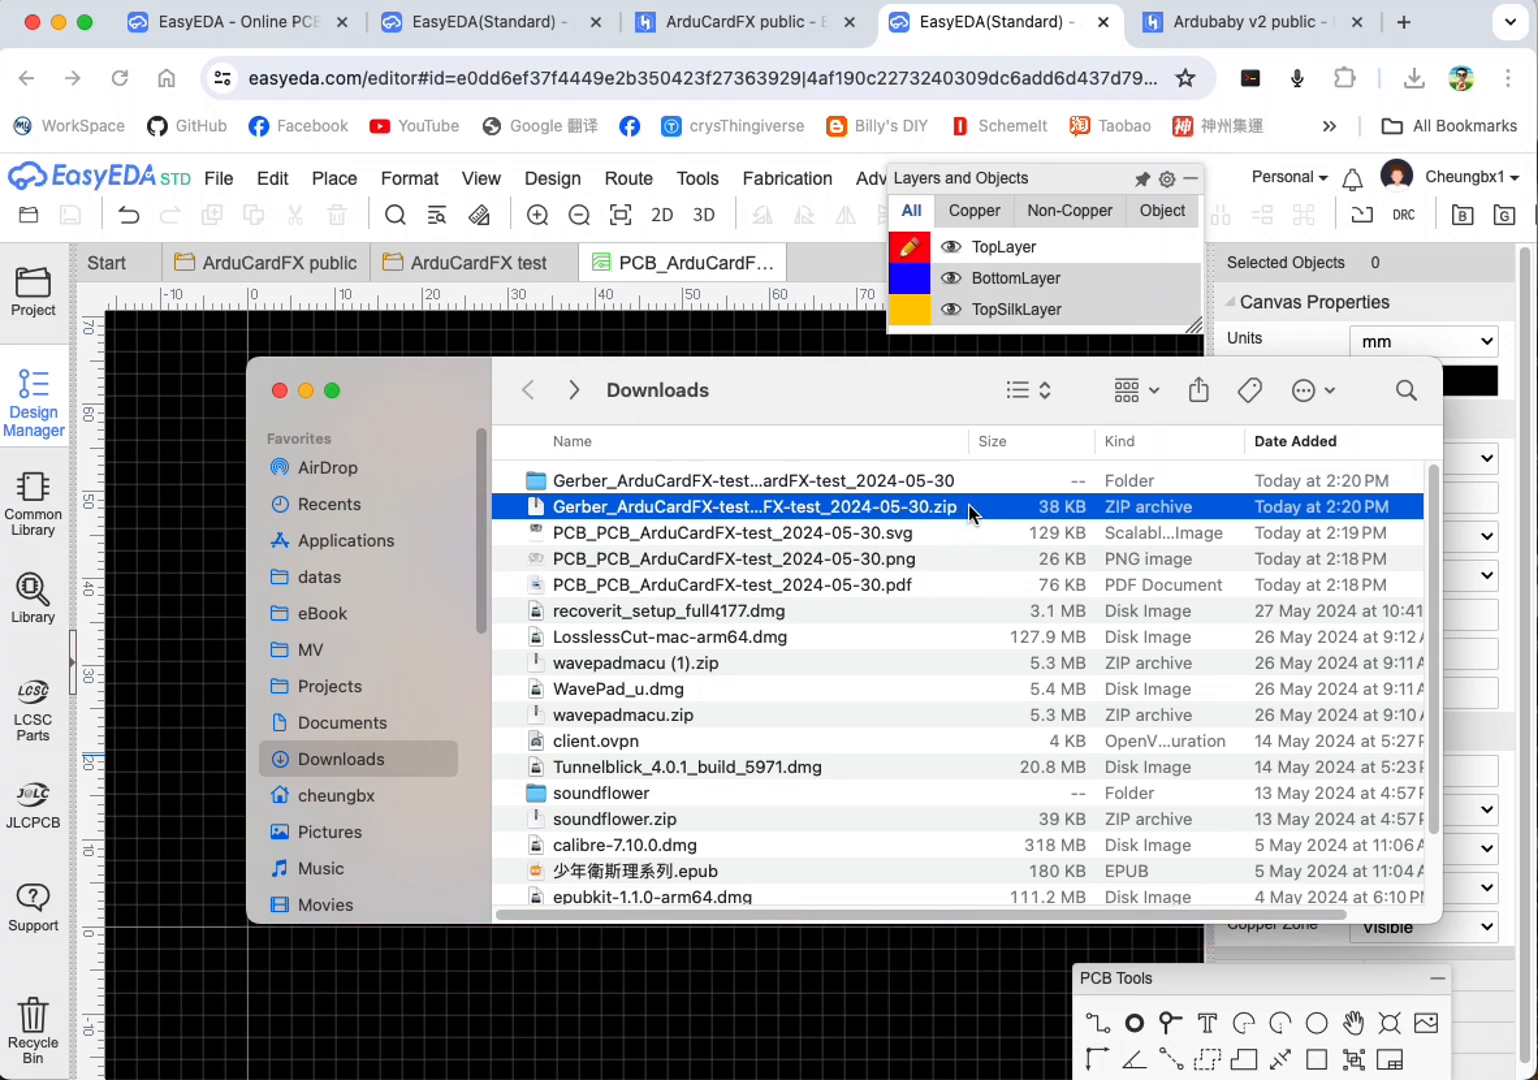
drag(793, 382, 1537, 900)
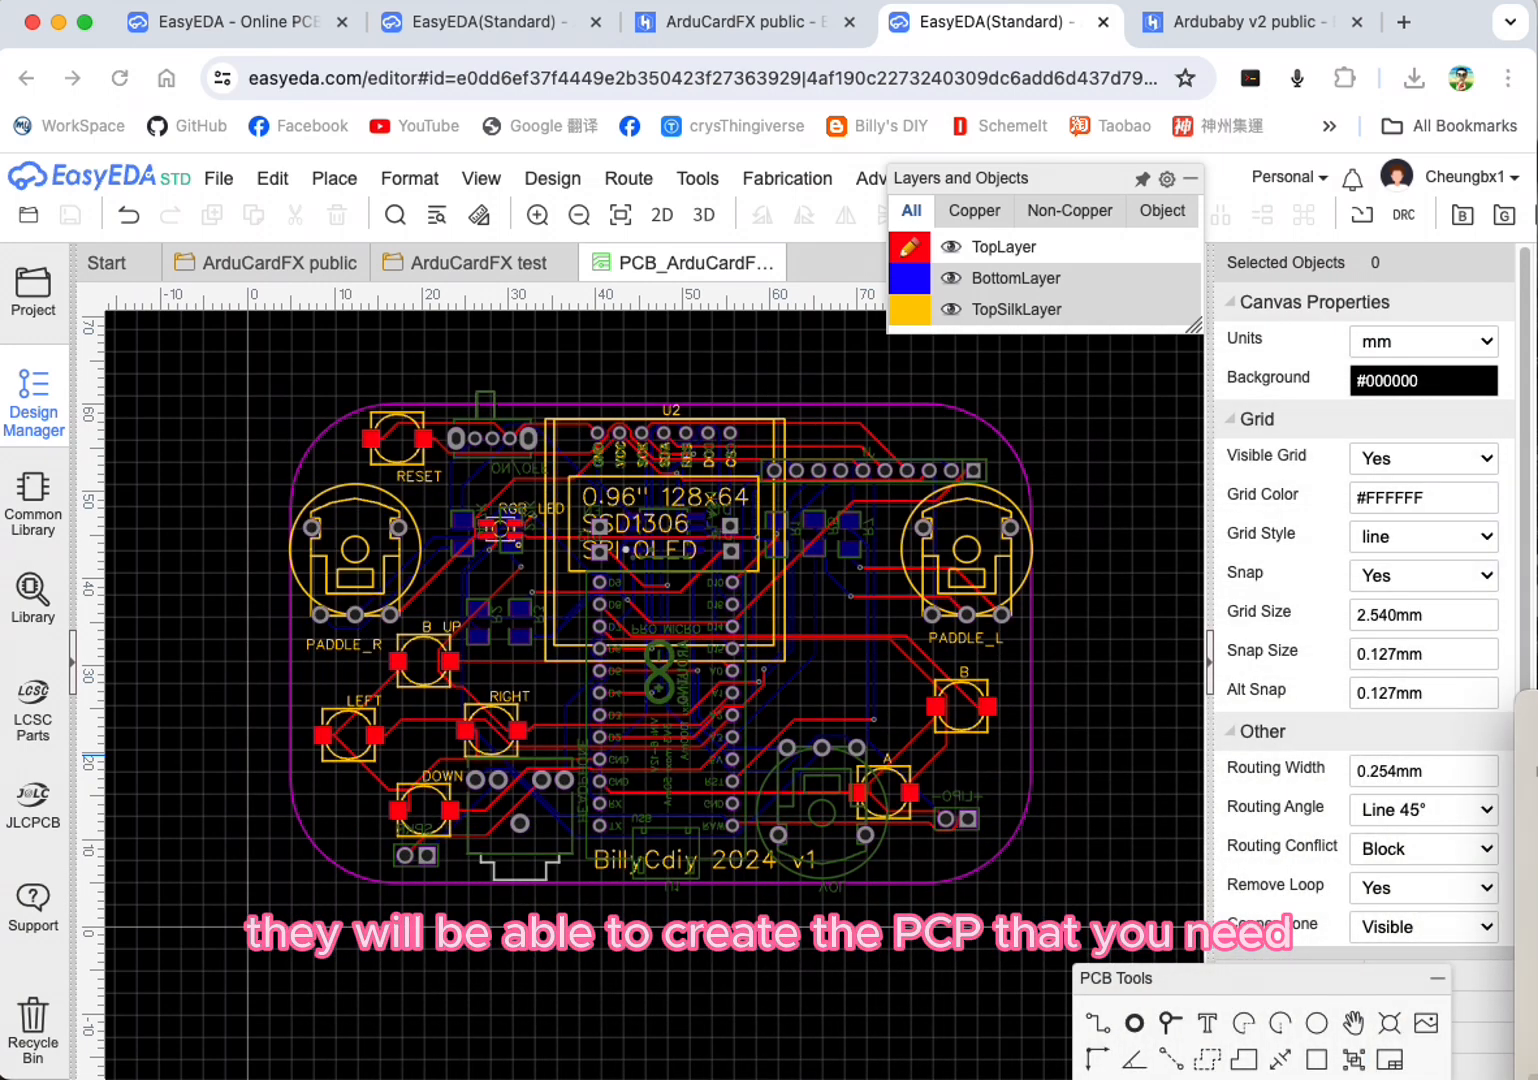
drag(1537, 710, 1537, 710)
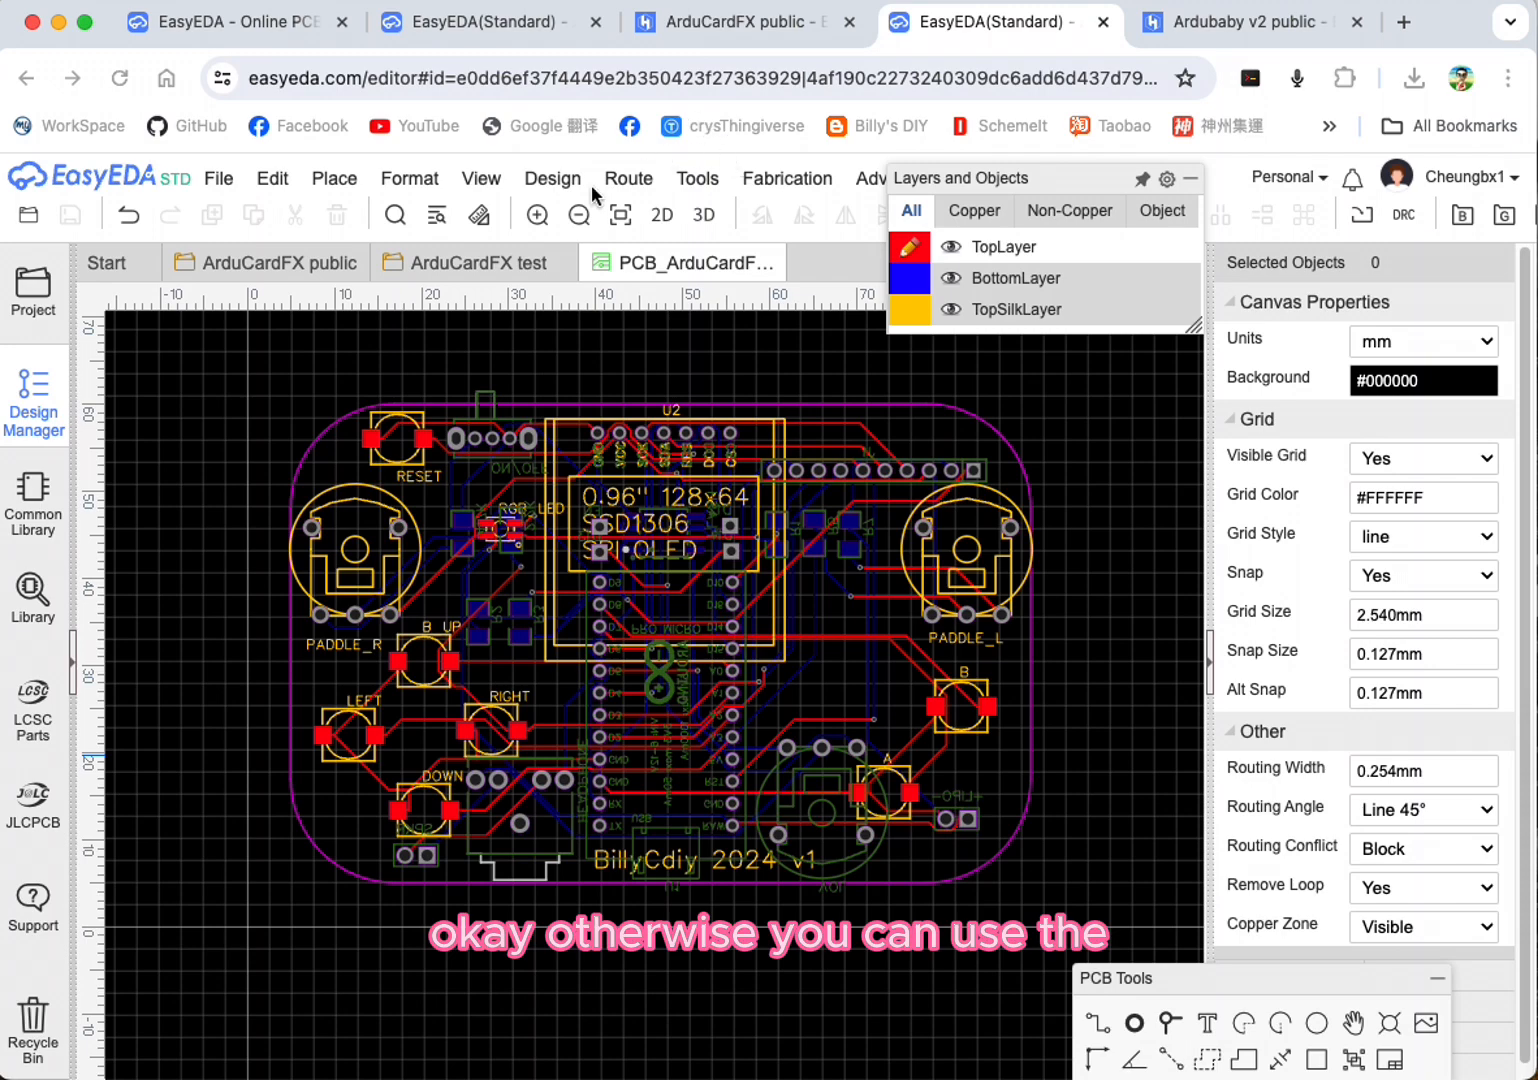
Step: Reopen the Gerber fabrication file generator for the PCB, skipping the design rule check
click(222, 178)
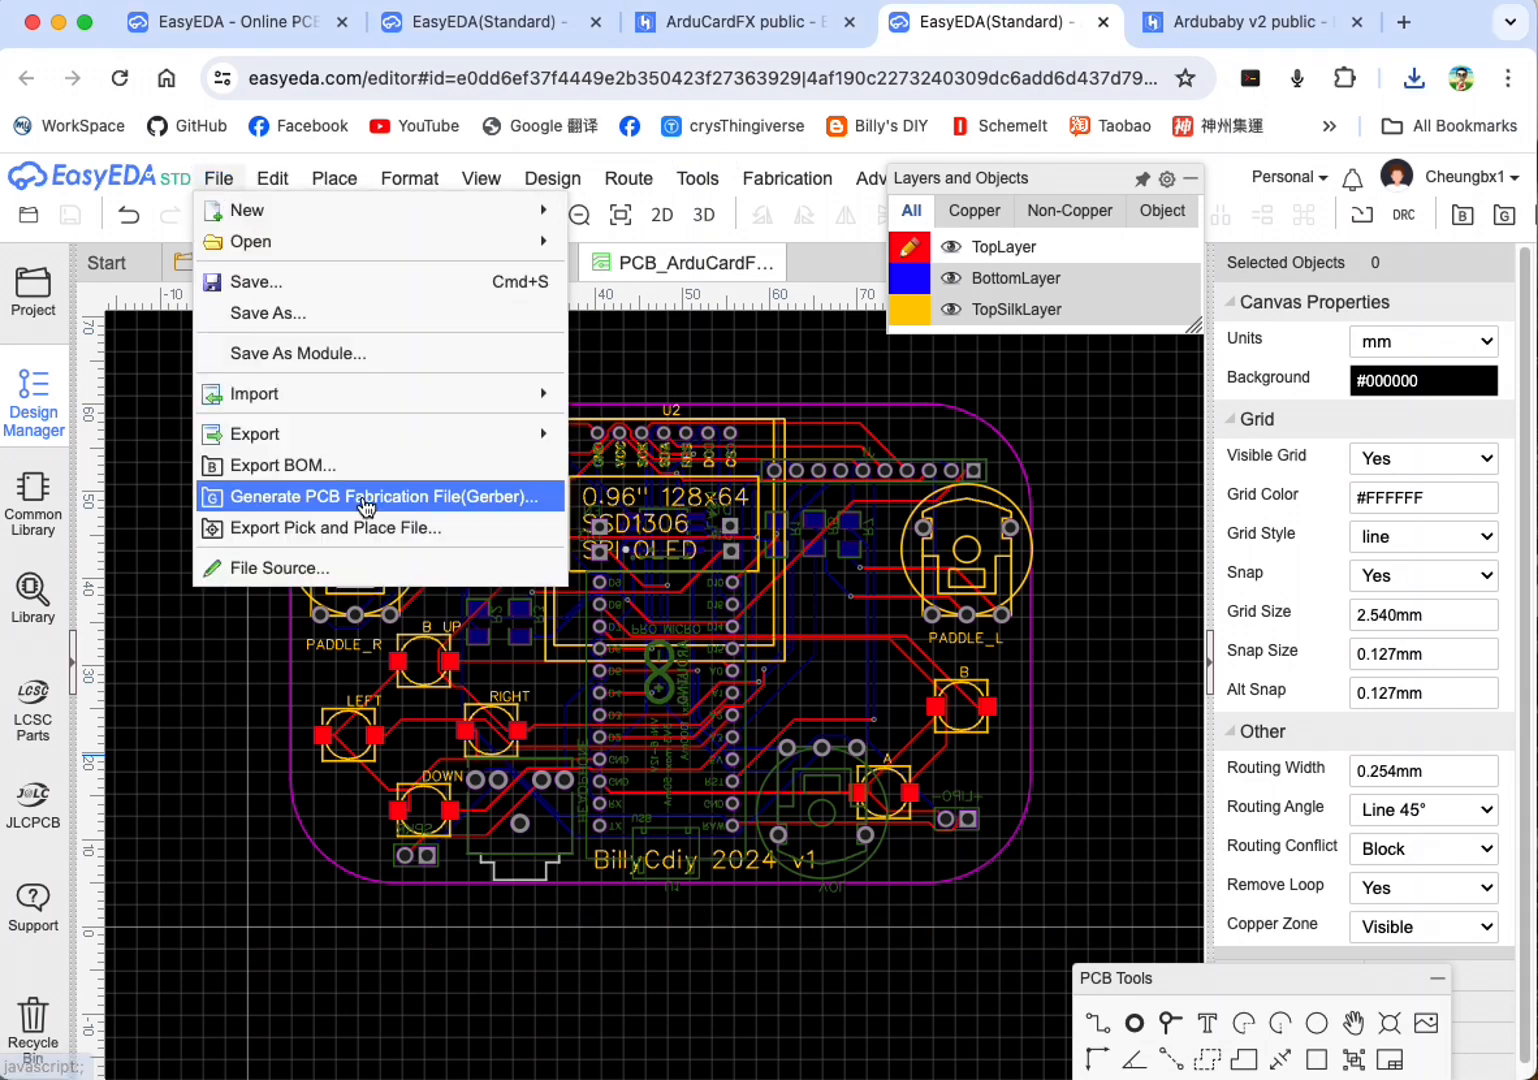
click(366, 497)
click(838, 661)
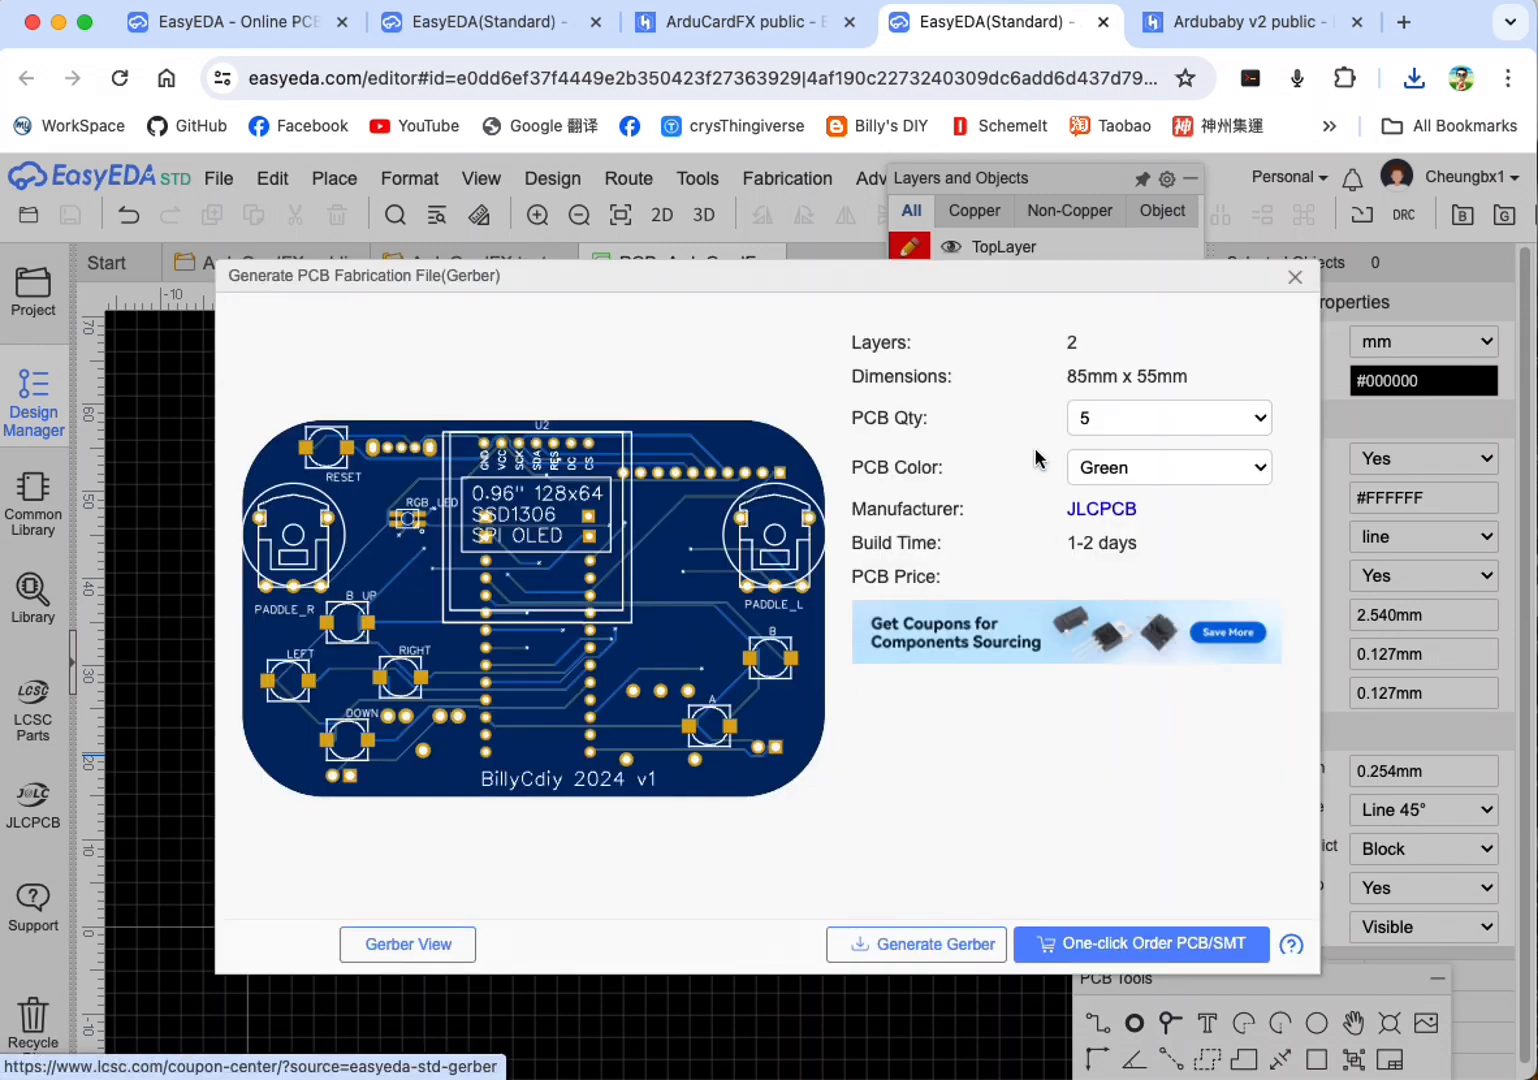